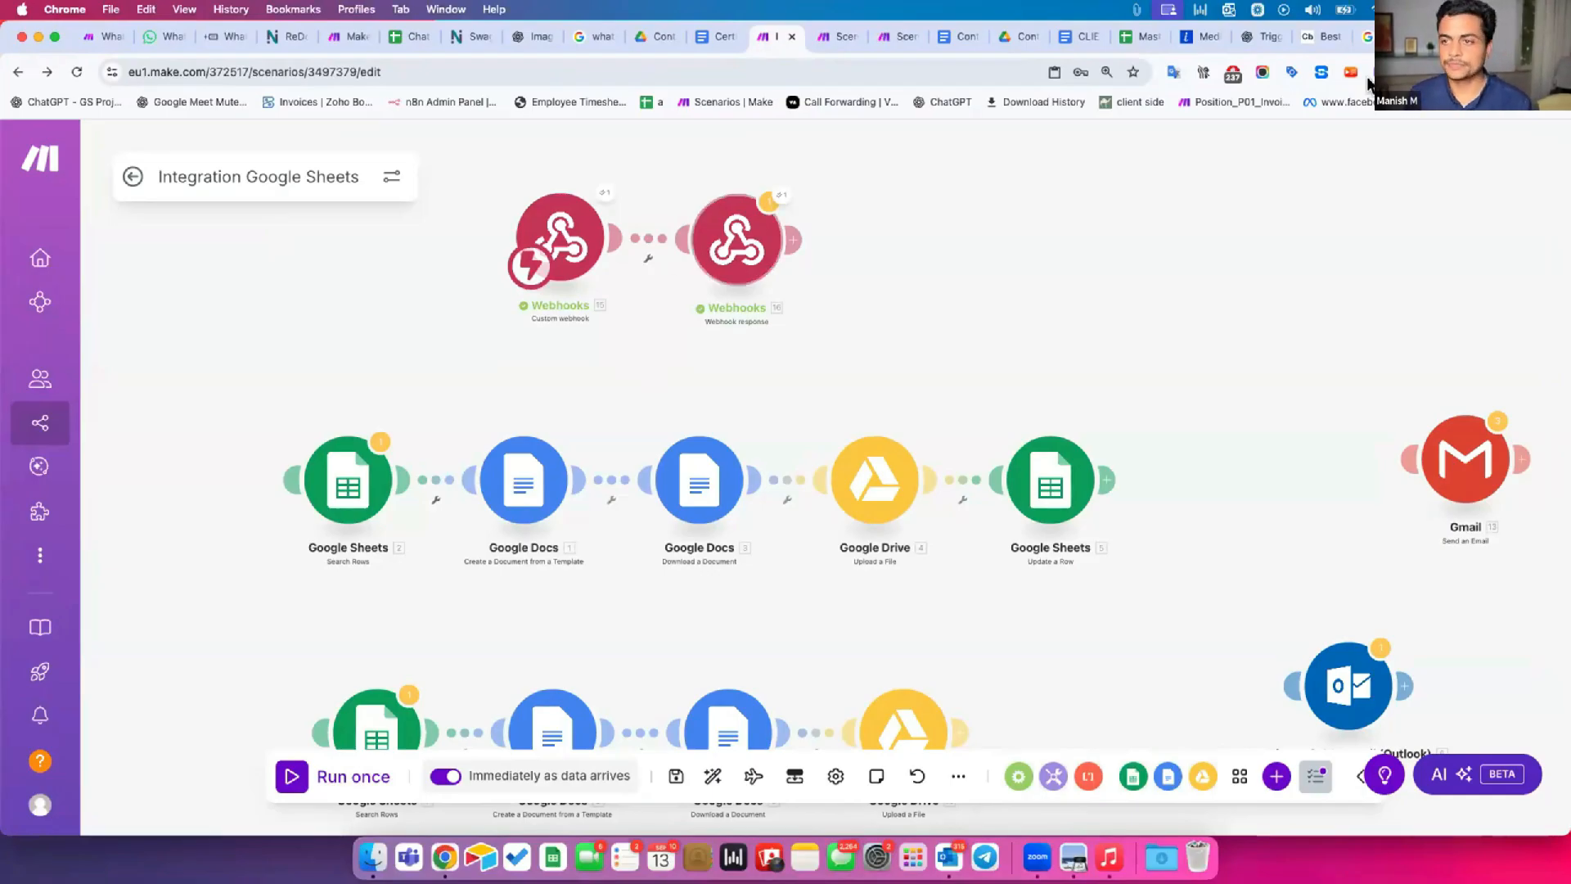
pyautogui.press('super+t')
pyautogui.write('whatsa')
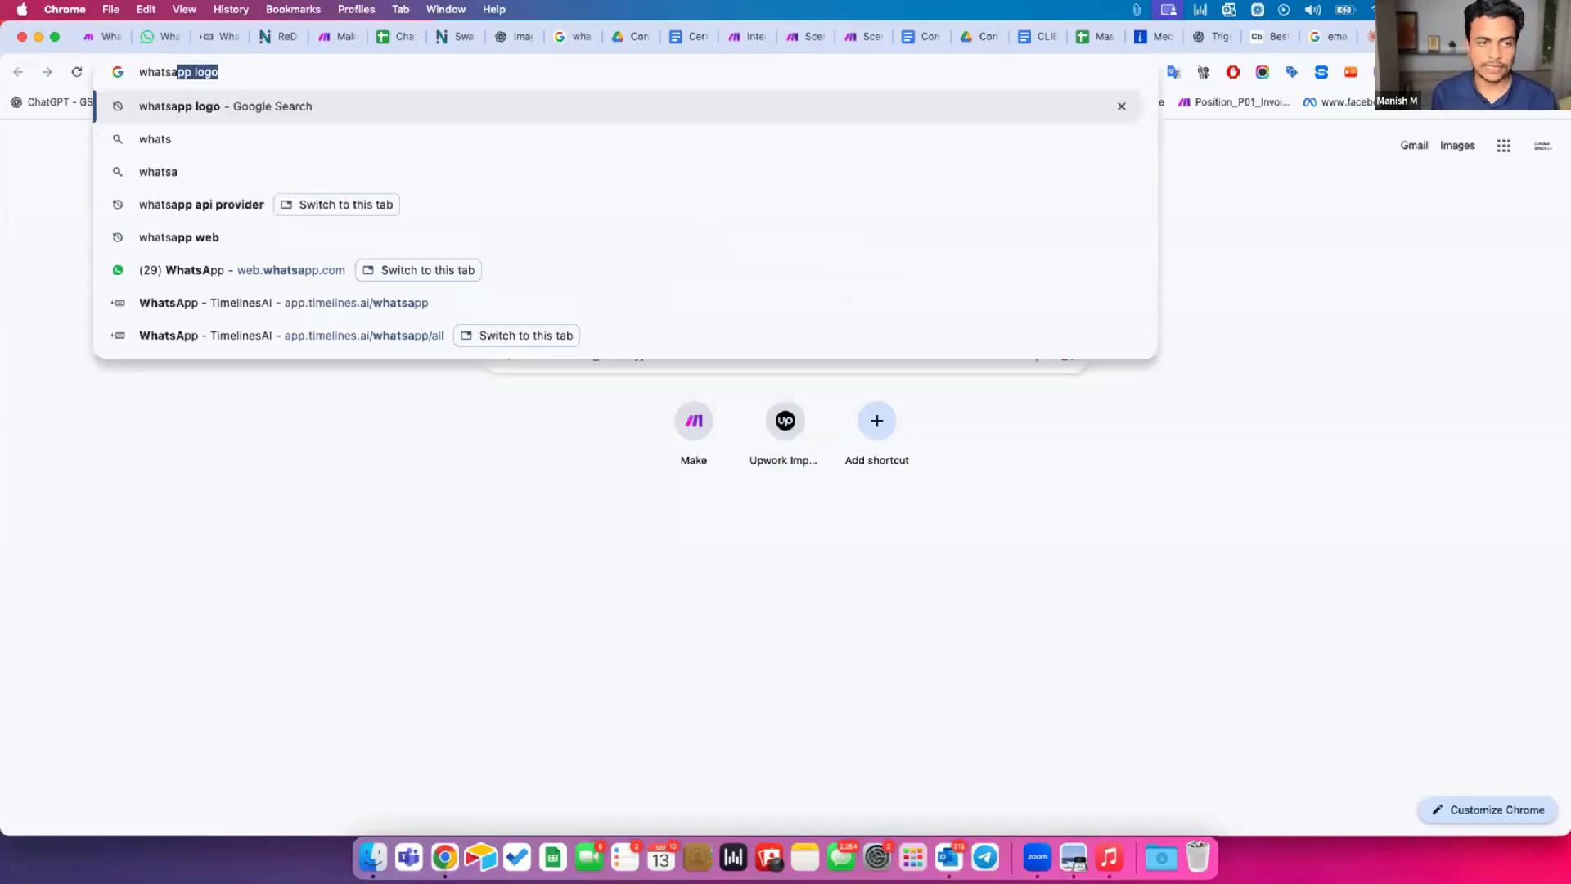
pyautogui.click(743, 37)
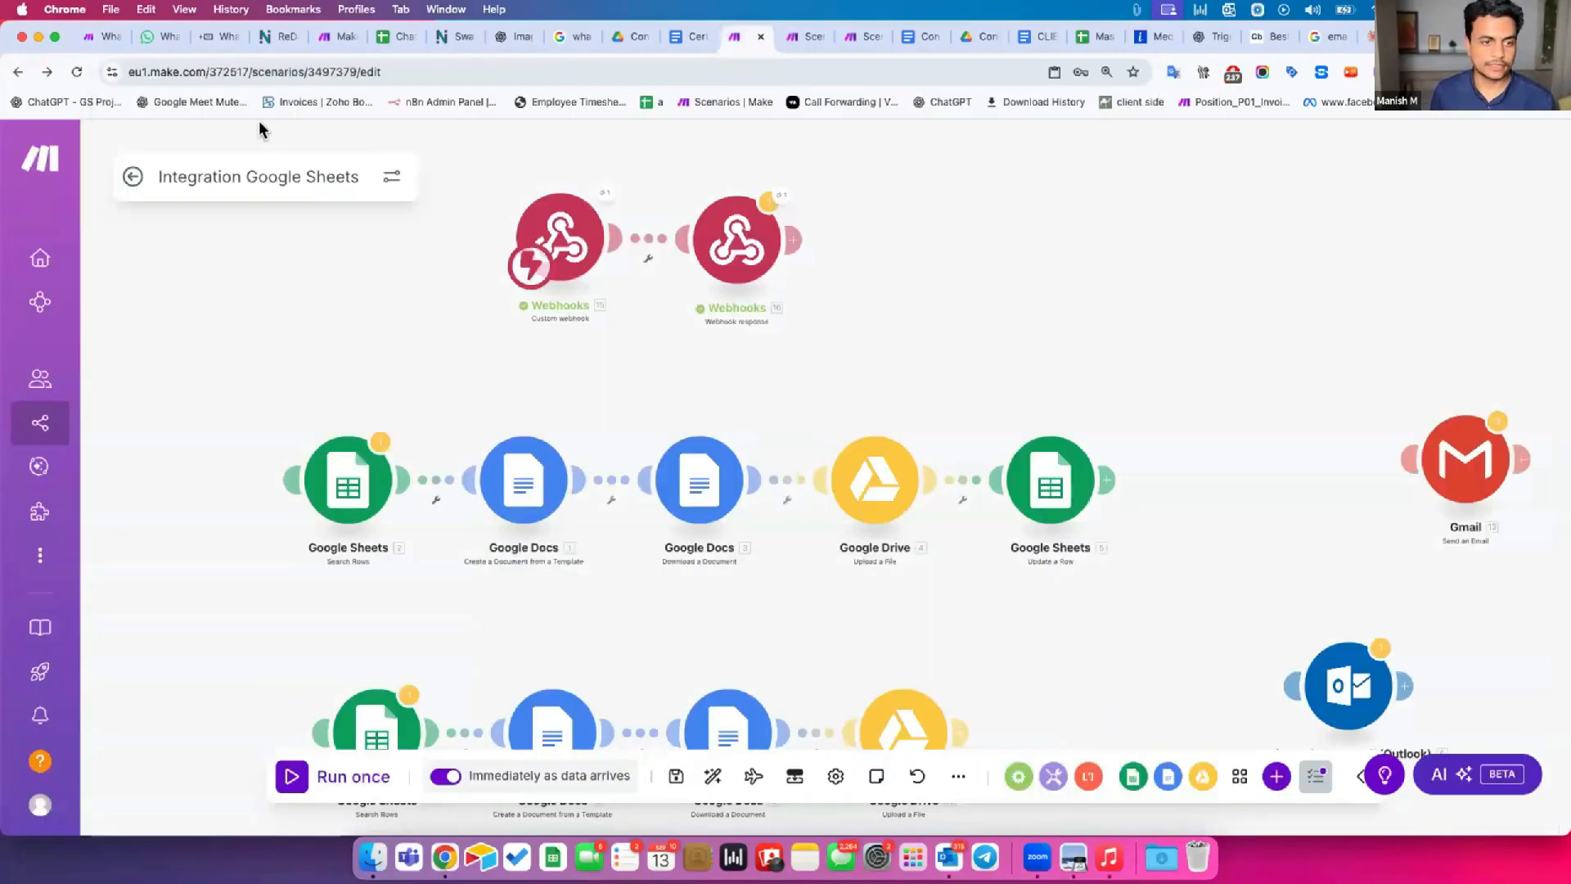
# Leave the Integration Google Sheets scenario, discarding its unsaved changes, and create a new scenario.
pyautogui.click(127, 177)
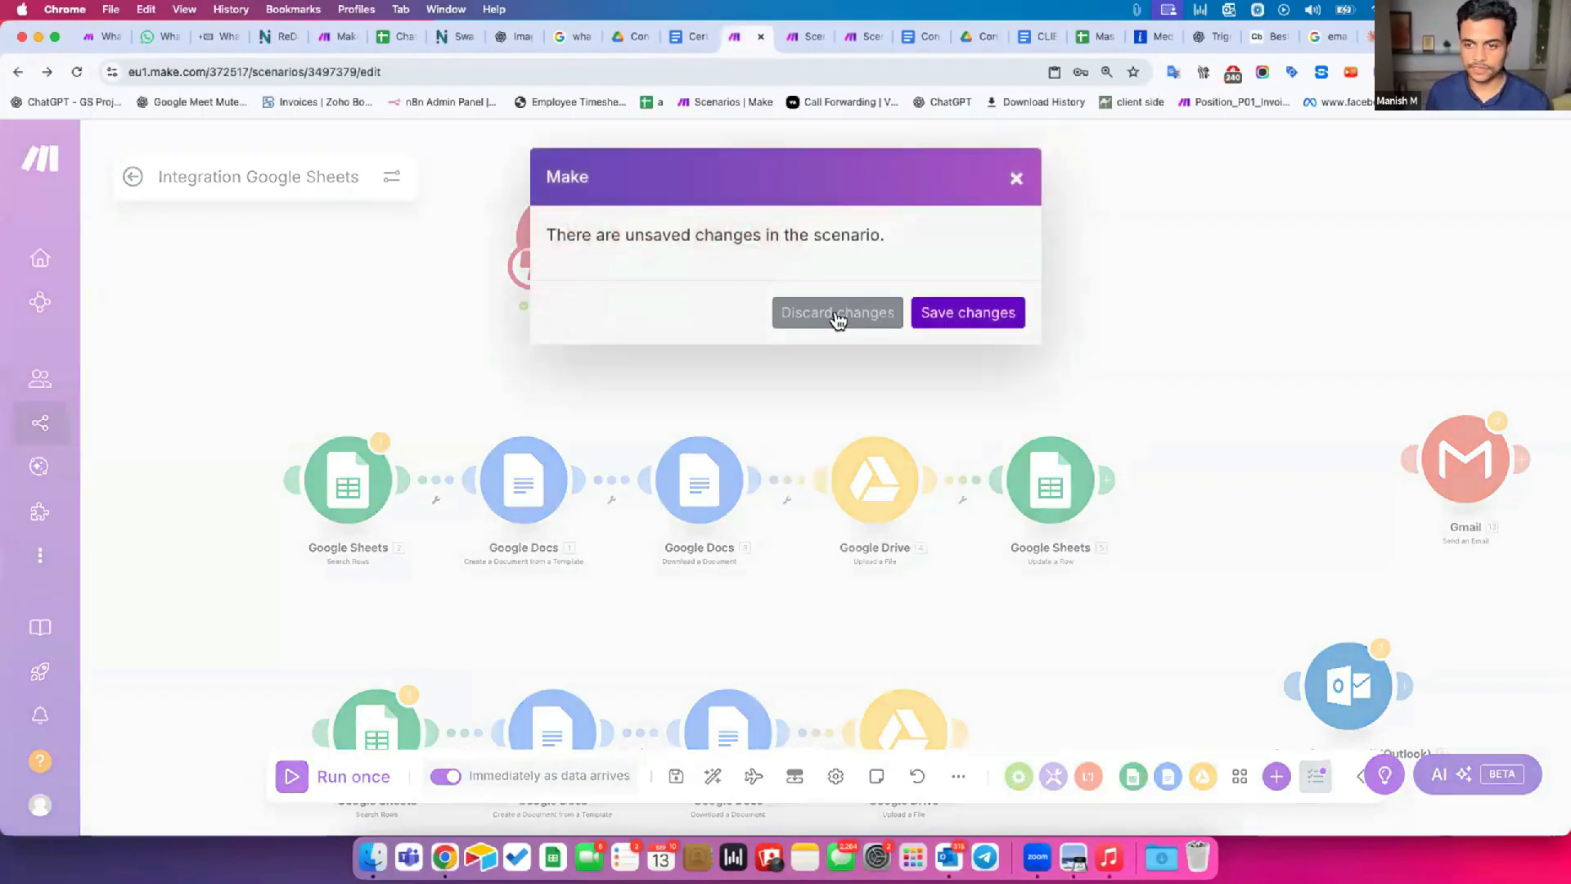
pyautogui.click(846, 312)
pyautogui.click(107, 416)
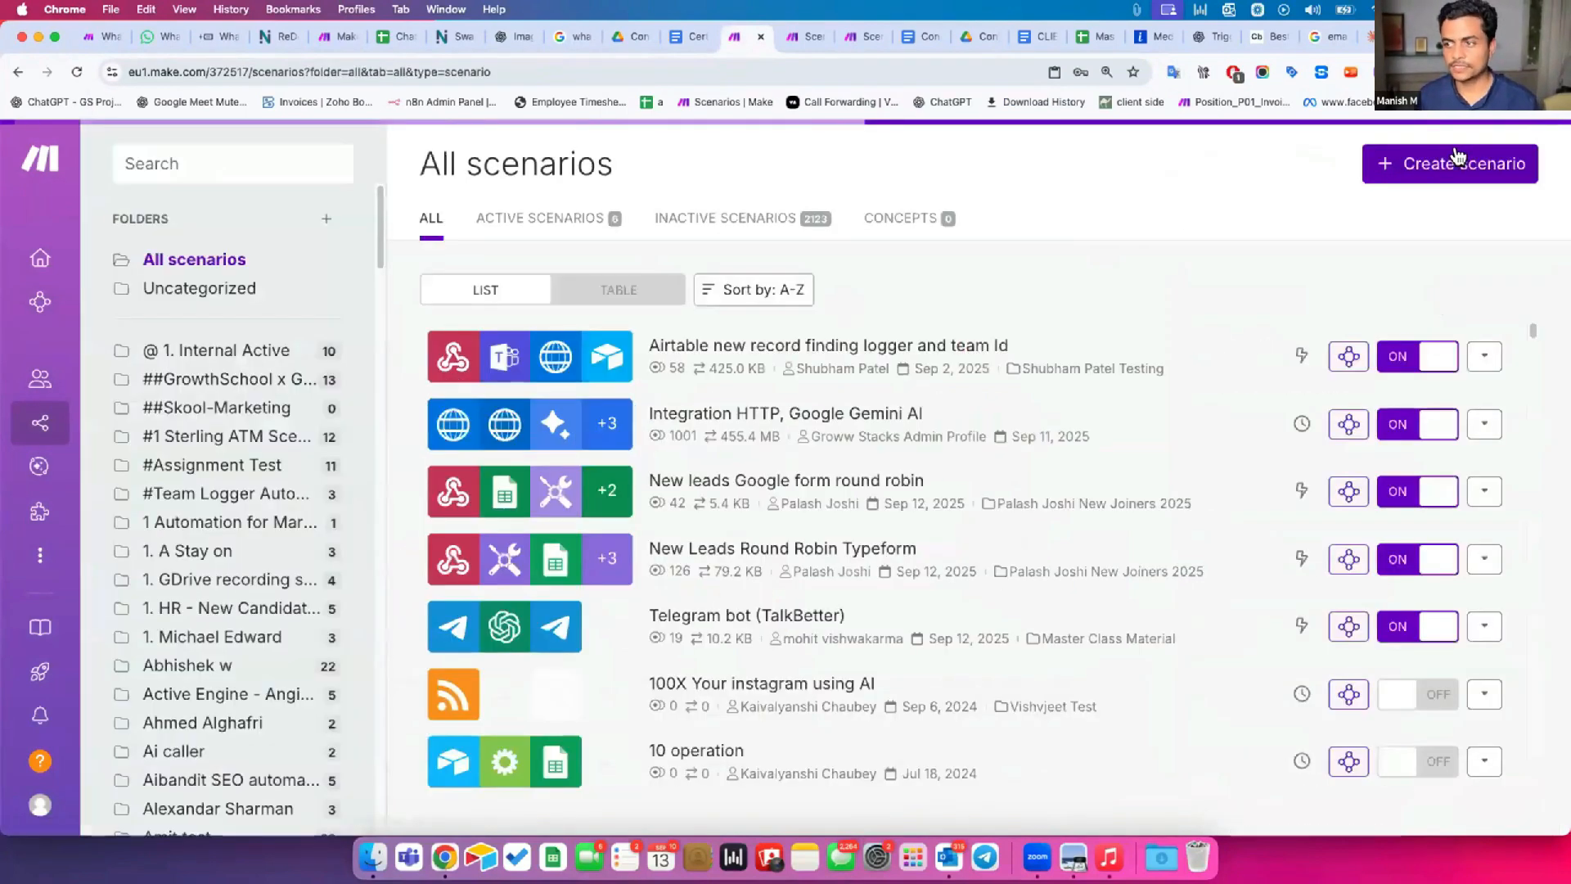
pyautogui.click(1454, 161)
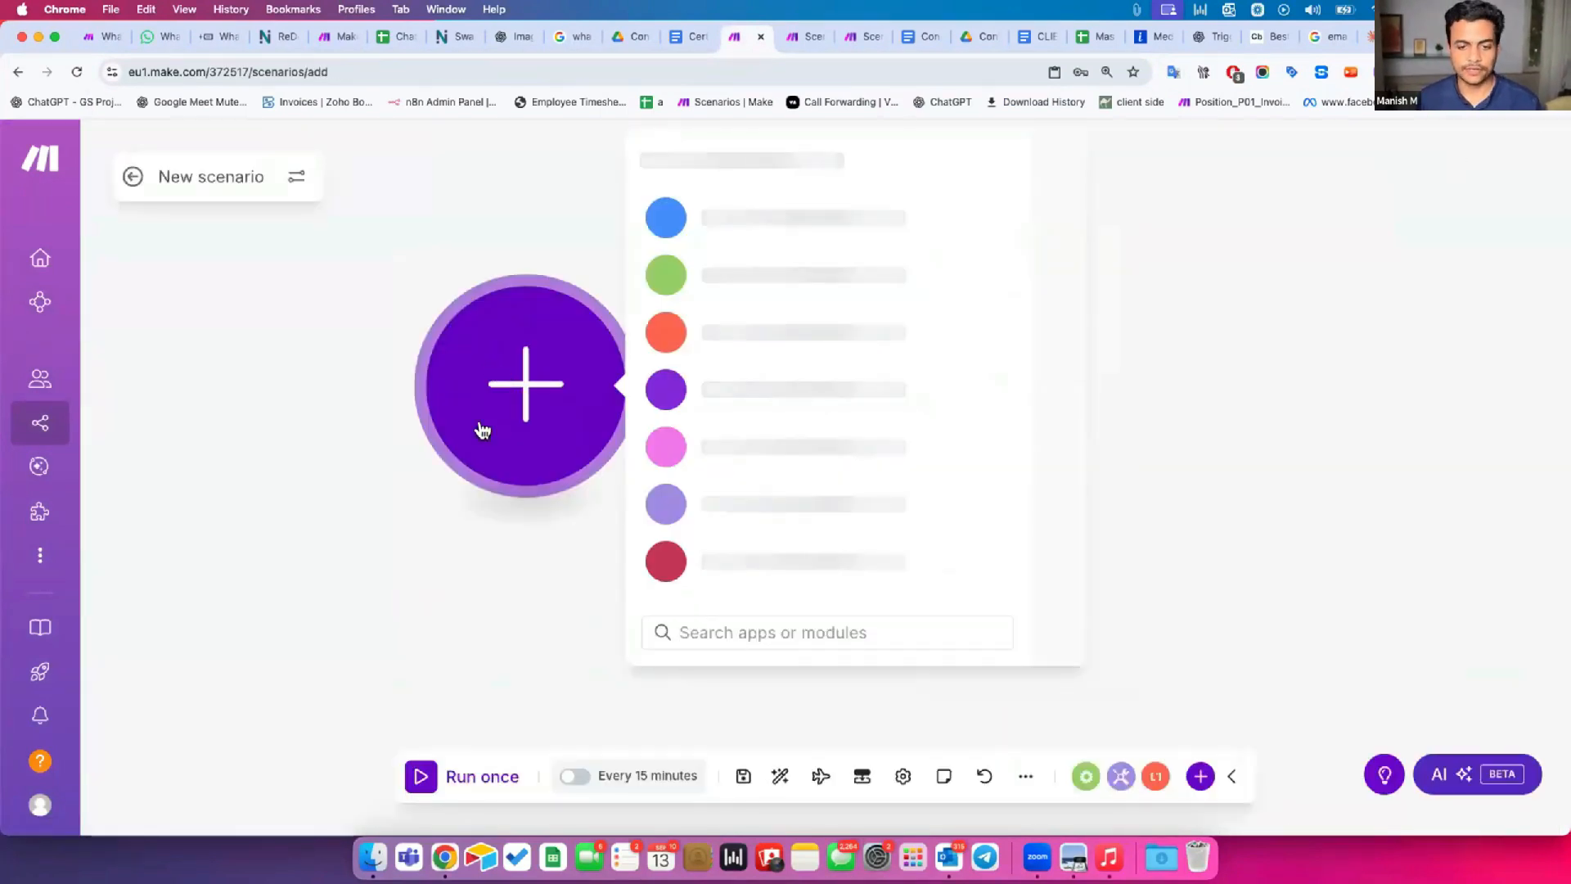
# Search the new scenario's apps for "whatsapp" and look through the modules offered by WhatsApp Business Cloud.
pyautogui.write('whatsapp')
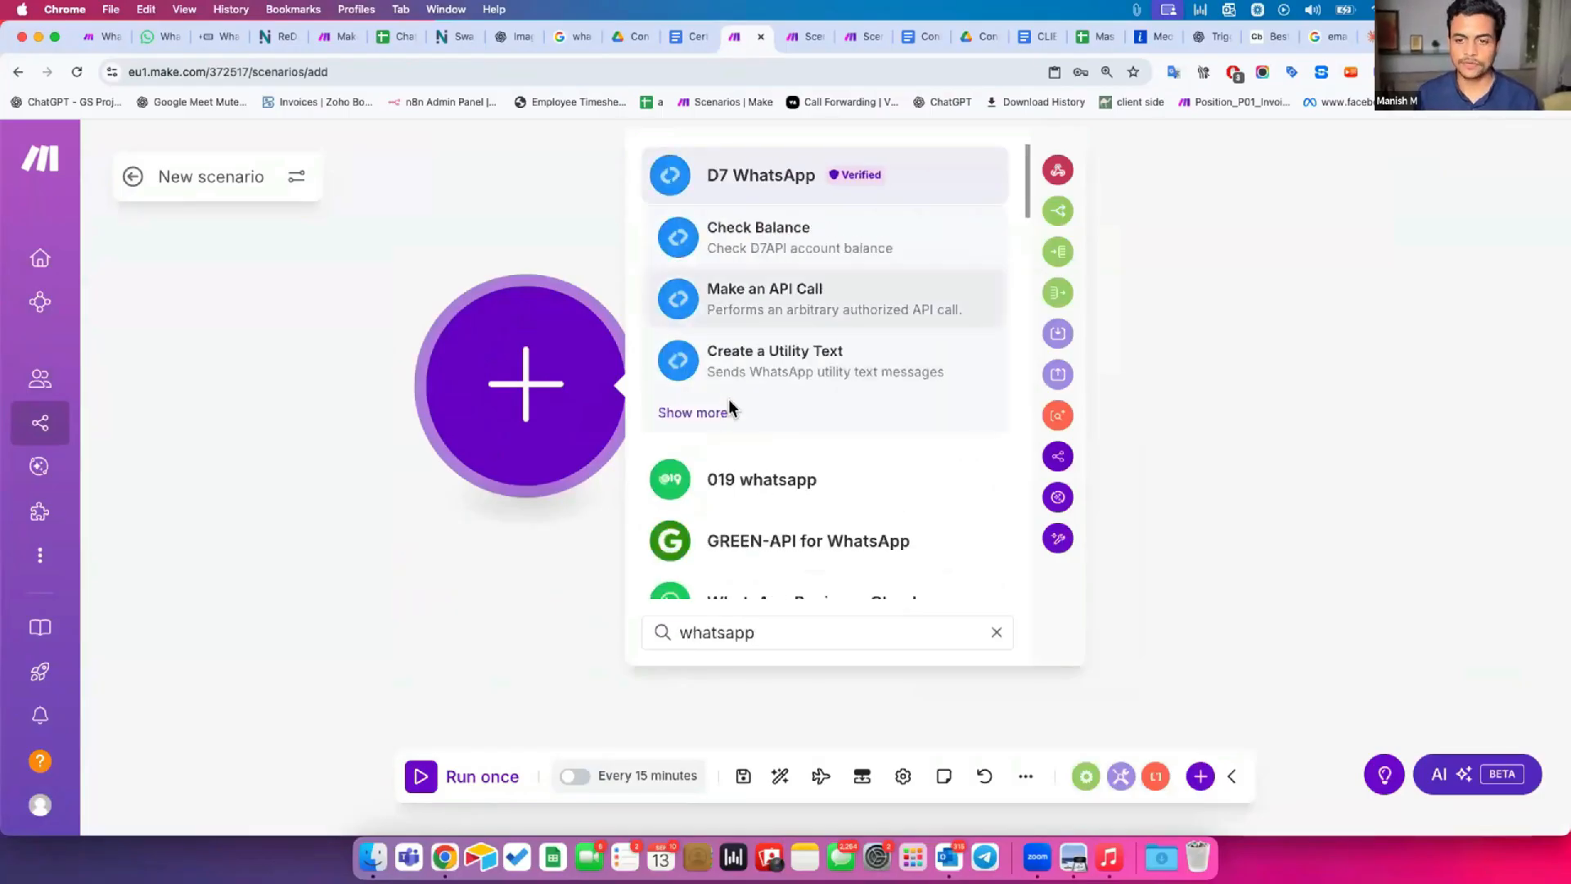
pyautogui.scroll(-3, 733, 414)
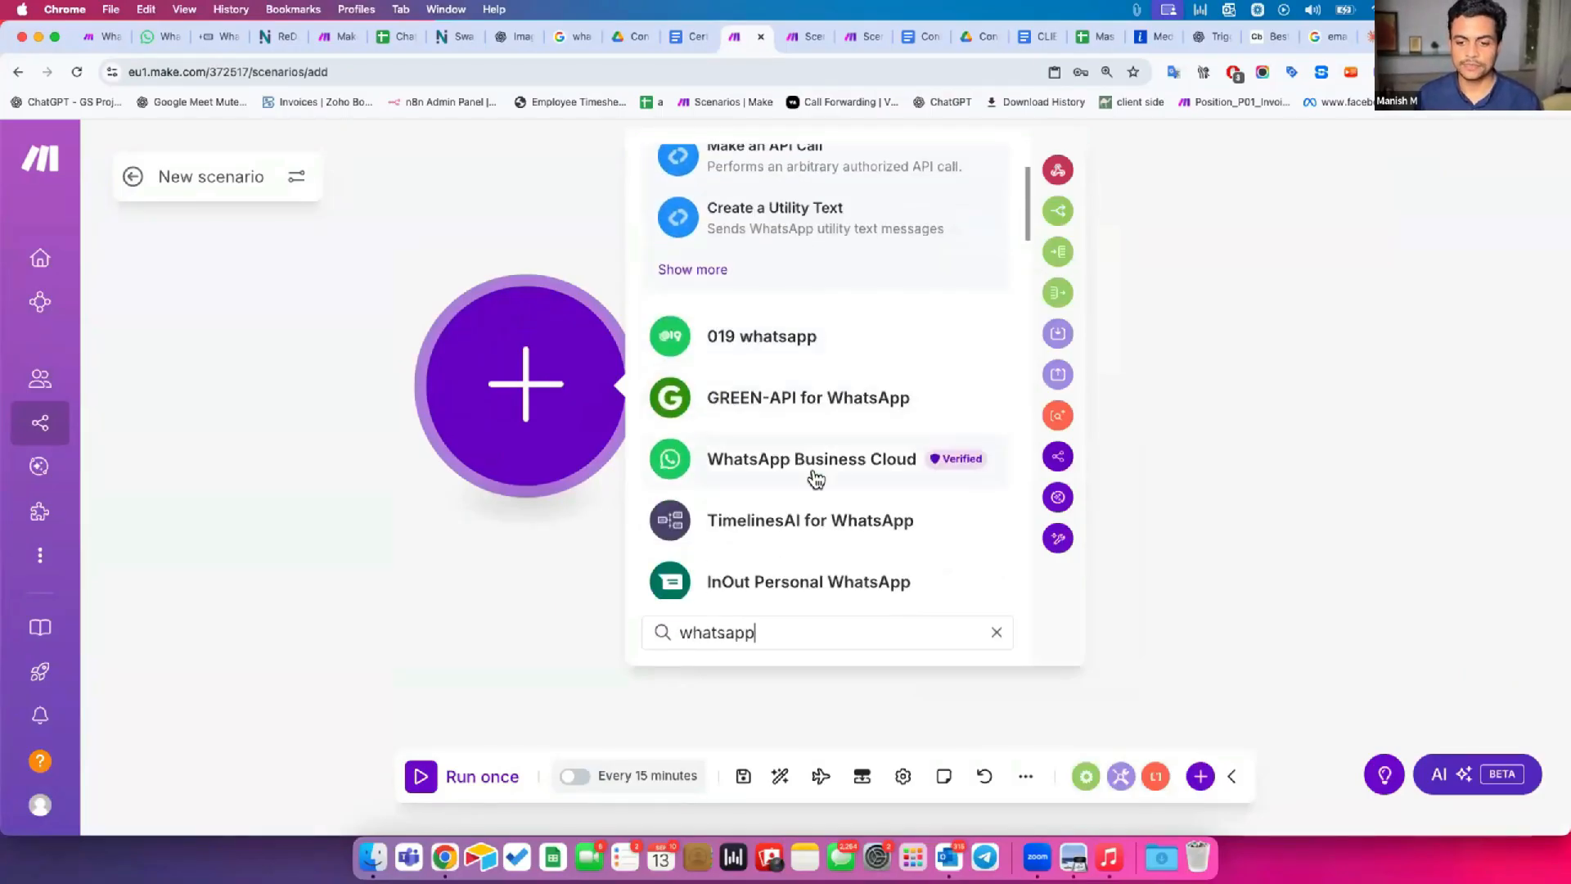
pyautogui.click(842, 478)
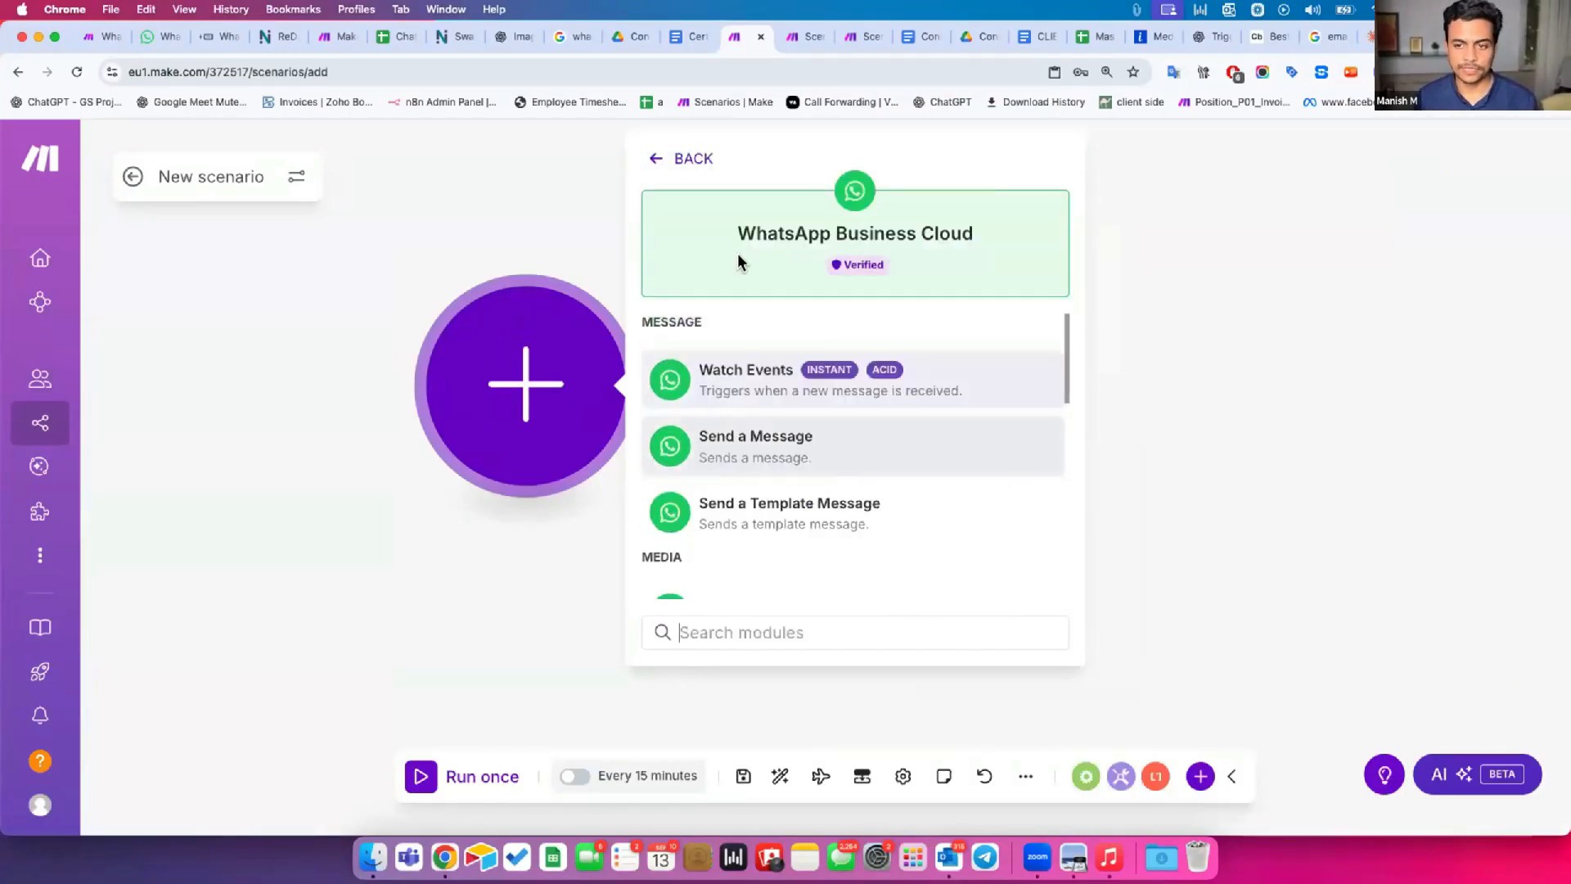
pyautogui.moveTo(755, 233); pyautogui.dragTo(950, 253)
pyautogui.click(768, 273)
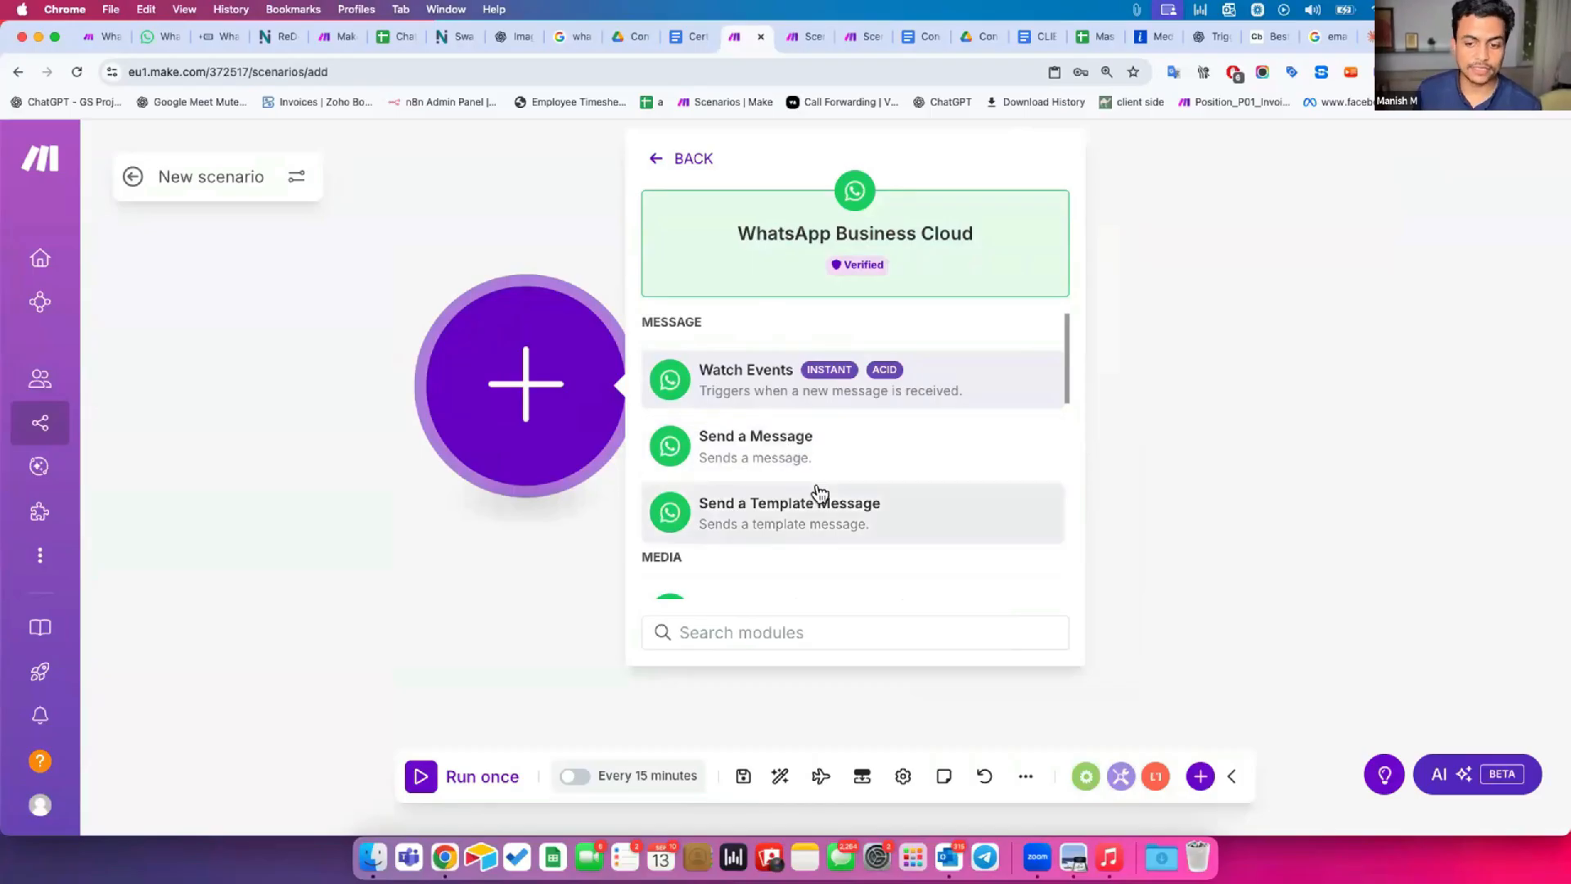
pyautogui.scroll(-3, 835, 495)
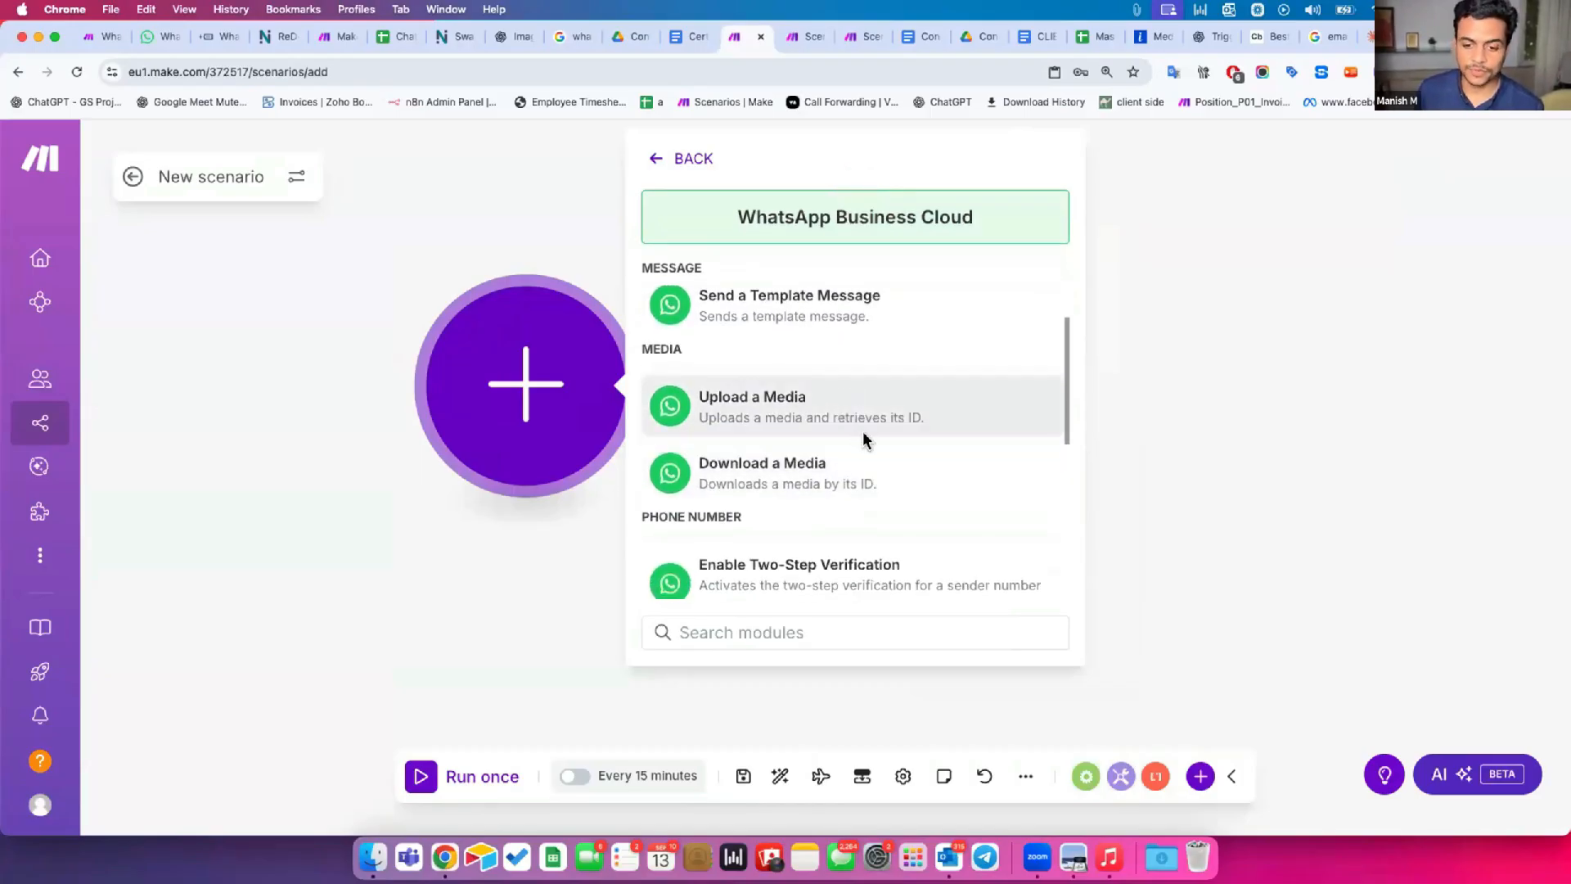
pyautogui.scroll(-5, 866, 441)
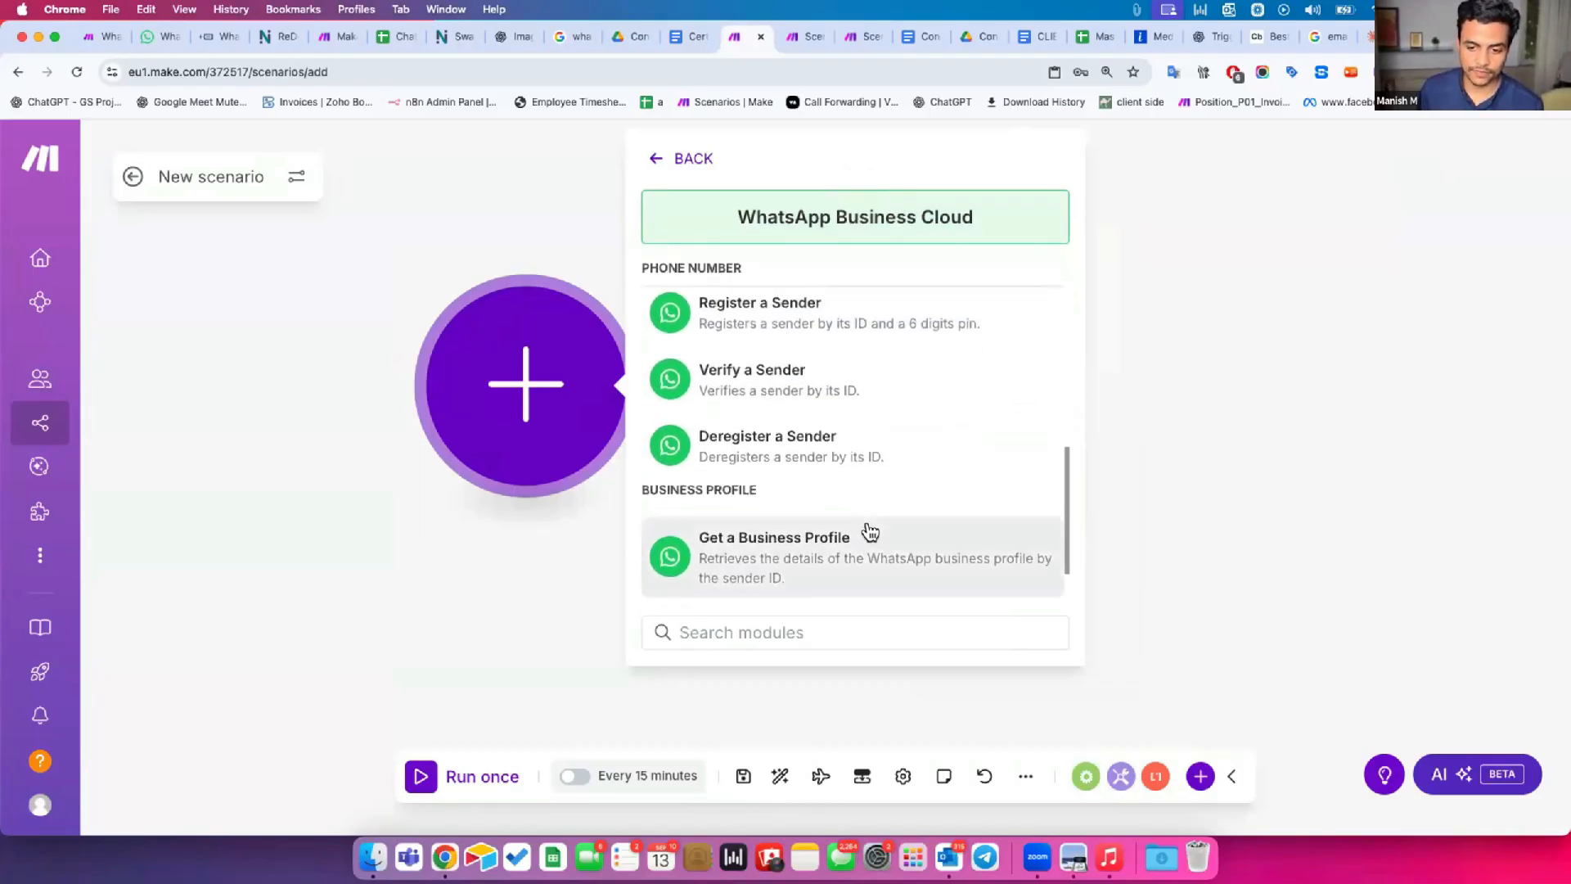
pyautogui.scroll(-1, 870, 533)
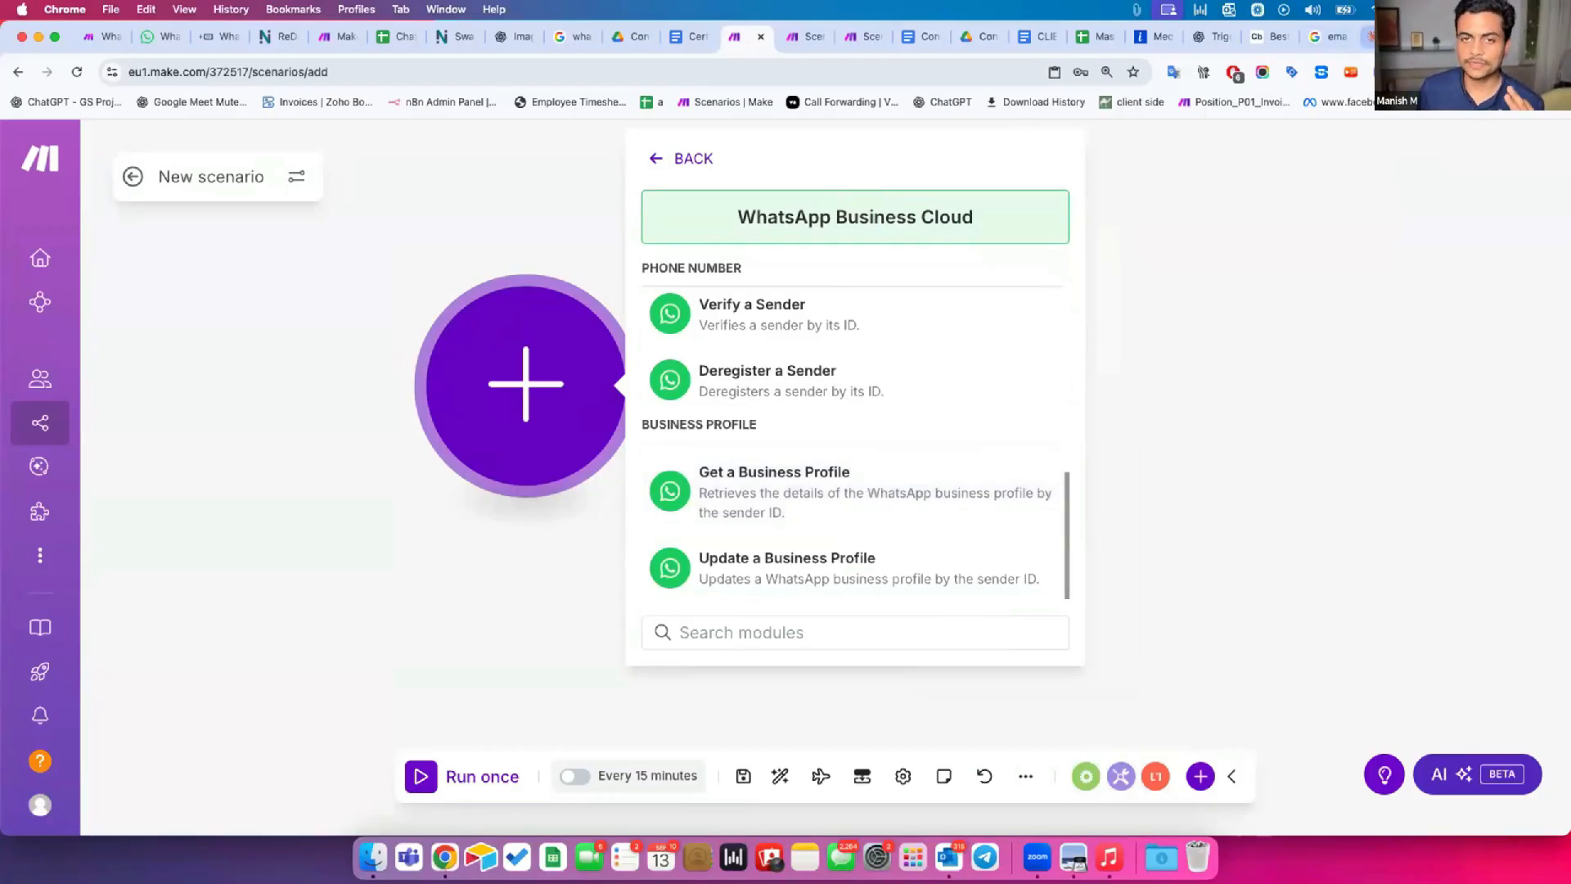
# Move the blank Google tab beside the new scenario's tab and search the web for "whatsapp official api pricing".
pyautogui.moveTo(1440, 37); pyautogui.dragTo(808, 37)
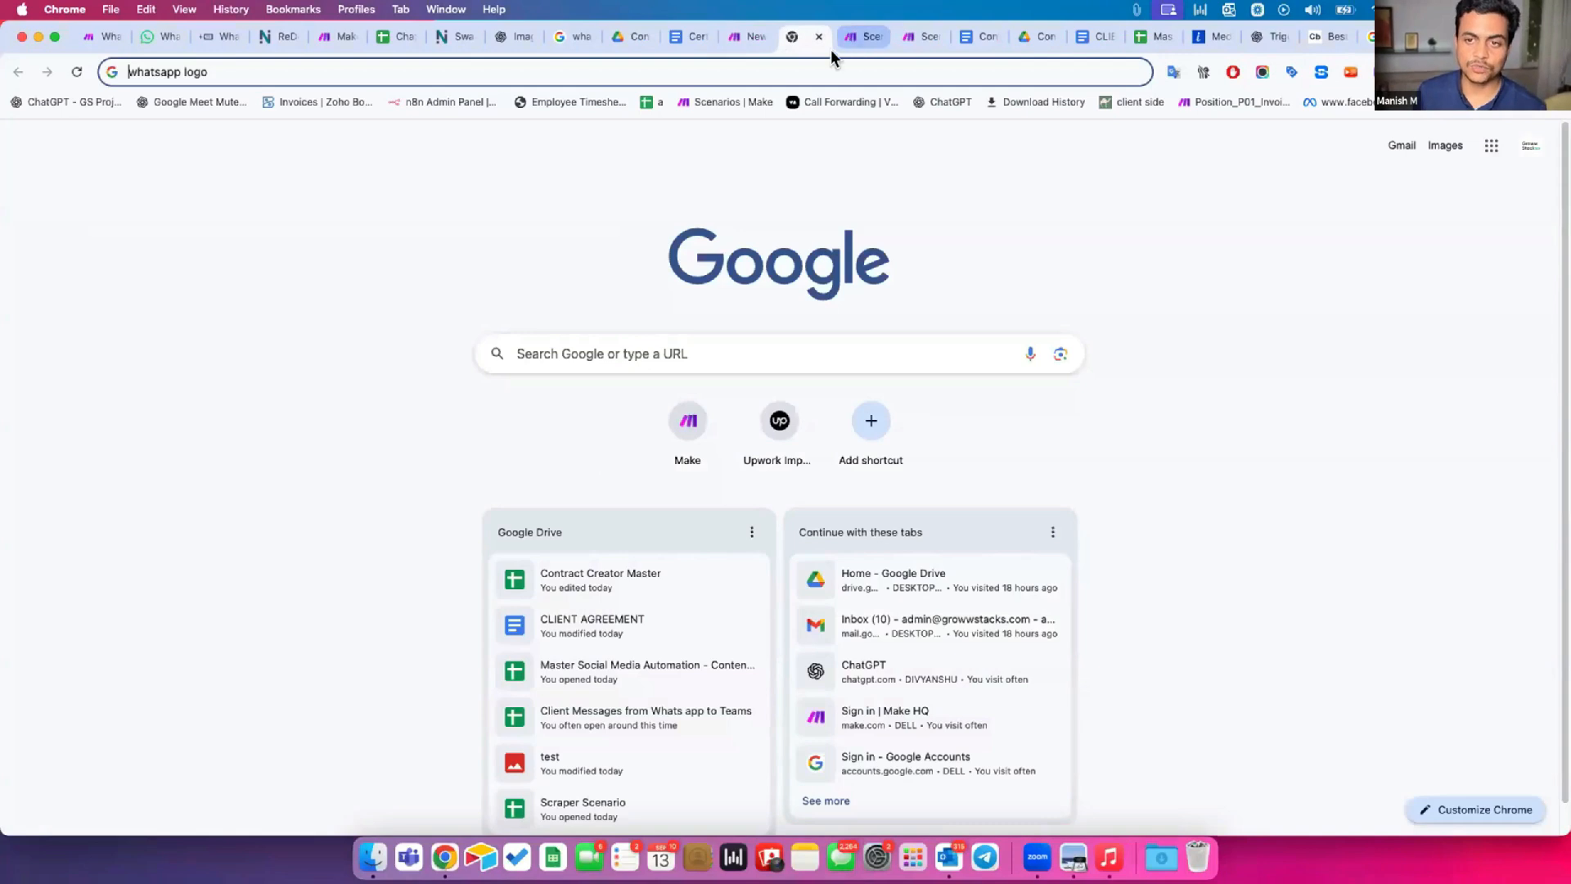
pyautogui.press('BackSpace')
pyautogui.press('BackSpace')
pyautogui.press('BackSpace')
pyautogui.press('BackSpace')
pyautogui.press('BackSpace')
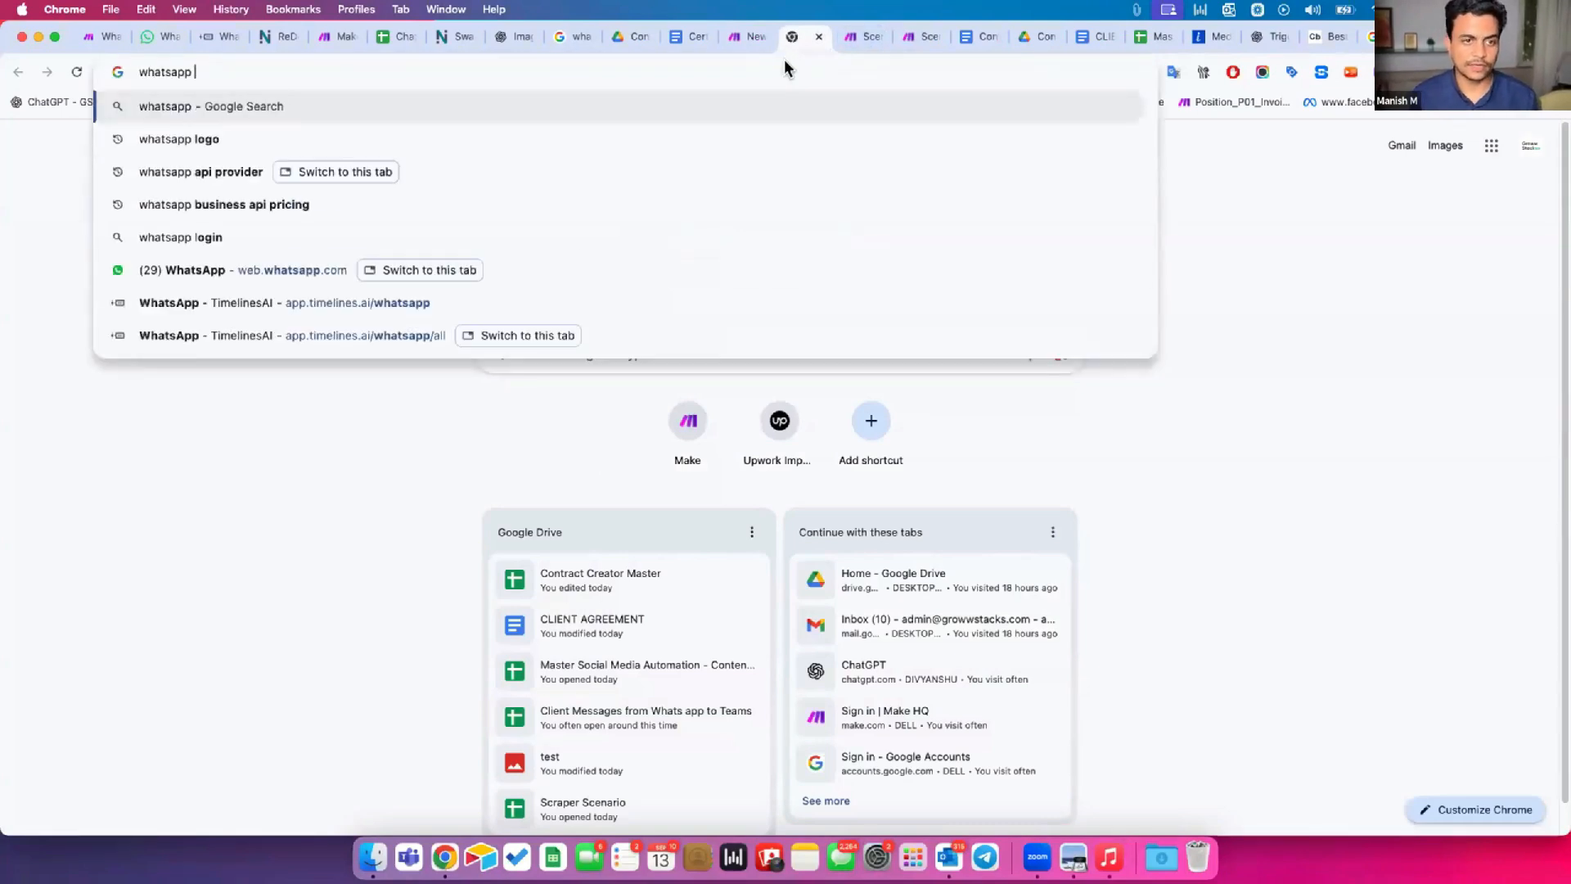
pyautogui.write('official api pricing')
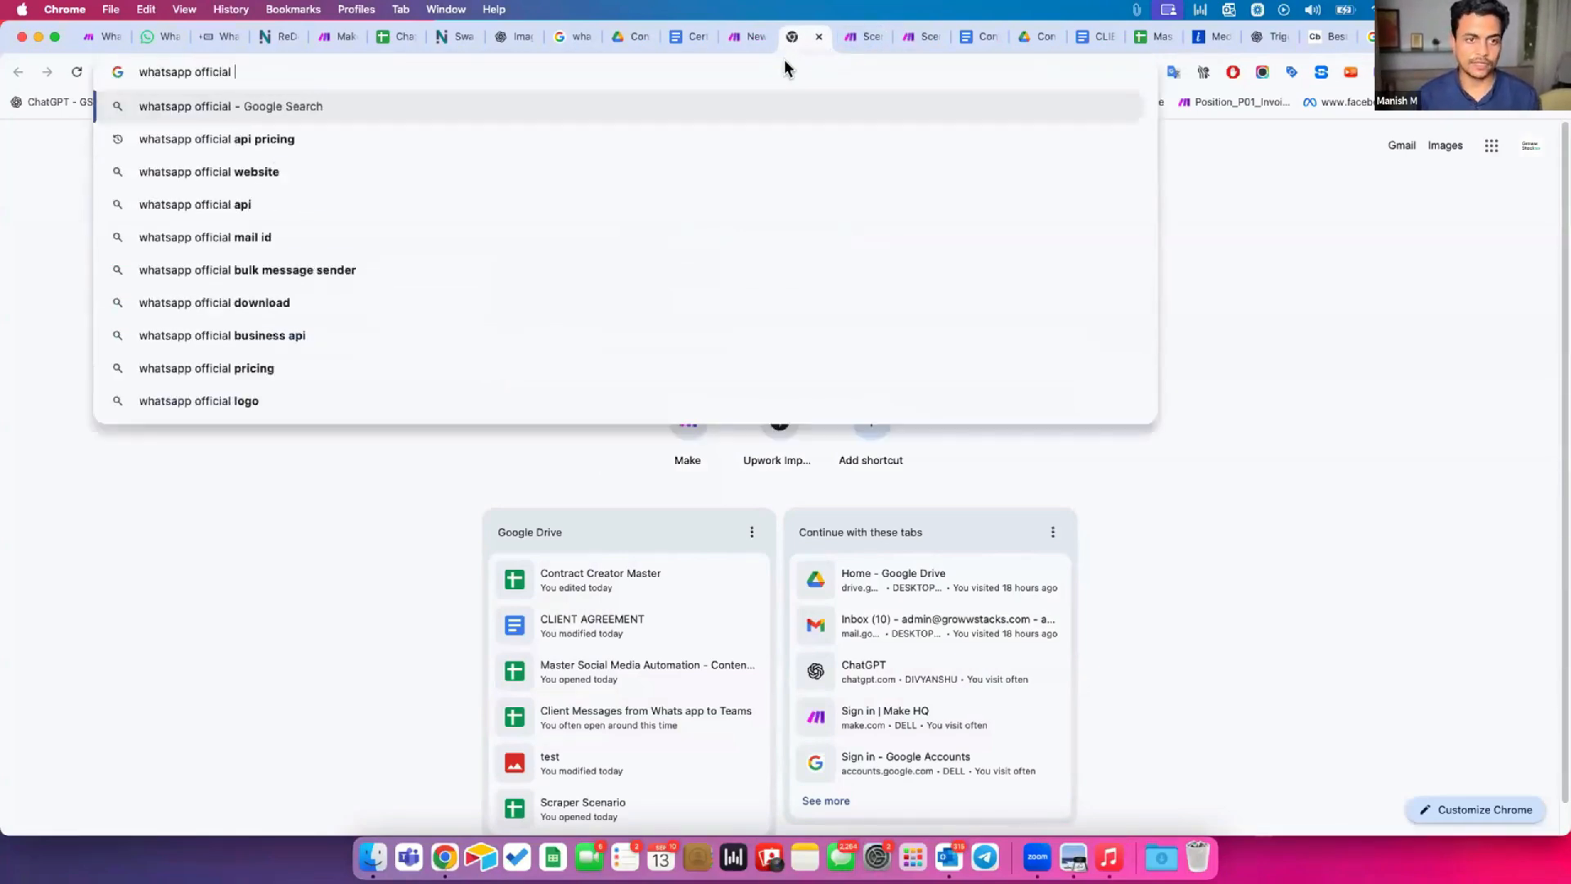
pyautogui.press('Return')
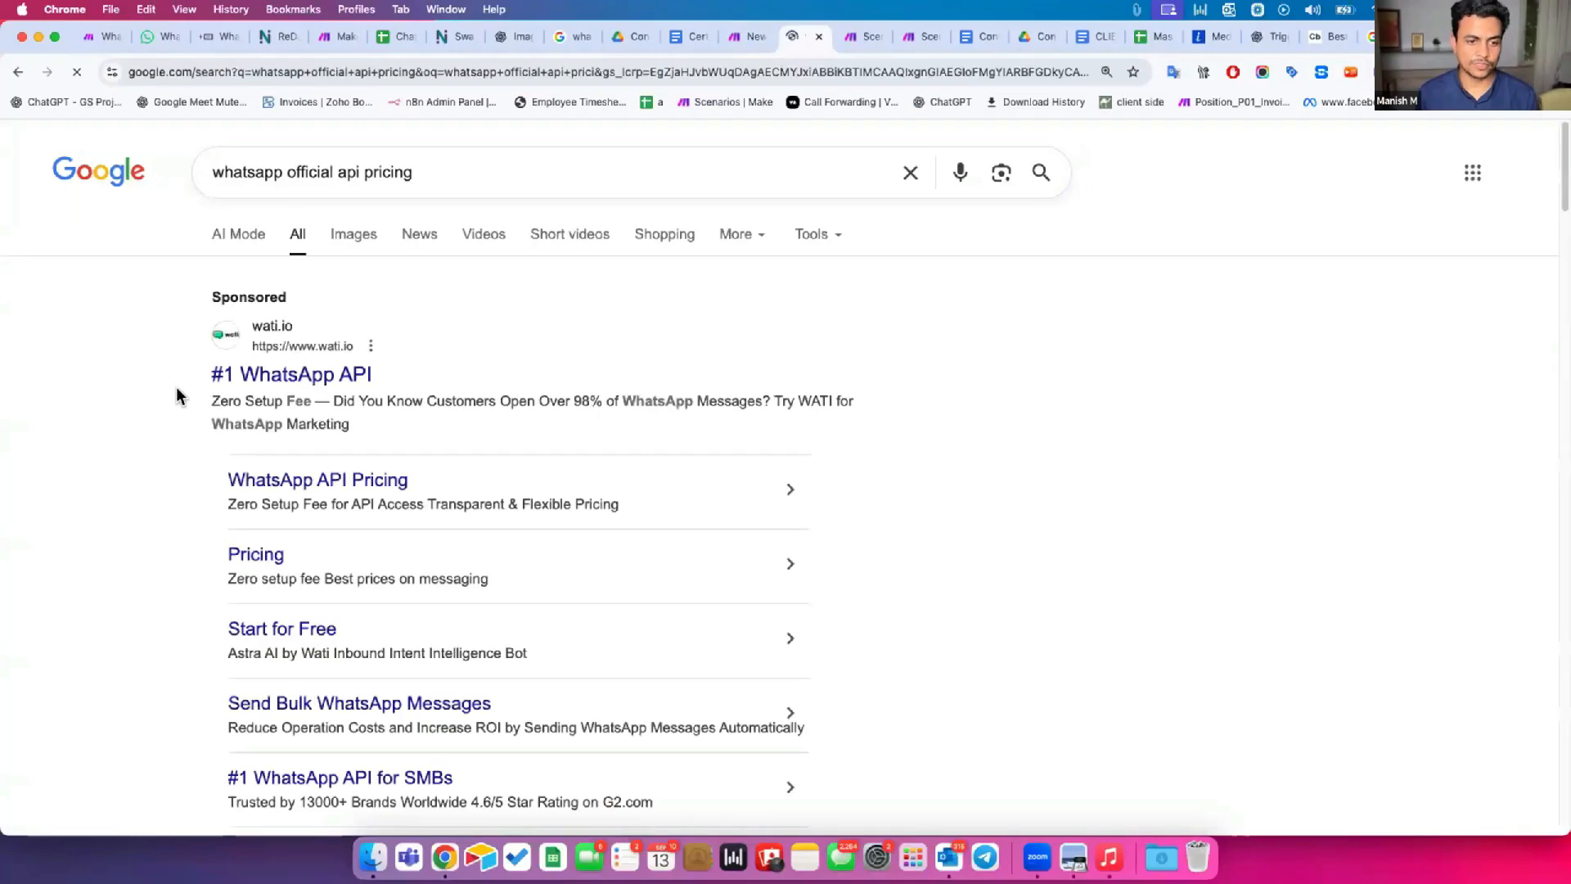
# Open the WhatsApp Business Platform Pricing page on WhatsApp.com from the search results and enlarge the page for reading.
pyautogui.scroll(-5, 214, 449)
pyautogui.scroll(-2, 227, 482)
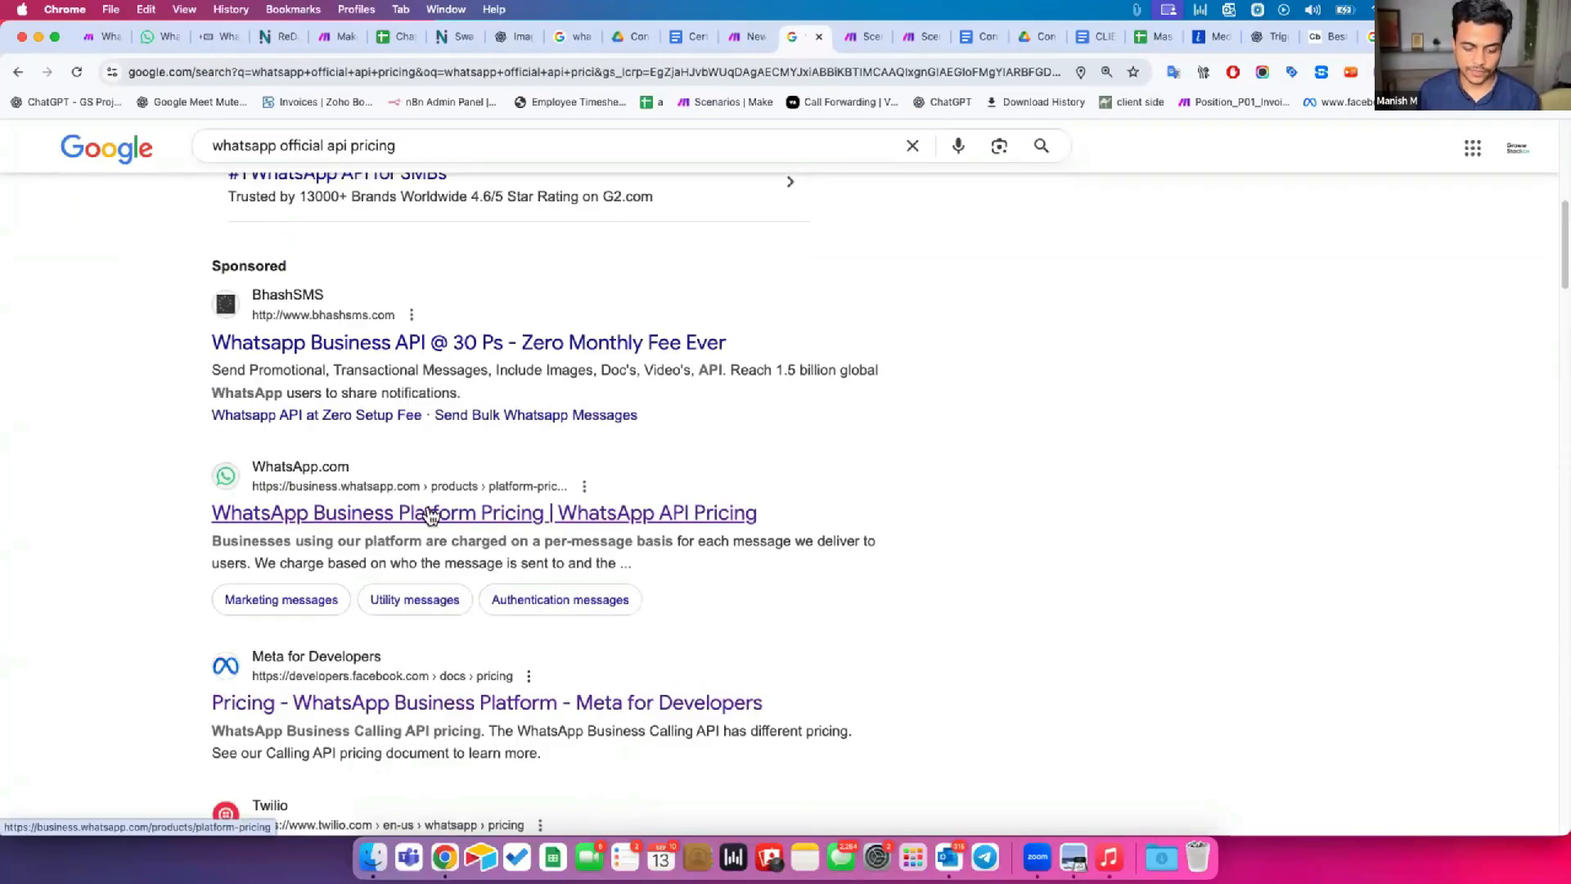
pyautogui.click(349, 517)
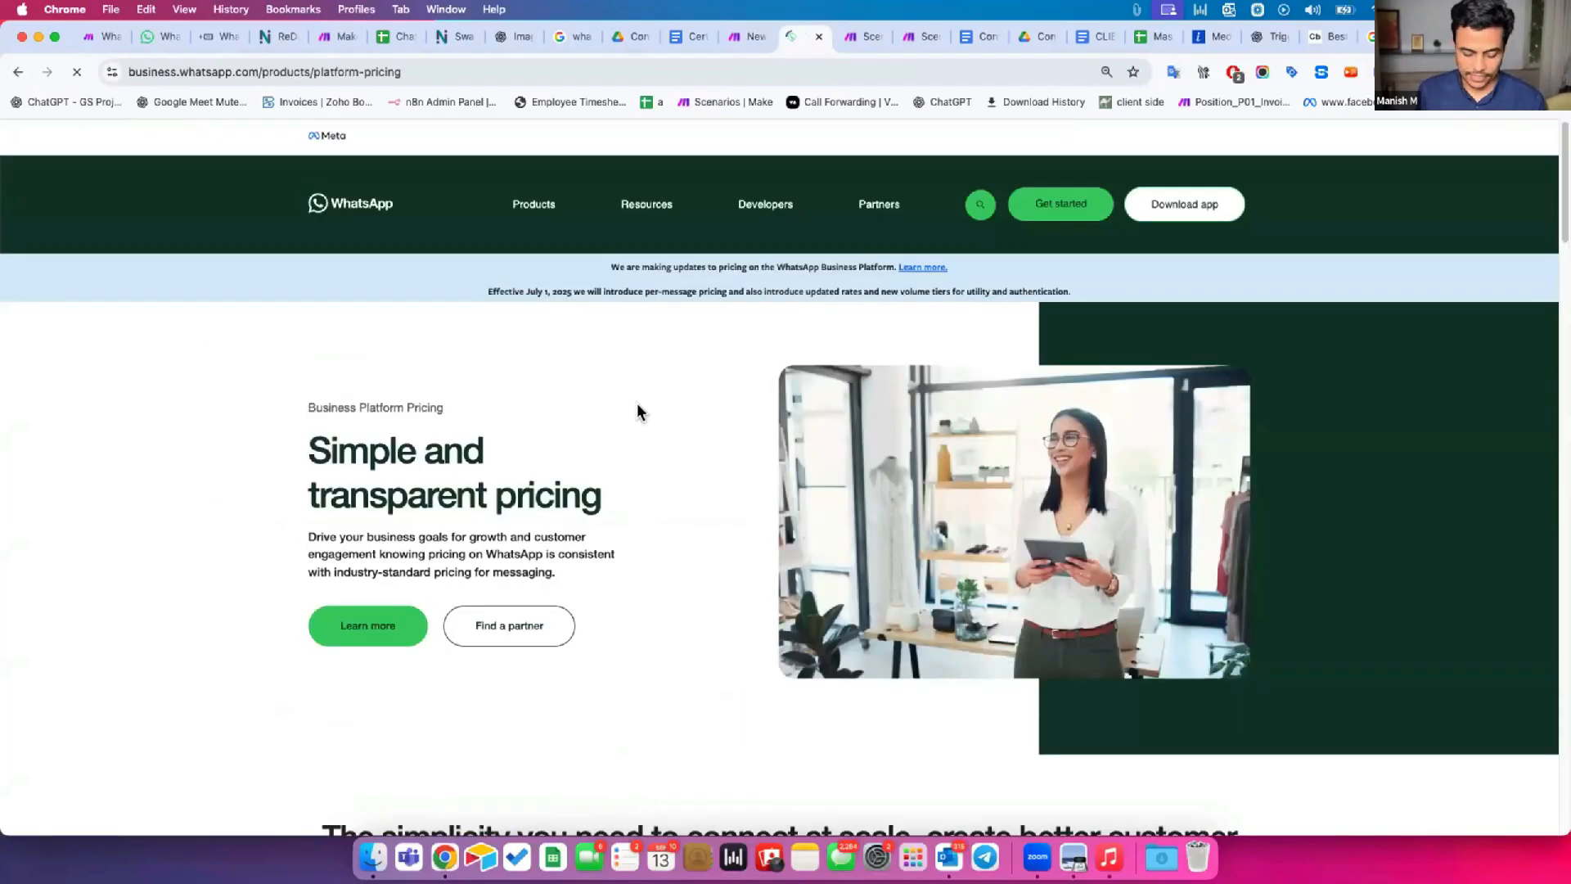
pyautogui.press('super+equal')
pyautogui.press('super+equal')
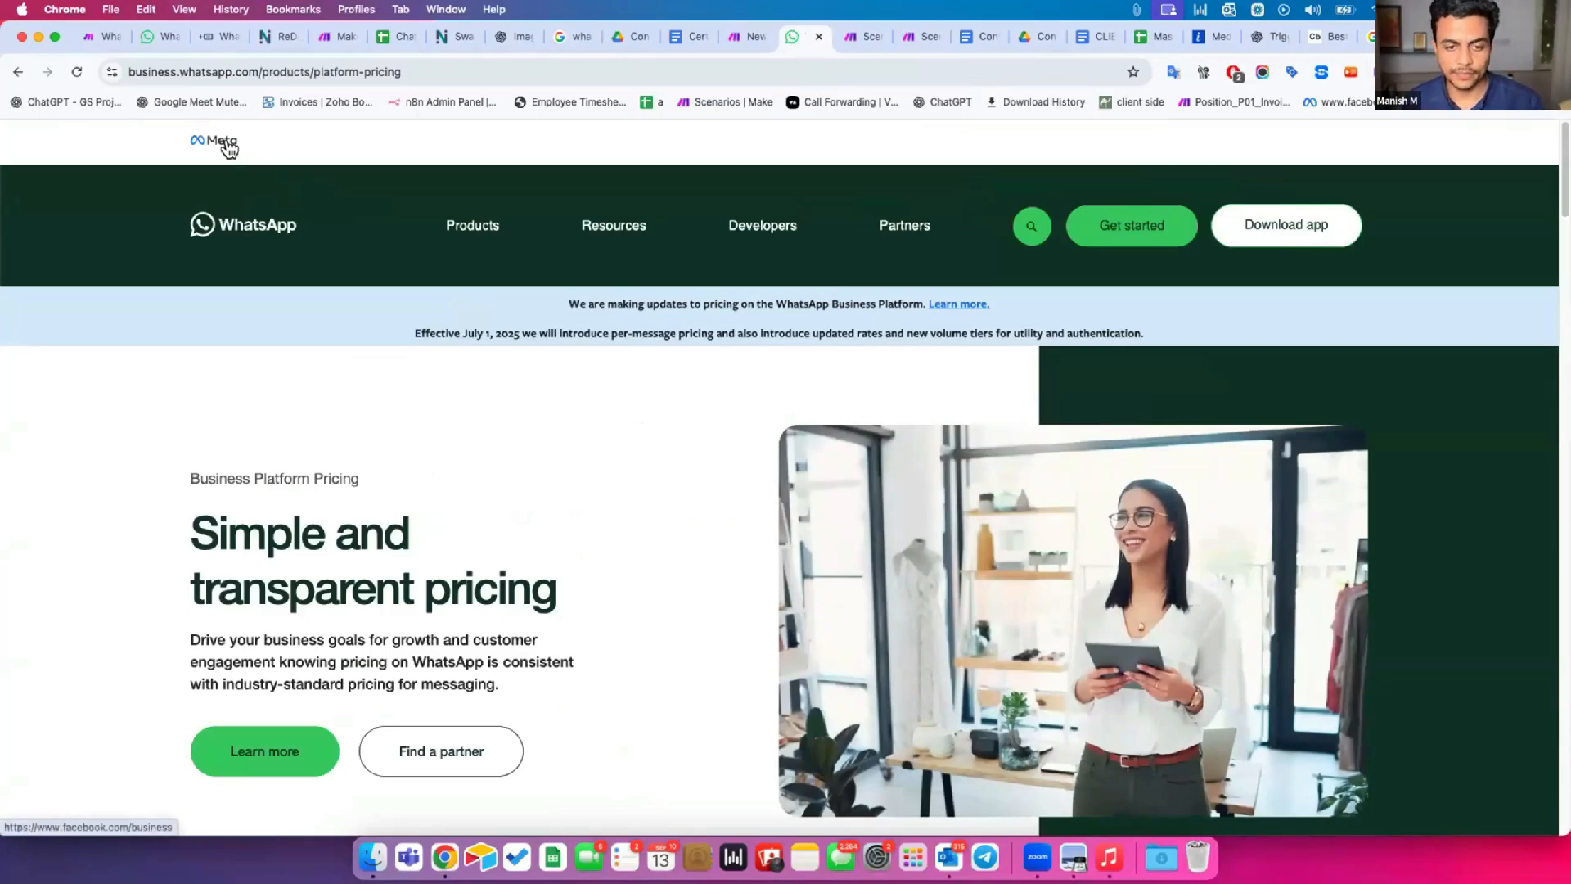
# Read through the pricing page's charging rules and message categories down to the message rates calculator.
pyautogui.scroll(-3, 286, 568)
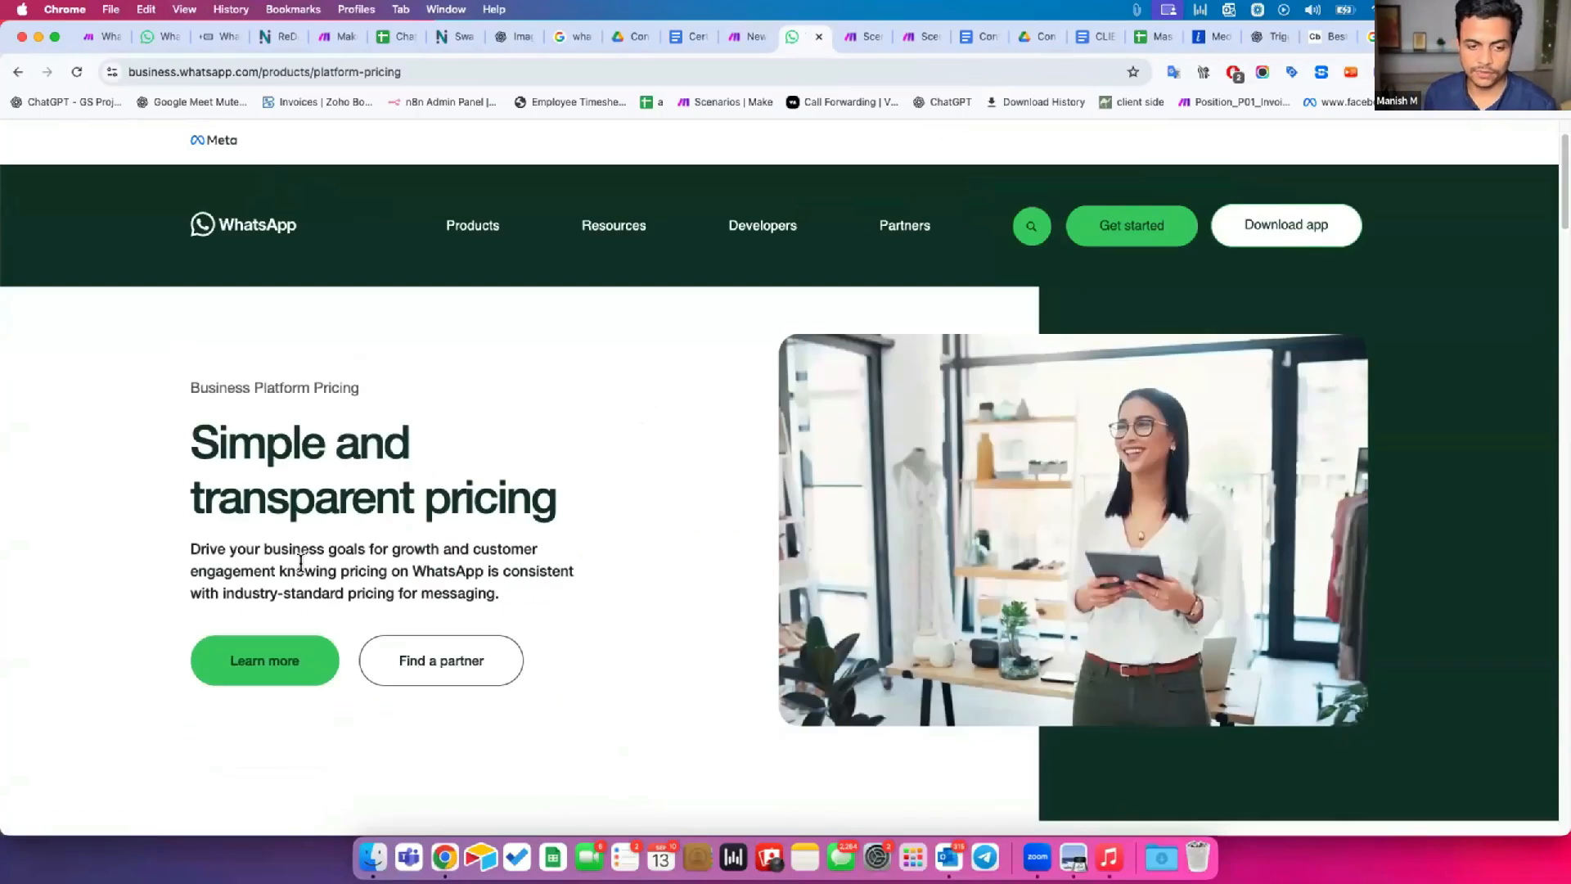
pyautogui.moveTo(216, 394); pyautogui.dragTo(342, 522)
pyautogui.scroll(-14, 568, 502)
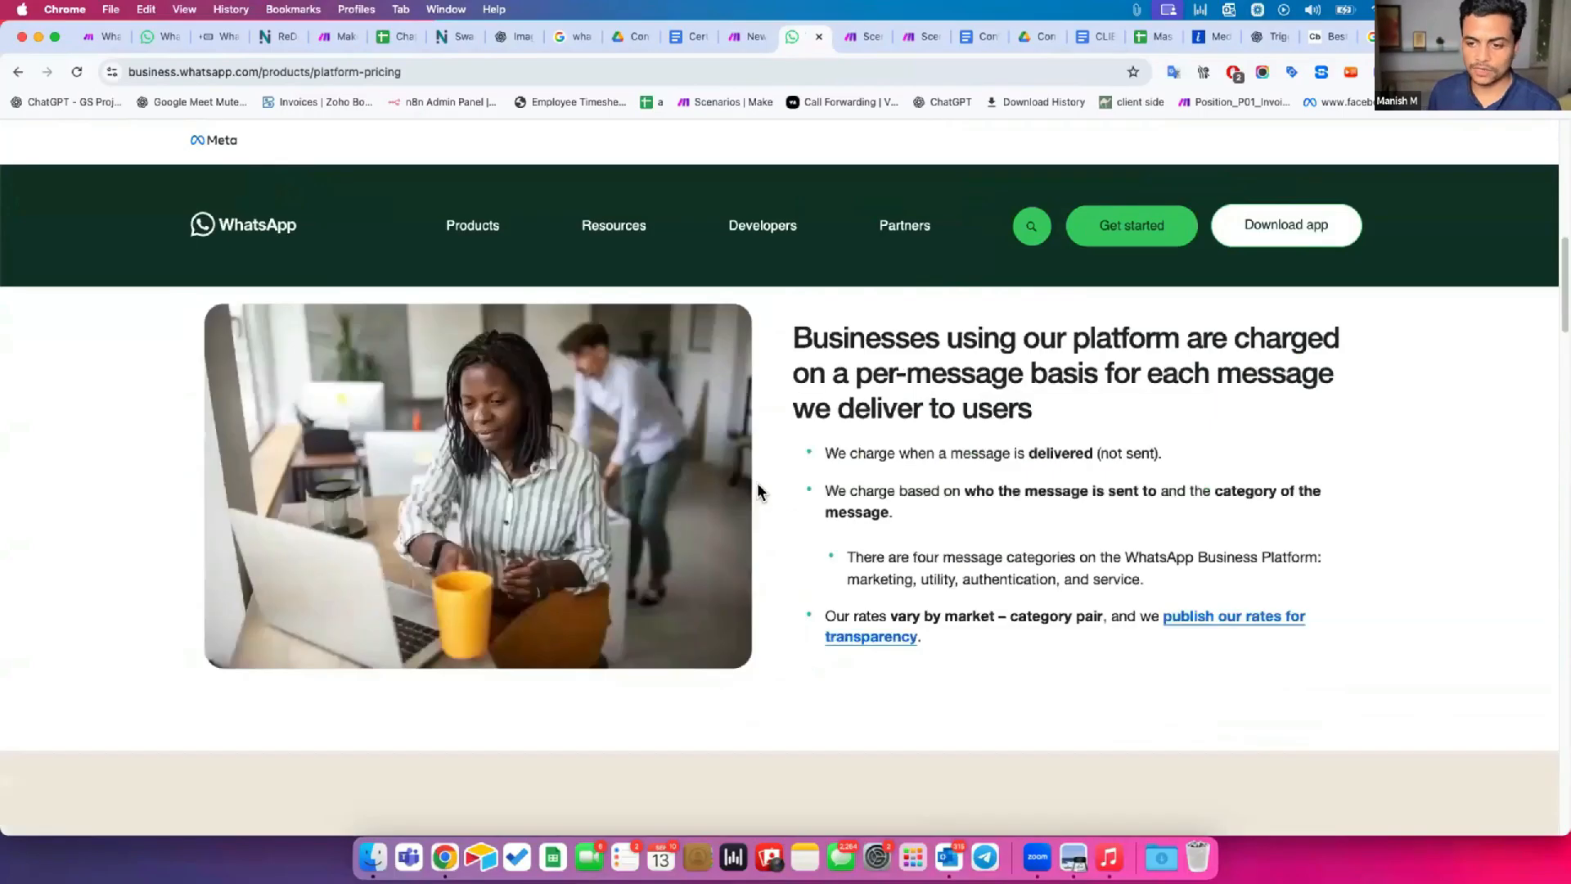
pyautogui.scroll(-15, 777, 489)
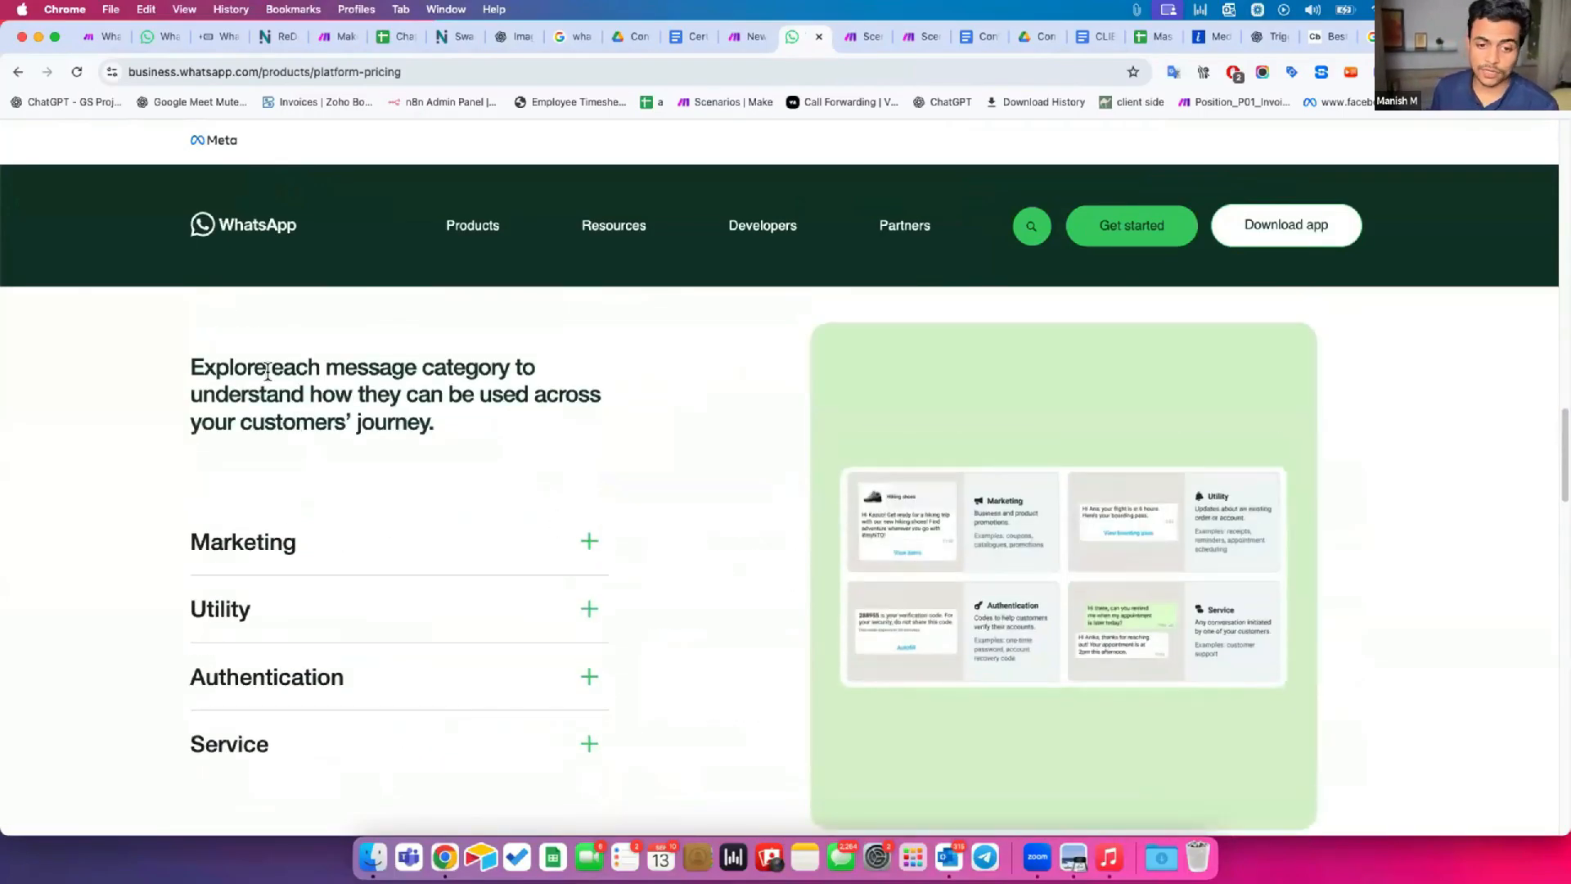
pyautogui.moveTo(217, 366); pyautogui.dragTo(394, 415)
pyautogui.click(281, 489)
pyautogui.scroll(-3, 278, 490)
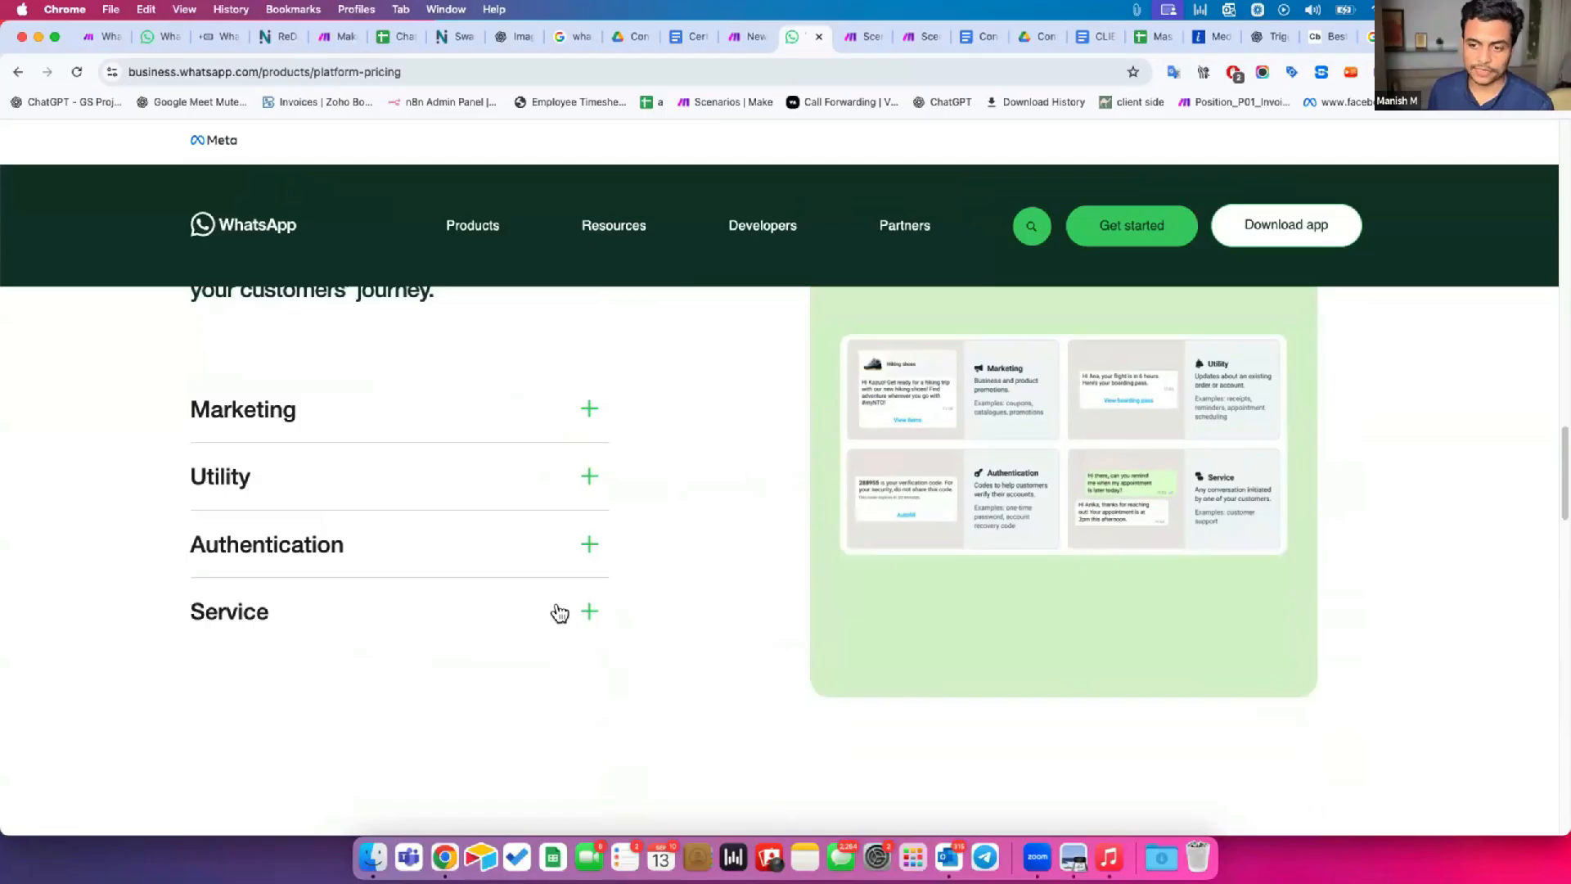
pyautogui.scroll(-7, 559, 612)
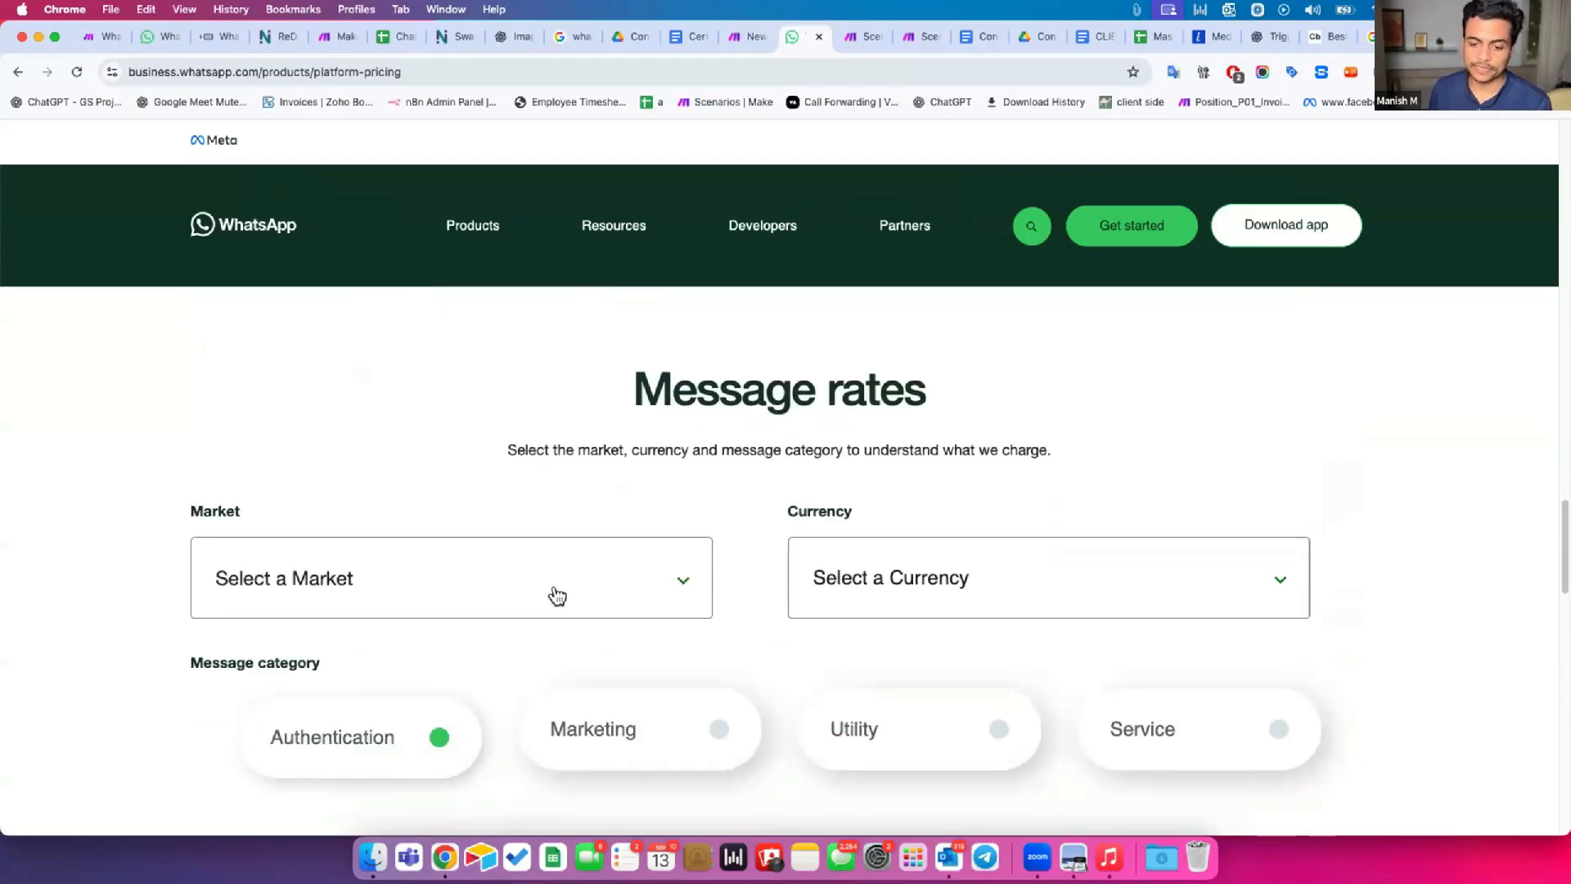
pyautogui.scroll(-1, 558, 583)
# Set the message rates calculator's market to India and its currency to Indian Rupee (INR).
pyautogui.press('super+minus')
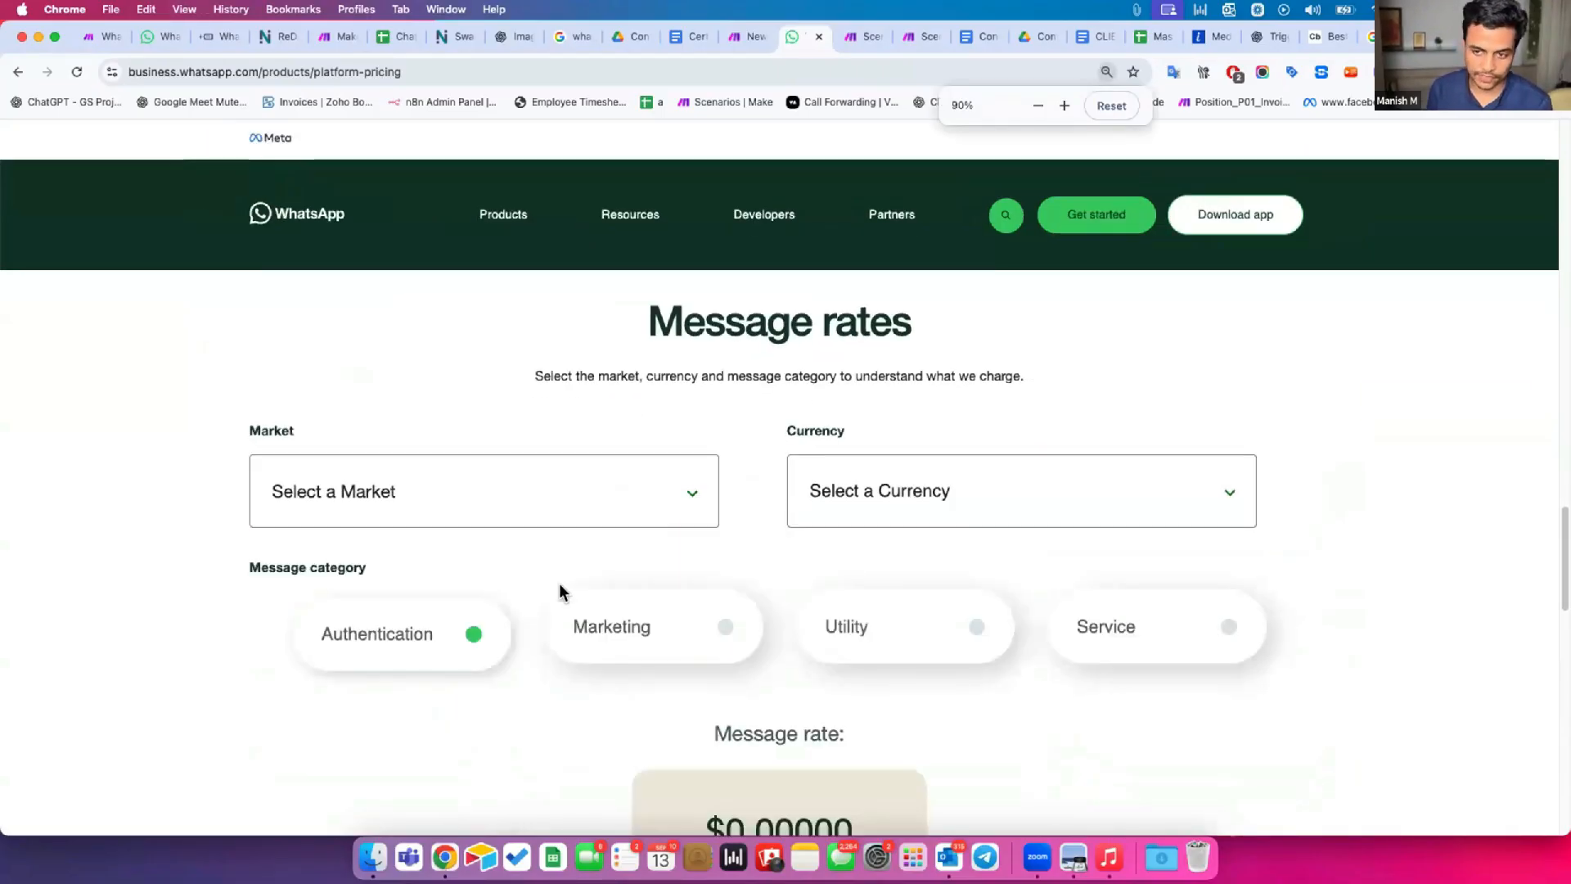
pyautogui.press('super+minus')
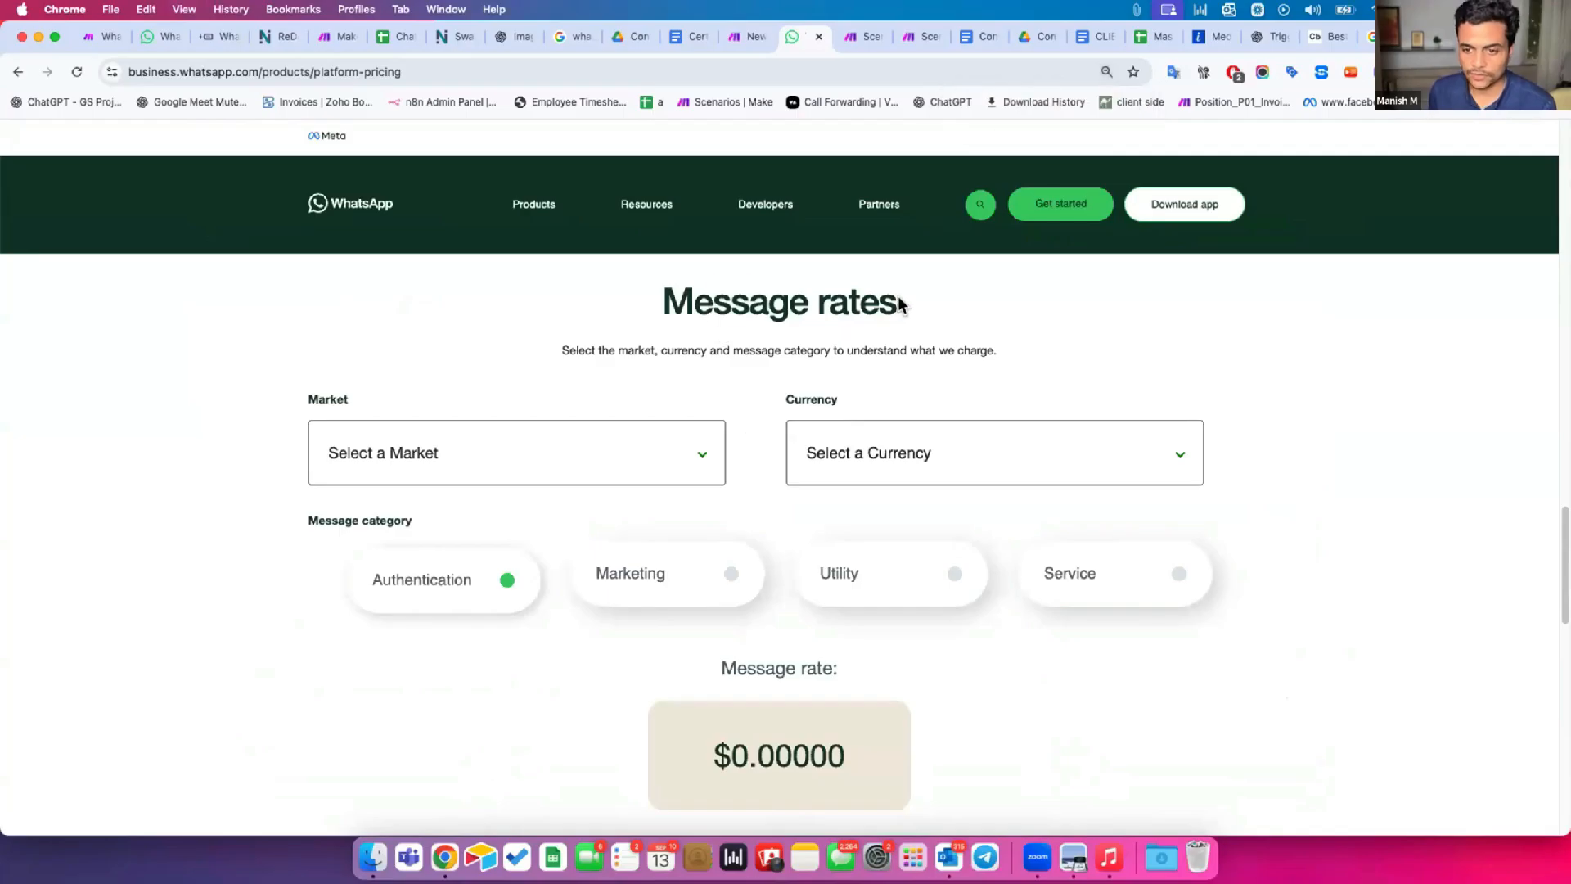
pyautogui.moveTo(899, 303); pyautogui.dragTo(715, 311)
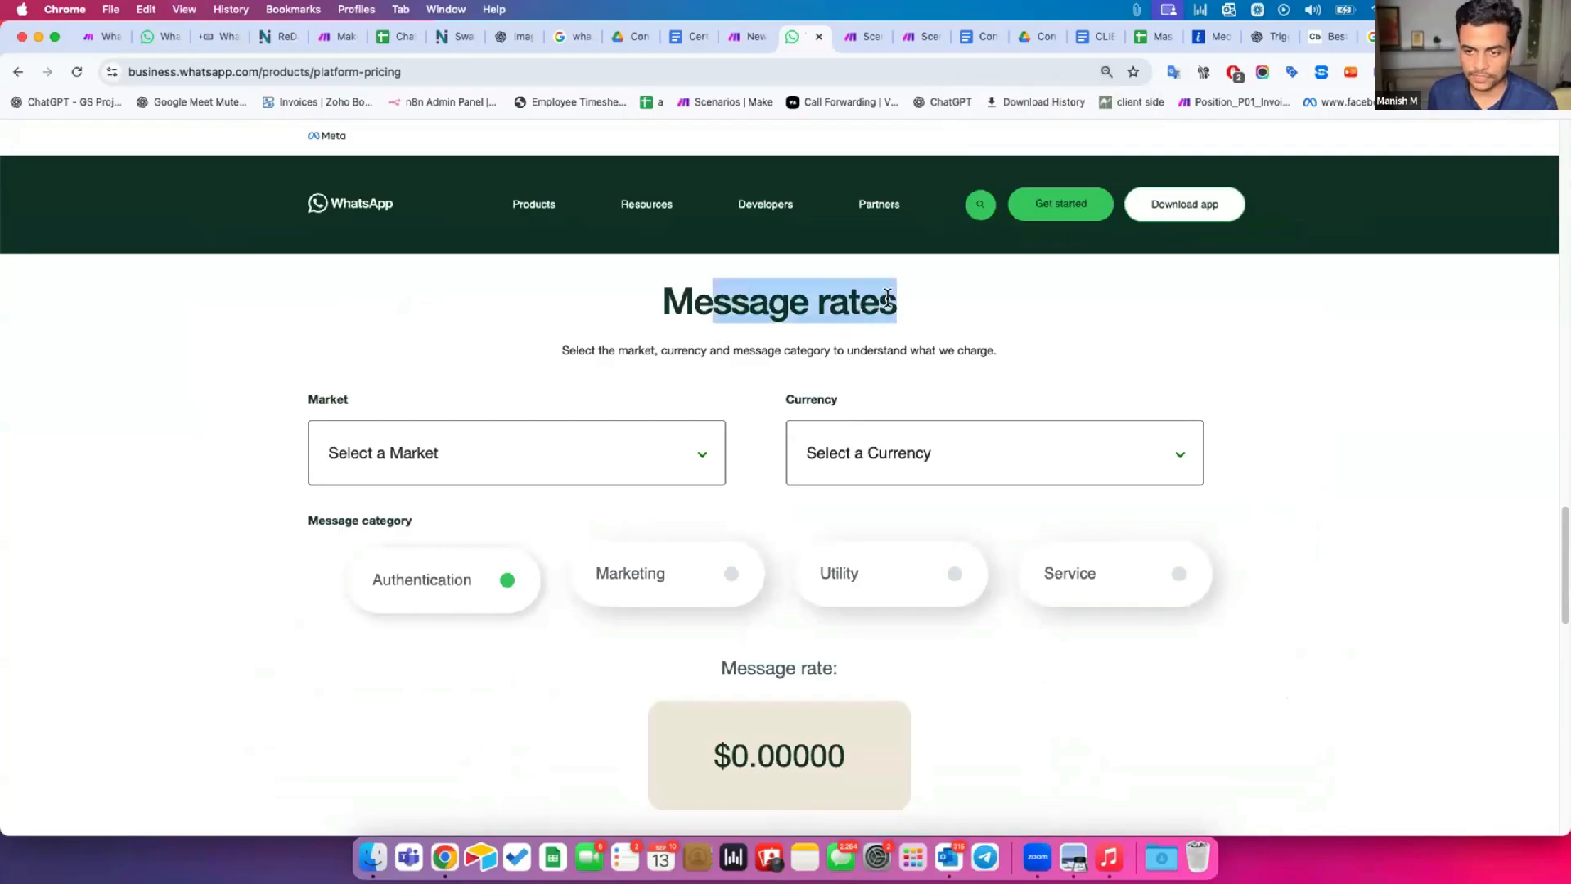
pyautogui.click(717, 314)
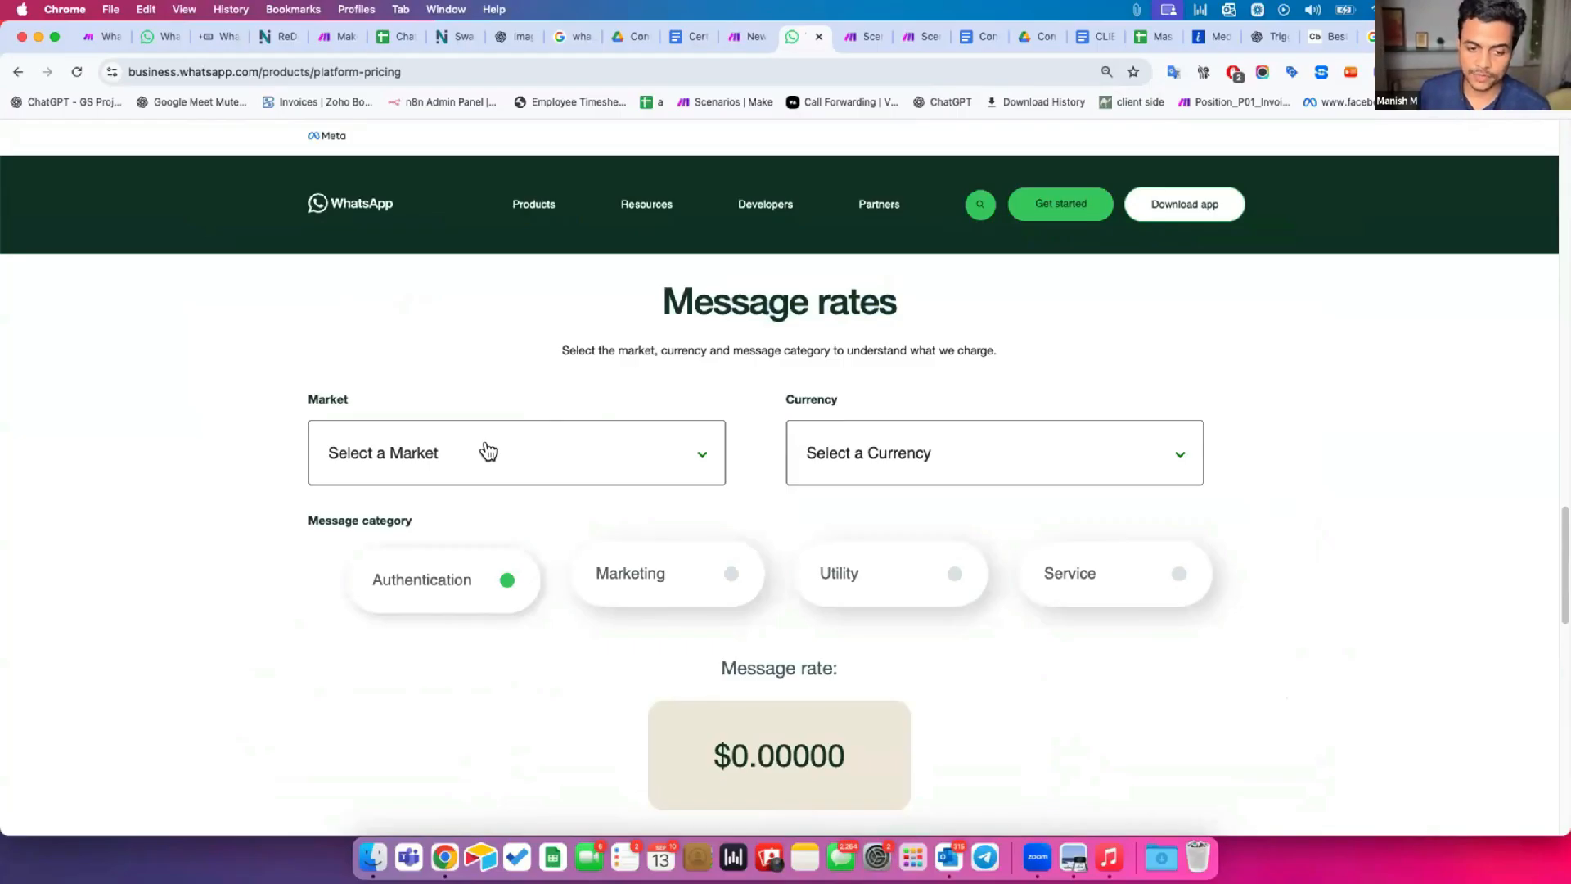
pyautogui.click(488, 453)
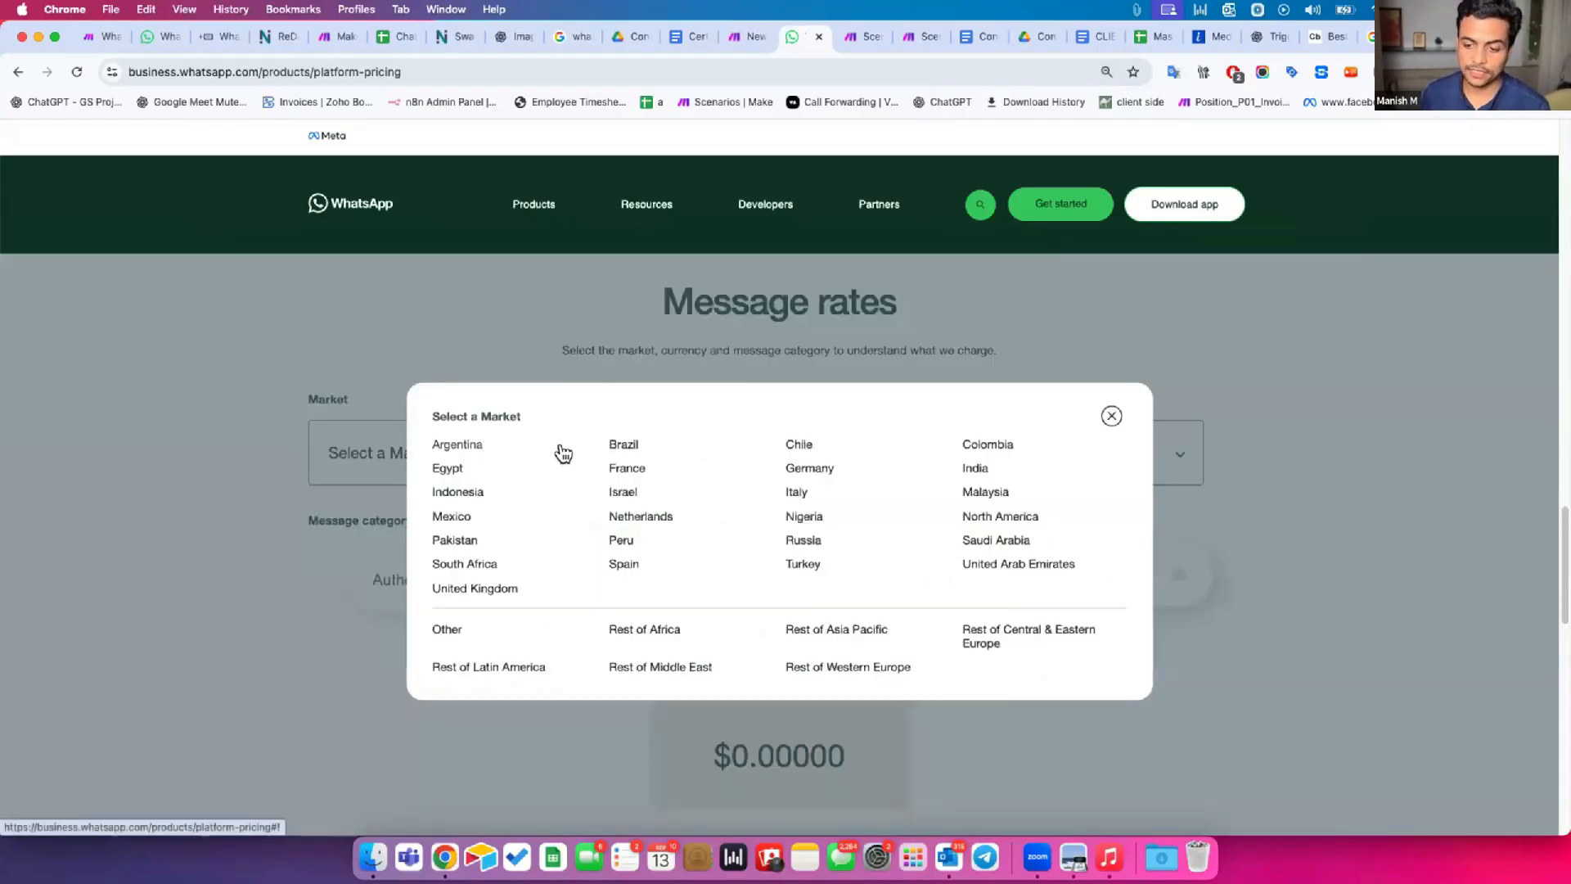
pyautogui.click(975, 468)
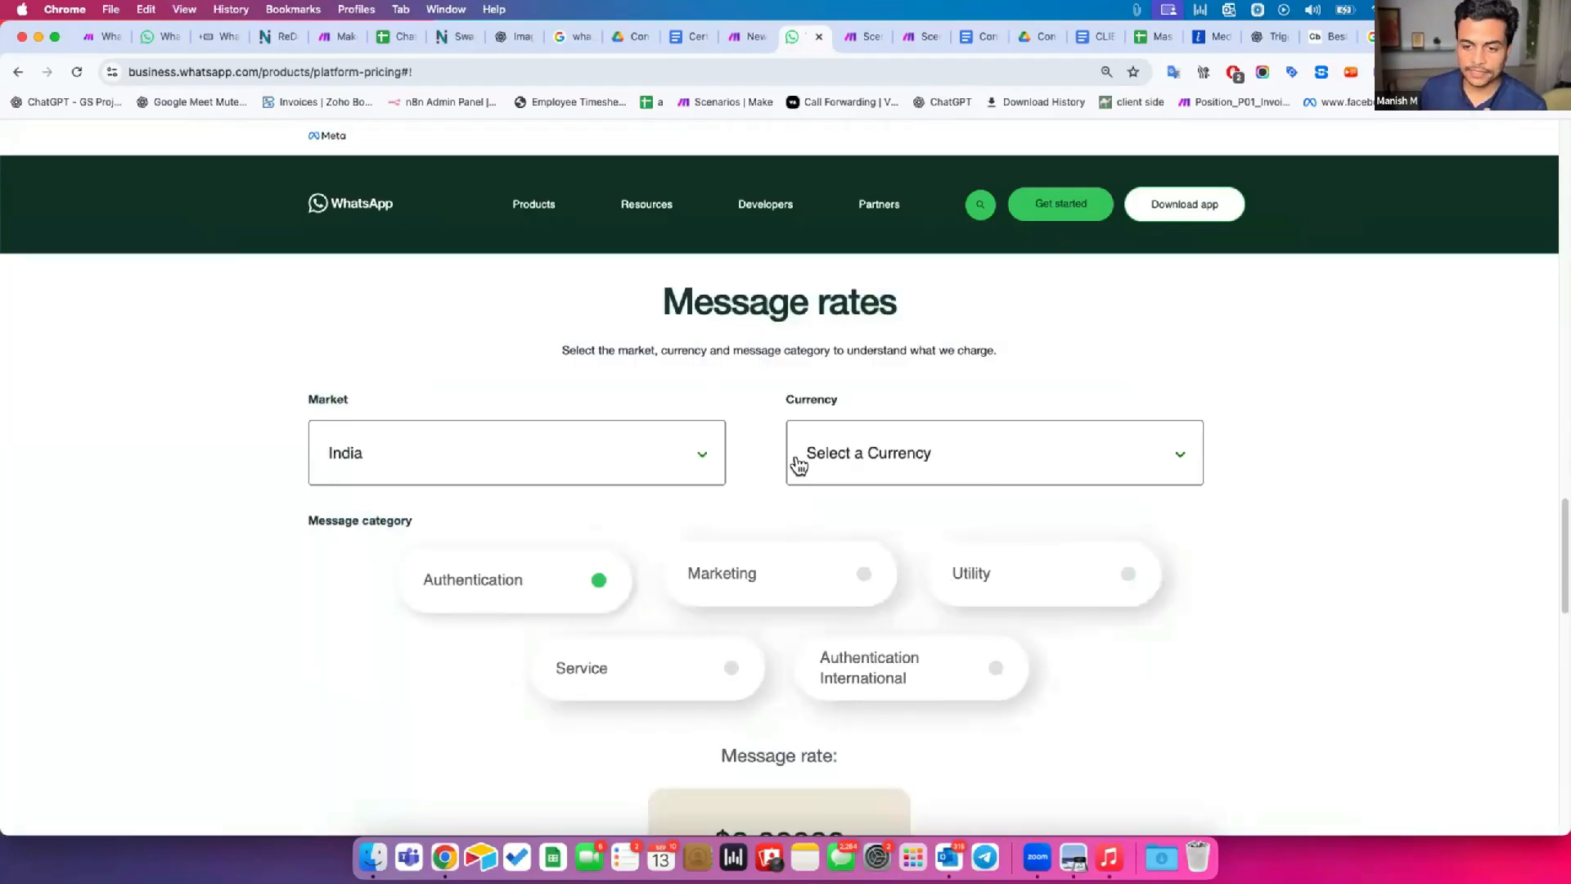
pyautogui.click(897, 461)
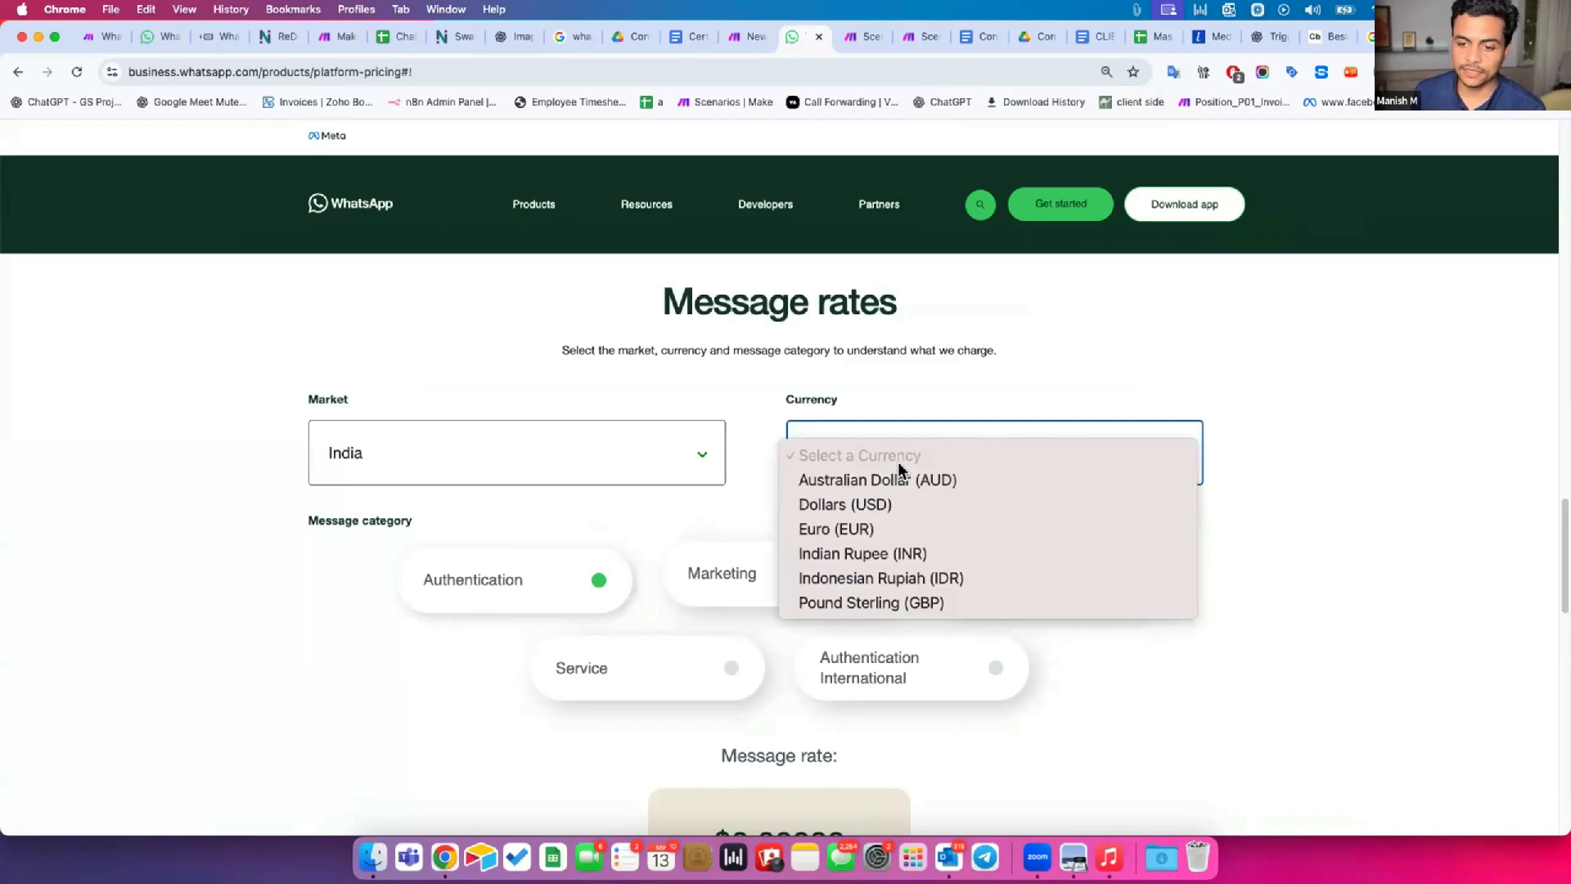
pyautogui.click(833, 553)
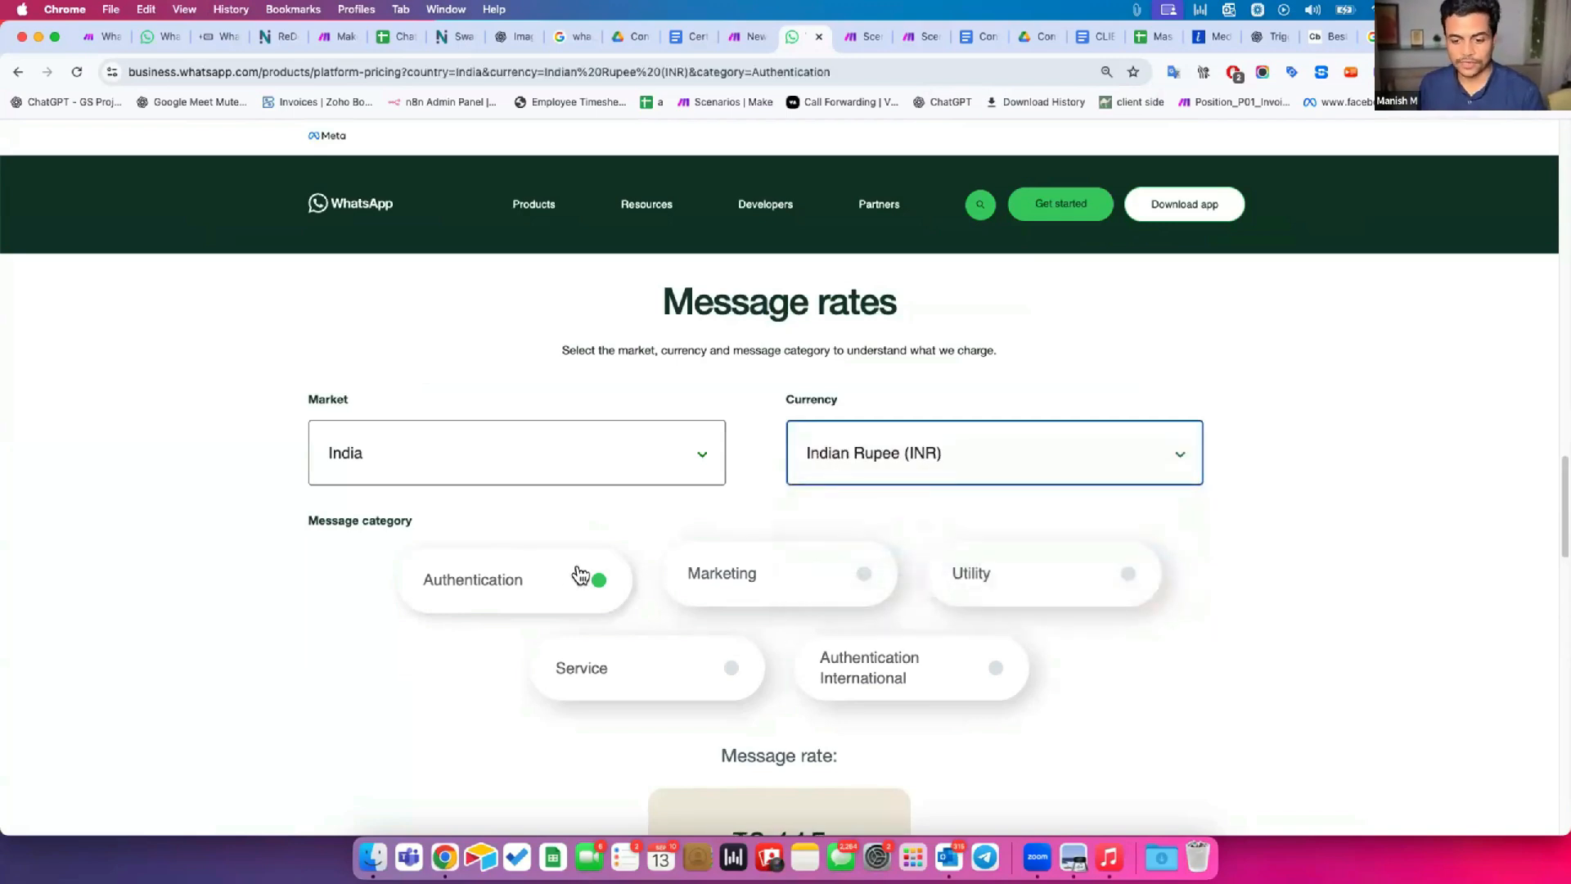
# Check the message rate for the Authentication category and highlight its decimal digits.
pyautogui.scroll(-3, 573, 565)
pyautogui.scroll(1, 536, 524)
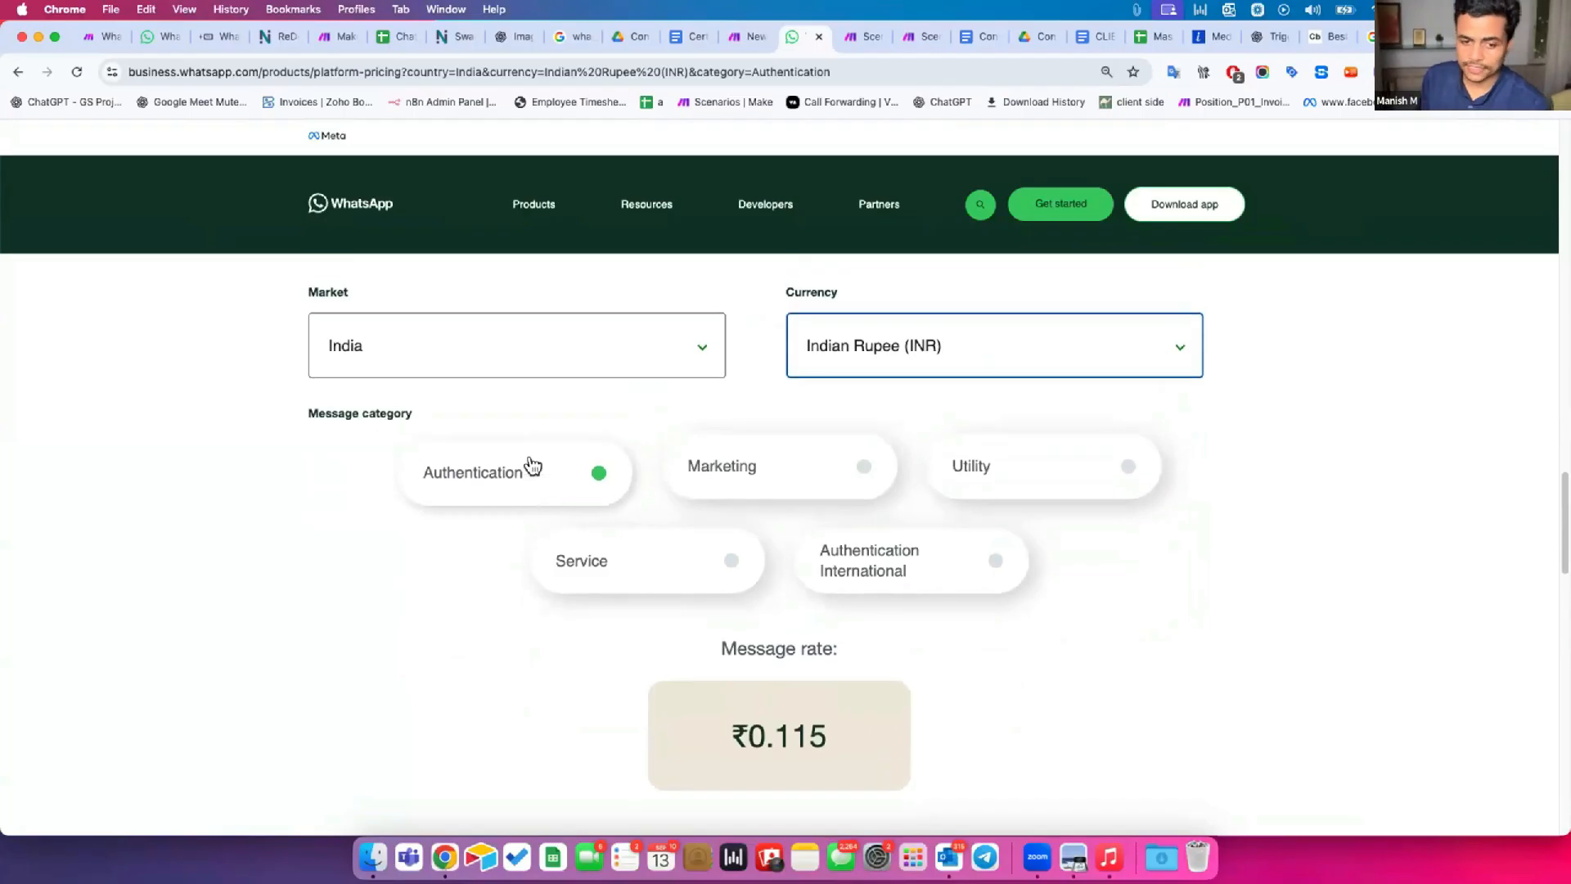
pyautogui.moveTo(777, 732); pyautogui.dragTo(823, 736)
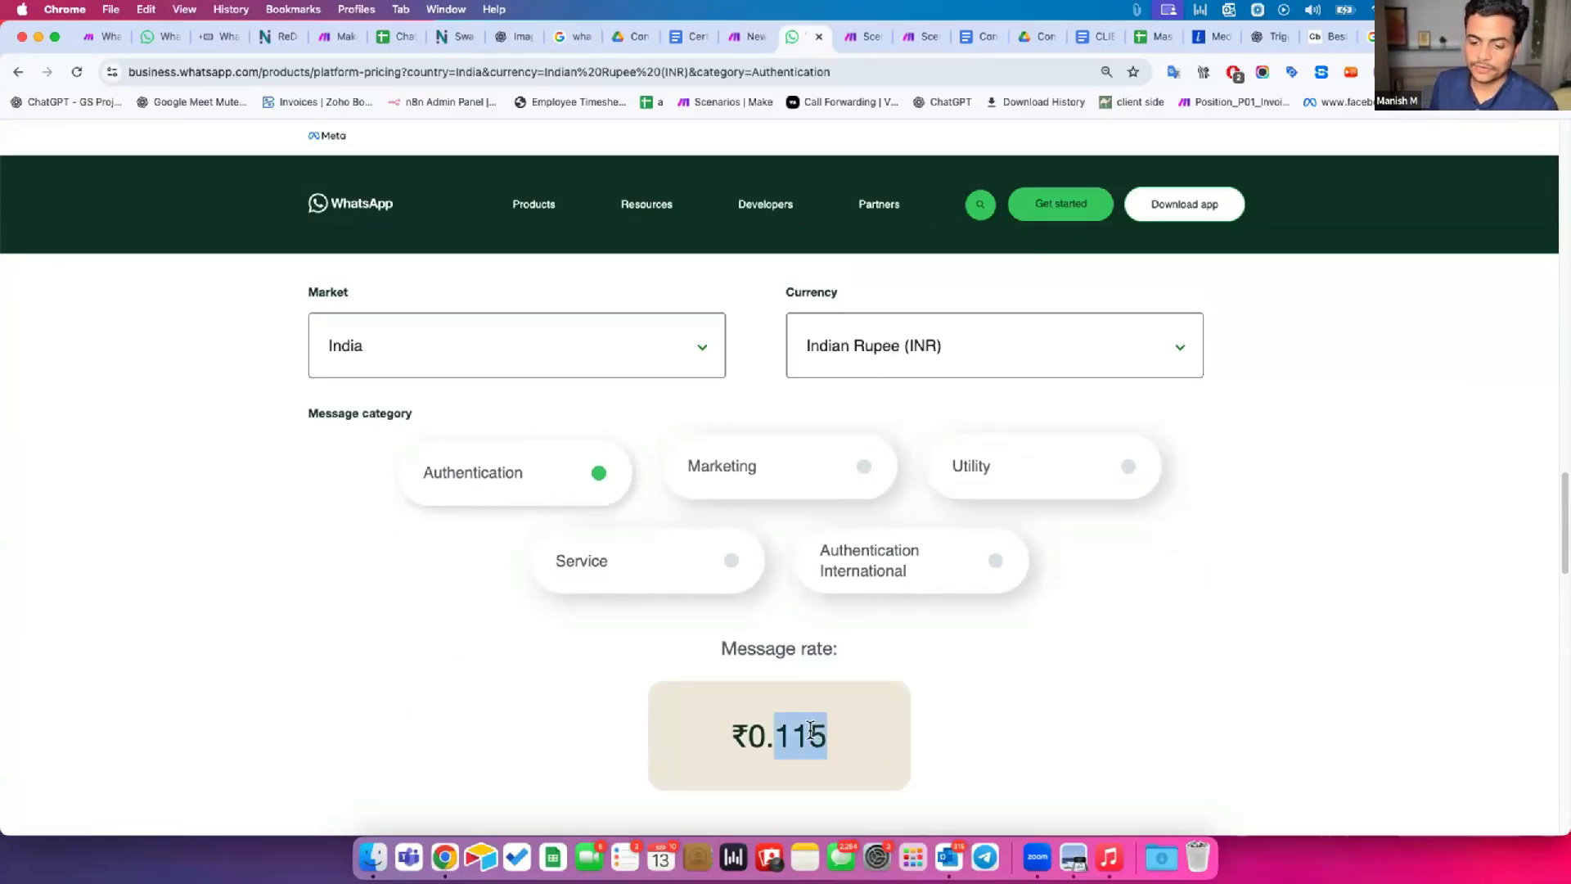
pyautogui.click(807, 730)
pyautogui.moveTo(775, 734); pyautogui.dragTo(896, 731)
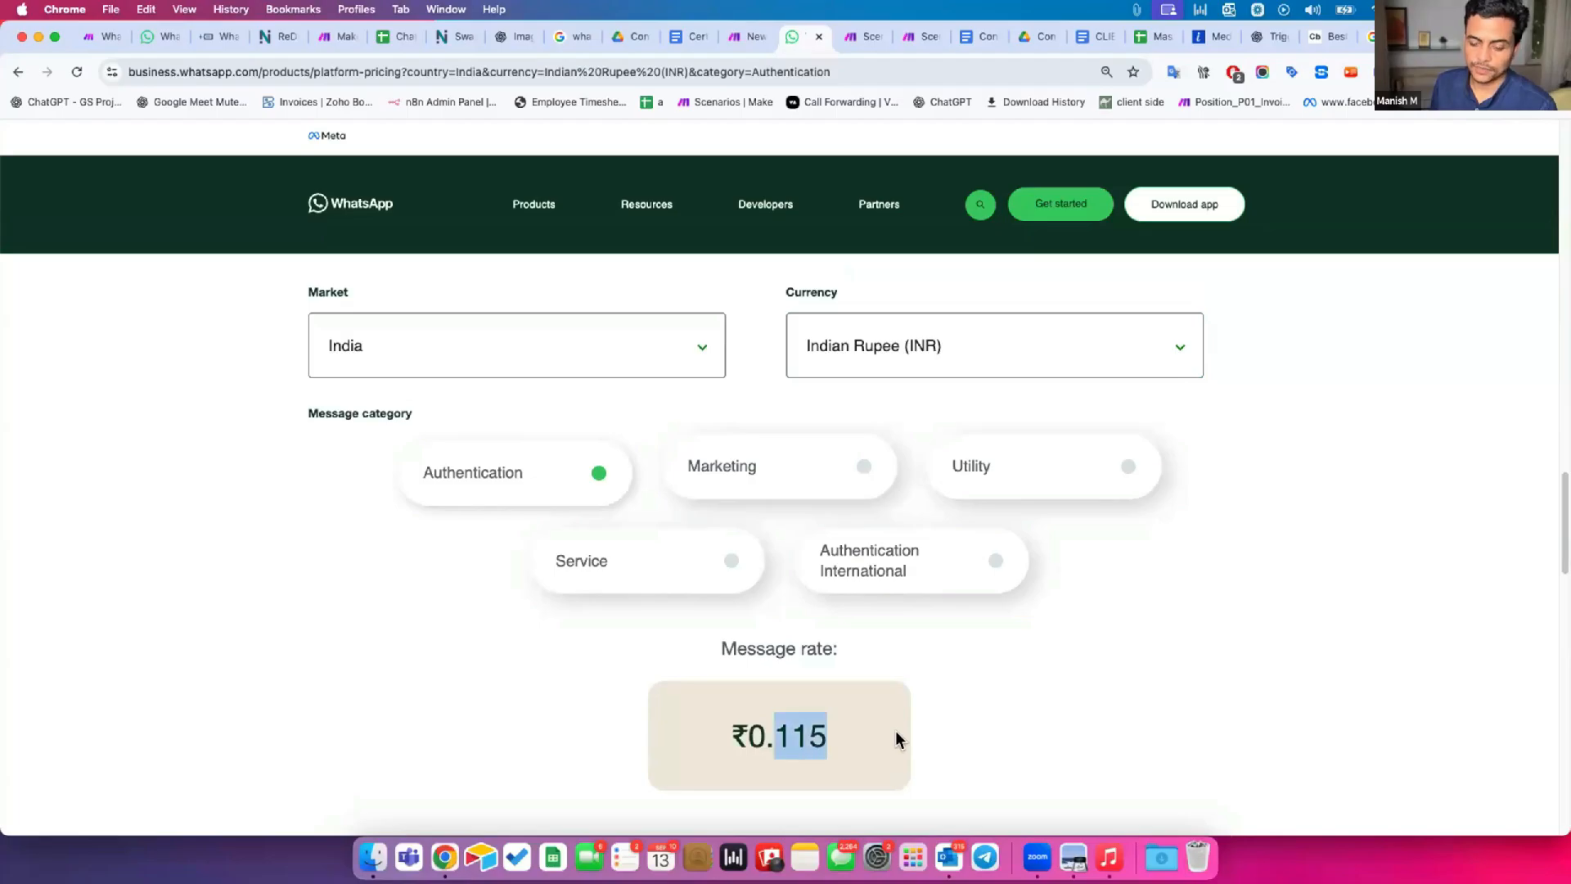
# Check the India message rates in INR for the Marketing, Utility, Service and Authentication International categories, highlighting each rate.
pyautogui.click(767, 472)
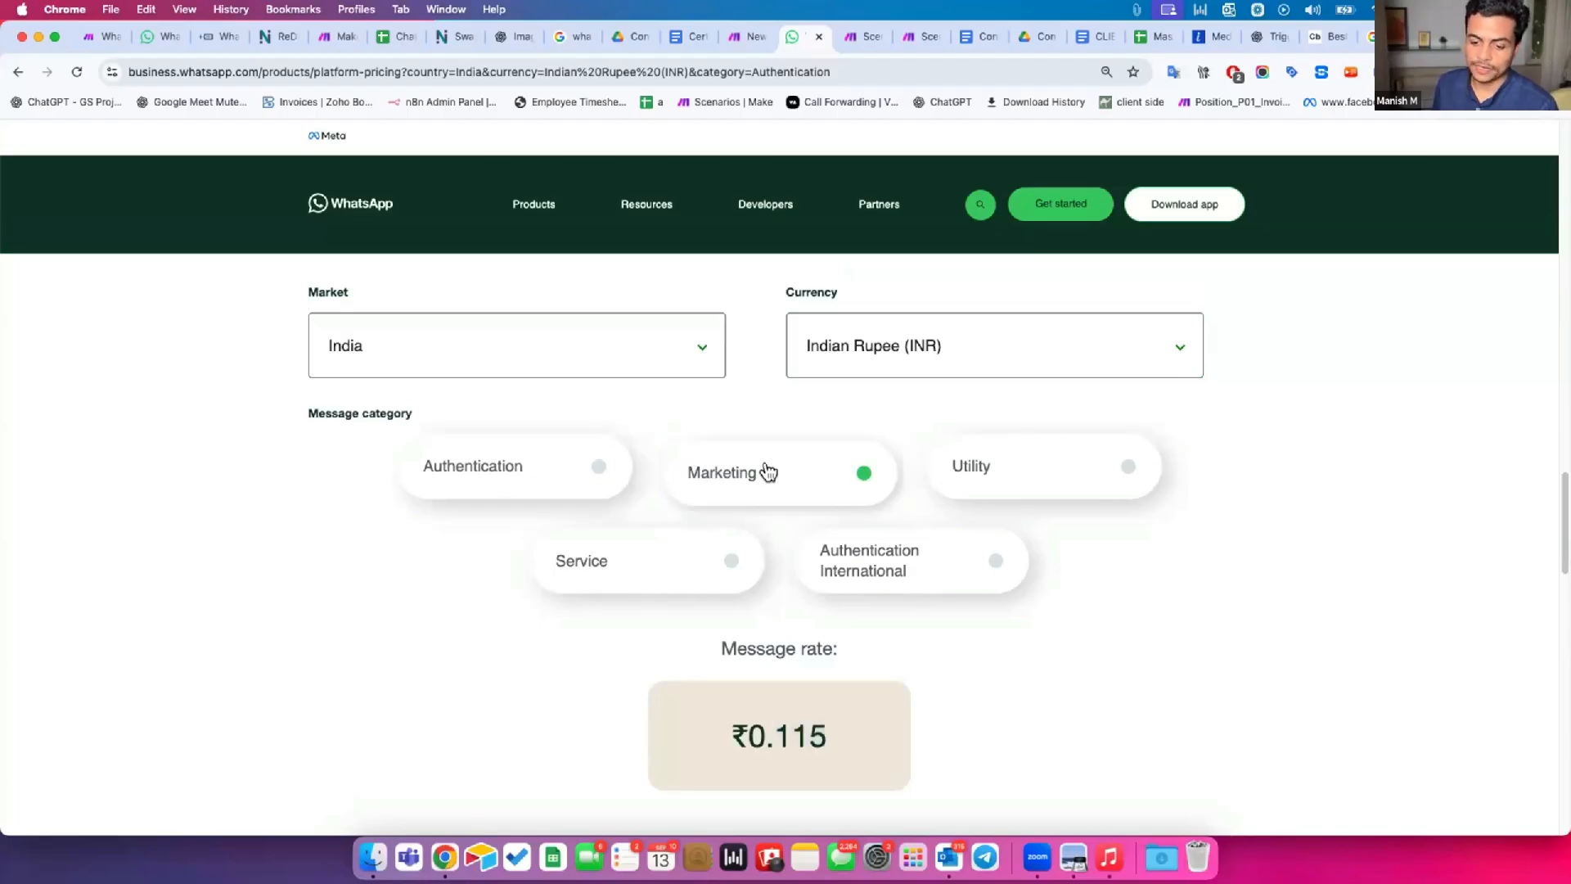
pyautogui.moveTo(768, 732); pyautogui.dragTo(803, 724)
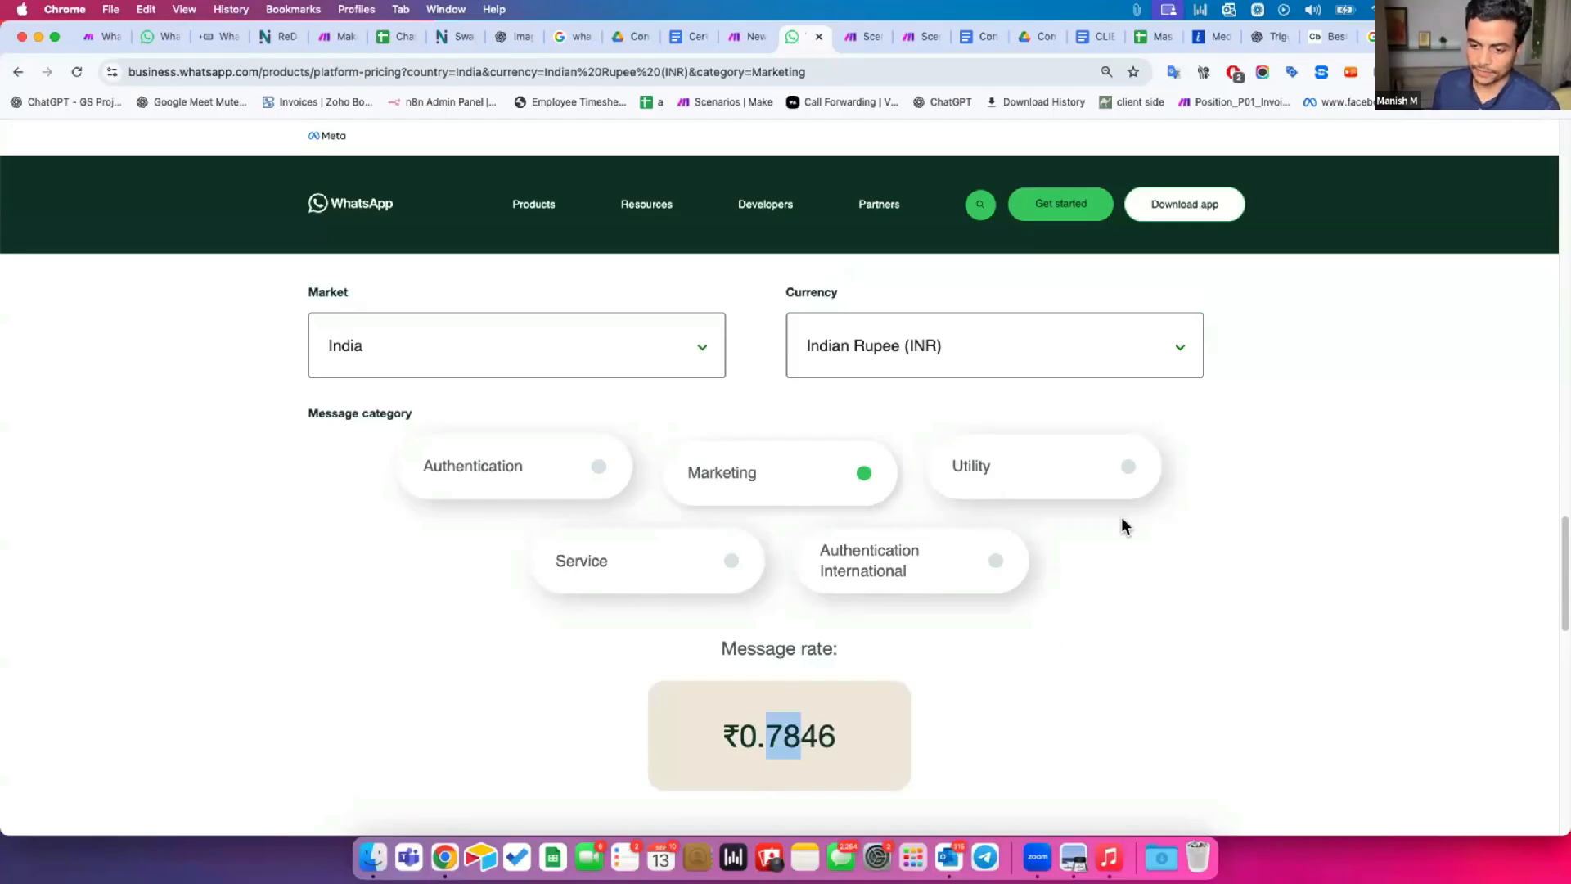
pyautogui.click(1014, 476)
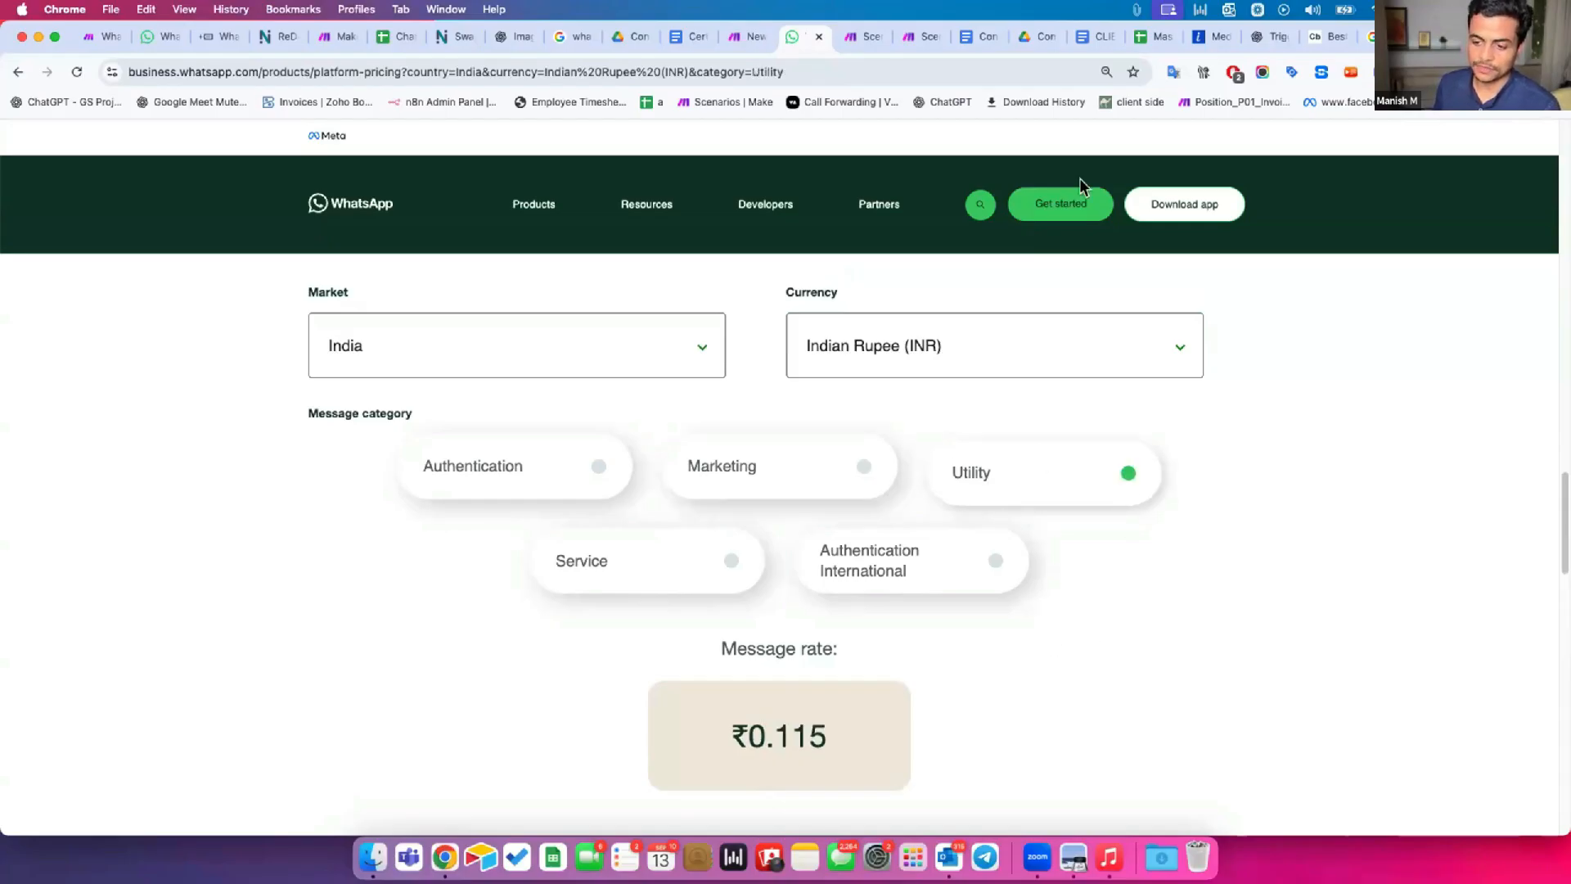
pyautogui.moveTo(792, 735); pyautogui.dragTo(828, 736)
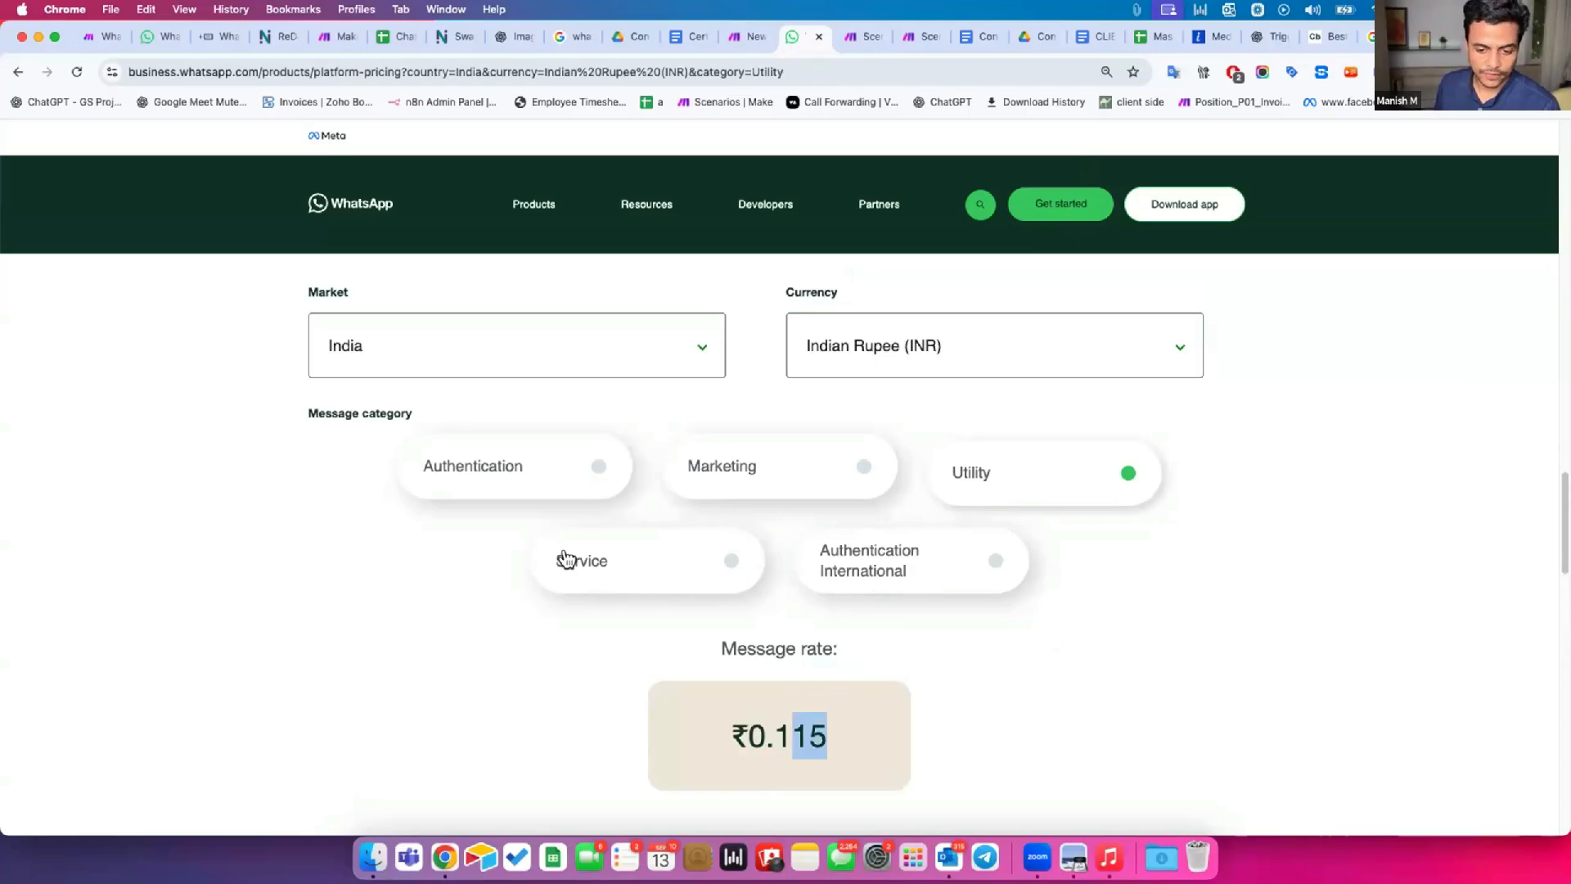
pyautogui.click(566, 559)
pyautogui.doubleClick(767, 733)
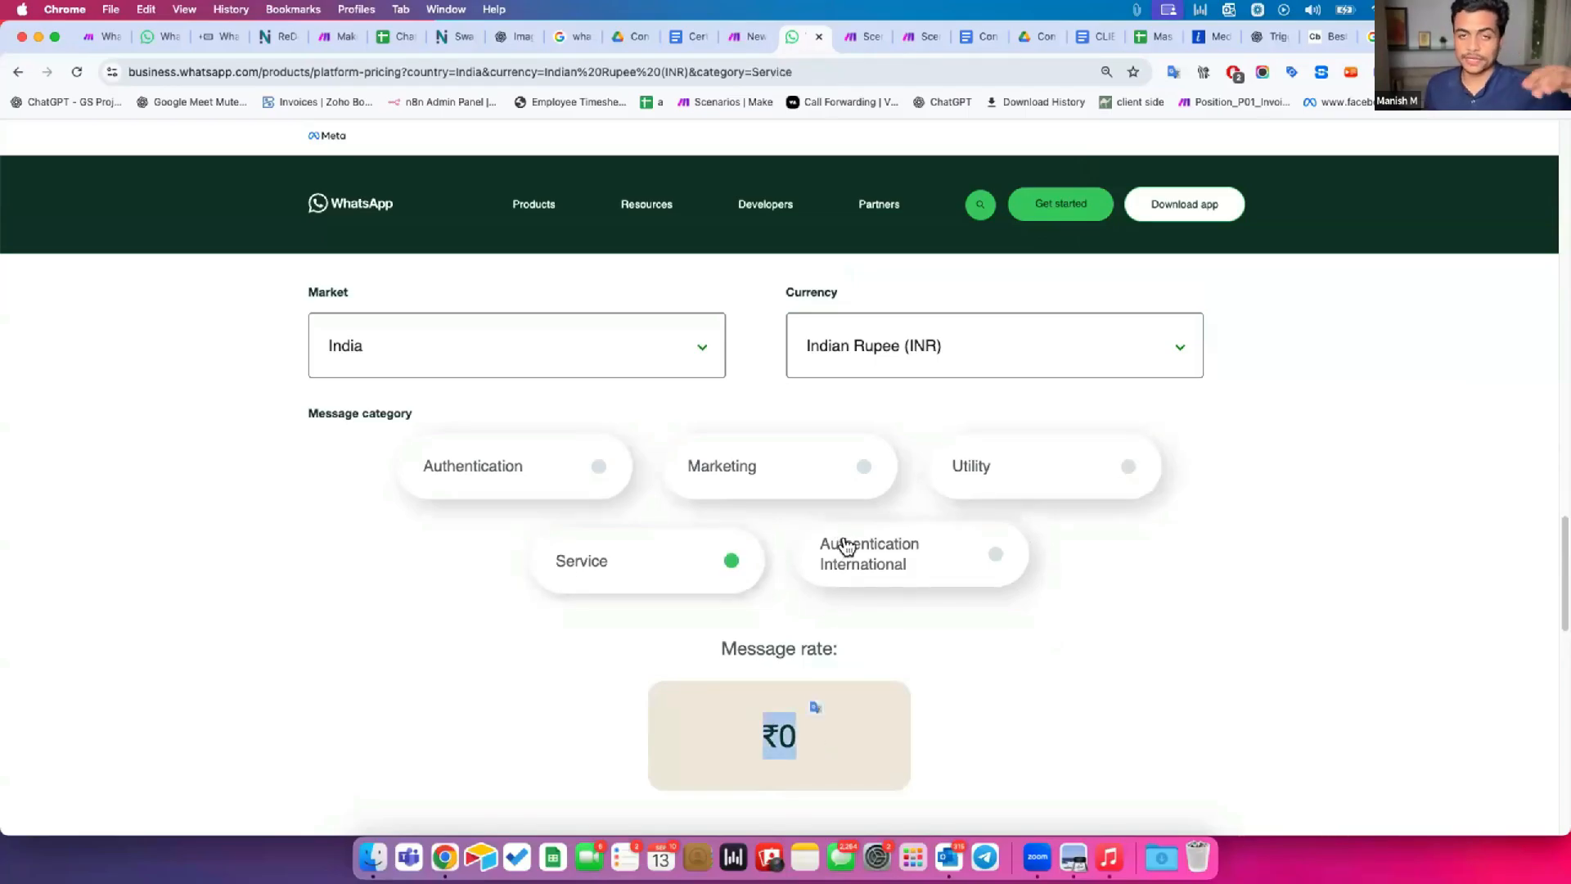
pyautogui.click(846, 545)
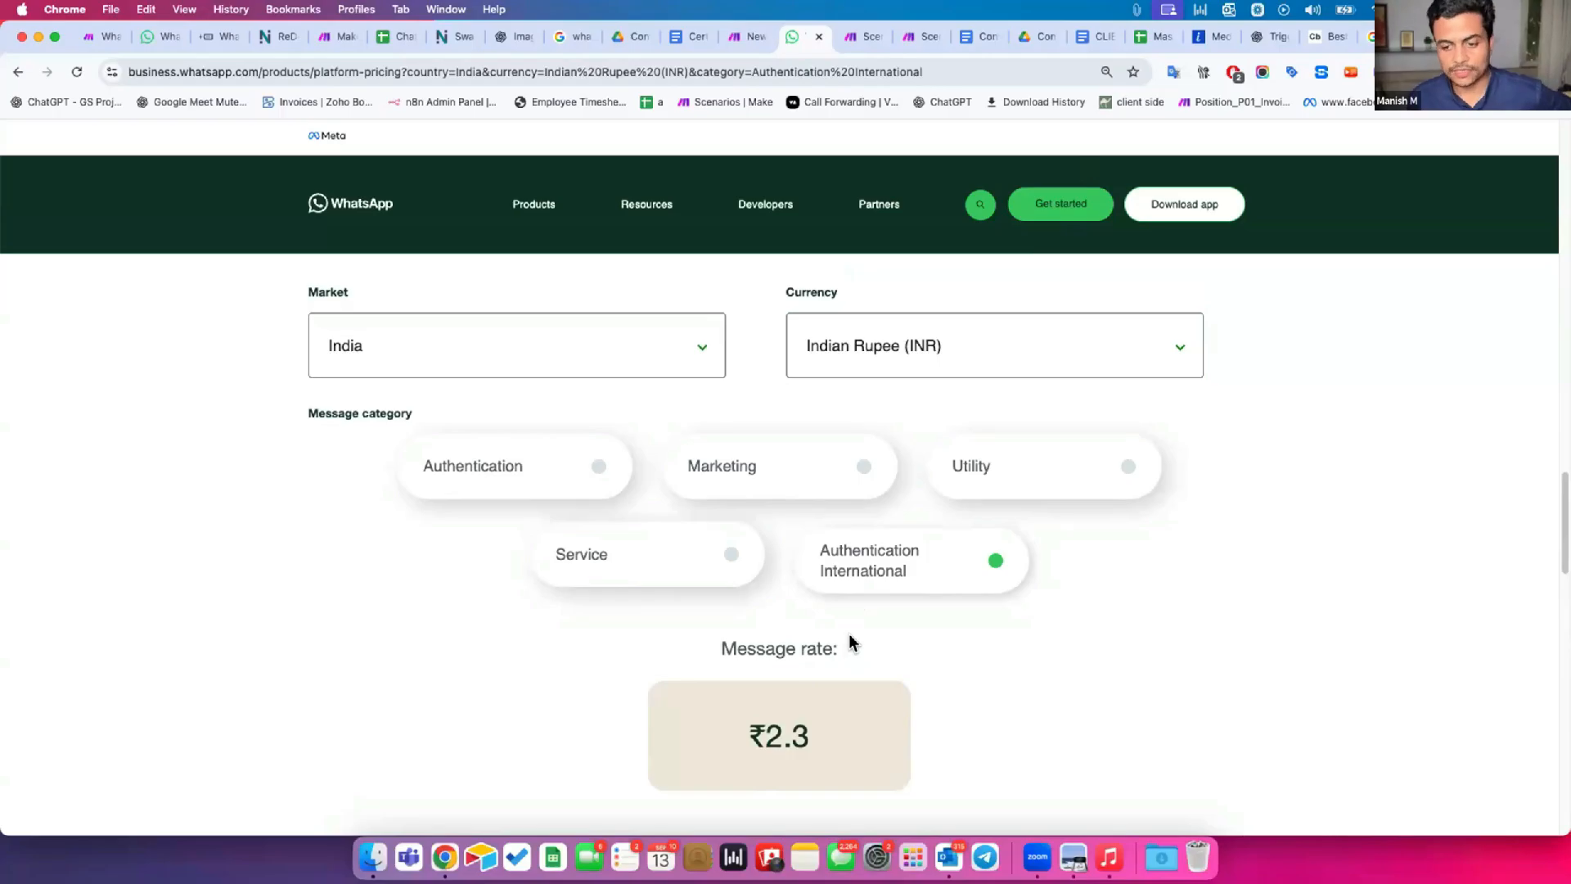
pyautogui.moveTo(730, 742); pyautogui.dragTo(862, 734)
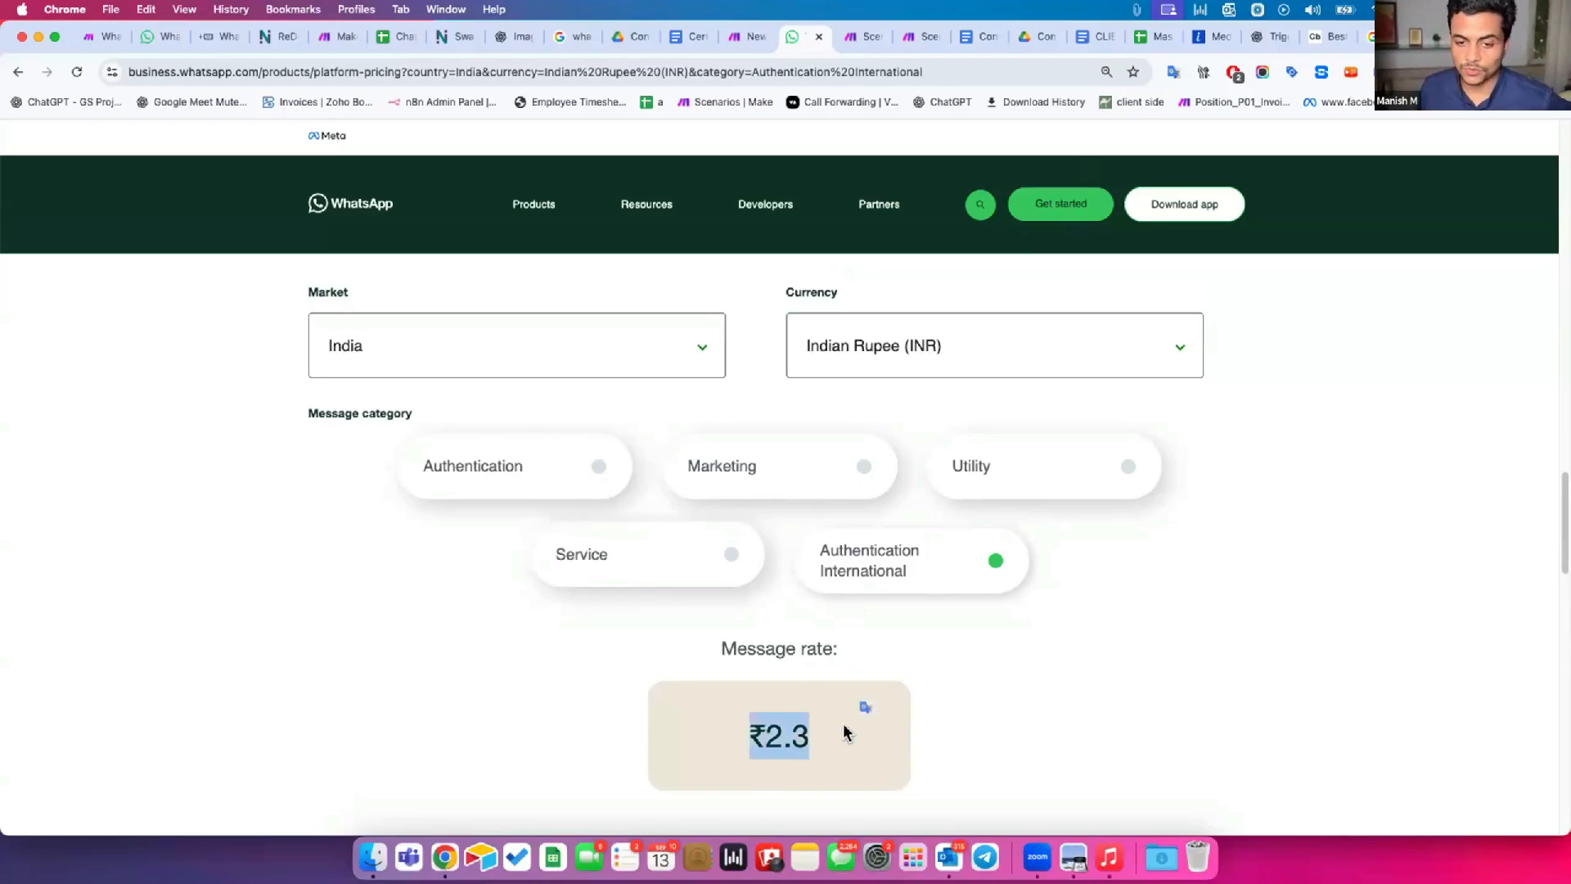
# Set the message rates calculator's market to North America and its currency to Dollars (USD).
pyautogui.click(677, 344)
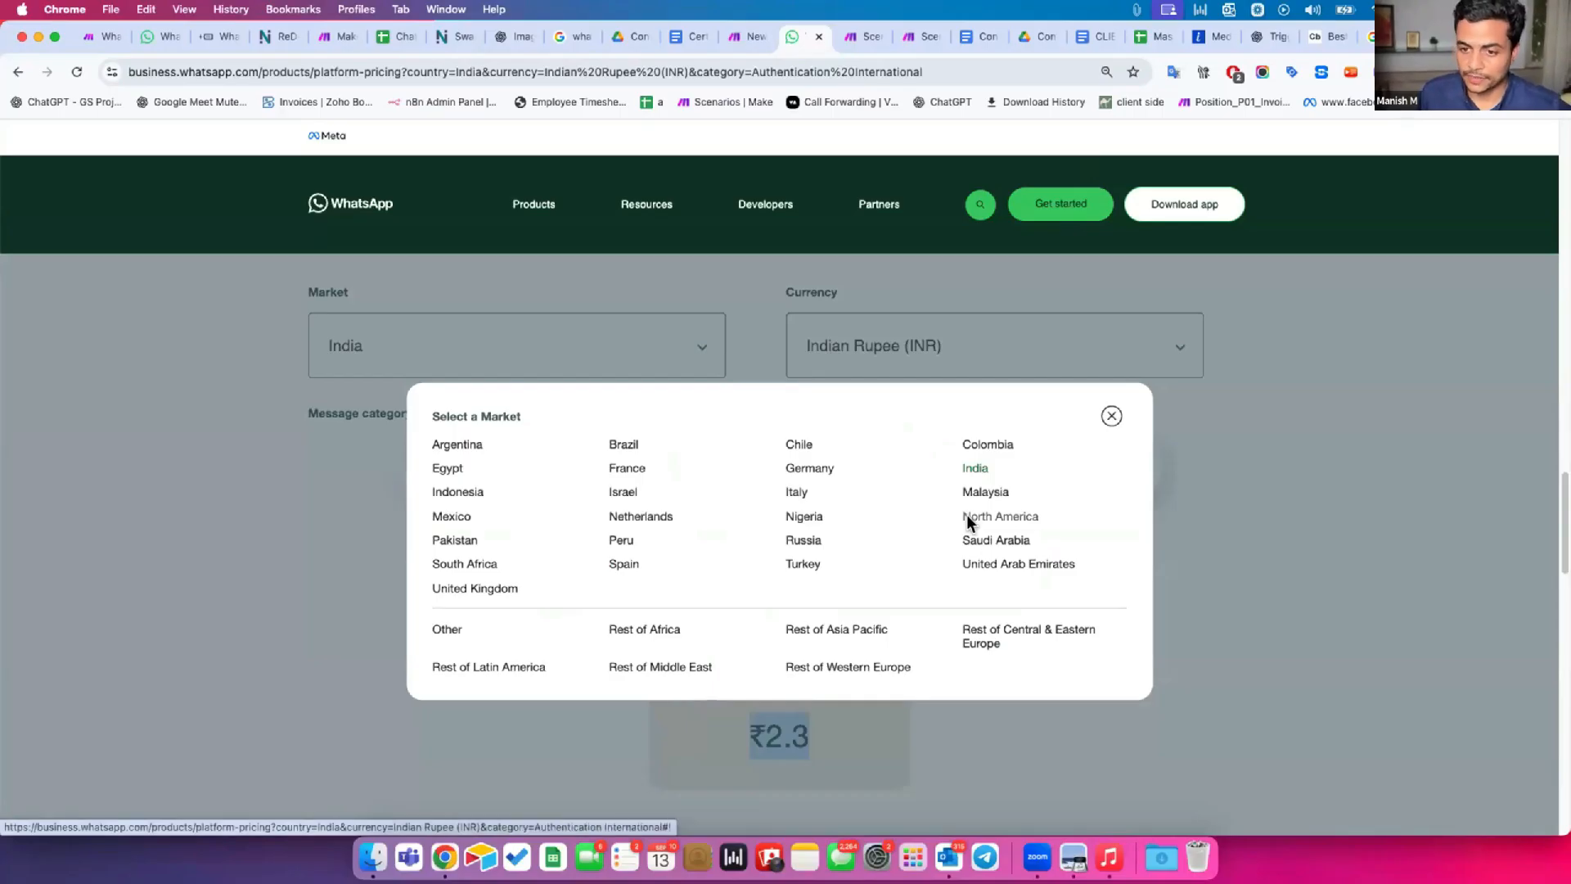
pyautogui.click(966, 516)
pyautogui.click(875, 331)
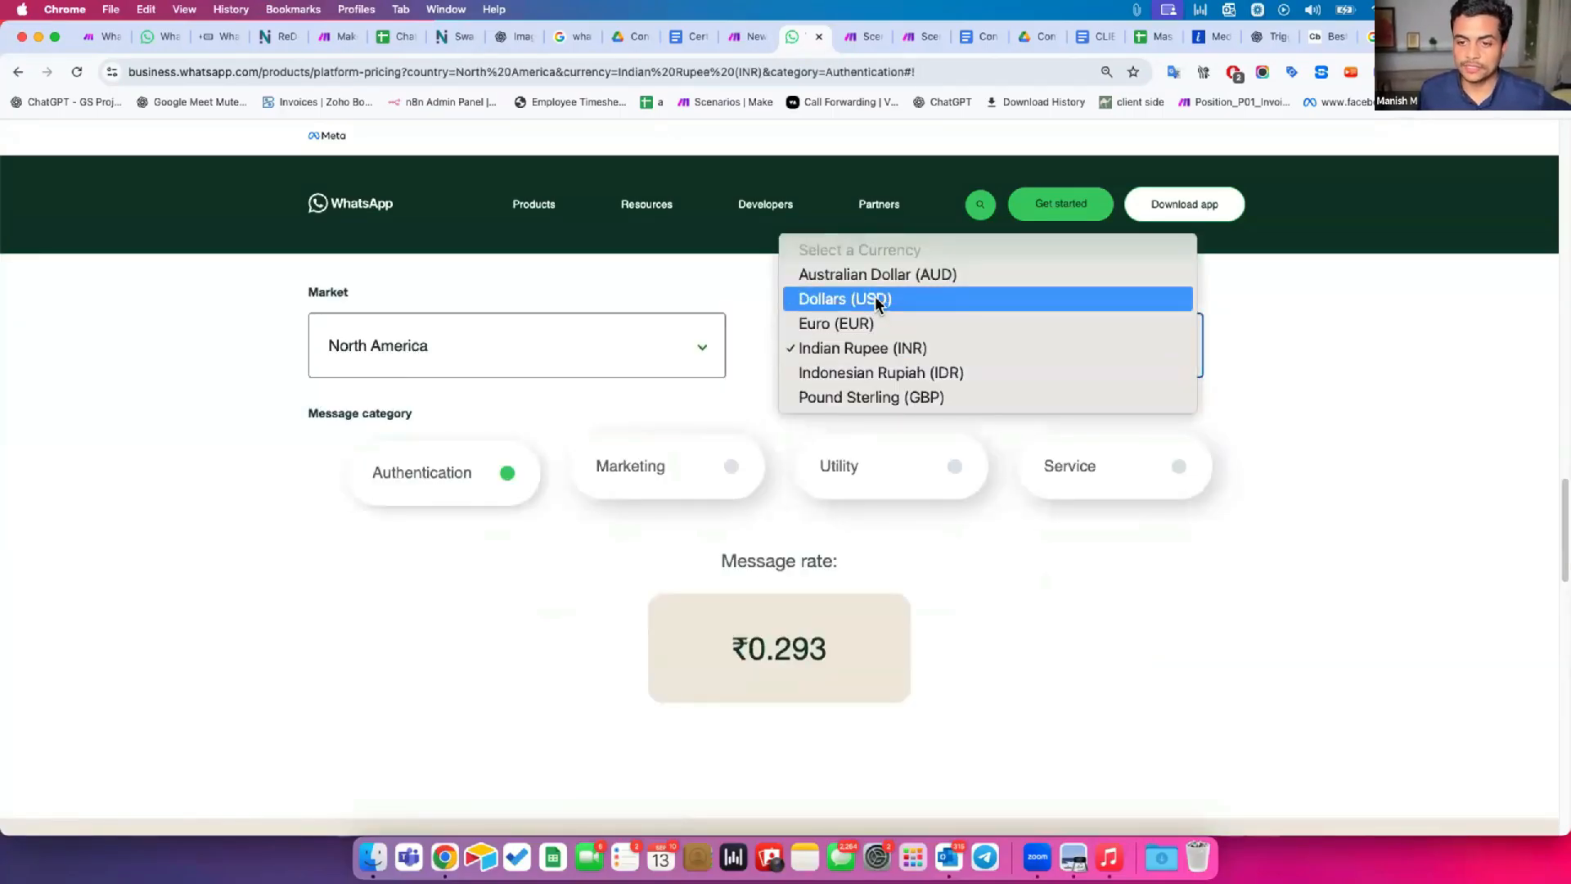
pyautogui.click(876, 299)
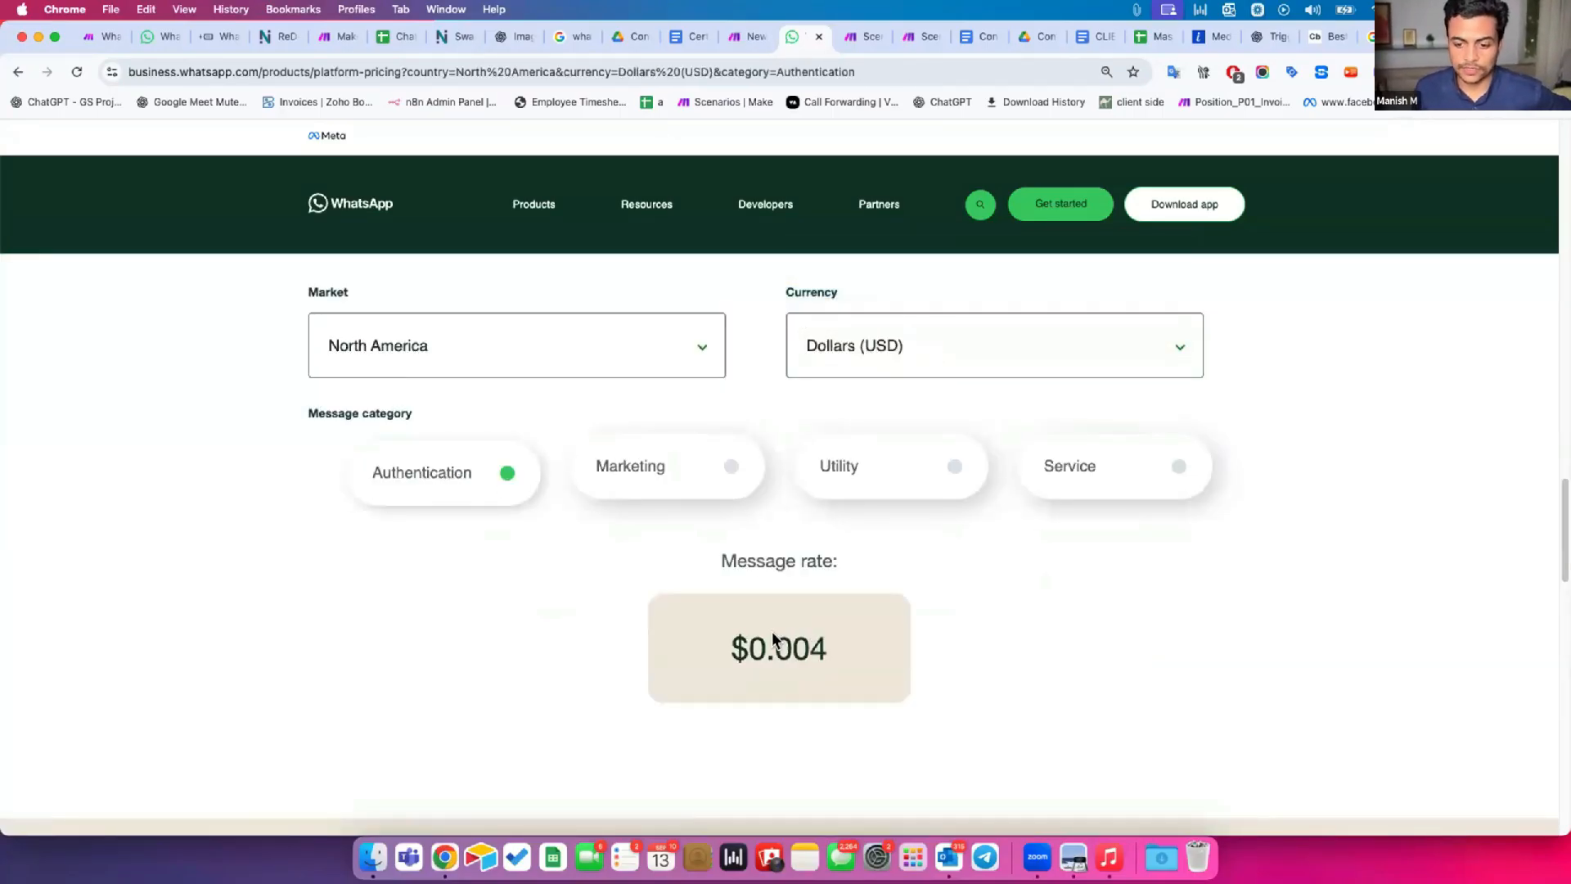
# Check the North America message rates for the Authentication, Marketing, Utility and Service categories, finishing back on Authentication.
pyautogui.moveTo(776, 643); pyautogui.dragTo(852, 652)
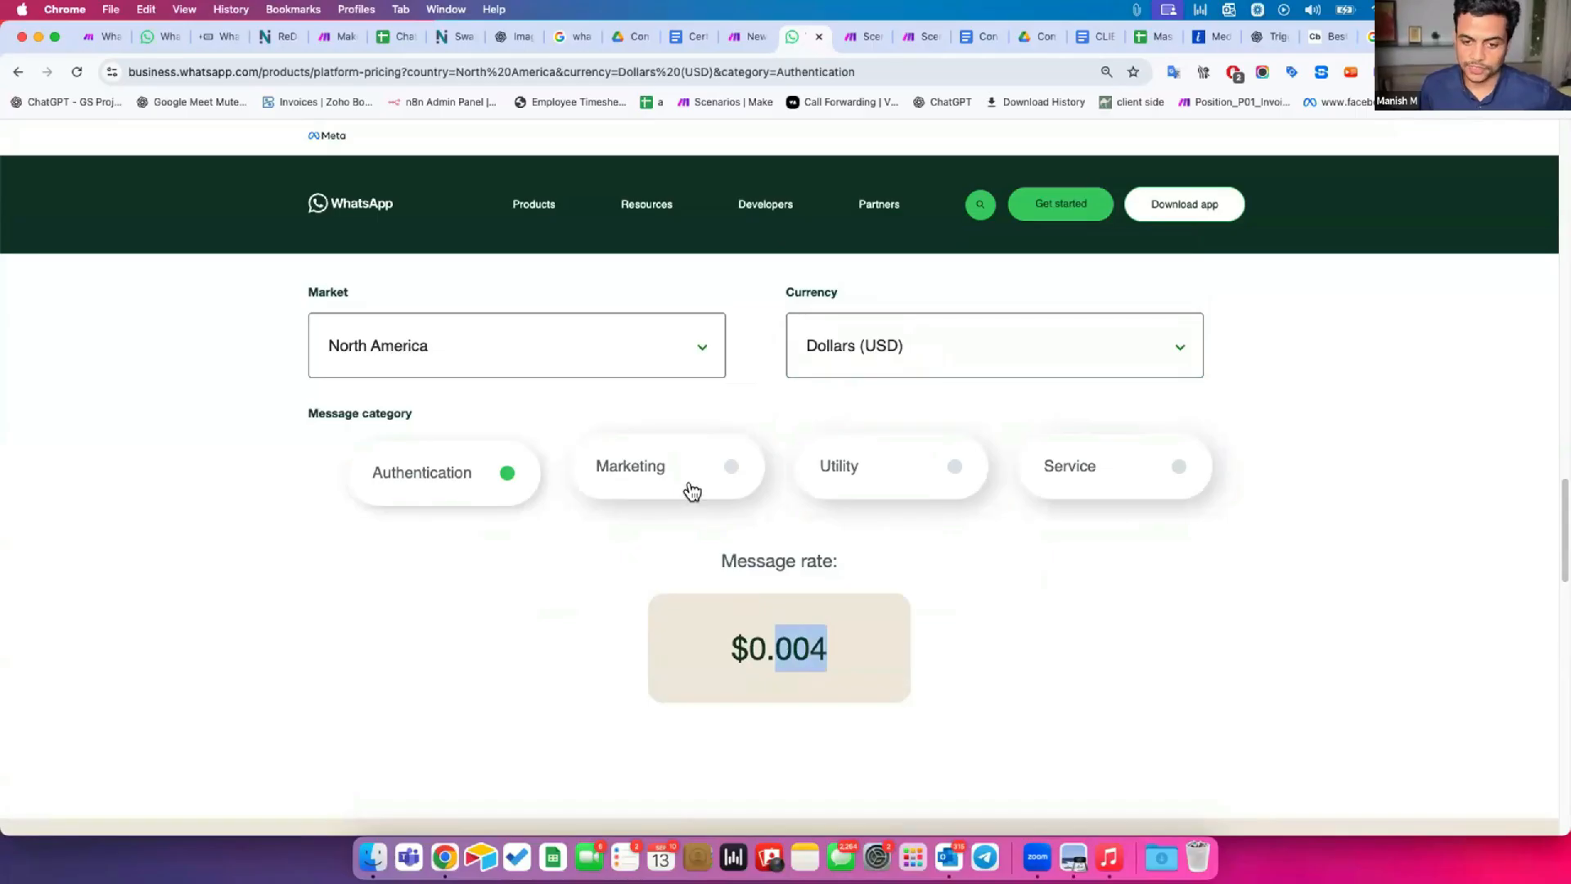
pyautogui.click(692, 491)
pyautogui.tripleClick(847, 645)
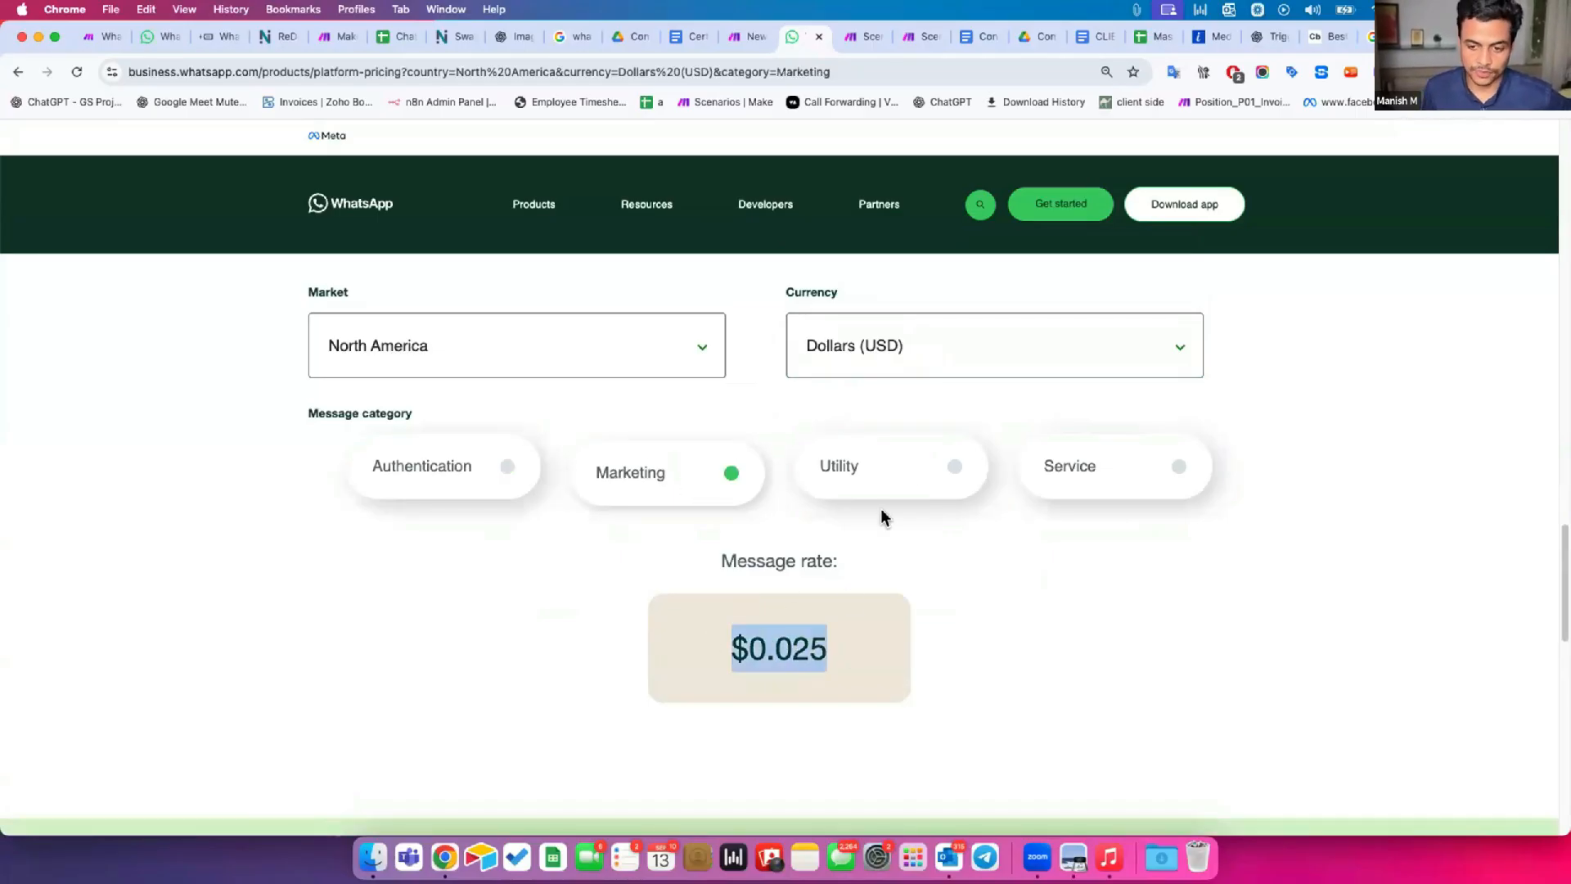
pyautogui.click(905, 467)
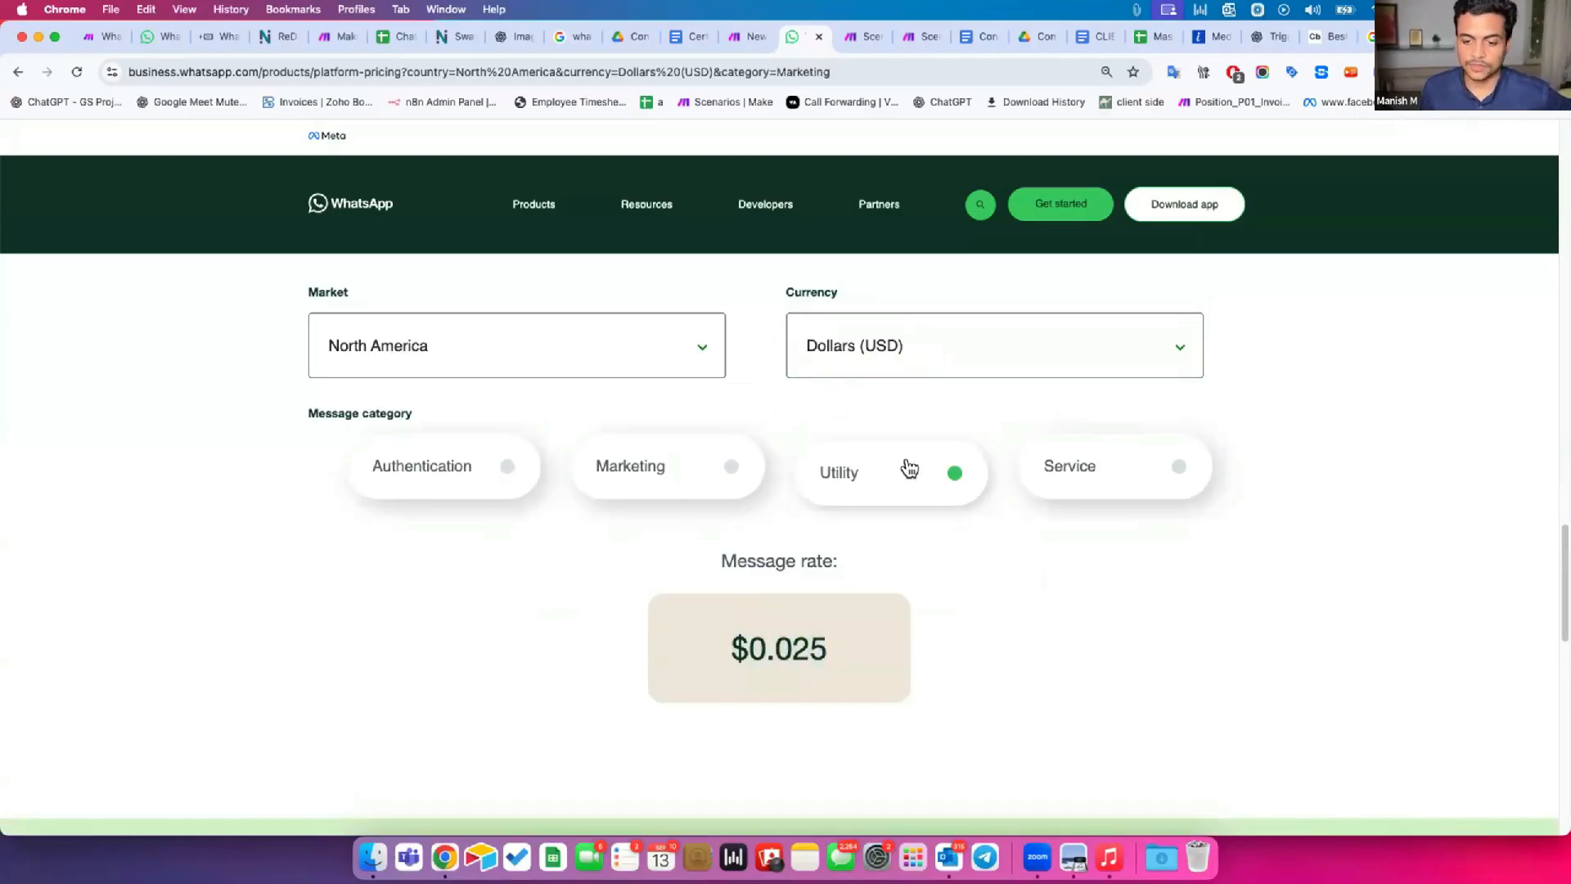
pyautogui.click(1118, 467)
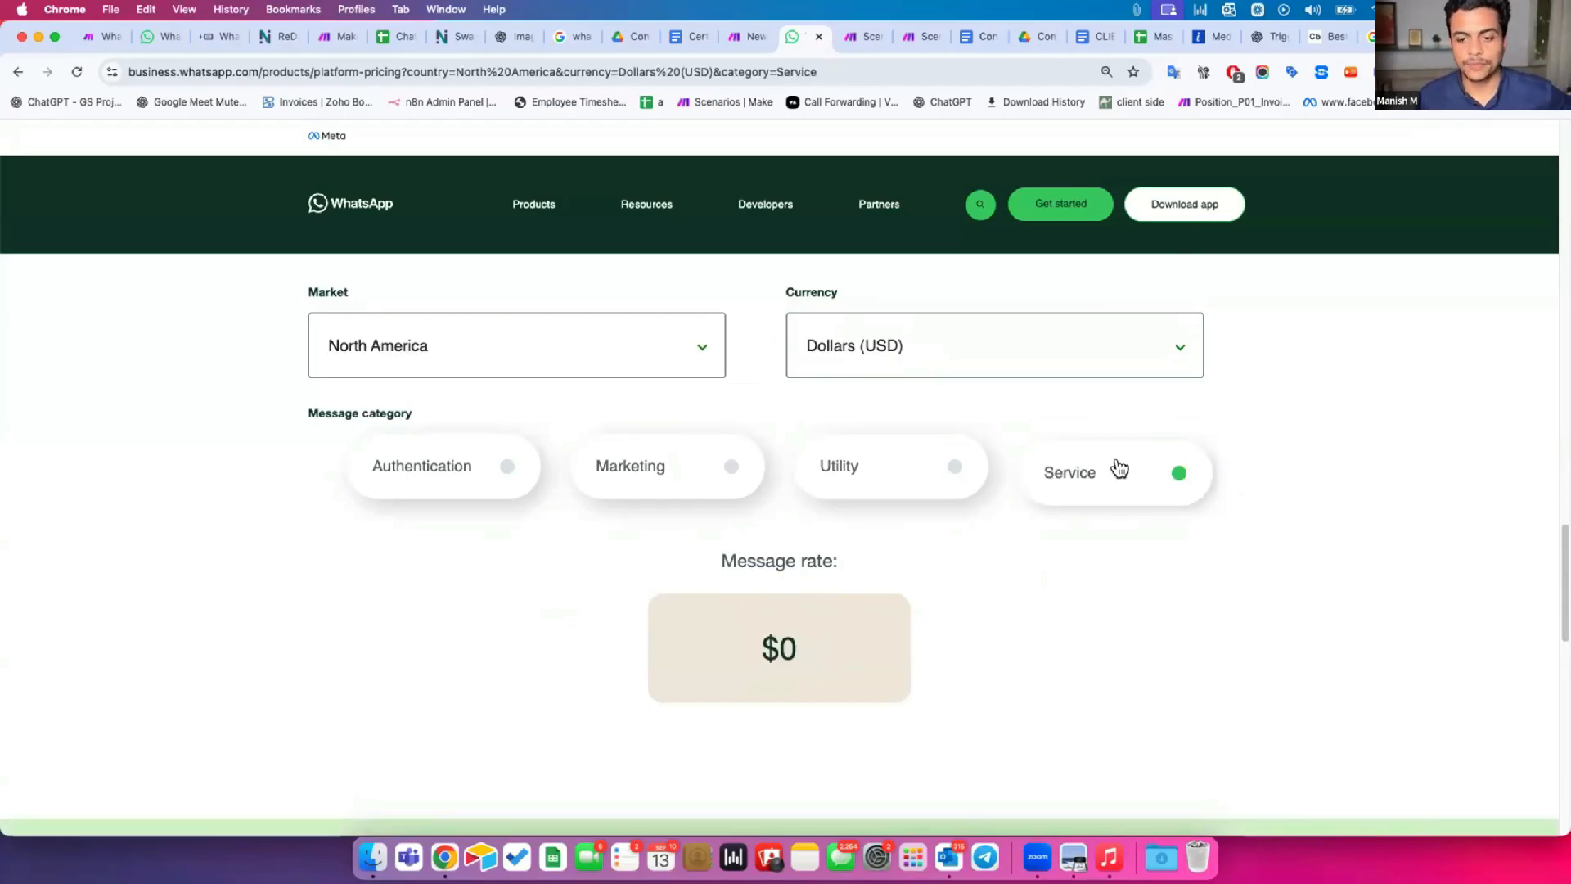
pyautogui.click(463, 473)
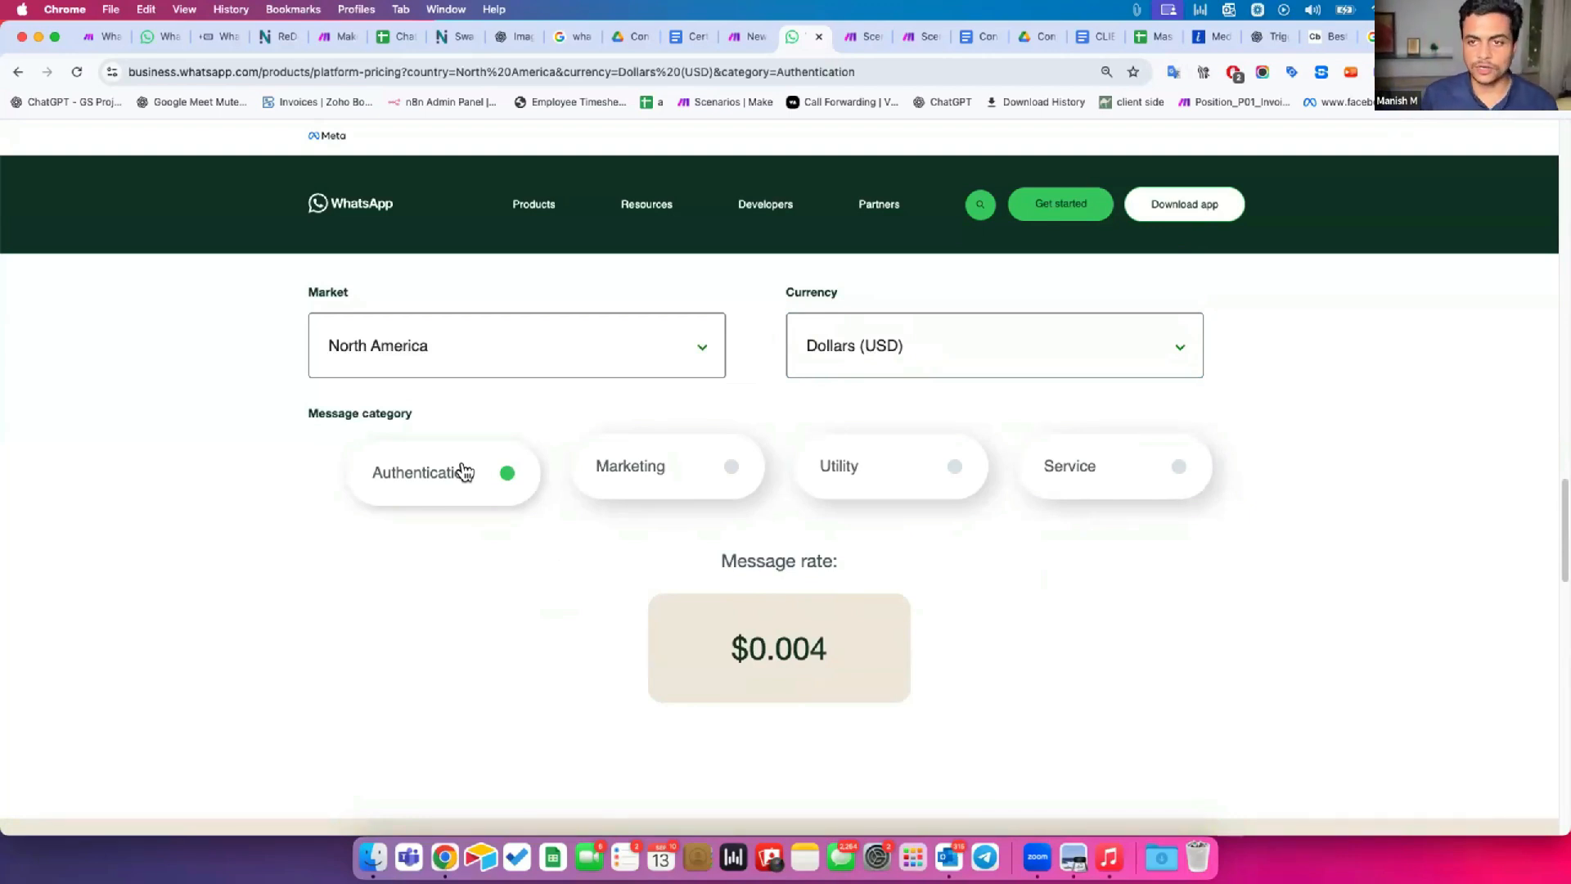
# Return to the Make scenario, add the WhatsApp Business Cloud Watch Events trigger and open the online help on creating its webhook.
pyautogui.click(746, 36)
pyautogui.scroll(10, 843, 464)
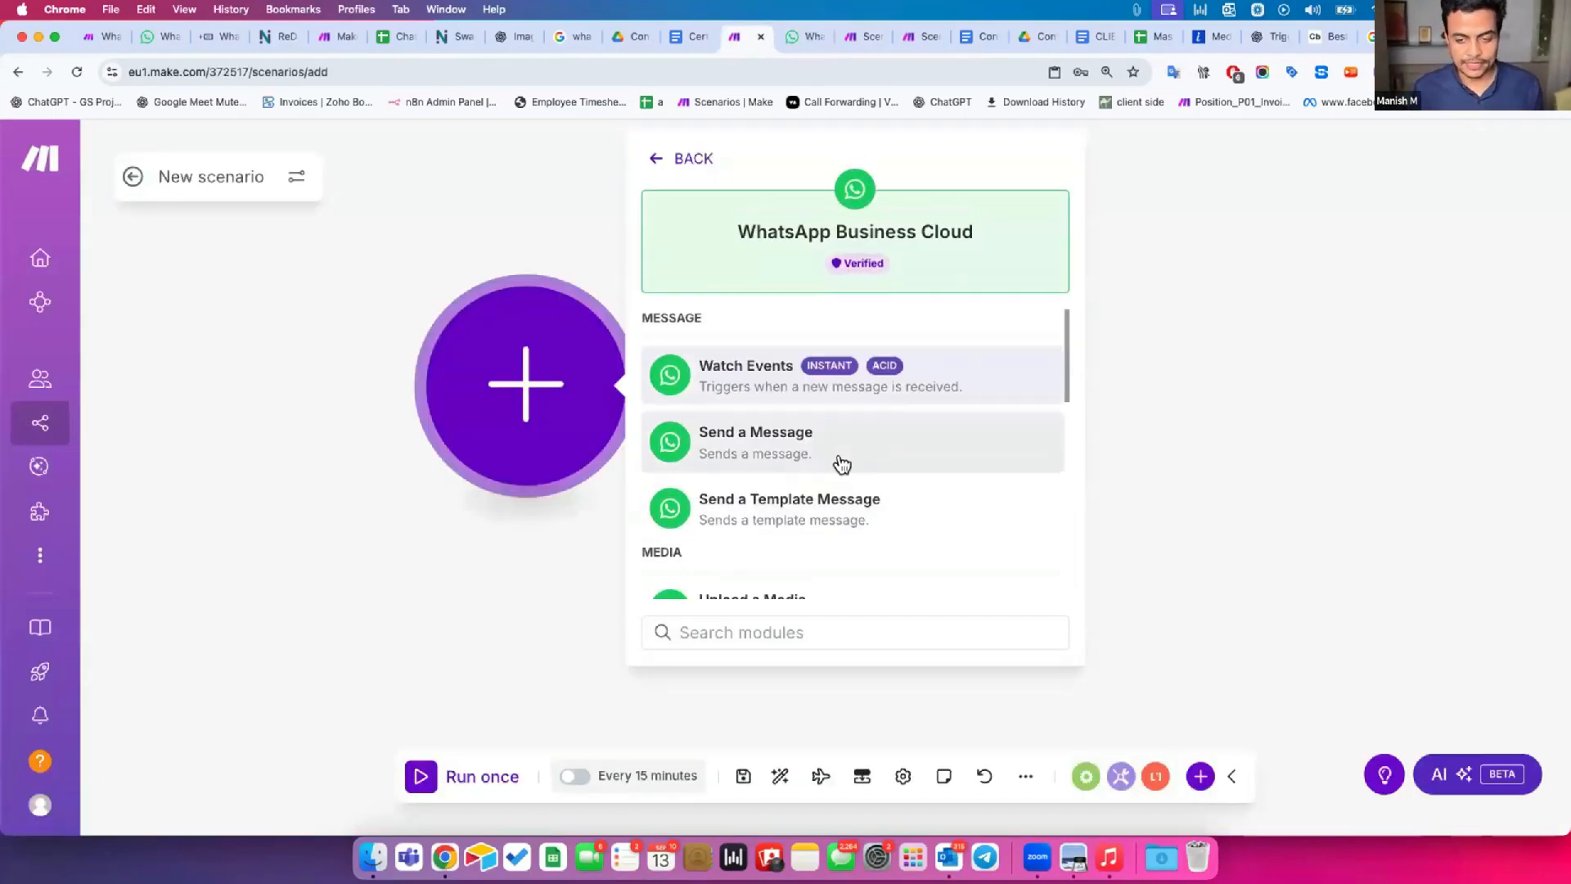
pyautogui.click(719, 376)
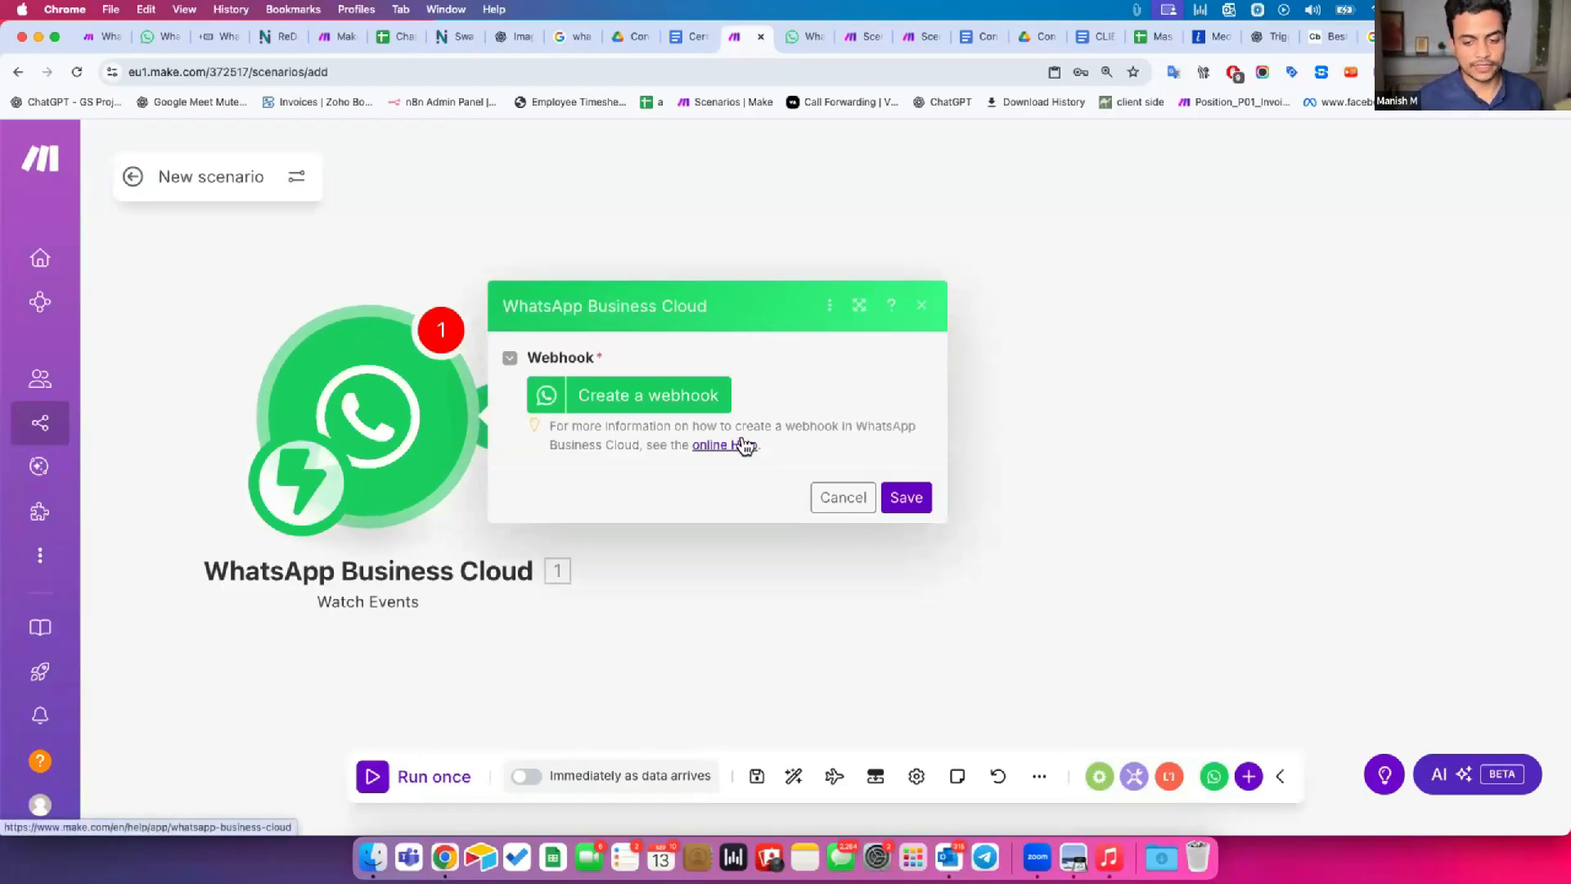
pyautogui.moveTo(557, 427); pyautogui.dragTo(667, 445)
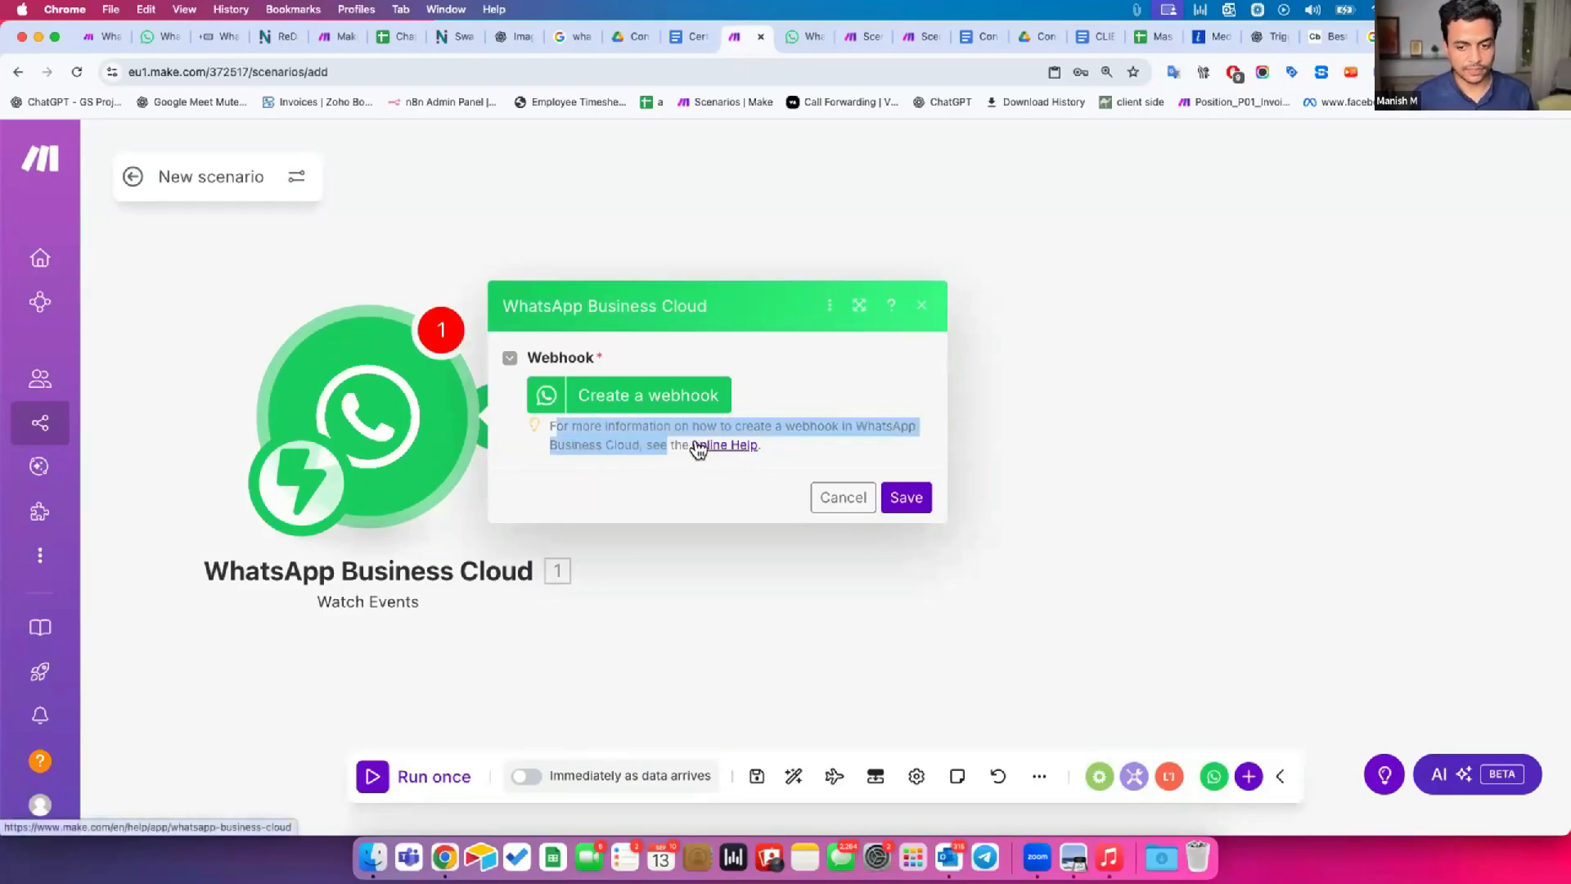
pyautogui.click(698, 445)
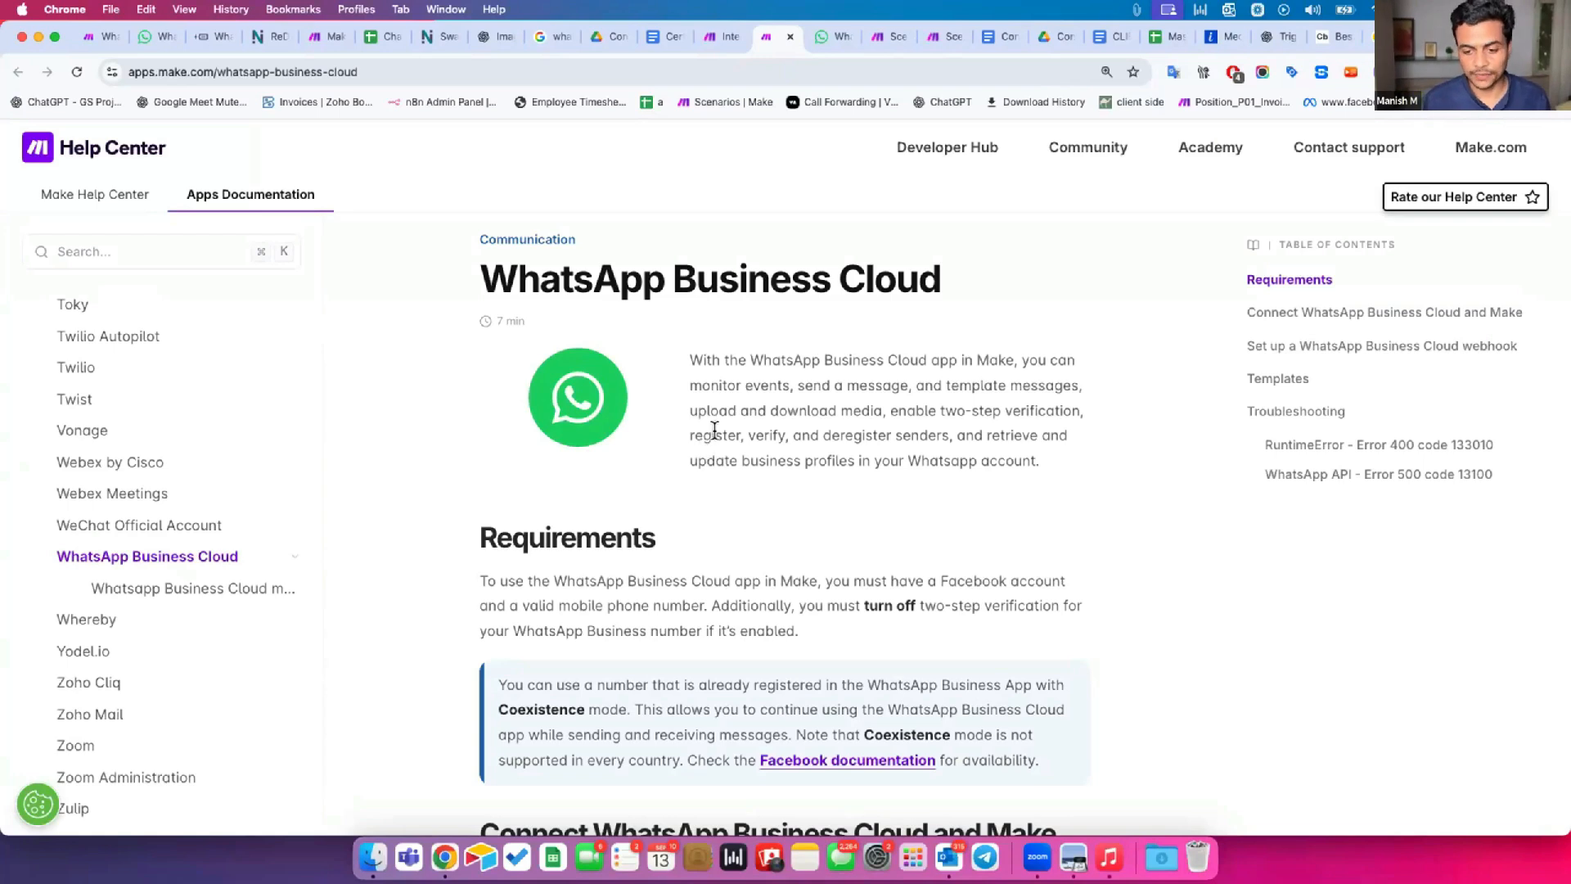
# Read the Requirements section and the steps for connecting WhatsApp Business Cloud and Make in the help article.
pyautogui.scroll(-1, 843, 536)
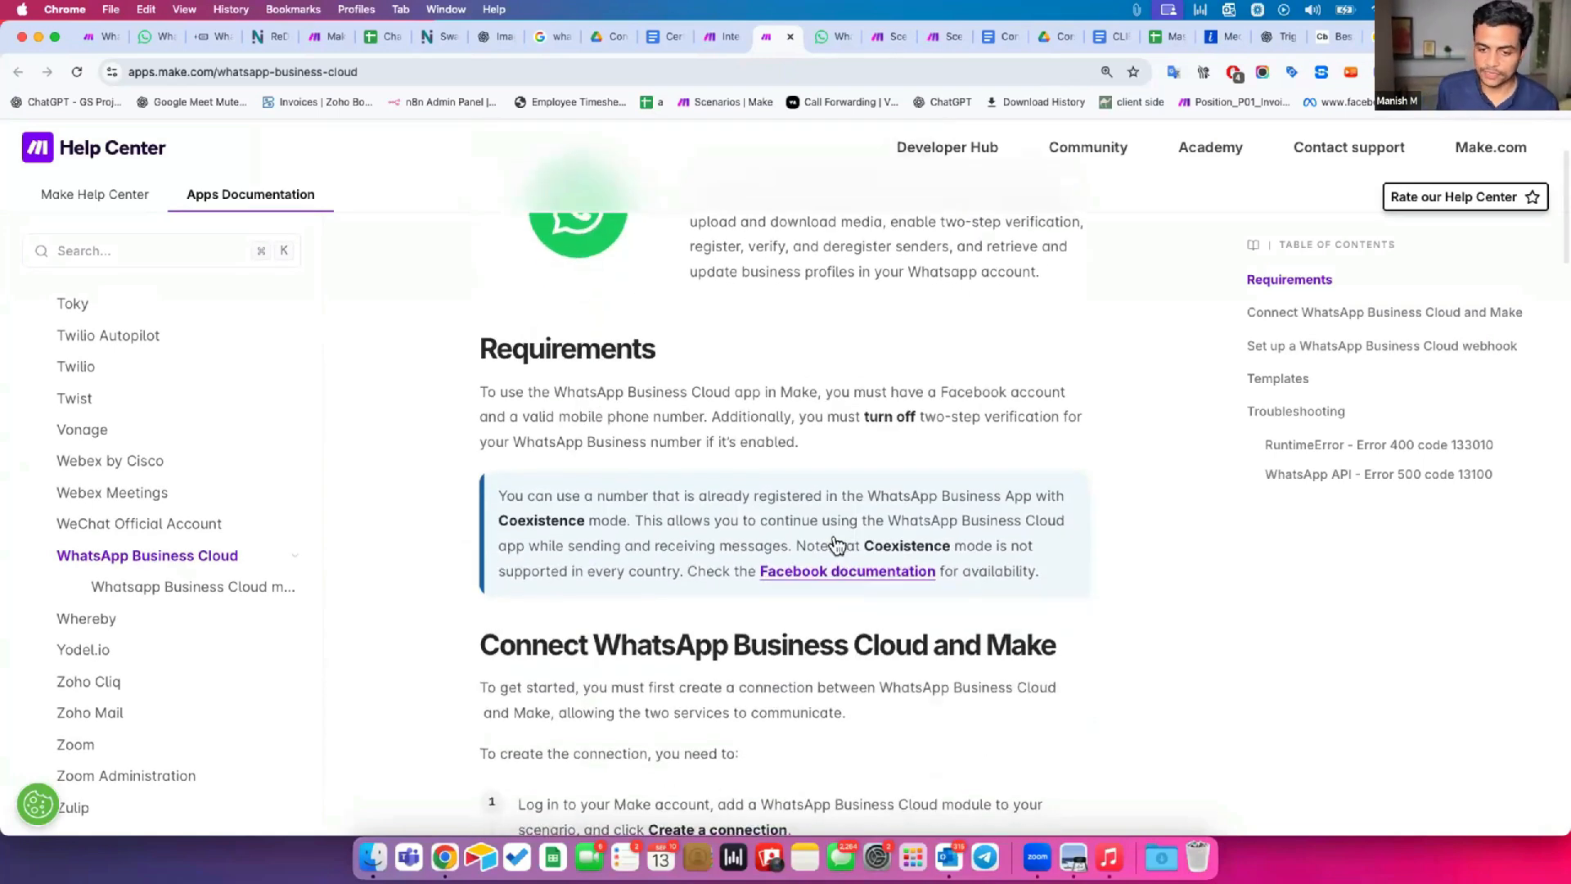
pyautogui.scroll(-3, 845, 543)
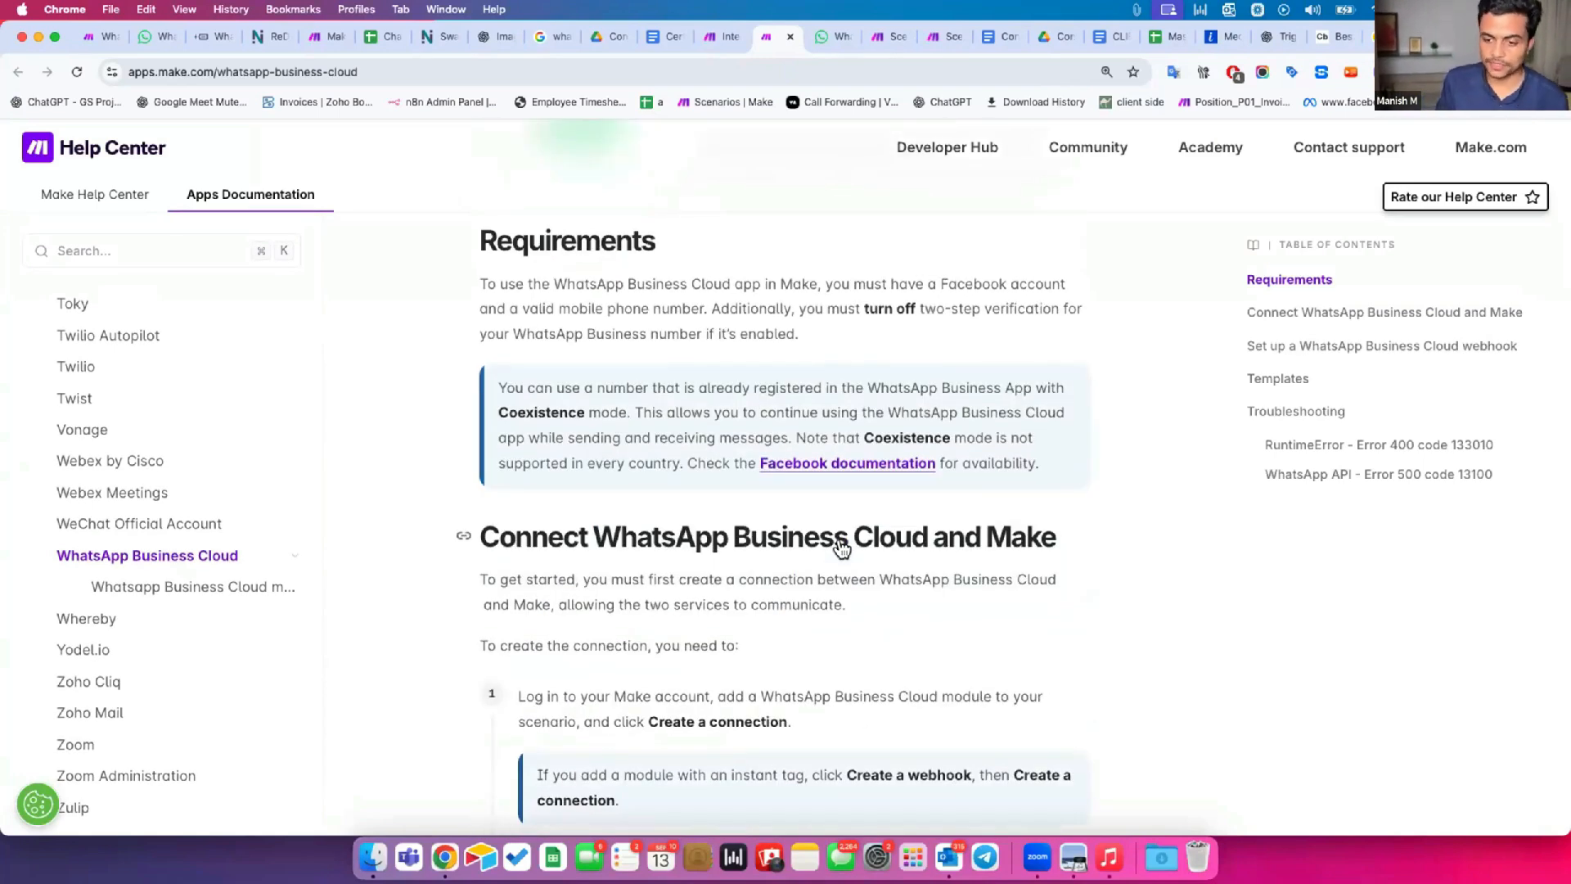
pyautogui.scroll(-3, 827, 551)
pyautogui.moveTo(473, 413); pyautogui.dragTo(919, 423)
pyautogui.scroll(-6, 689, 602)
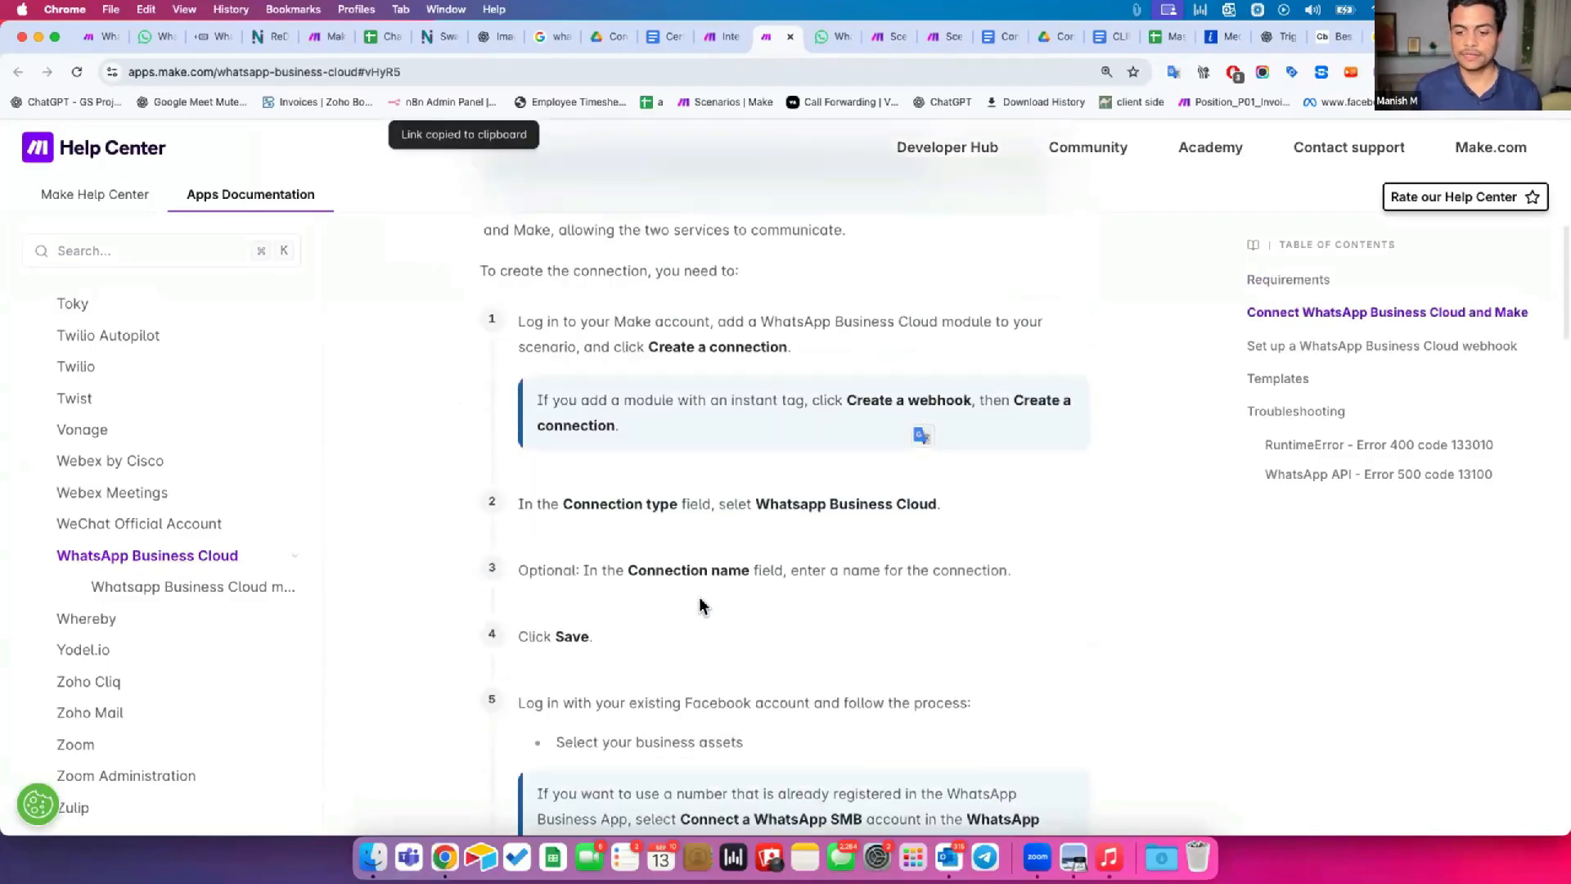
pyautogui.moveTo(754, 350); pyautogui.dragTo(933, 365)
pyautogui.click(810, 405)
pyautogui.moveTo(810, 405); pyautogui.dragTo(587, 411)
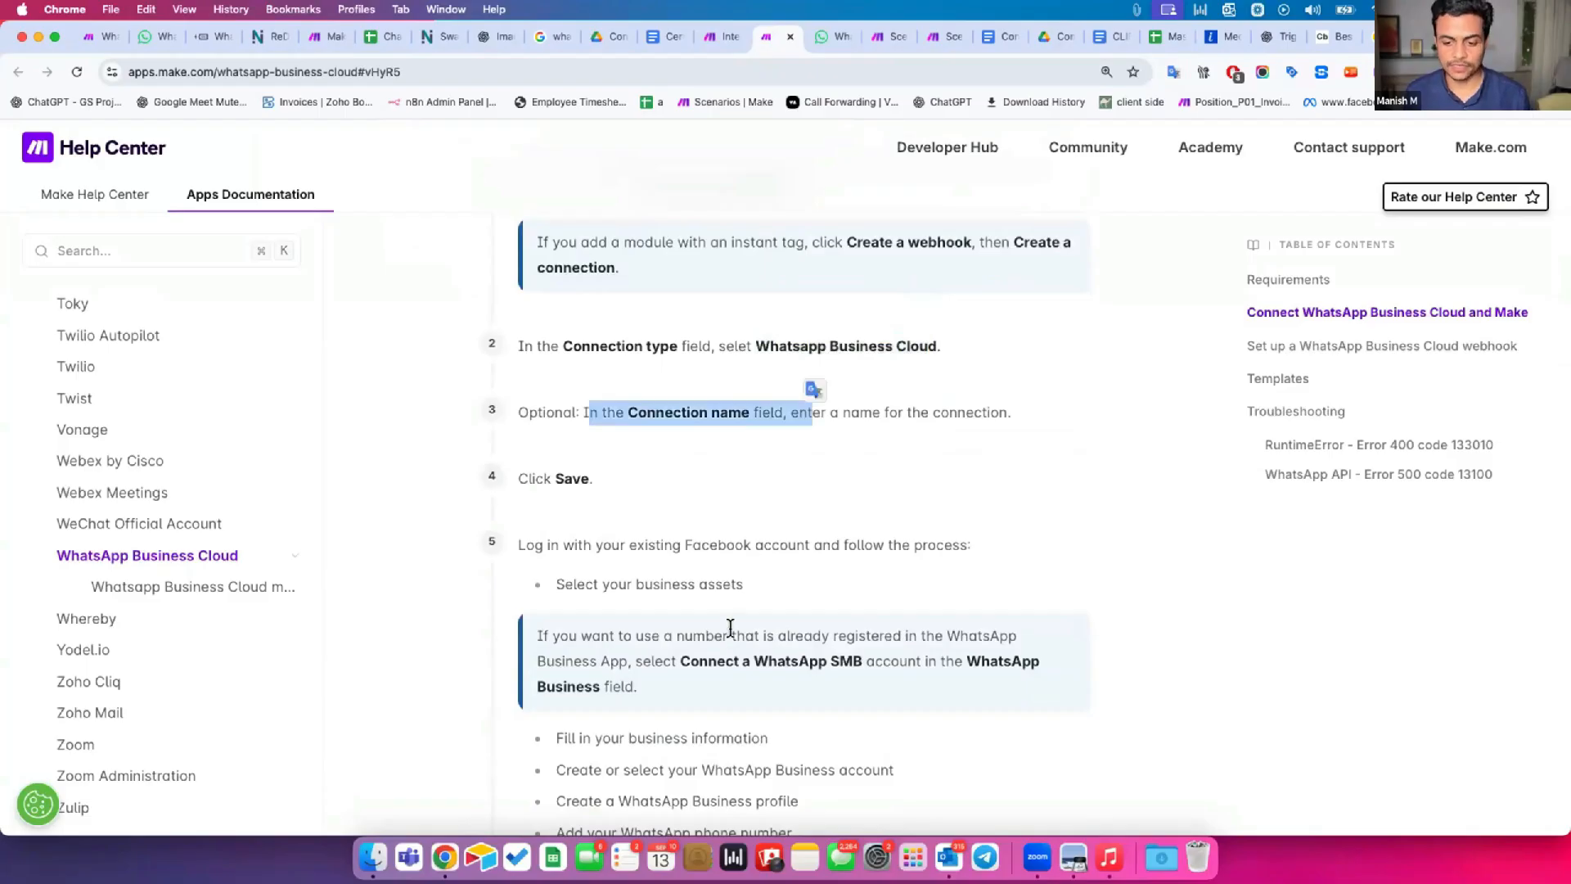
pyautogui.scroll(-4, 806, 507)
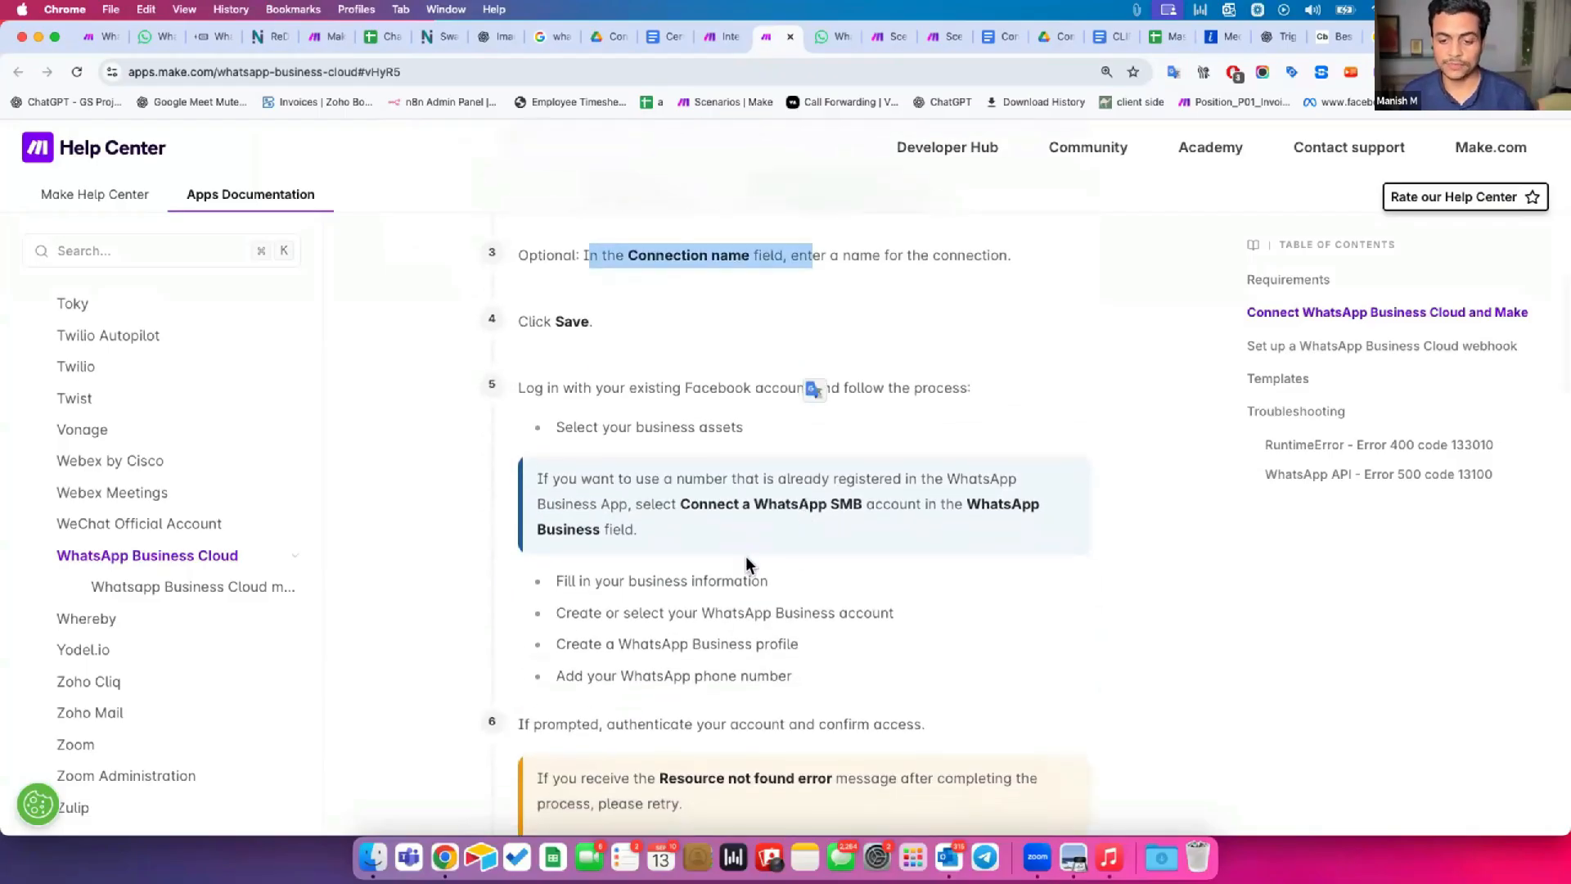
pyautogui.scroll(-9, 715, 628)
# Read the help article's webhook setup steps and Templates section, highlighting the note about Make's template gallery.
pyautogui.scroll(-11, 715, 627)
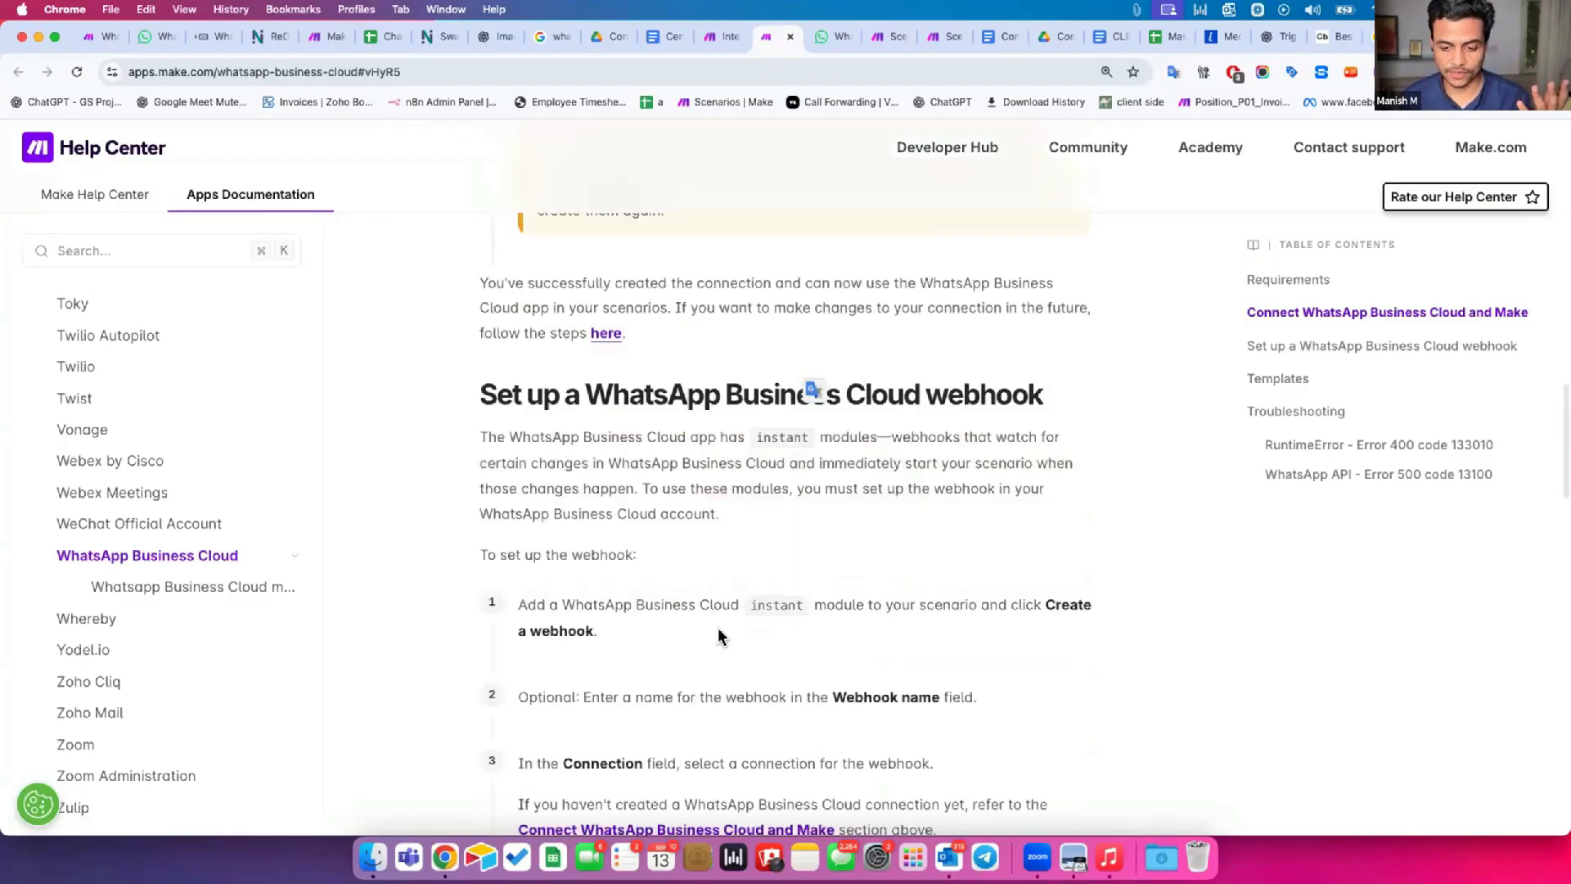
pyautogui.scroll(-9, 725, 632)
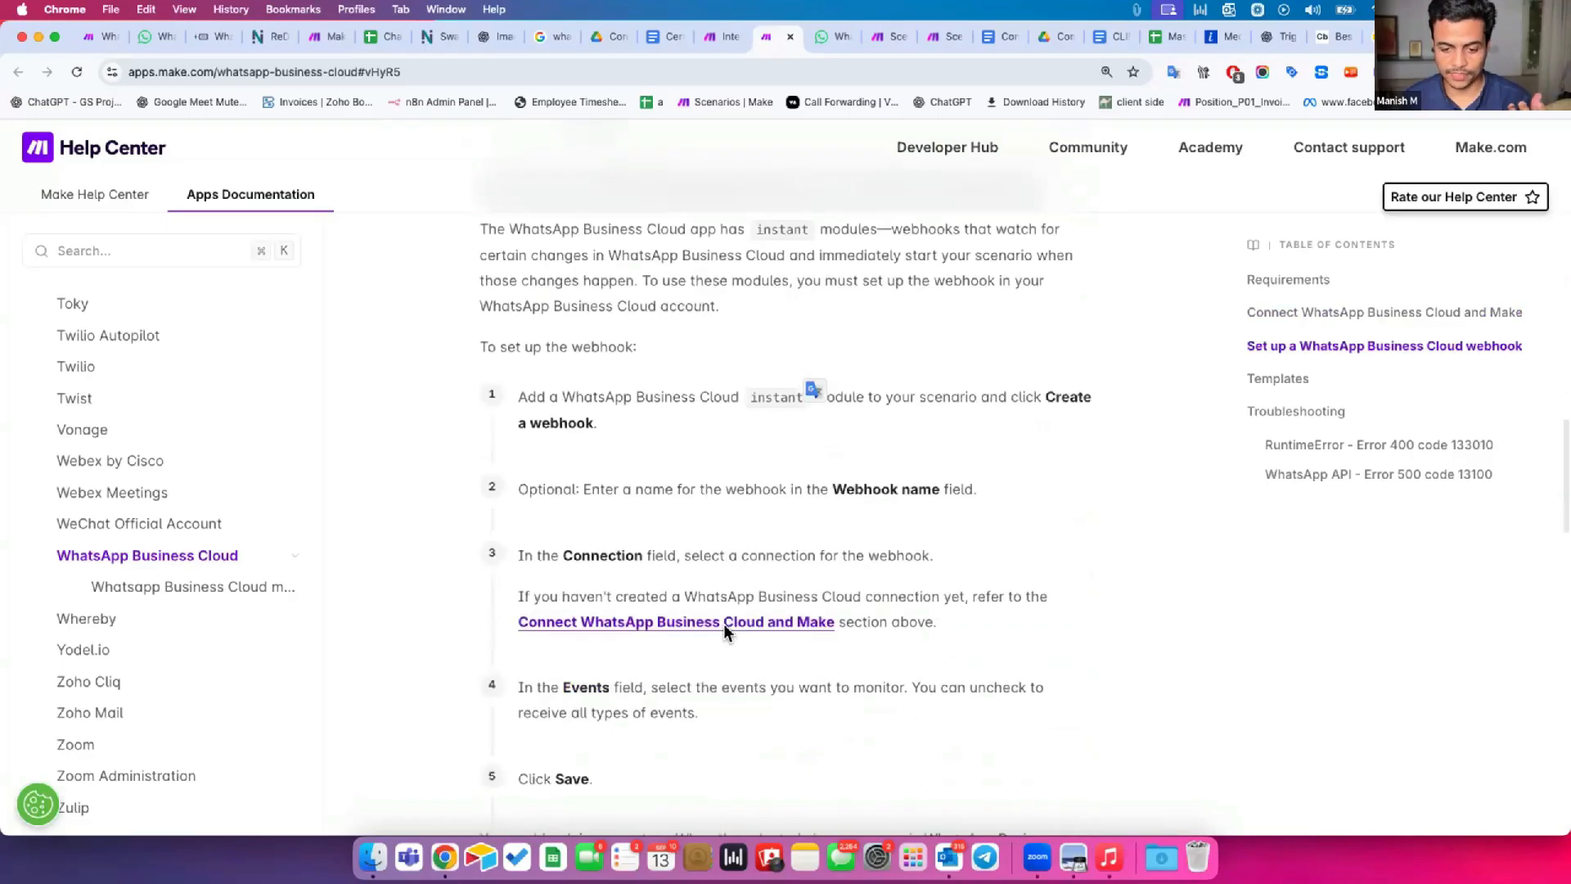
pyautogui.scroll(-1, 728, 630)
pyautogui.scroll(4, 731, 629)
pyautogui.scroll(-4, 734, 632)
pyautogui.moveTo(511, 606); pyautogui.dragTo(770, 678)
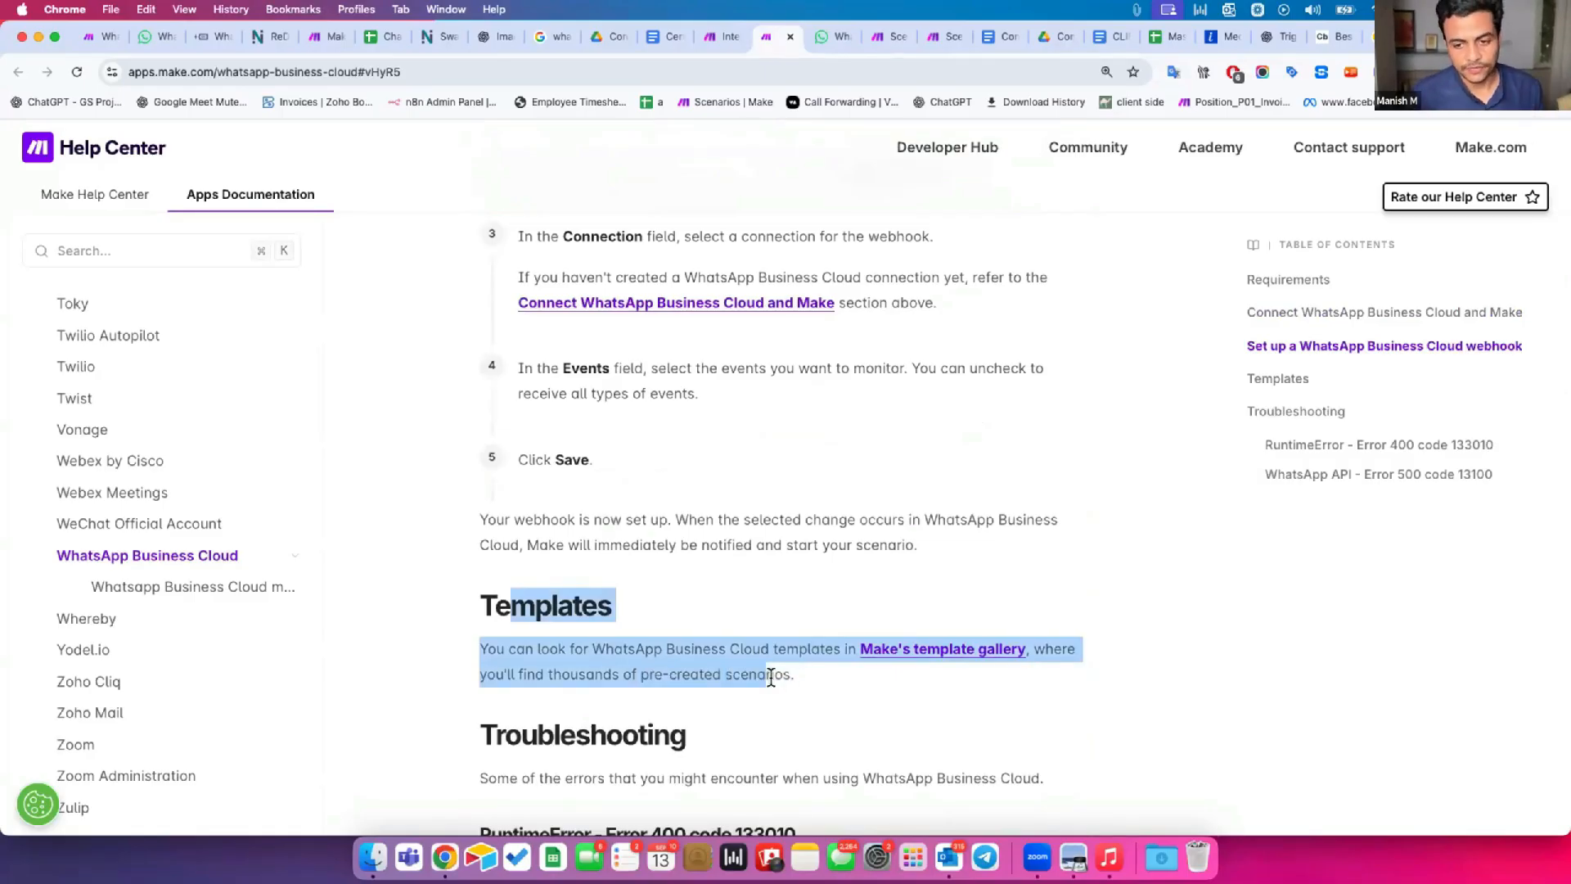
pyautogui.moveTo(772, 678); pyautogui.dragTo(496, 612)
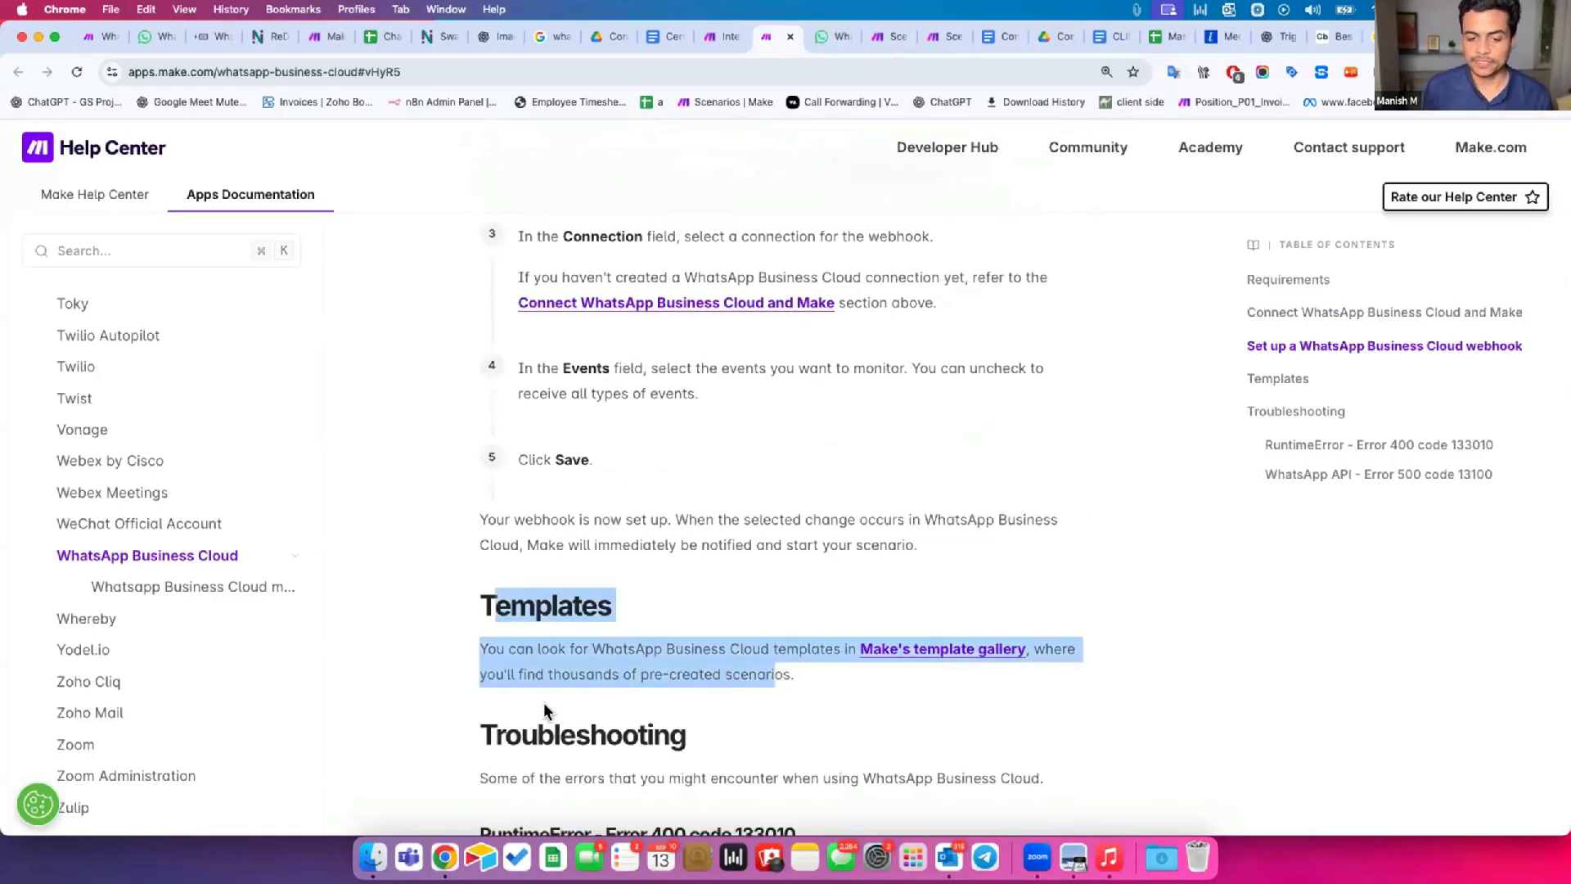
pyautogui.click(548, 665)
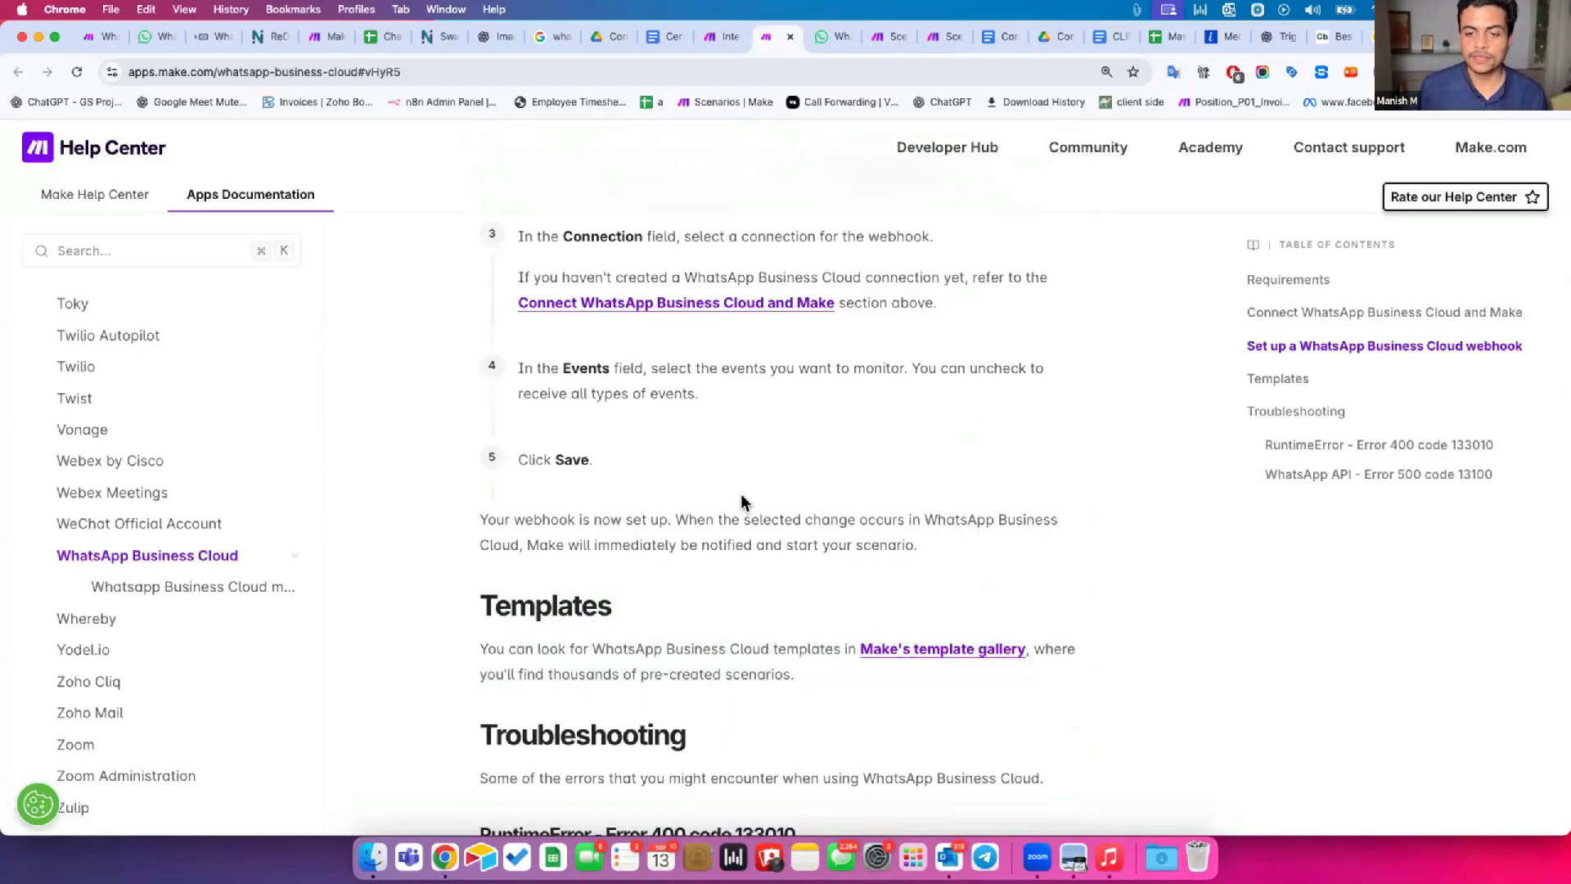
pyautogui.scroll(10, 755, 472)
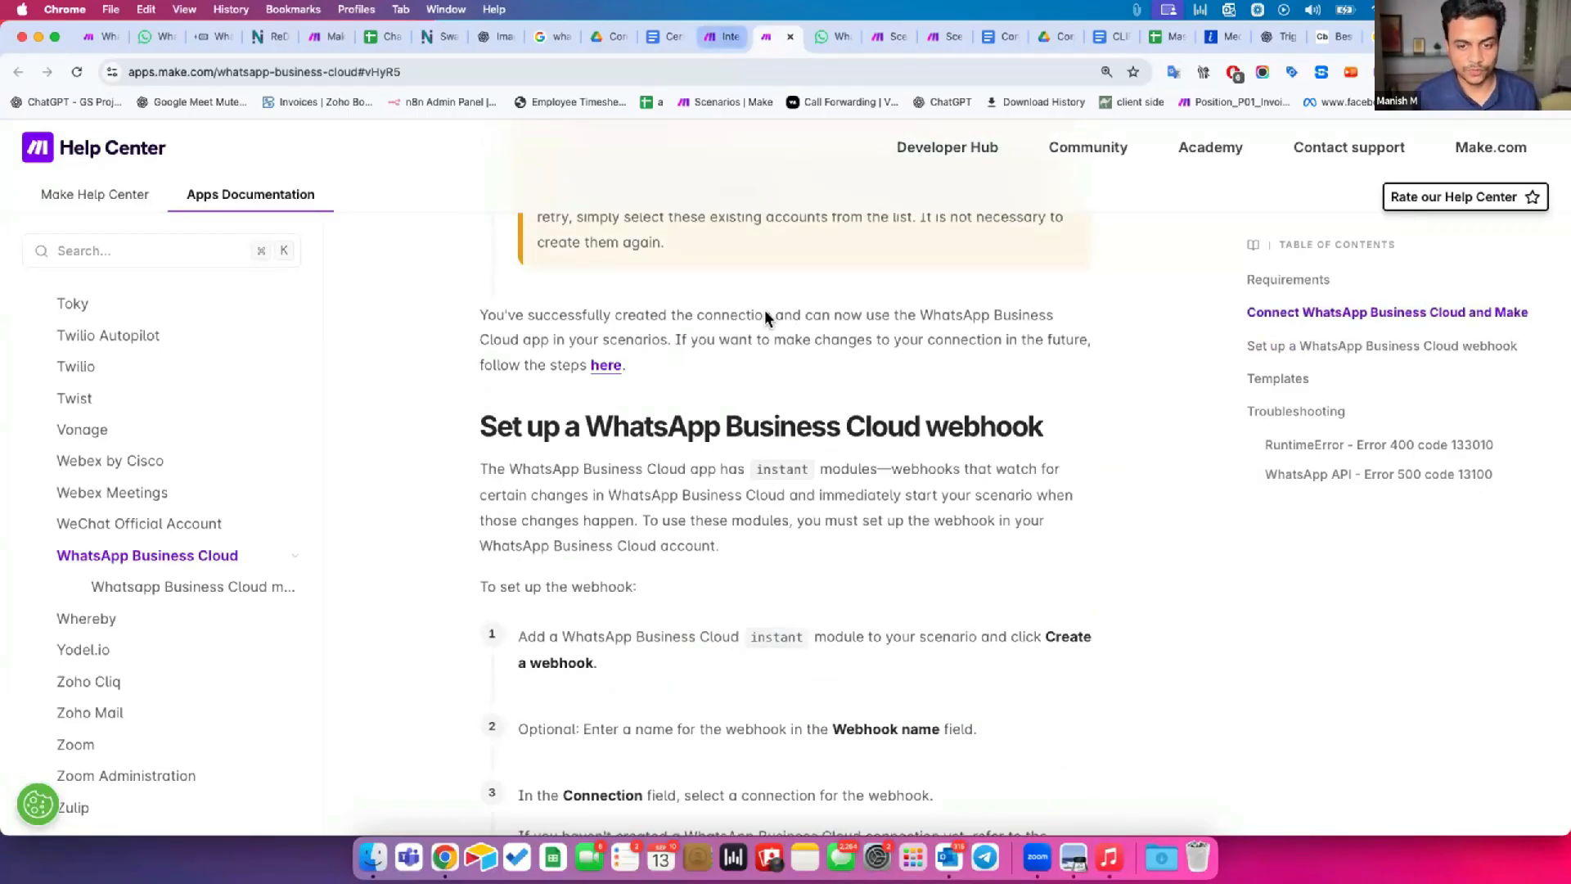
# Return to the Make scenario, close the trigger's settings and delete the WhatsApp Business Cloud Watch Events module.
pyautogui.click(724, 39)
pyautogui.click(751, 602)
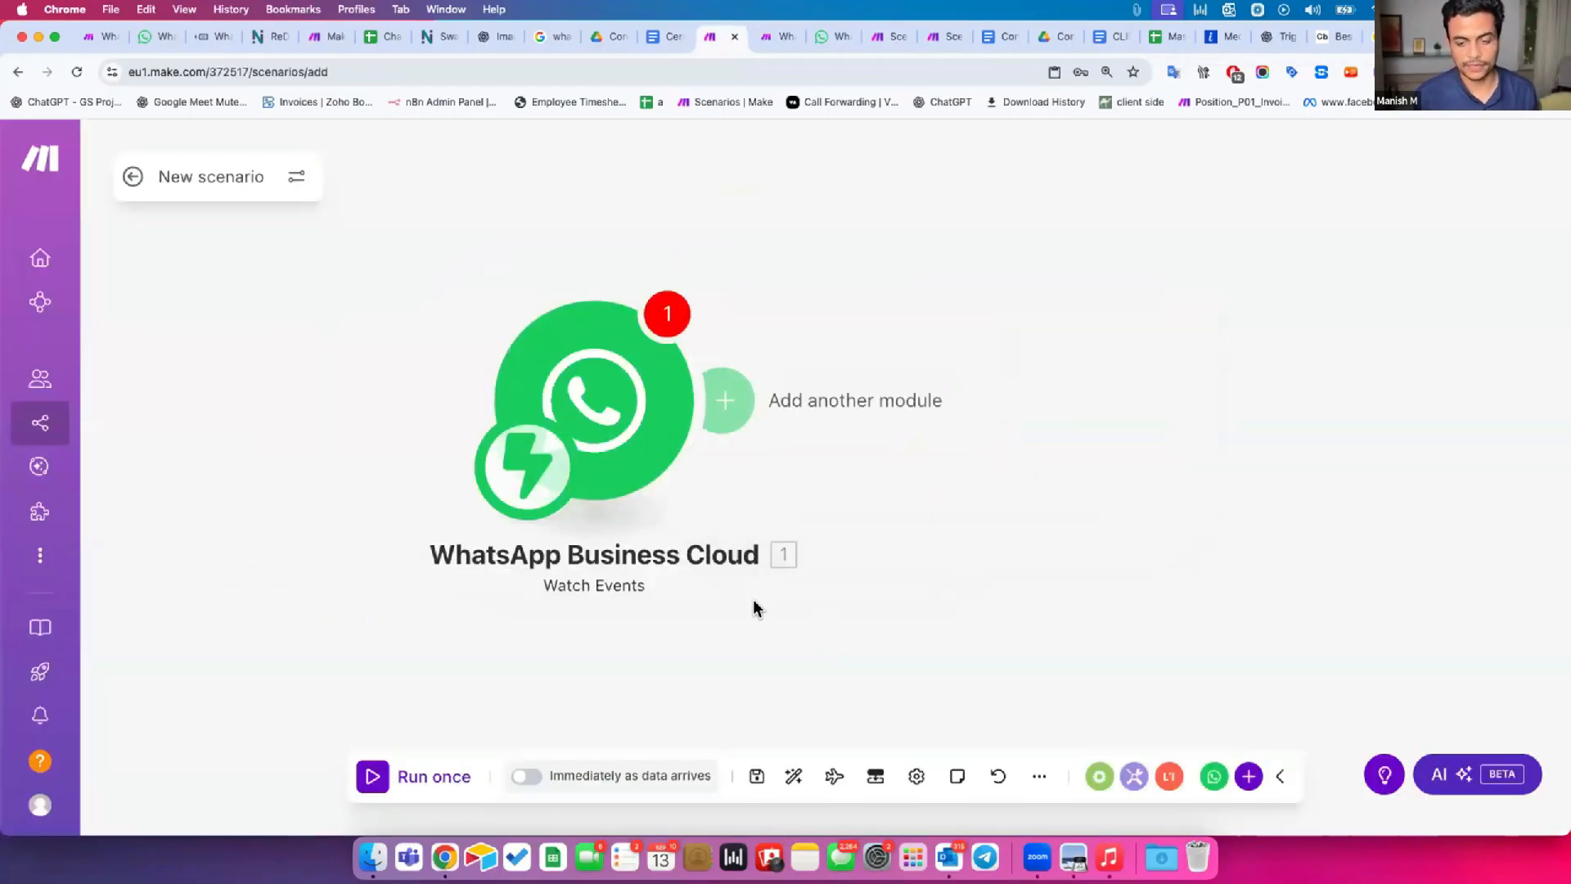
pyautogui.moveTo(733, 615); pyautogui.dragTo(706, 622)
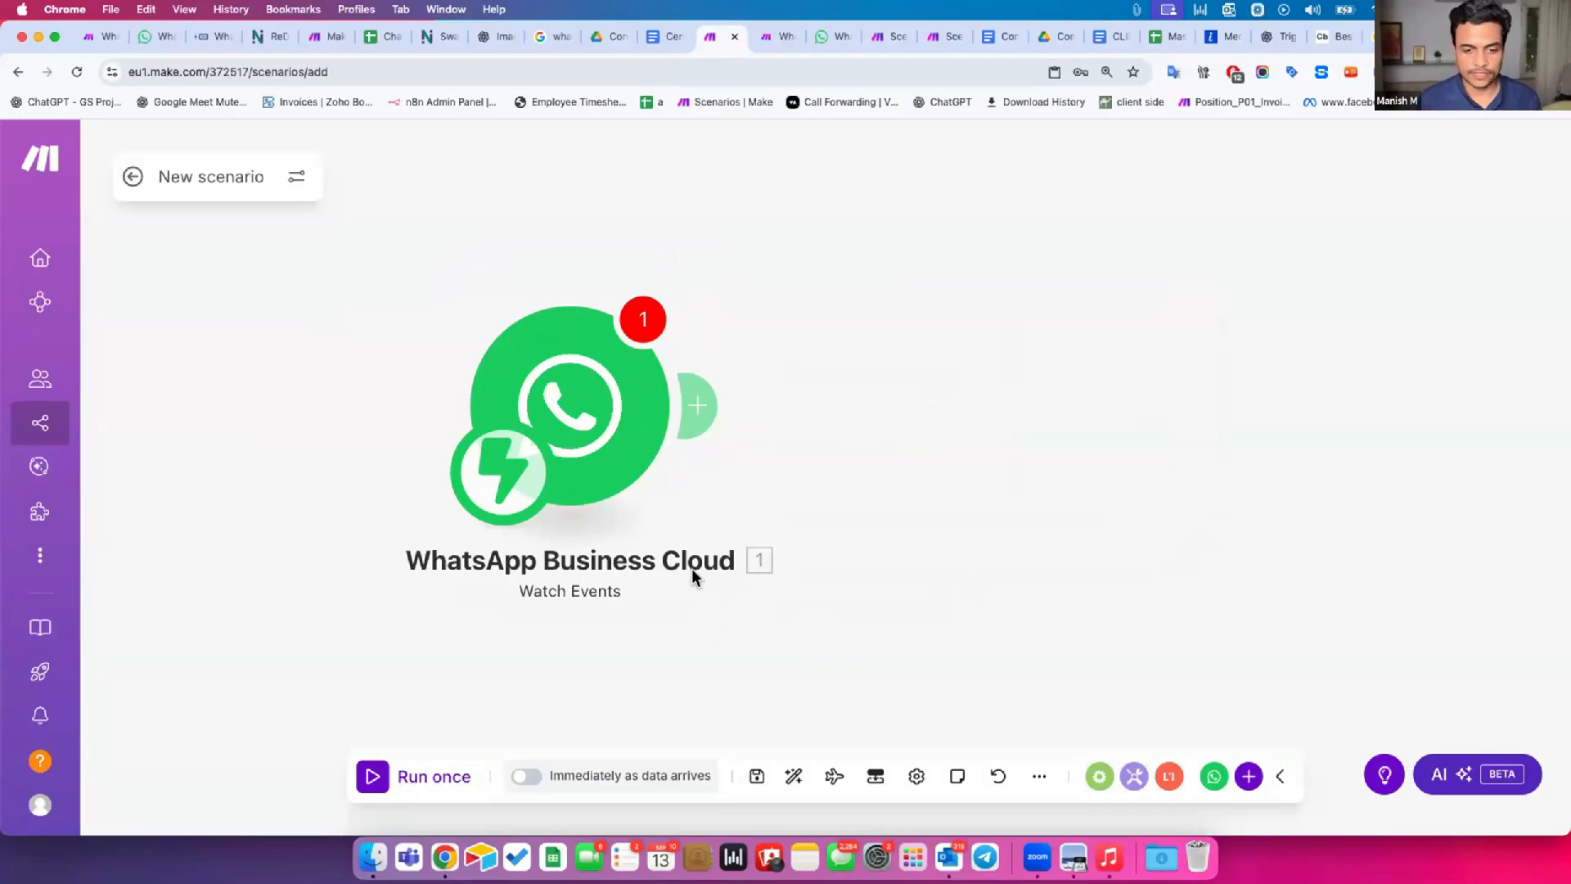
pyautogui.moveTo(375, 239); pyautogui.dragTo(668, 671)
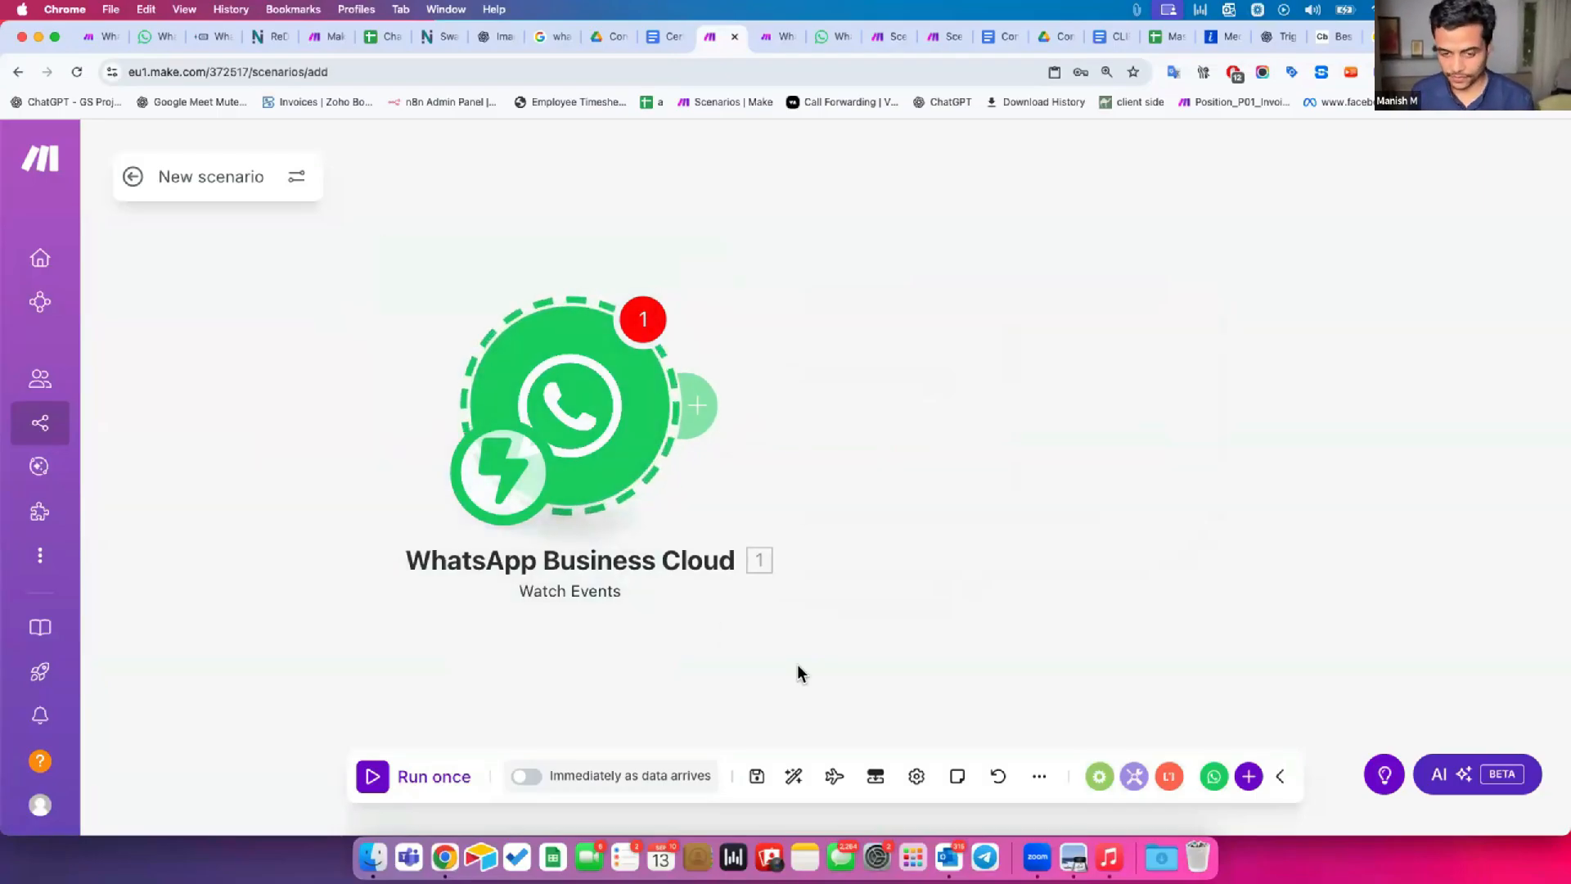
pyautogui.press('Delete')
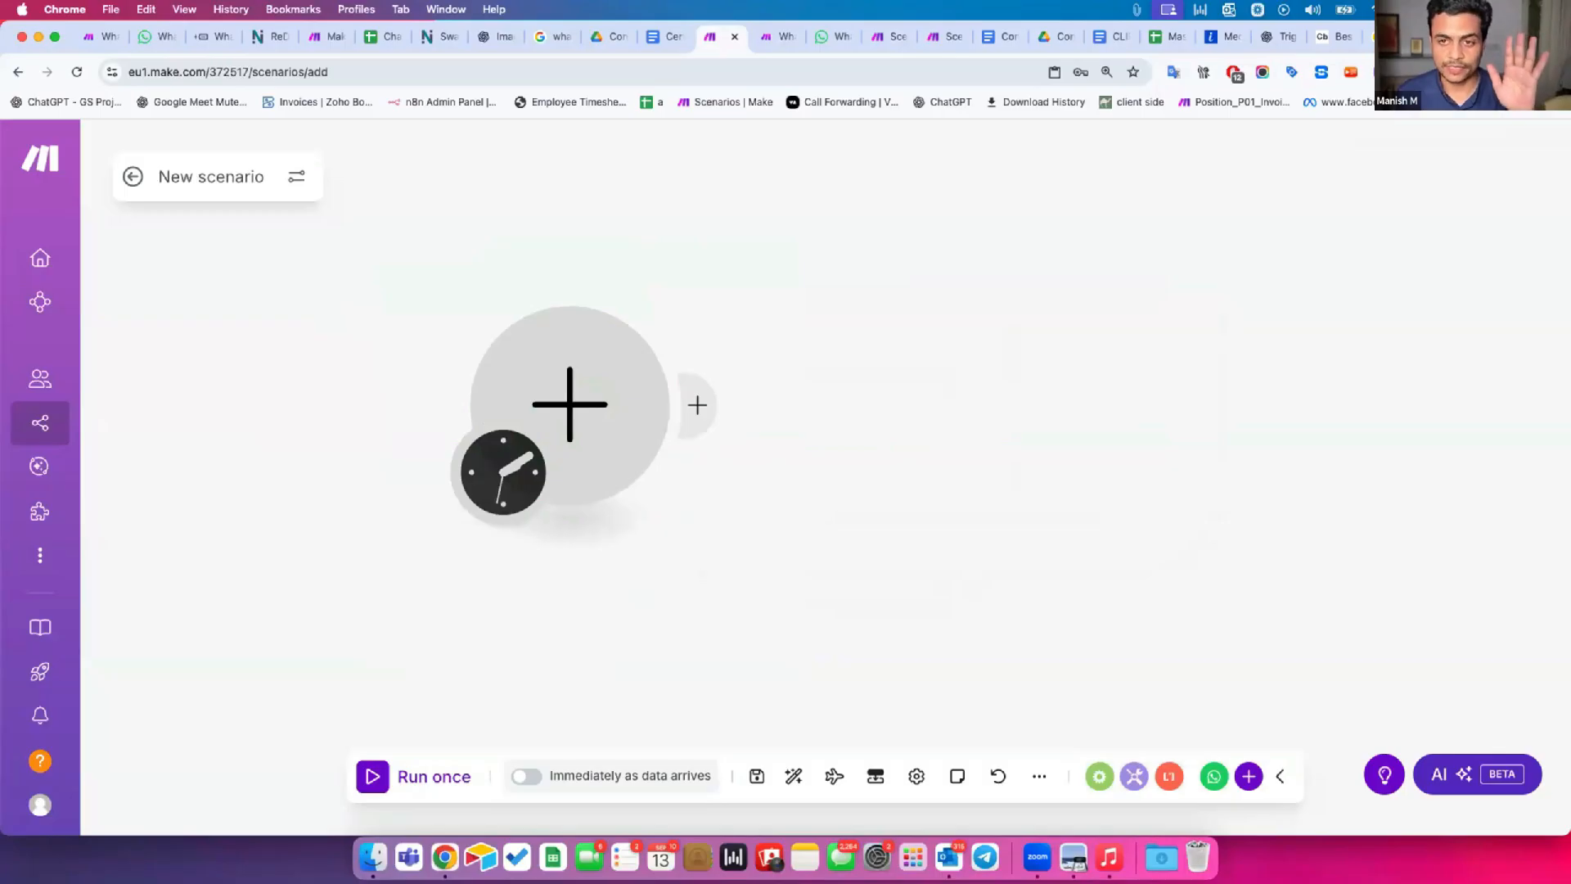
# Glance at the WhatsApp pricing page, open web.whatsapp.com in a new tab and browse down the chat list.
pyautogui.click(814, 38)
pyautogui.click(155, 36)
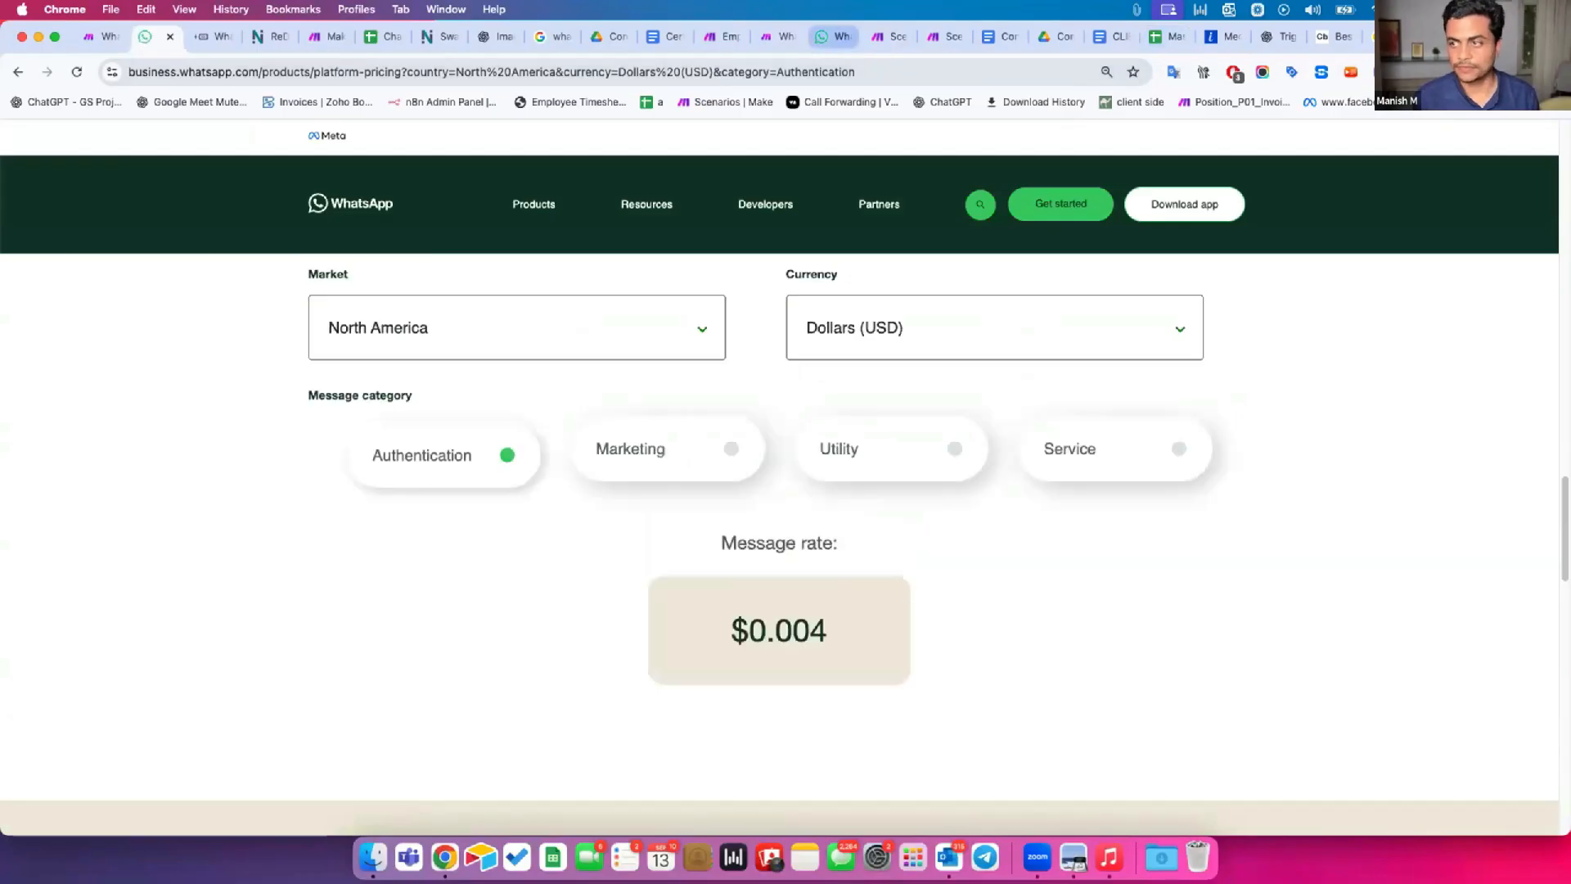
pyautogui.press('super+t')
pyautogui.write('web')
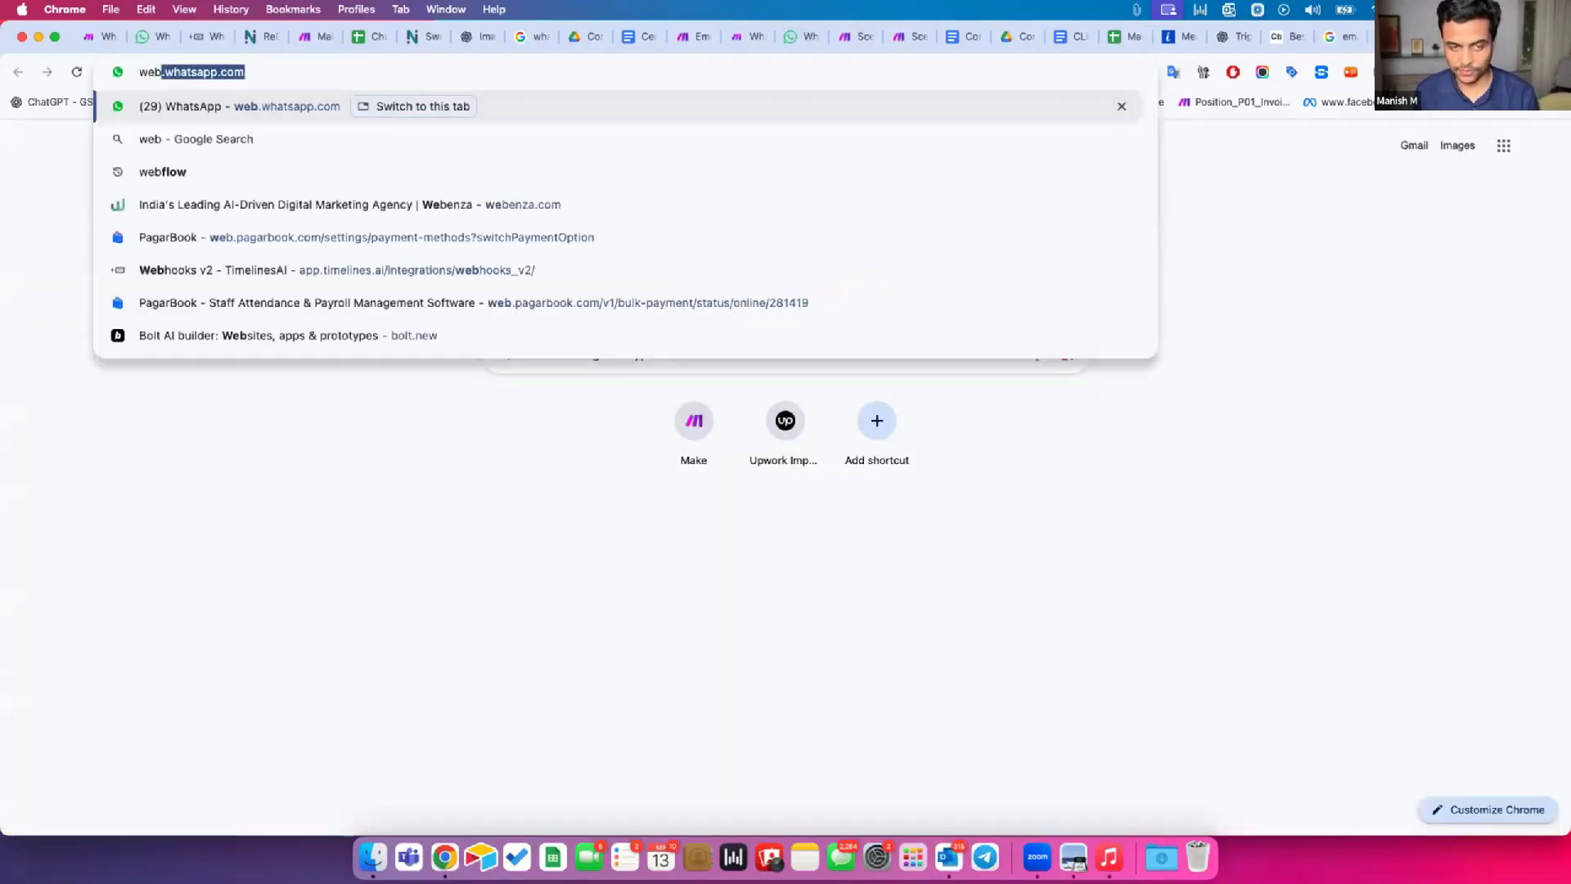
pyautogui.press('Return')
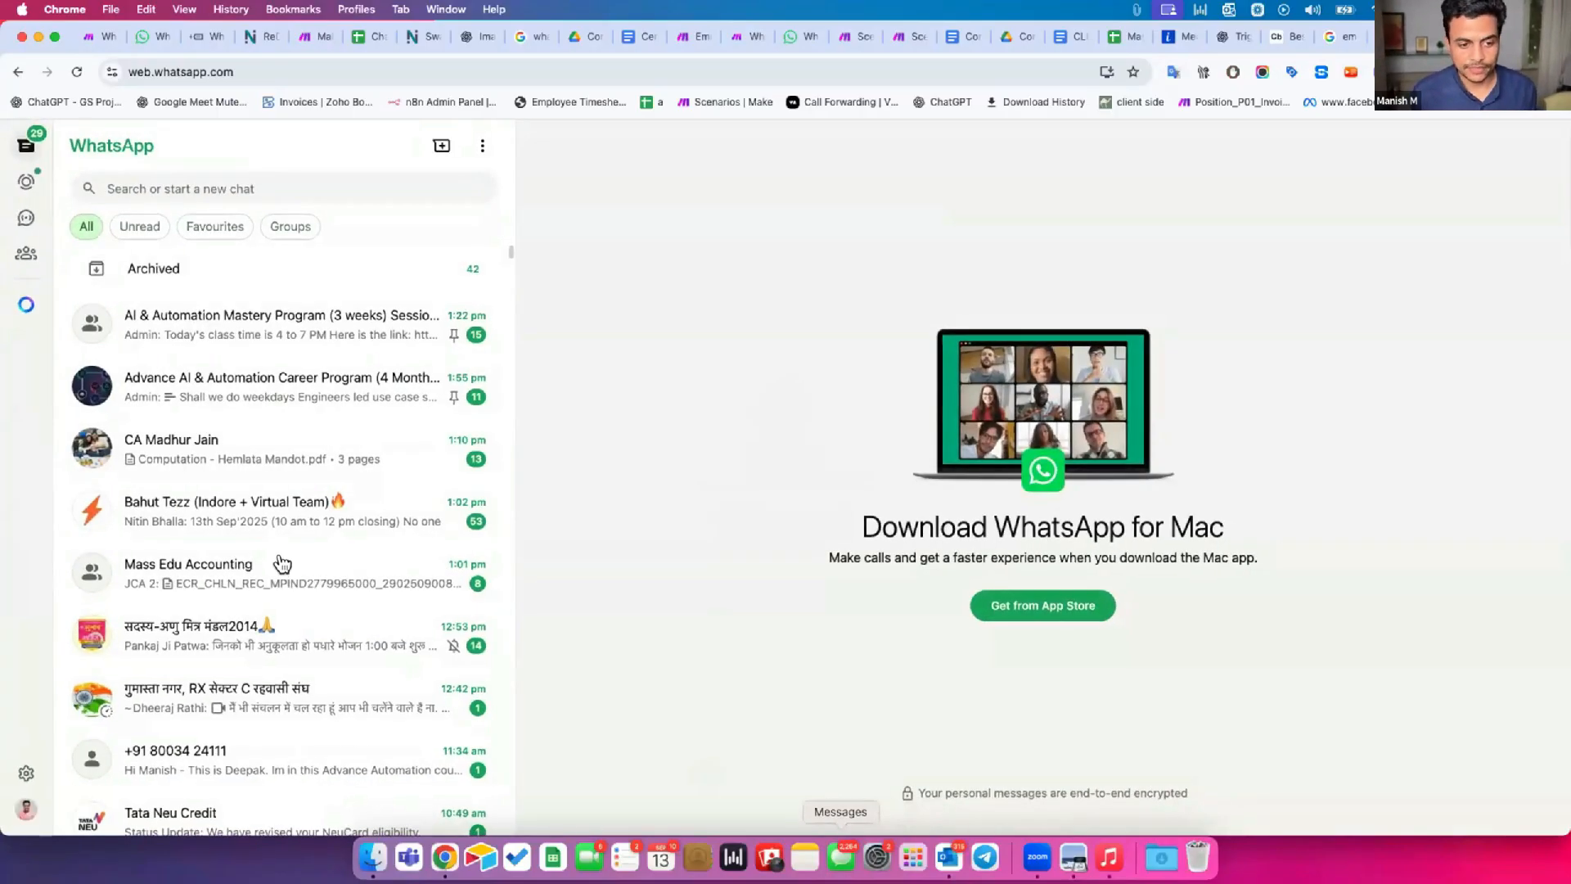
pyautogui.scroll(-3, 328, 458)
pyautogui.scroll(-15, 337, 442)
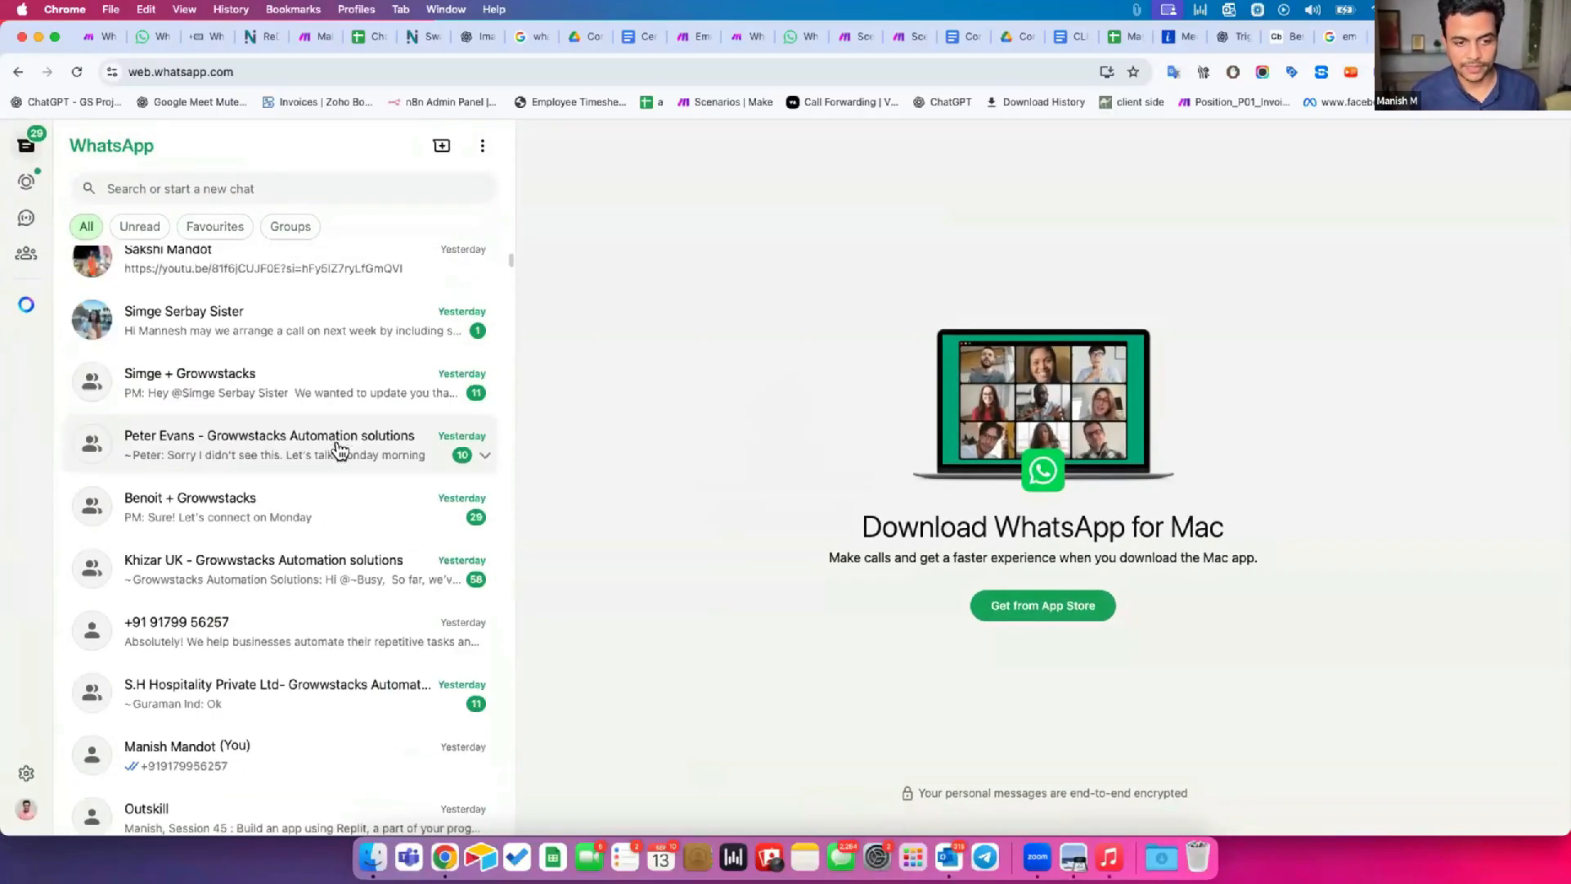
pyautogui.scroll(-10, 343, 446)
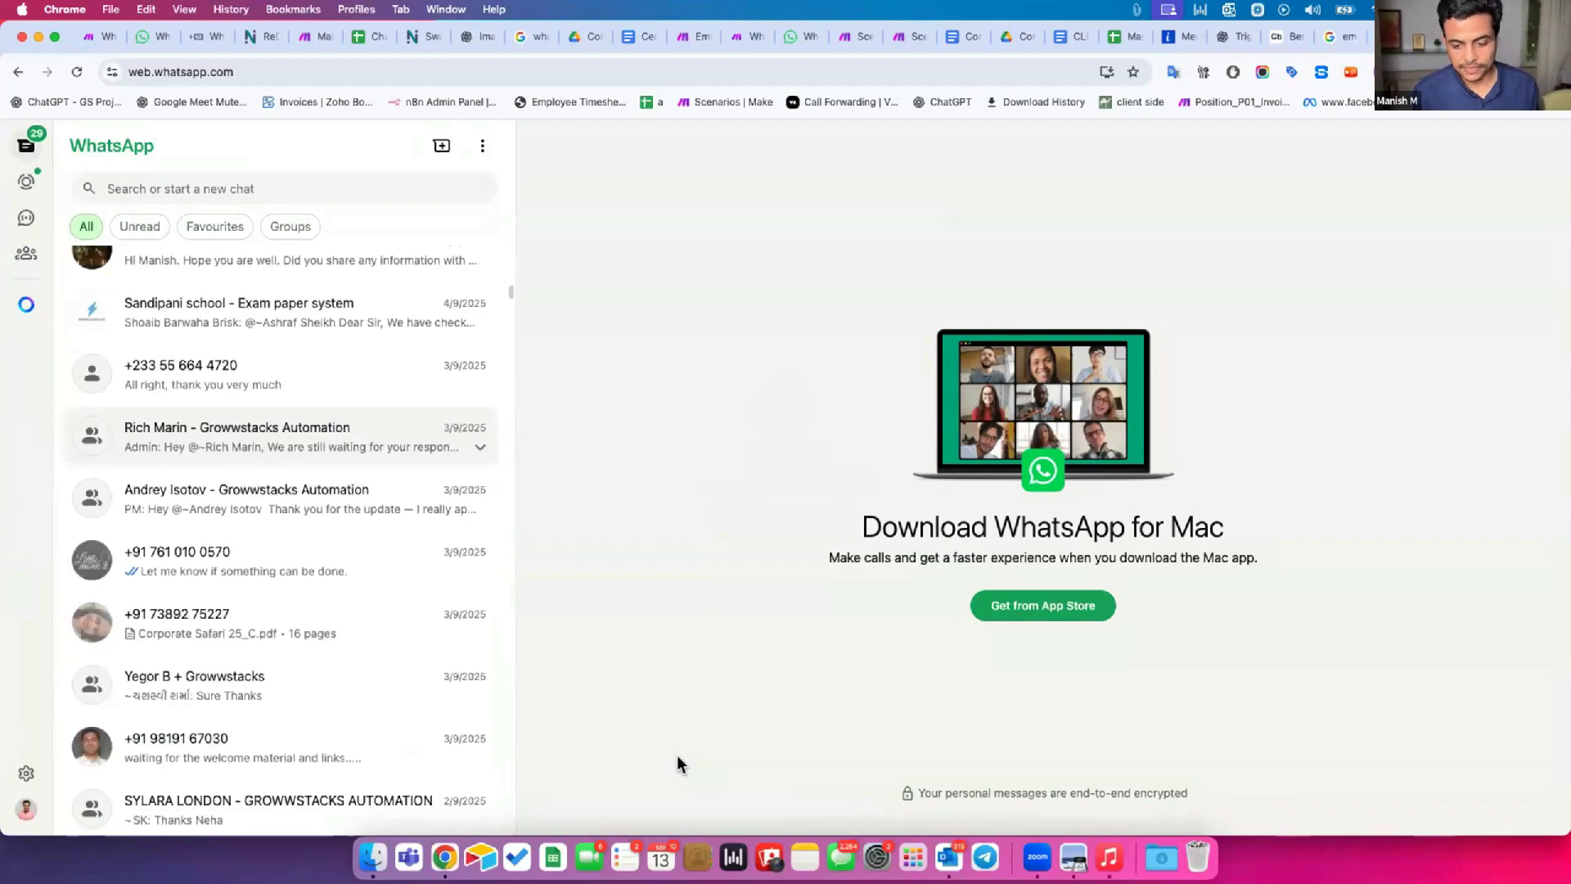
# Find the WhatsApp desktop app among the installed applications and open it to view its chats.
pyautogui.click(913, 857)
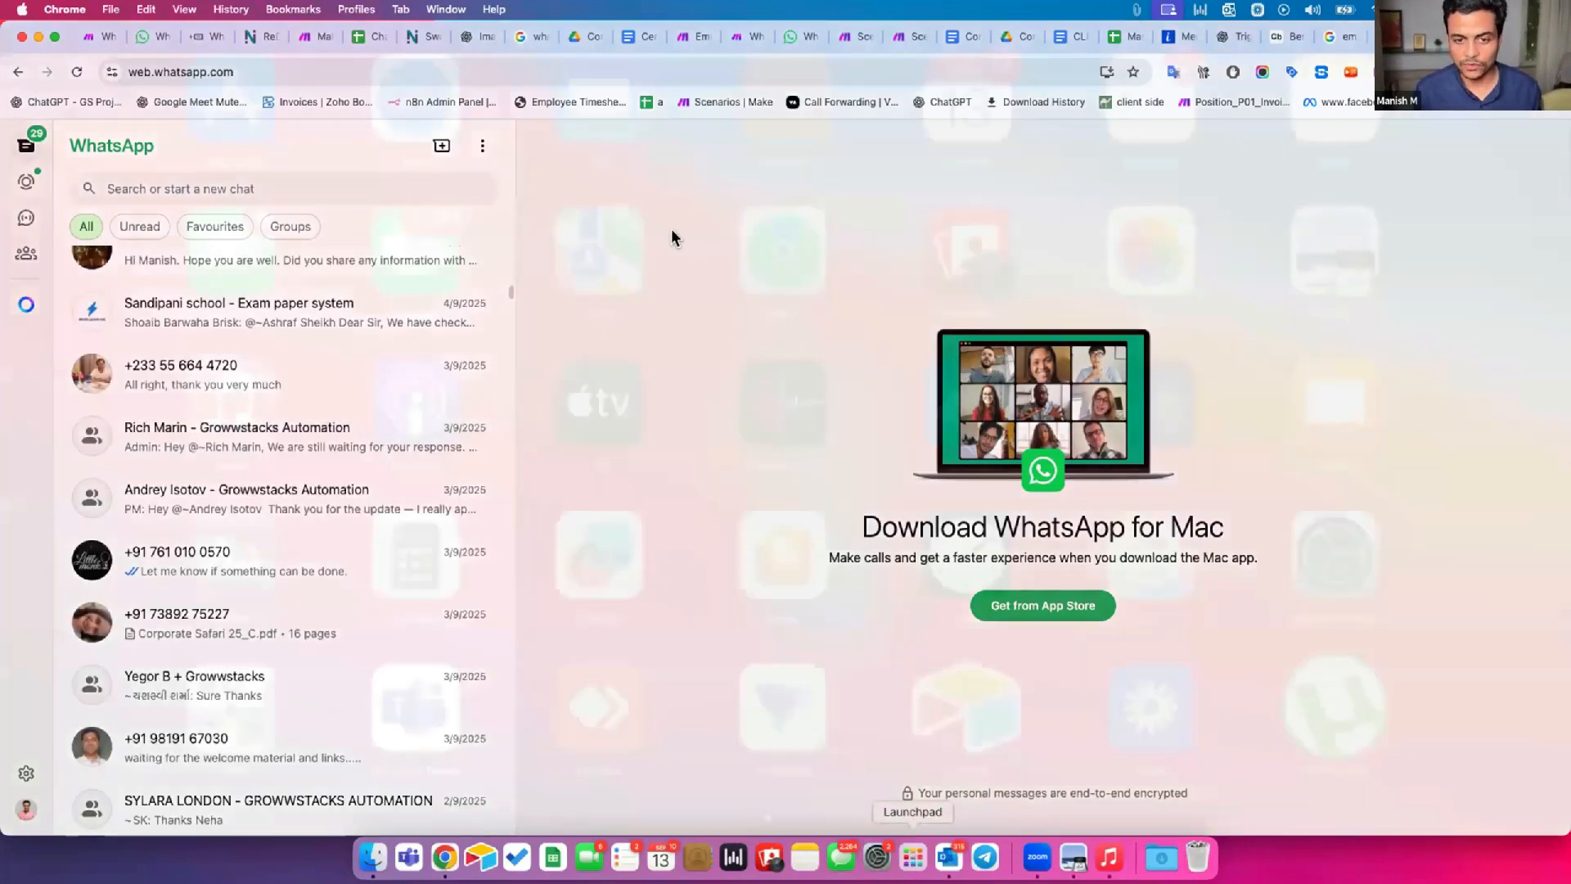
pyautogui.hscroll(5, 794, 483)
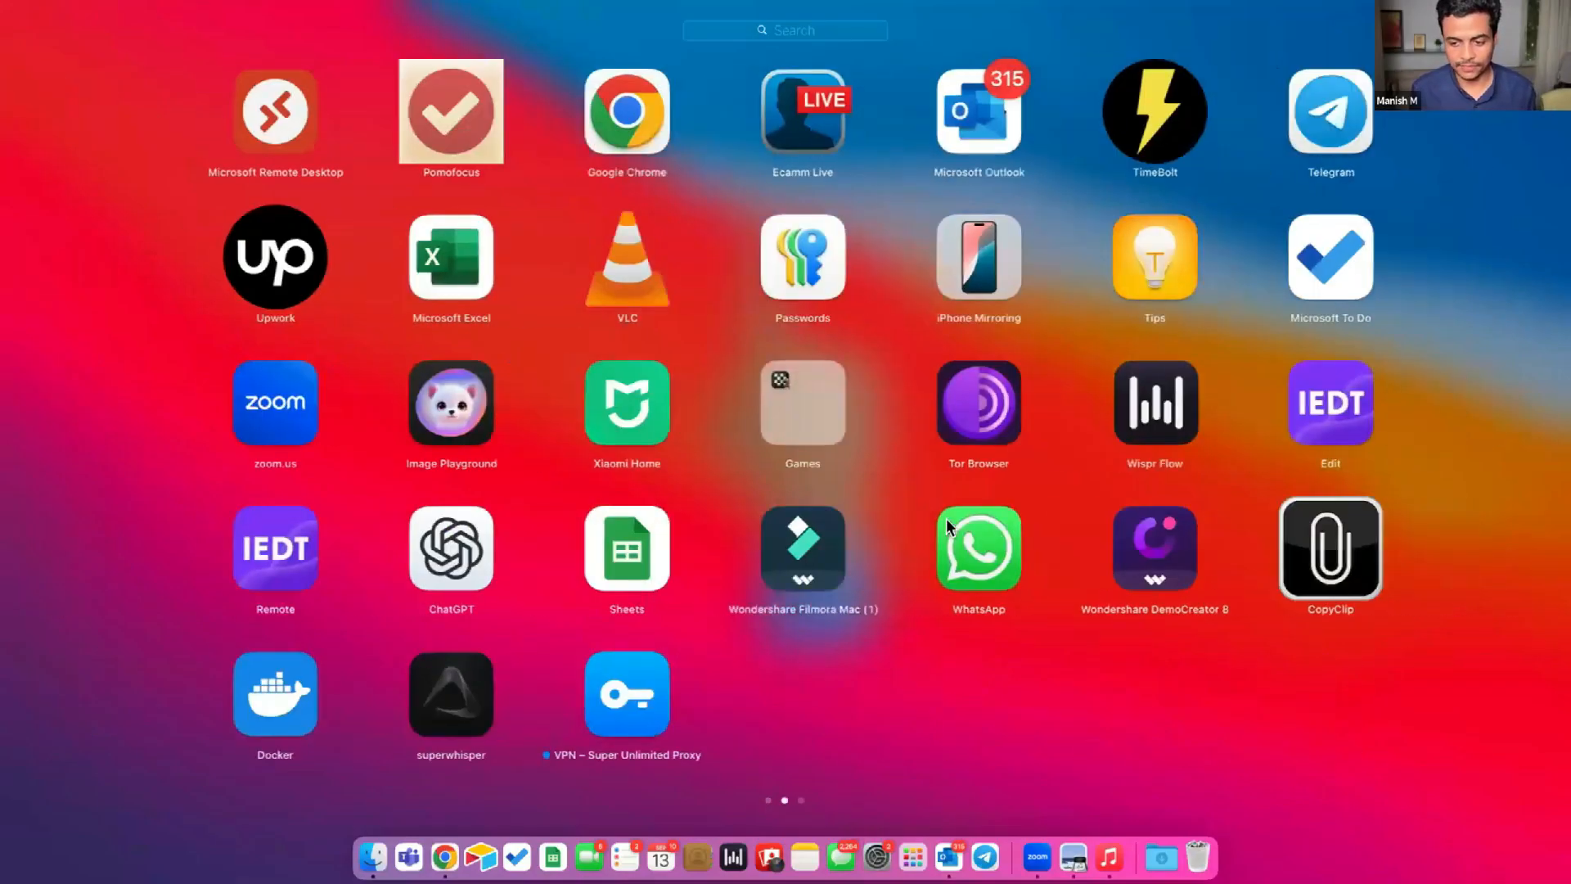
pyautogui.click(946, 517)
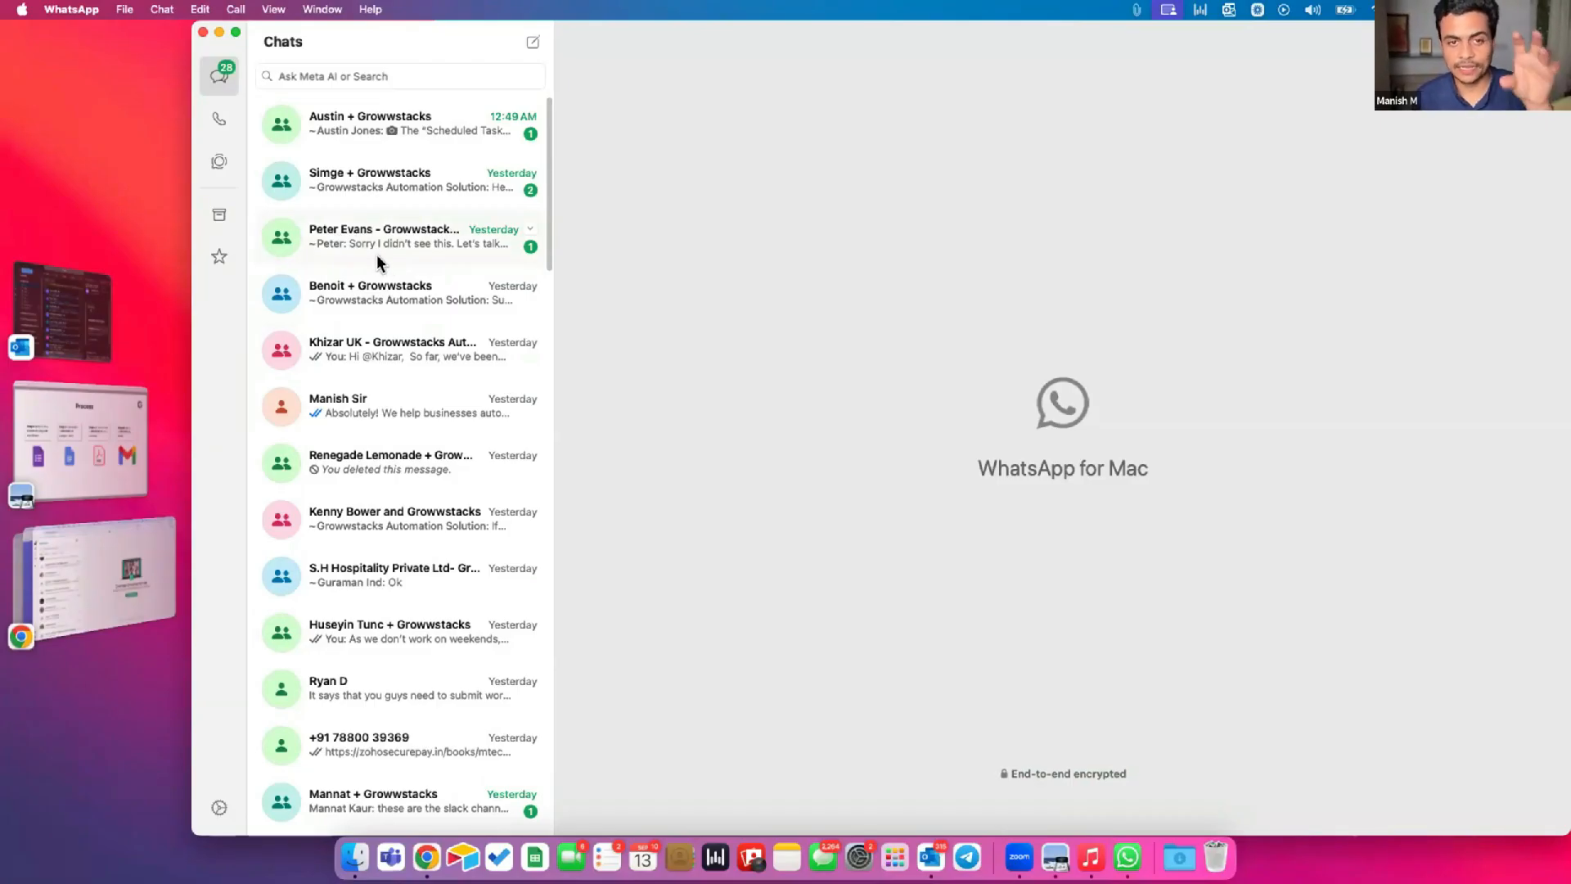
# Return to WhatsApp Web in Chrome, view a Growwstacks Automation client group chat, and check the North America message pricing page.
pyautogui.click(133, 573)
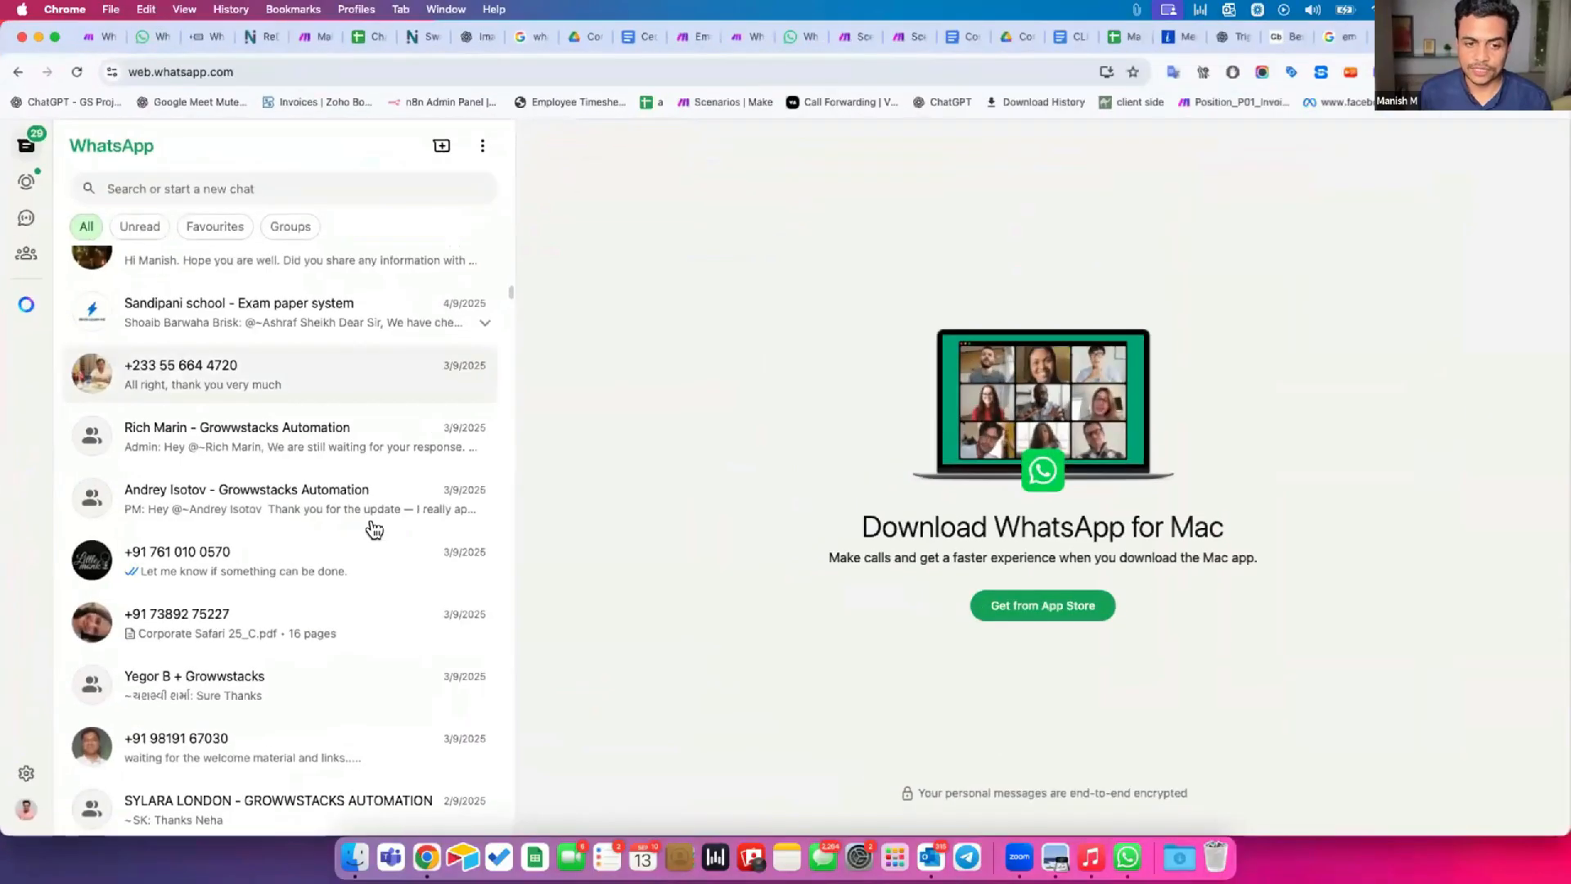
pyautogui.click(297, 437)
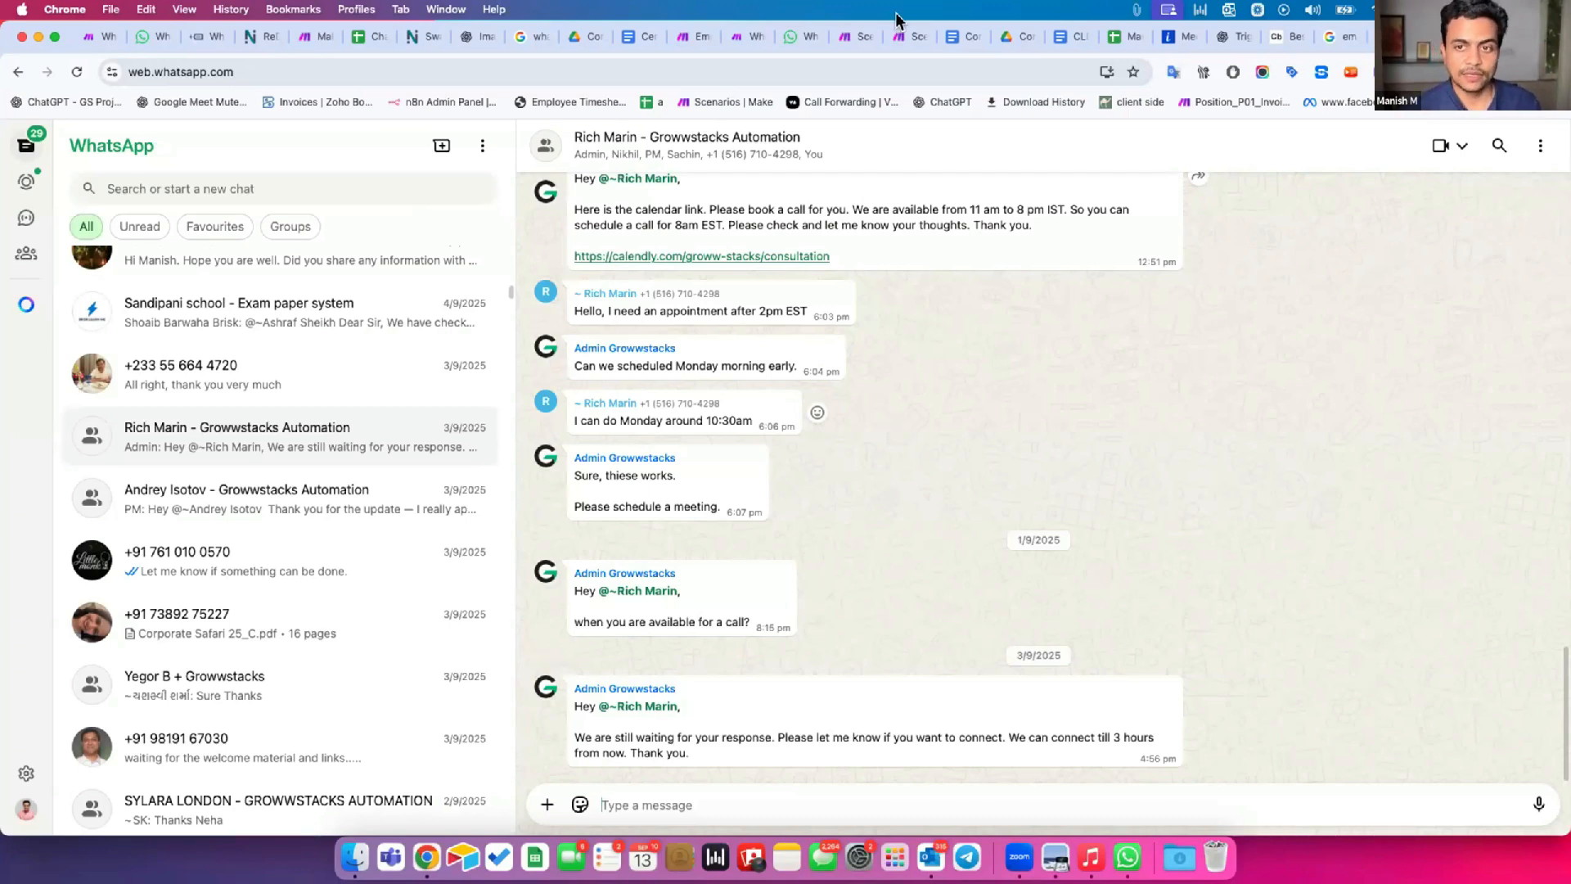
pyautogui.click(792, 37)
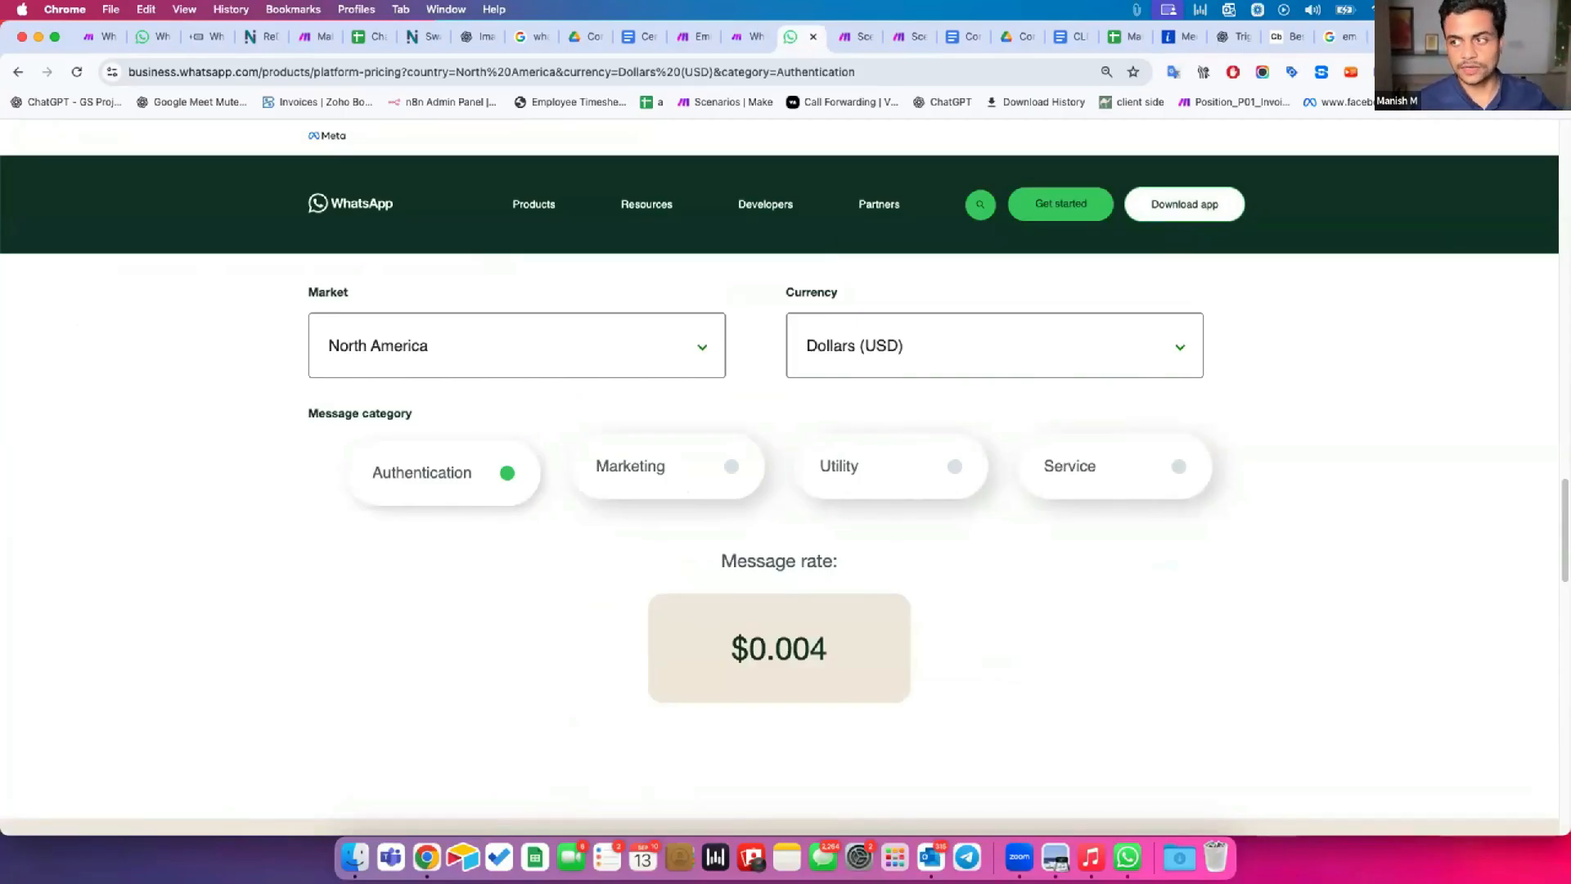
pyautogui.click(1401, 37)
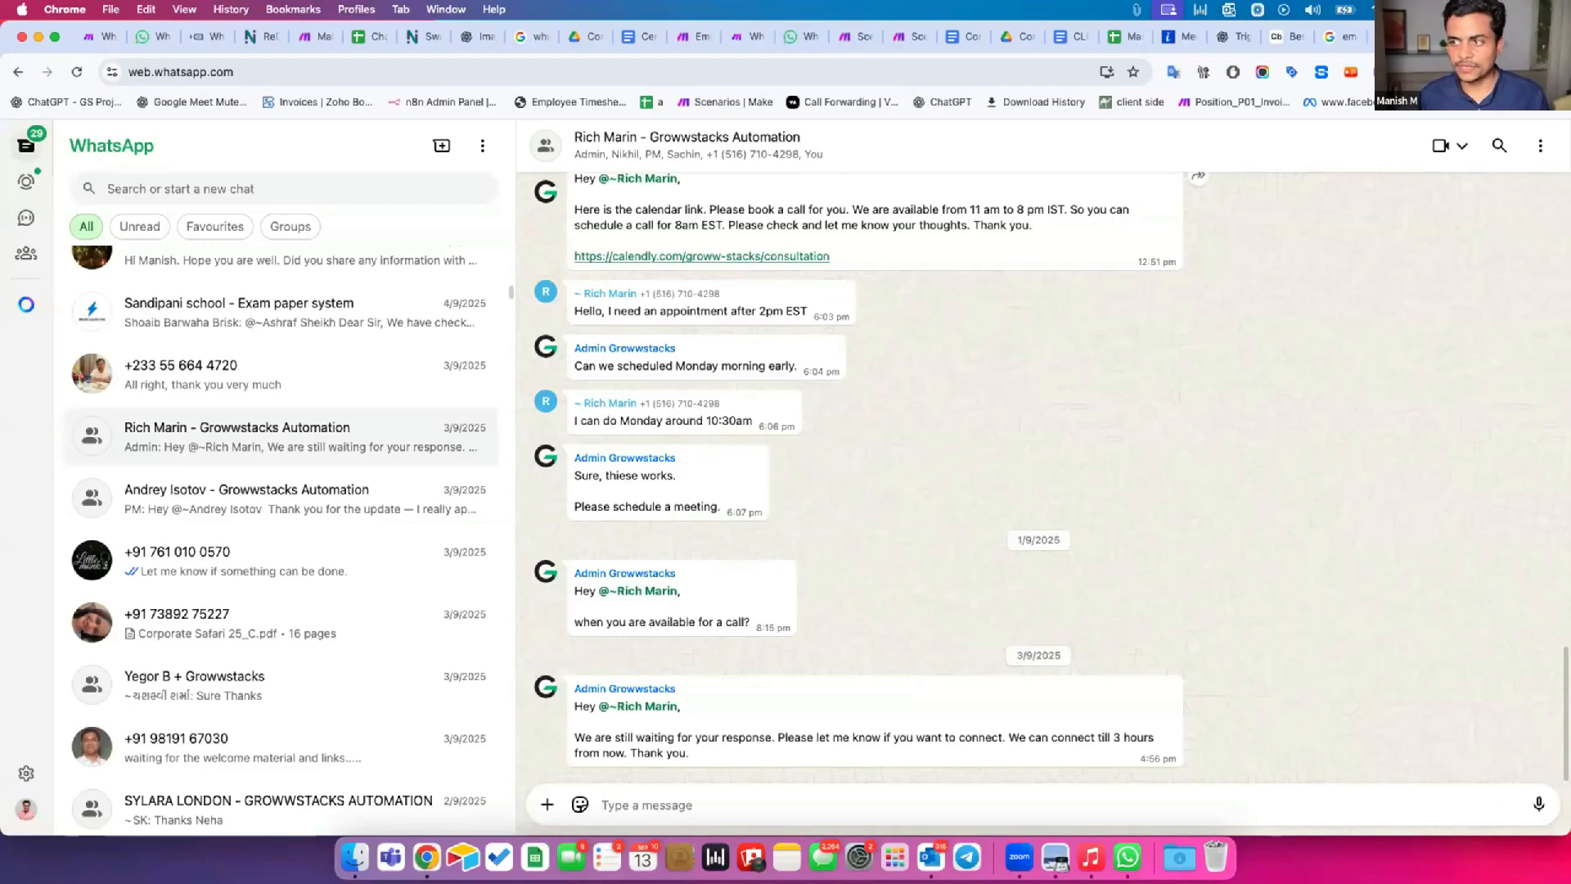
# Open developers.facebook.com in a new tab and go to My Apps.
pyautogui.press('super+t')
pyautogui.write('de')
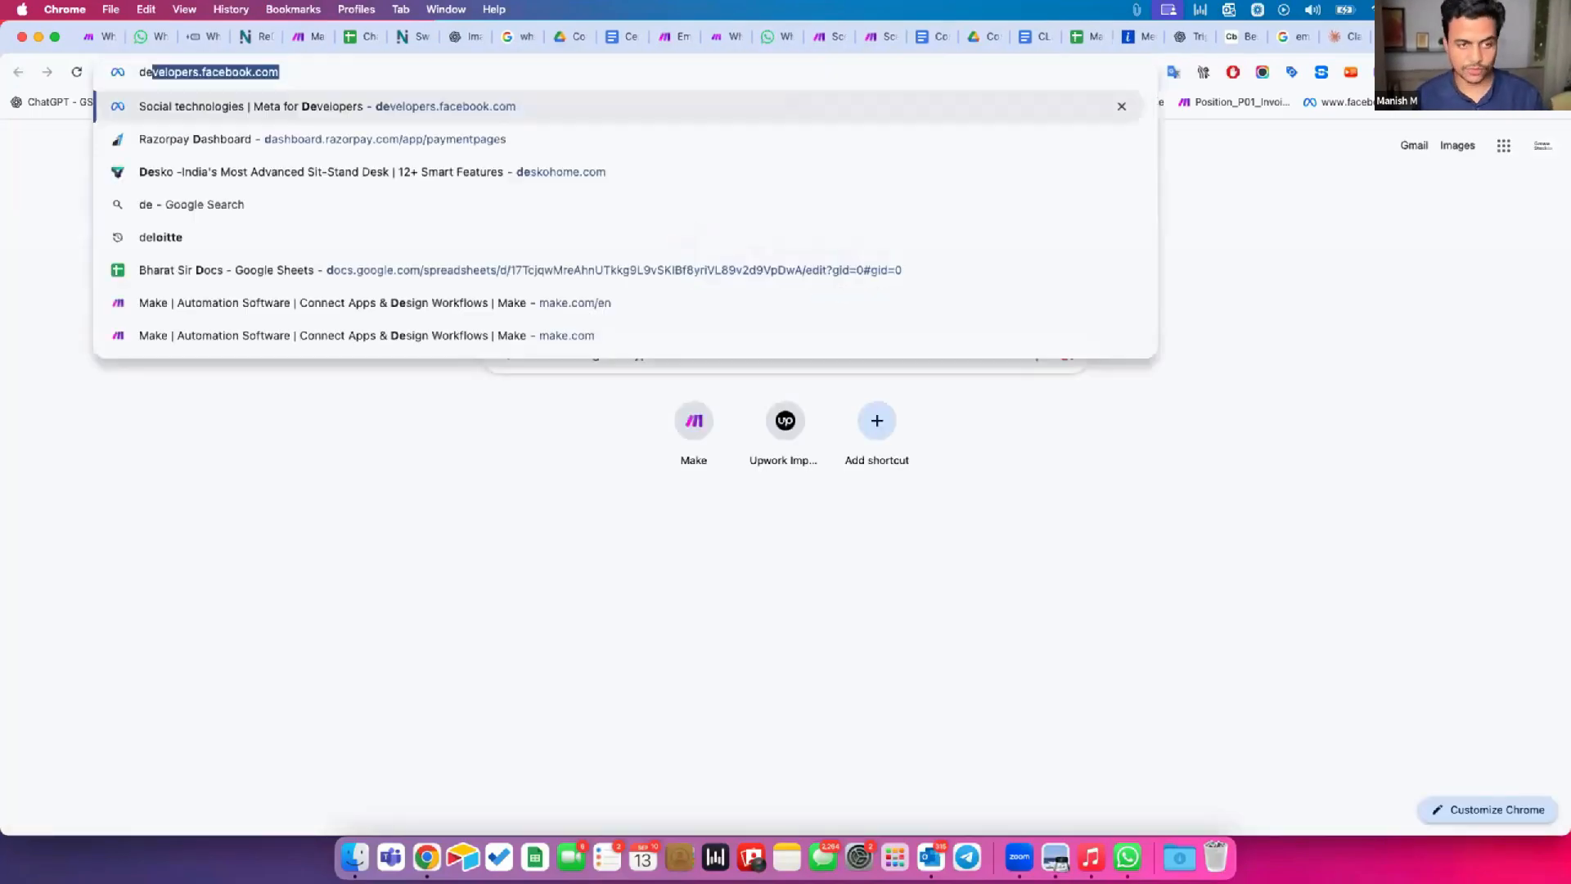
pyautogui.write('velop')
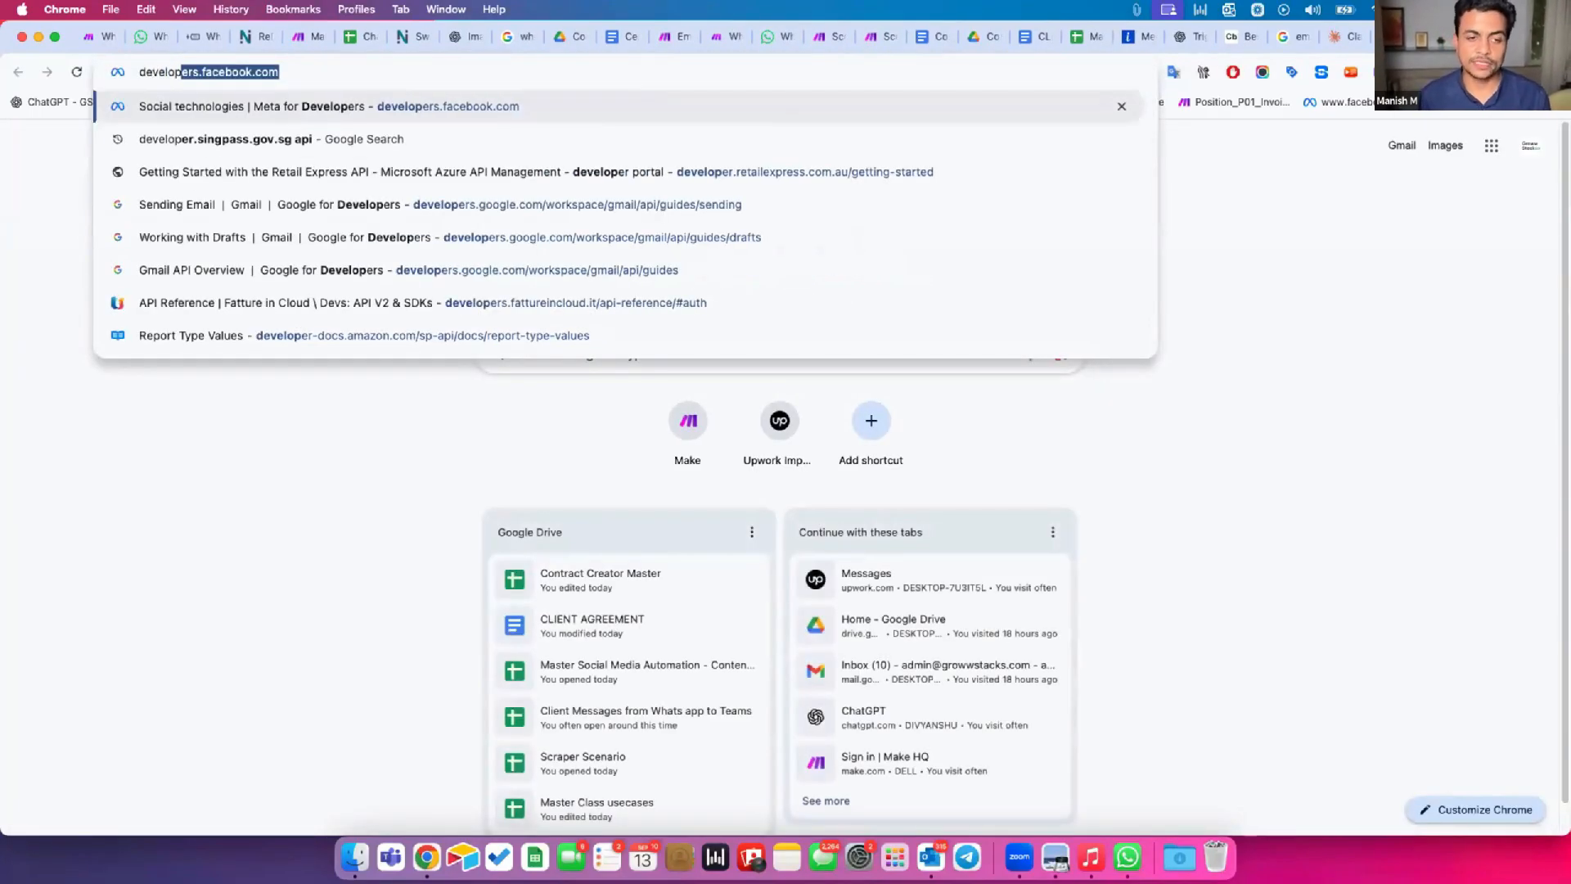
pyautogui.press('Return')
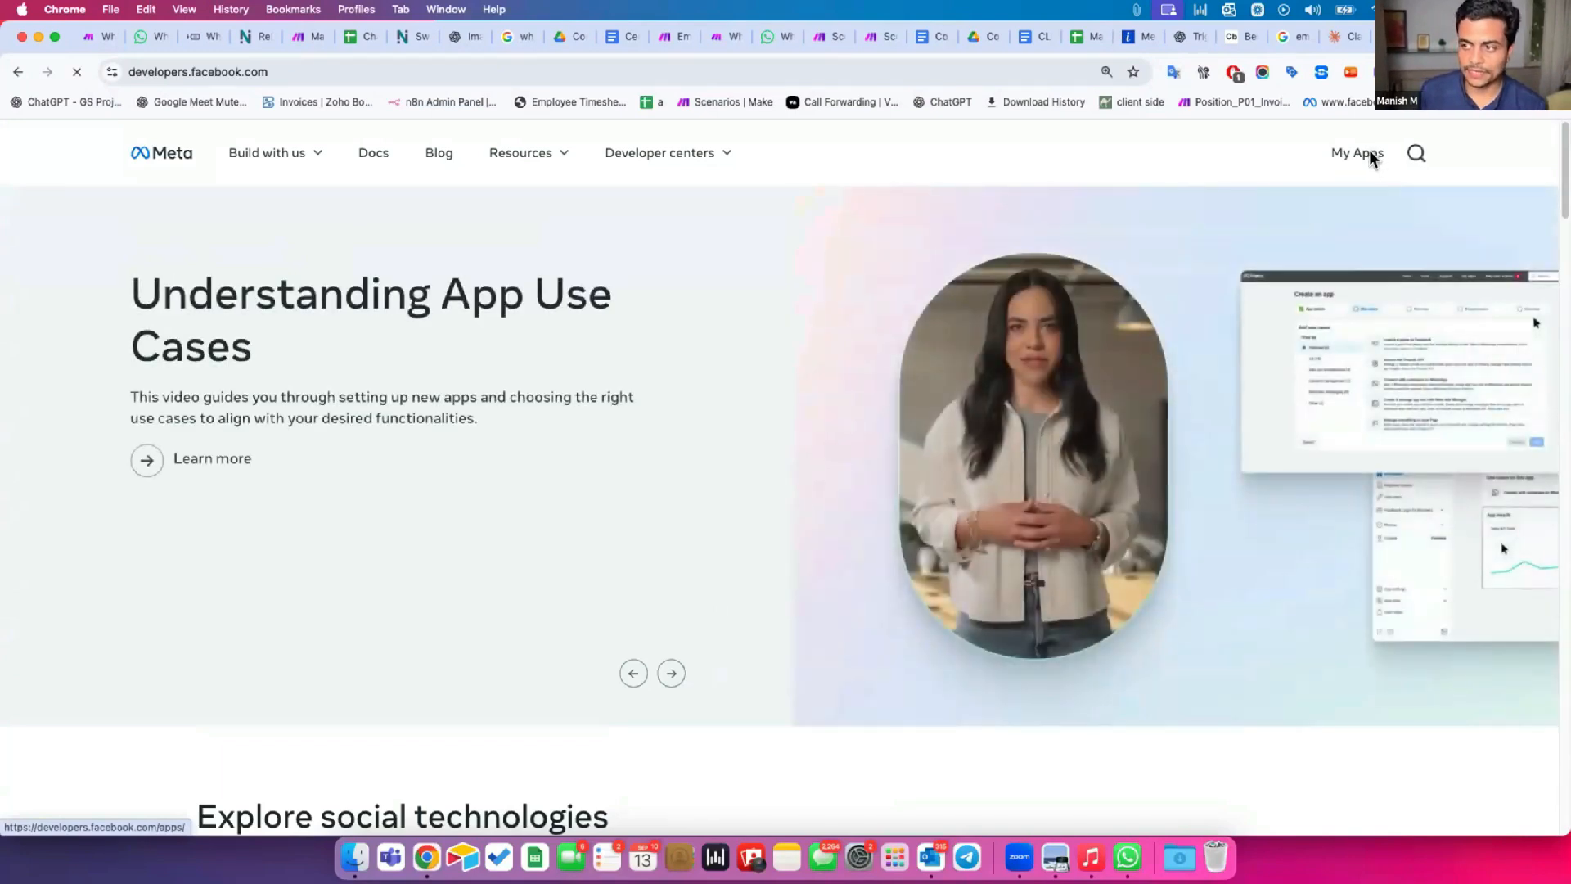
pyautogui.click(1346, 155)
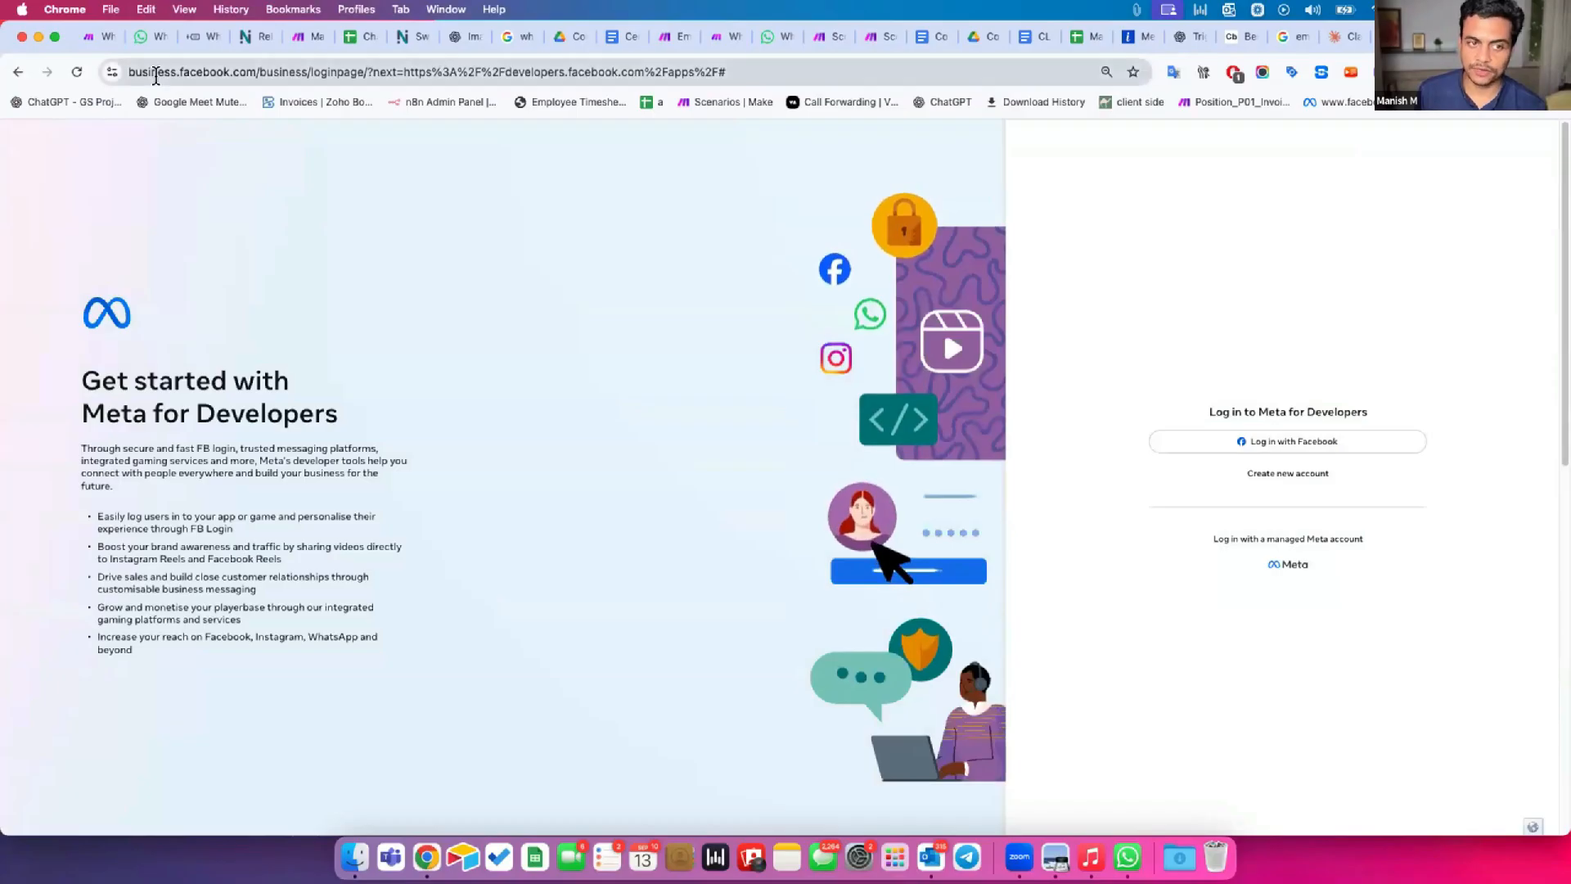
# Log in to Meta for Developers with Facebook, entering the account password.
pyautogui.click(1304, 442)
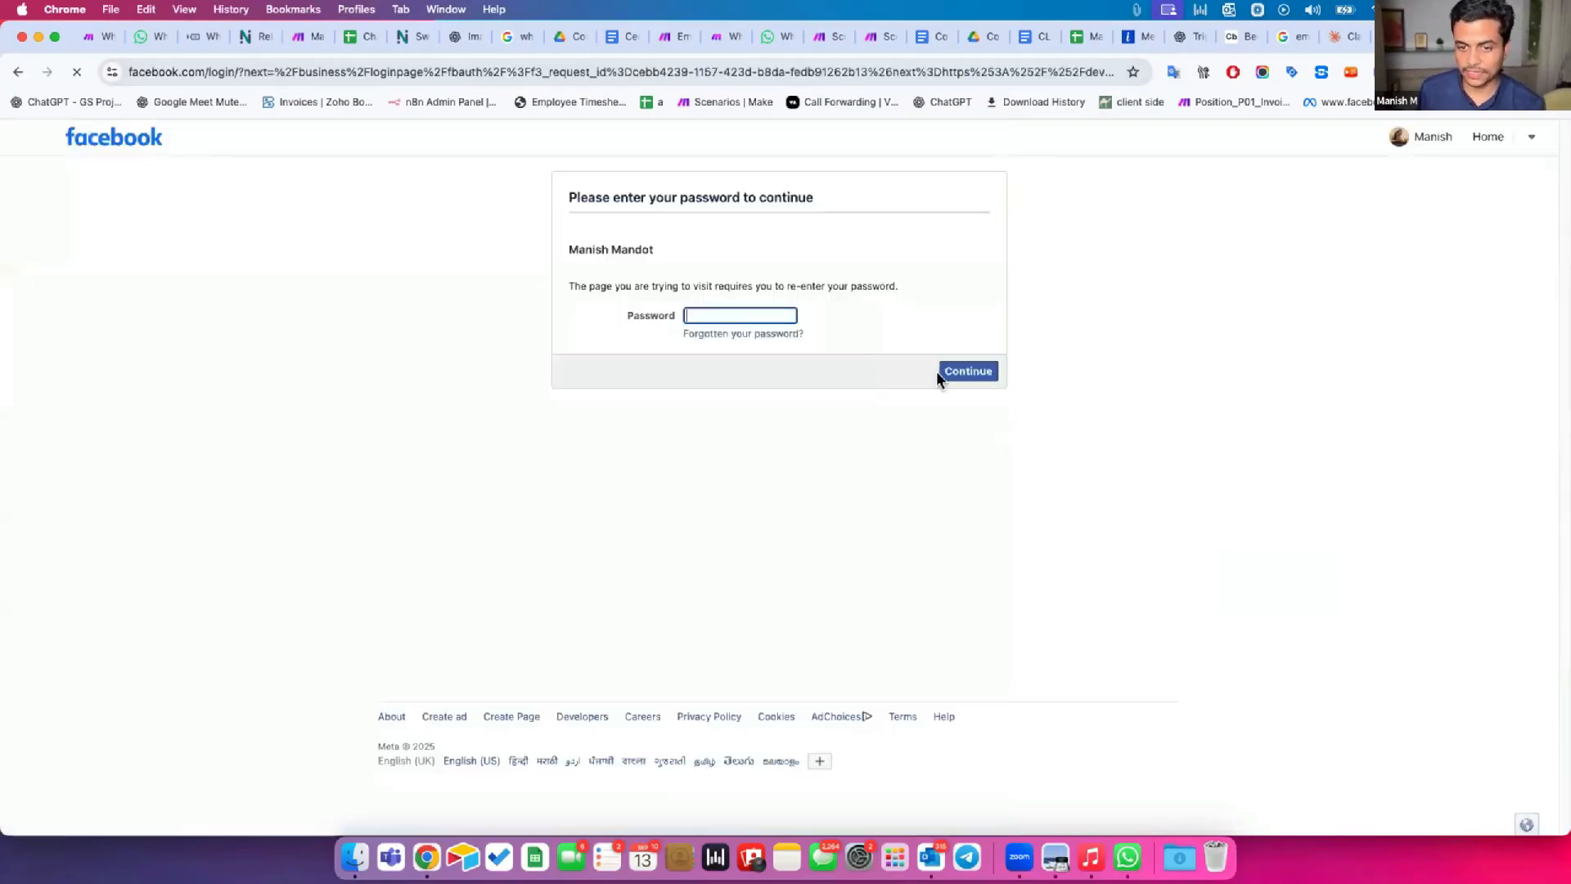
pyautogui.click(728, 315)
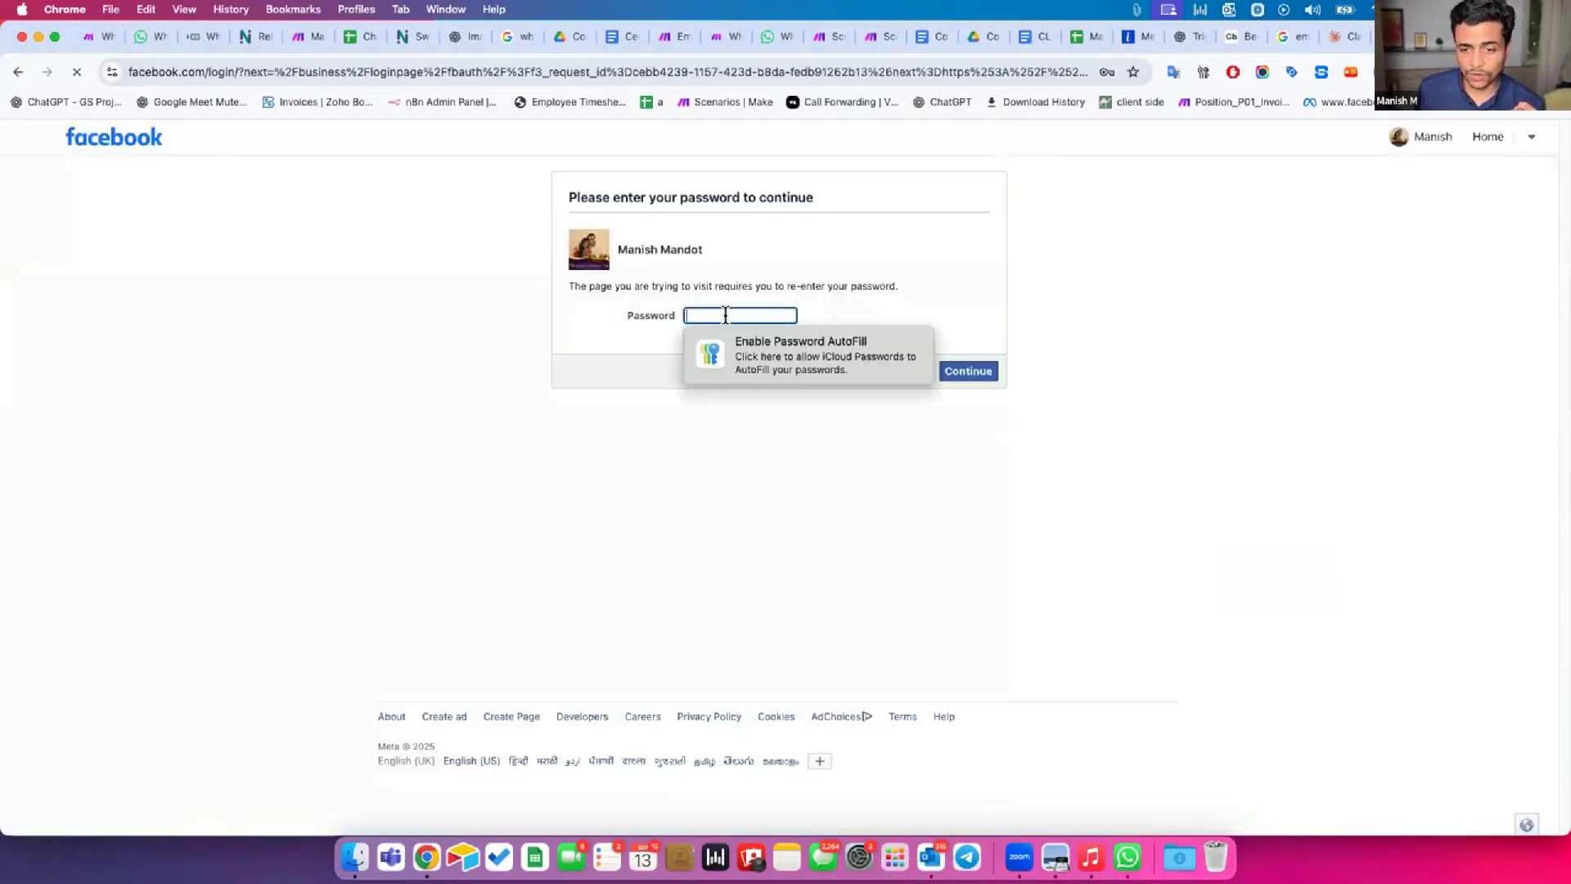
pyautogui.click(806, 360)
pyautogui.click(992, 369)
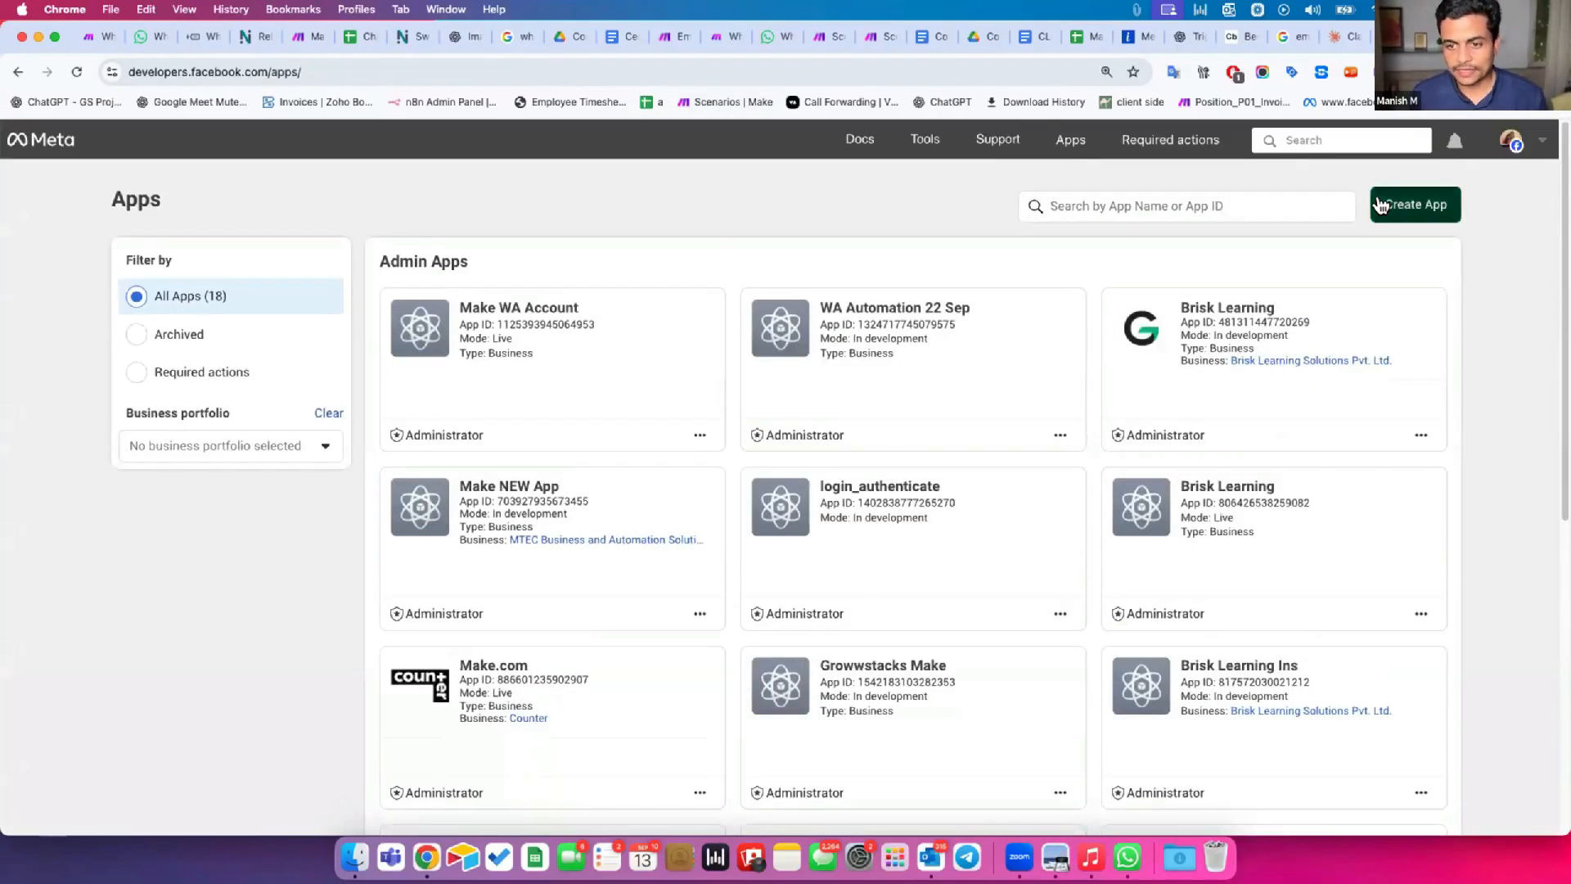
# Start creating a new Meta app and submit WhatsAPP TEST APP as the app name.
pyautogui.click(1396, 204)
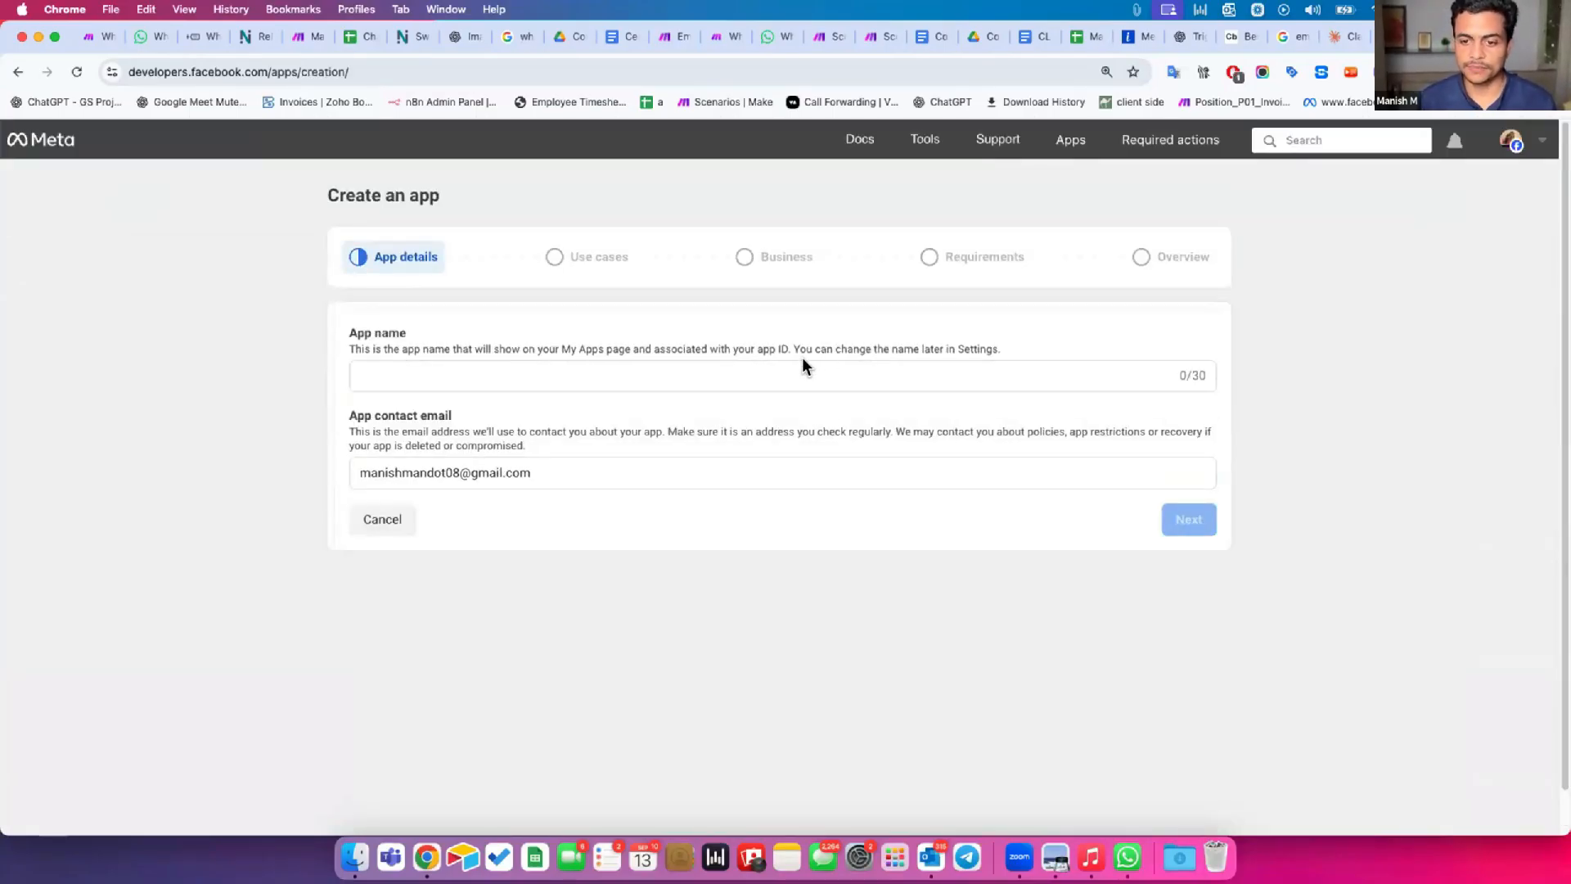
pyautogui.click(805, 366)
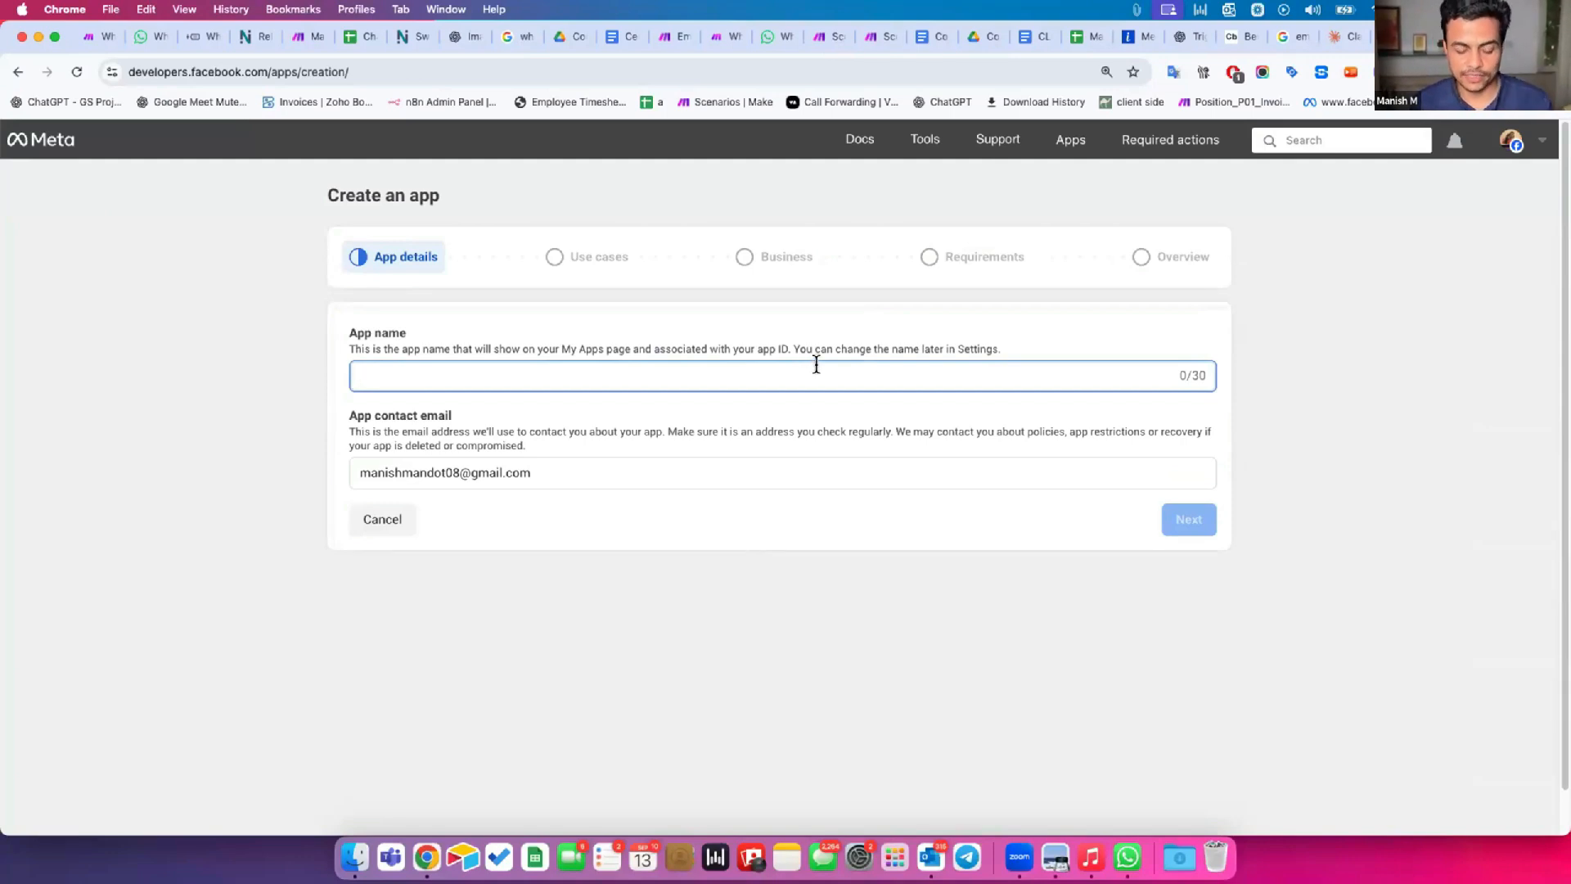
pyautogui.write('WhatsAPP TEST APP')
pyautogui.click(1198, 521)
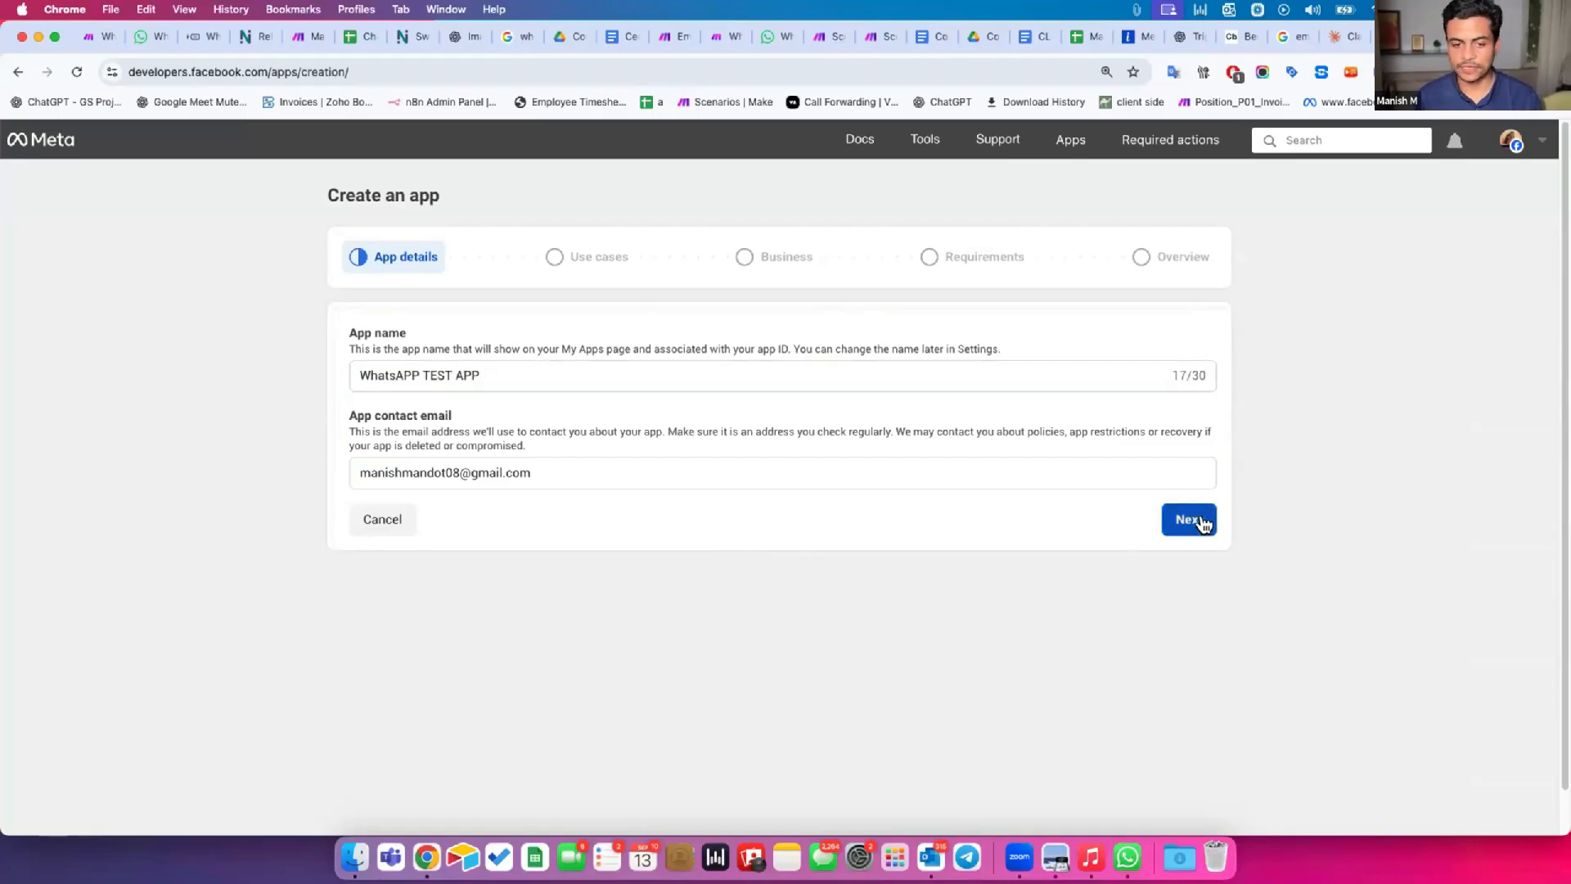
# Change the app name to WA TEST APP and continue to the use cases.
pyautogui.doubleClick(396, 373)
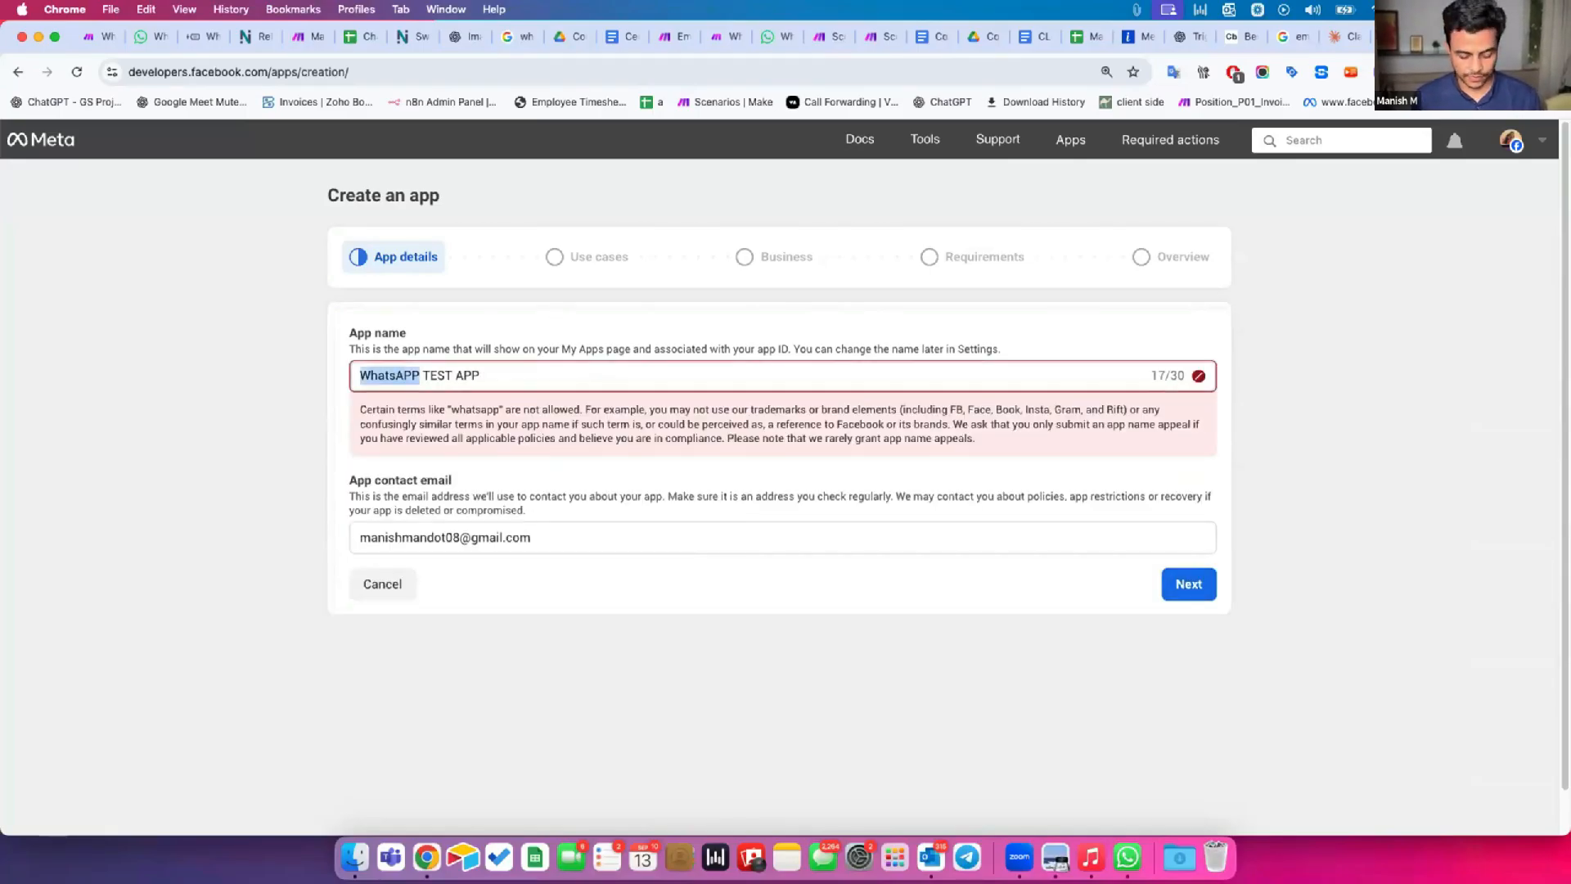
pyautogui.write('WA')
pyautogui.click(1190, 584)
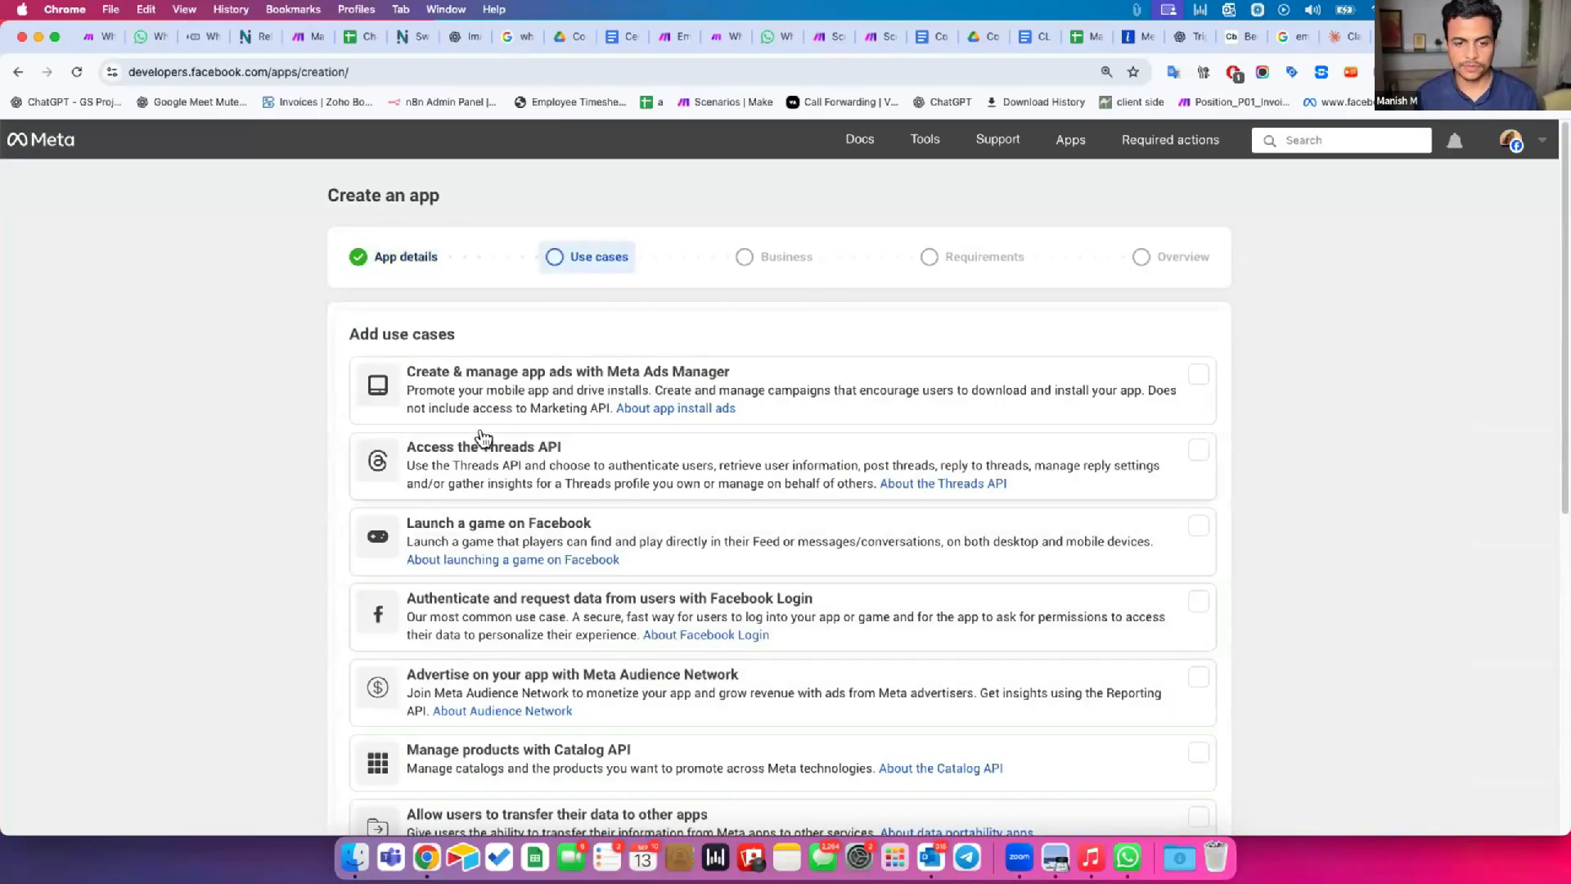
# Choose Other as the use case and Business as the app type, continuing to the app details.
pyautogui.scroll(-2, 365, 501)
pyautogui.scroll(-1, 385, 315)
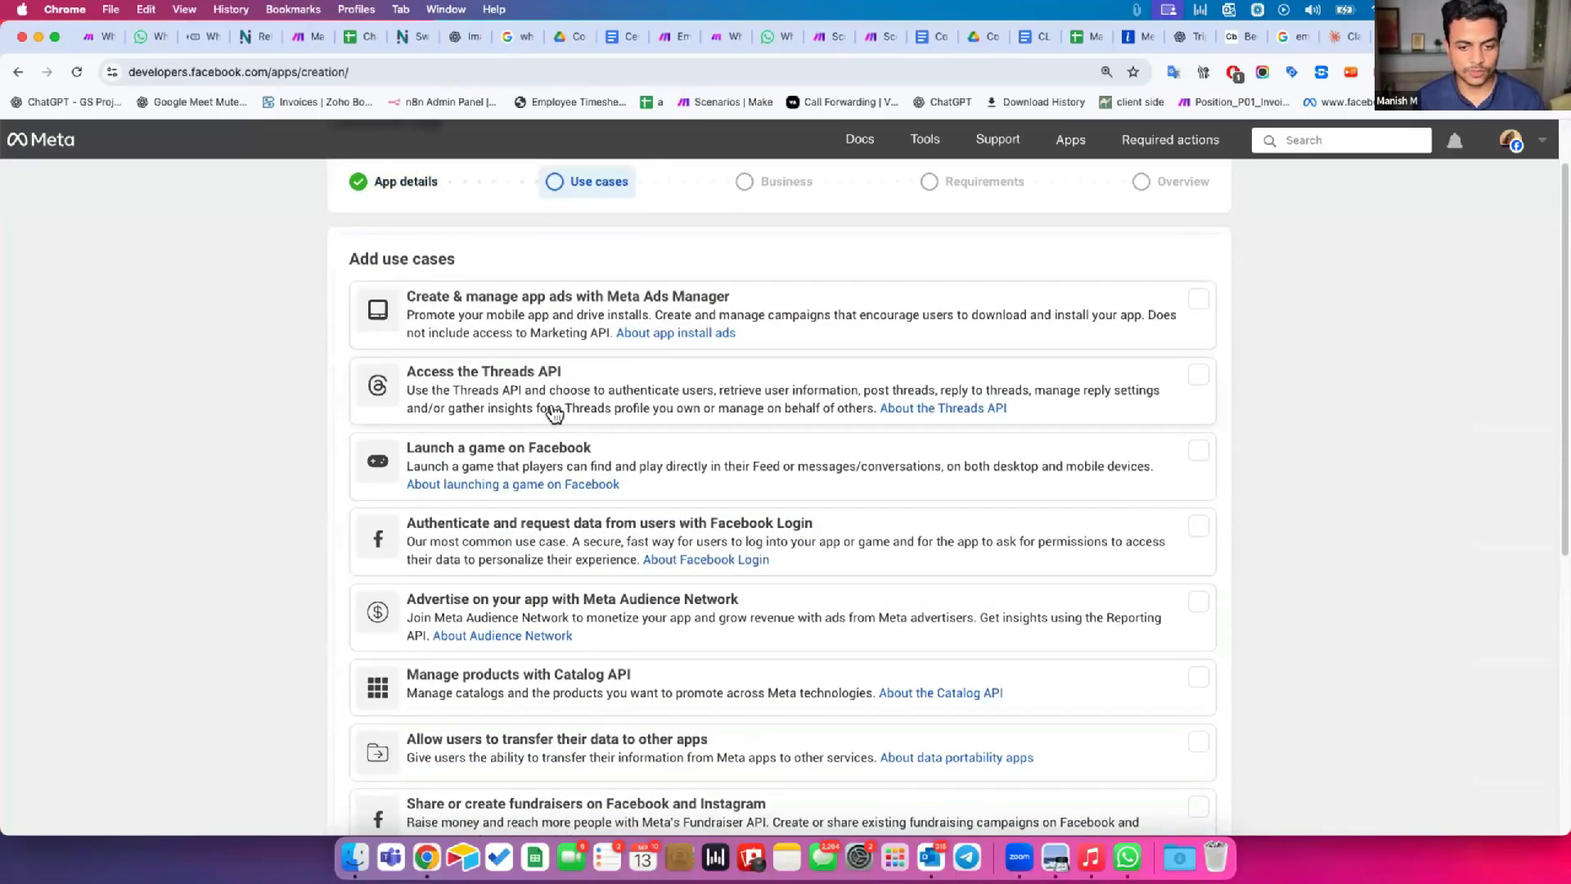
pyautogui.scroll(-4, 548, 495)
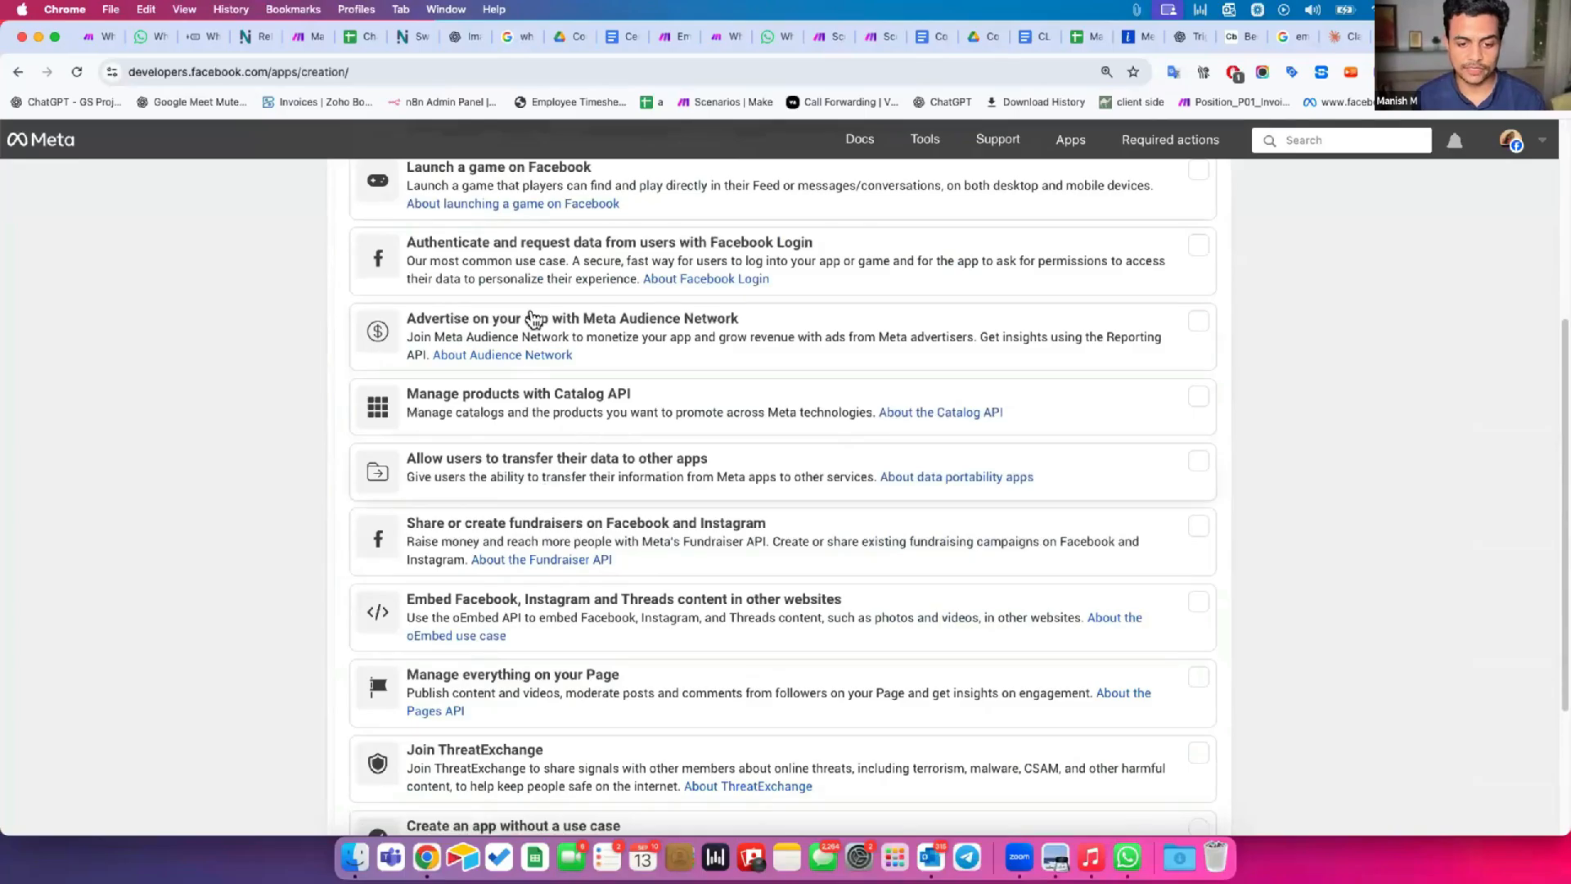
pyautogui.scroll(-2, 561, 544)
pyautogui.scroll(-1, 563, 542)
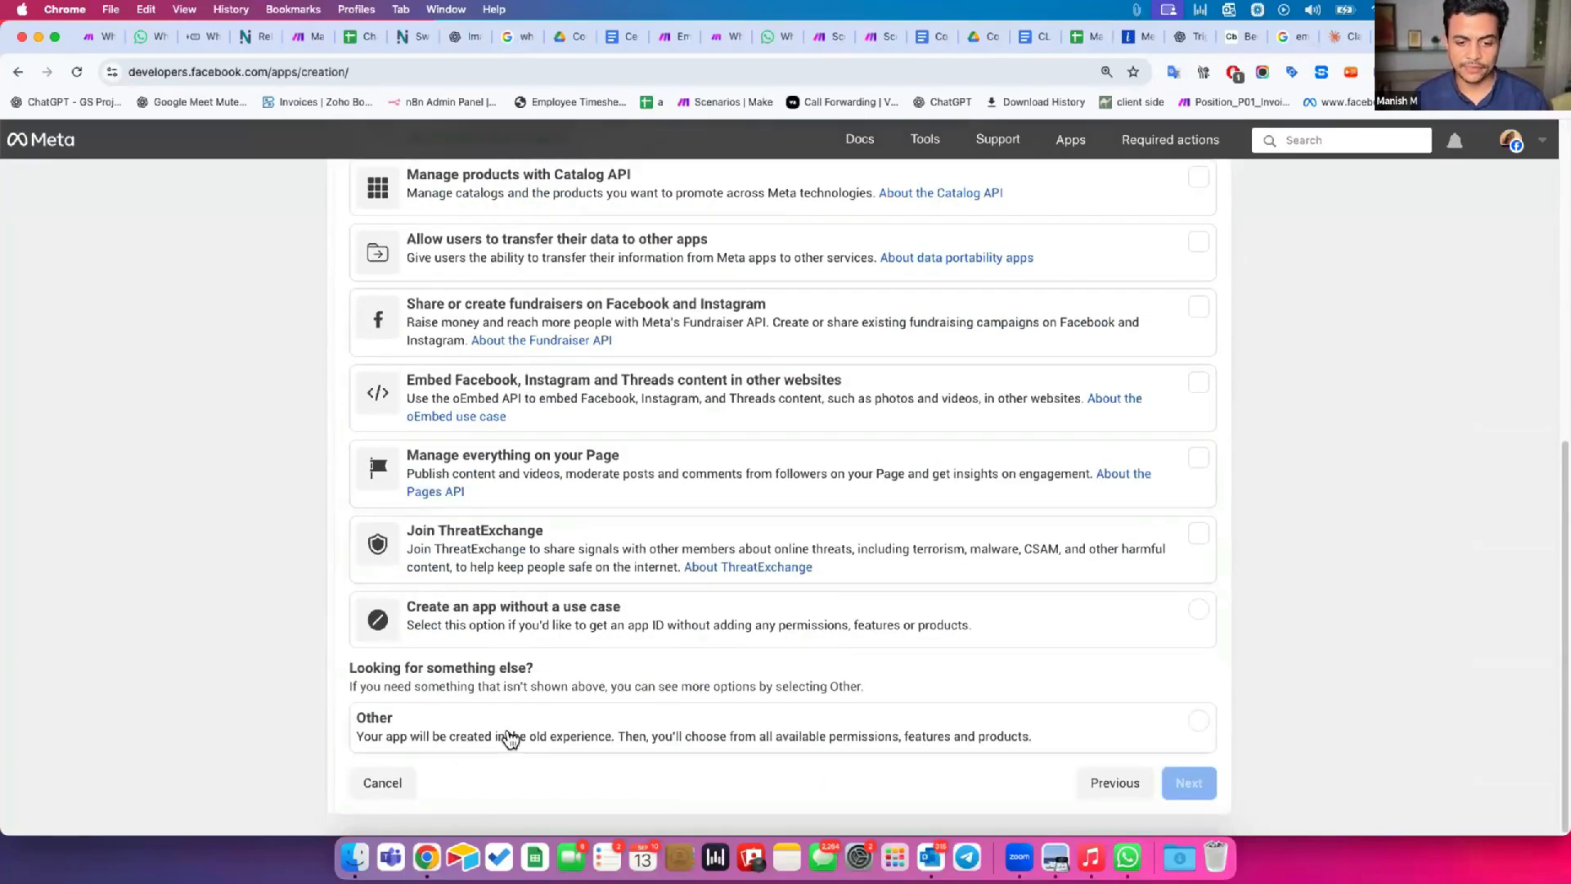
pyautogui.click(469, 730)
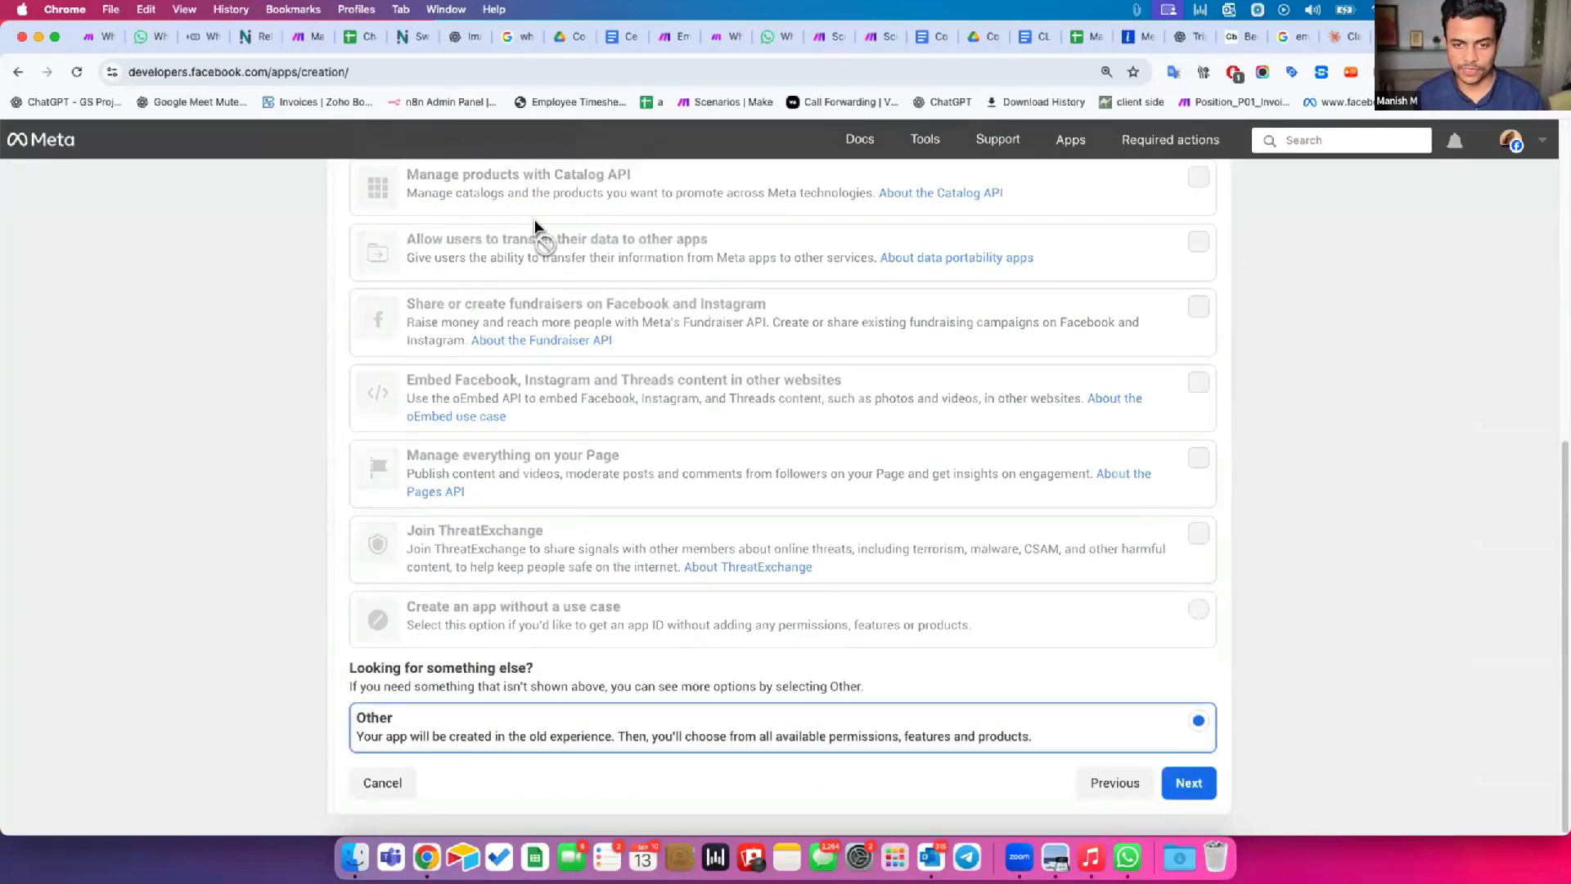
pyautogui.click(1172, 784)
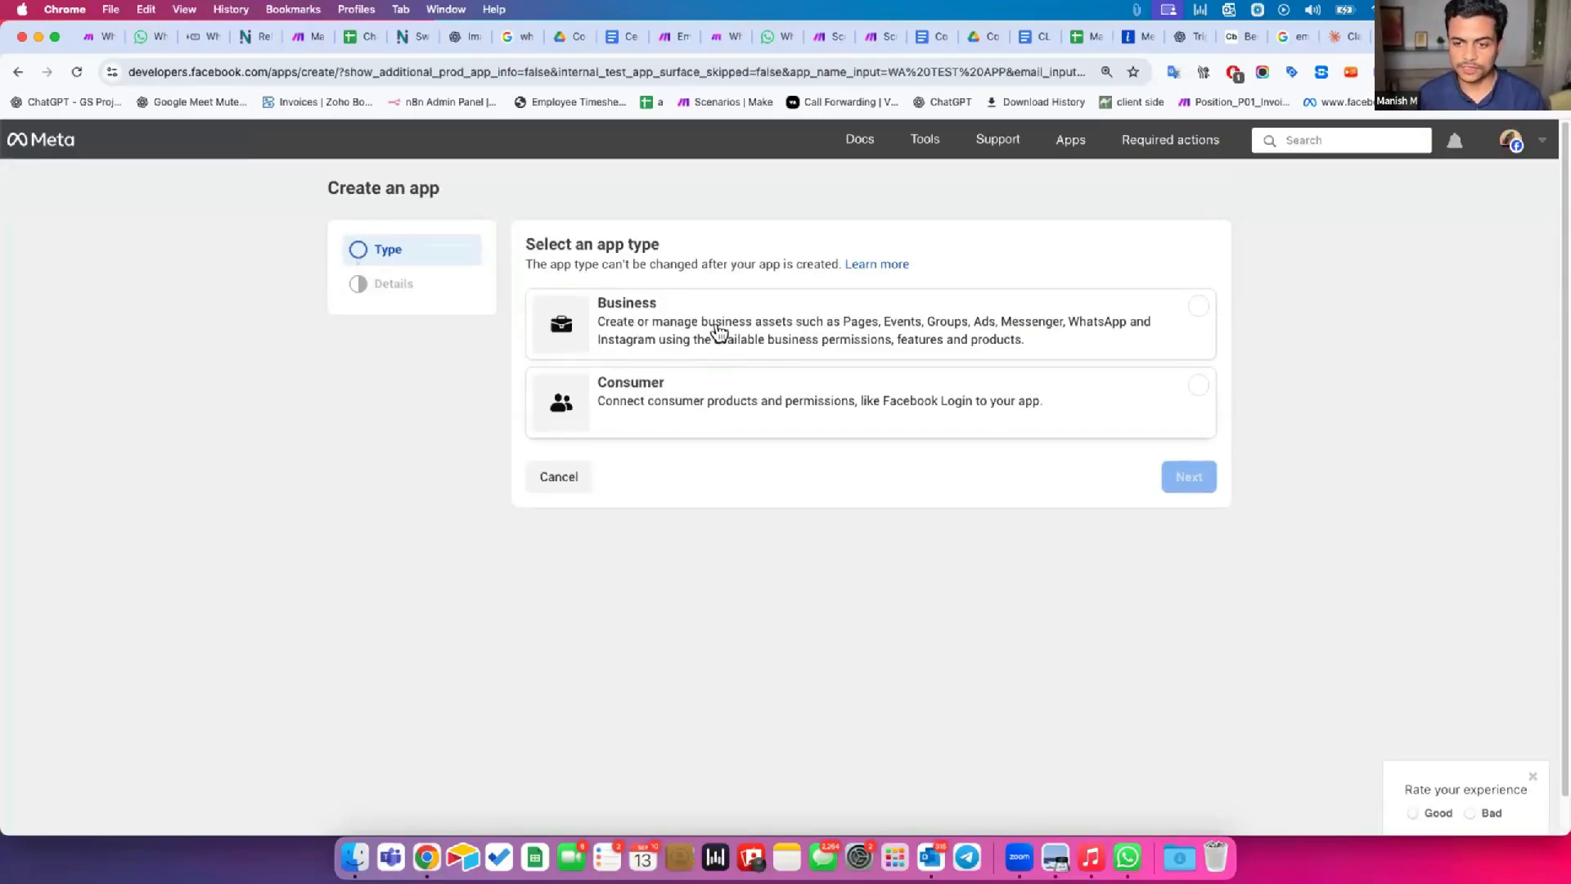
pyautogui.click(761, 327)
pyautogui.click(1189, 478)
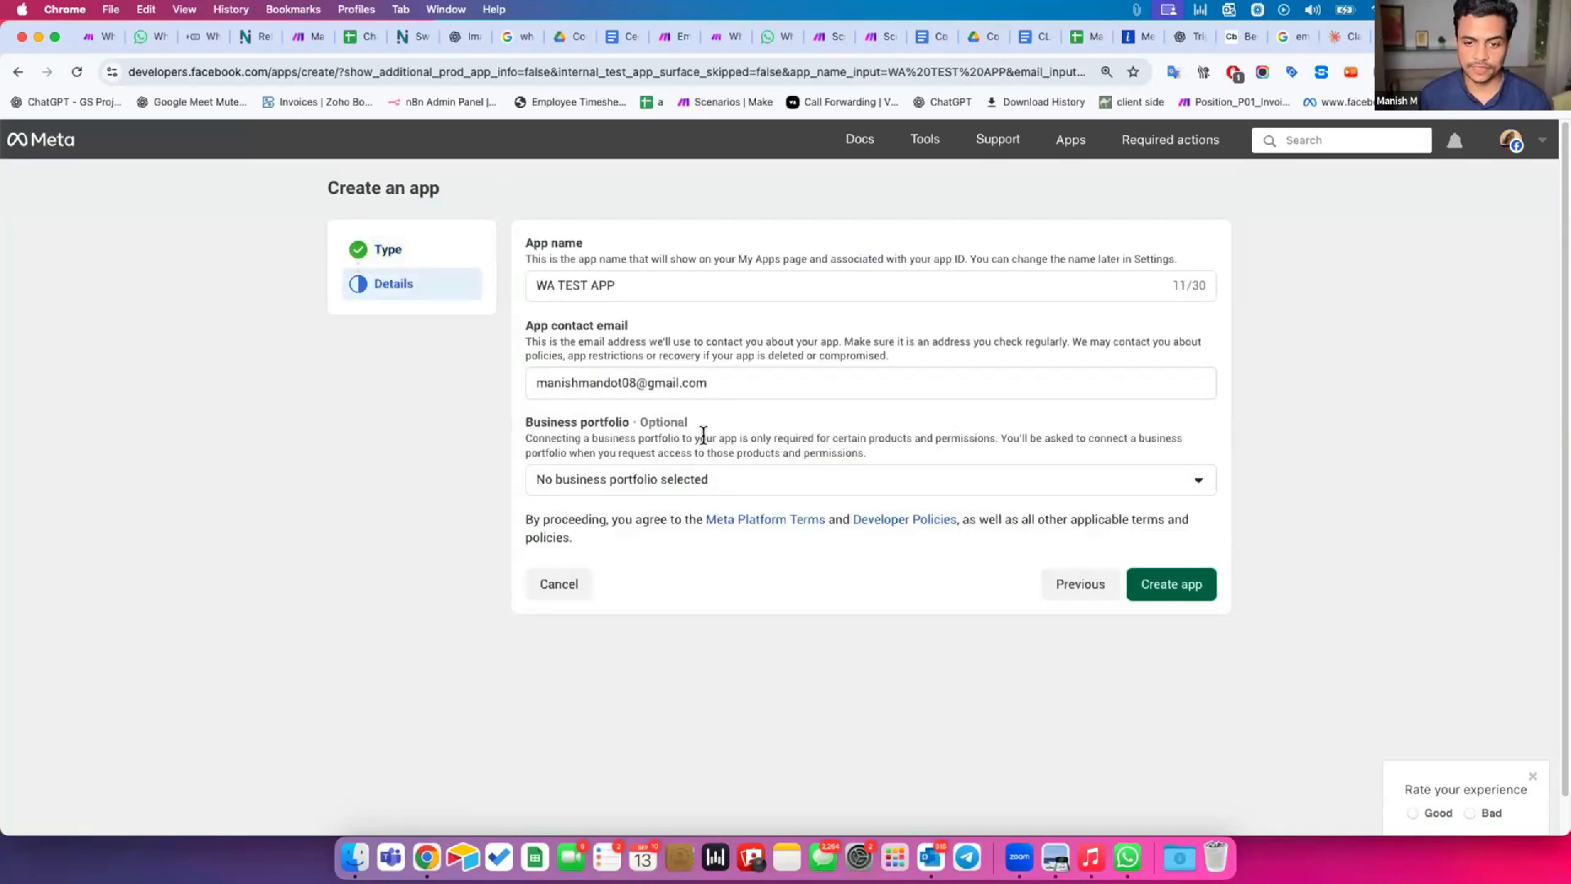
# Set the app's business portfolio to MTEC Business and Automation Solutions Private Limited.
pyautogui.moveTo(532, 423); pyautogui.dragTo(677, 477)
pyautogui.click(676, 478)
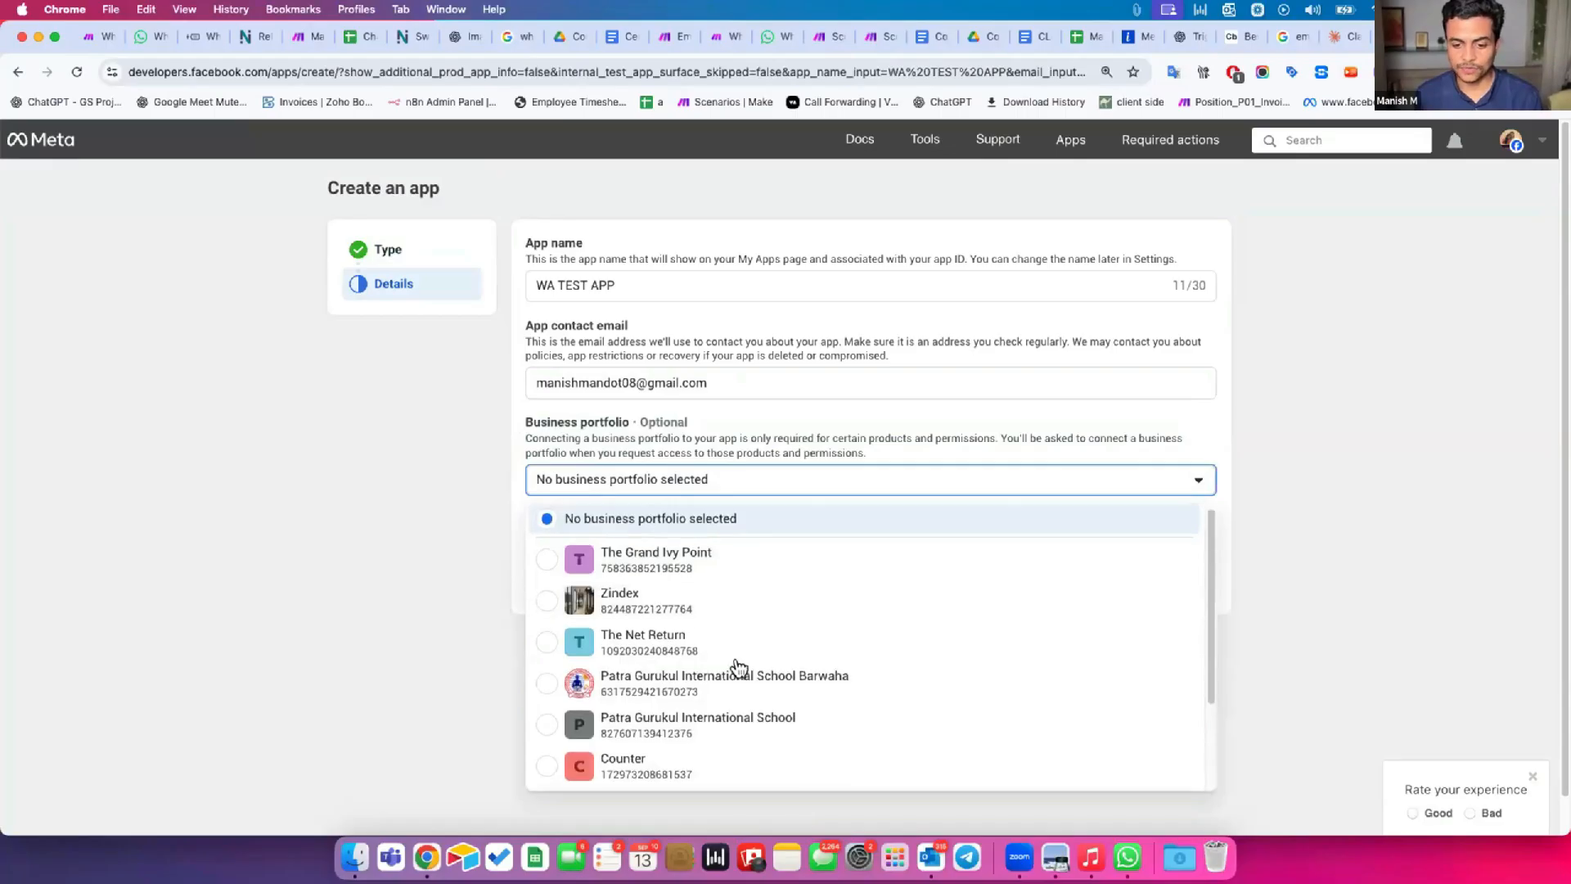
pyautogui.scroll(-3, 737, 668)
pyautogui.click(731, 724)
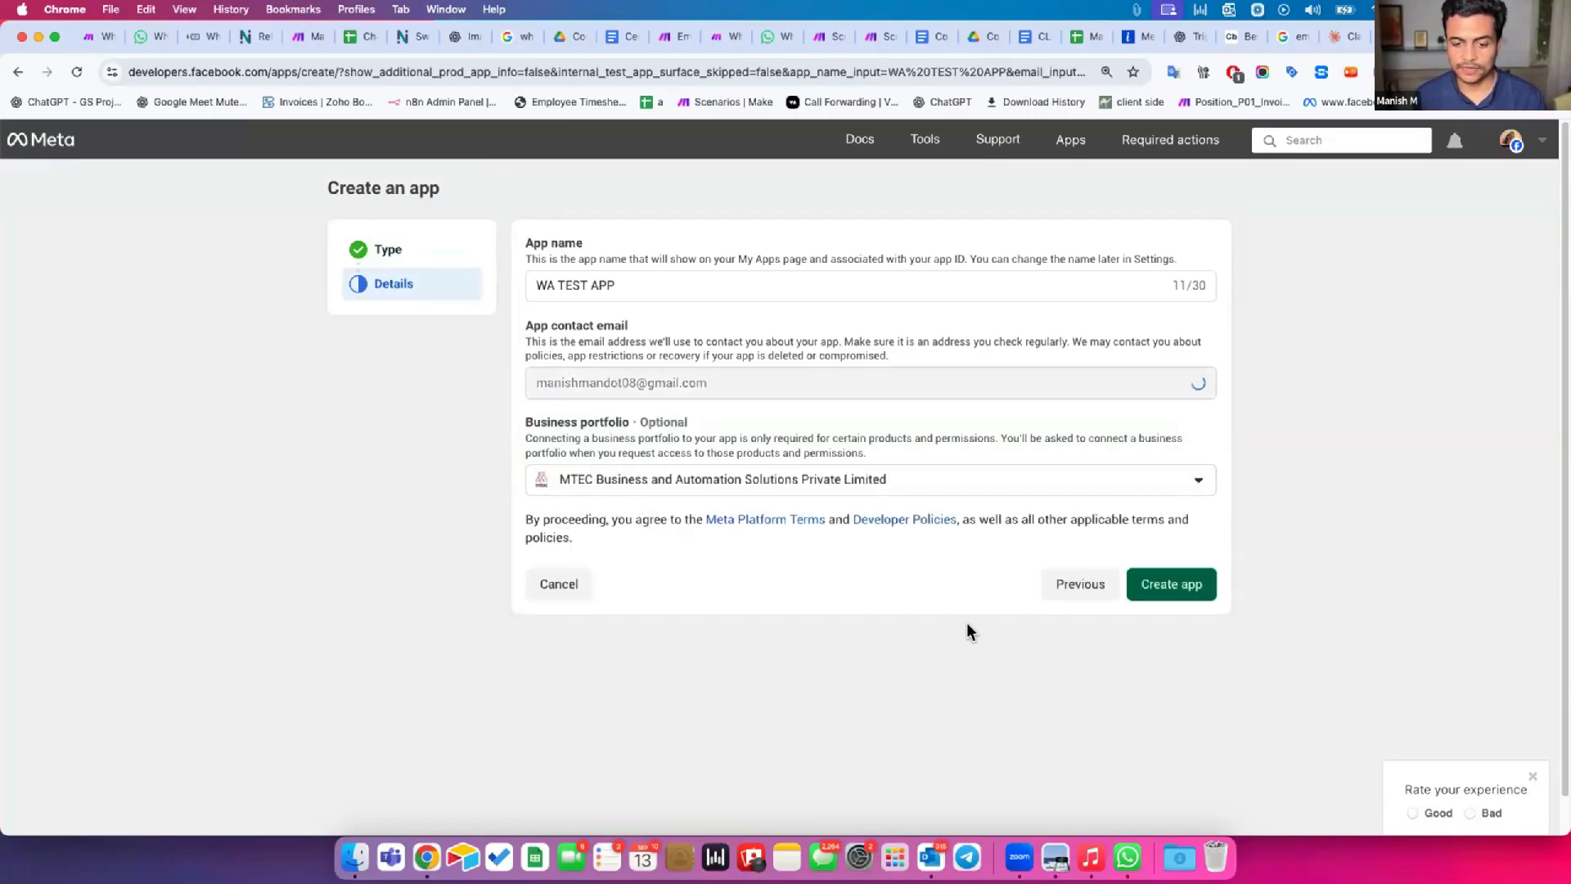
# Try to create the app by re-entering the account password, and dismiss the two-factor authentication request.
pyautogui.click(1174, 591)
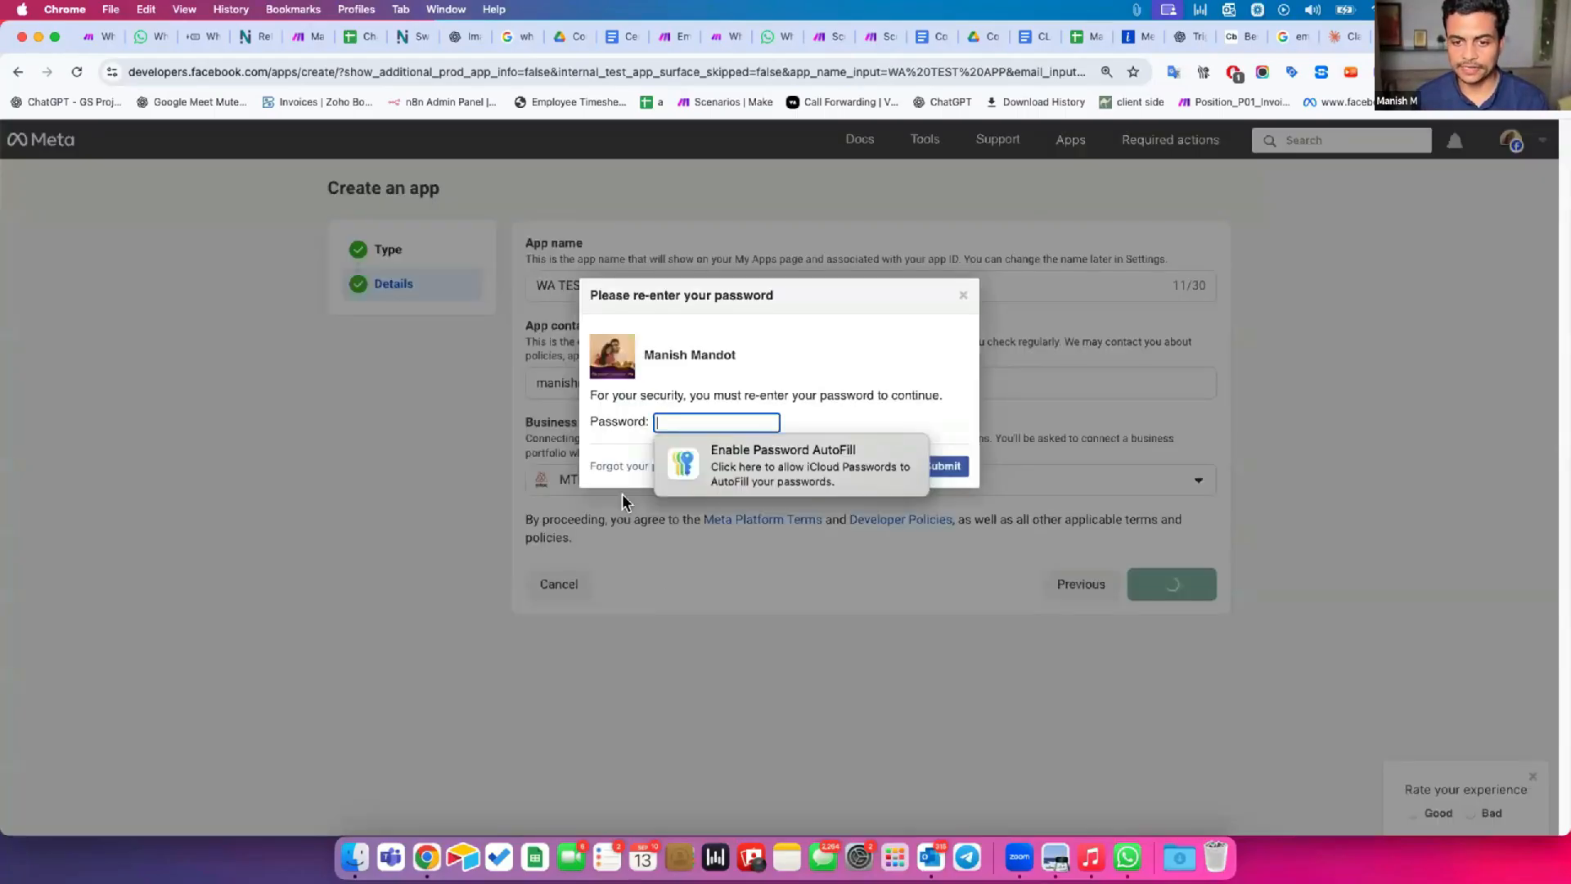
pyautogui.click(936, 468)
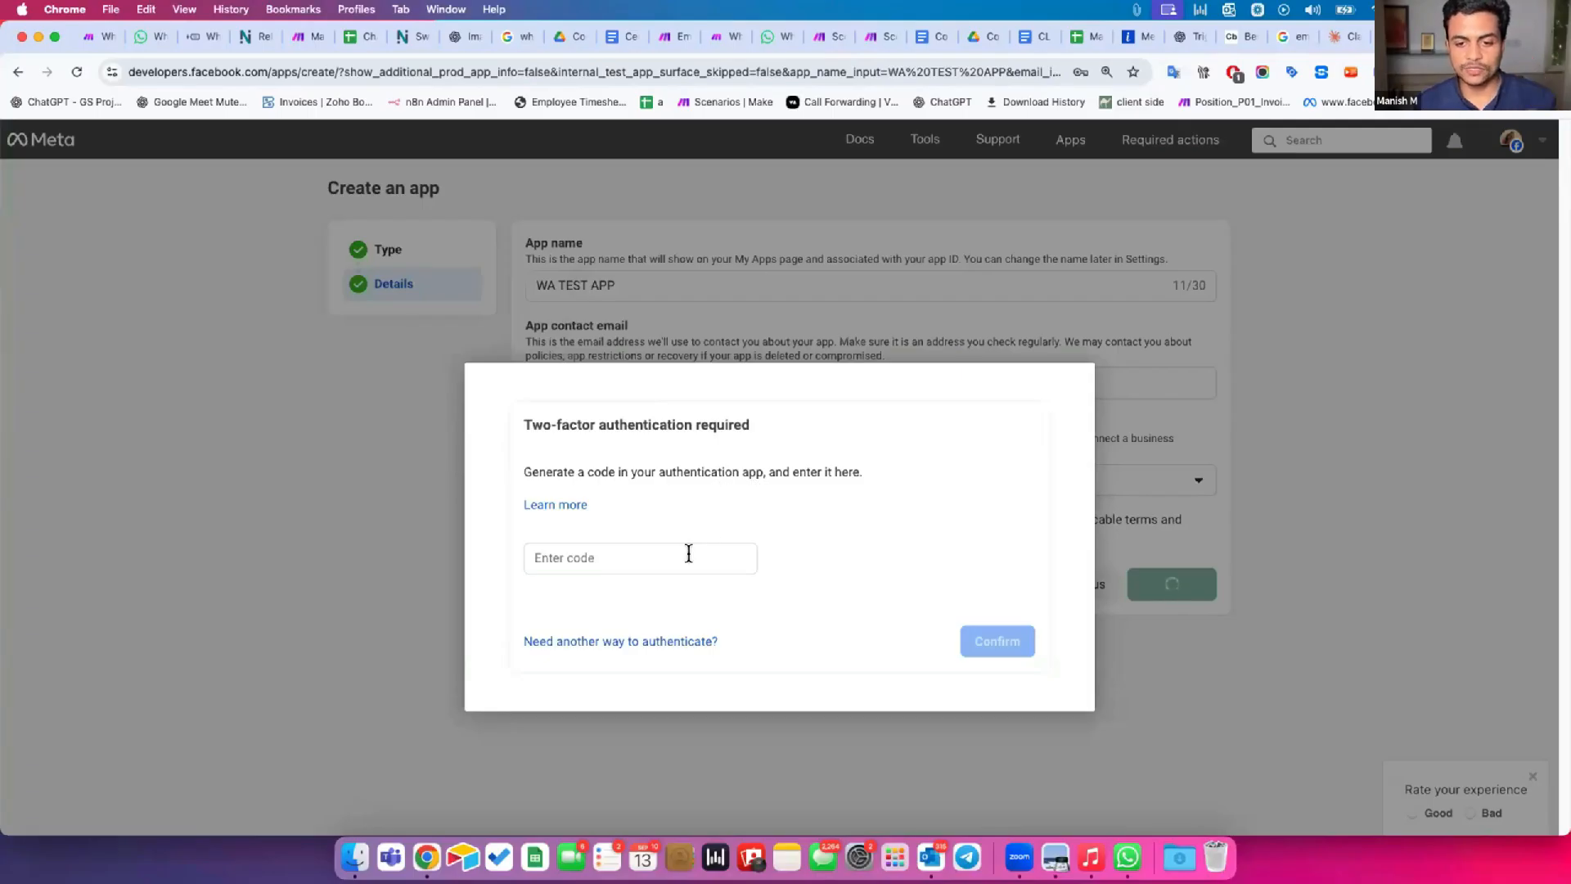
pyautogui.click(1045, 318)
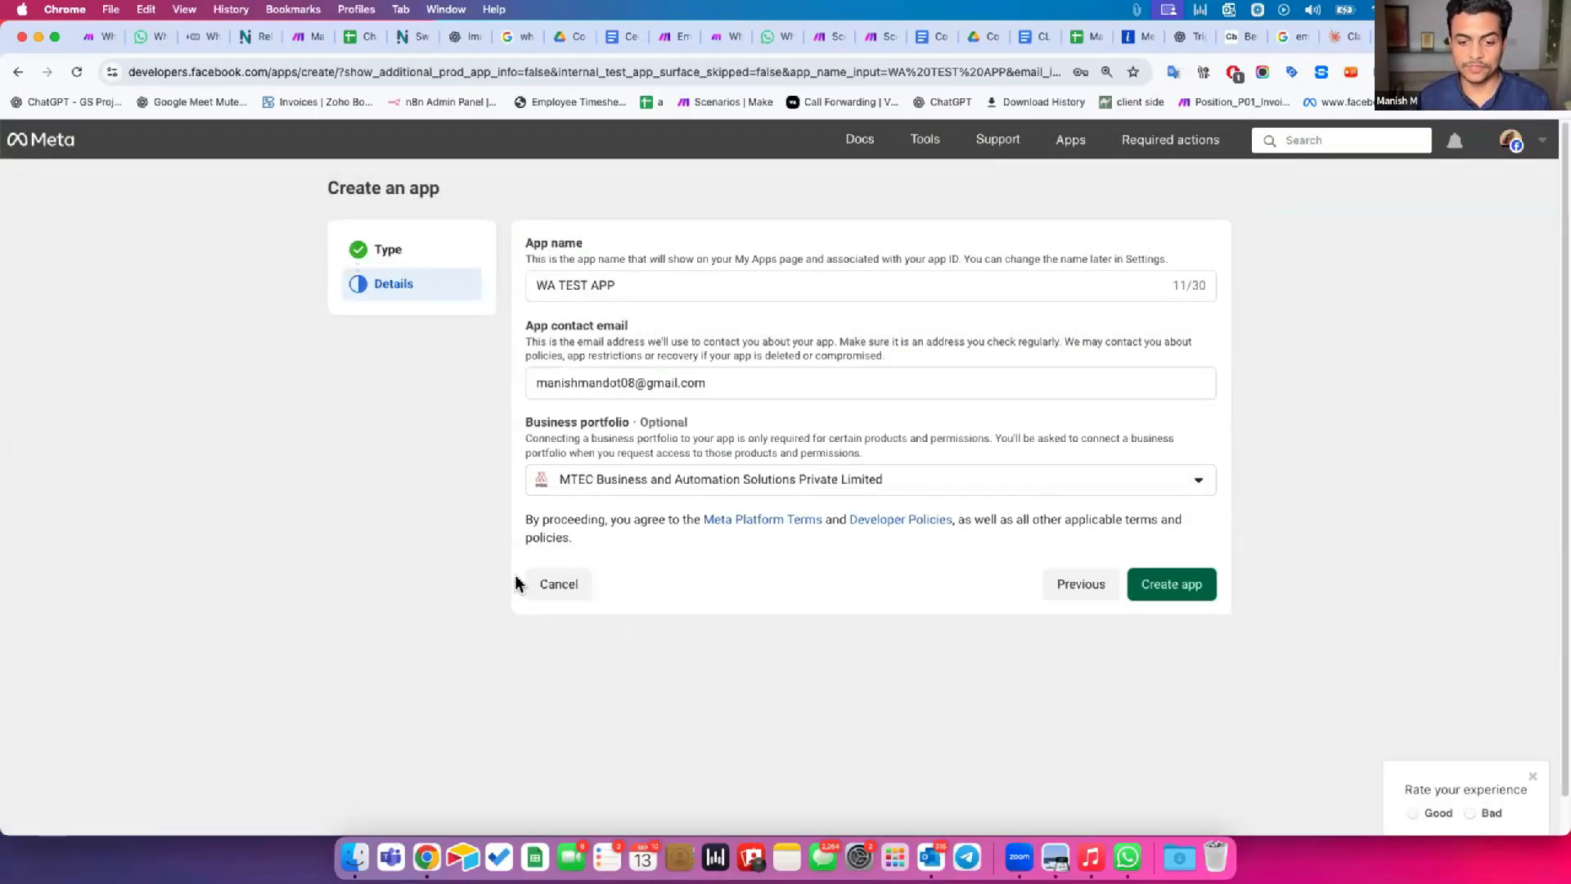
# Cancel the new app's creation and open the WhatsApp API setup of the existing WA Automation 22 Sep app.
pyautogui.click(561, 584)
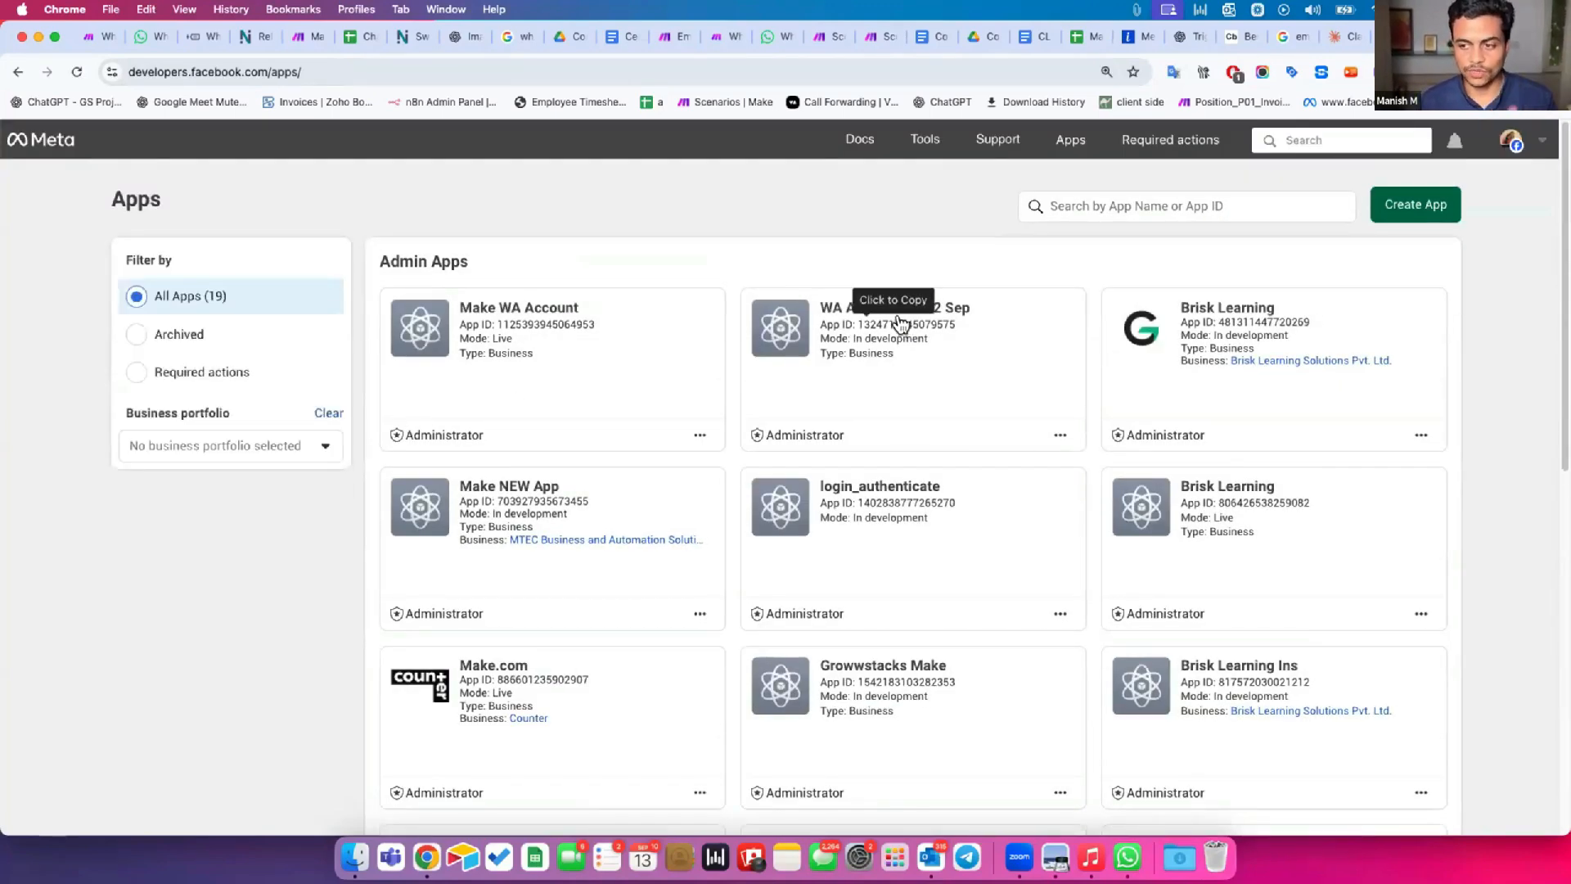
pyautogui.click(834, 303)
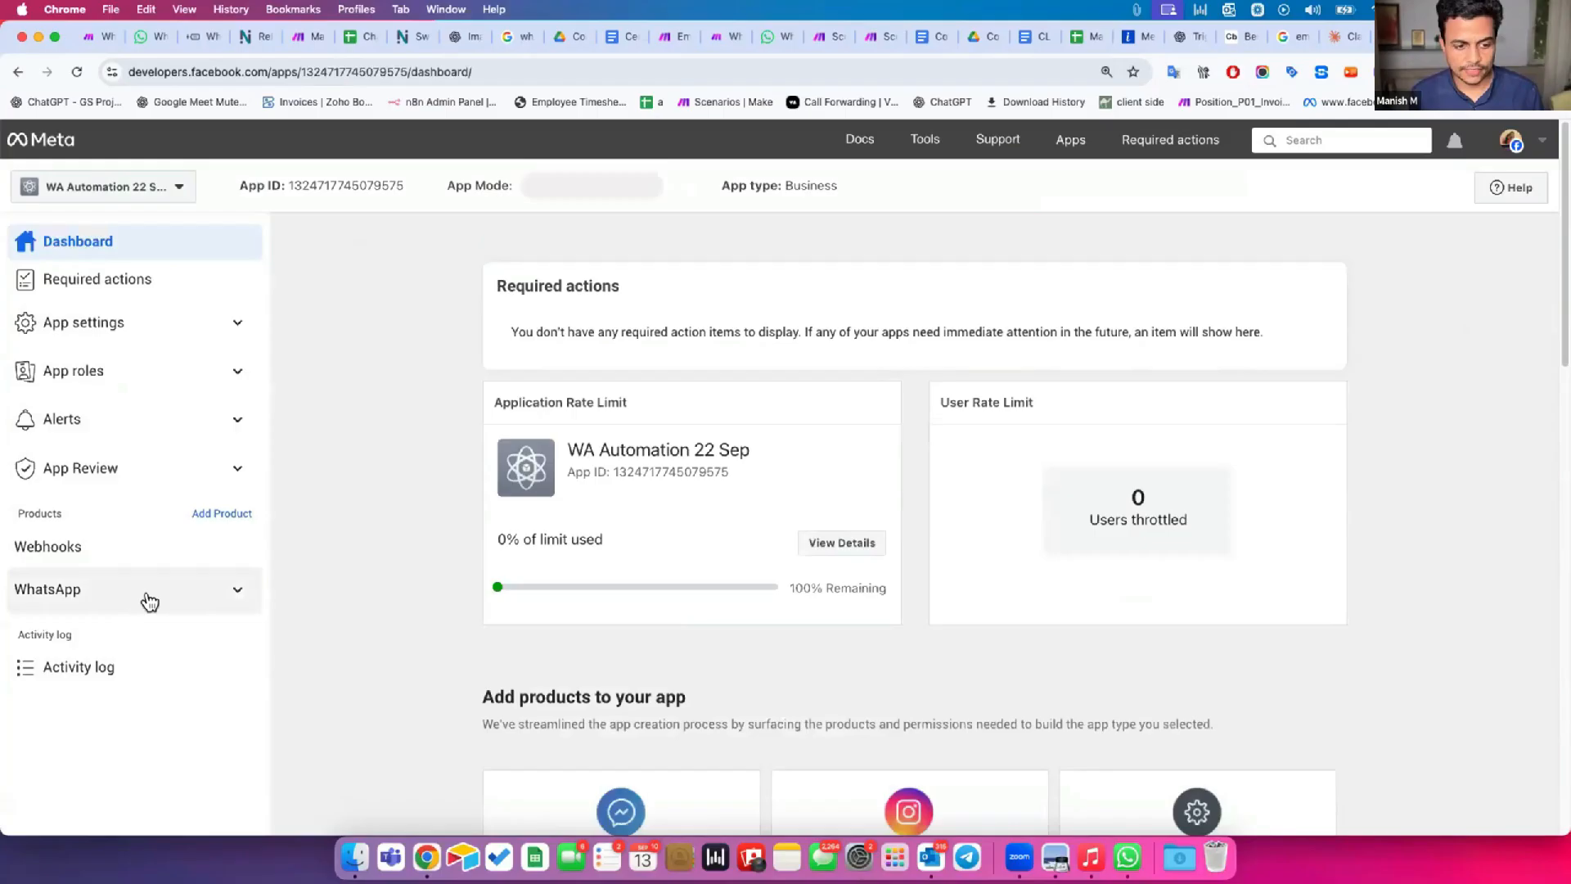
pyautogui.click(162, 600)
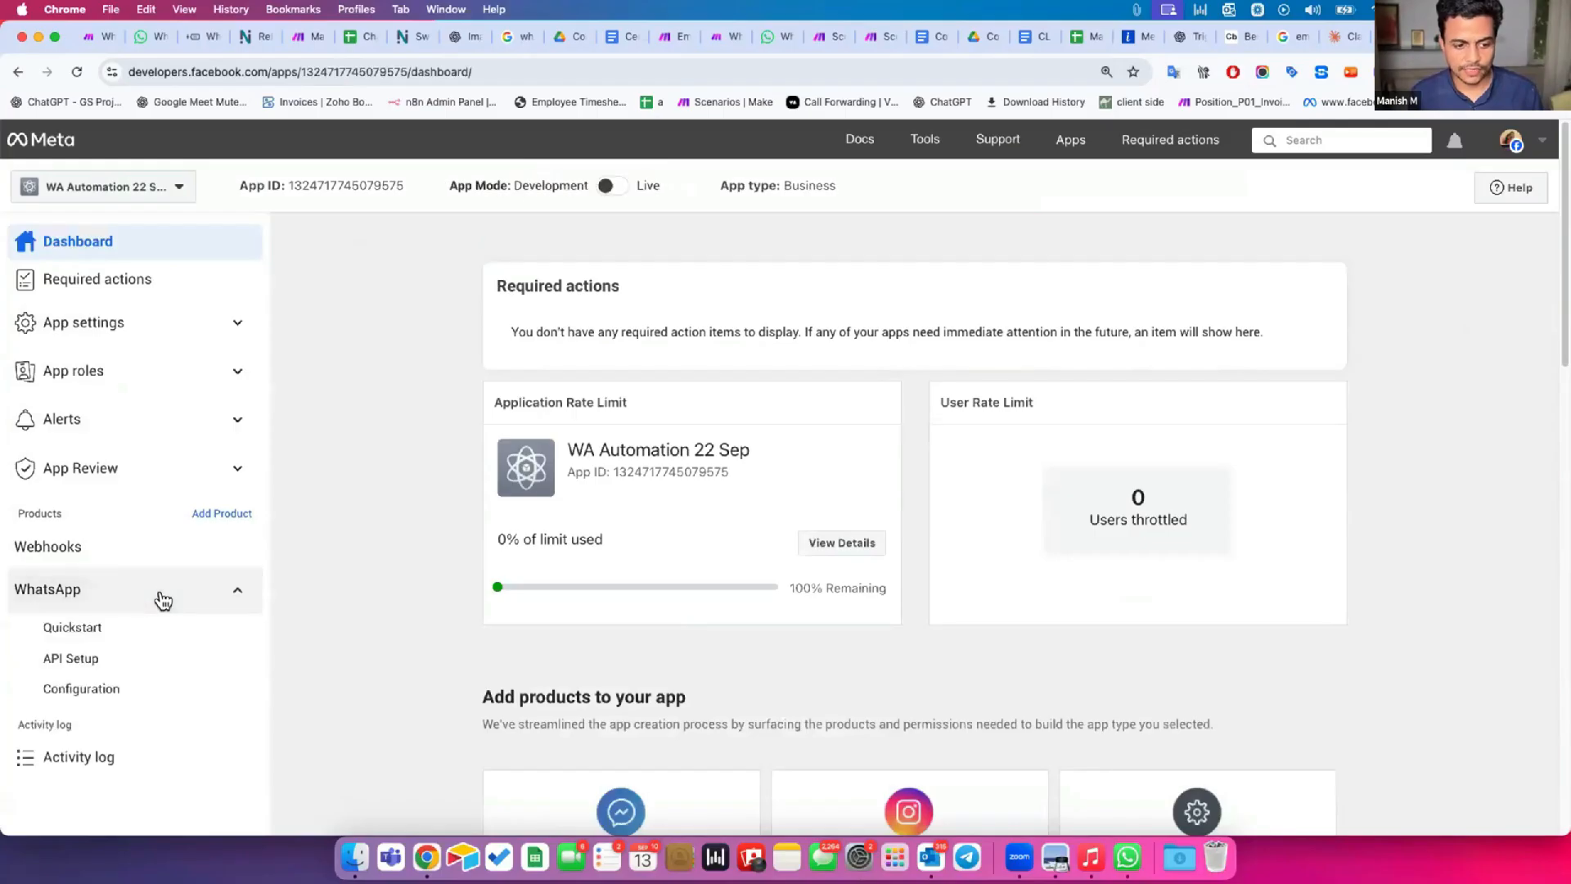
pyautogui.scroll(-1, 77, 655)
pyautogui.click(131, 665)
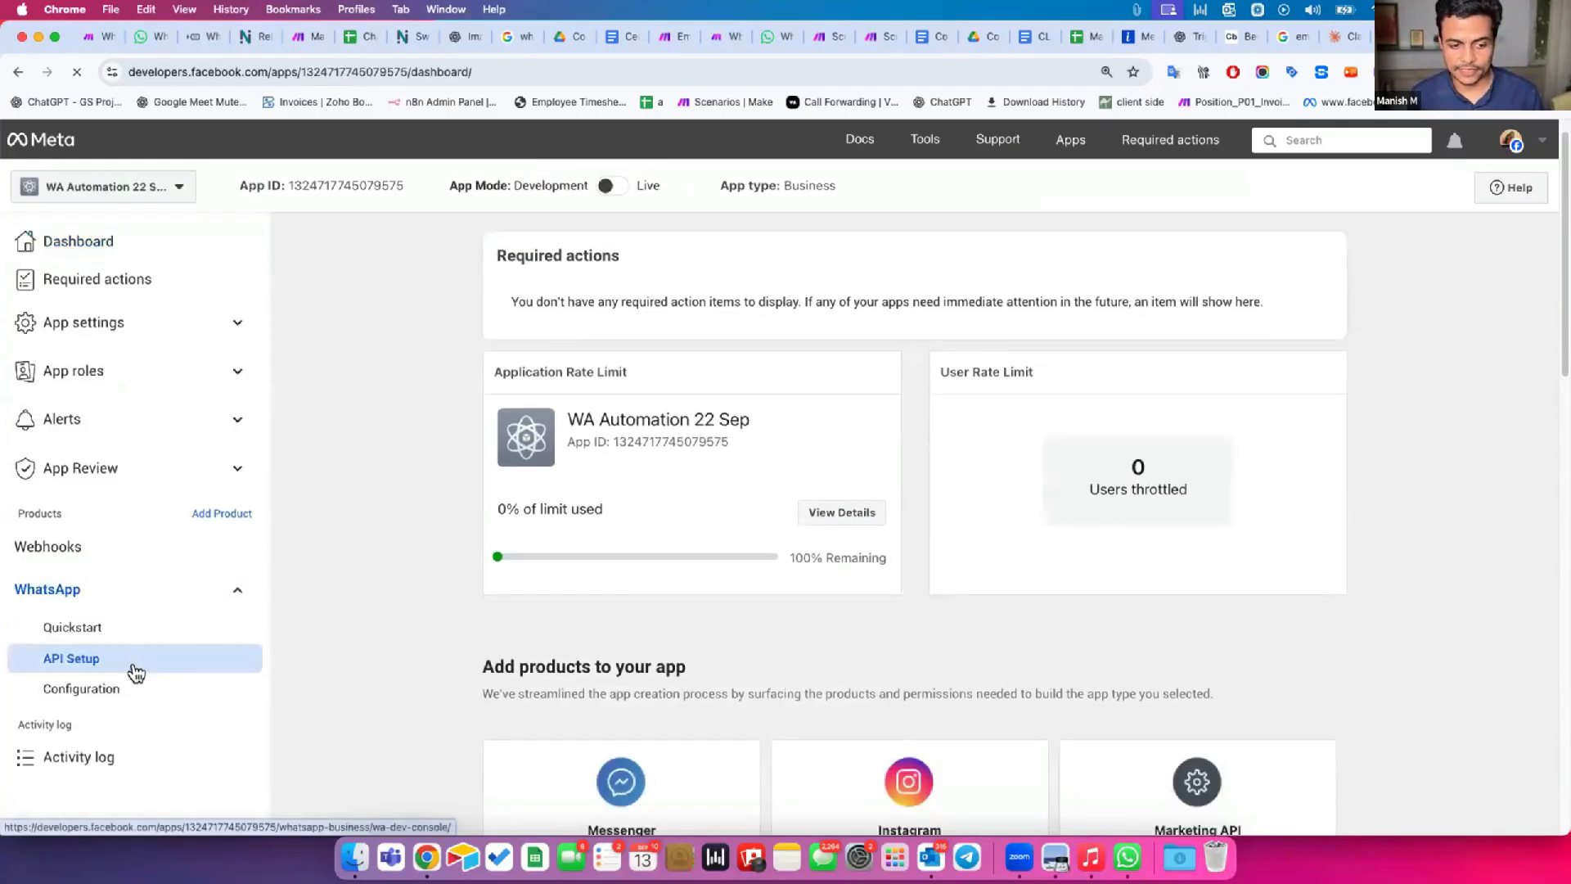
# Try to onboard to the WhatsApp Business Platform with The Grand Ivy Point portfolio, and open the app's WhatsApp configuration page.
pyautogui.scroll(-5, 614, 568)
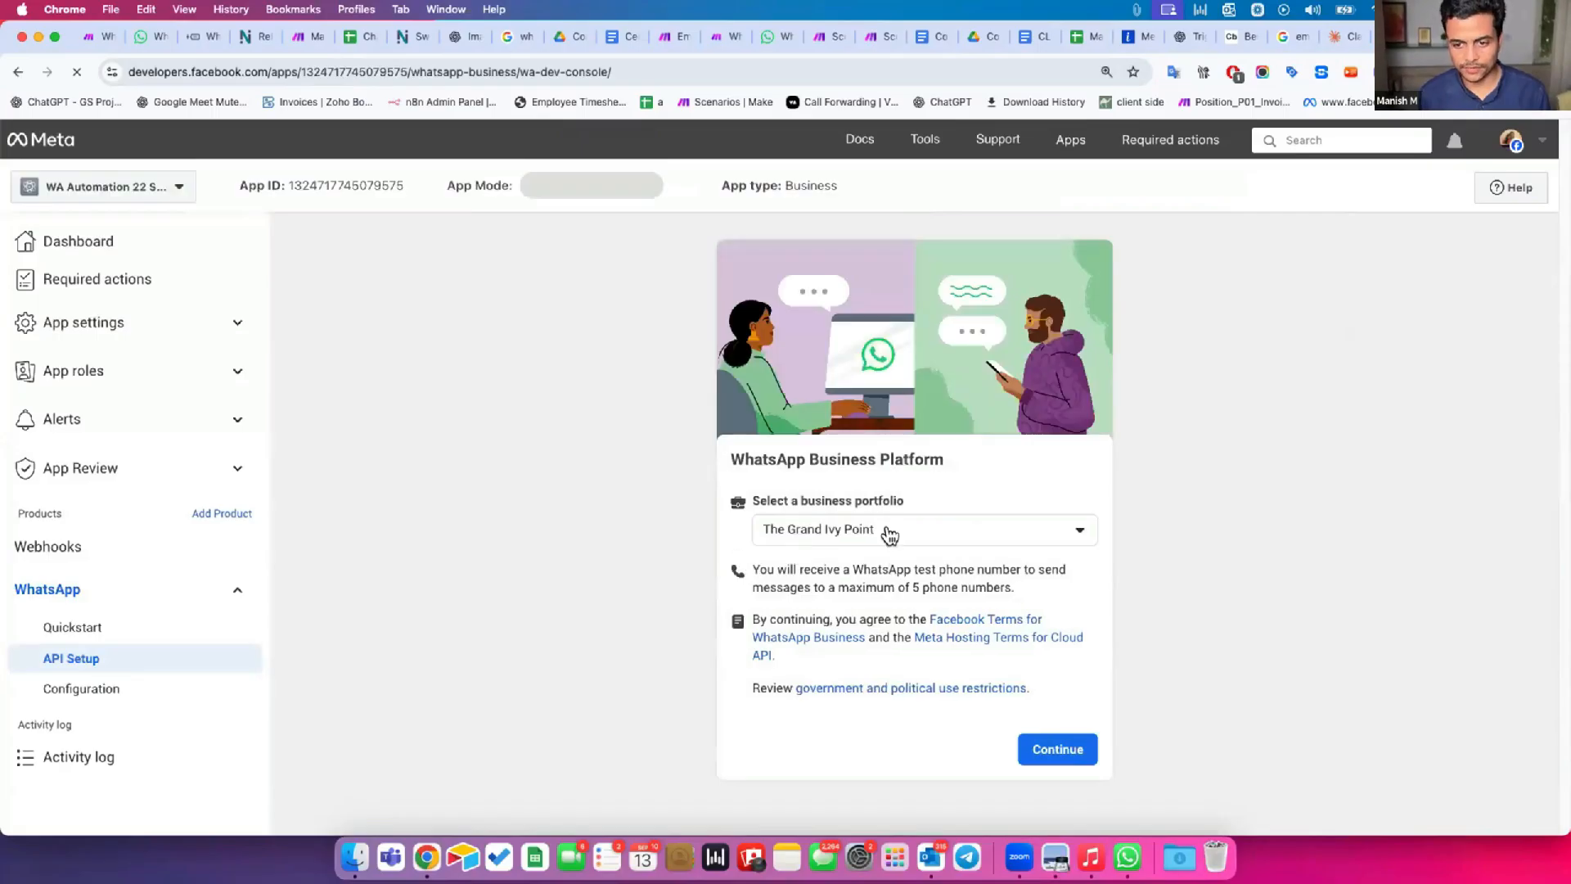
pyautogui.click(1058, 749)
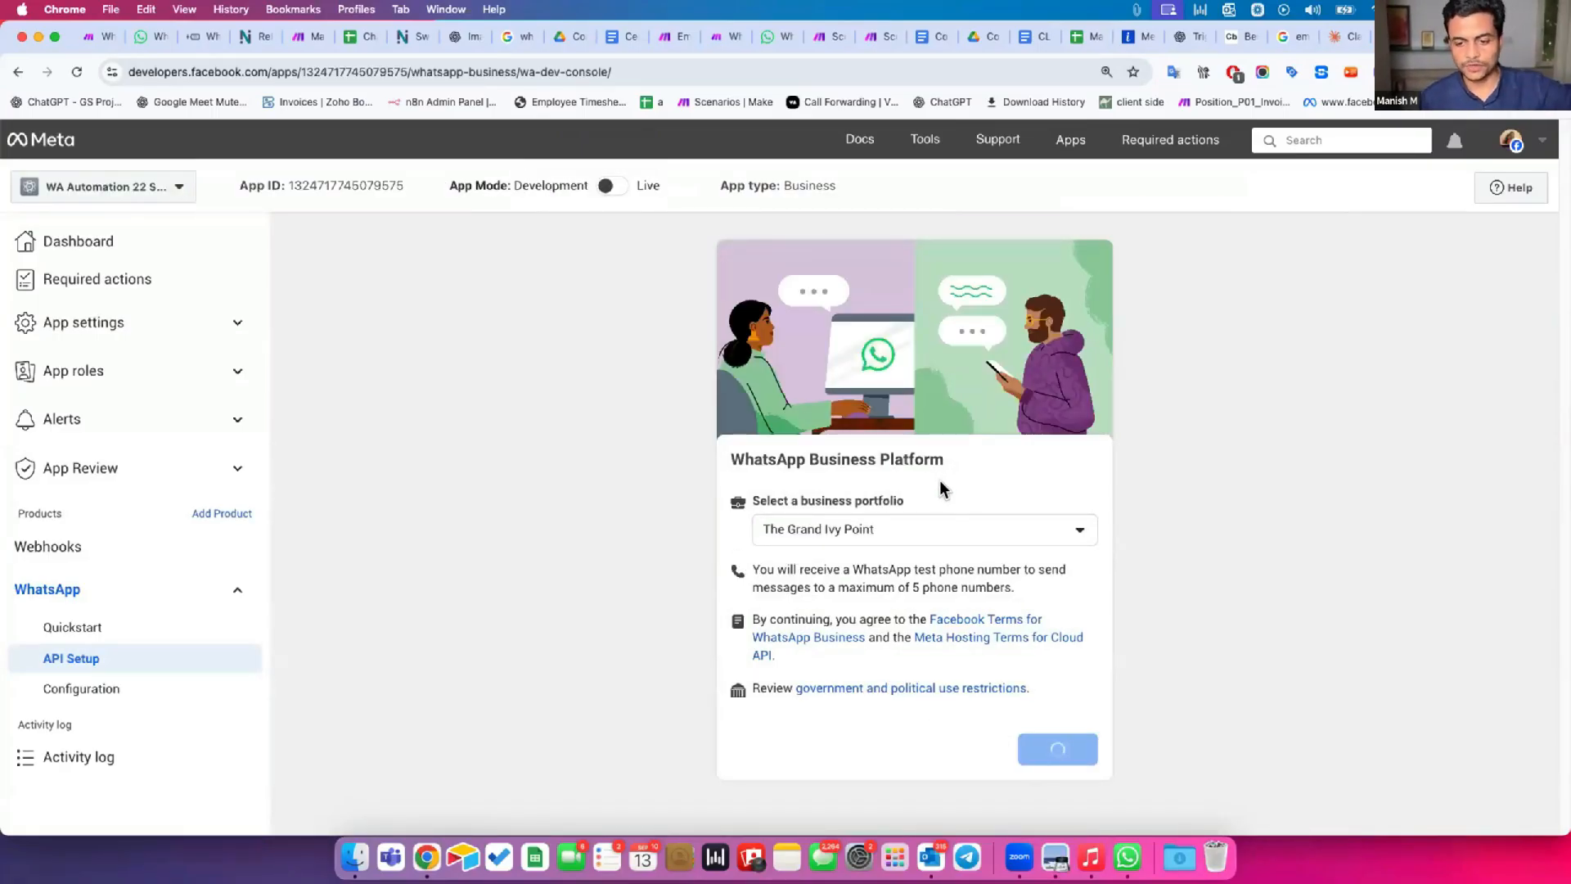
pyautogui.click(125, 684)
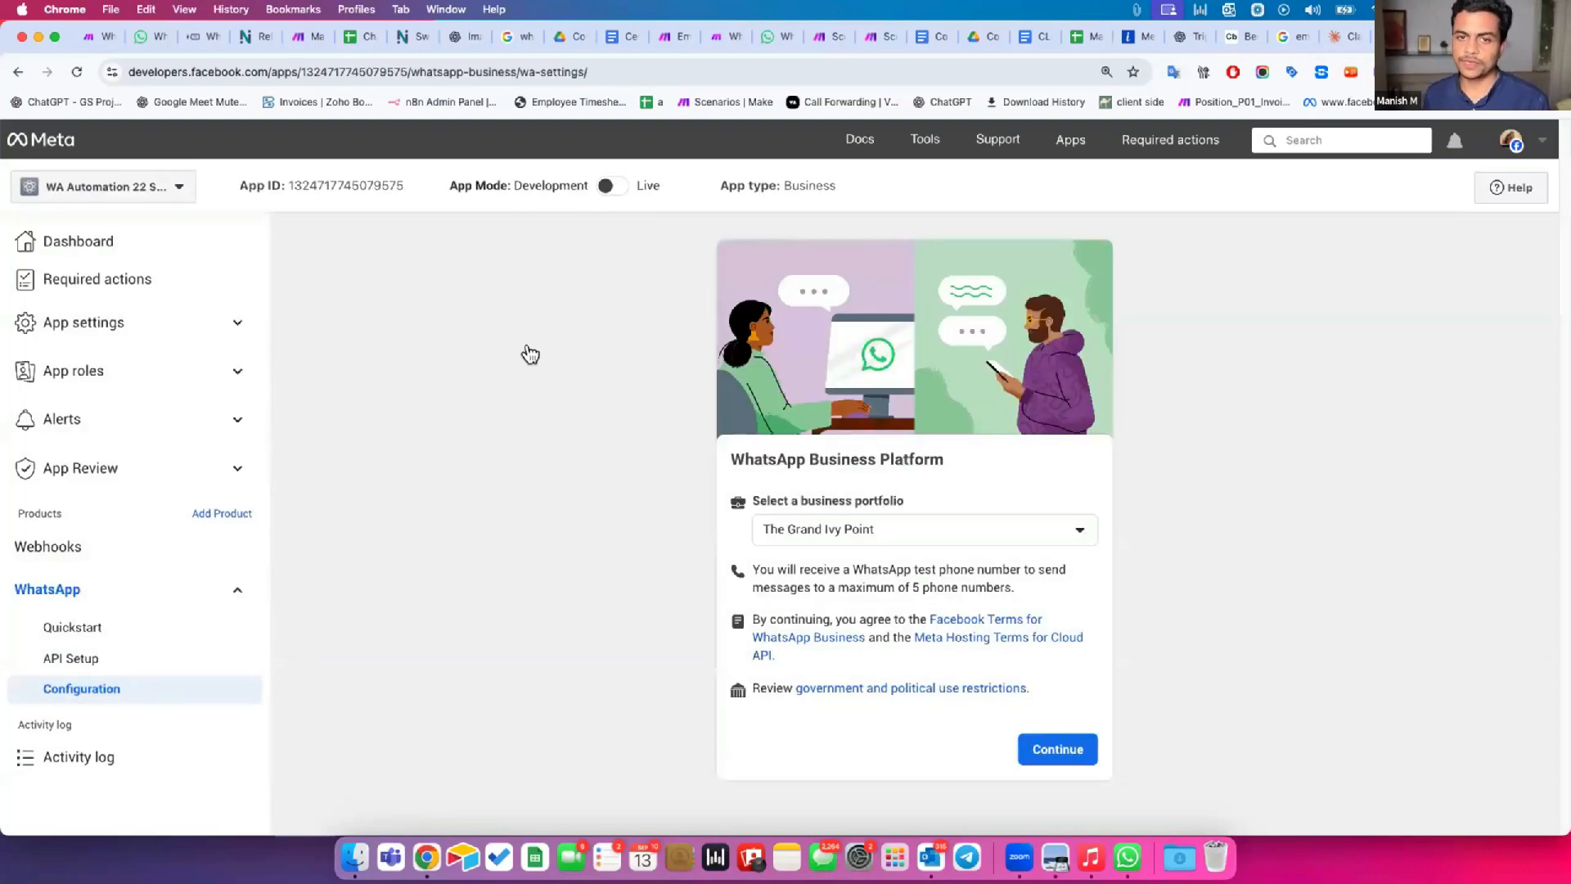
# Open the TimelinesAI website in a new browser tab and go to its pricing page.
pyautogui.click(1464, 37)
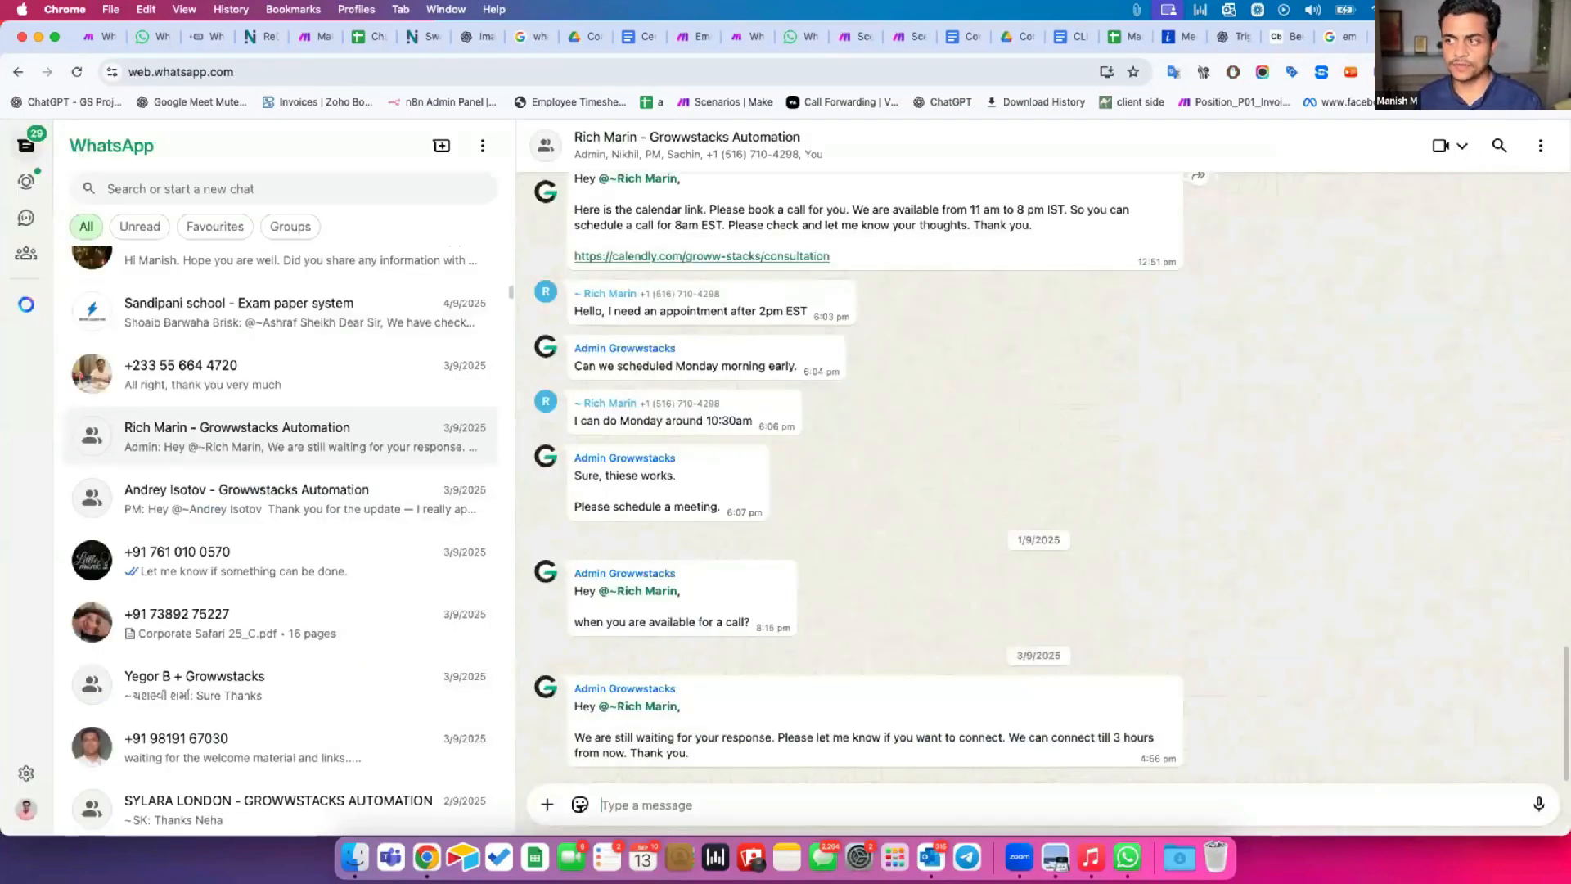
pyautogui.press('super+t')
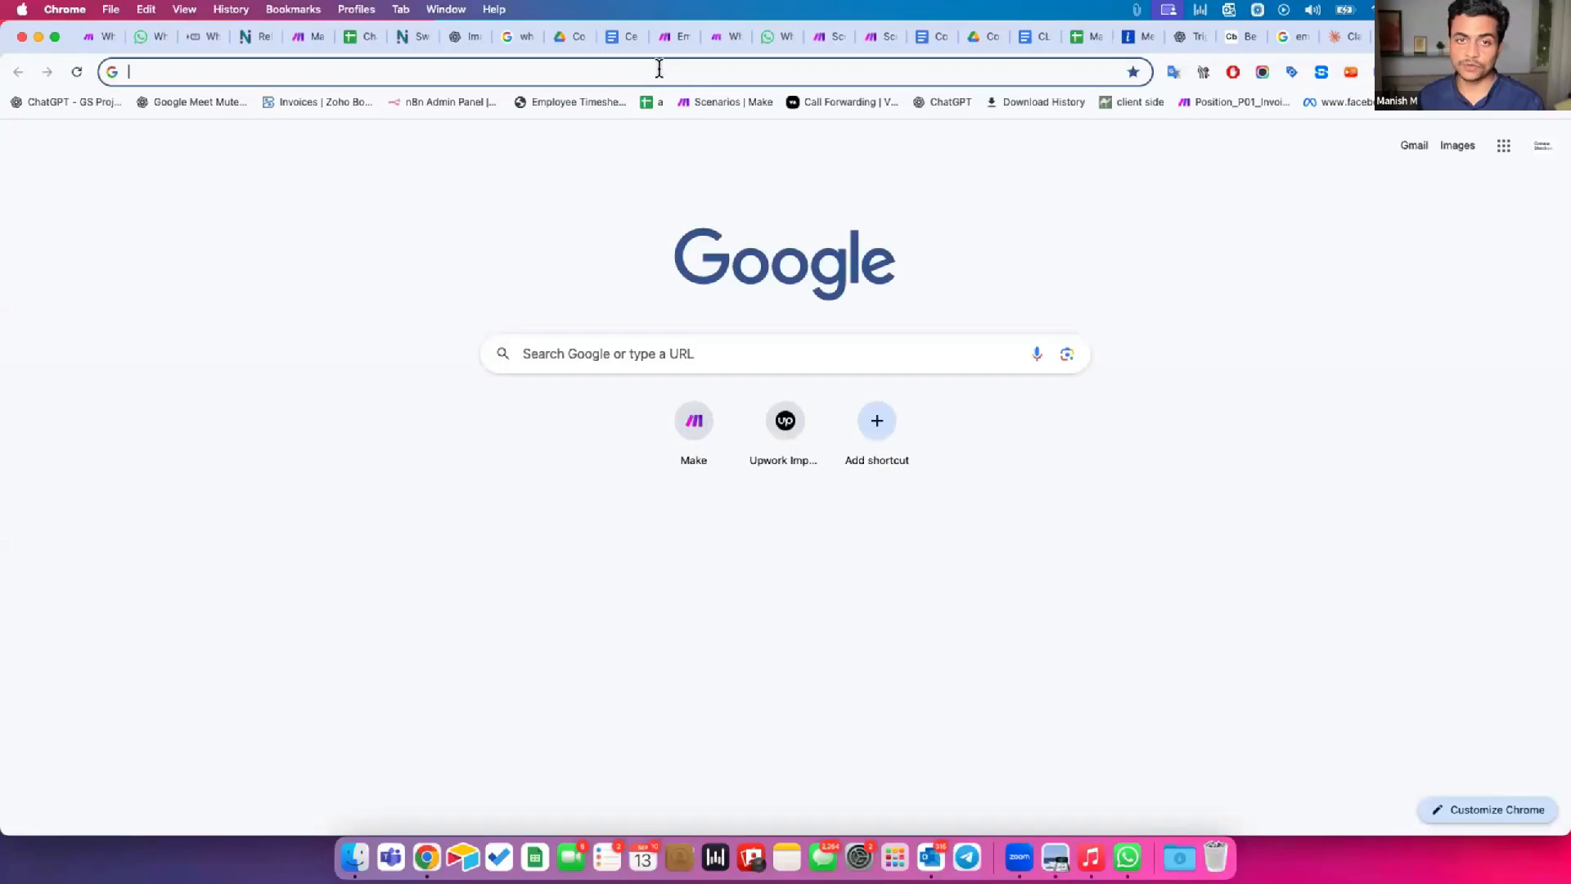
pyautogui.click(660, 72)
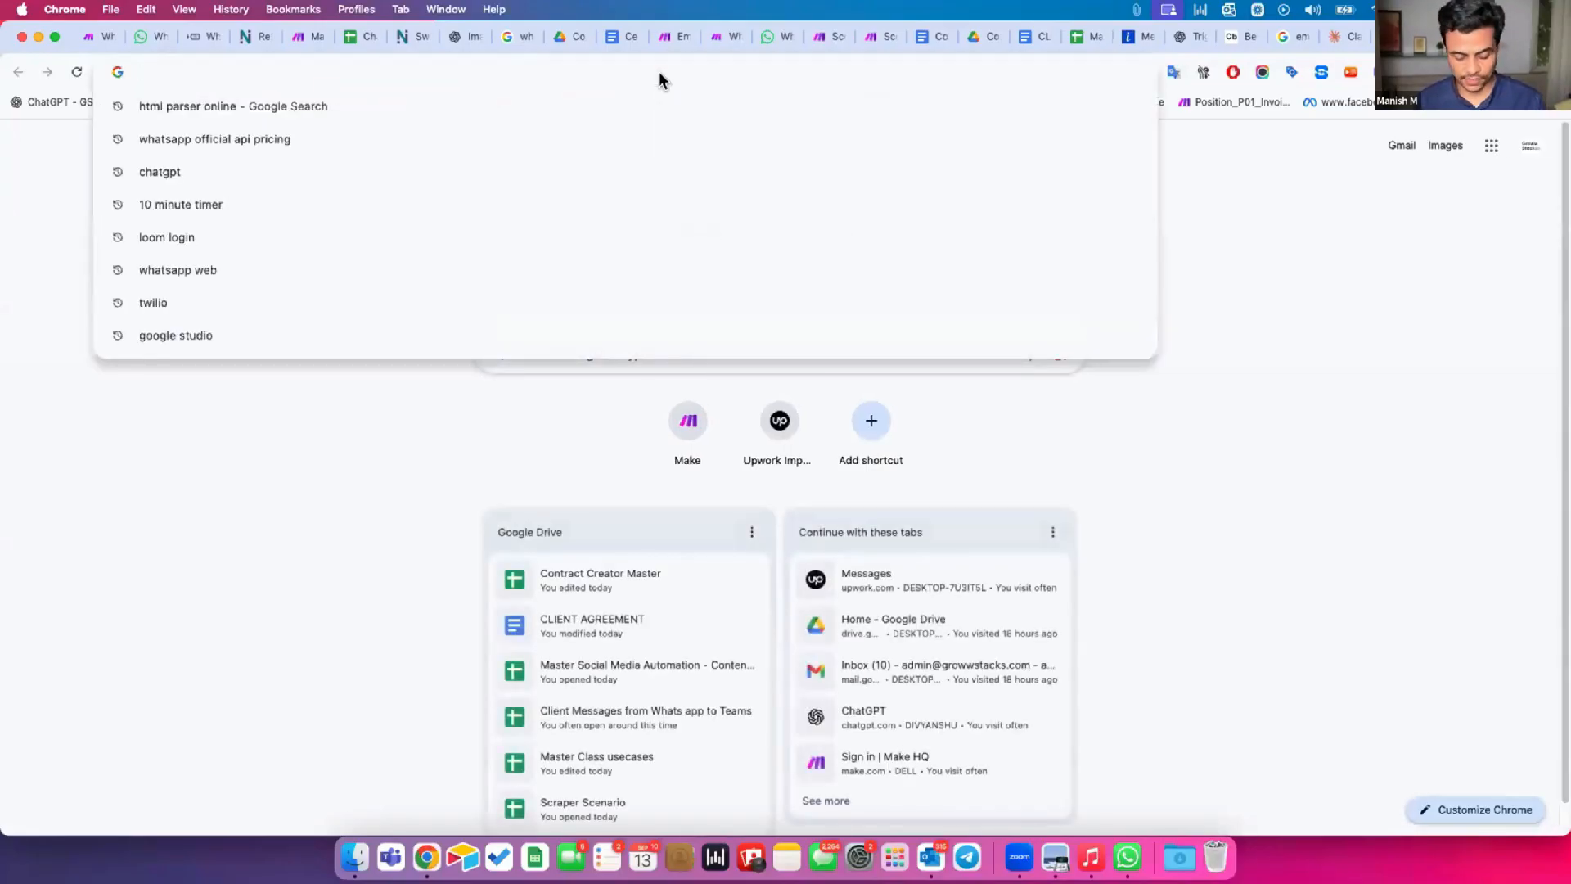
pyautogui.write('timelines')
pyautogui.press('Return')
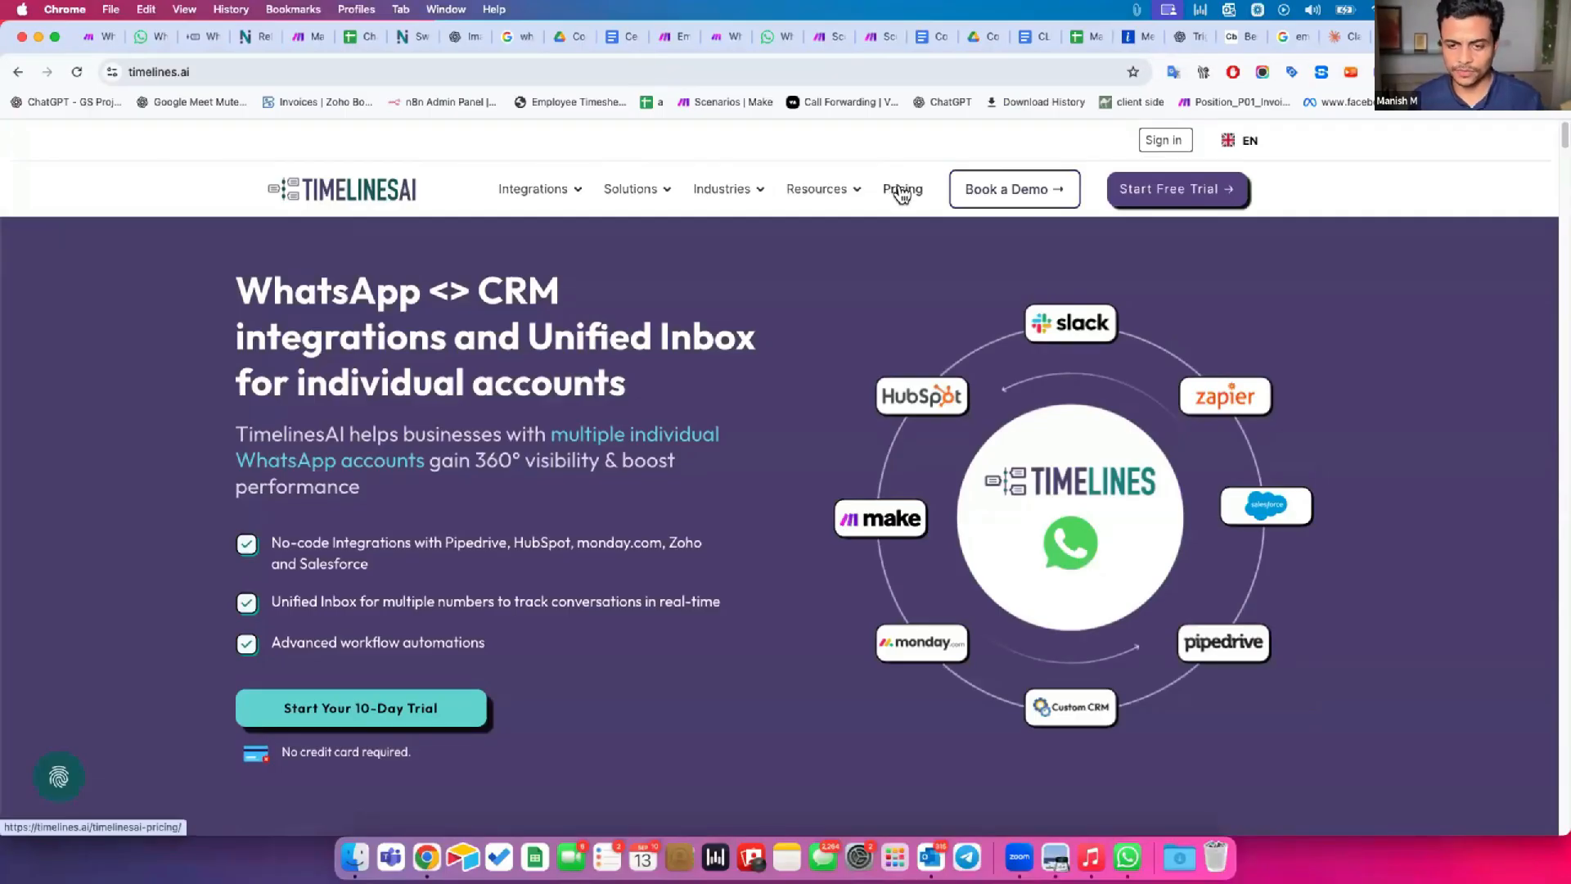
pyautogui.click(903, 193)
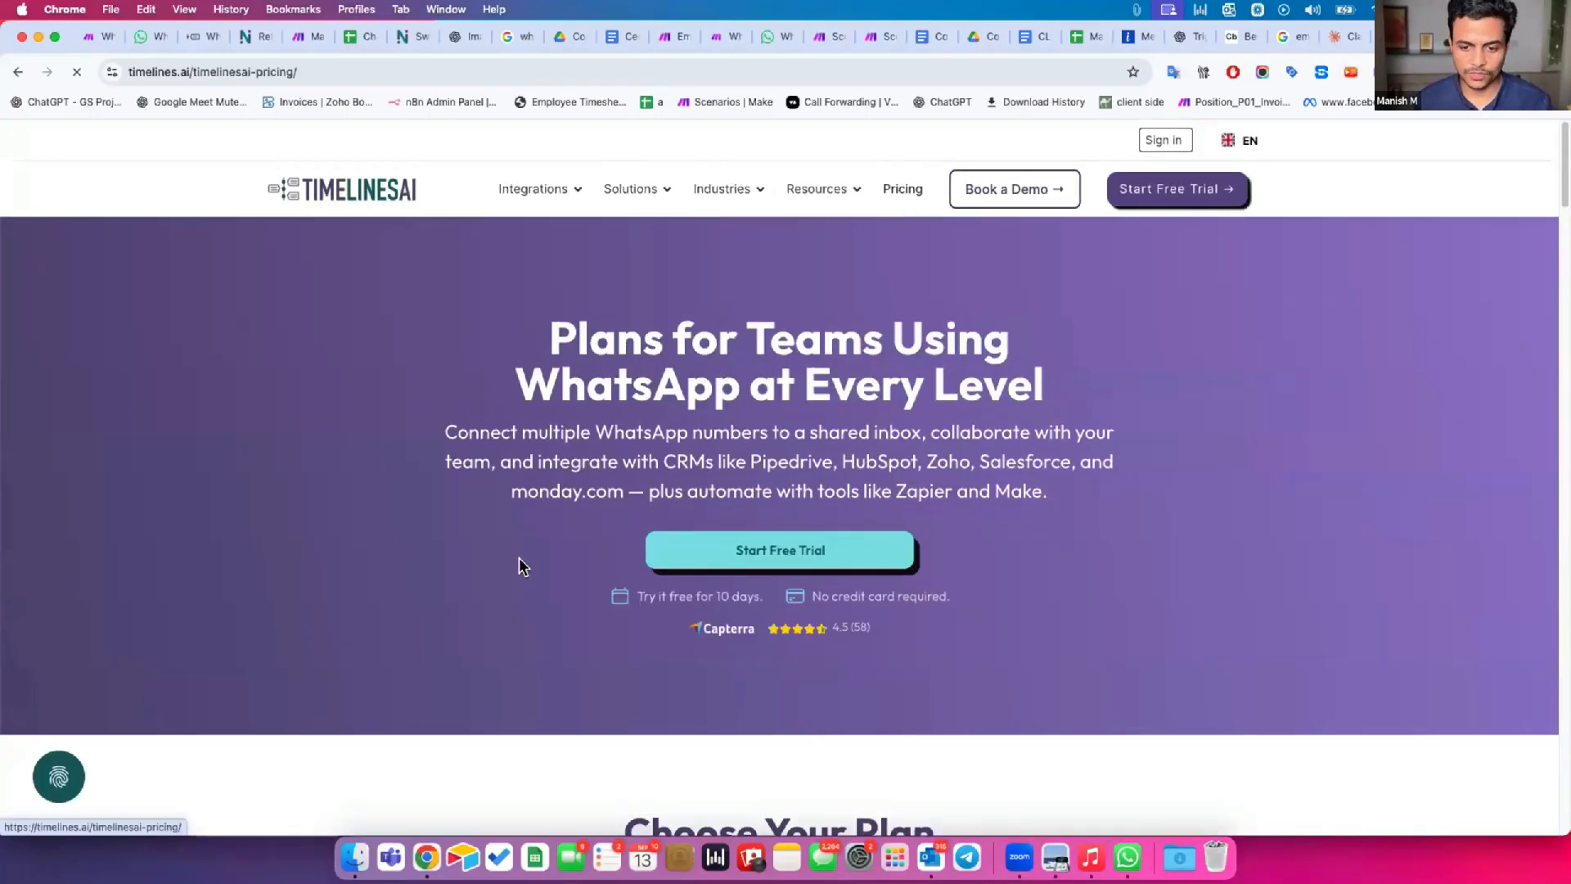
# Compare the monthly prices and features of TimelinesAI's CRM Integration, Shared Inbox and Mass Messaging & Automation plans.
pyautogui.scroll(-5, 519, 565)
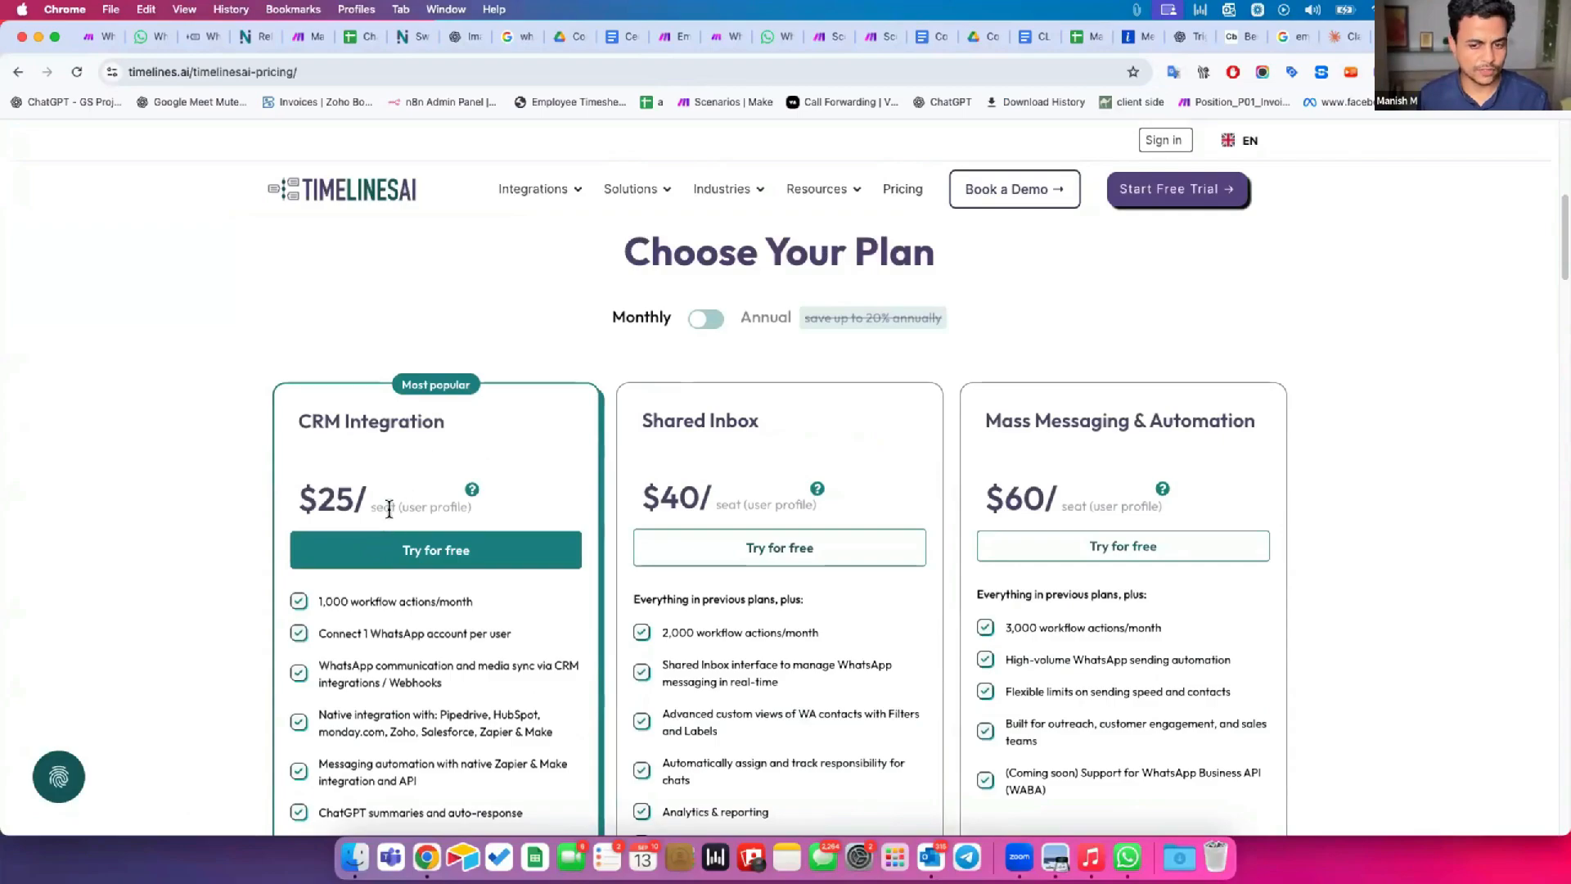
pyautogui.moveTo(319, 493); pyautogui.dragTo(190, 482)
pyautogui.click(400, 496)
pyautogui.click(323, 472)
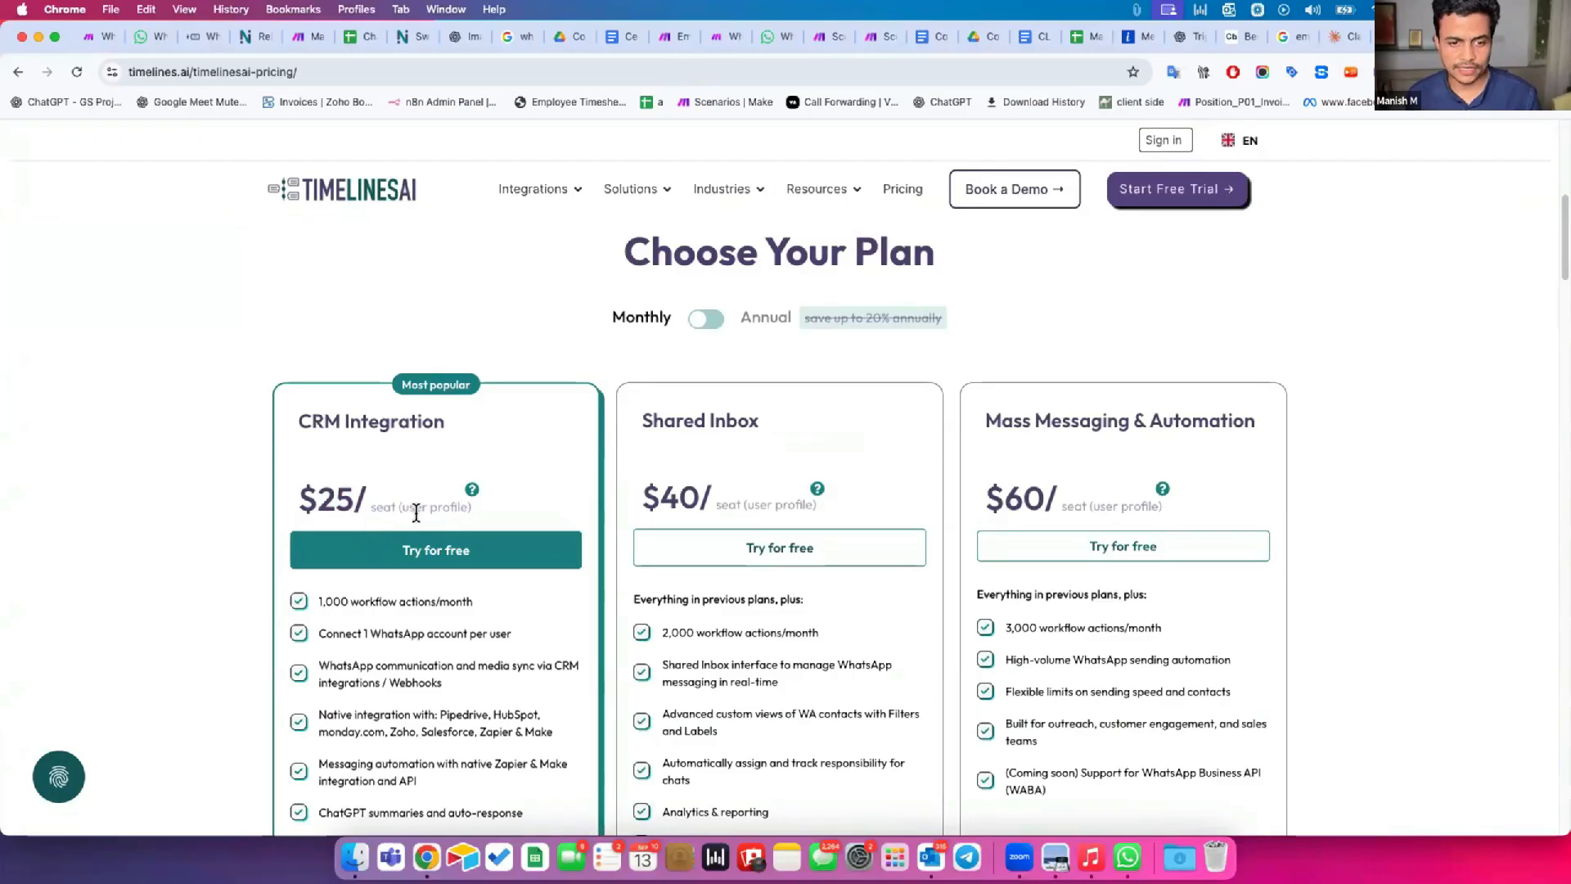
pyautogui.scroll(6, 416, 512)
pyautogui.scroll(-20, 430, 533)
pyautogui.scroll(-5, 439, 547)
pyautogui.scroll(3, 453, 548)
pyautogui.scroll(5, 475, 545)
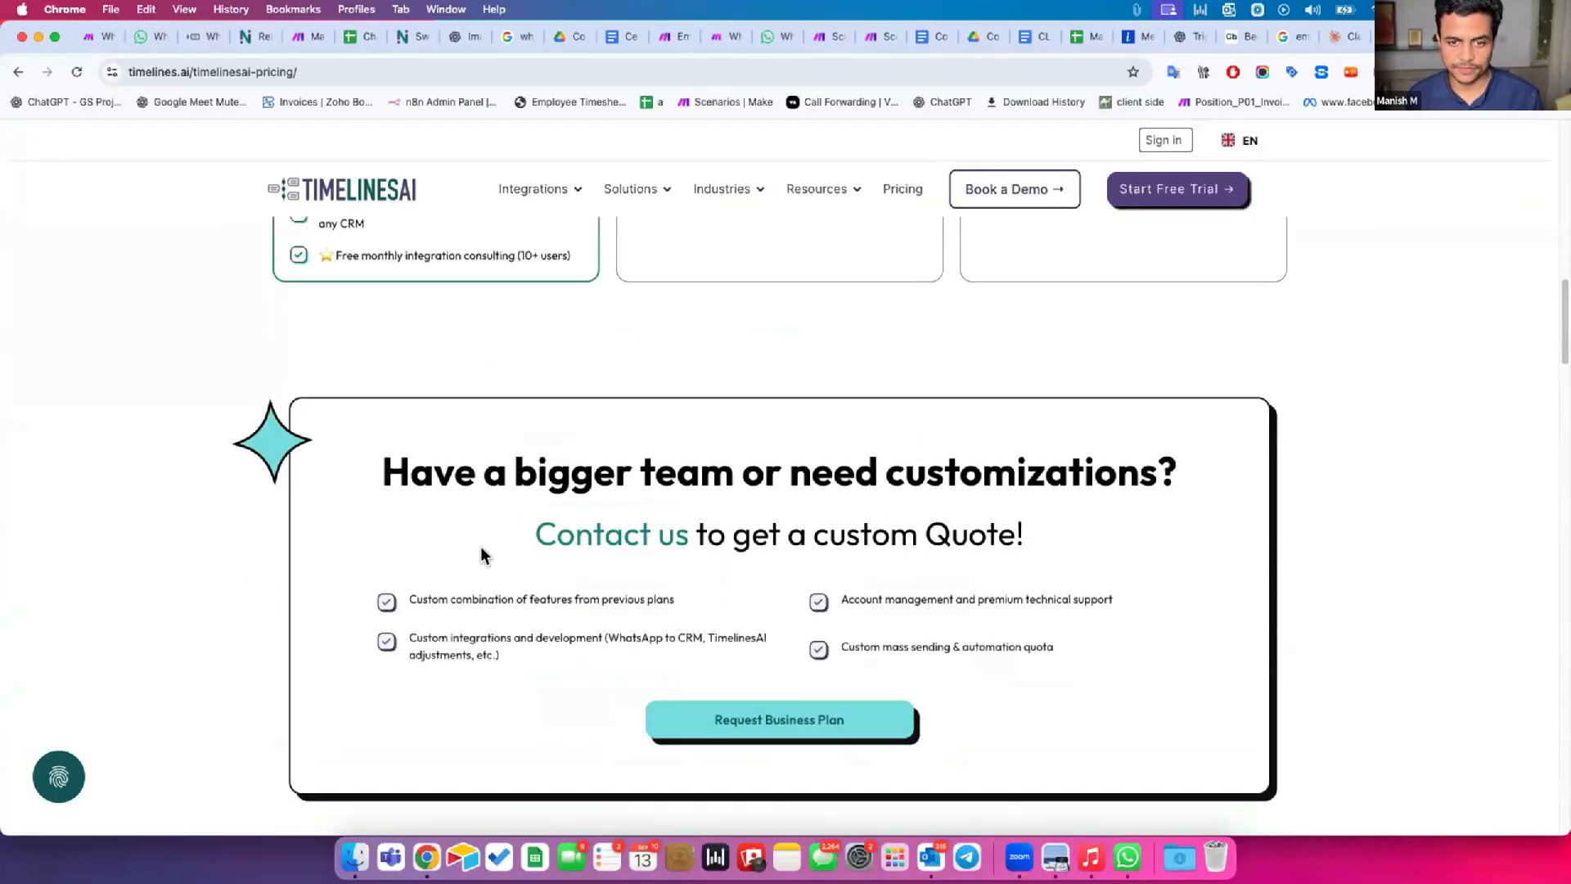
pyautogui.scroll(-20, 481, 555)
pyautogui.scroll(20, 267, 518)
pyautogui.scroll(1, 391, 511)
pyautogui.scroll(-8, 371, 603)
pyautogui.scroll(2, 348, 339)
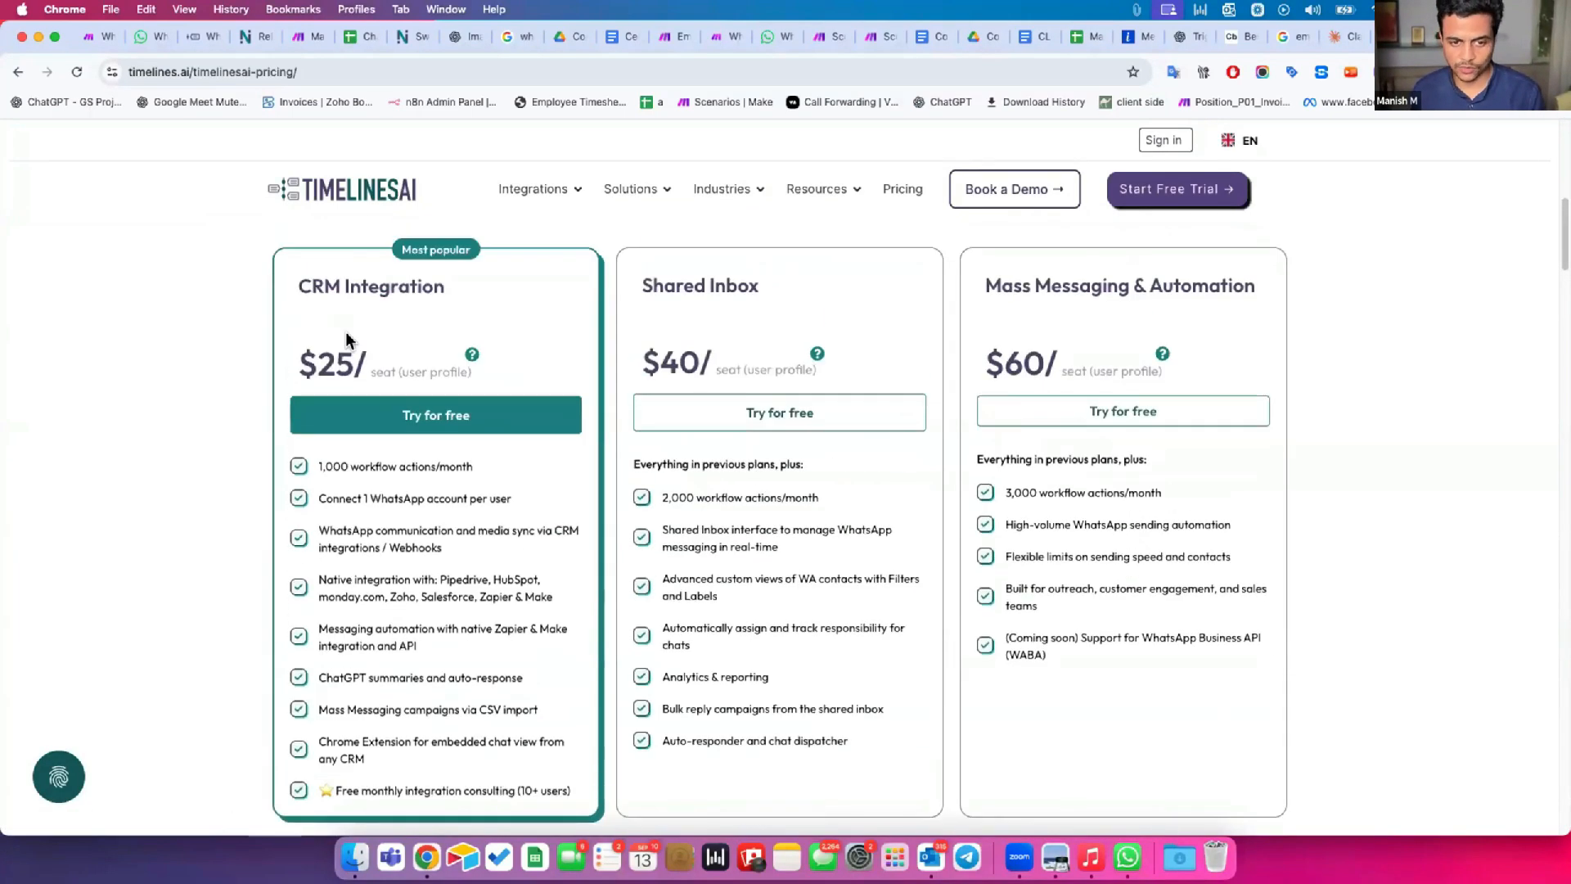
# Review the WhatsApp account connected to the TimelinesAI workspace, highlighting its phone number in the current account details.
pyautogui.click(247, 37)
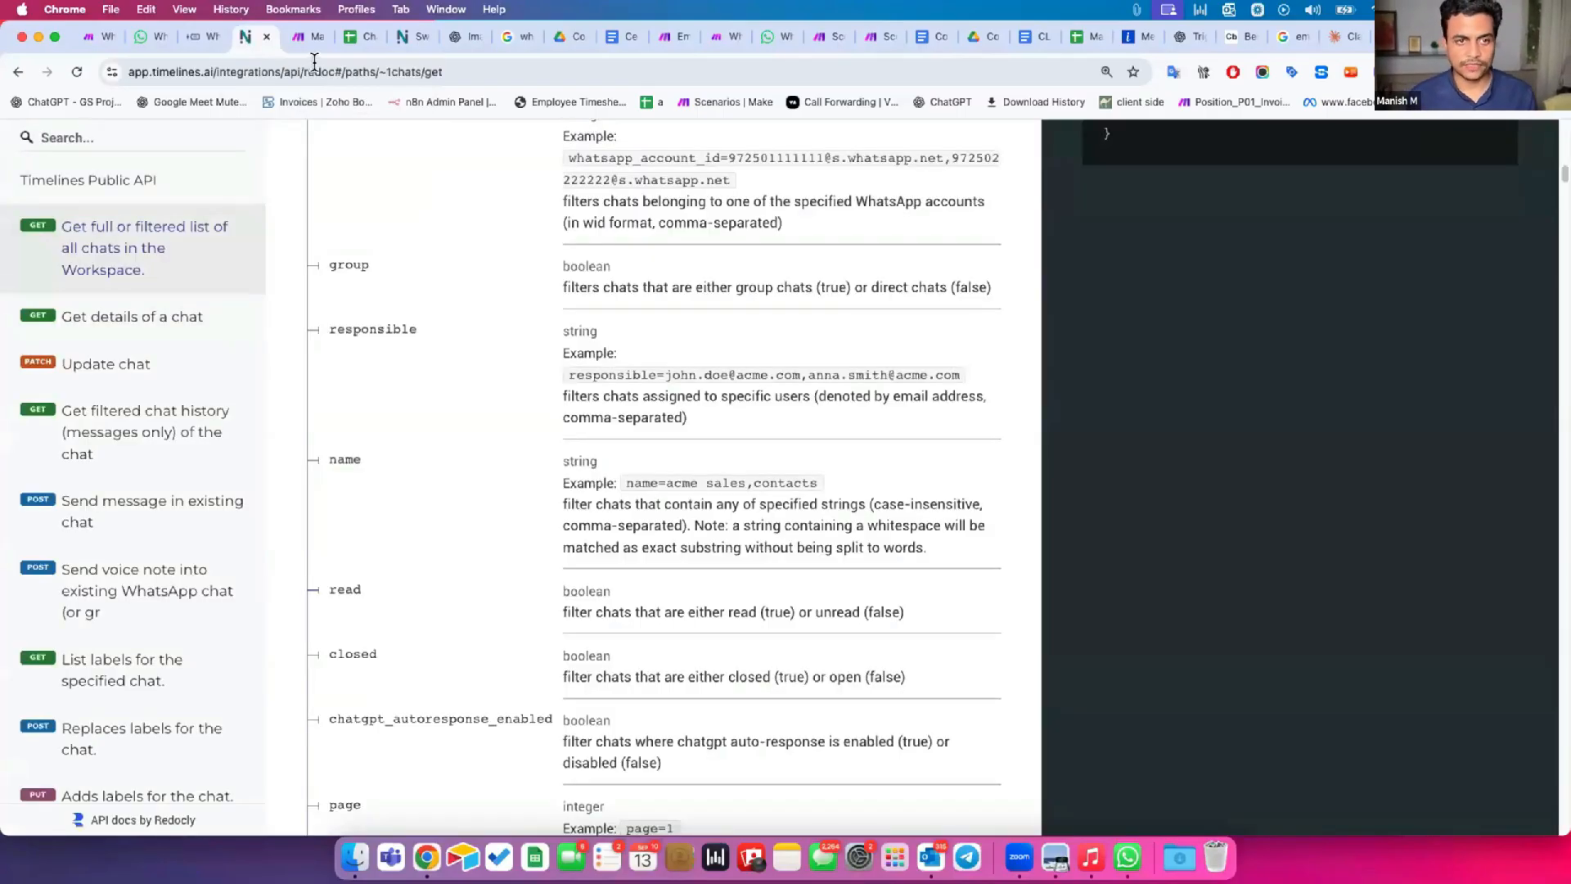
pyautogui.click(195, 37)
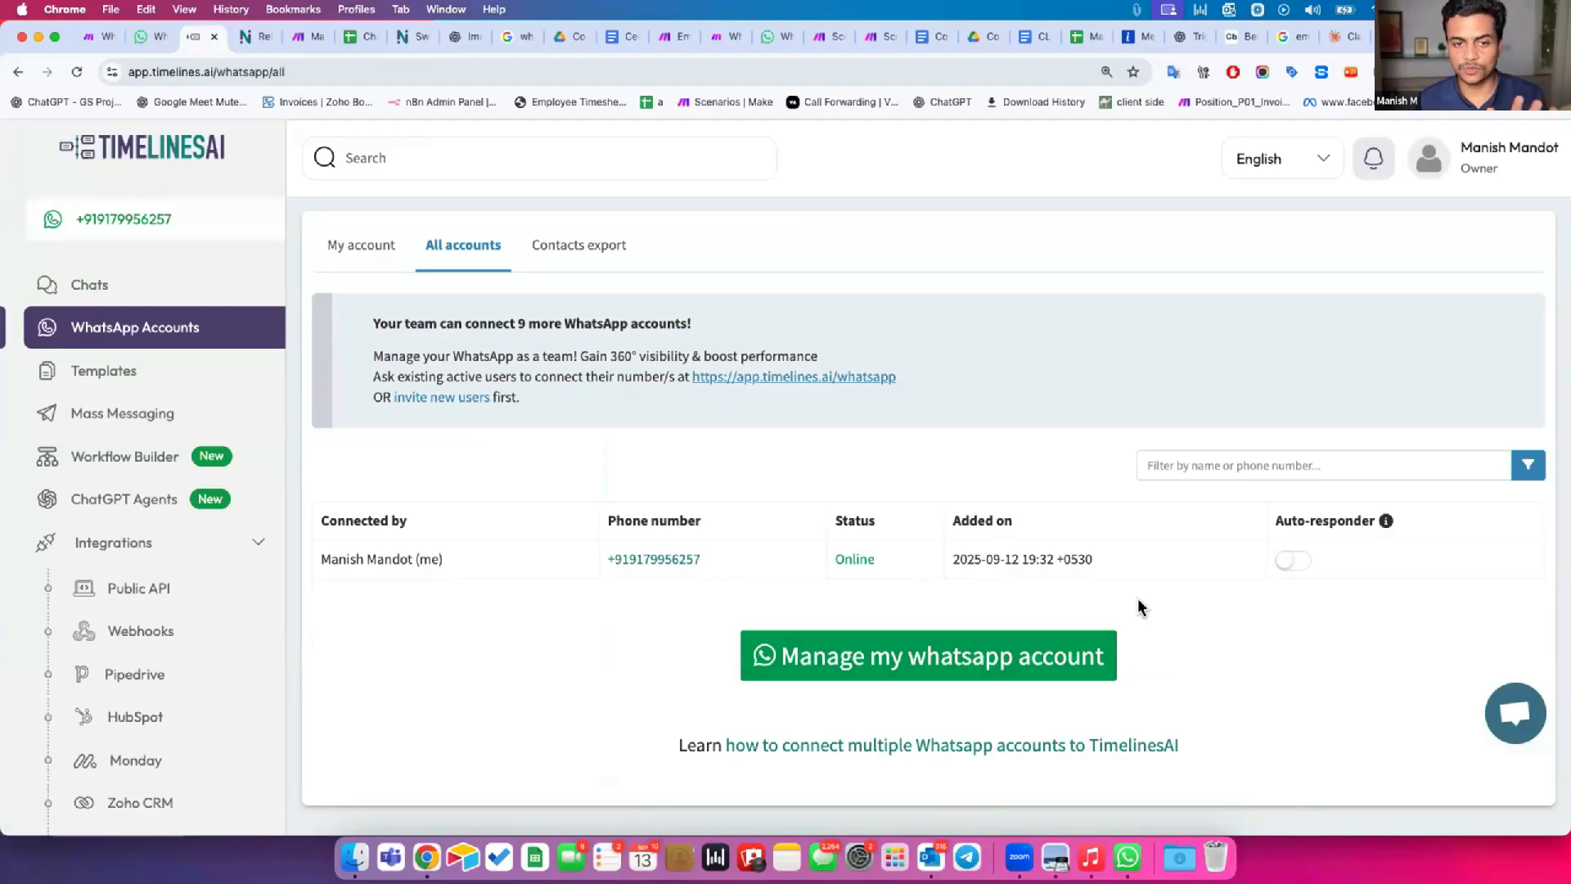
pyautogui.click(366, 245)
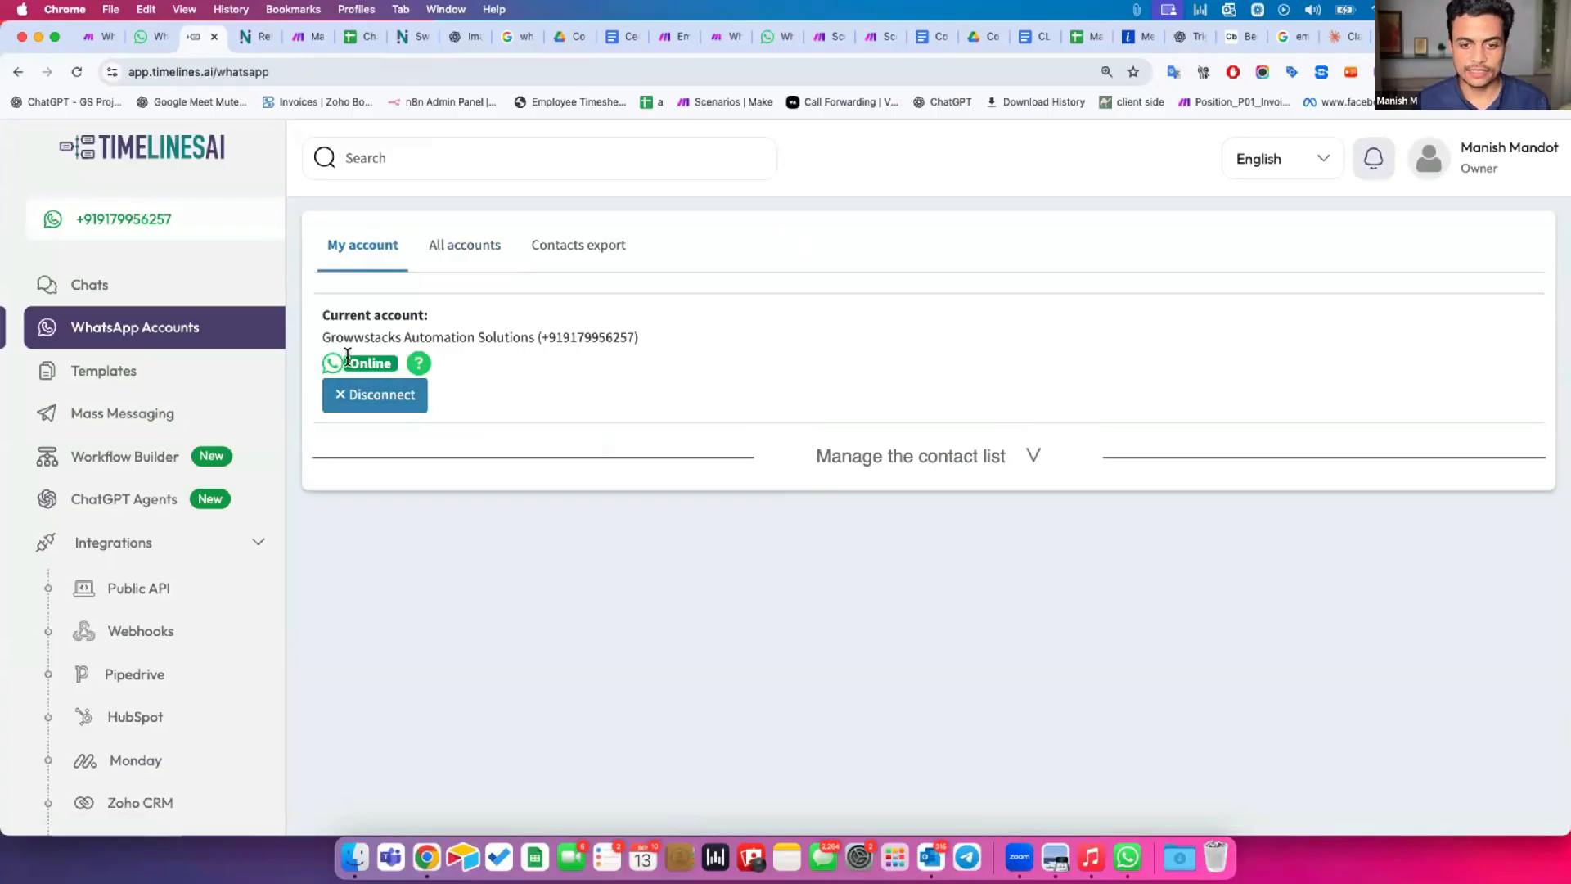
pyautogui.moveTo(504, 336); pyautogui.dragTo(665, 336)
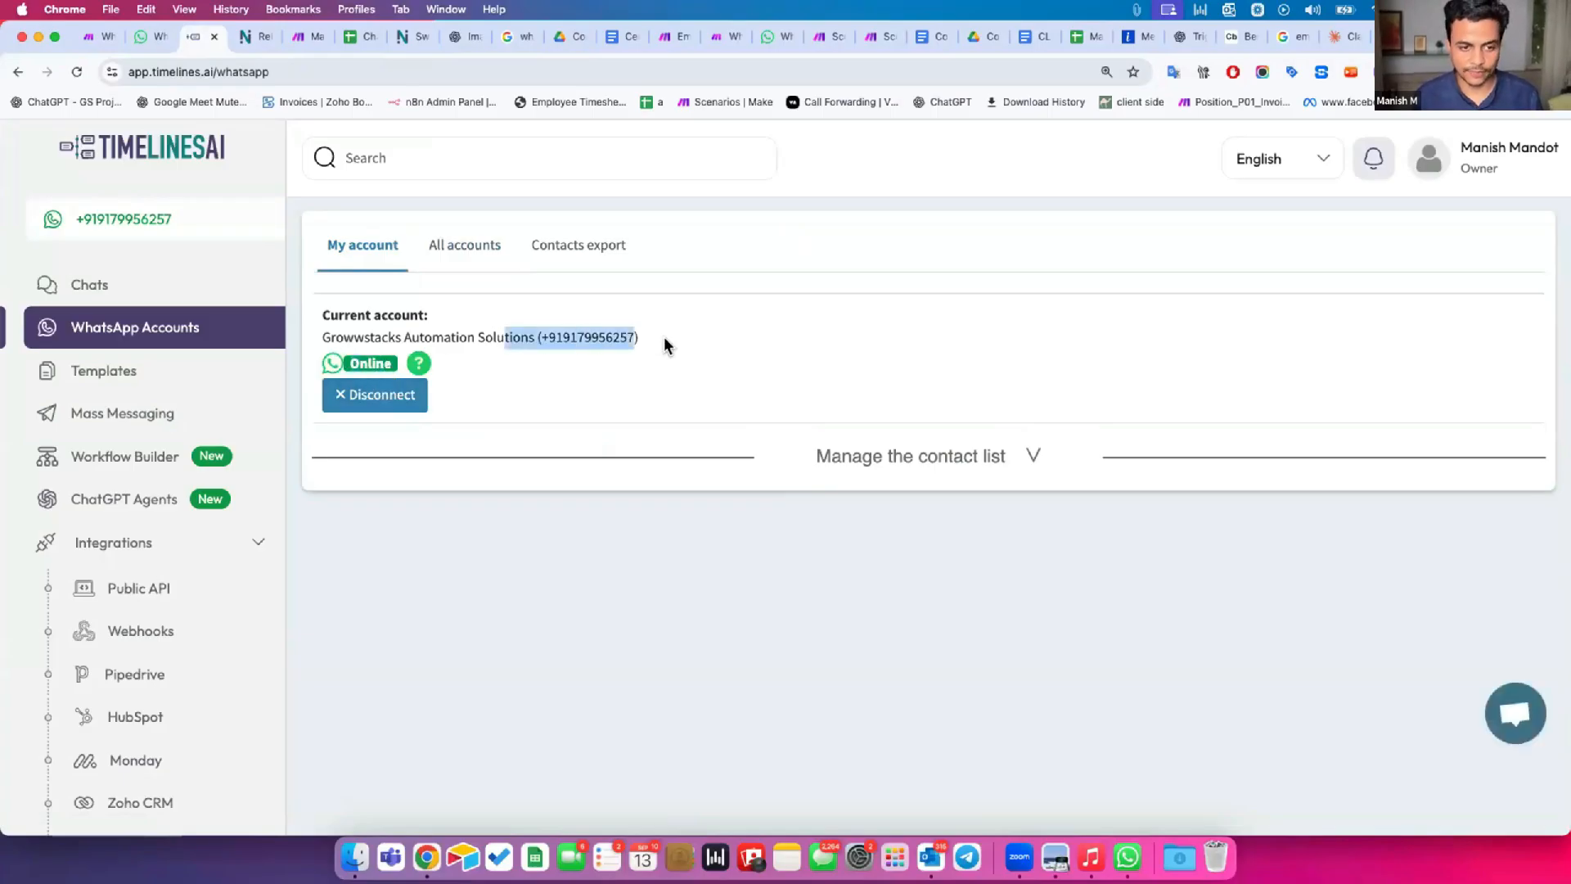
# Open the TimelinesAI chats and browse the list of synced WhatsApp conversations.
pyautogui.click(167, 291)
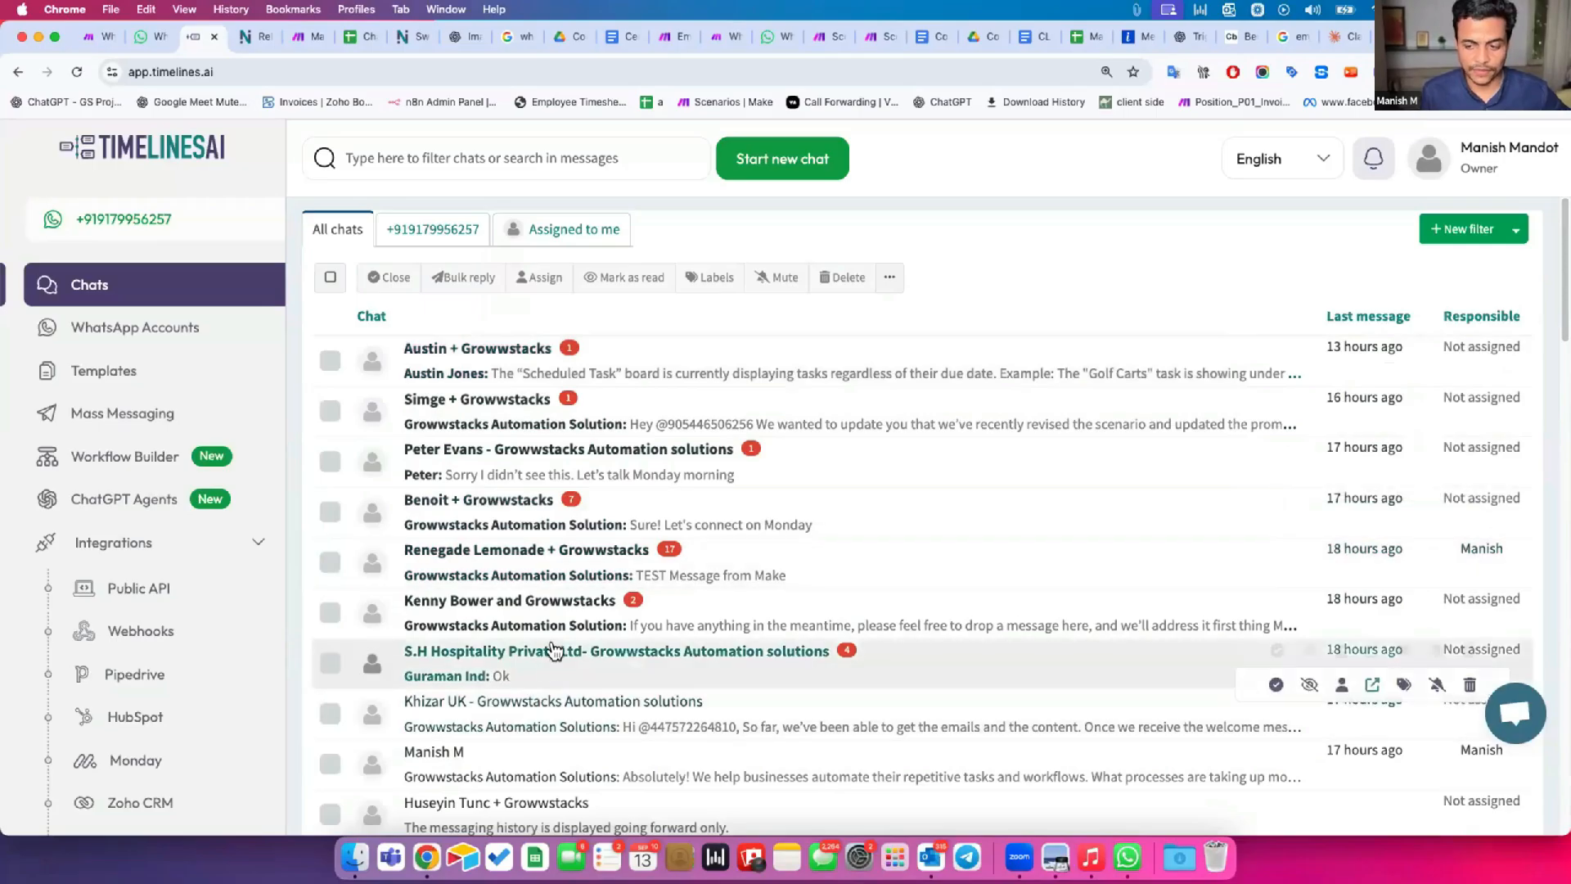
pyautogui.scroll(-6, 565, 639)
pyautogui.scroll(4, 483, 418)
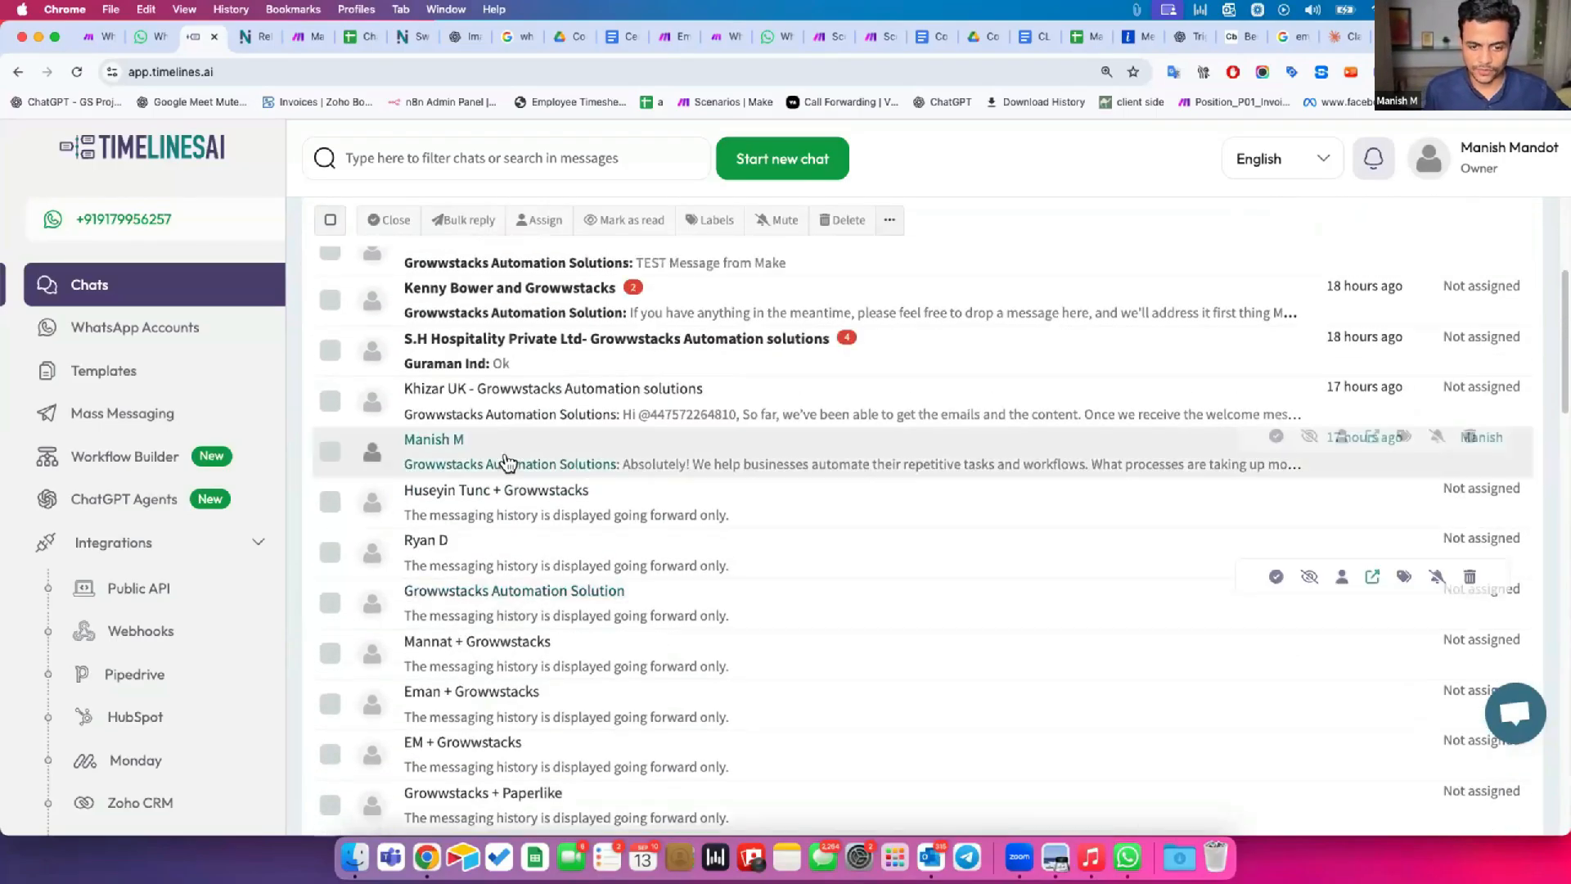
pyautogui.scroll(-6, 511, 462)
pyautogui.scroll(-10, 516, 459)
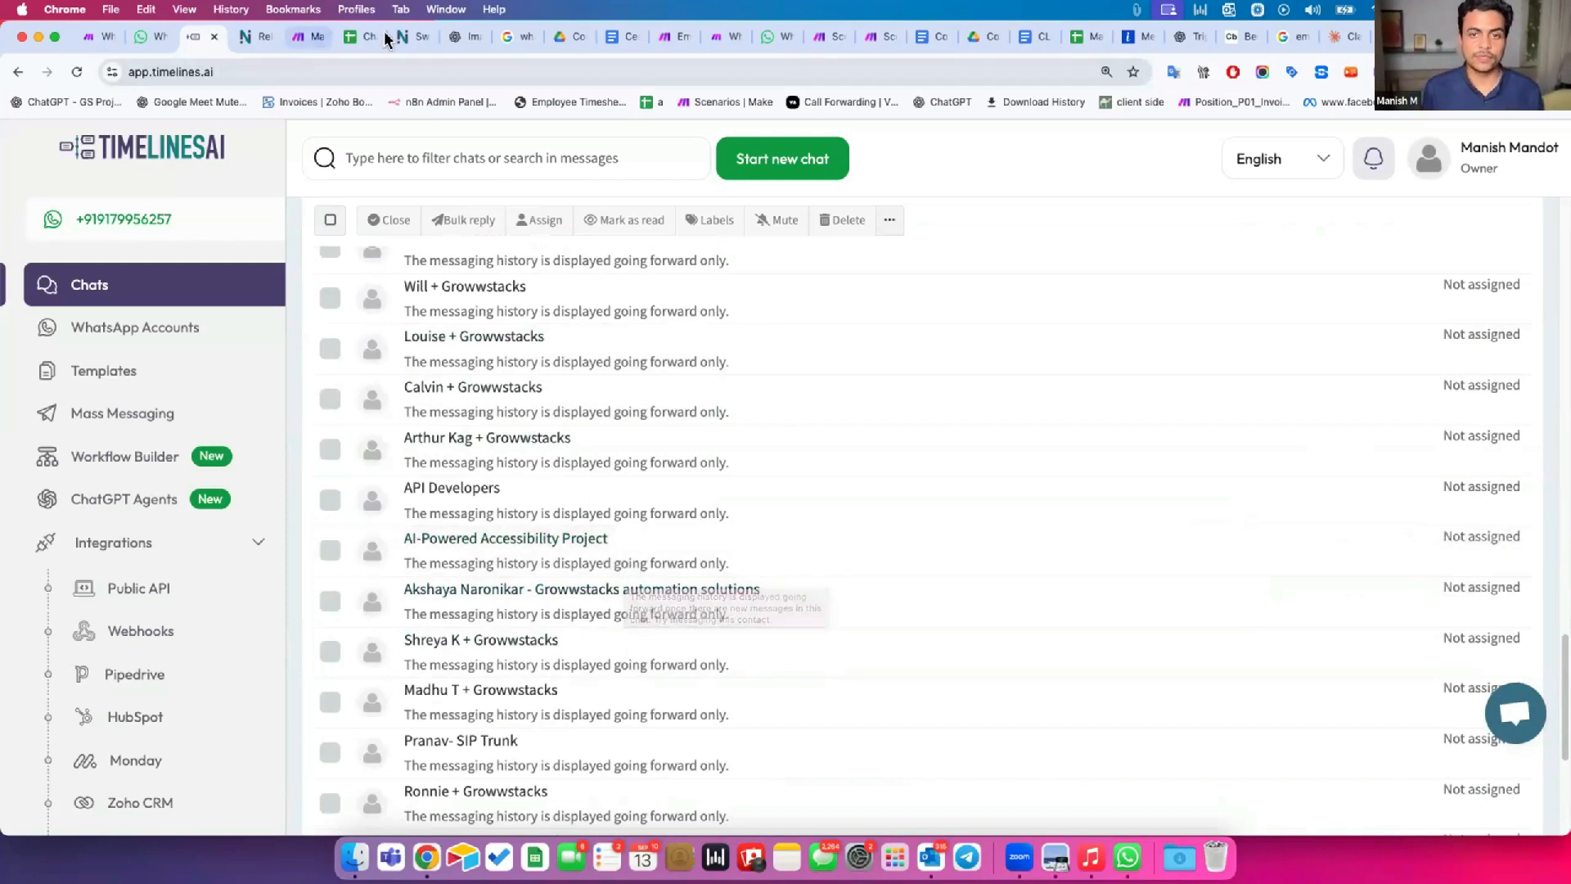
# Bring up the new Make scenario, check the chats in the WhatsApp desktop app, and return to the scenario.
pyautogui.click(676, 37)
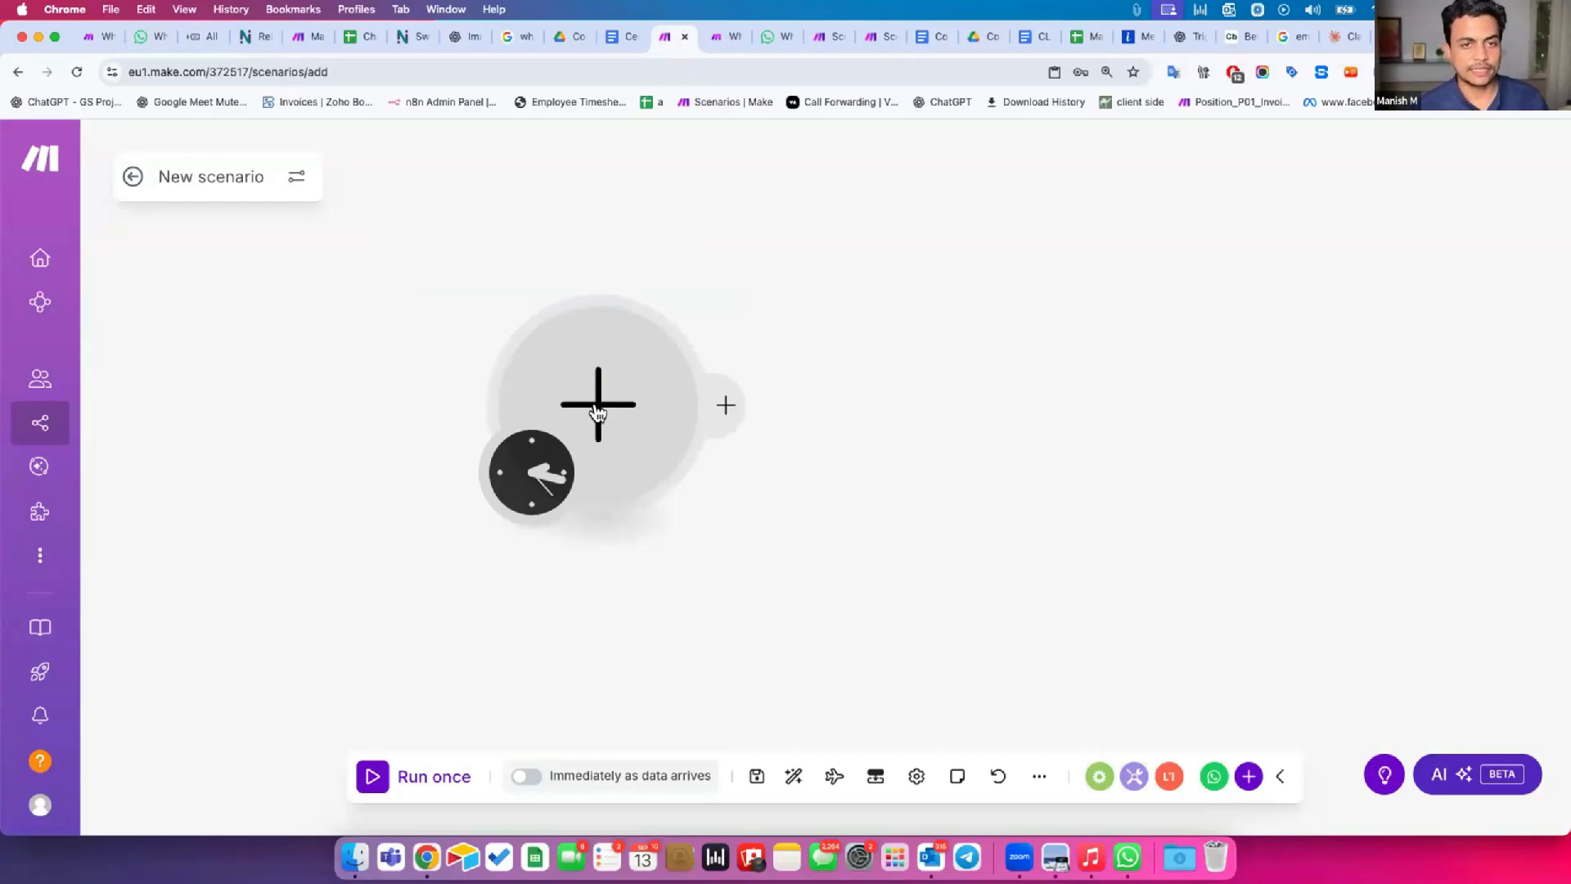
pyautogui.click(1128, 857)
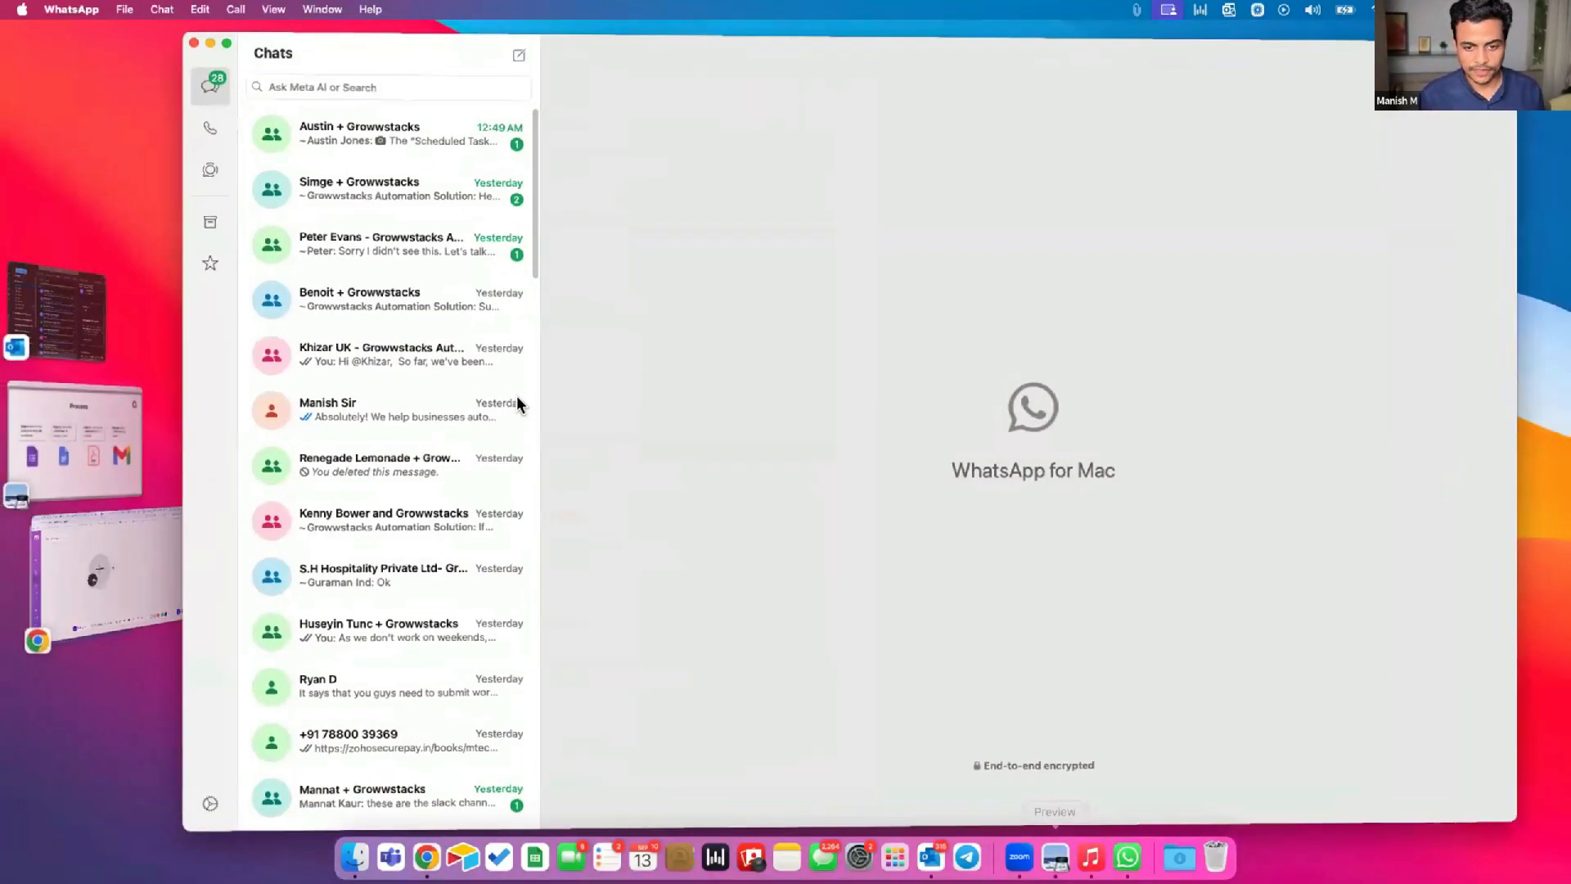
pyautogui.click(530, 399)
pyautogui.click(577, 551)
pyautogui.click(917, 447)
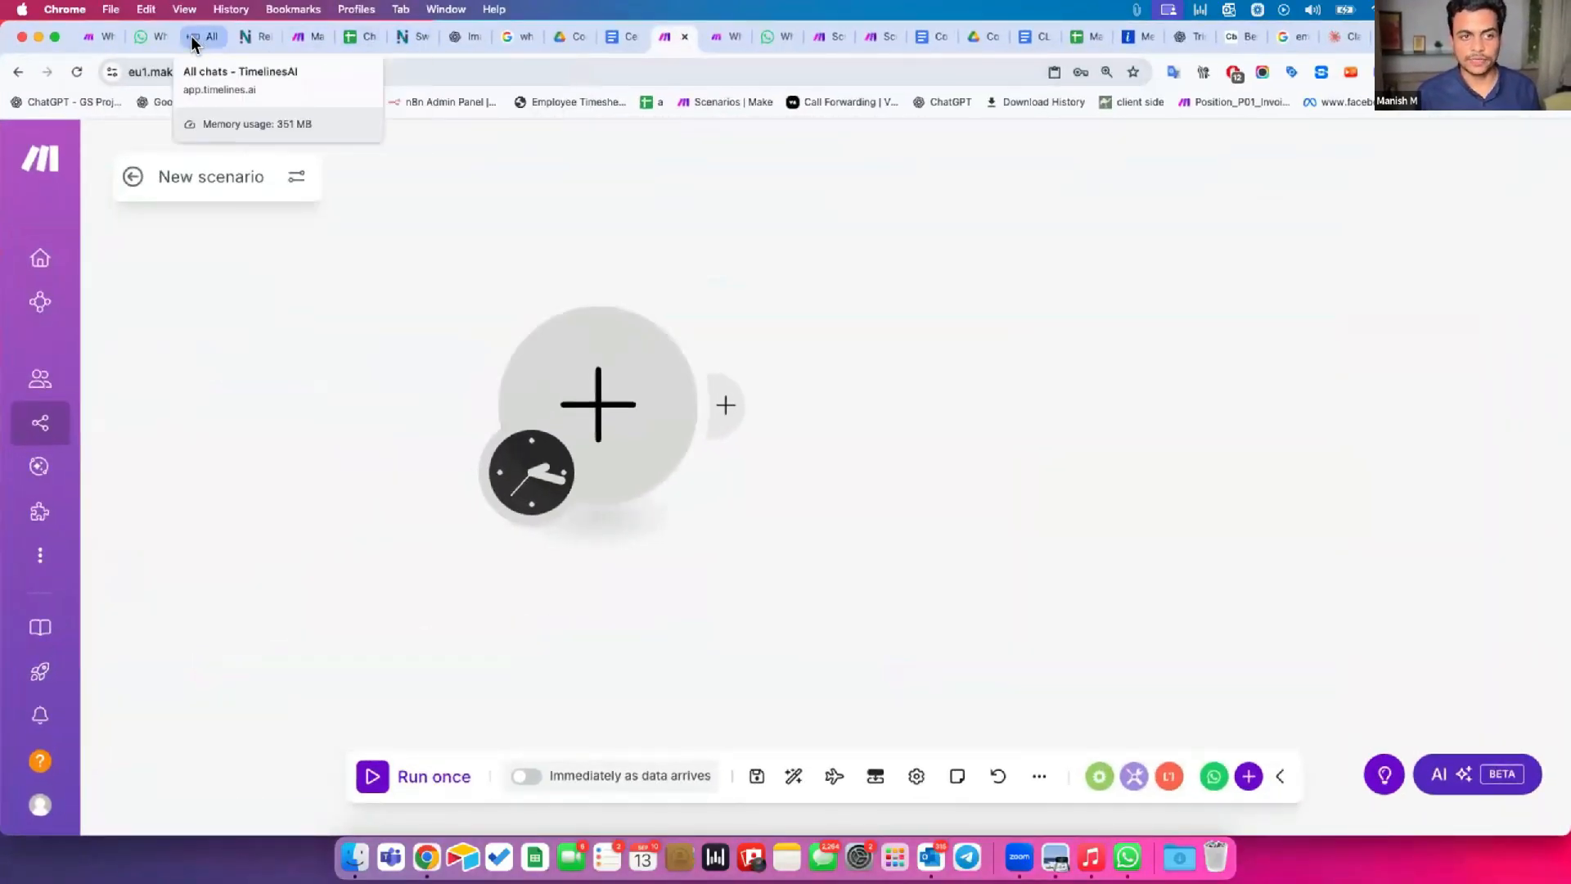
# Move the TimelinesAI browser tab directly beside the new Make scenario's tab, view its available integrations, and return to Make.
pyautogui.moveTo(193, 41); pyautogui.dragTo(625, 42)
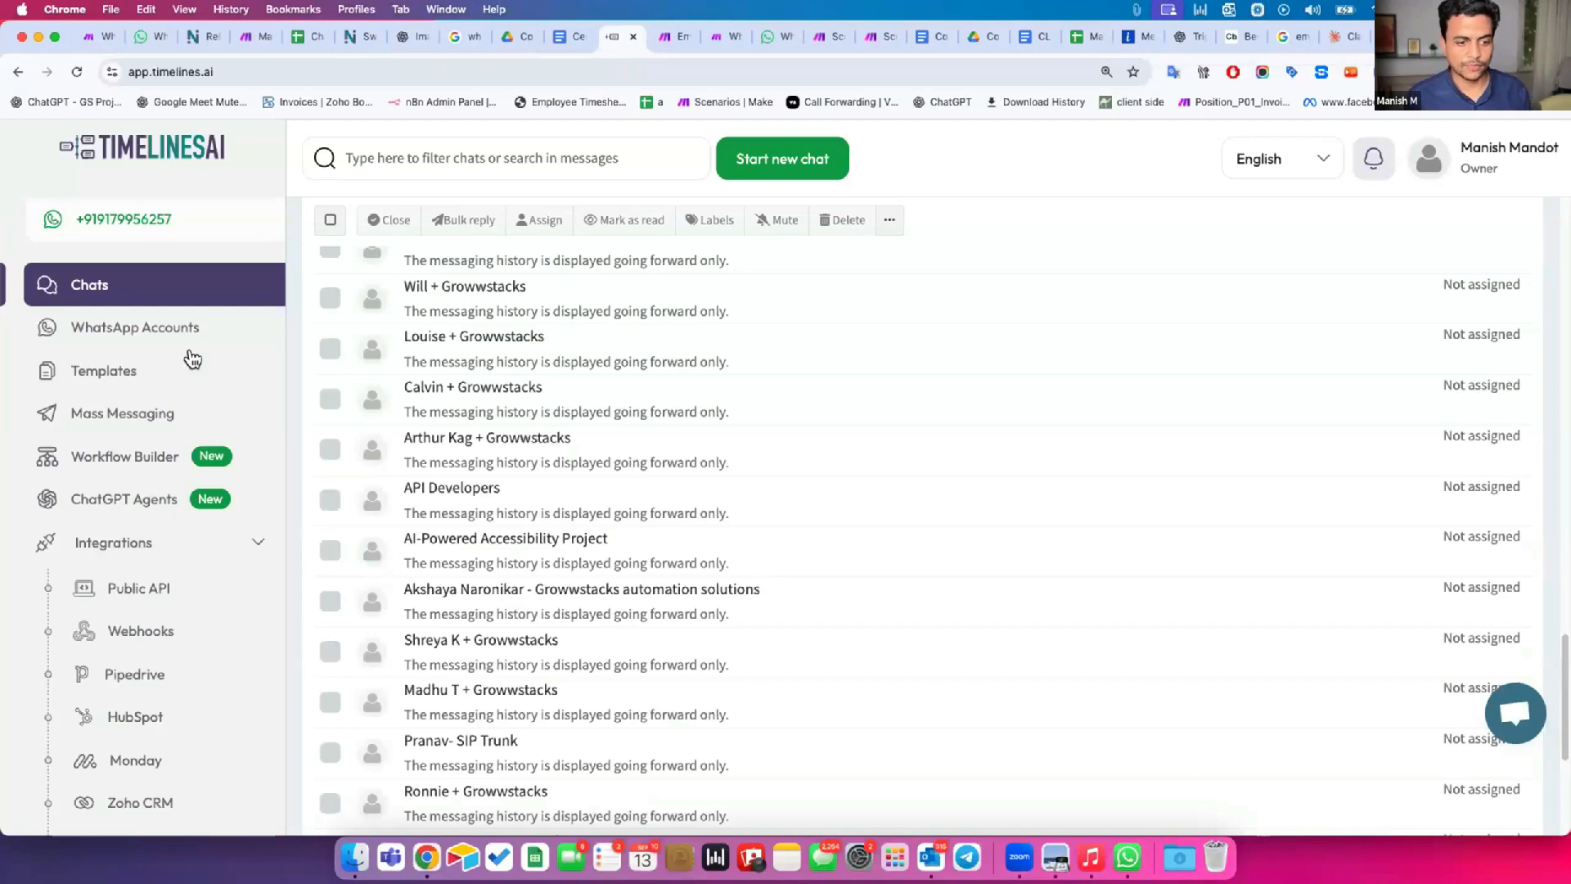
pyautogui.scroll(-5, 139, 458)
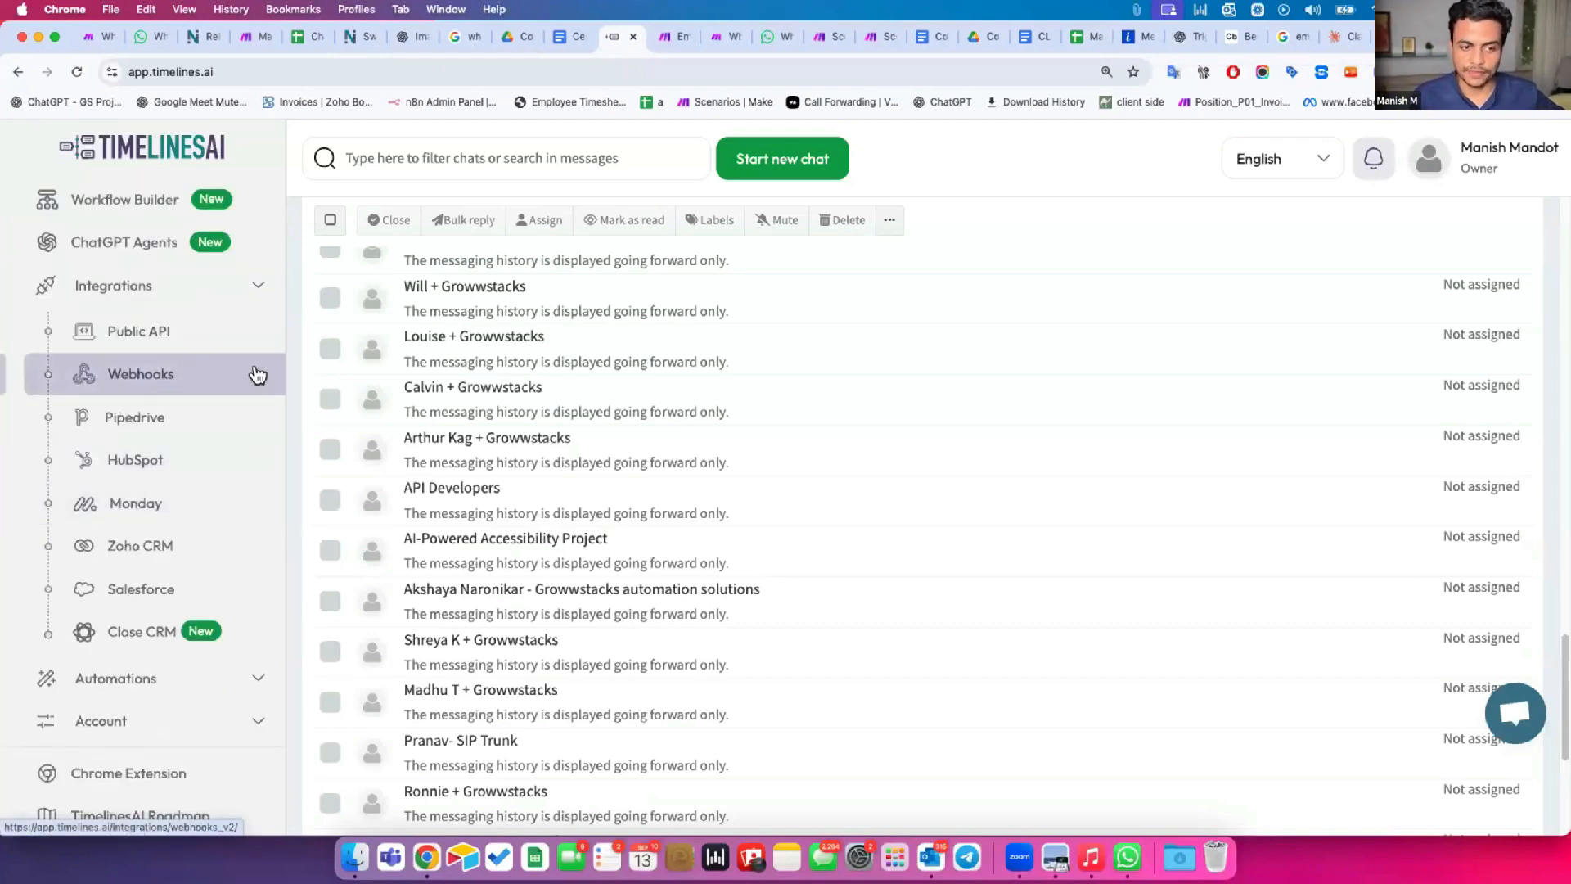
pyautogui.click(676, 36)
# Search the modules for webhook and add a Custom webhook trigger as the scenario's first module.
pyautogui.click(606, 412)
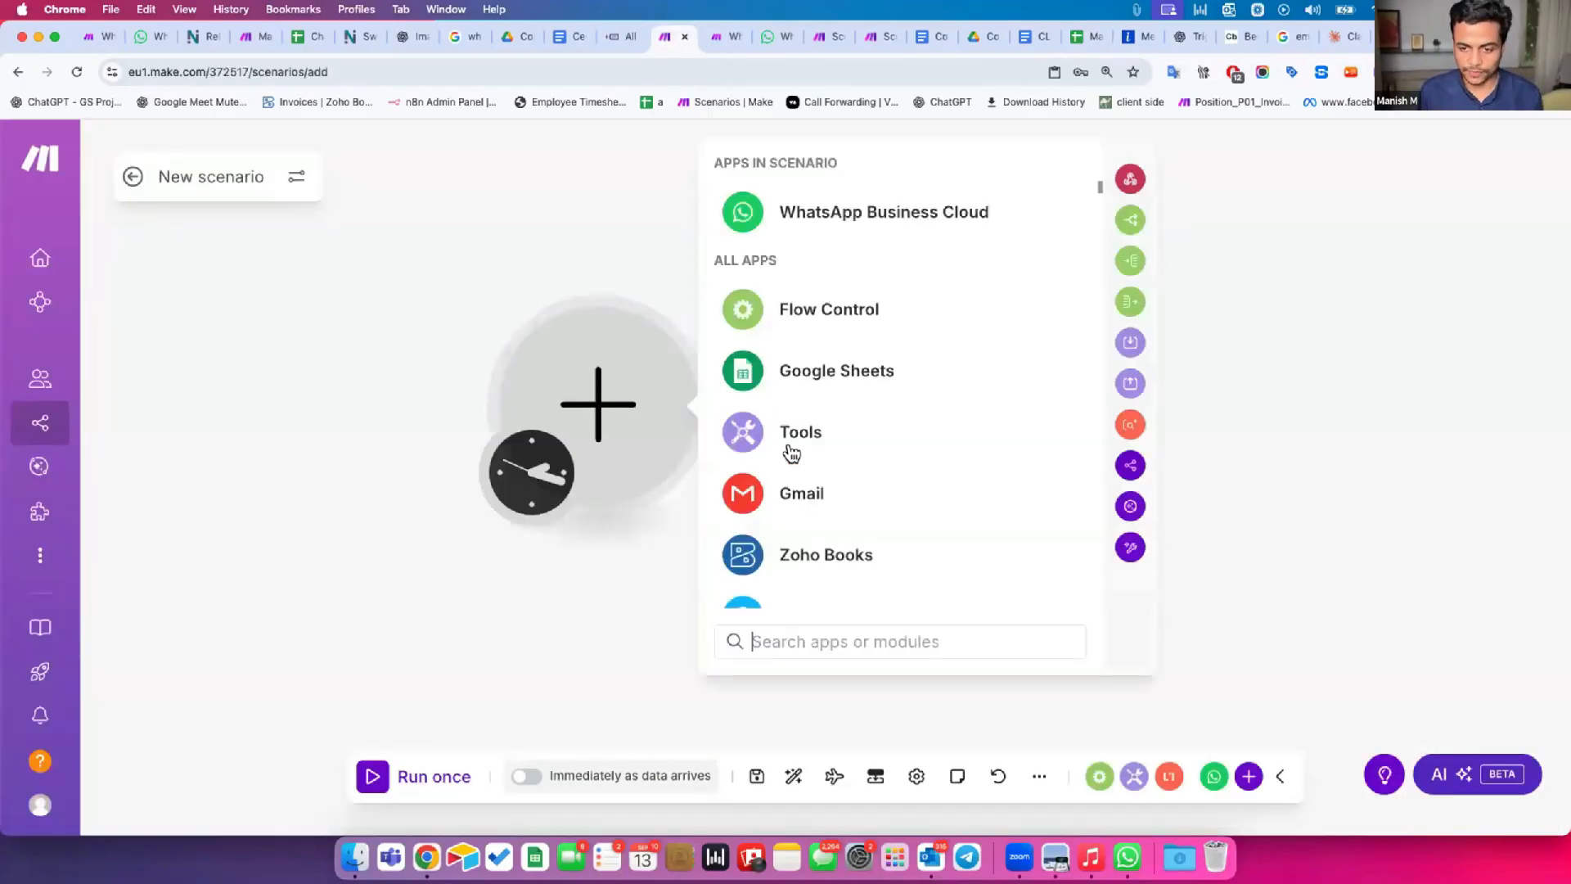
pyautogui.write('webhook')
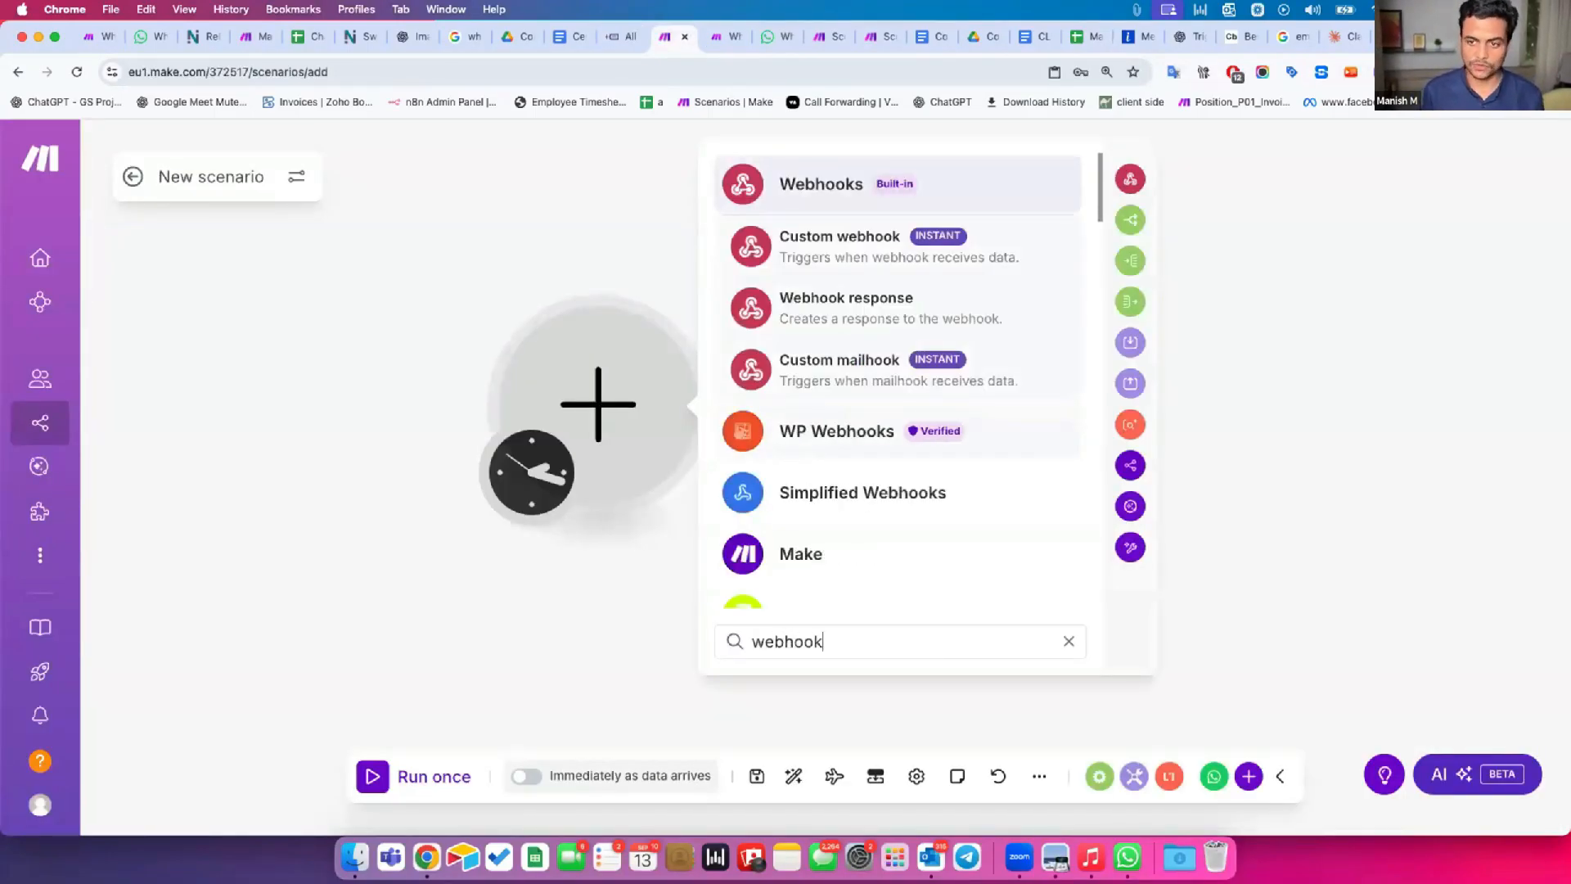
pyautogui.click(828, 183)
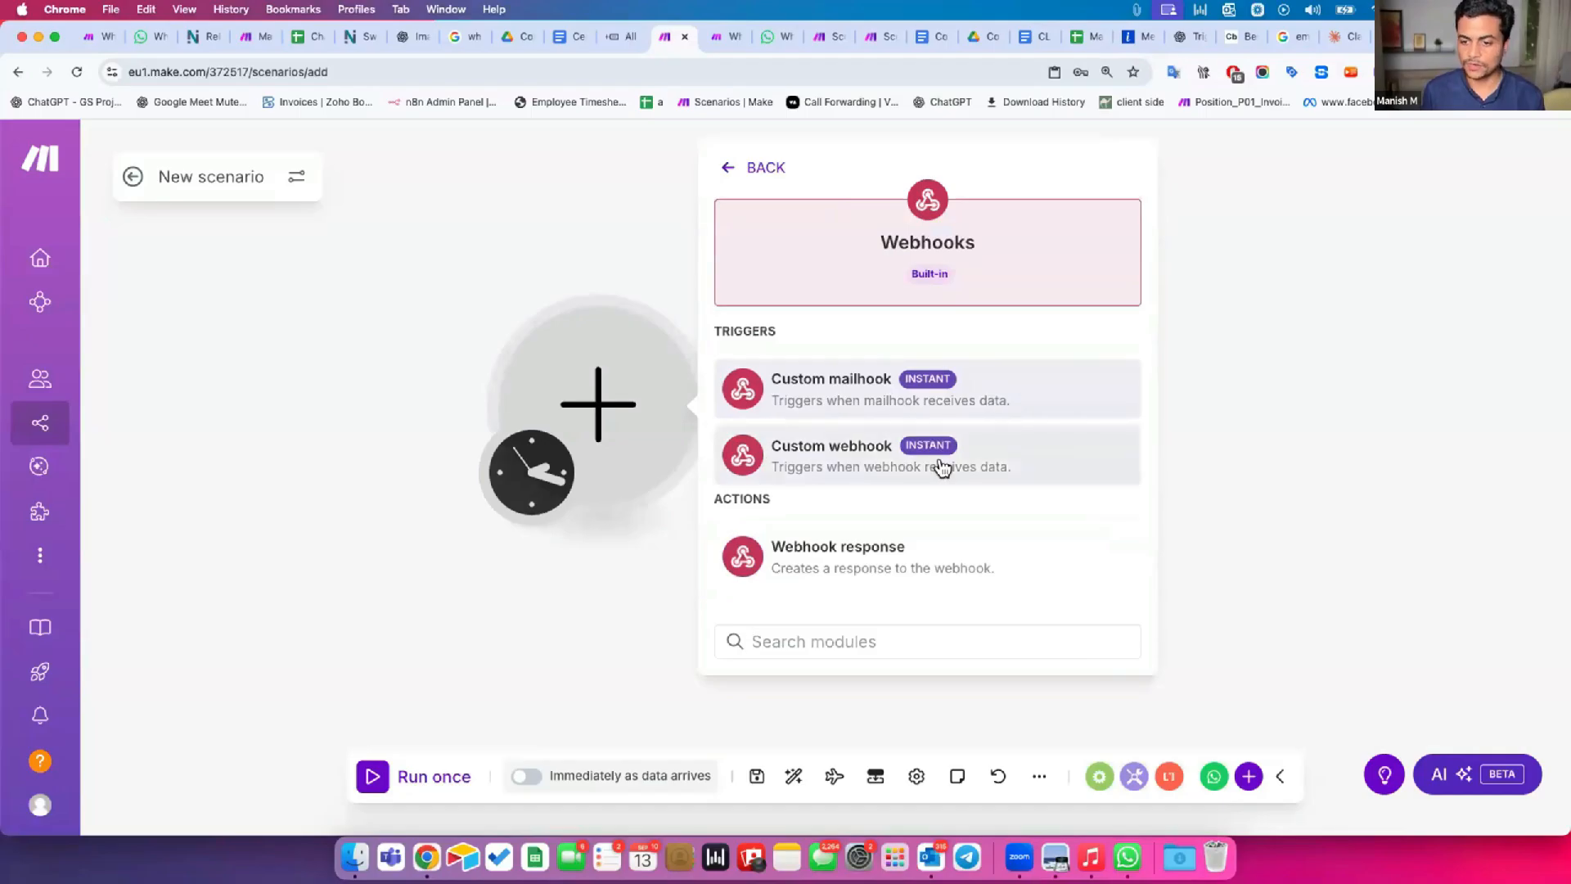
pyautogui.click(912, 471)
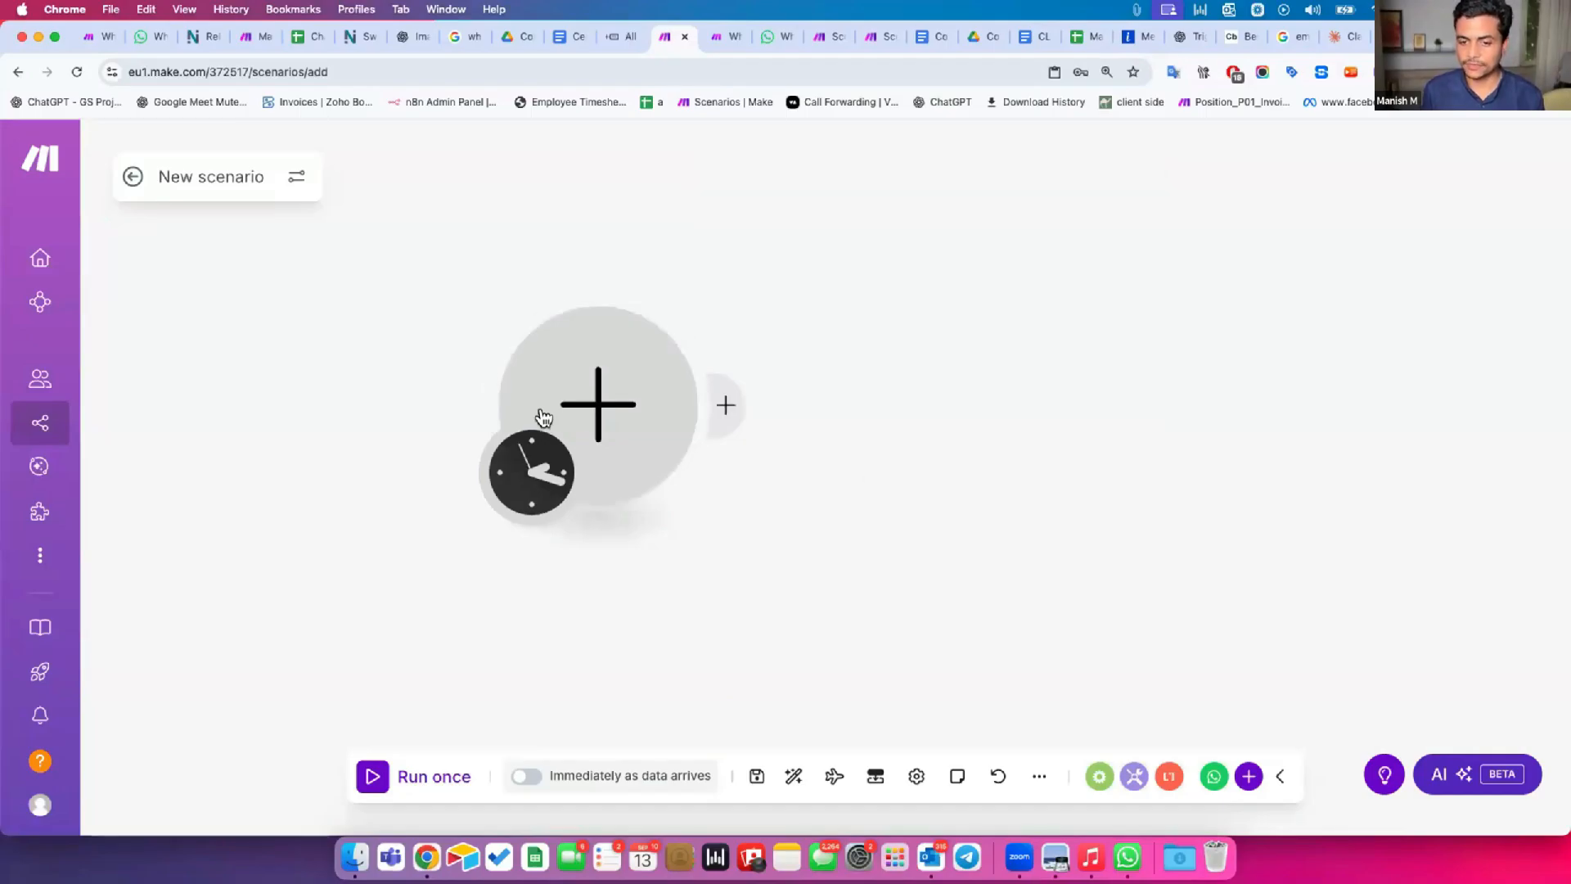
# Create a new webhook named "Timeline AI WhatsApp Hook" for the Custom webhook trigger and save it.
pyautogui.click(1110, 382)
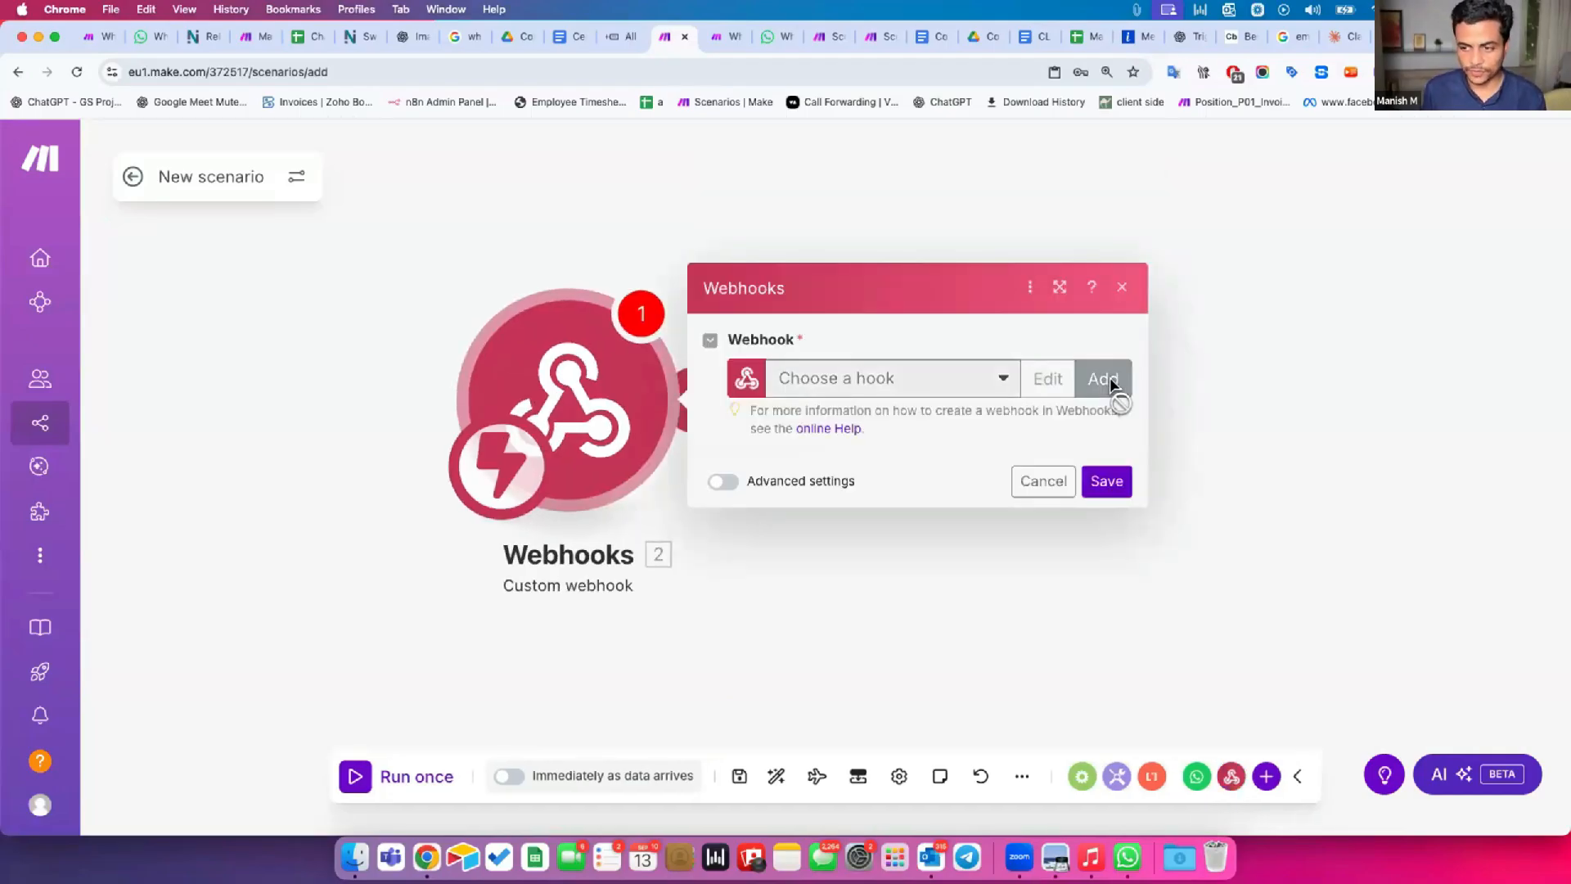
pyautogui.doubleClick(802, 249)
pyautogui.press('super+a')
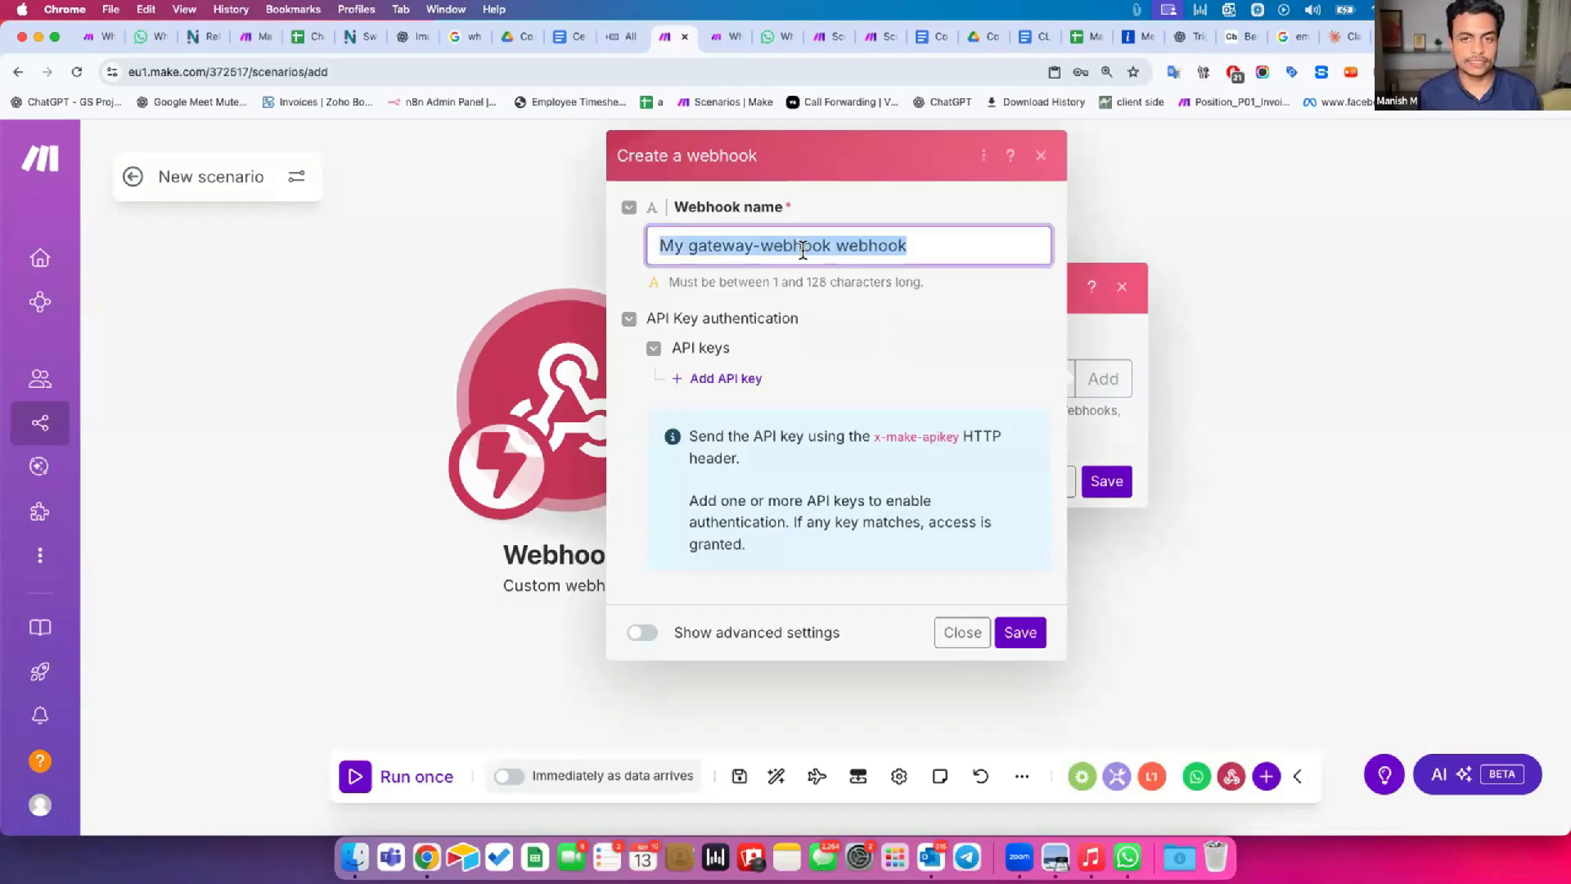
pyautogui.press('BackSpace')
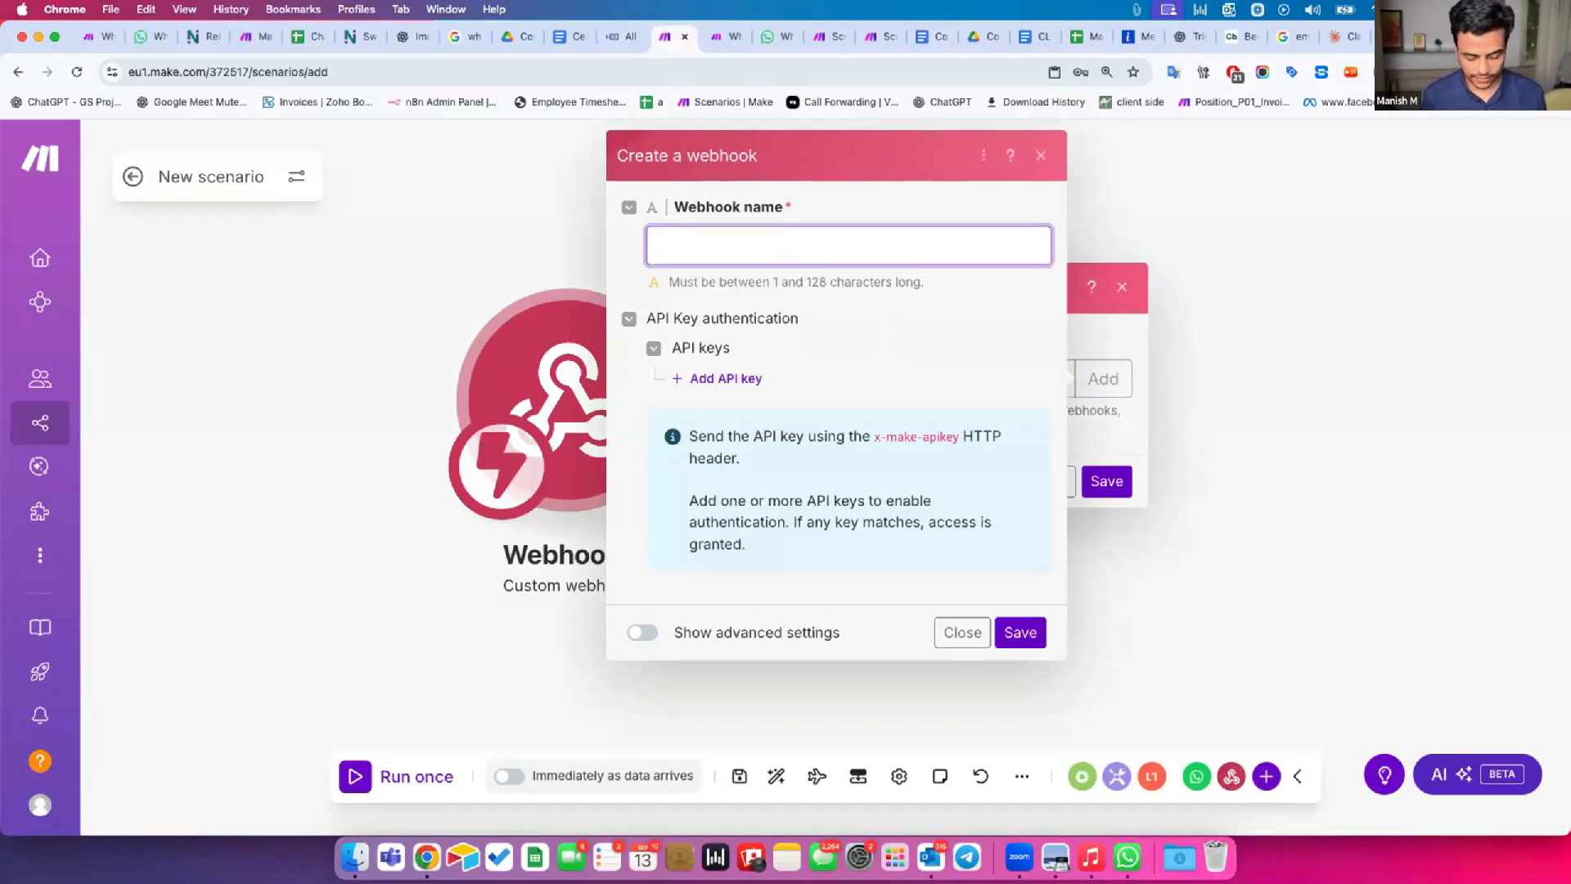
pyautogui.write('timeline AI WhatsApp')
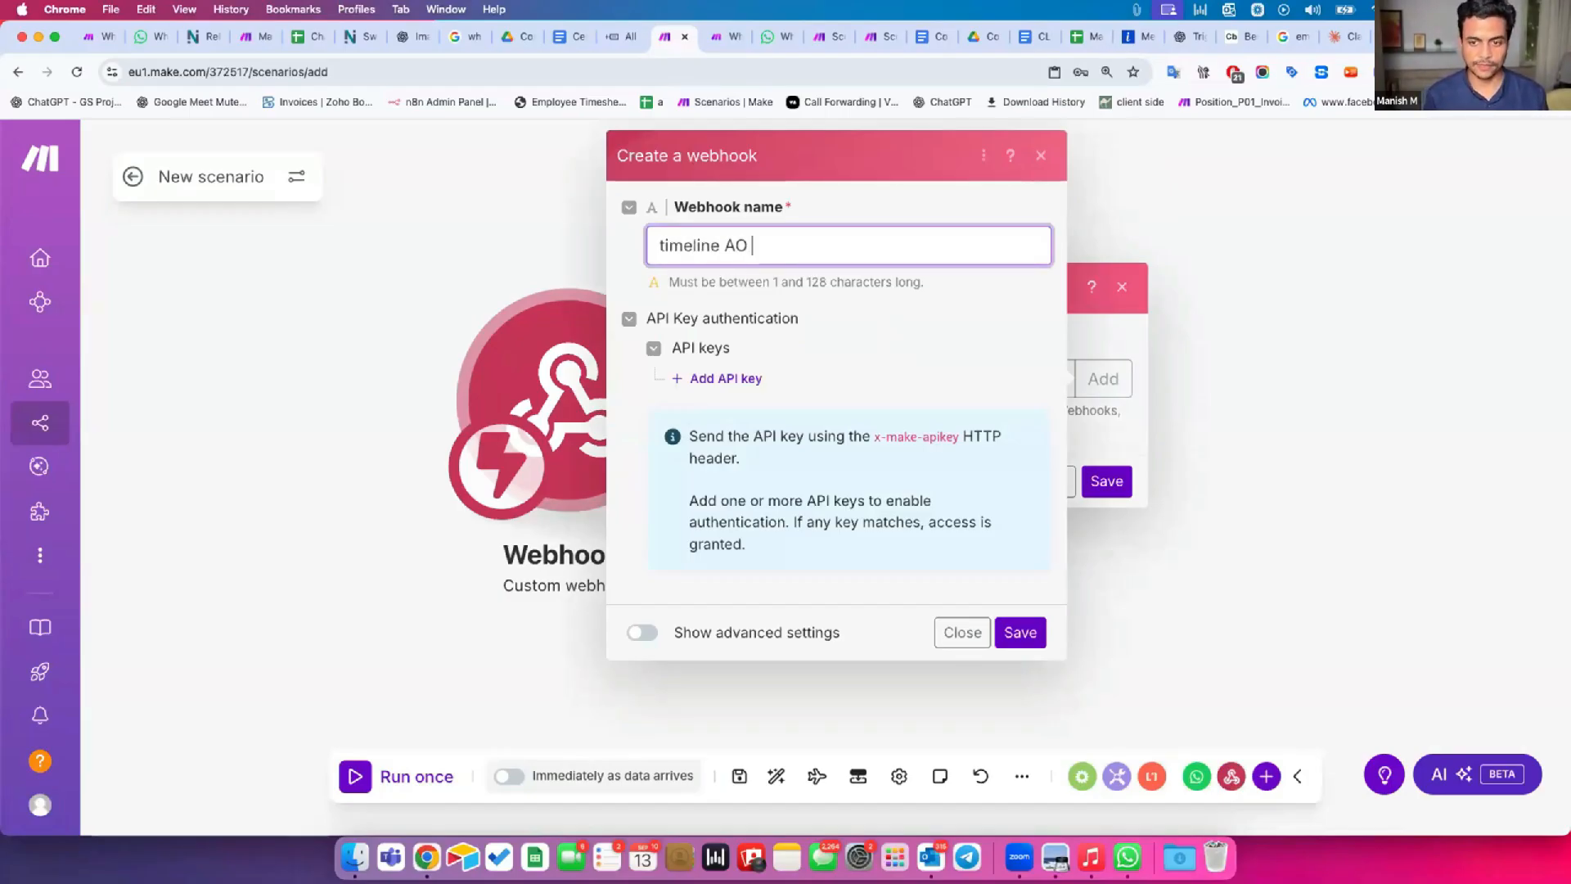
pyautogui.write(' Hook')
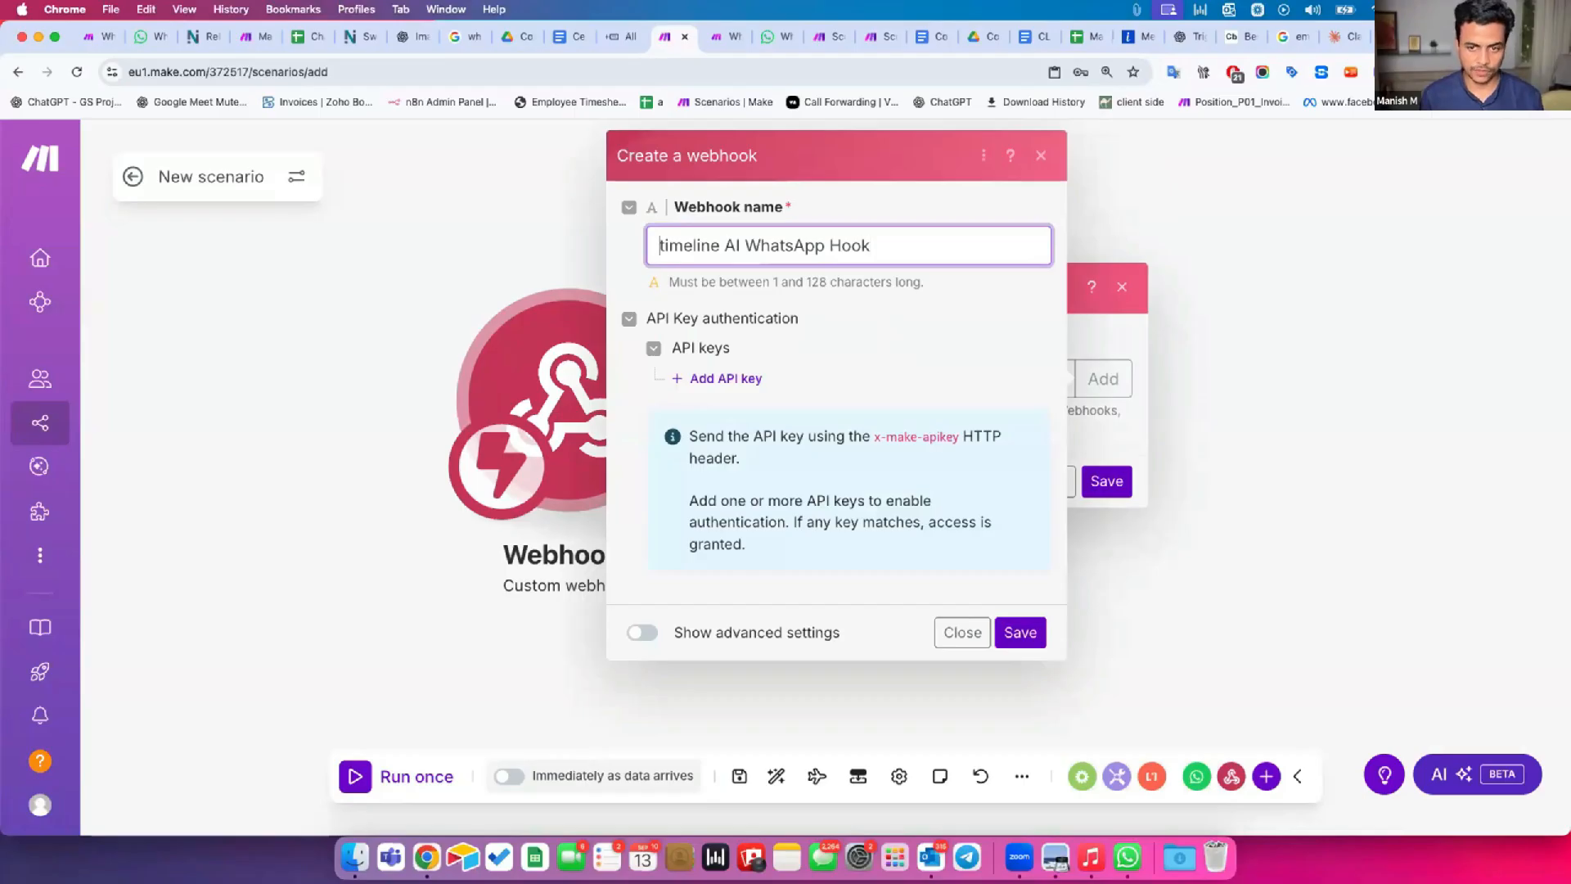
pyautogui.write('T')
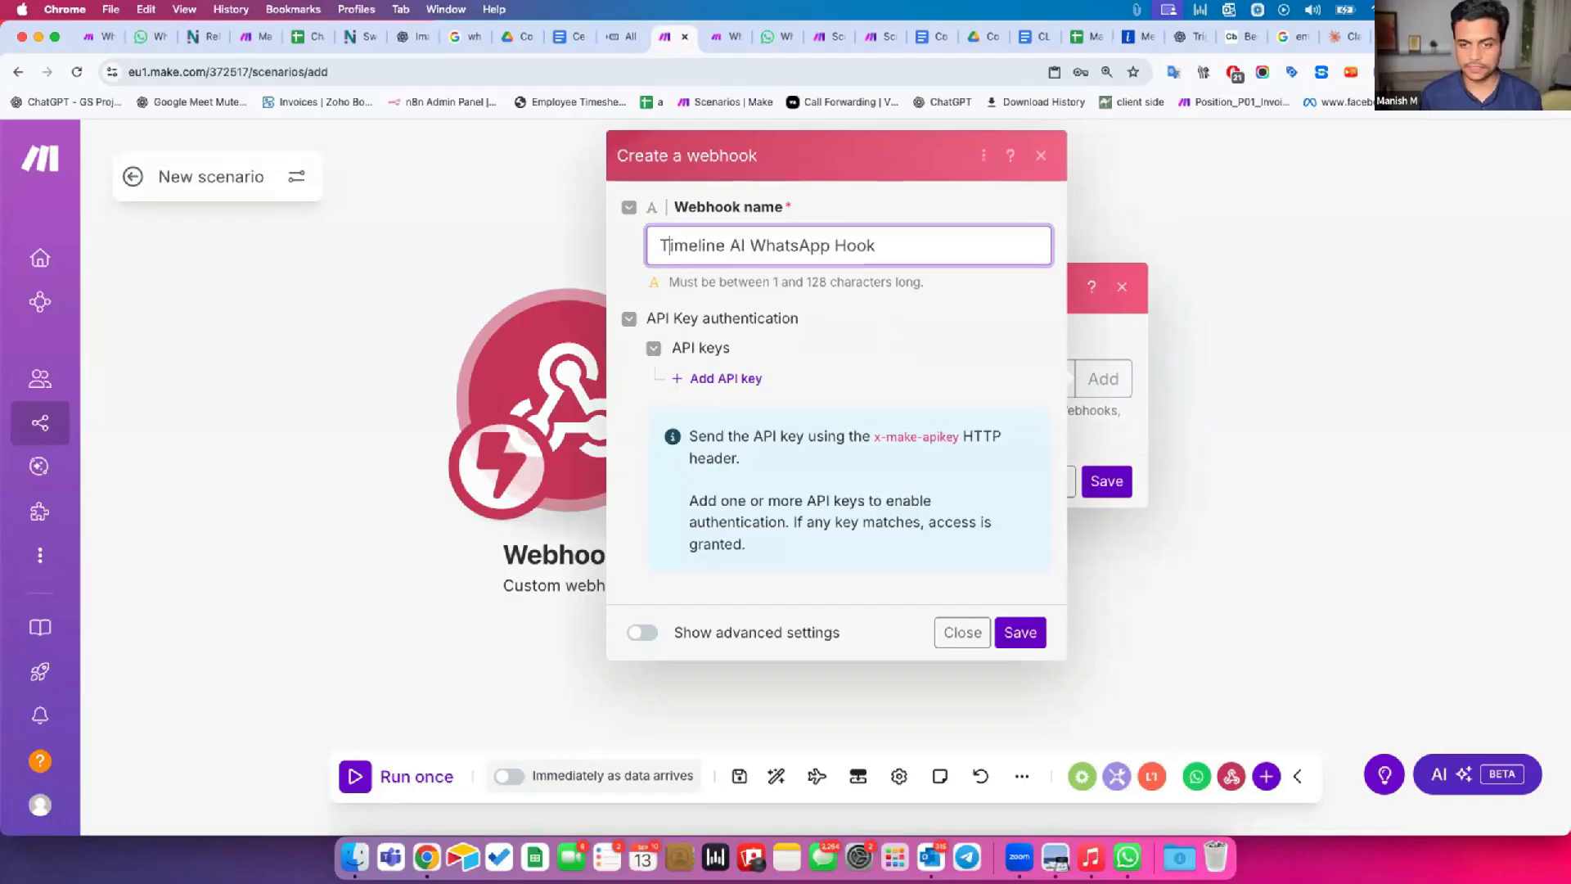
pyautogui.click(1015, 631)
# Copy the new webhook's address to the clipboard and save the Webhooks module settings.
pyautogui.moveTo(773, 341); pyautogui.dragTo(1094, 366)
pyautogui.click(973, 382)
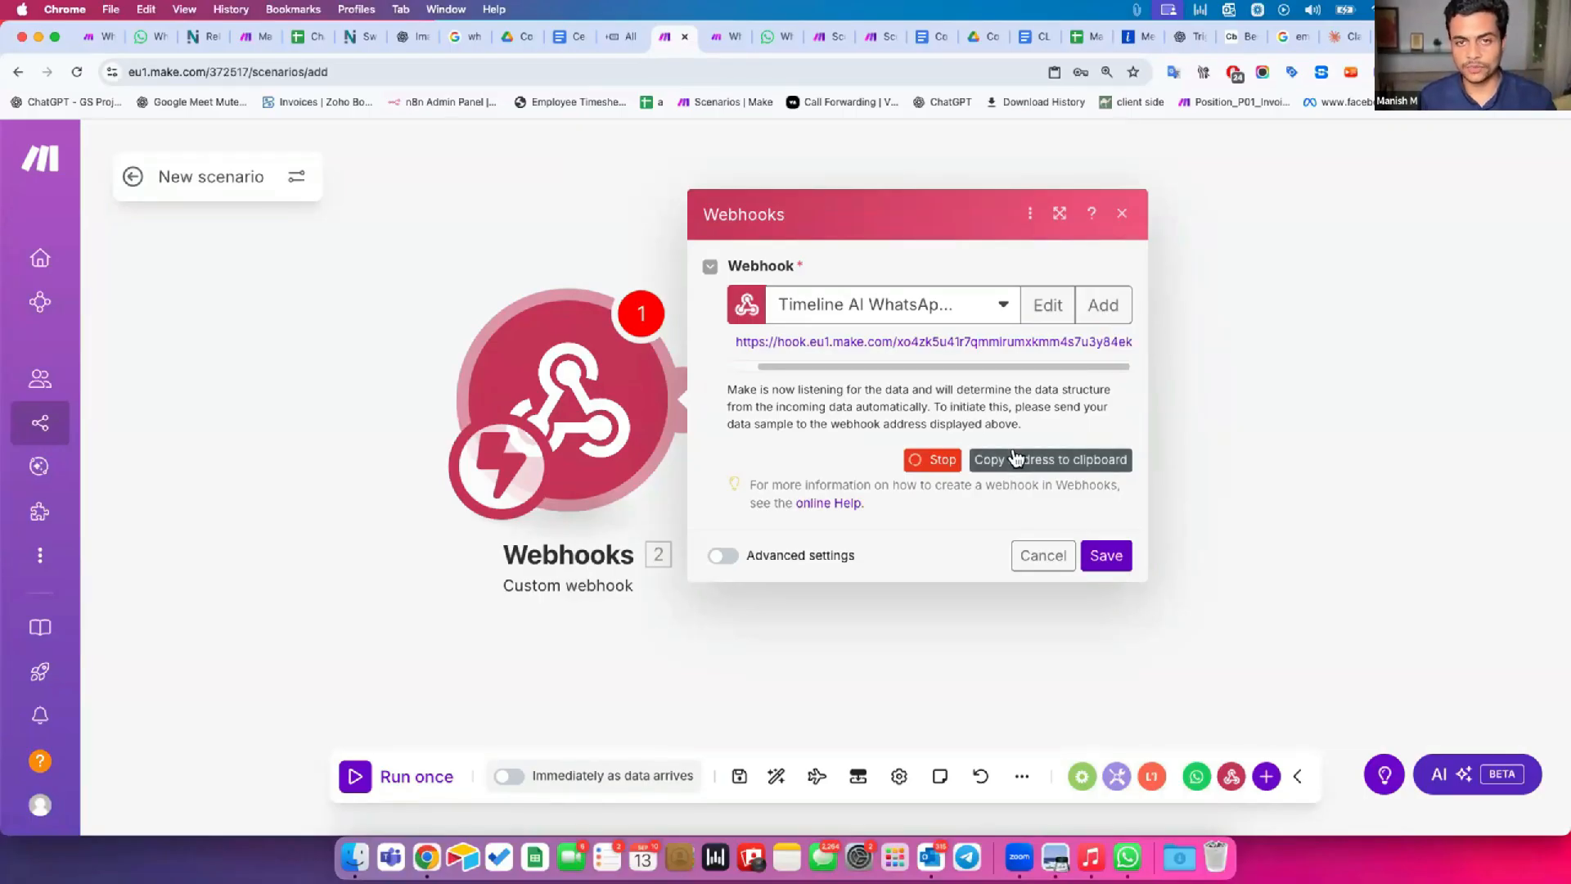
pyautogui.click(1015, 458)
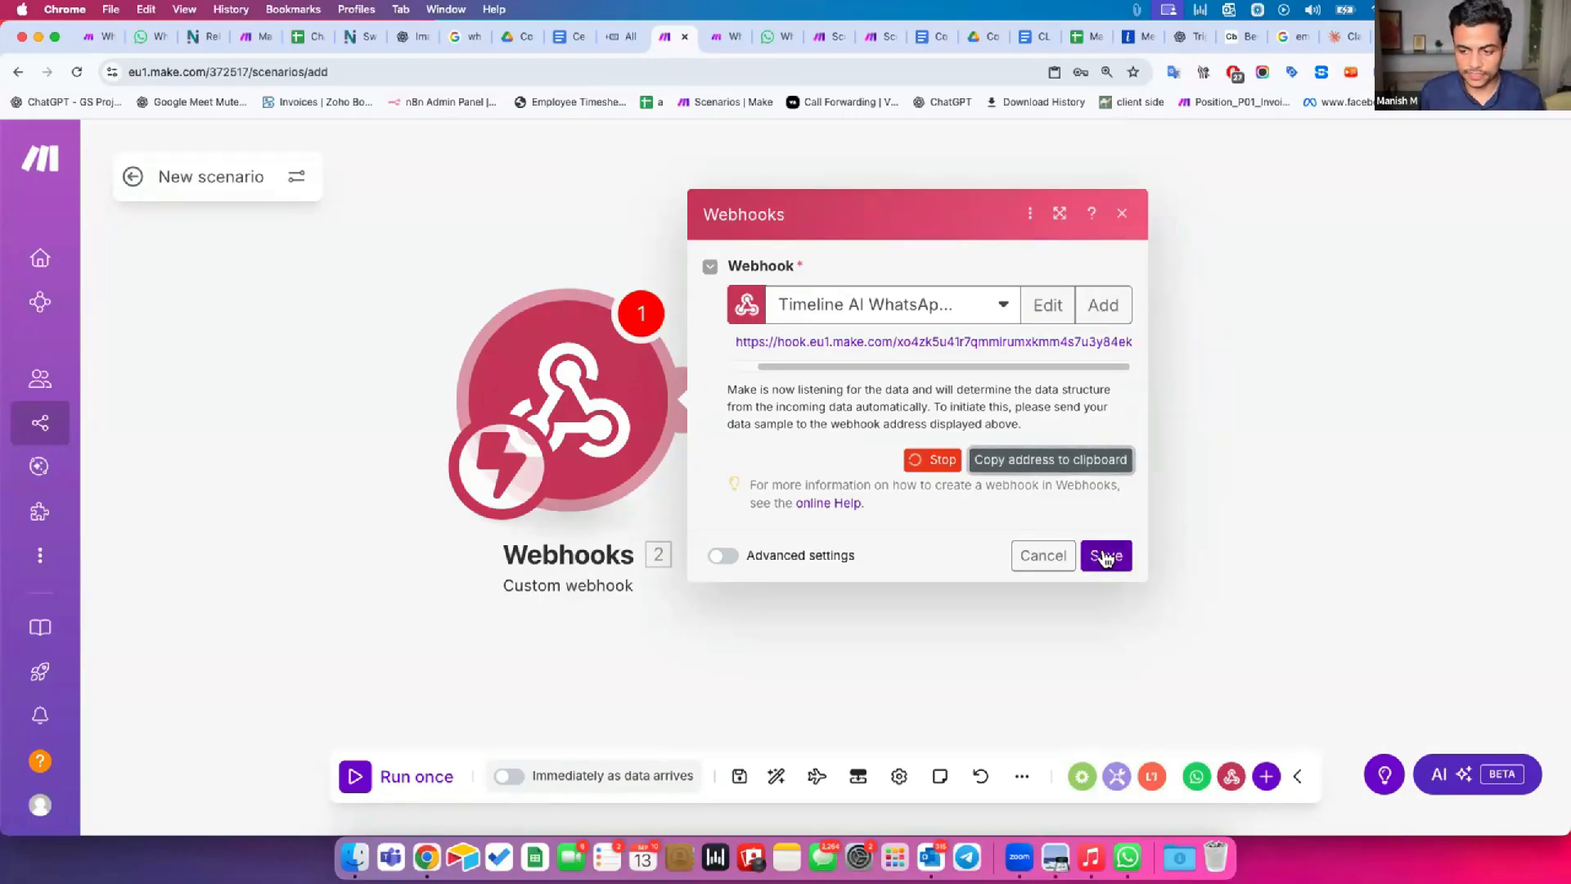
pyautogui.click(1105, 557)
# Save the scenario, activate it to run immediately as data arrives, and exit the scenario editor.
pyautogui.click(739, 776)
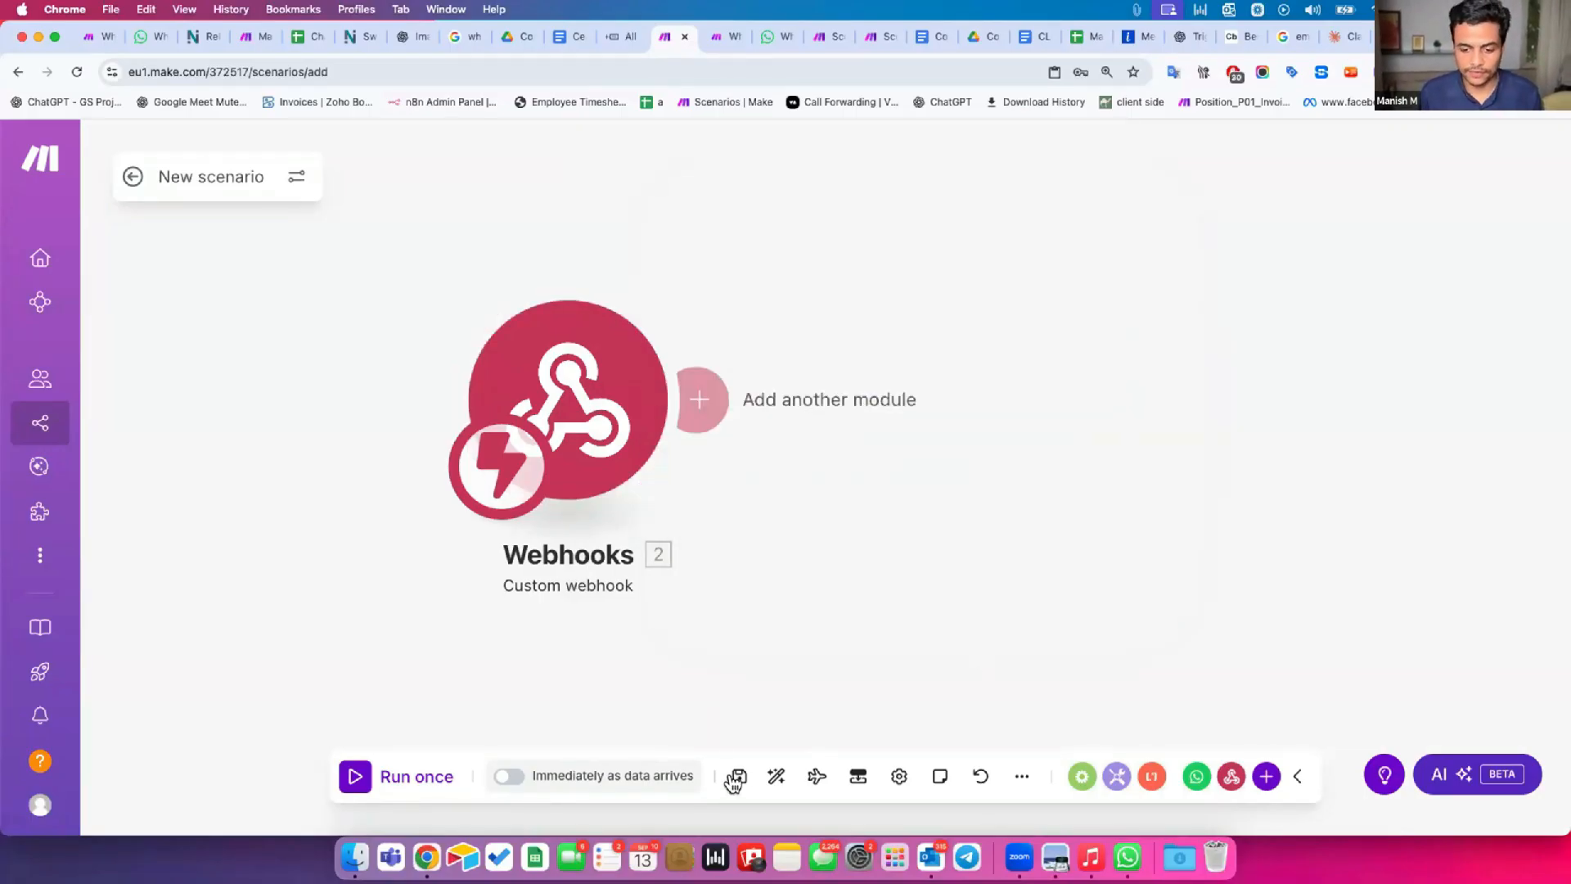
pyautogui.click(507, 776)
pyautogui.click(976, 609)
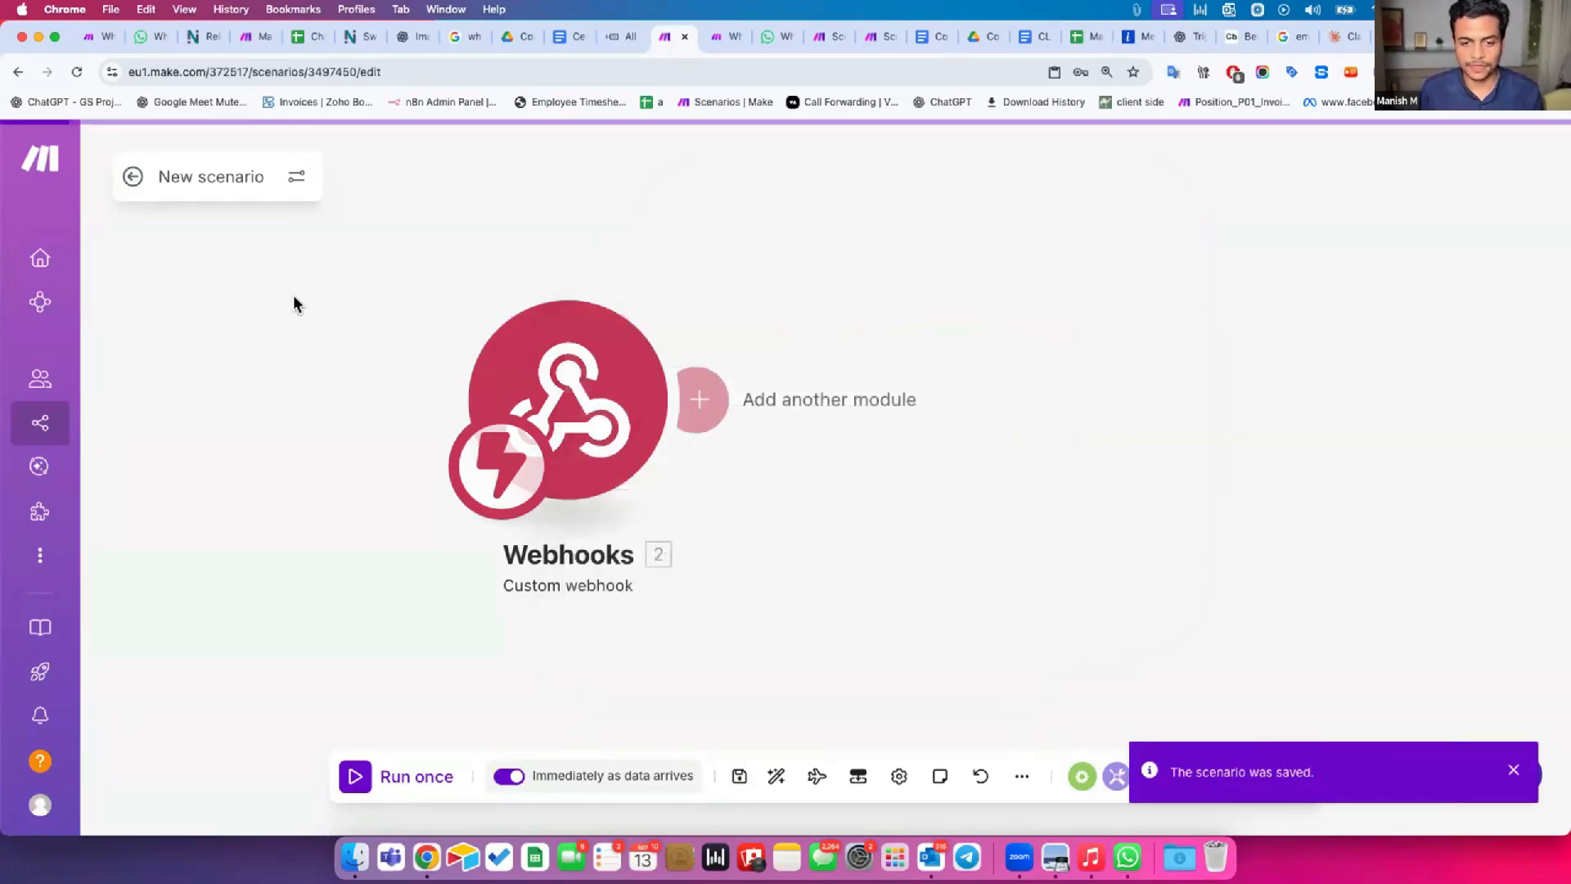
pyautogui.click(130, 177)
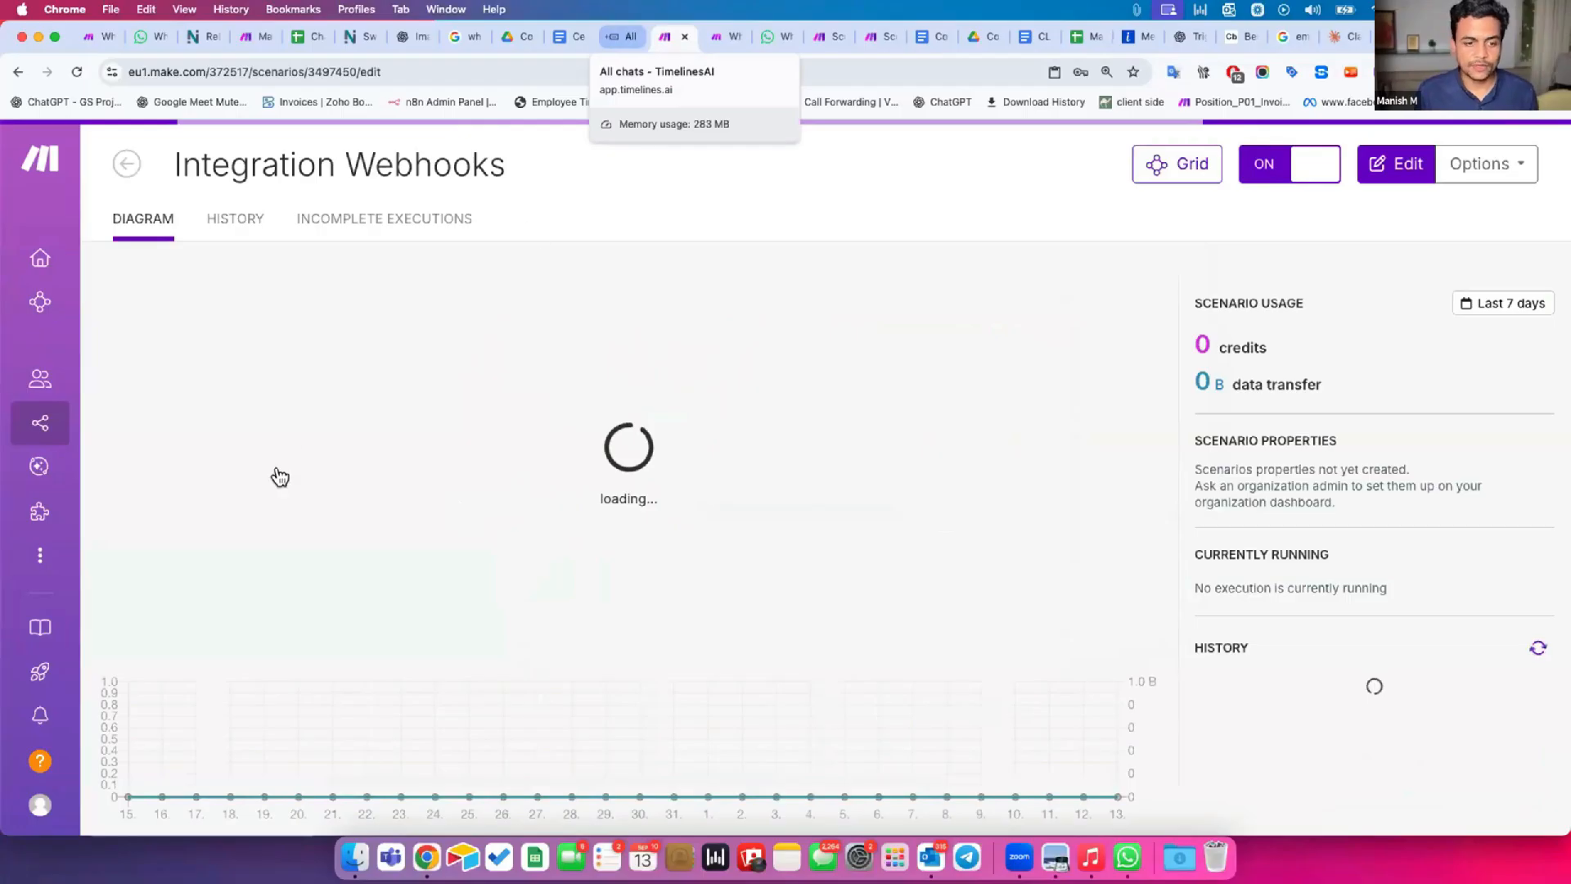
# Switch to TimelinesAI, open its webhook integration settings, and delete the existing message:received:new endpoint.
pyautogui.click(622, 37)
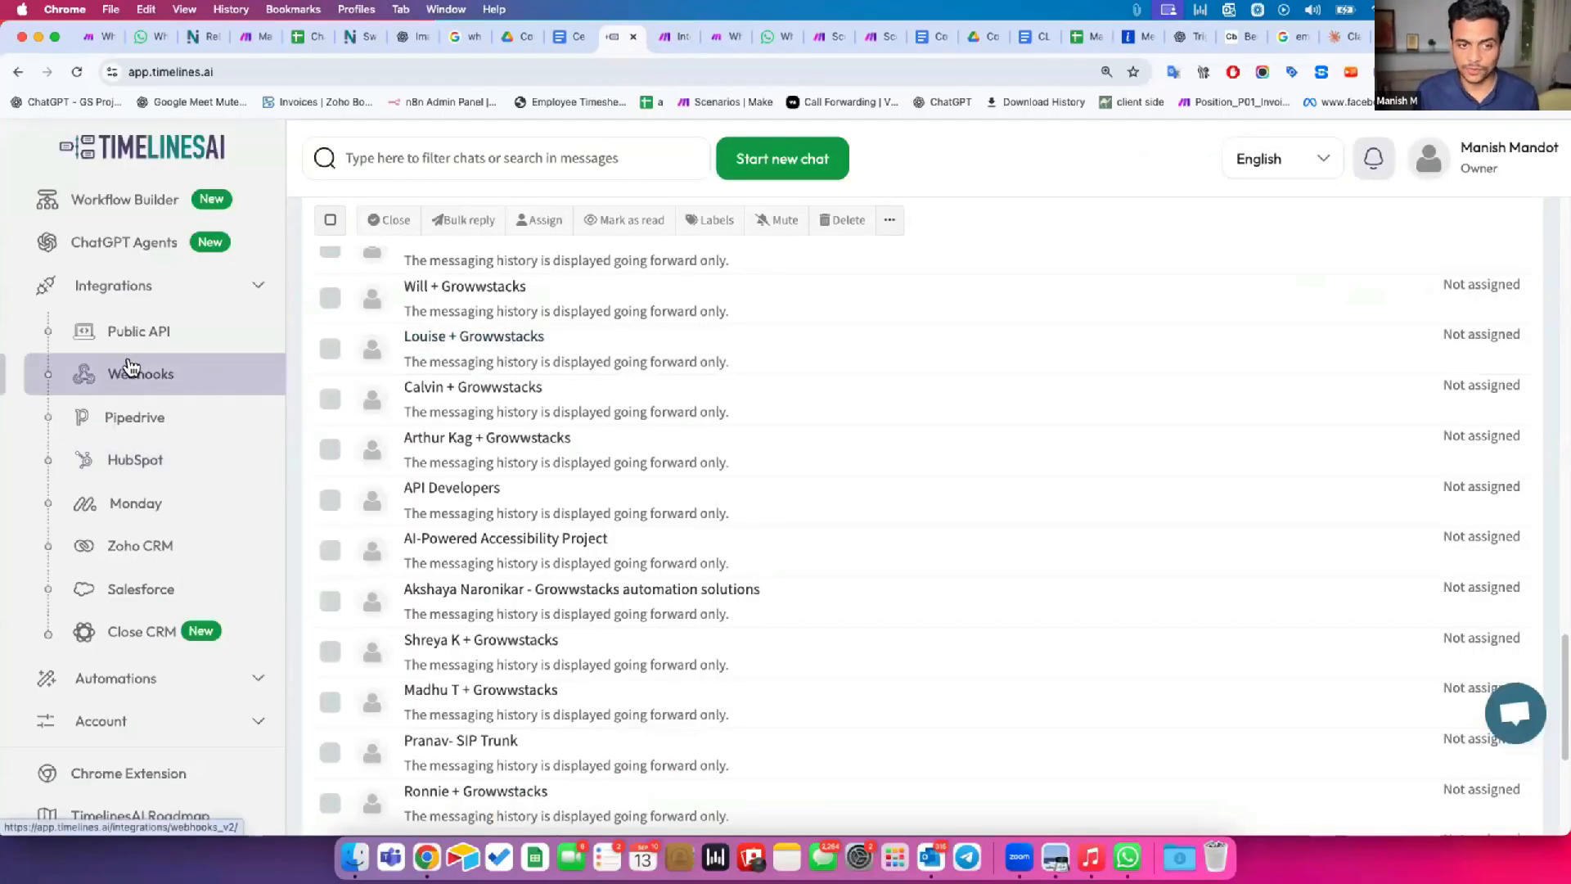
pyautogui.click(131, 368)
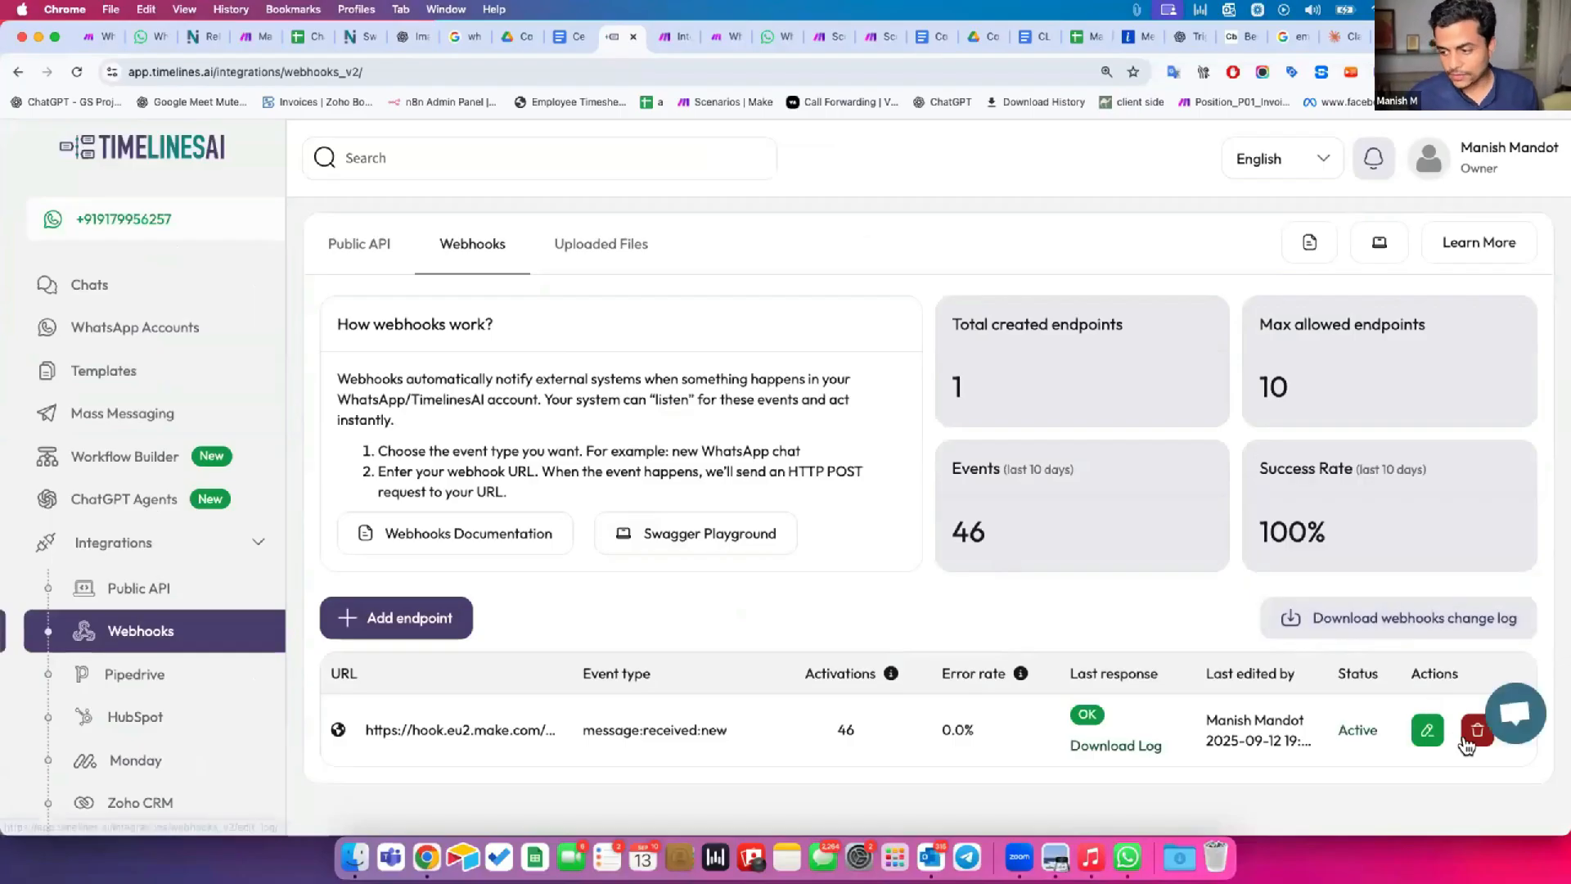
pyautogui.click(1476, 732)
pyautogui.click(924, 457)
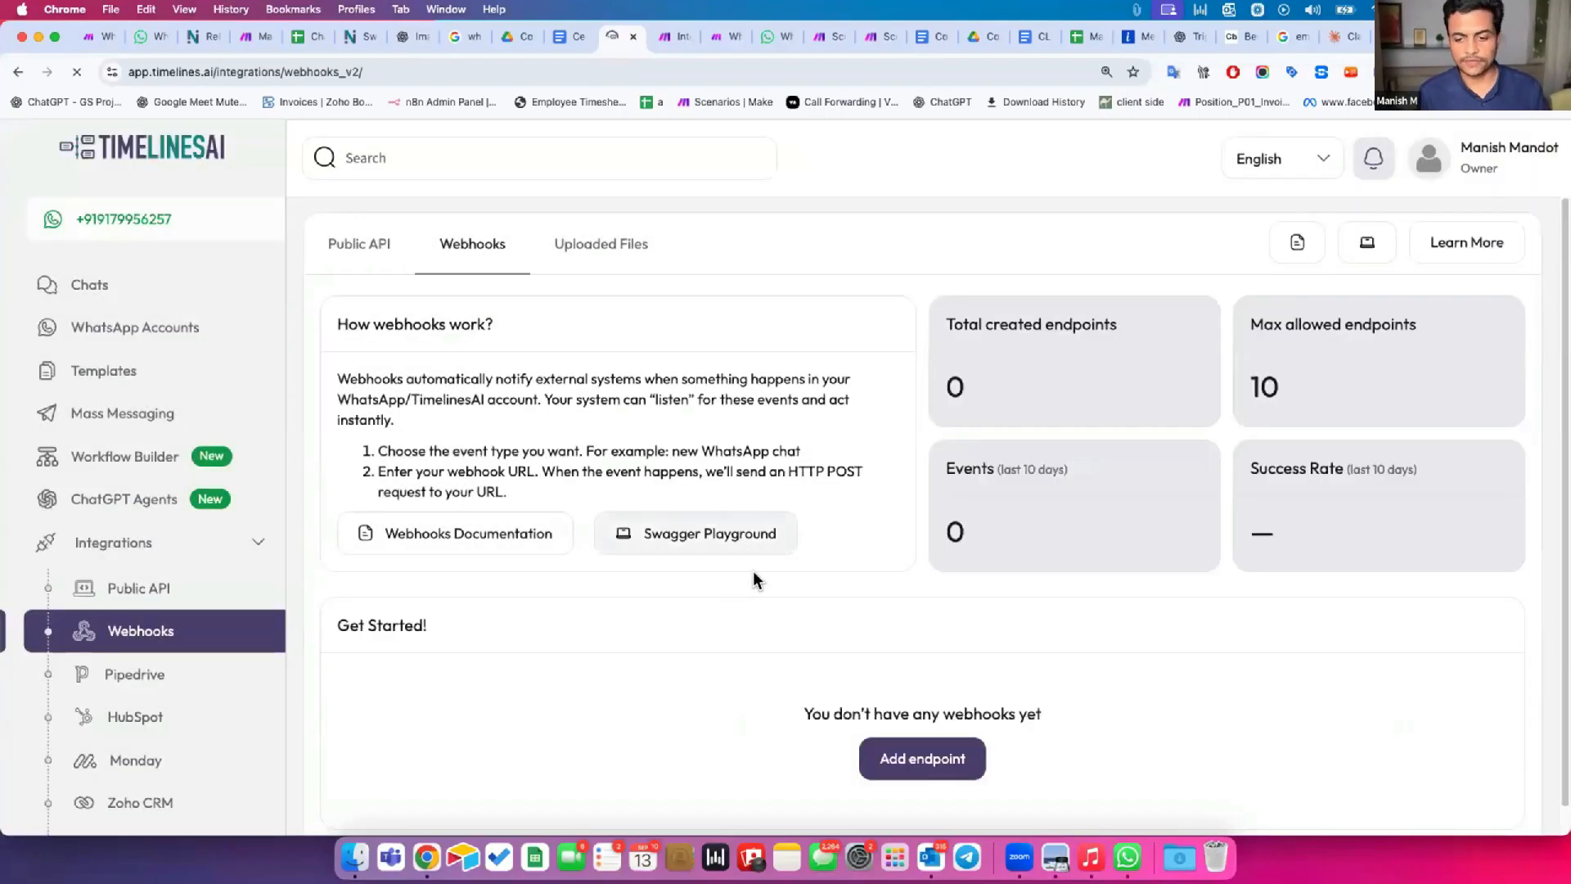
# Start a new webhook endpoint in TimelinesAI and paste the copied Make webhook address as its endpoint URL.
pyautogui.scroll(-1, 818, 638)
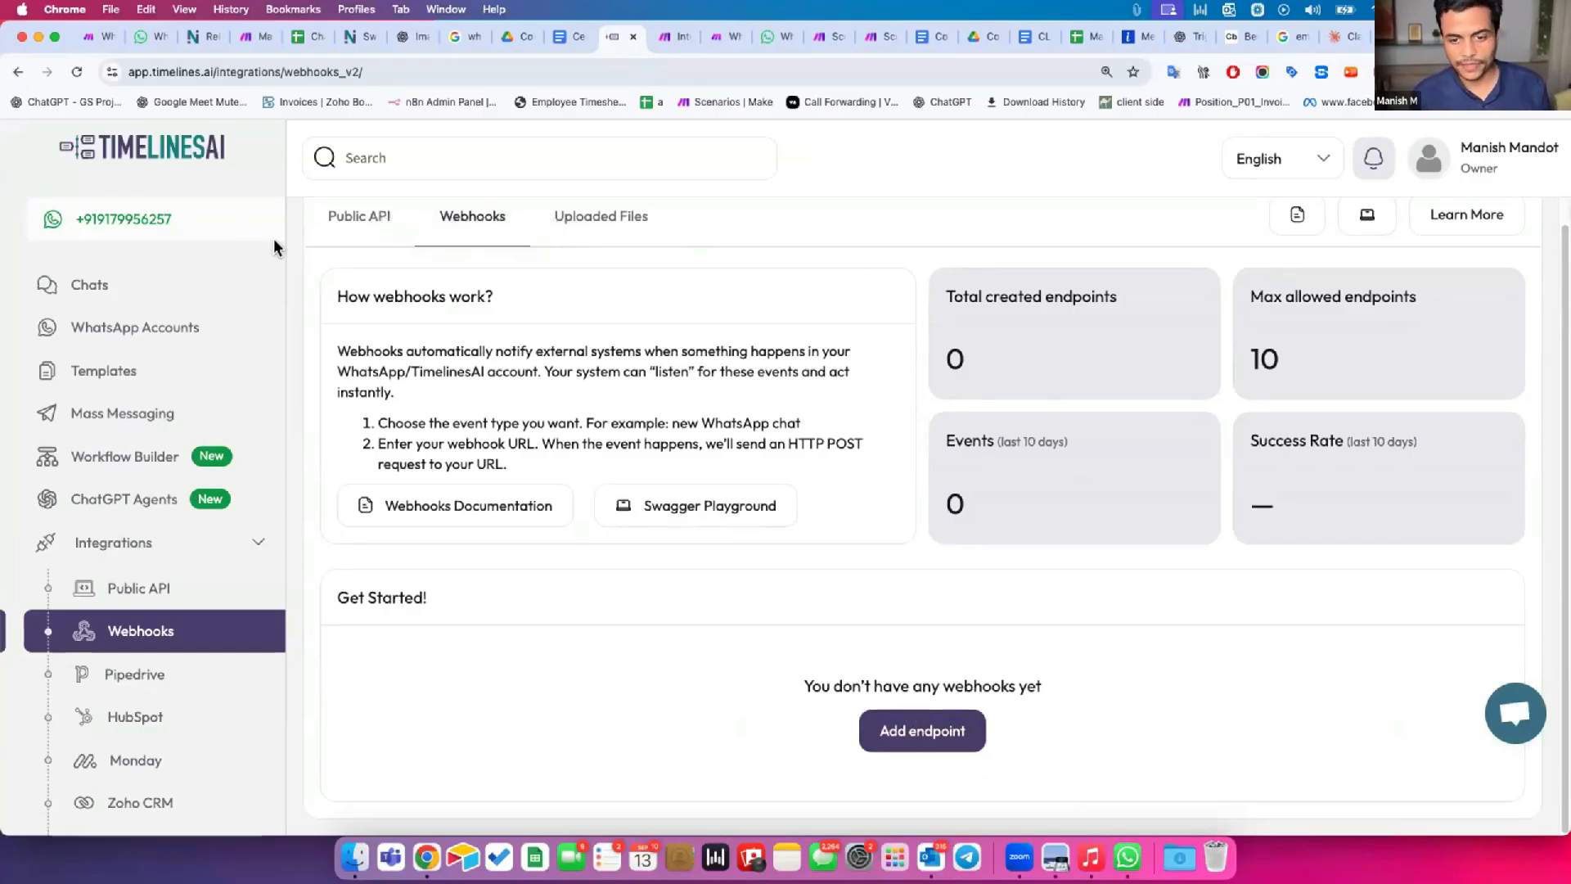
pyautogui.click(957, 736)
pyautogui.moveTo(512, 355); pyautogui.dragTo(574, 356)
pyautogui.click(560, 388)
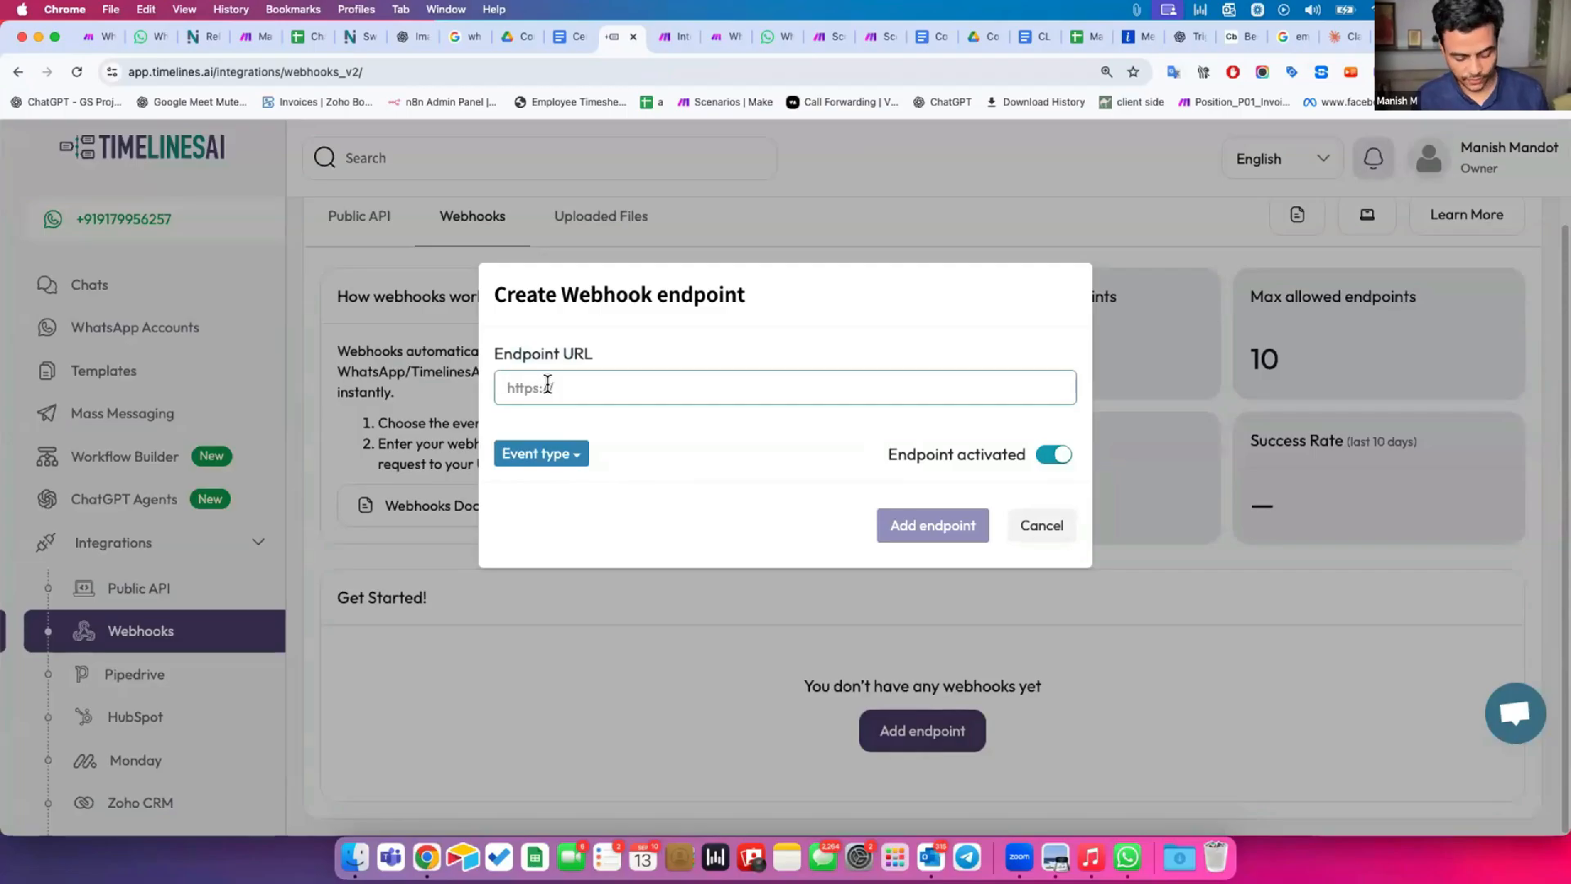
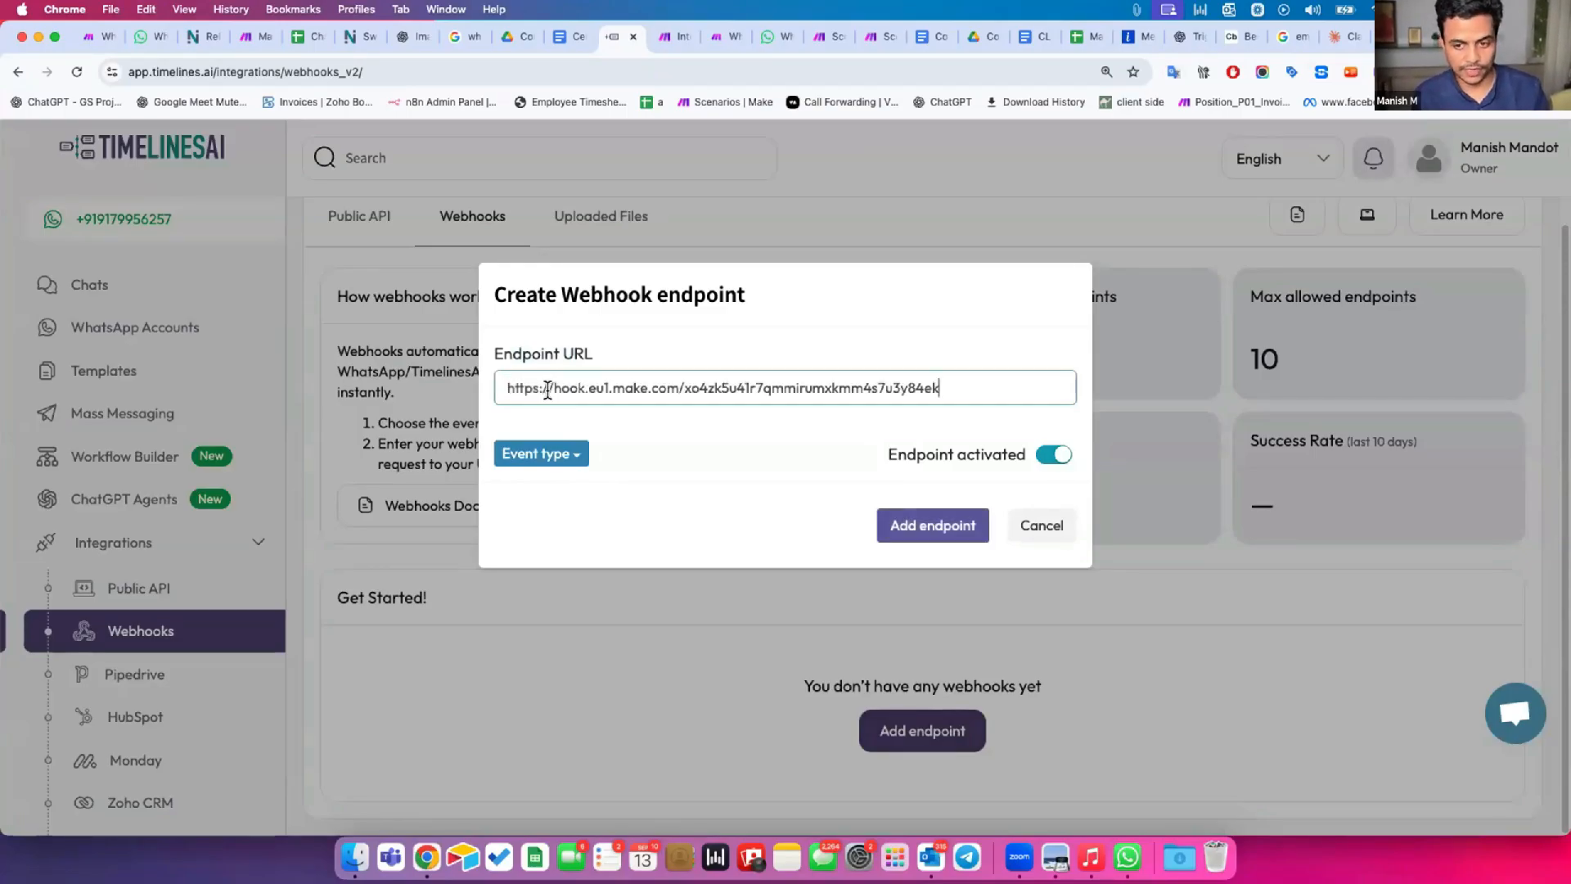
pyautogui.moveTo(504, 383); pyautogui.dragTo(1006, 377)
pyautogui.moveTo(634, 378); pyautogui.dragTo(641, 374)
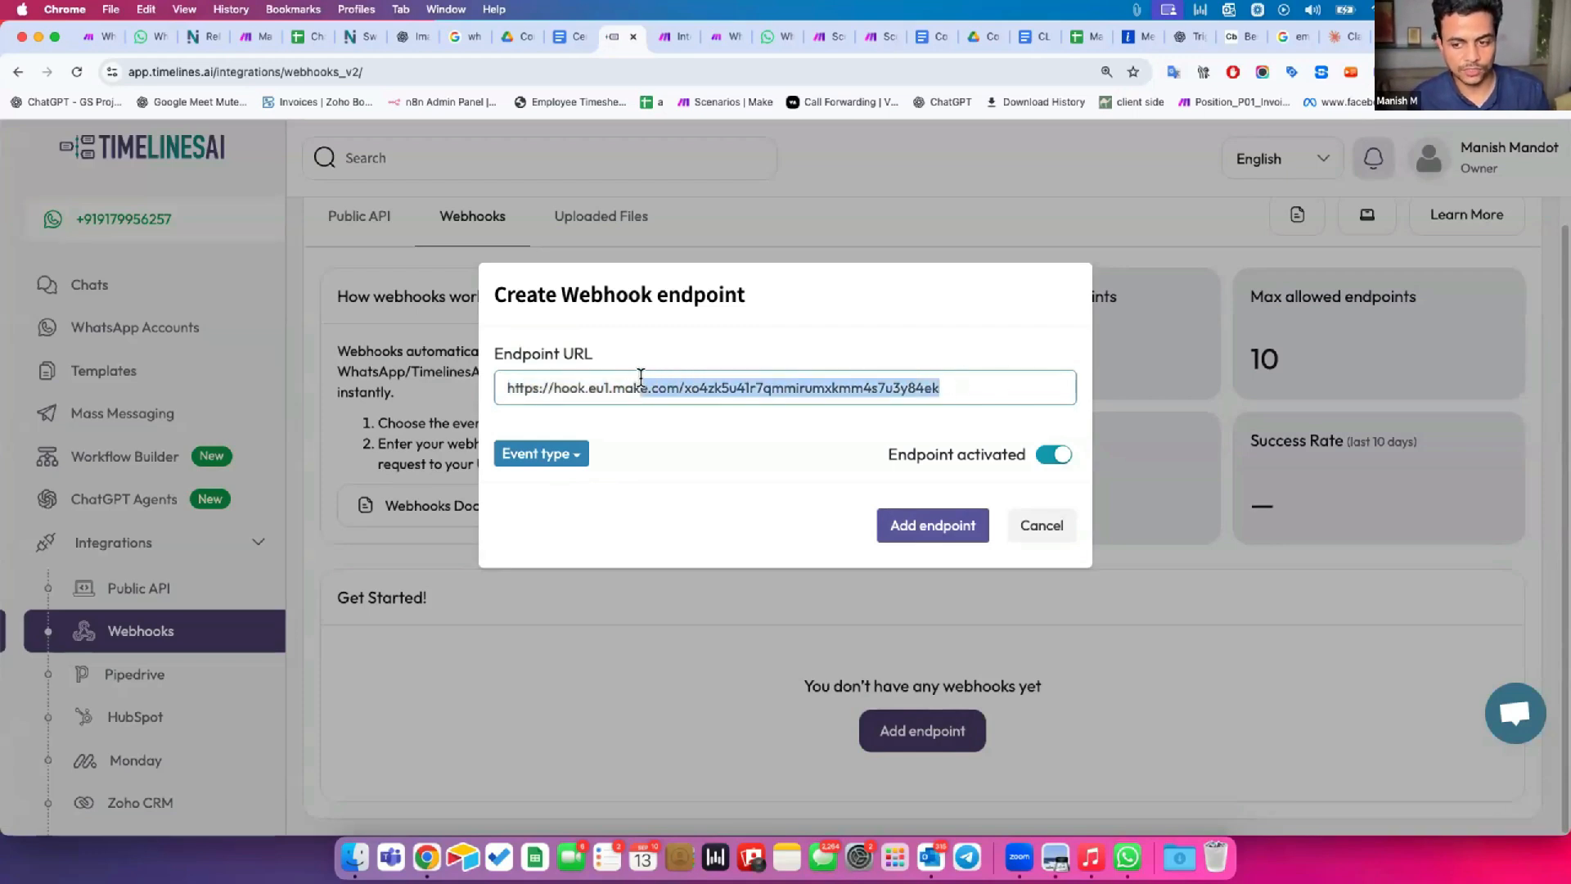
pyautogui.click(935, 443)
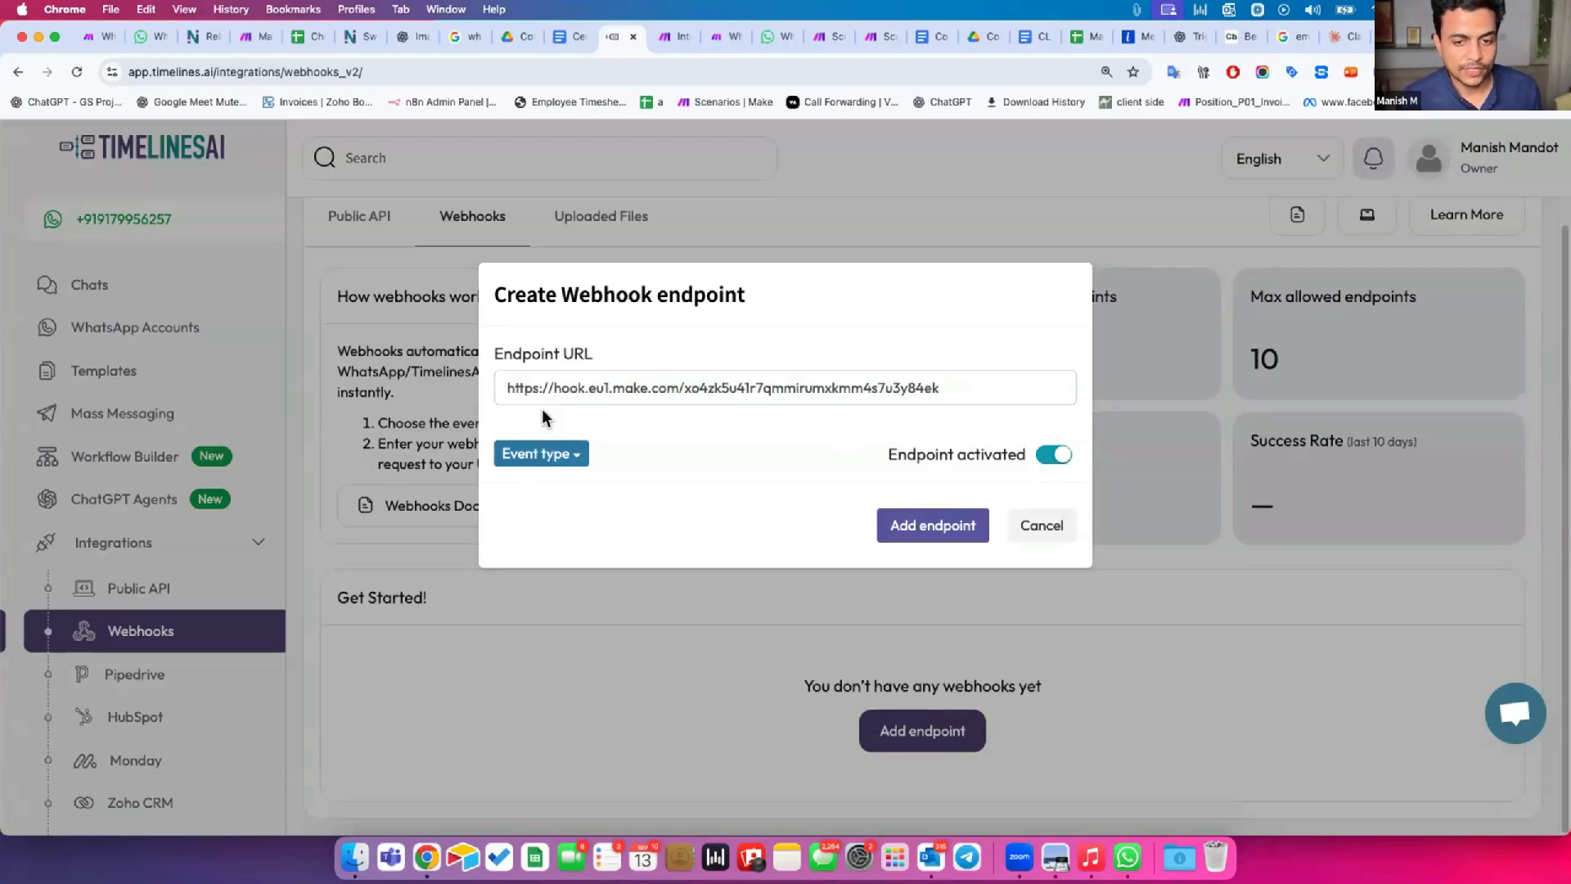
pyautogui.moveTo(532, 388); pyautogui.dragTo(890, 388)
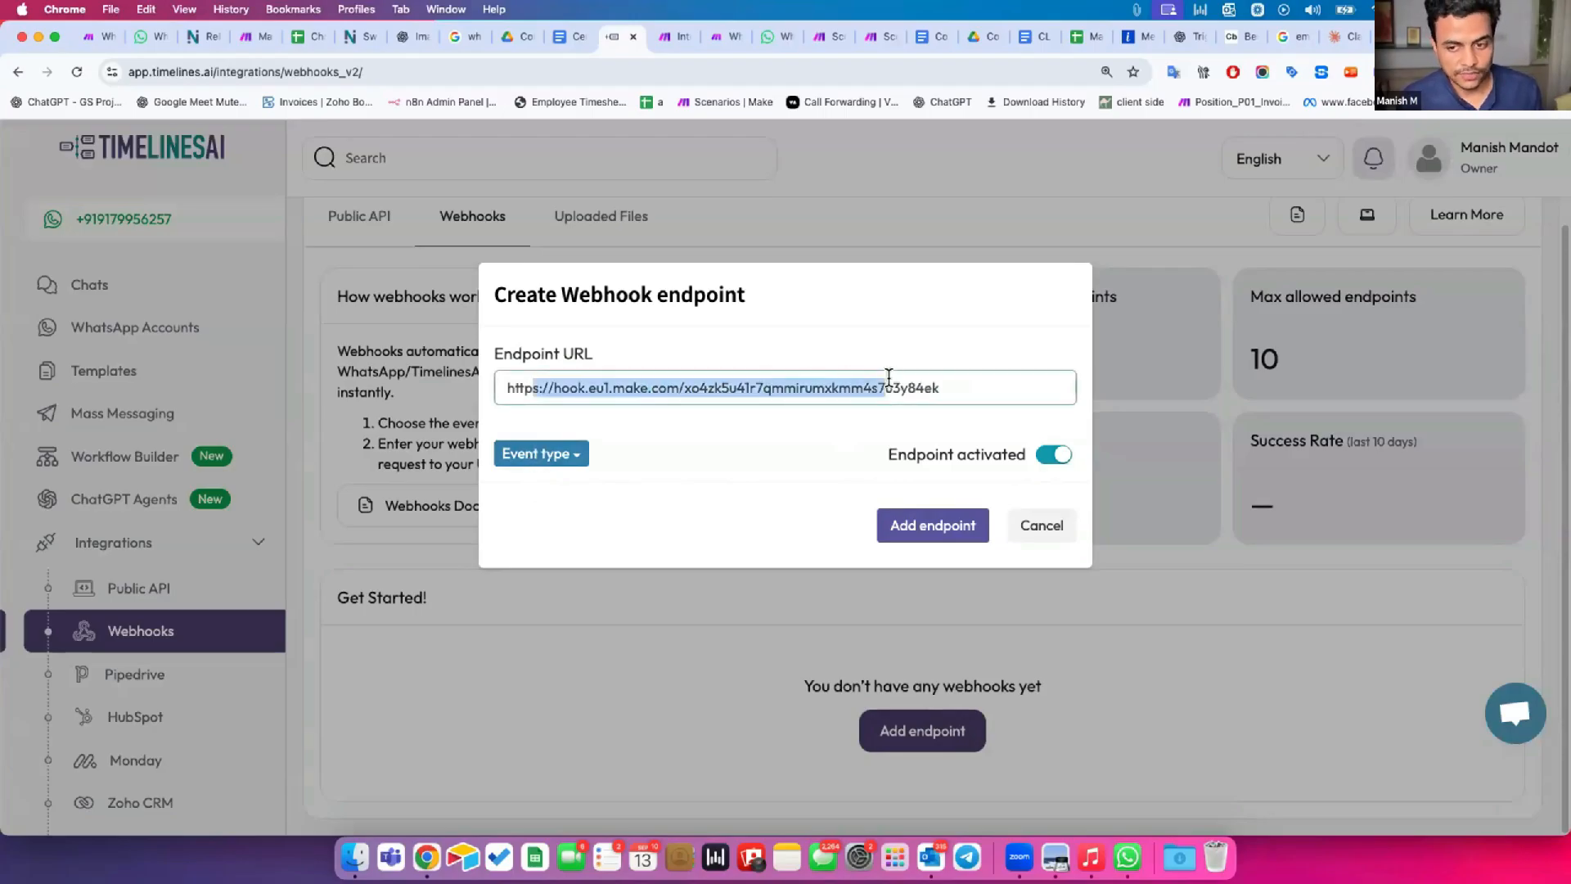
# Set the endpoint's event type to message:received:new and add the activated endpoint.
pyautogui.click(527, 456)
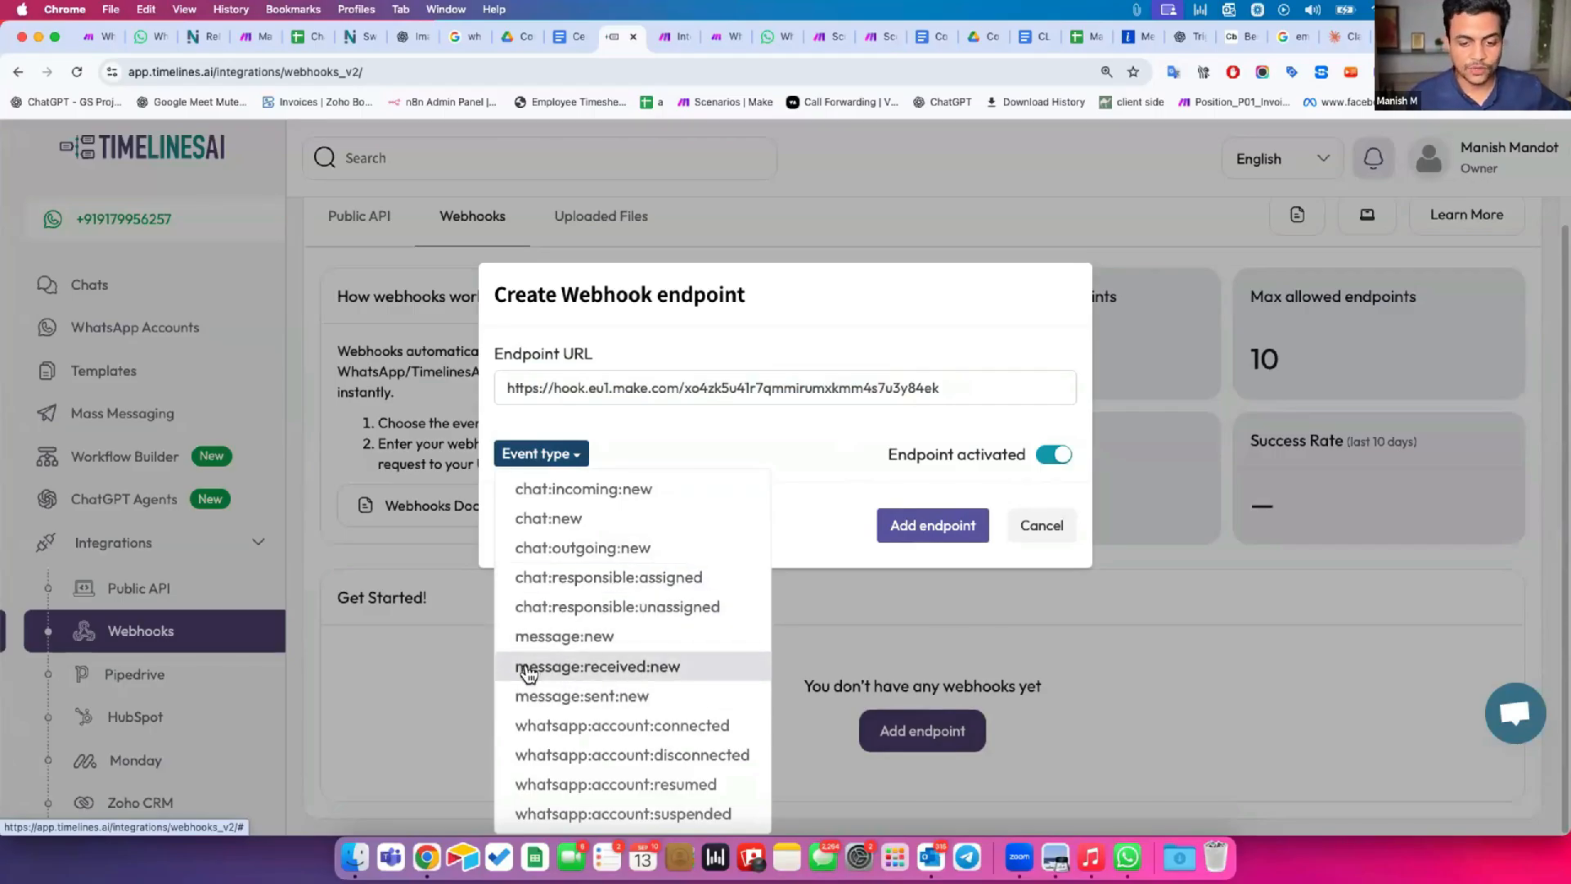
pyautogui.click(678, 667)
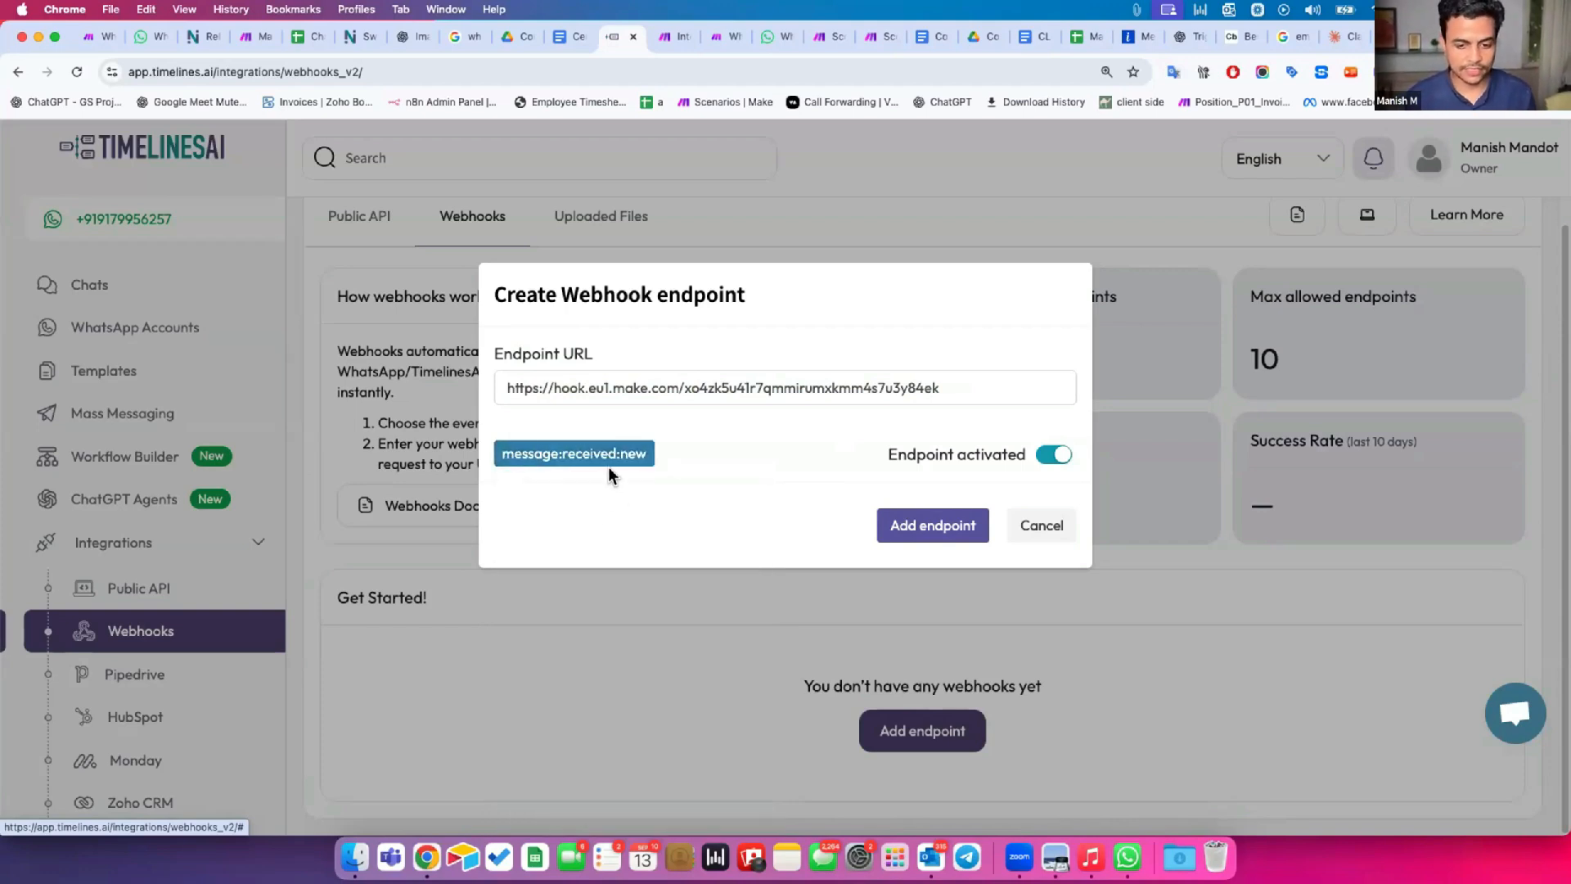
pyautogui.click(912, 523)
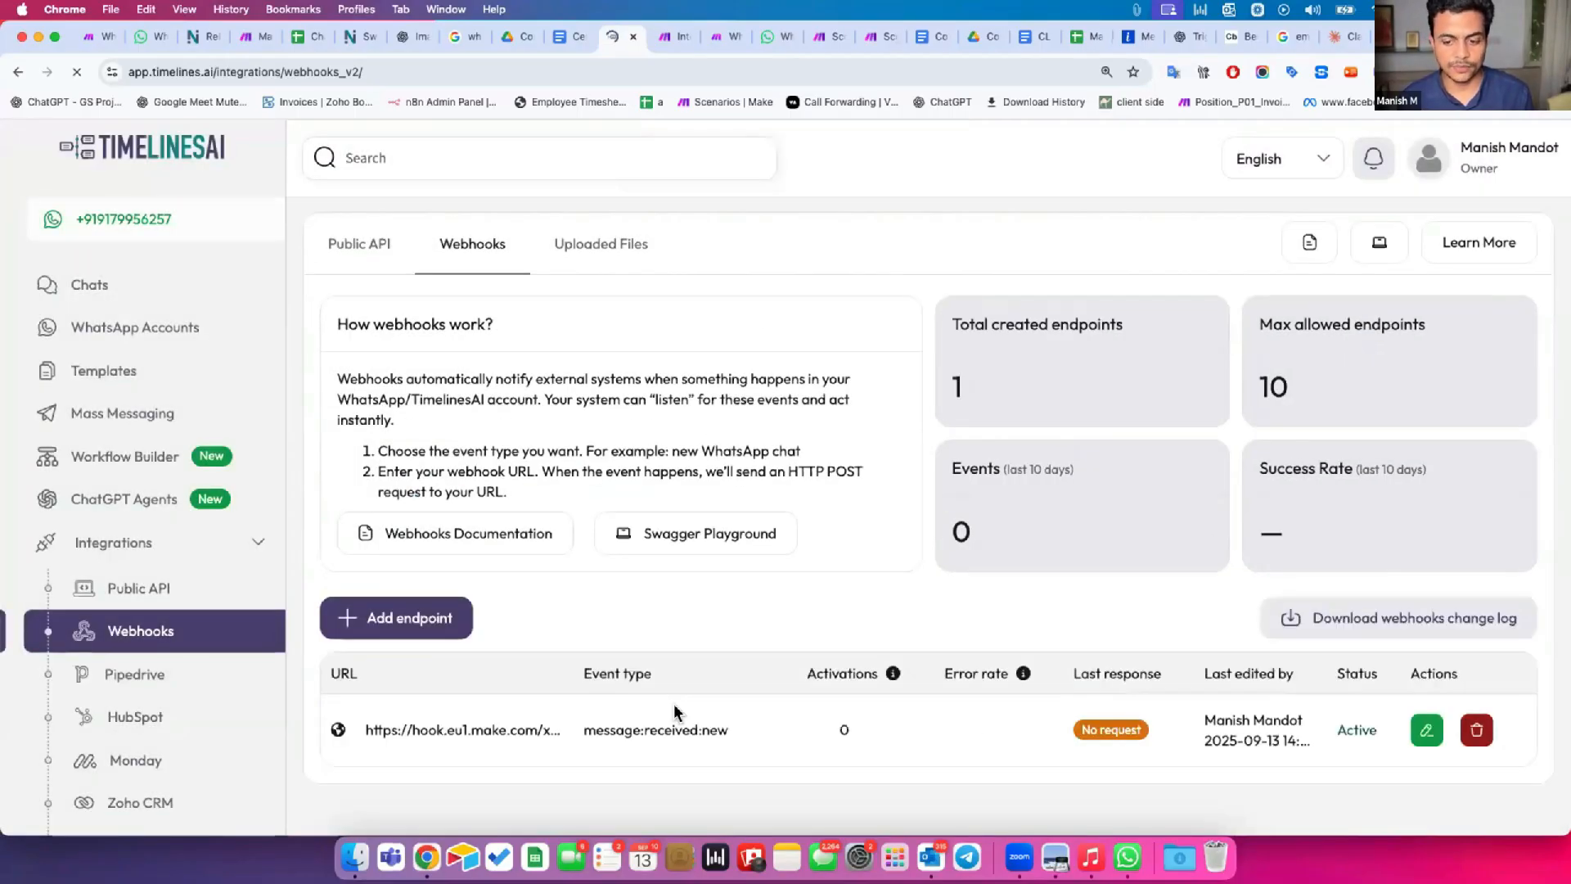
# Check the active scenario in Make, then switch to WhatsApp Web and send "Hey" to the connected business account's chat.
pyautogui.click(672, 36)
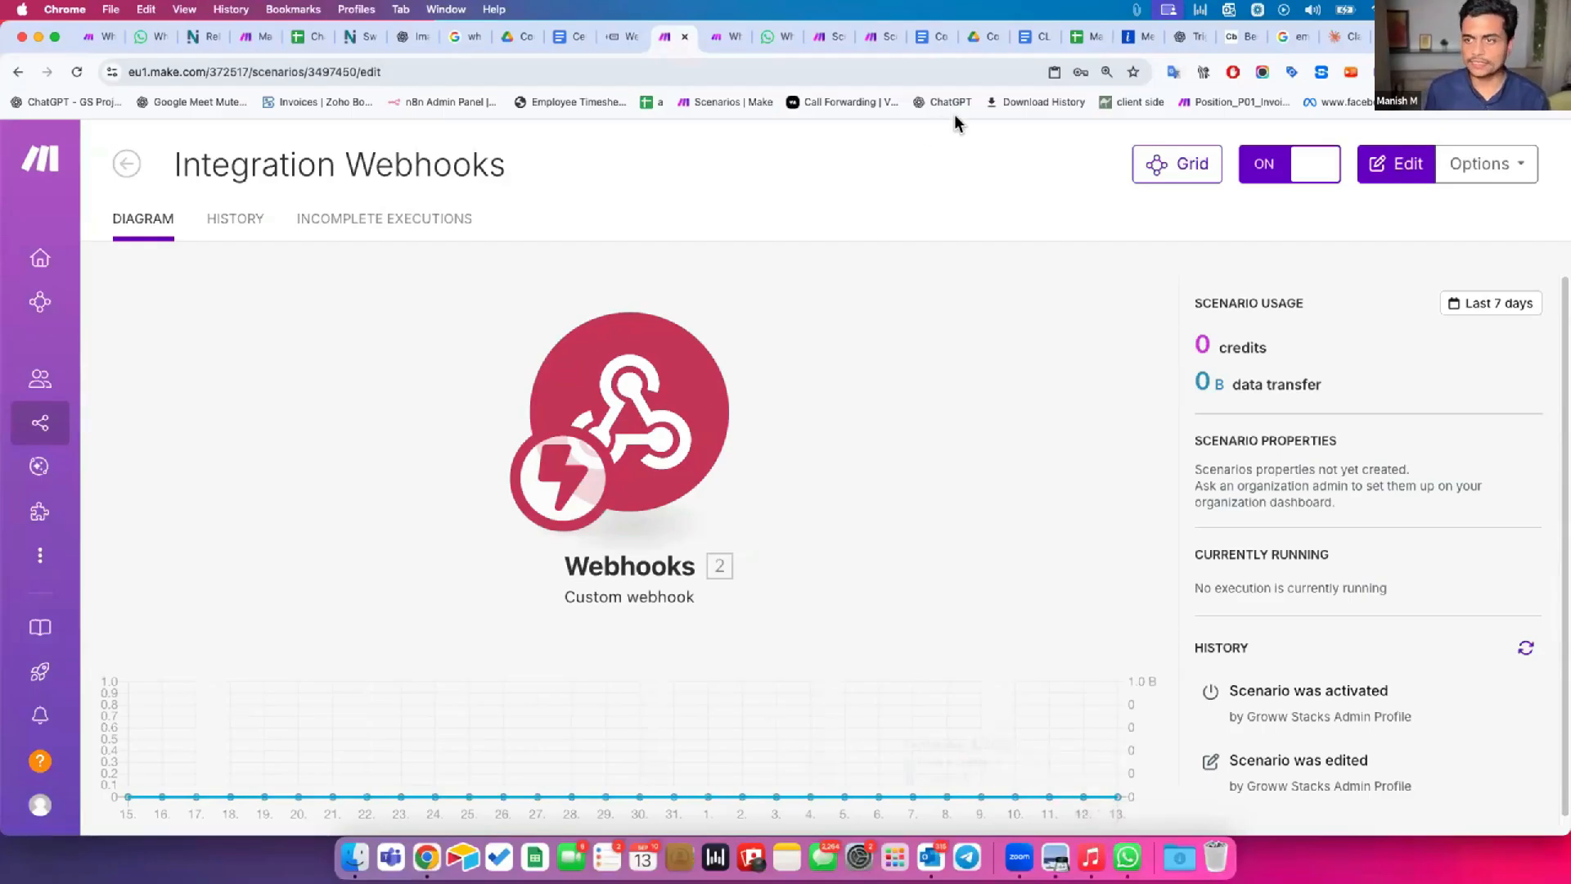
pyautogui.click(1448, 36)
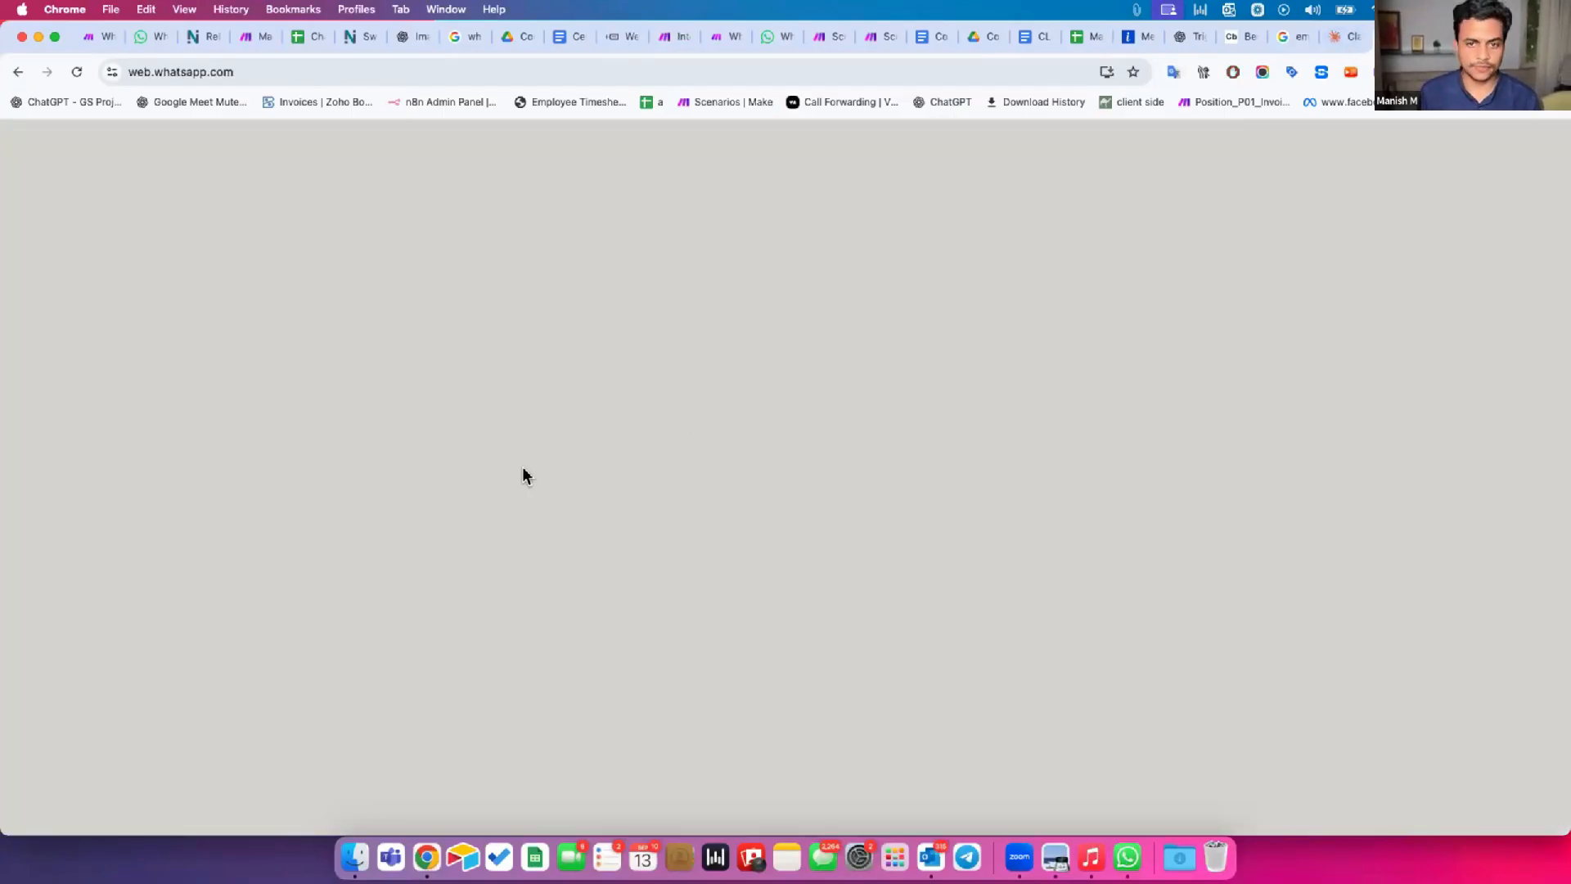
pyautogui.scroll(10, 293, 546)
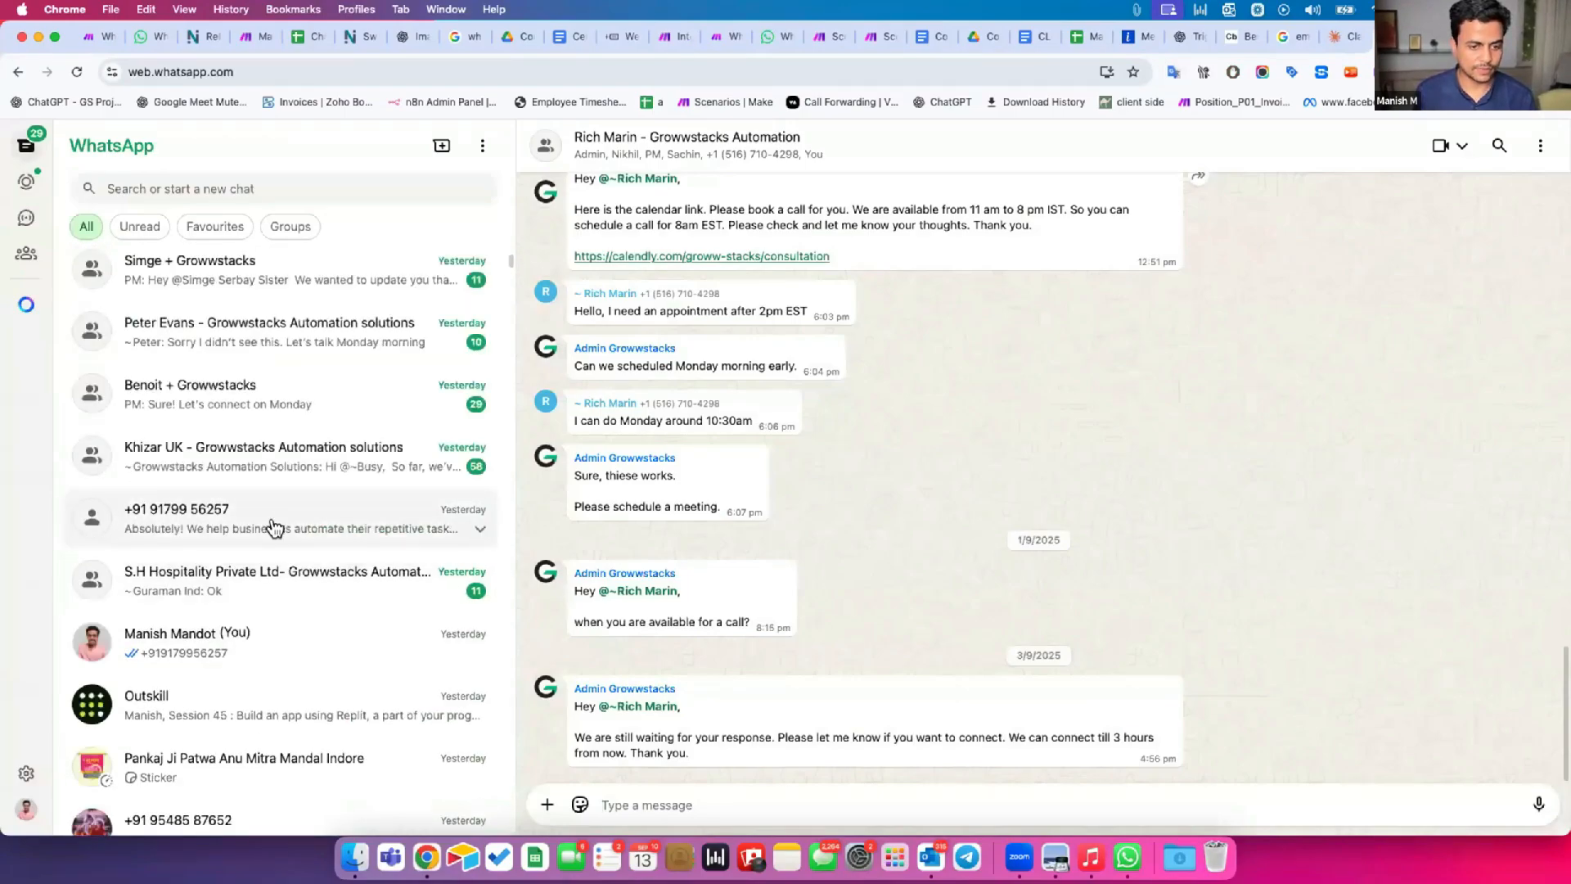
pyautogui.click(273, 526)
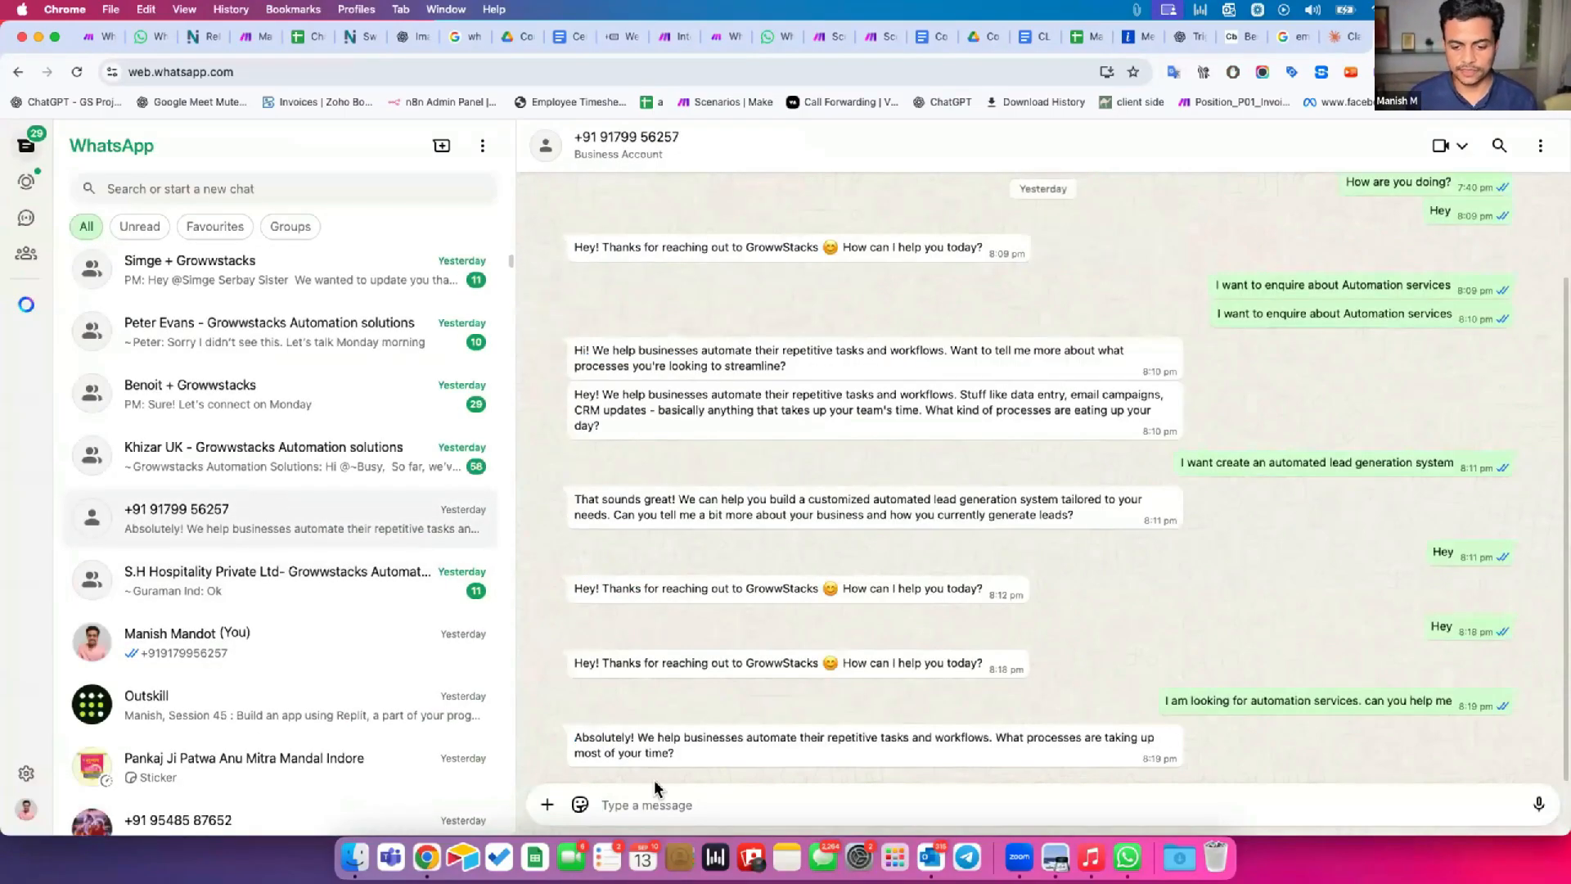
pyautogui.click(646, 803)
pyautogui.write('Hey')
pyautogui.press('Return')
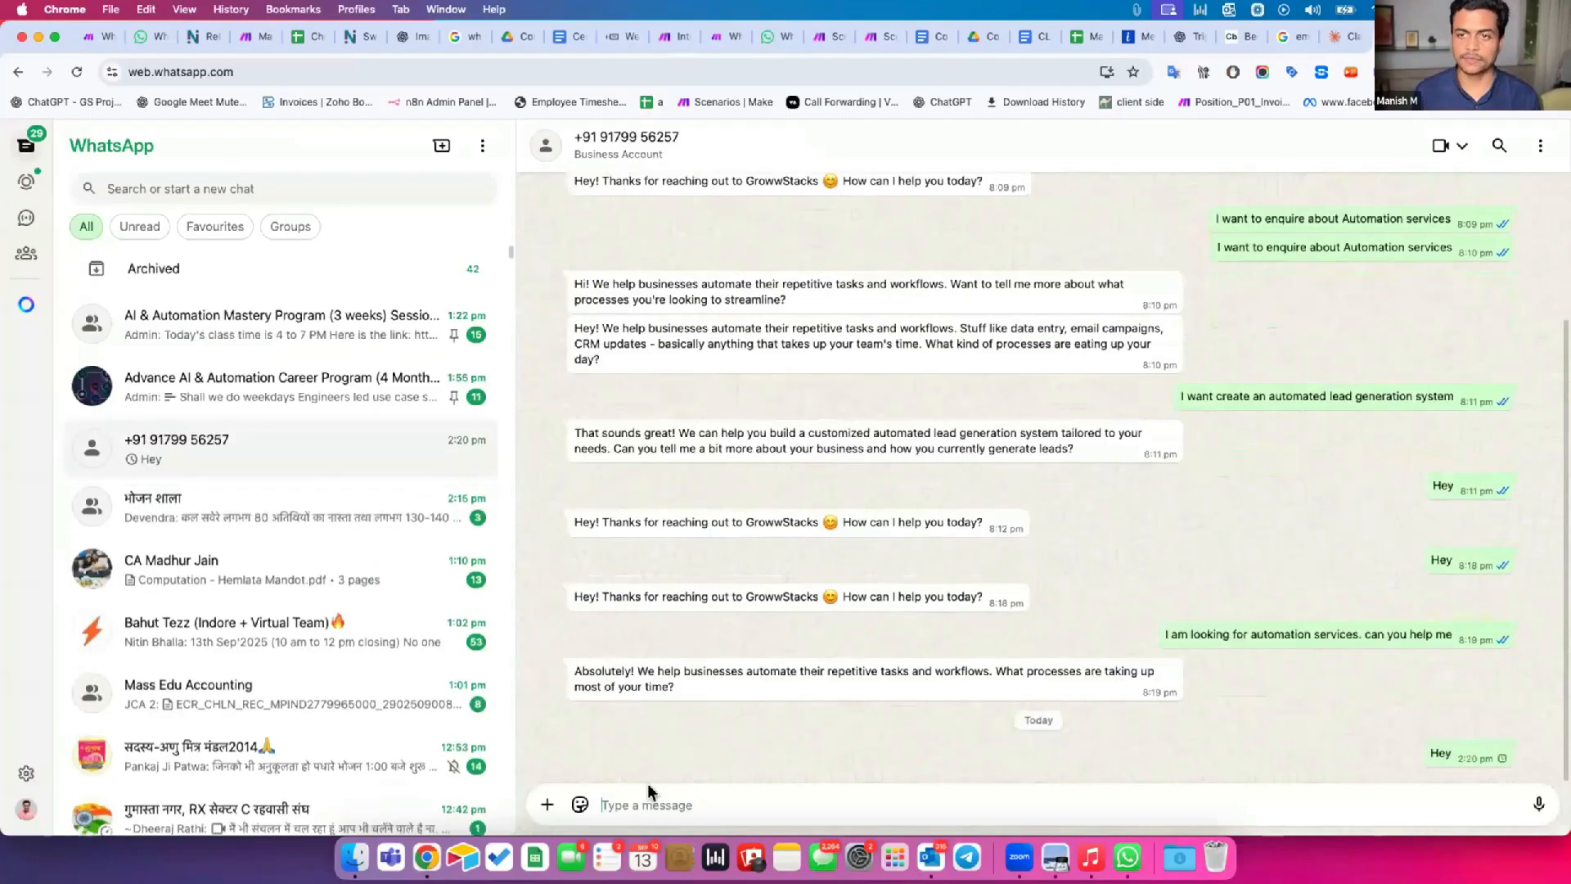
# Return to Make and examine the webhook run's output, expanding the chat collection to review its name, chat ID, group and phone fields.
pyautogui.click(672, 36)
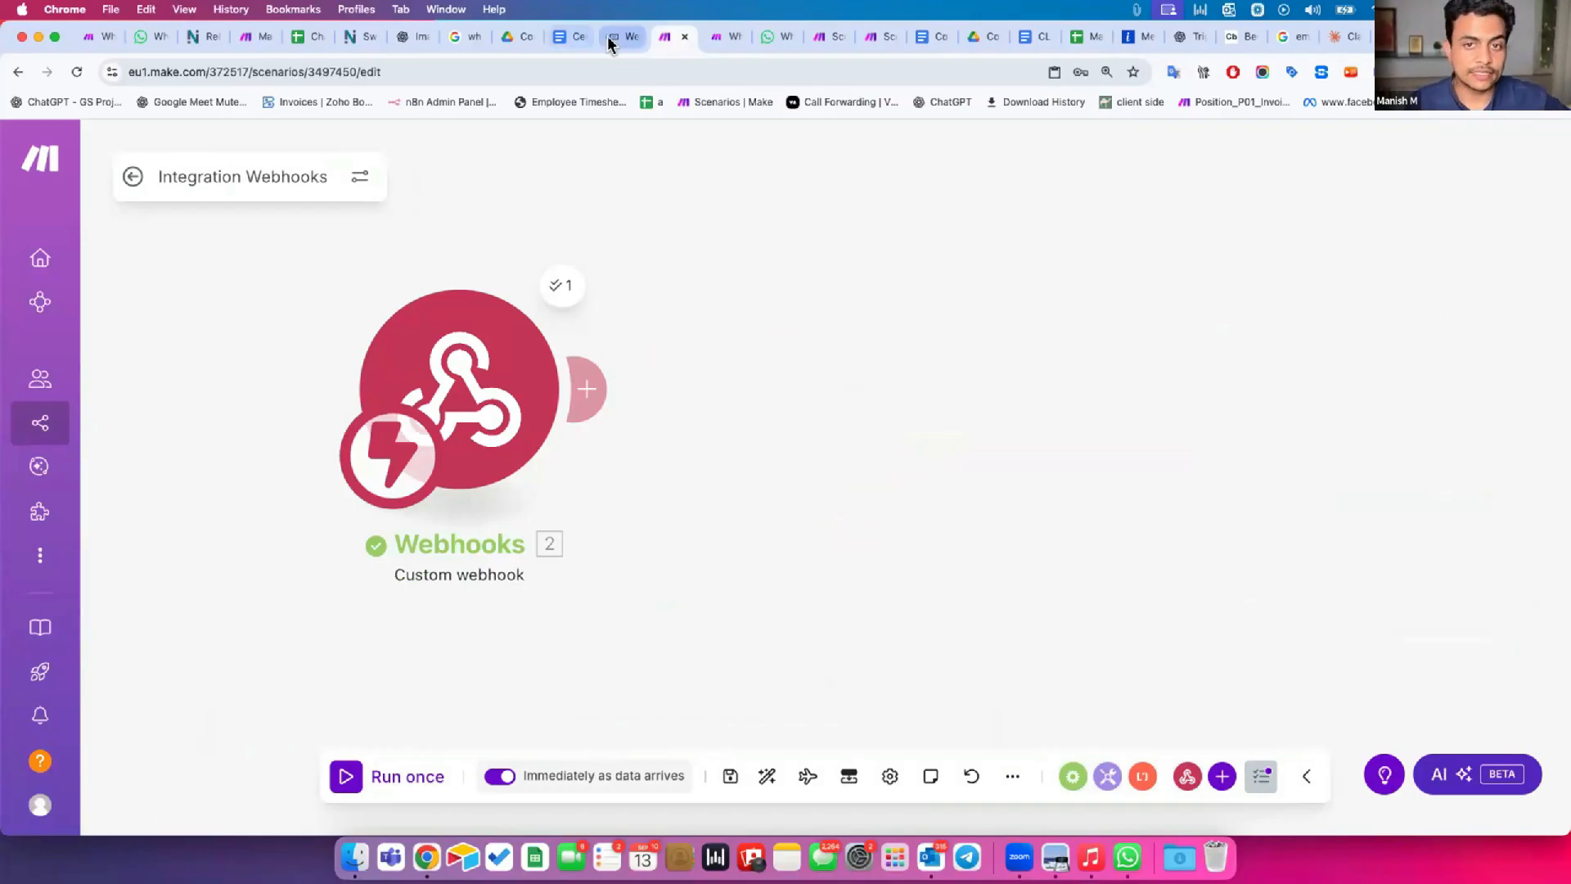
pyautogui.click(556, 288)
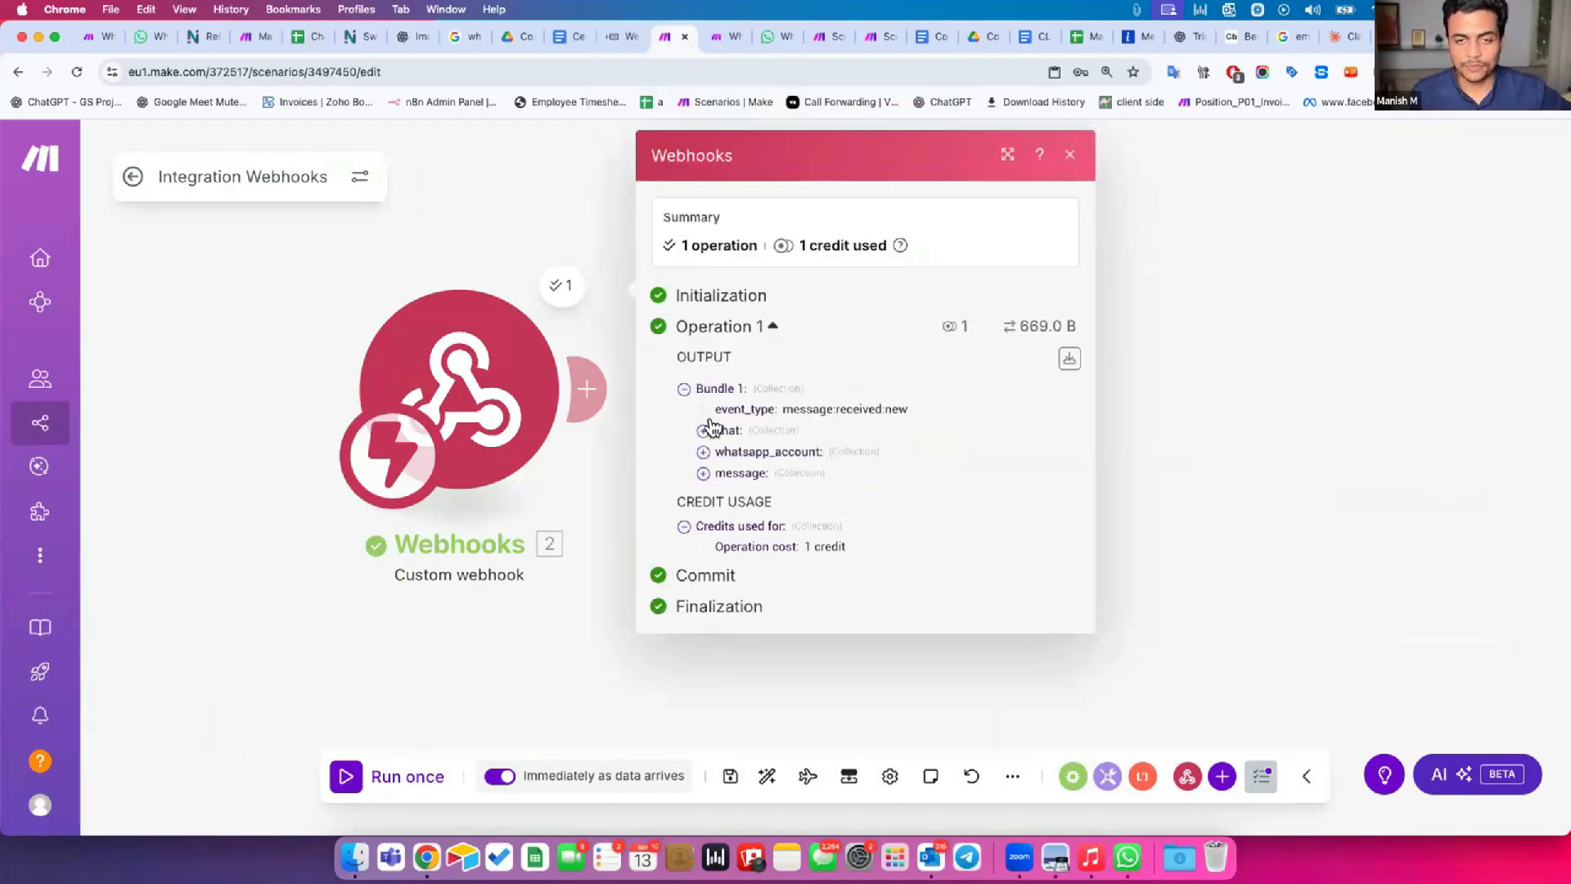
pyautogui.press('super+equal')
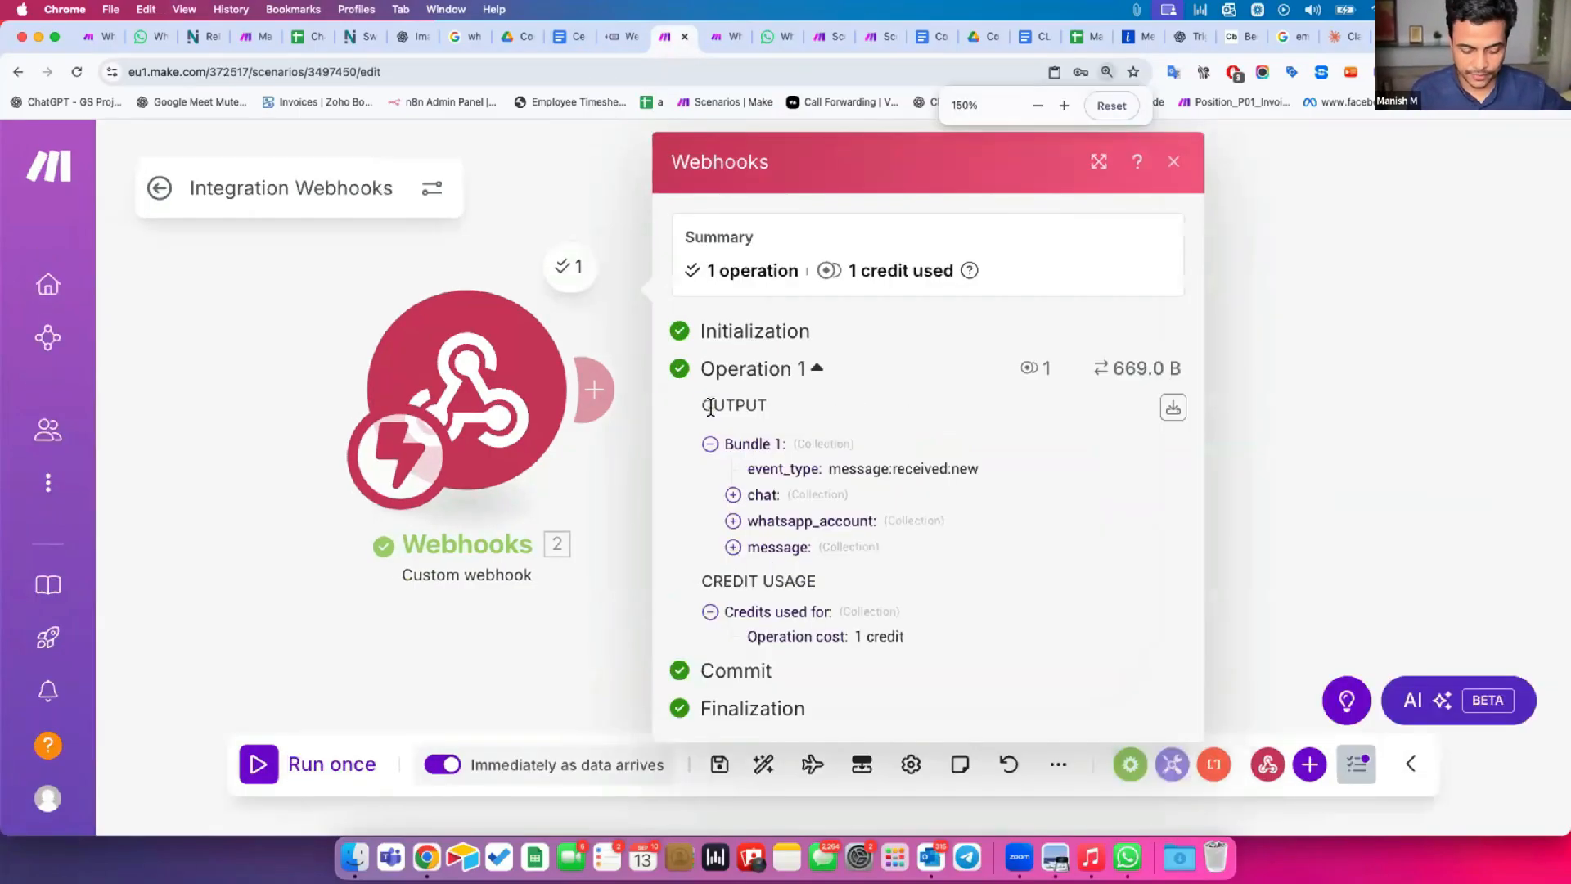
pyautogui.click(757, 494)
pyautogui.scroll(-3, 777, 381)
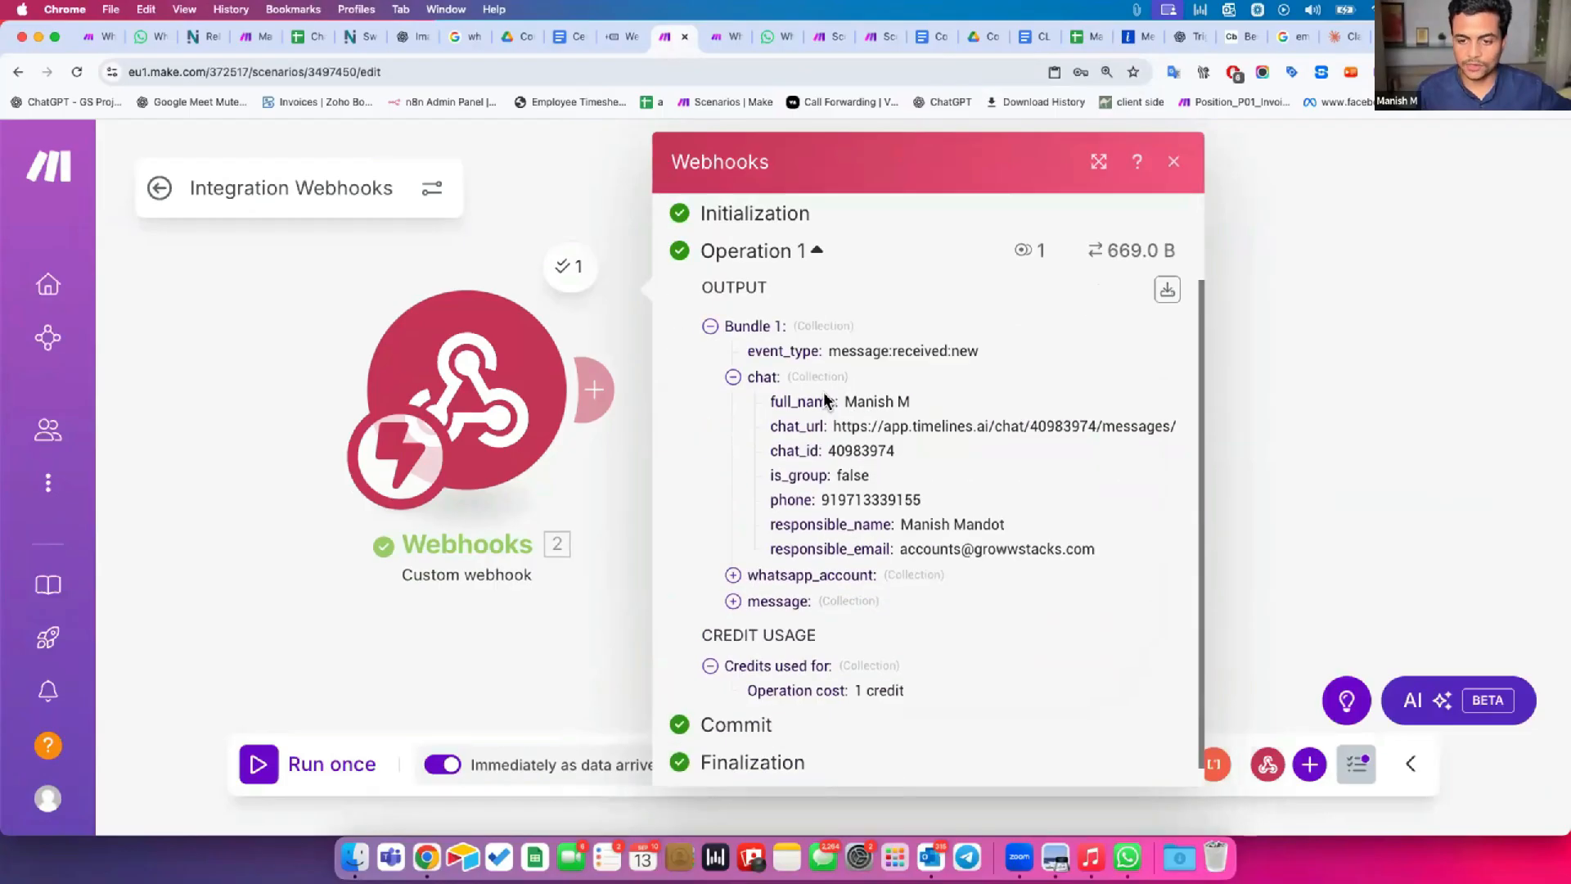
pyautogui.moveTo(777, 381); pyautogui.dragTo(901, 381)
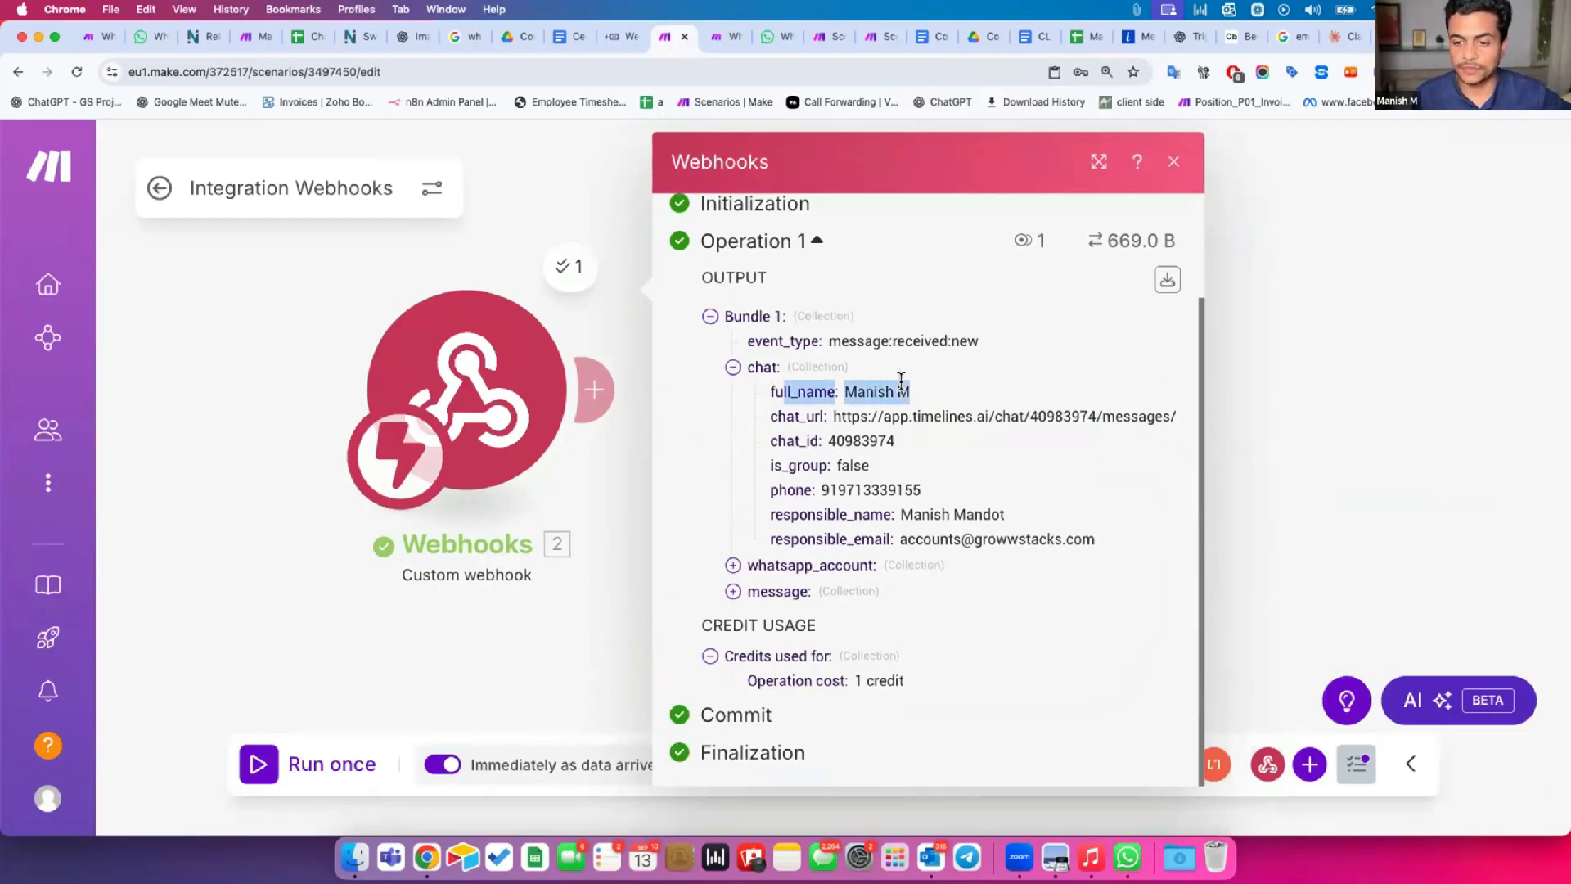
pyautogui.moveTo(780, 419); pyautogui.dragTo(934, 431)
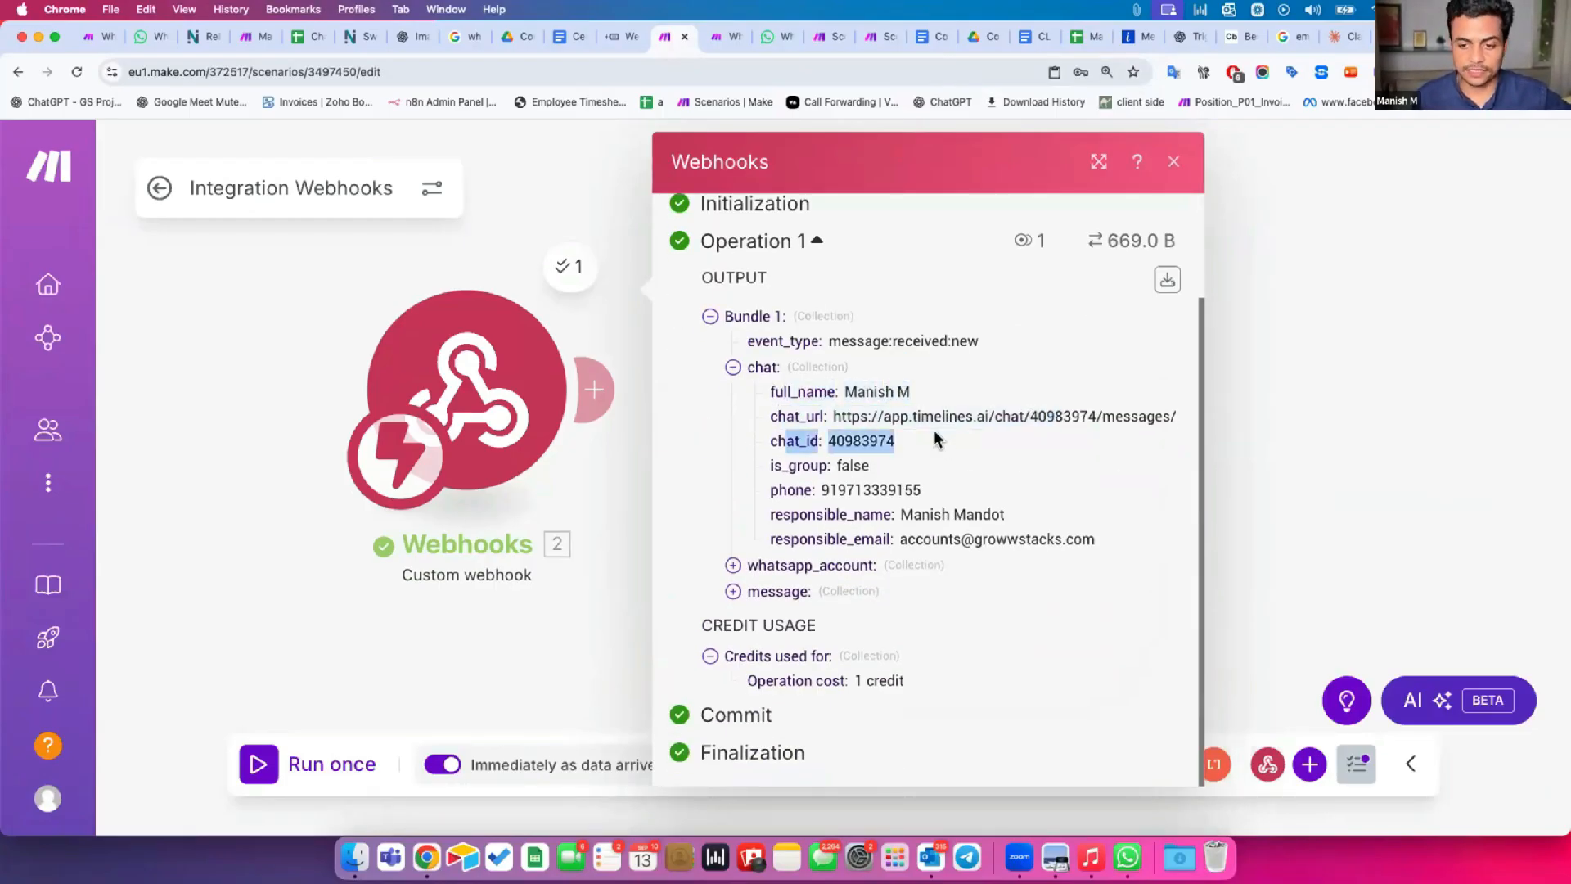
pyautogui.moveTo(776, 465); pyautogui.dragTo(883, 466)
pyautogui.moveTo(772, 490); pyautogui.dragTo(952, 489)
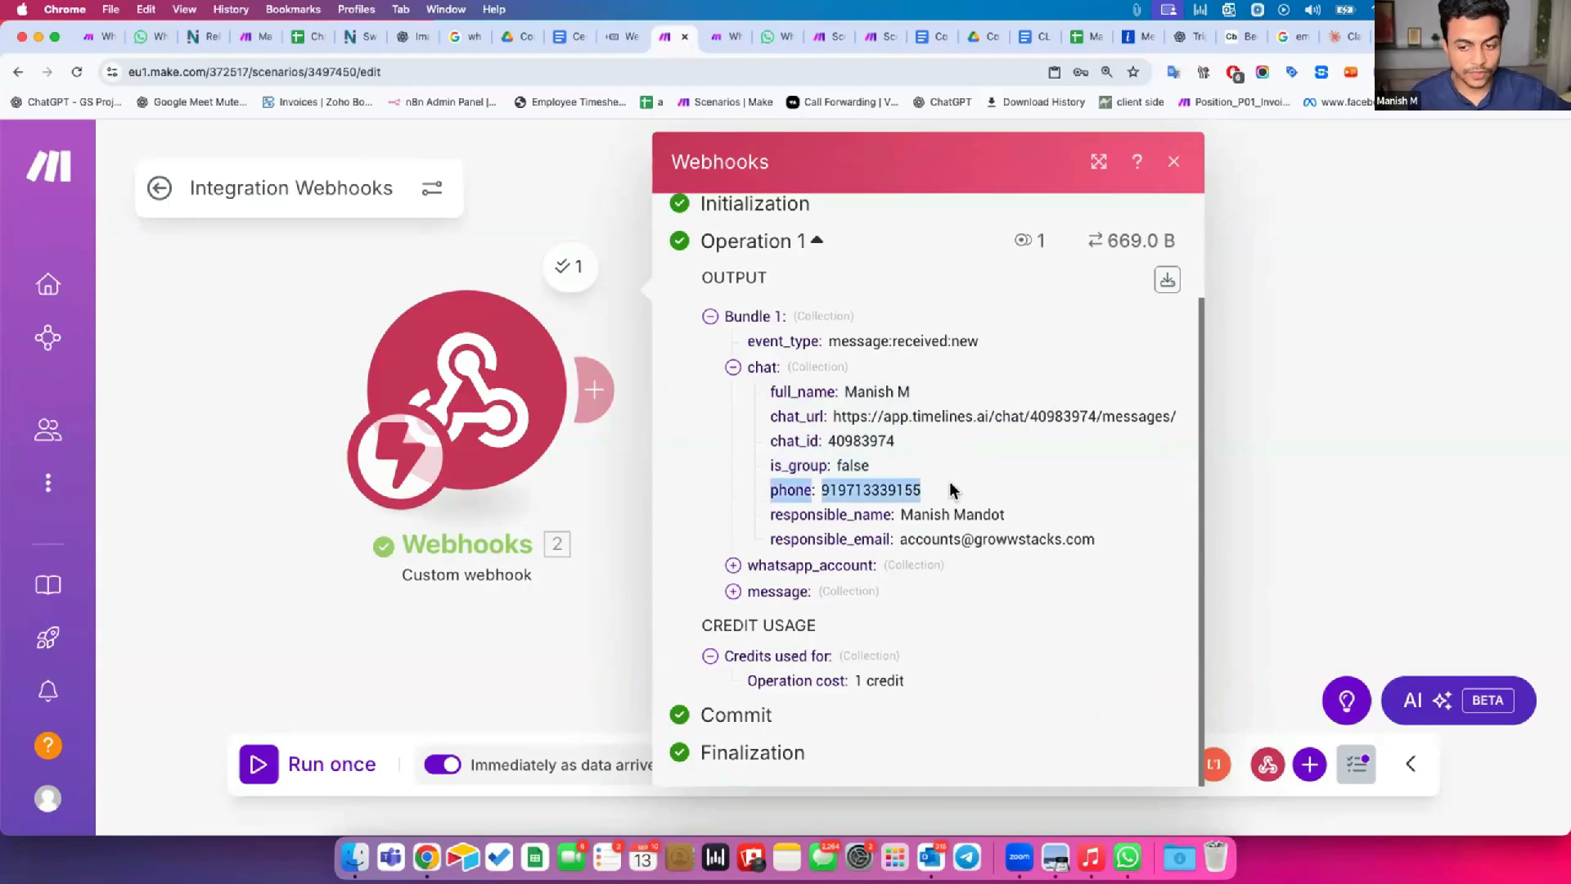
# Review the responsible contact fields in the webhook output's chat collection, and expand the whatsapp_account and message collections.
pyautogui.click(874, 508)
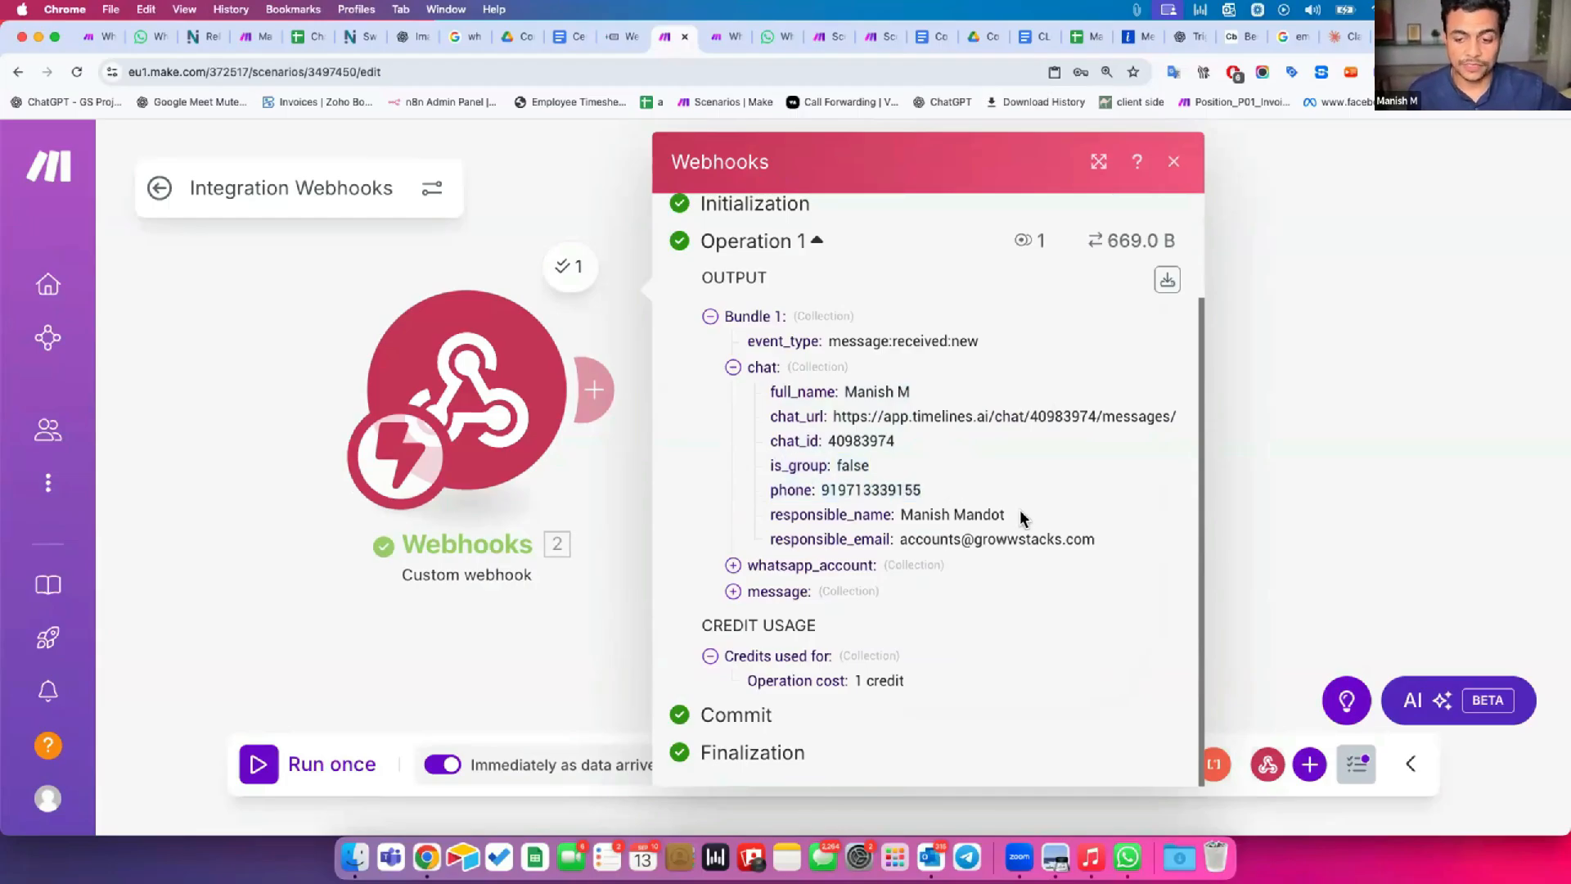
pyautogui.moveTo(799, 538); pyautogui.dragTo(1073, 539)
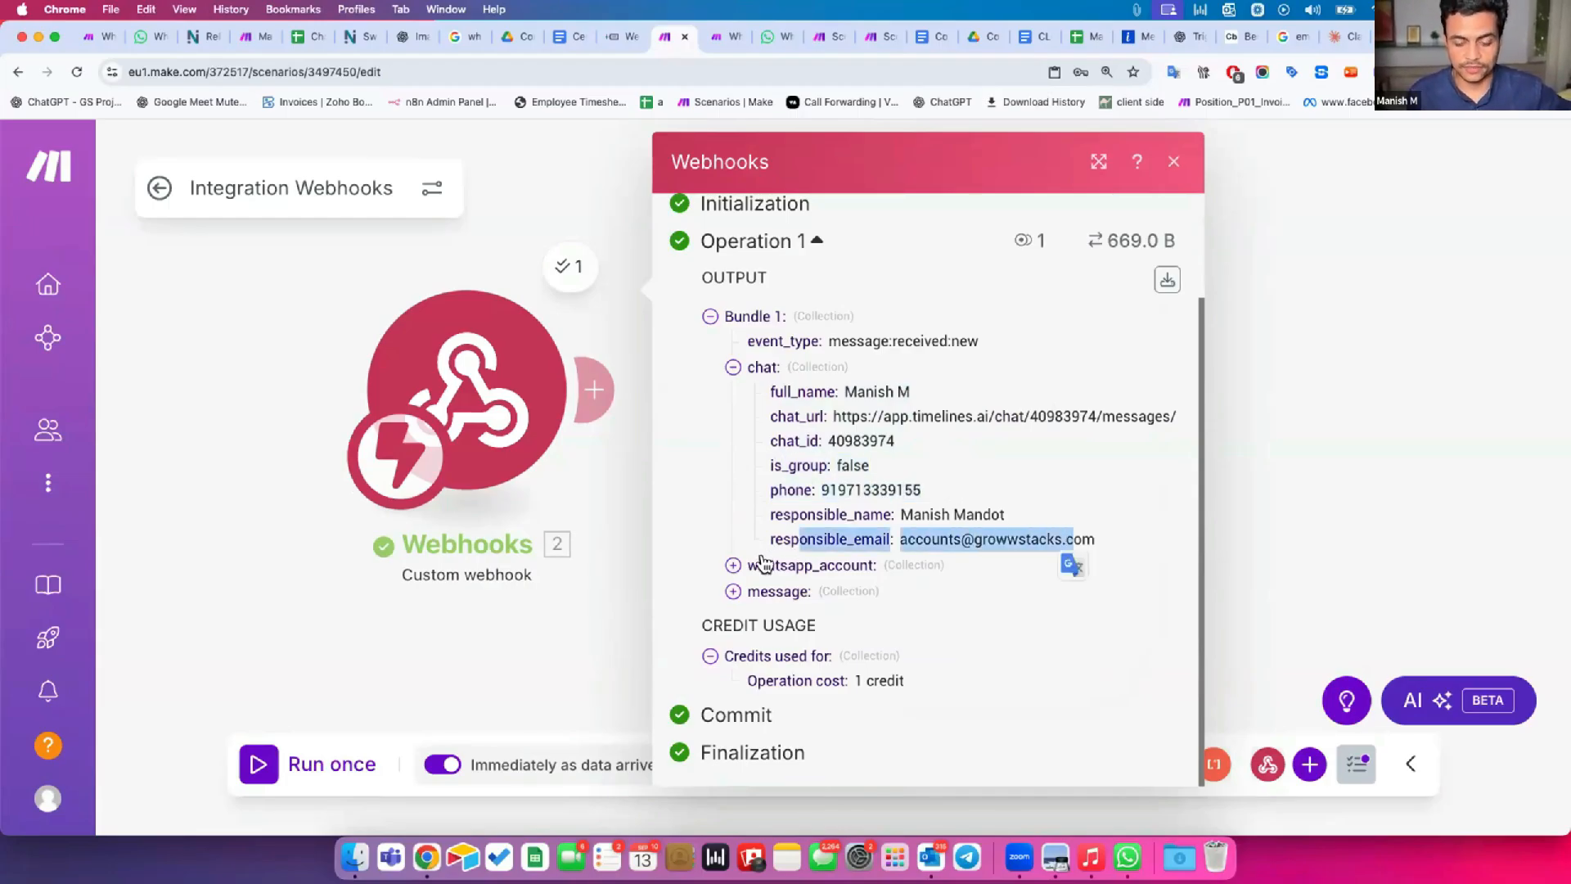
pyautogui.click(790, 566)
pyautogui.scroll(-2, 802, 558)
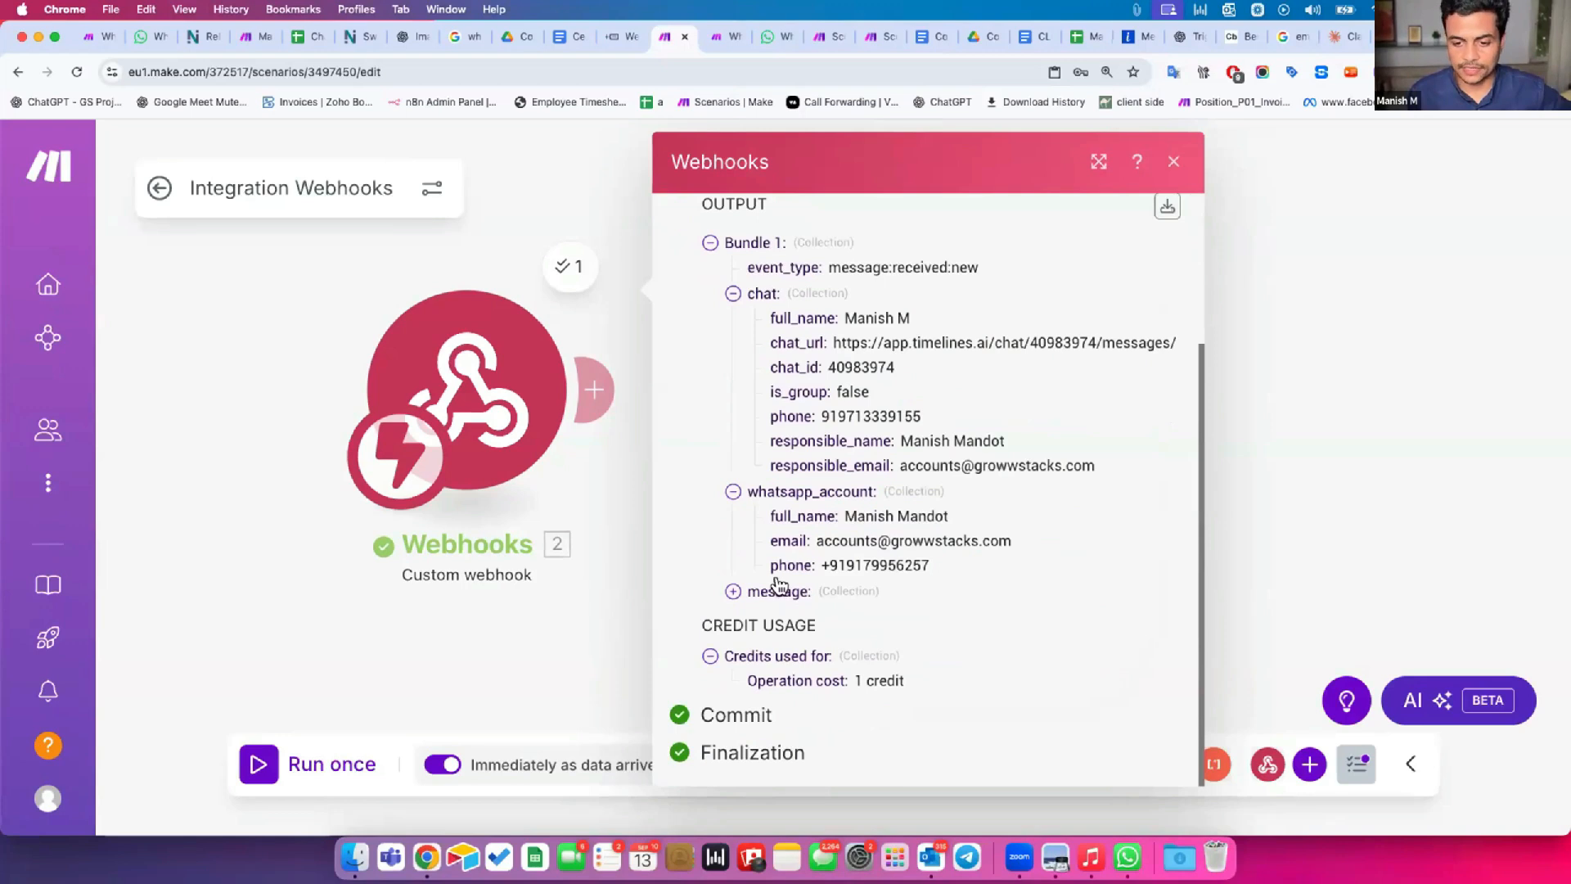
pyautogui.click(828, 576)
pyautogui.scroll(-5, 828, 575)
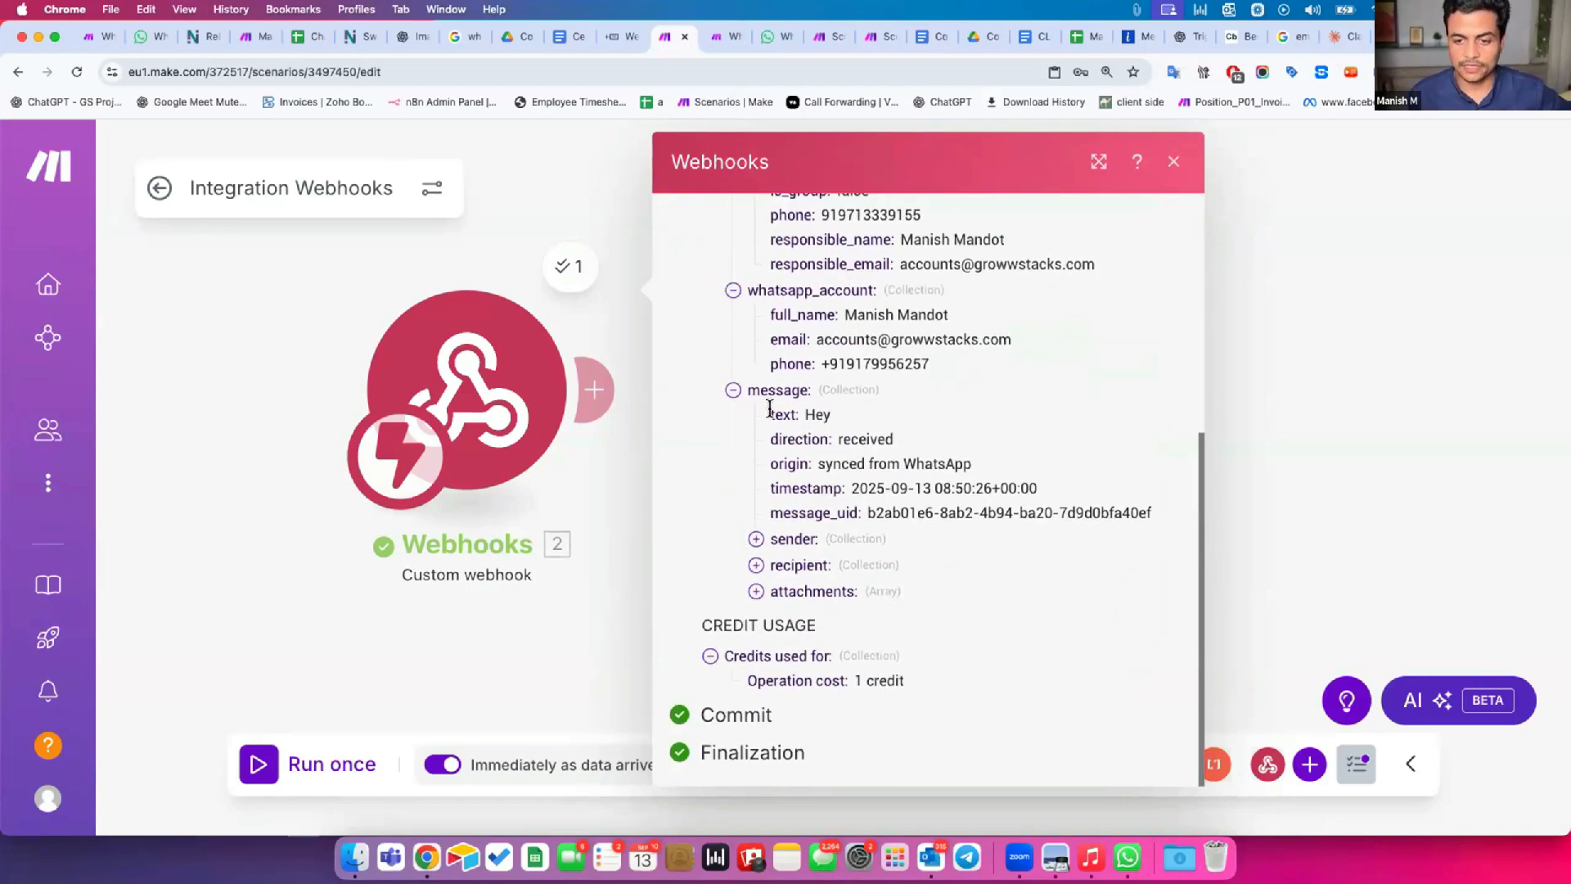
# Examine the message collection's text, direction, origin and timestamp fields in the webhook output.
pyautogui.tripleClick(807, 410)
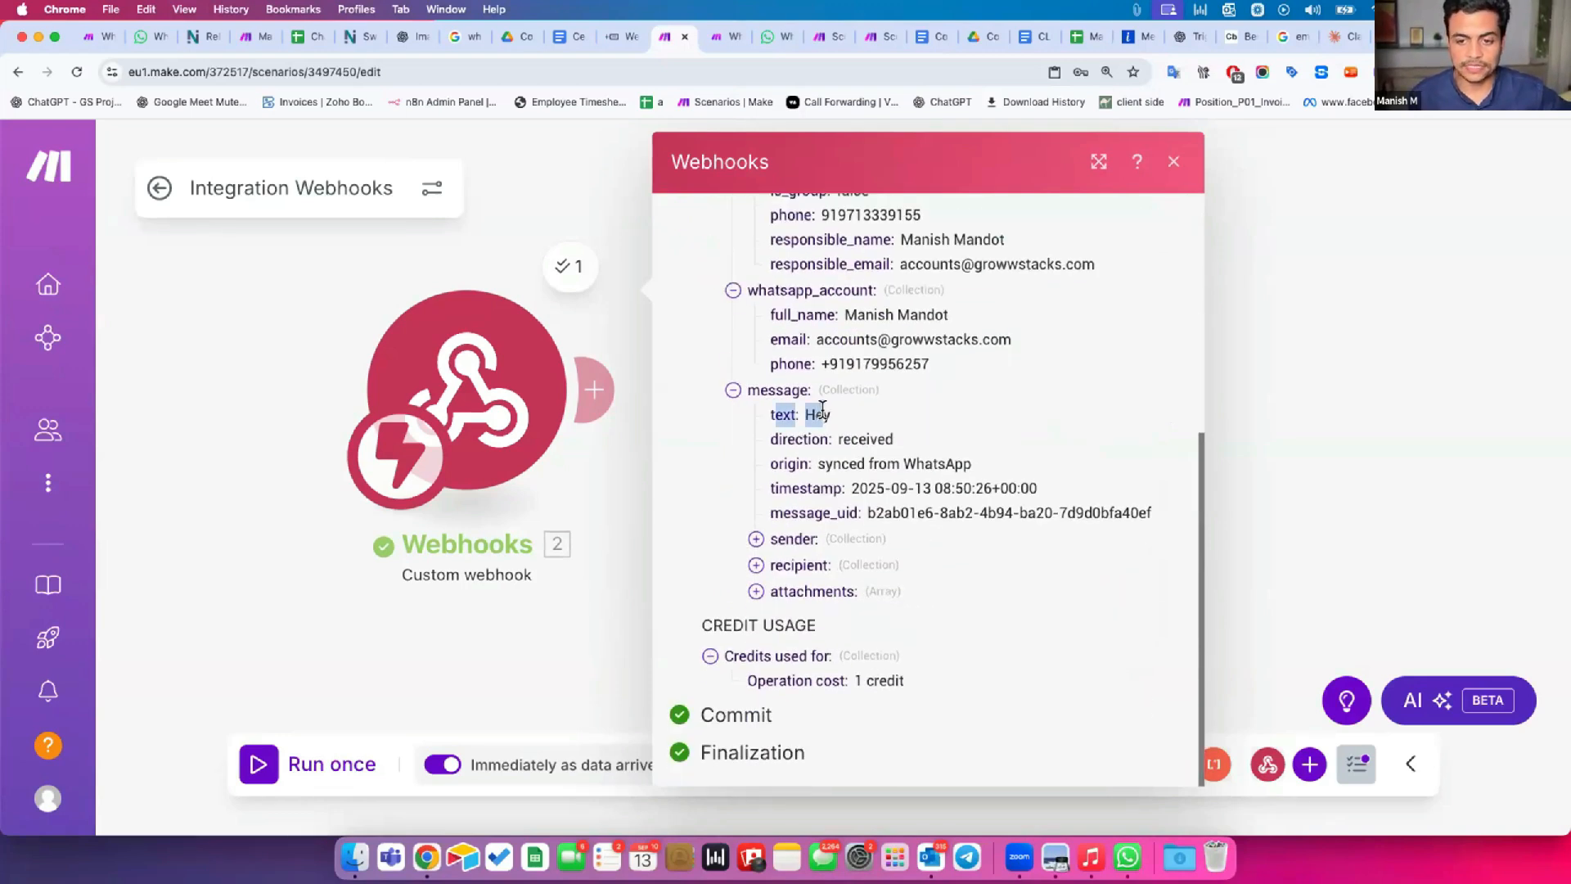
pyautogui.click(864, 431)
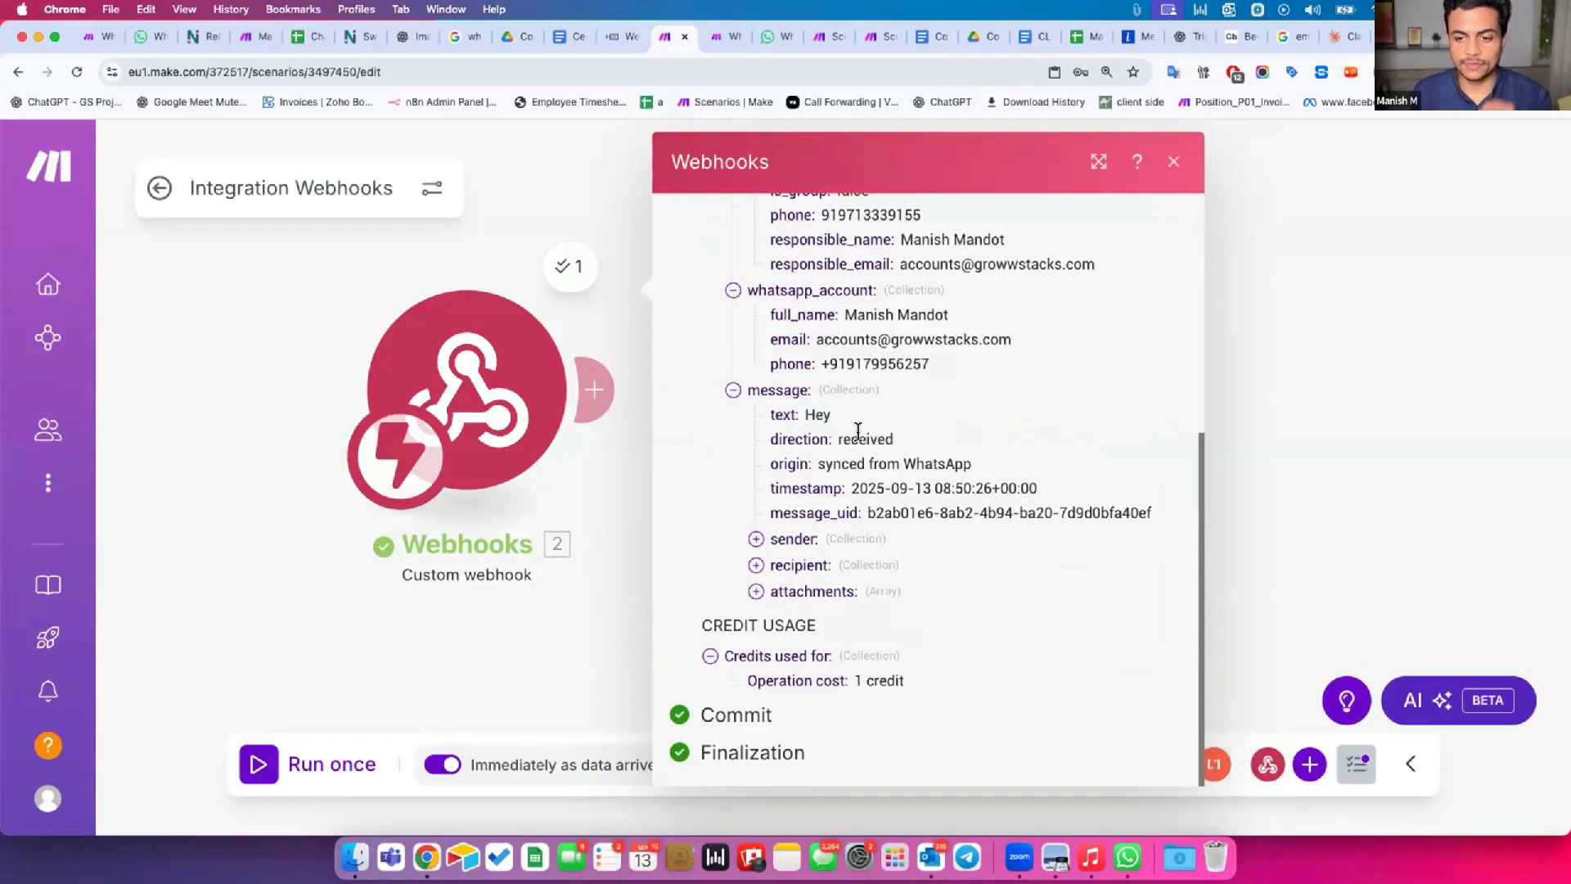
pyautogui.moveTo(784, 436); pyautogui.dragTo(868, 429)
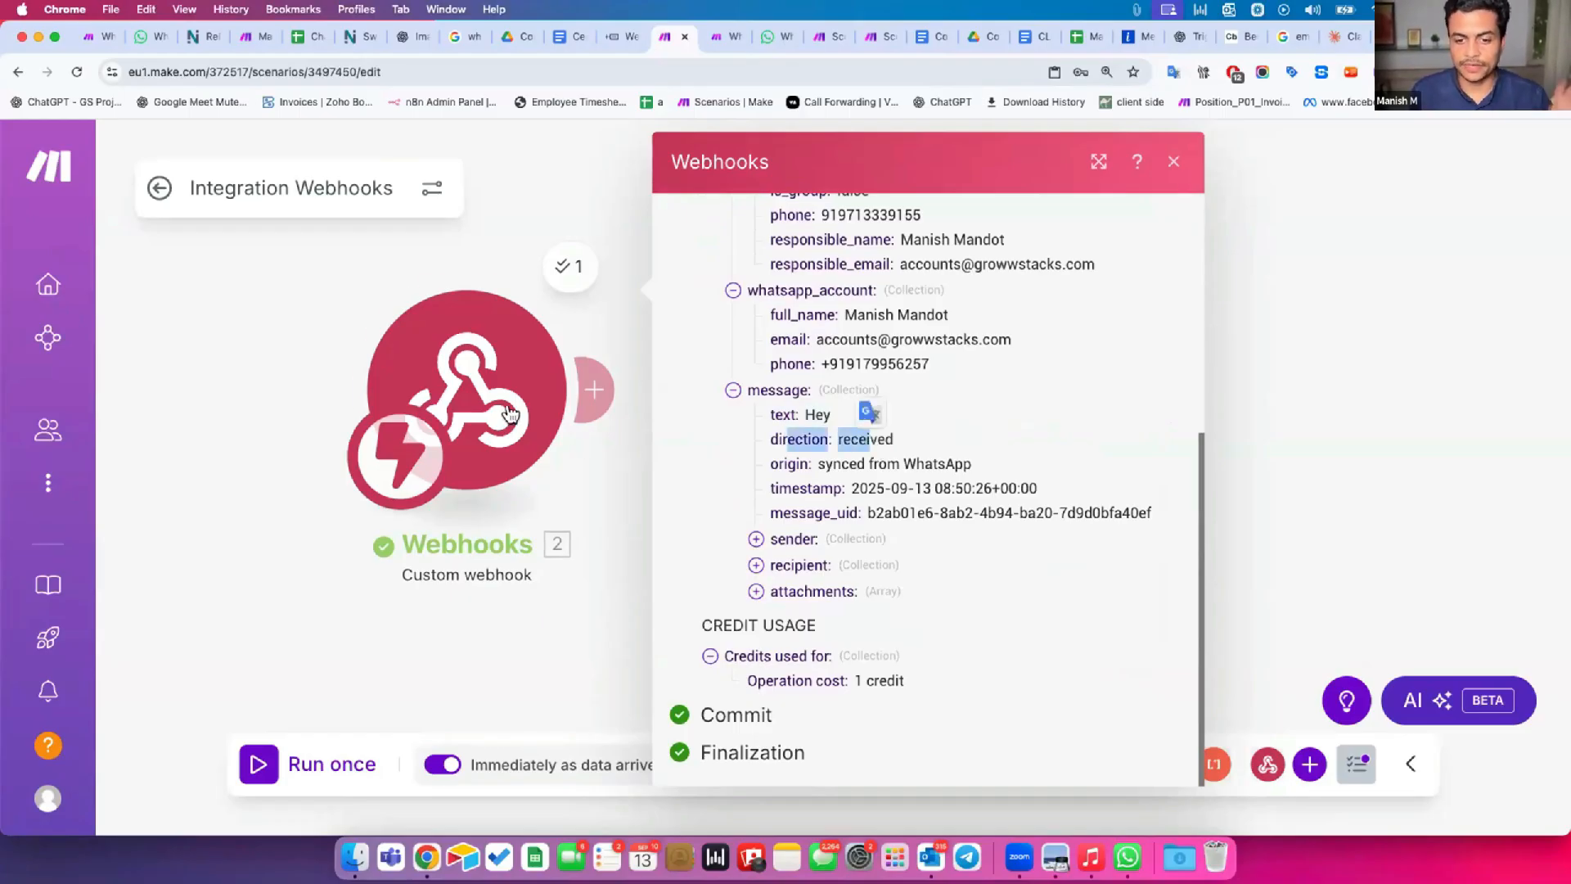
pyautogui.moveTo(784, 463); pyautogui.dragTo(948, 460)
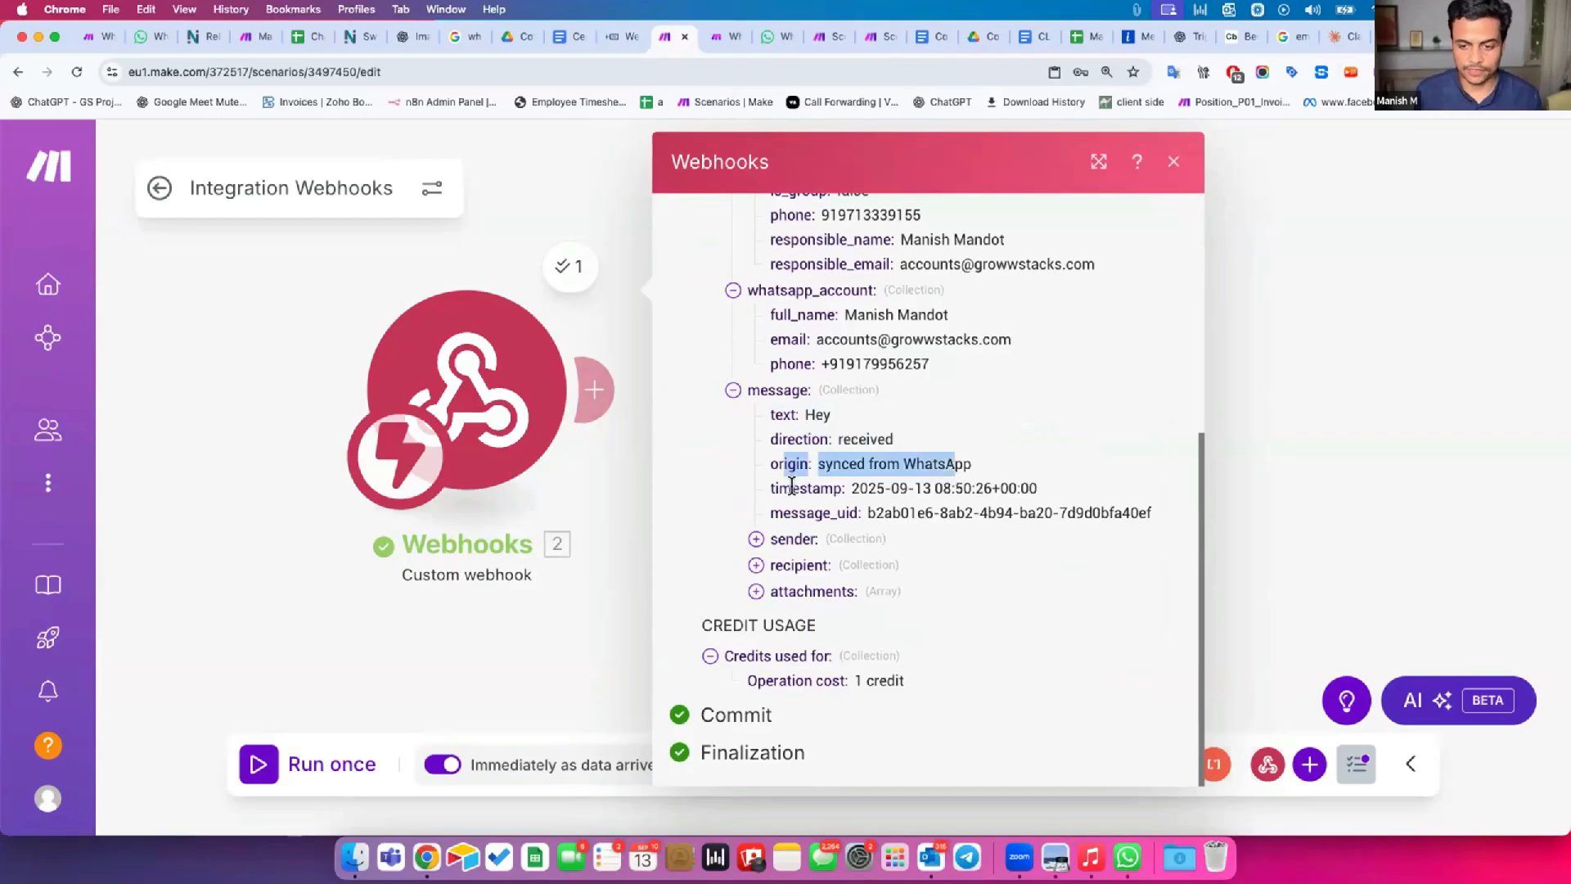
pyautogui.moveTo(792, 486); pyautogui.dragTo(921, 487)
# Expand the message's sender, recipient and attachments entries and compare the sender and recipient phone fields.
pyautogui.click(756, 539)
pyautogui.click(757, 614)
pyautogui.scroll(-2, 765, 589)
pyautogui.moveTo(869, 511); pyautogui.dragTo(926, 512)
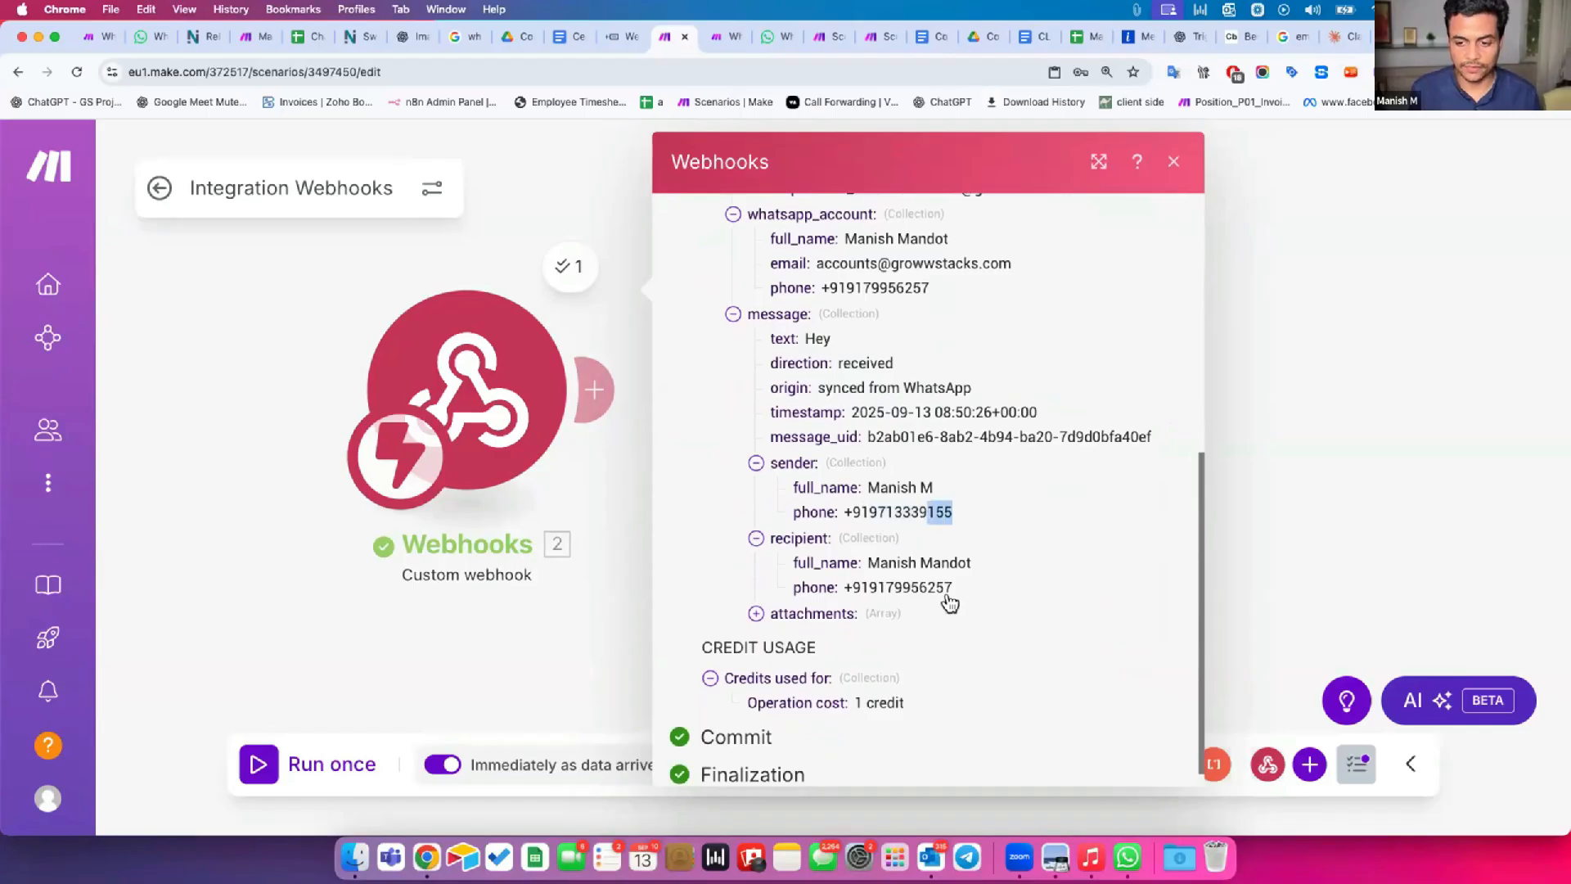
pyautogui.moveTo(950, 580); pyautogui.dragTo(916, 576)
pyautogui.click(793, 614)
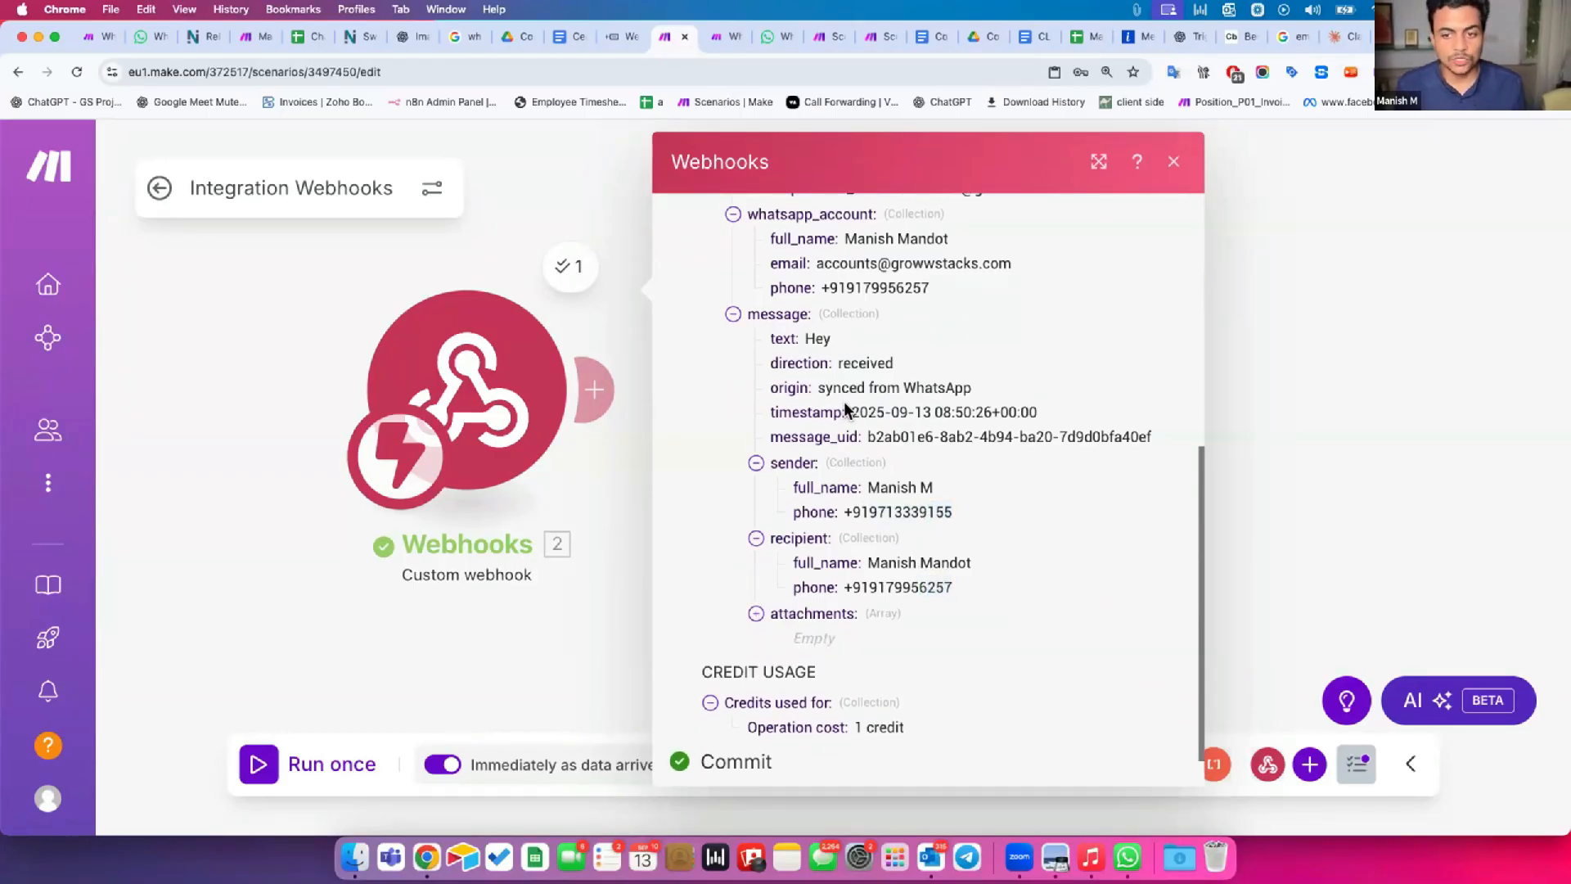
pyautogui.scroll(10, 843, 409)
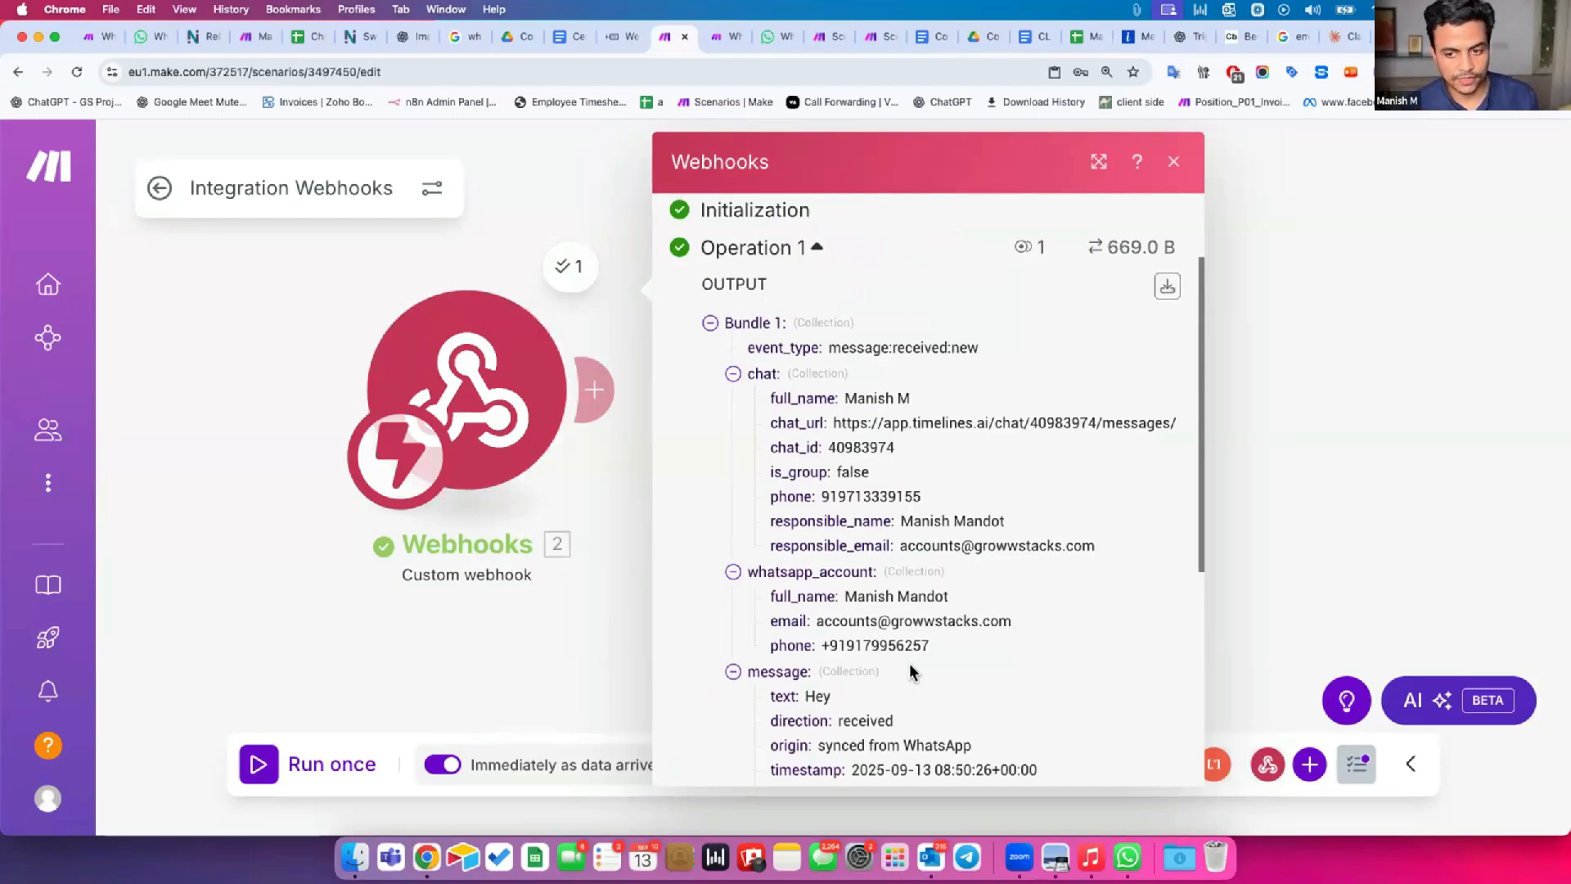
# Open the downloadable output bundles of Operation 1, read through the raw JSON content, and close both the bundle and webhook output windows.
pyautogui.click(1167, 286)
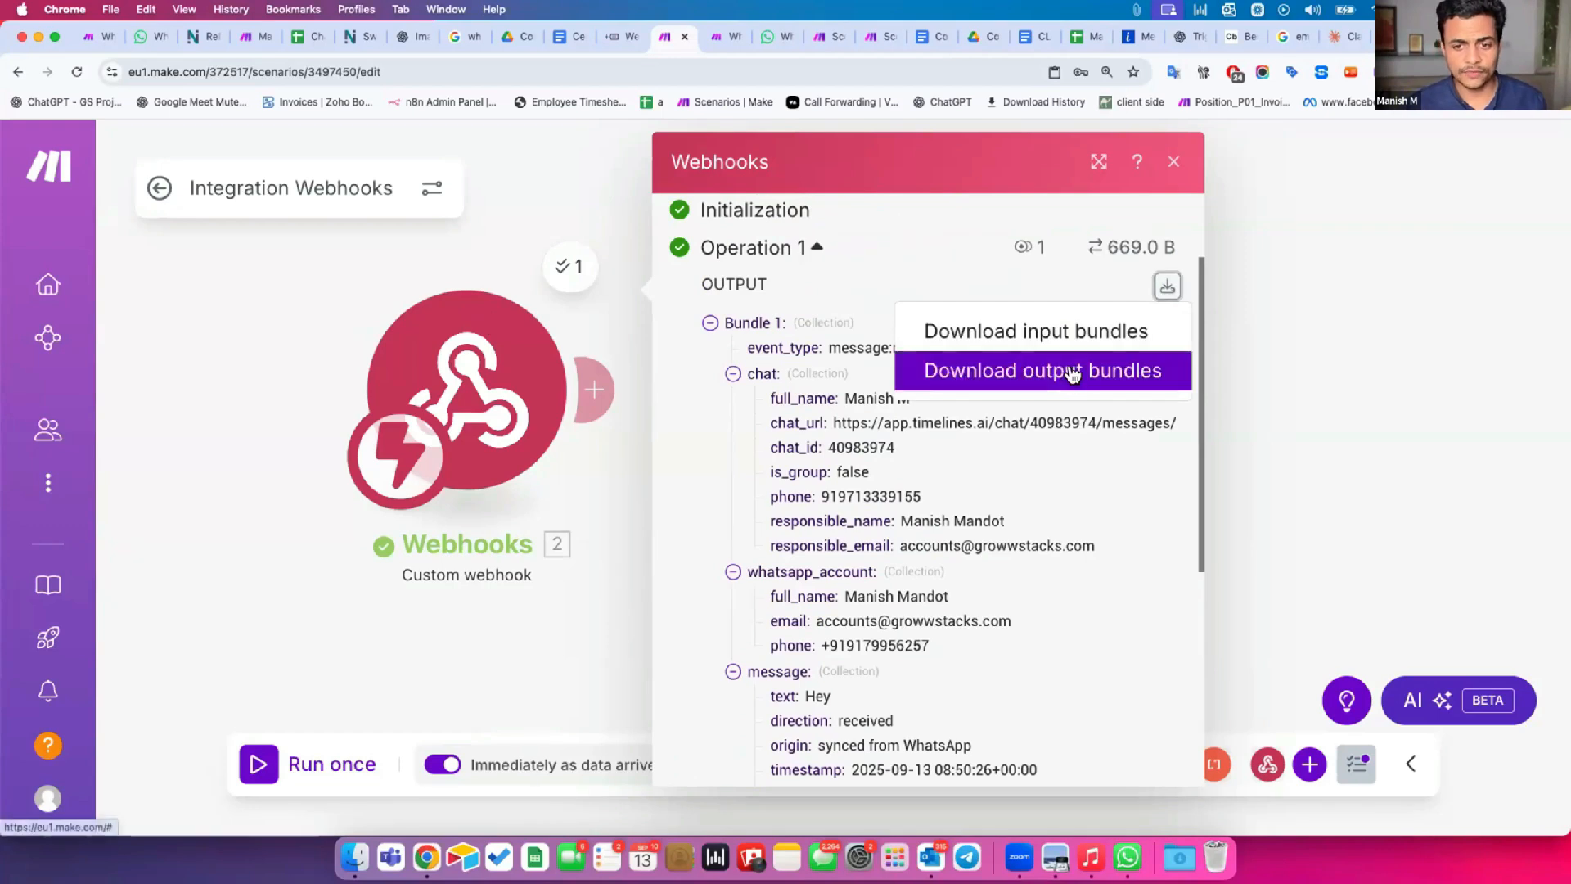
pyautogui.click(1058, 365)
pyautogui.moveTo(309, 241); pyautogui.dragTo(352, 670)
pyautogui.scroll(-6, 454, 589)
pyautogui.scroll(6, 454, 589)
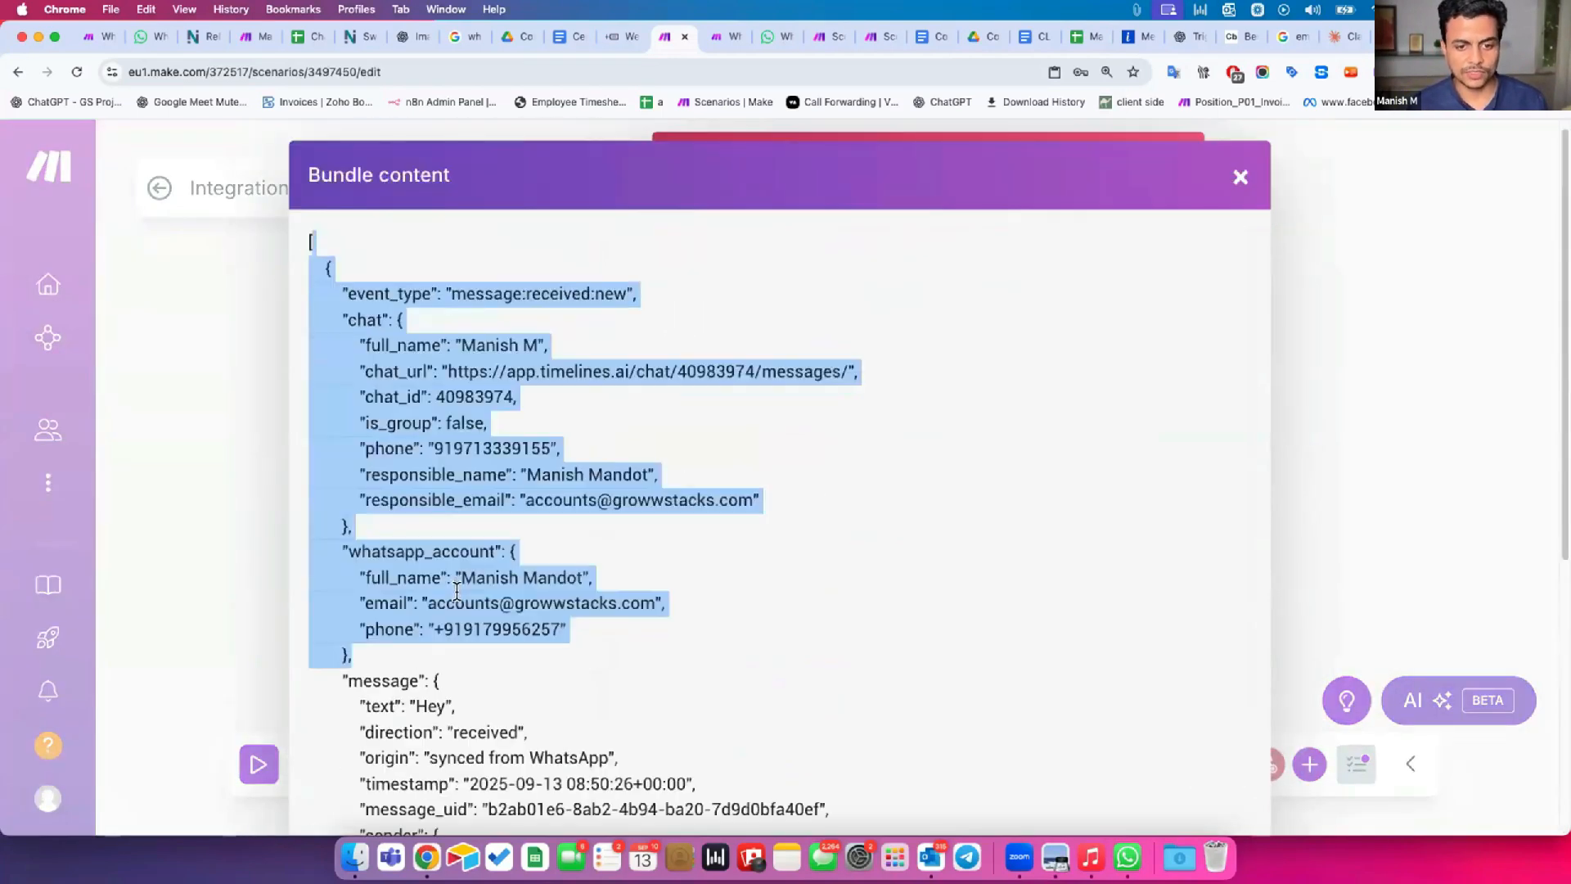
pyautogui.press('Escape')
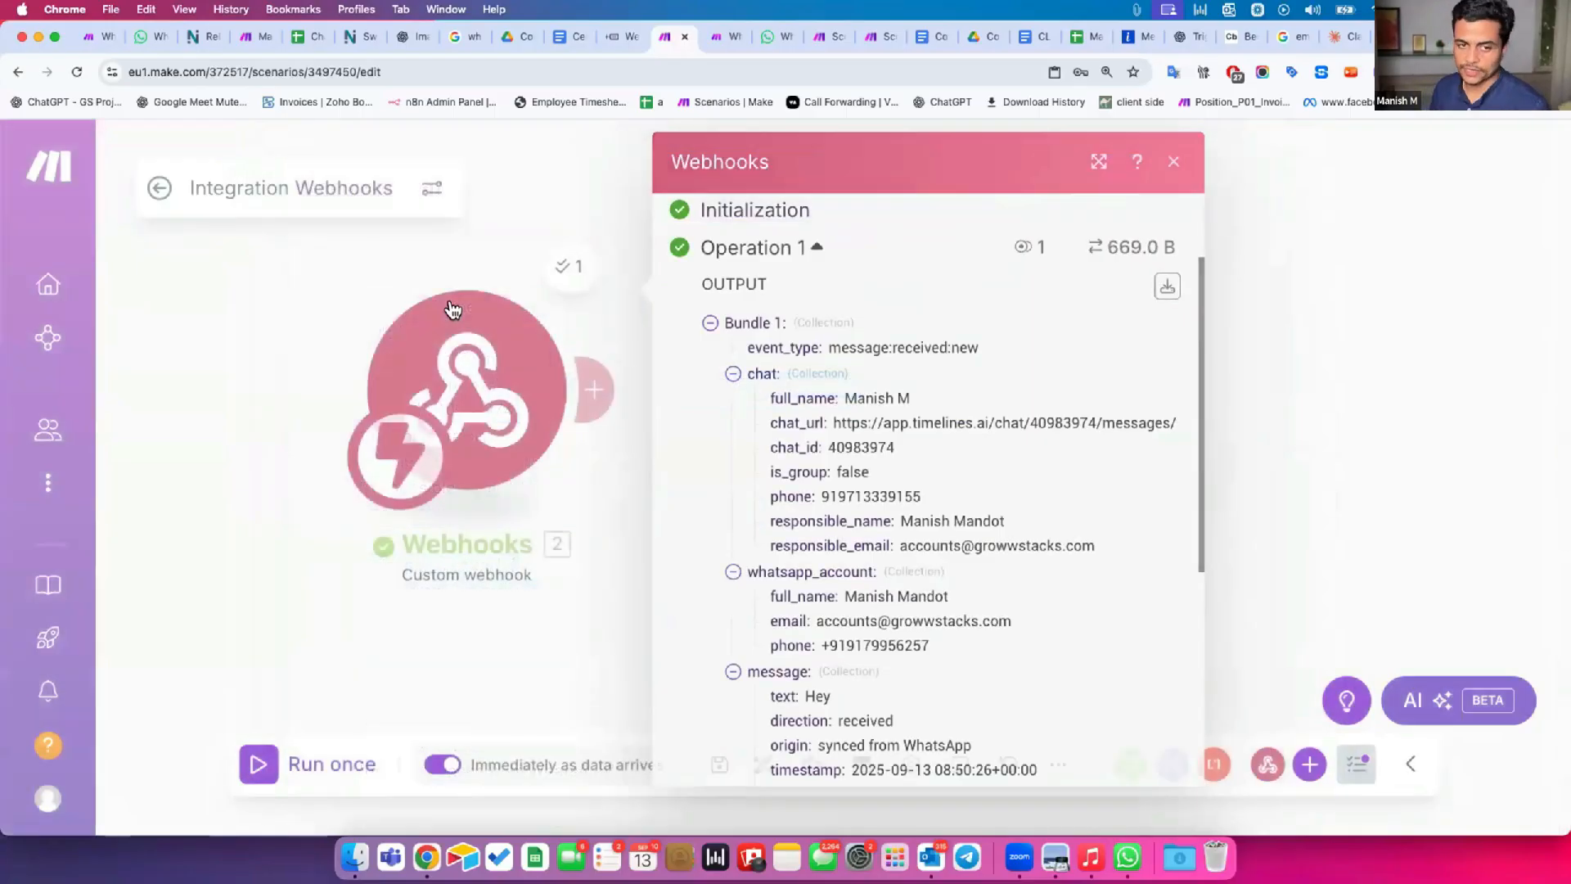
pyautogui.press('Escape')
# Start another module after the webhook, search the apps for "chat", choose OpenAI (ChatGPT, Whisper, DALL-E), and browse its chat actions.
pyautogui.moveTo(468, 369); pyautogui.dragTo(606, 368)
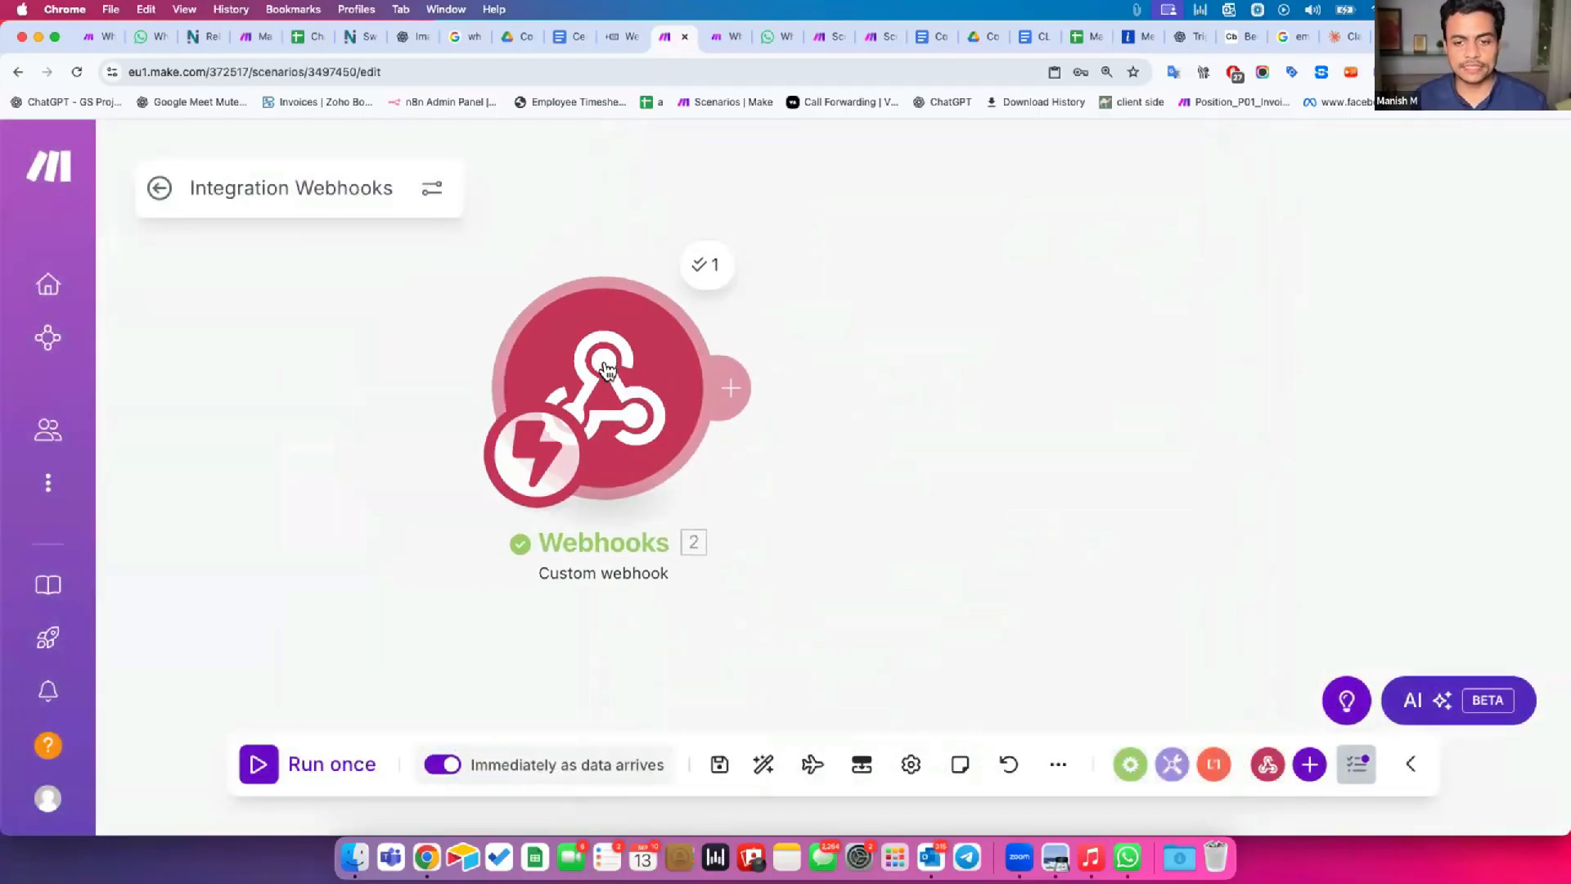
pyautogui.moveTo(638, 393); pyautogui.dragTo(586, 399)
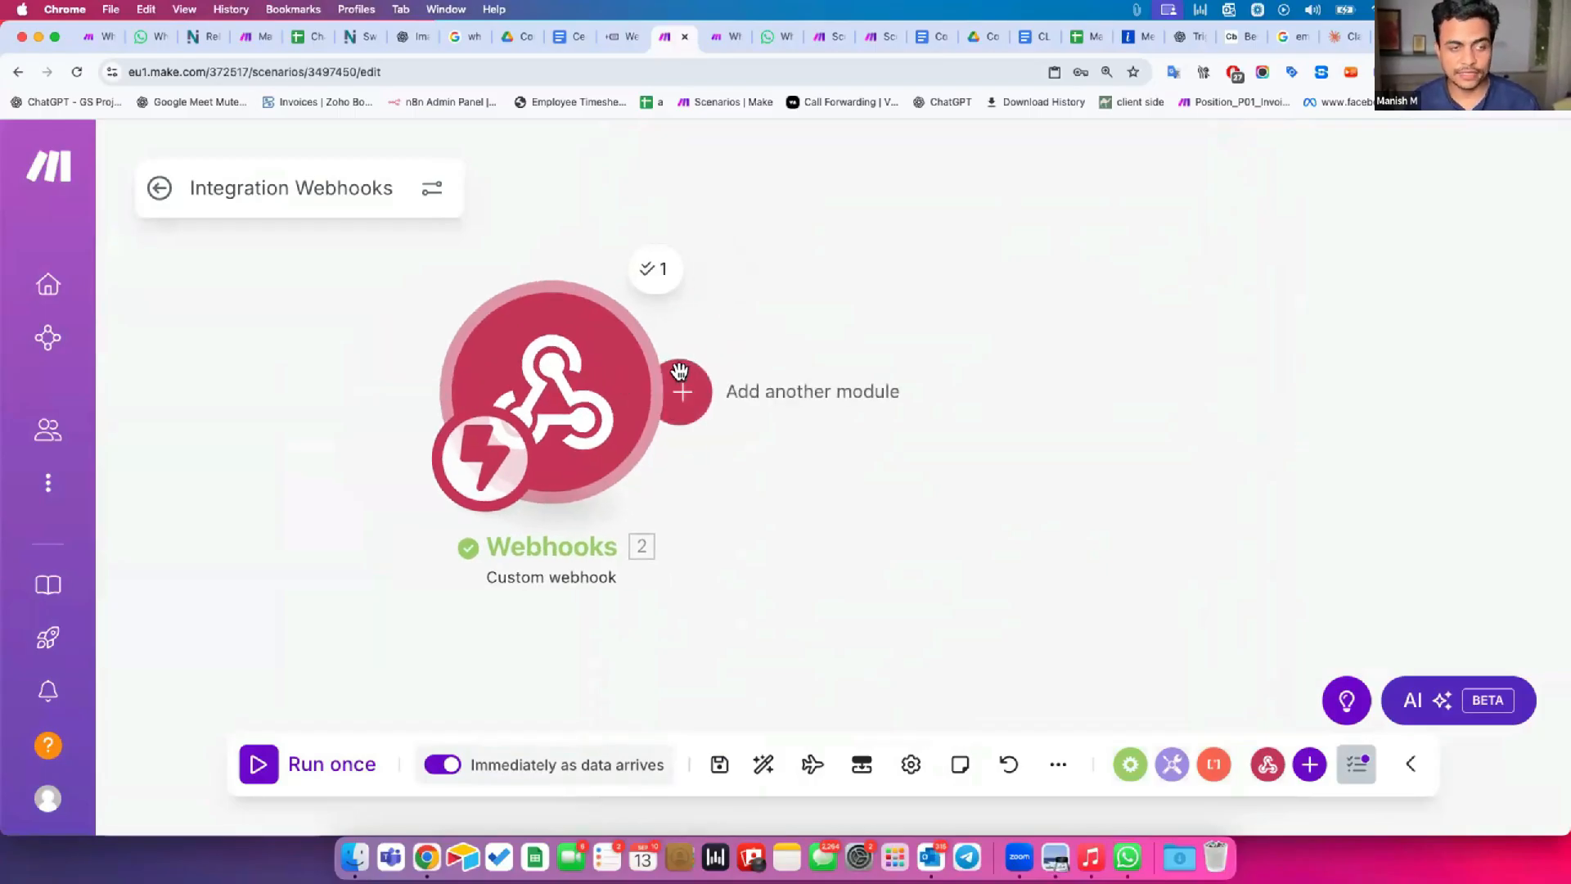
pyautogui.click(679, 372)
pyautogui.write('c')
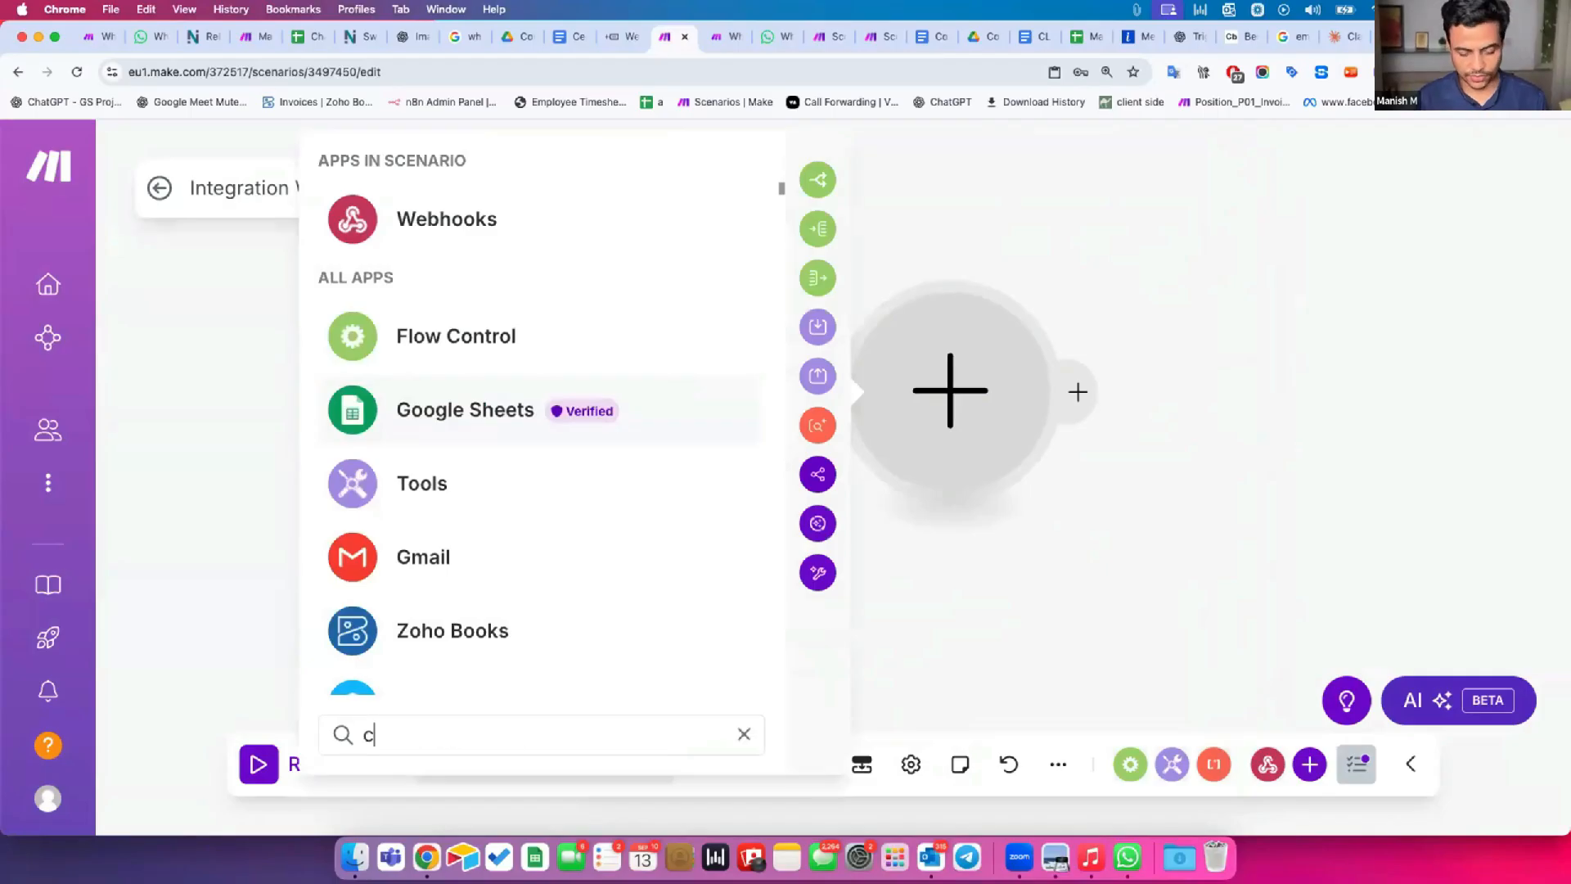
pyautogui.write('hat')
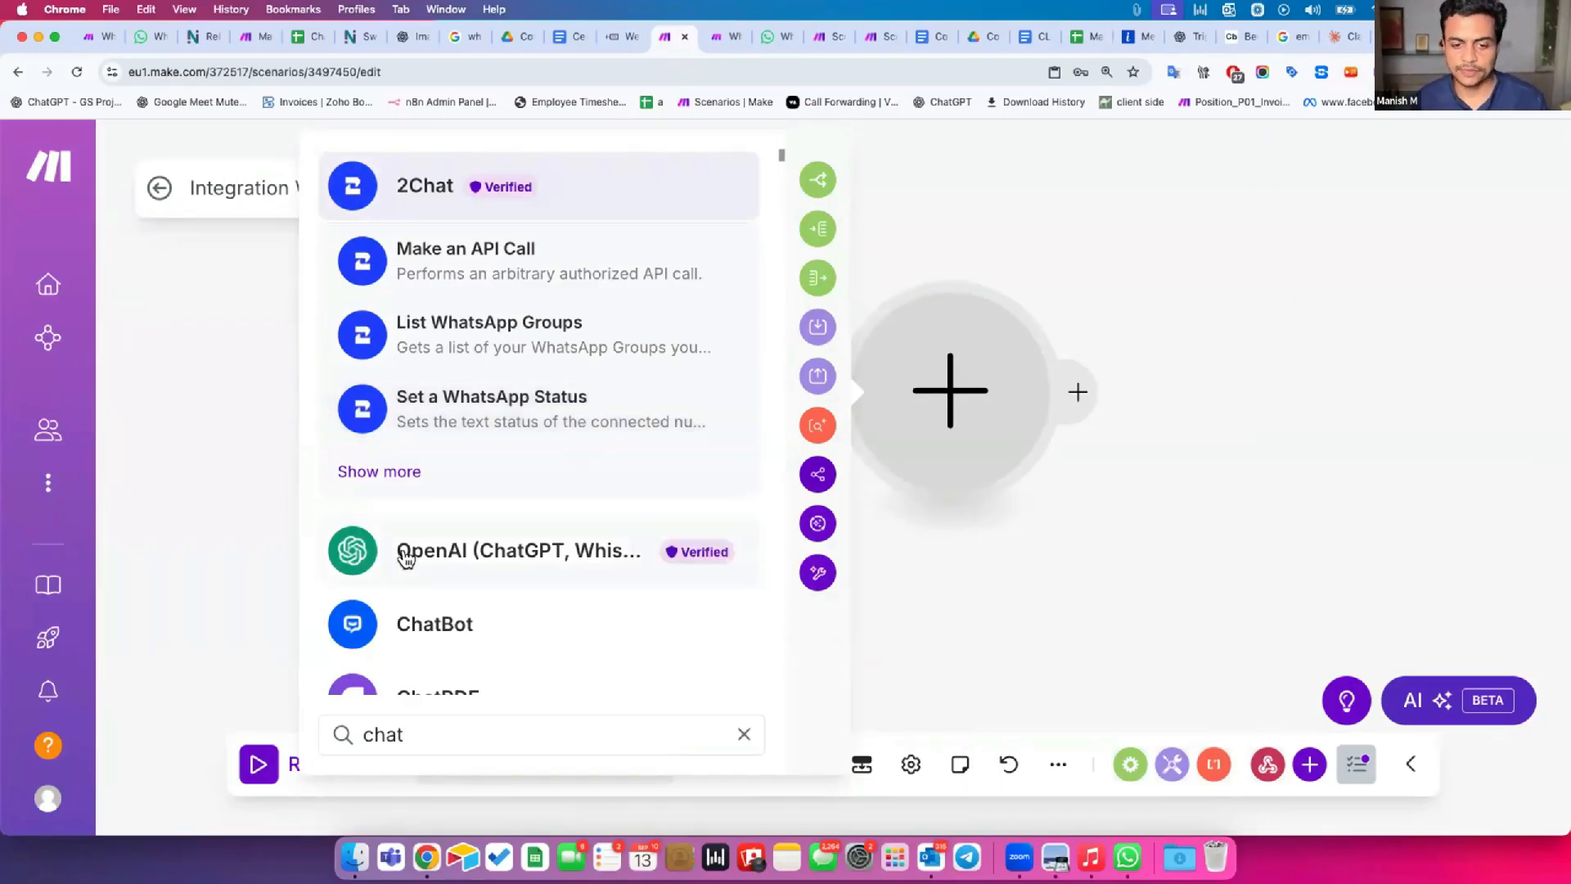
pyautogui.click(410, 559)
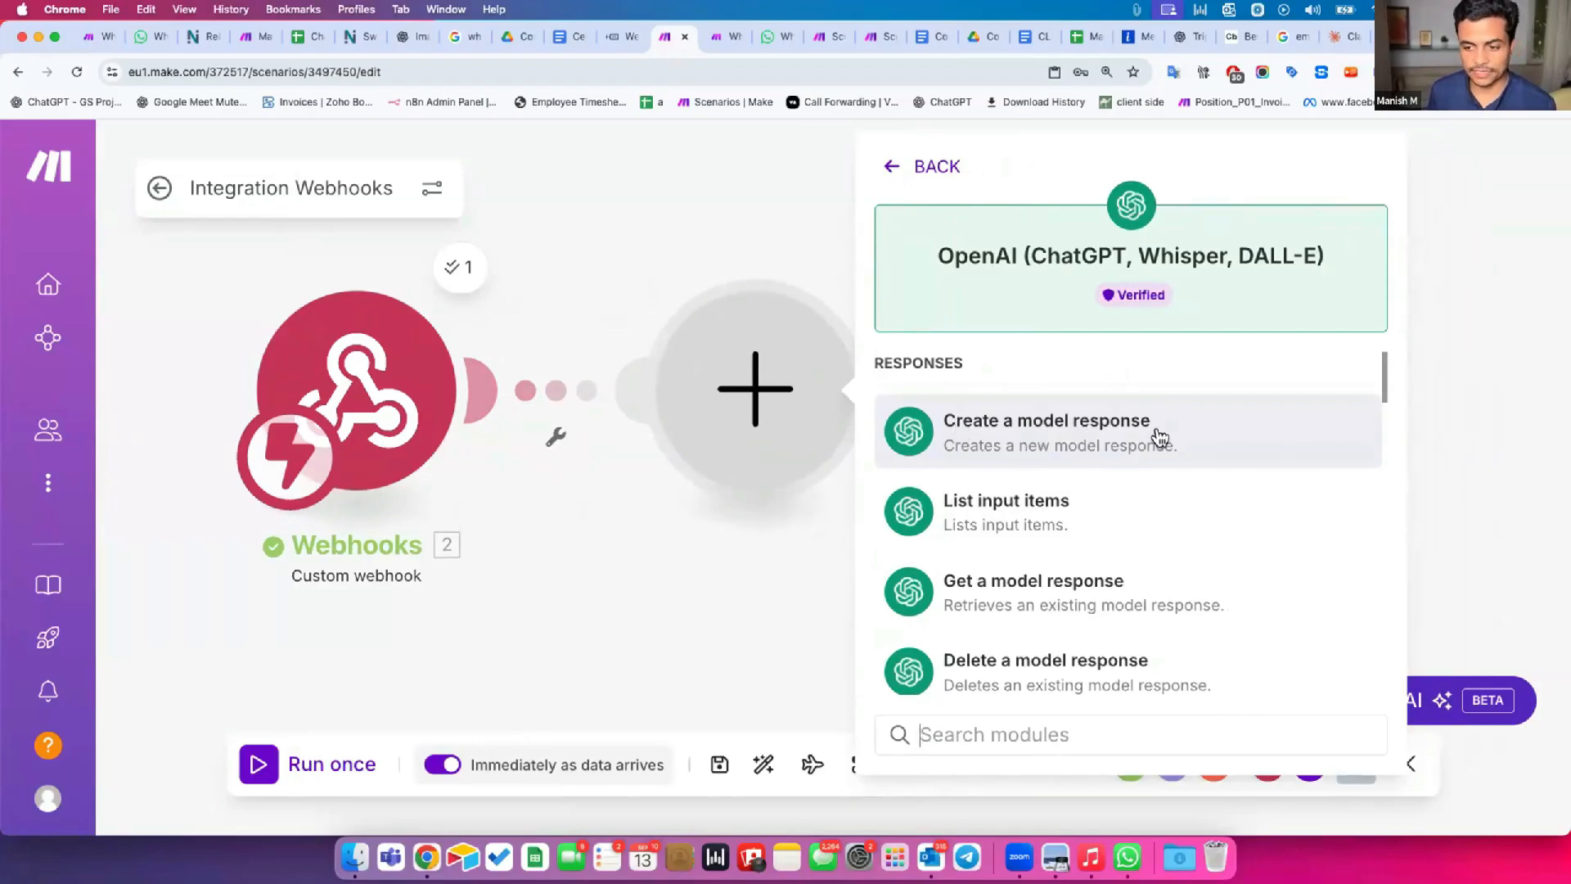
pyautogui.scroll(-3, 974, 583)
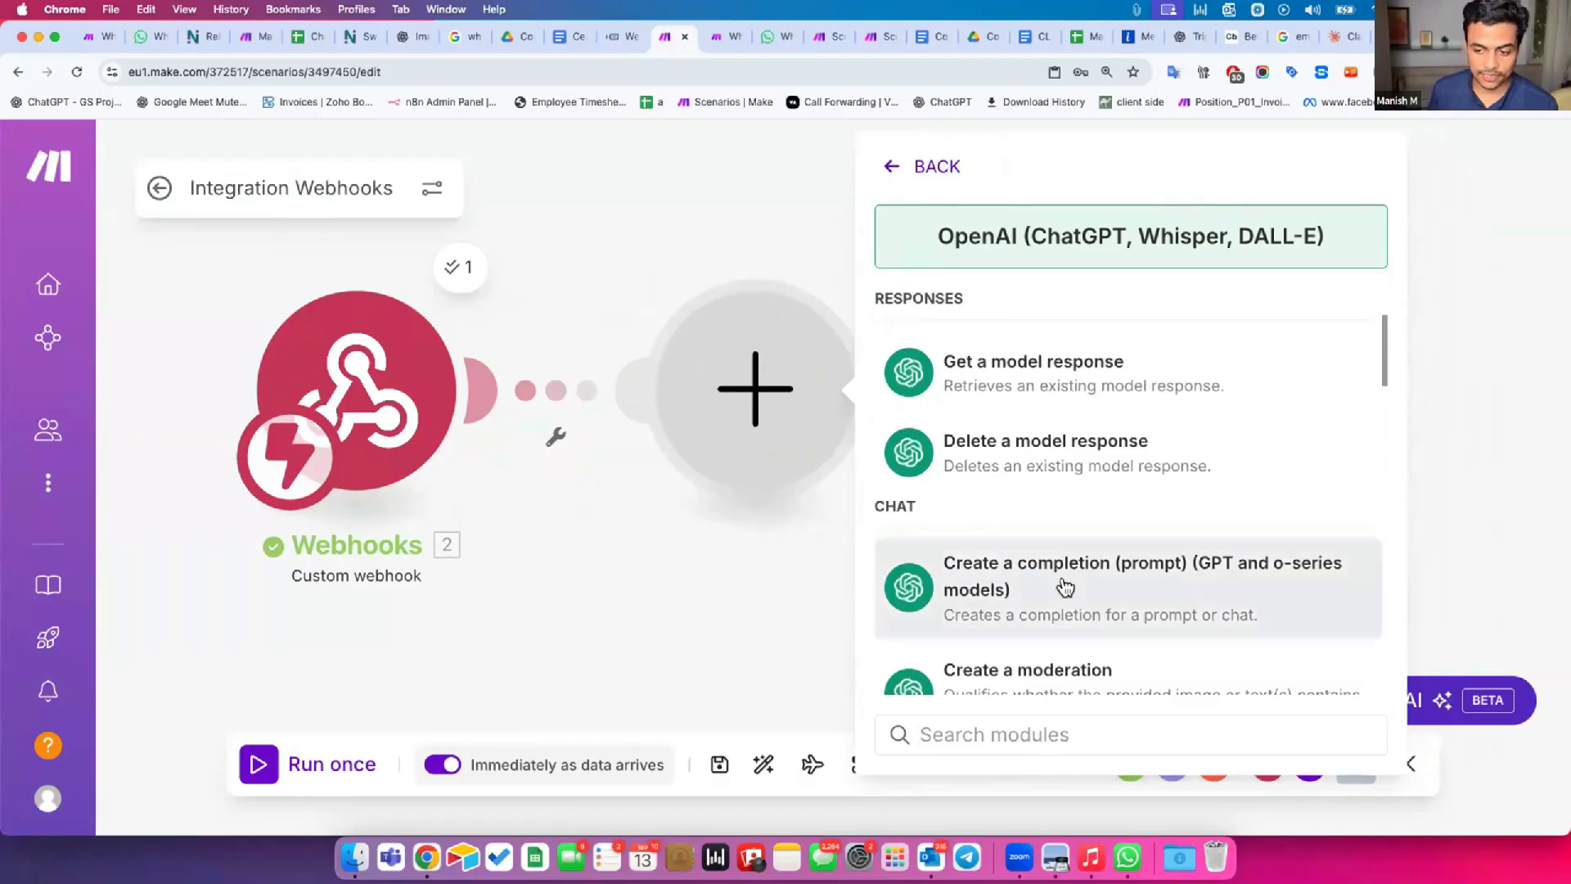
pyautogui.scroll(-3, 1070, 583)
pyautogui.scroll(-2, 1073, 561)
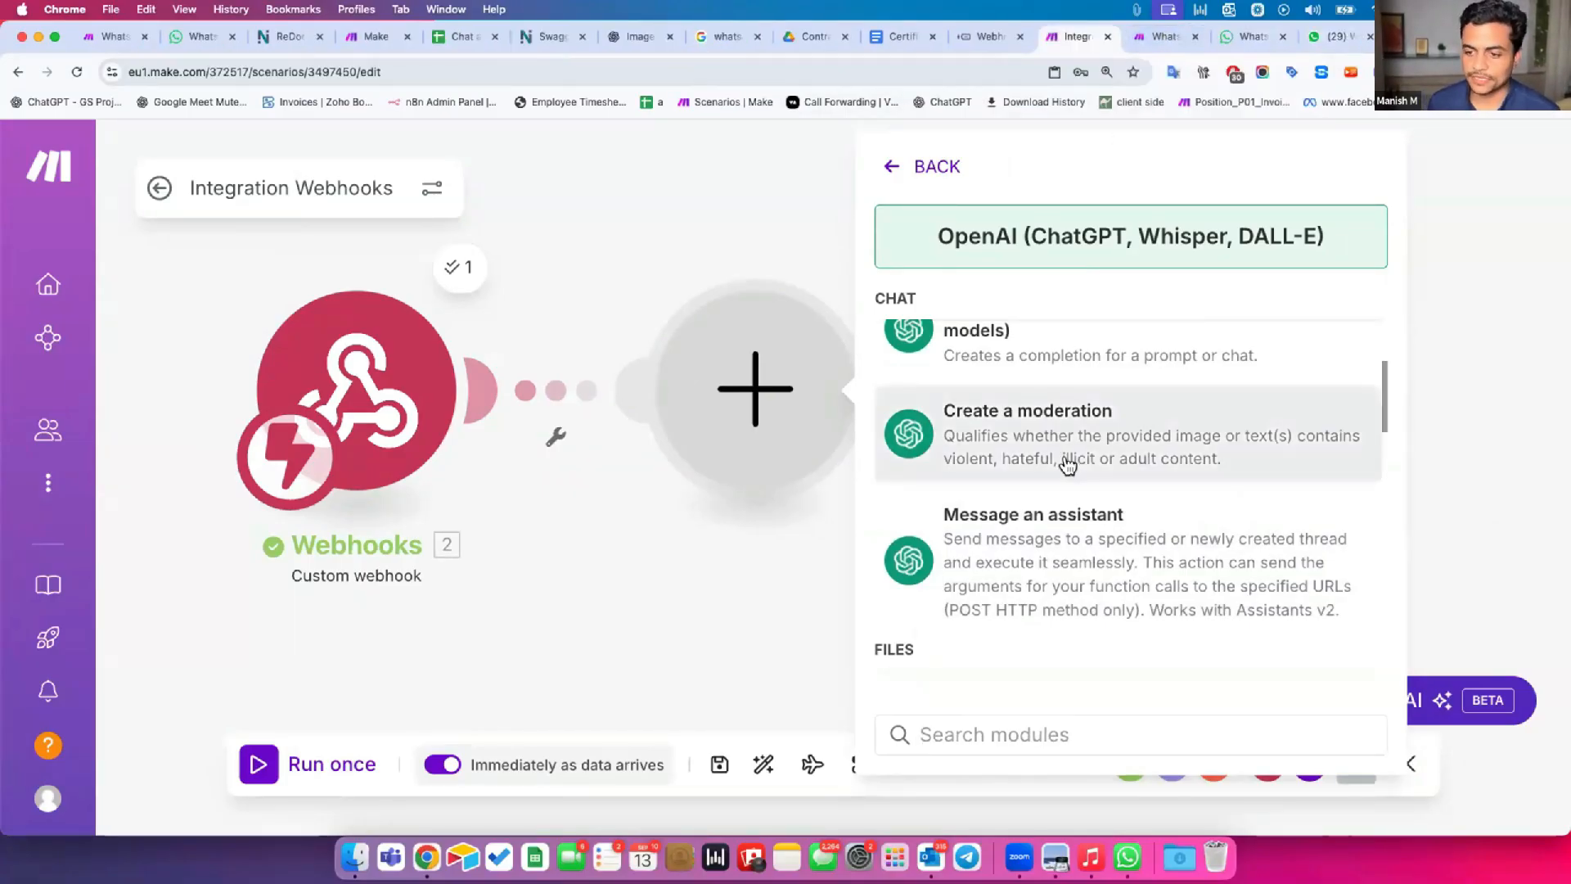
pyautogui.scroll(2, 1068, 464)
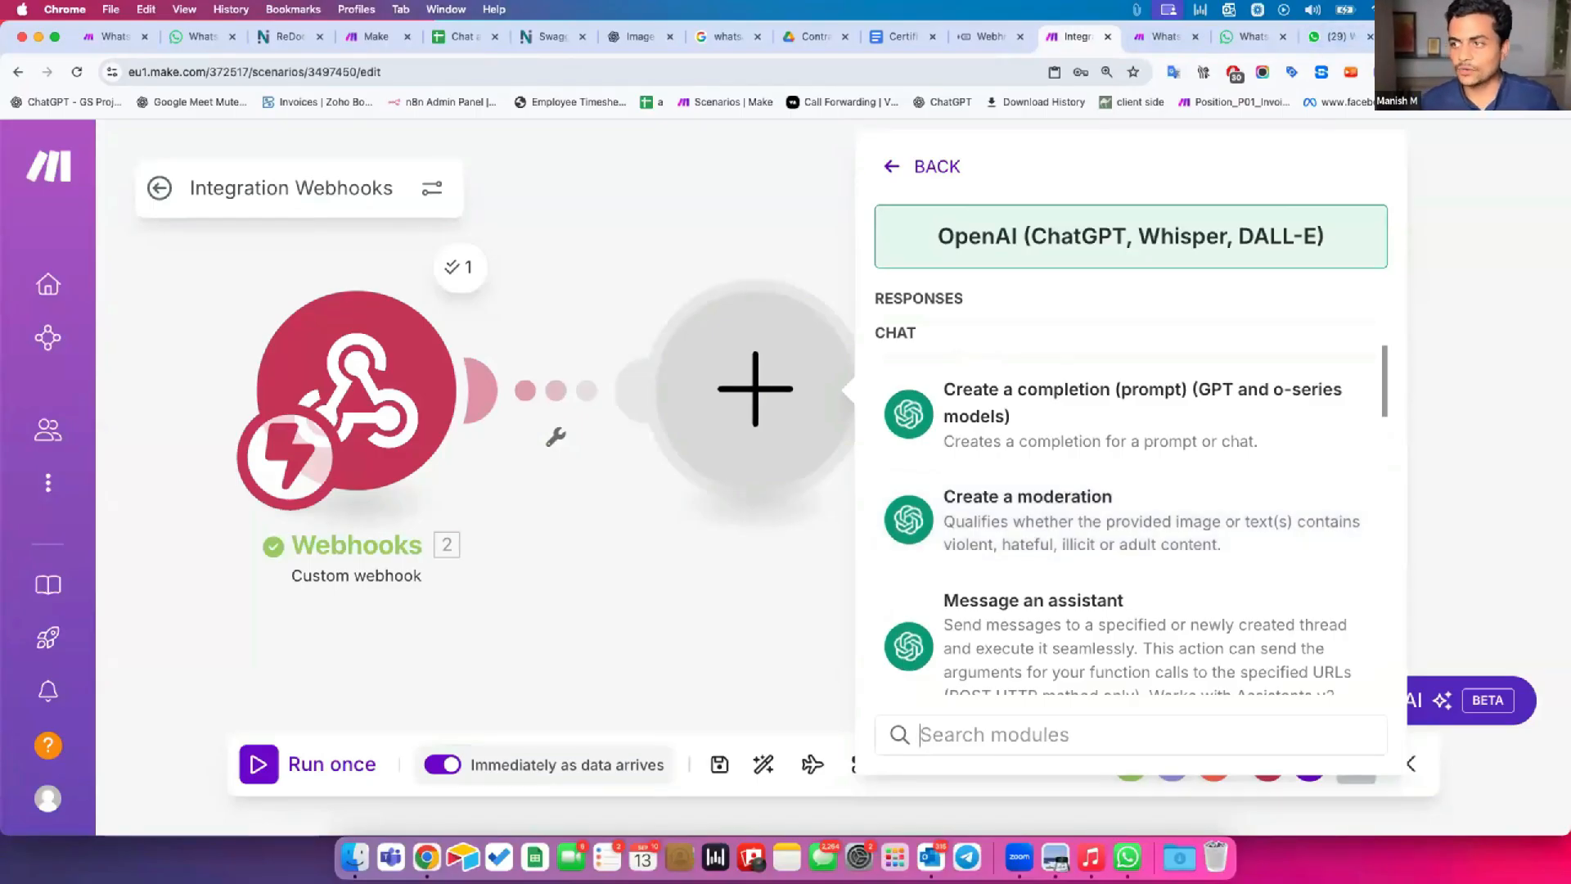
# Open chatgpt.com in a new browser tab, look through its list of custom GPTs, and compare it with Make's OpenAI action list.
pyautogui.press('super+t')
pyautogui.write('chatgpt.com')
pyautogui.press('Return')
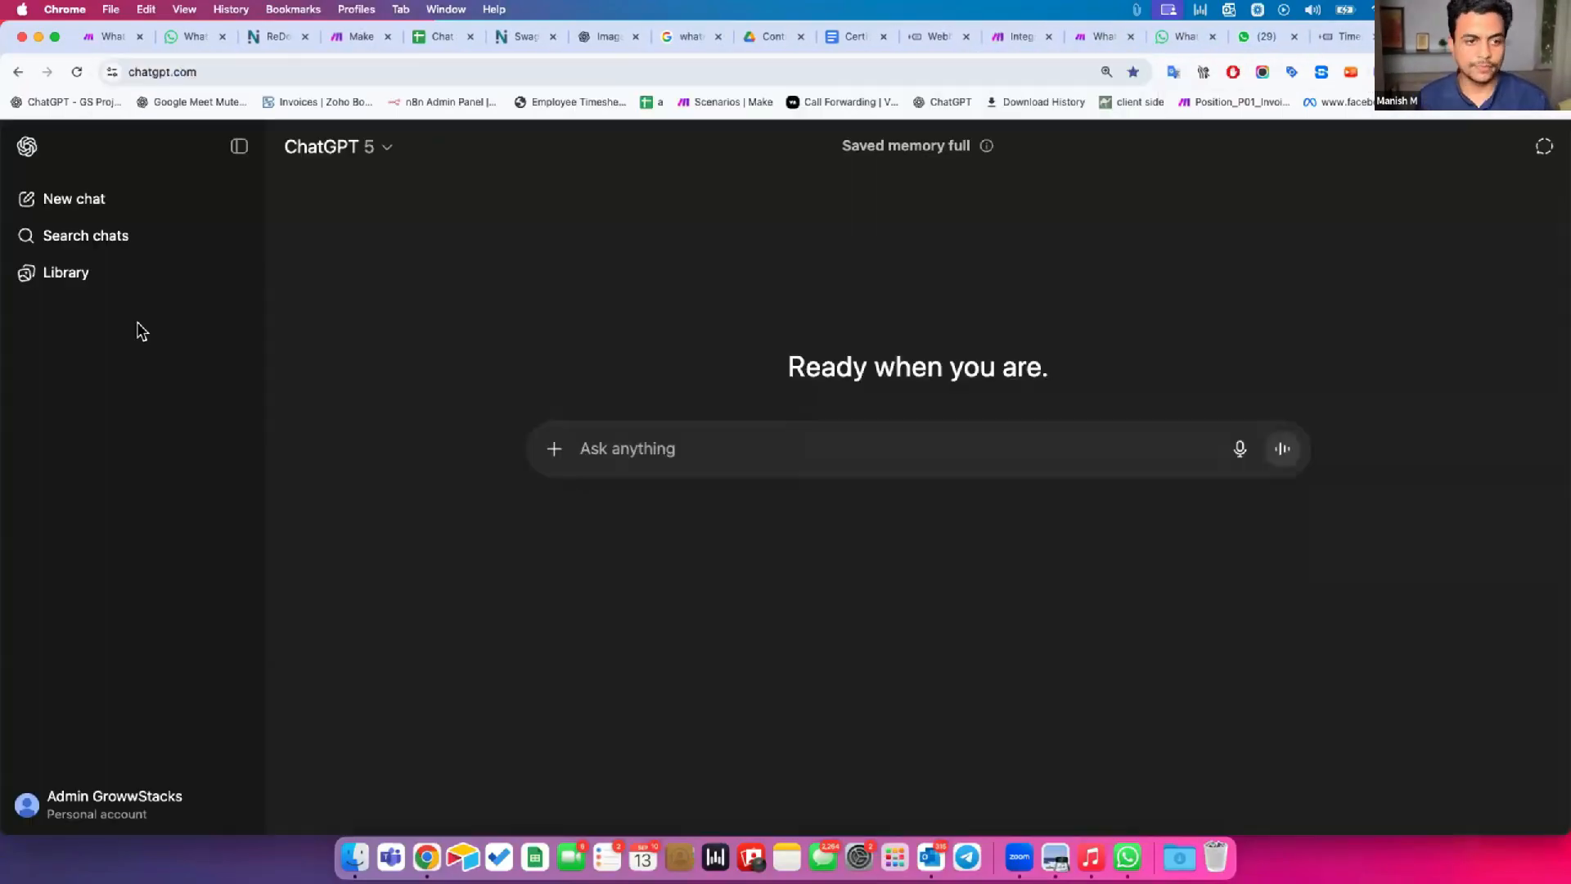
pyautogui.scroll(-1, 139, 597)
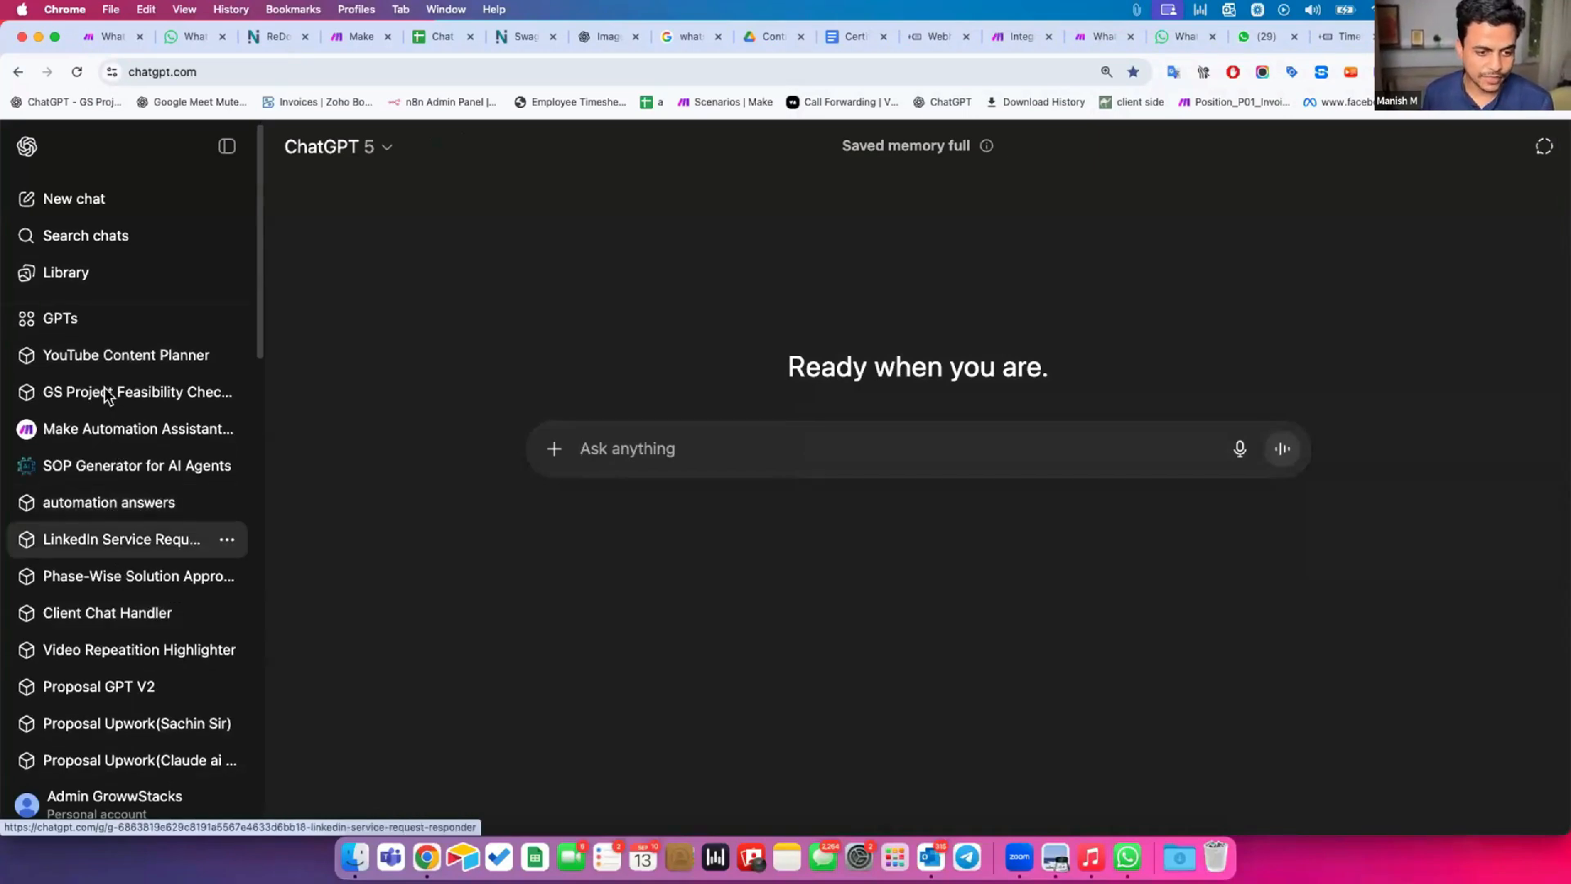
pyautogui.scroll(-4, 190, 620)
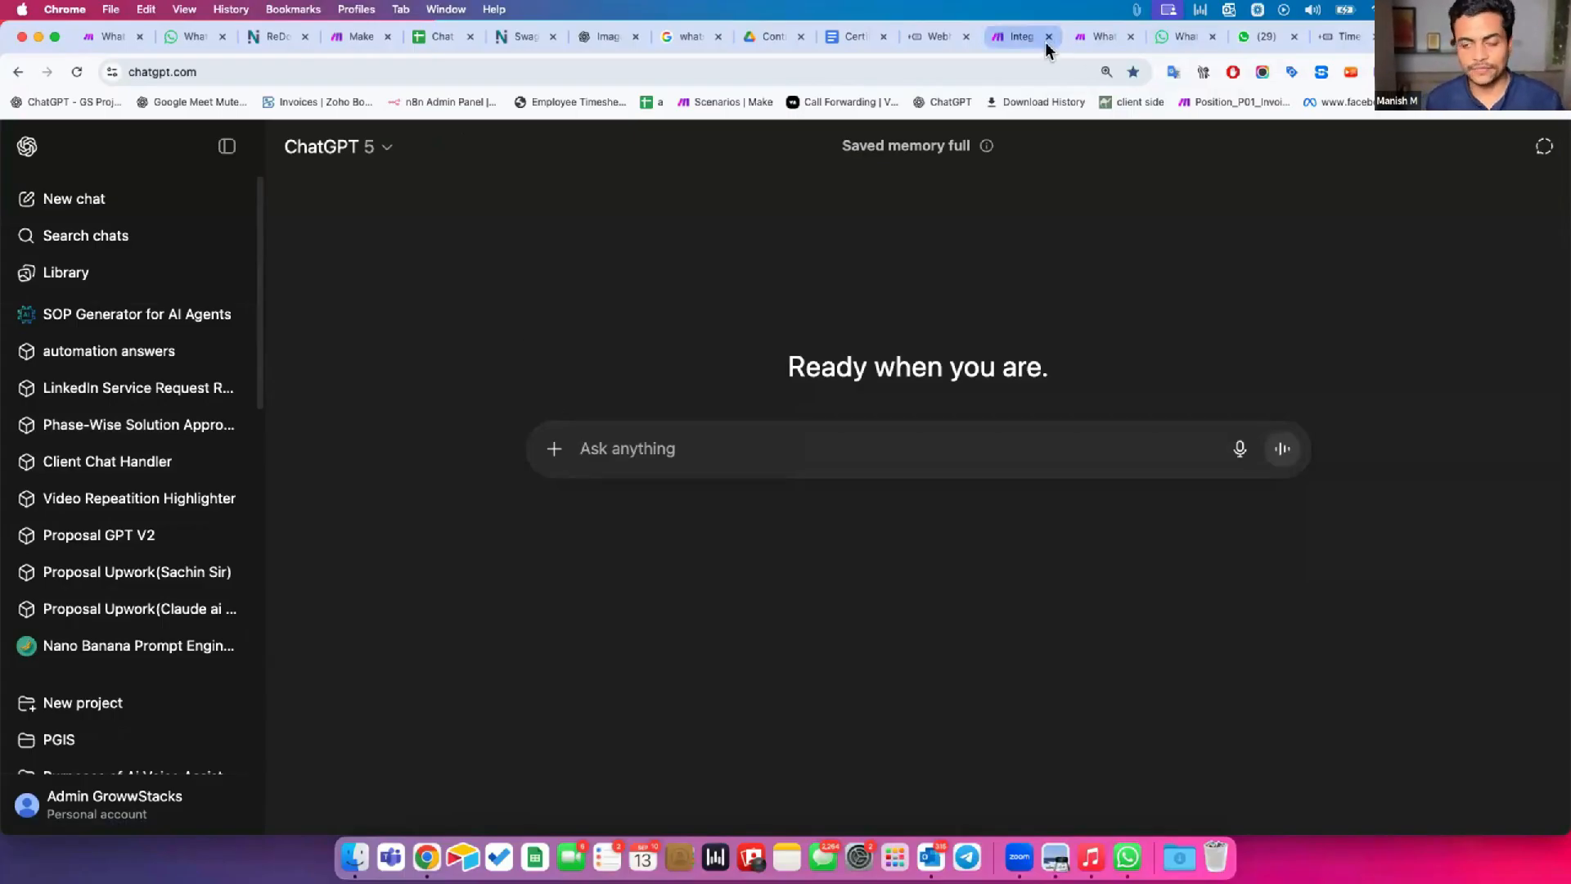
pyautogui.click(1015, 36)
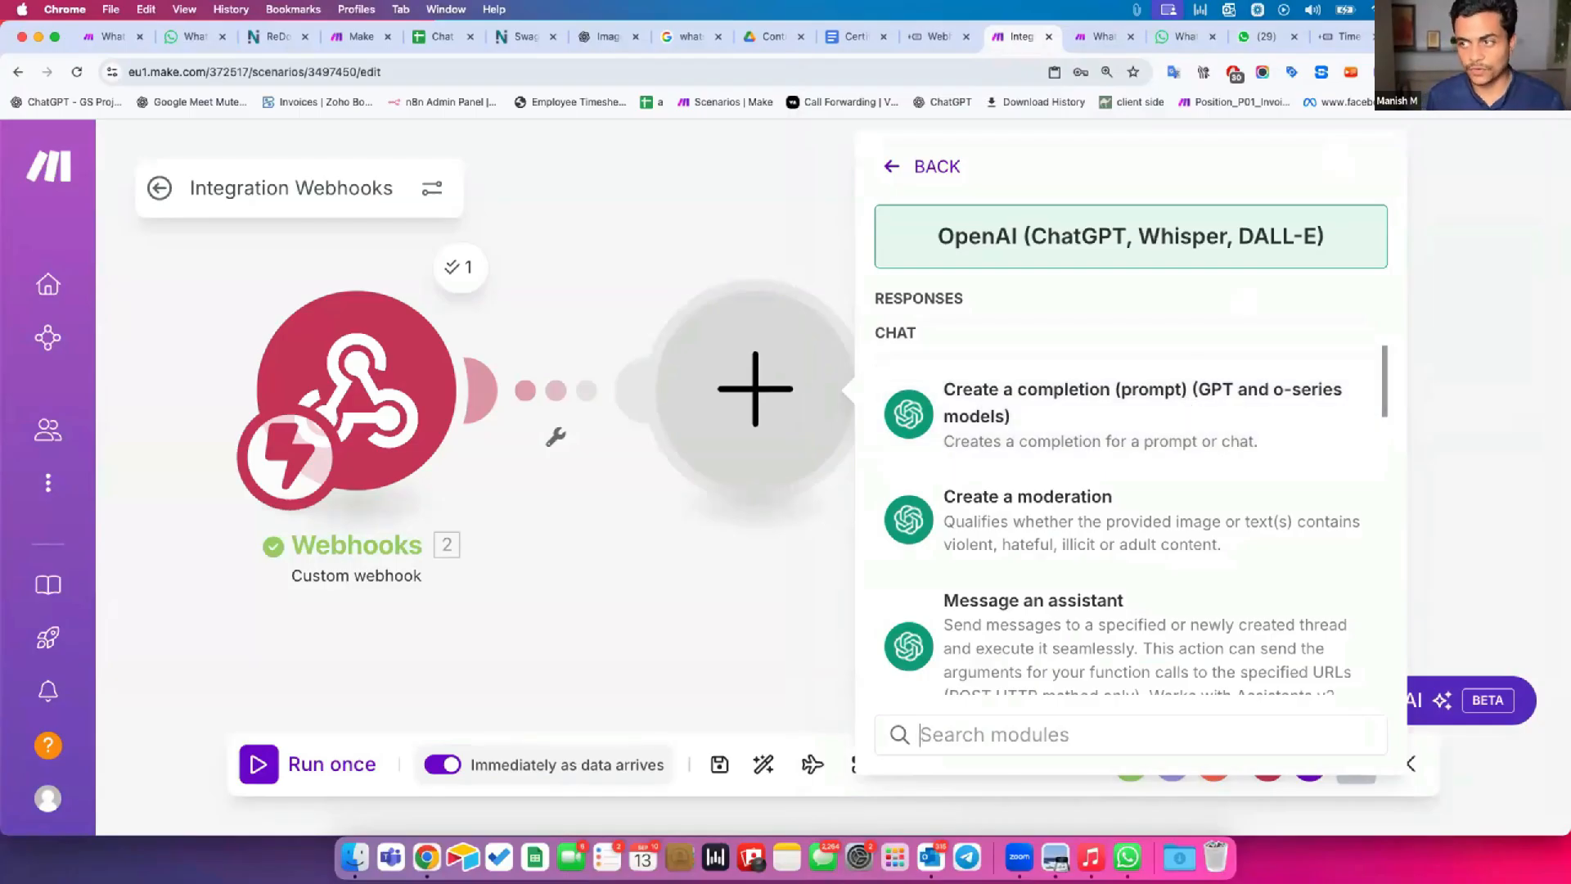
pyautogui.click(1435, 37)
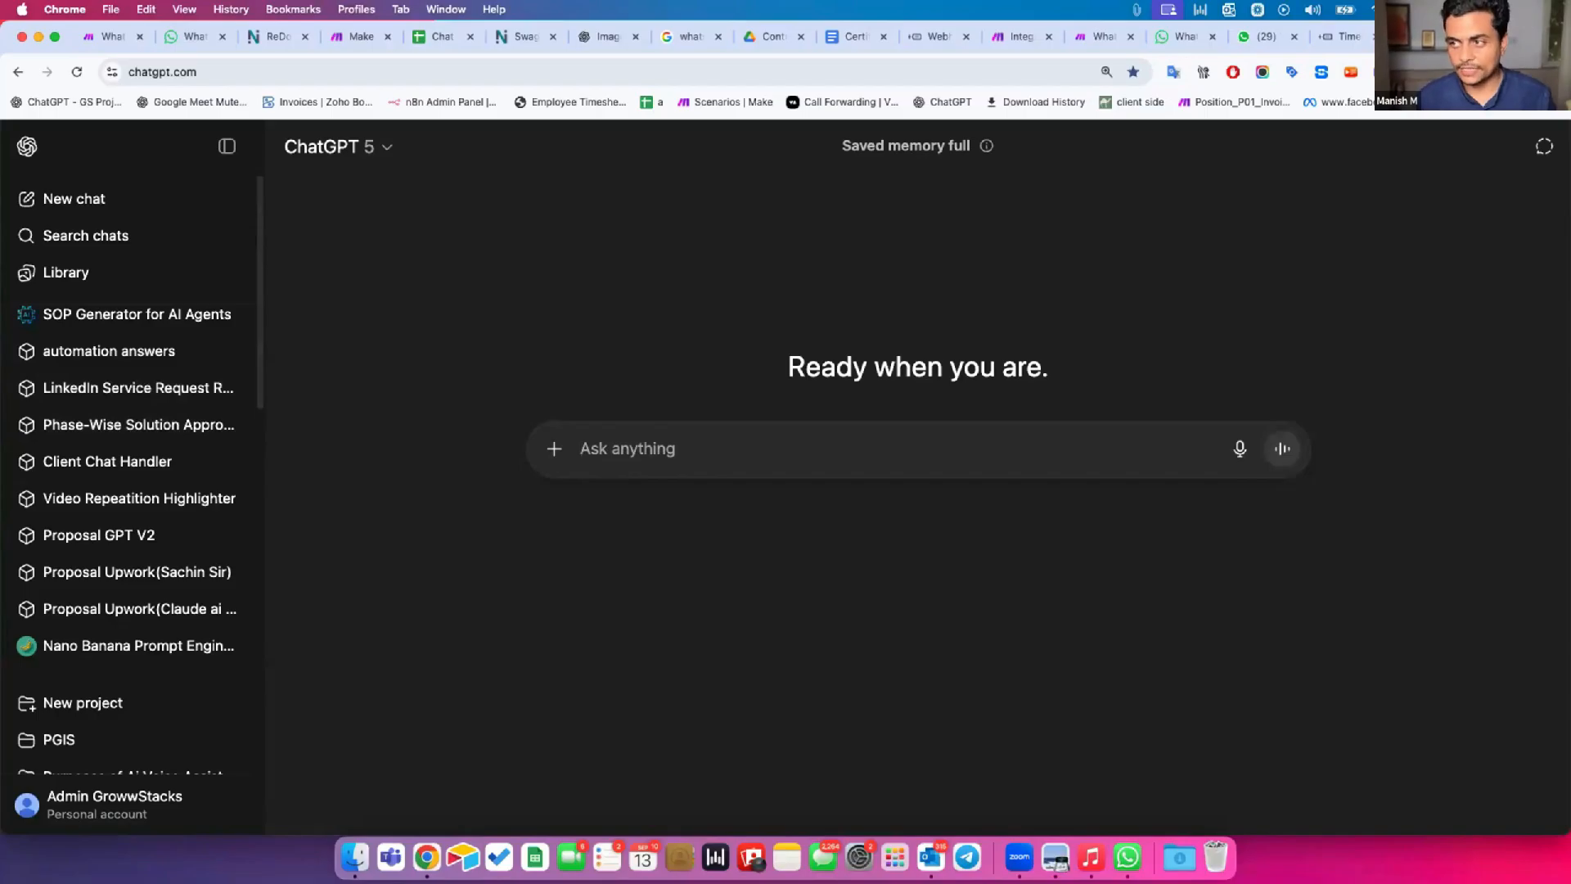
# Open openai.com in a new browser tab, log in to the API Platform, and show its dashboard.
pyautogui.press('super+t')
pyautogui.write('openai')
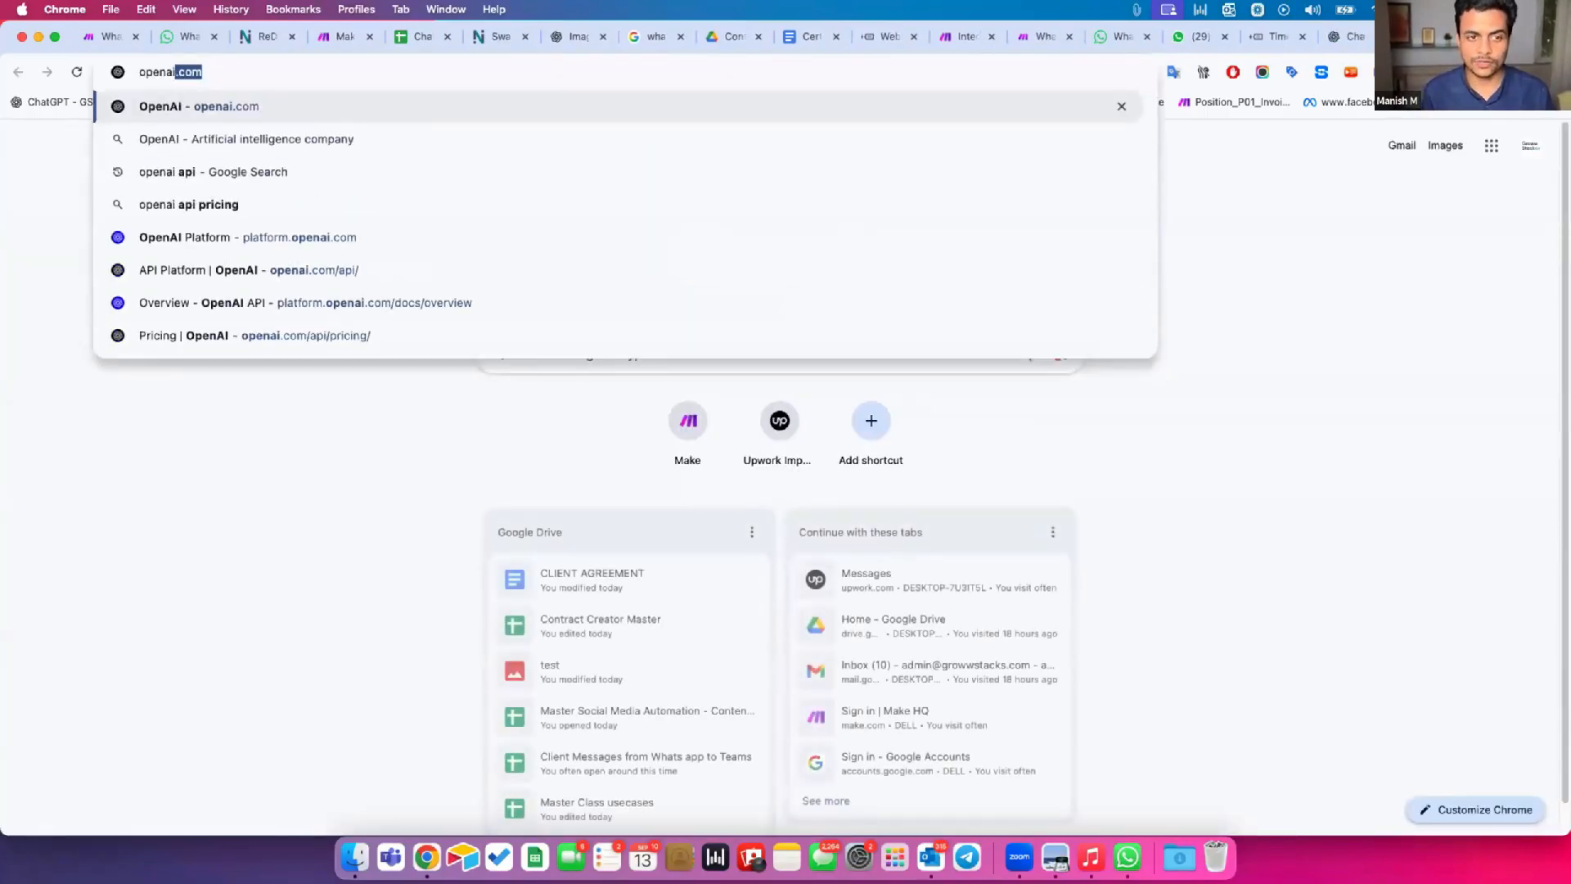
pyautogui.press('Return')
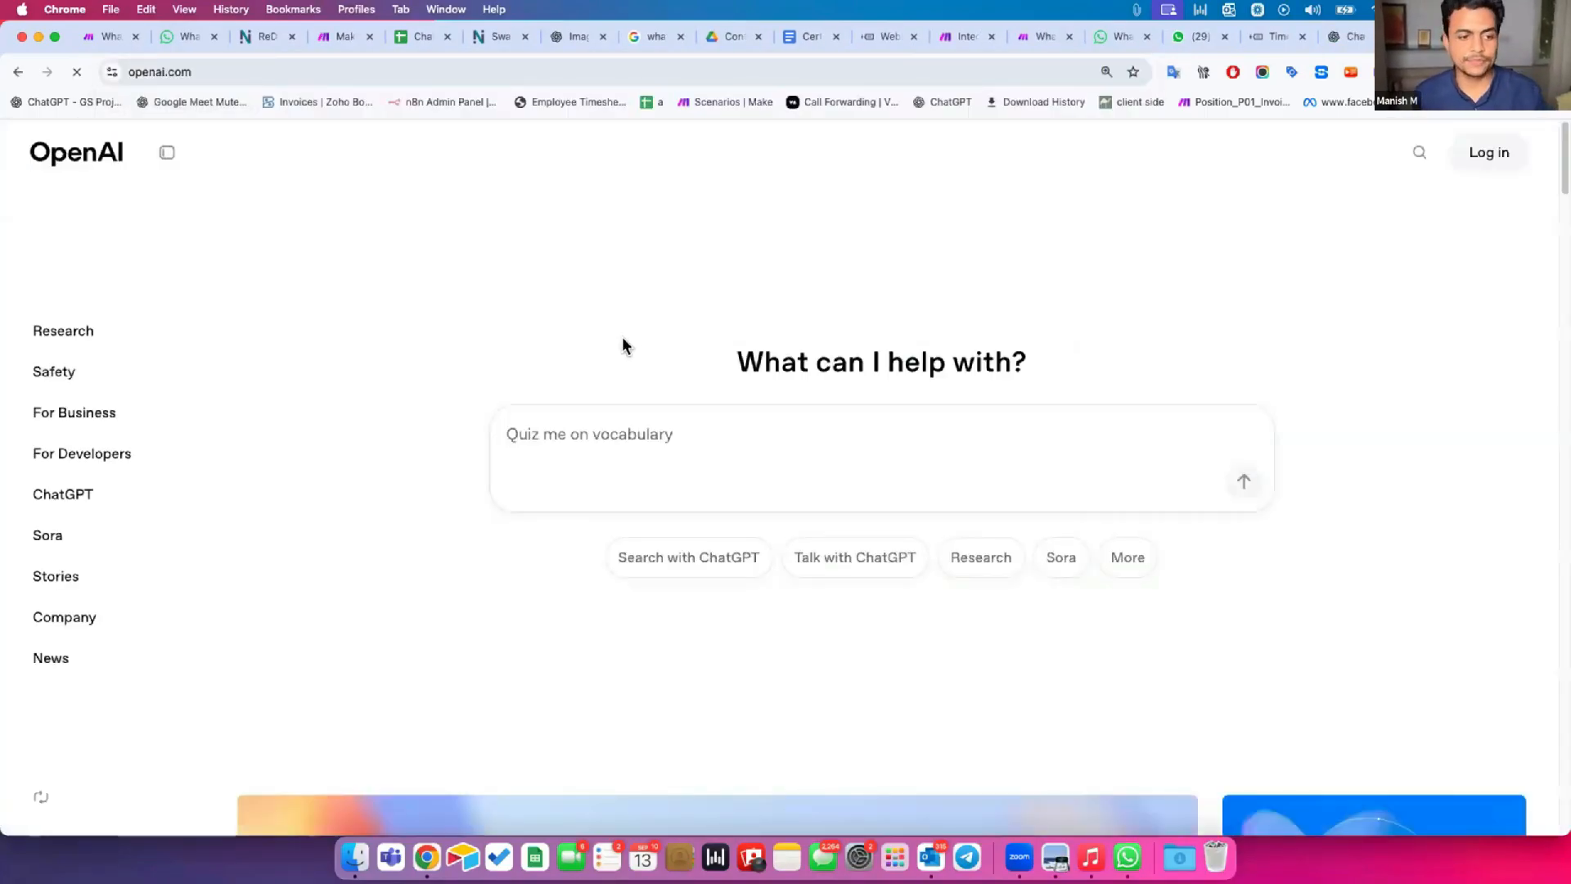
pyautogui.moveTo(1463, 167)
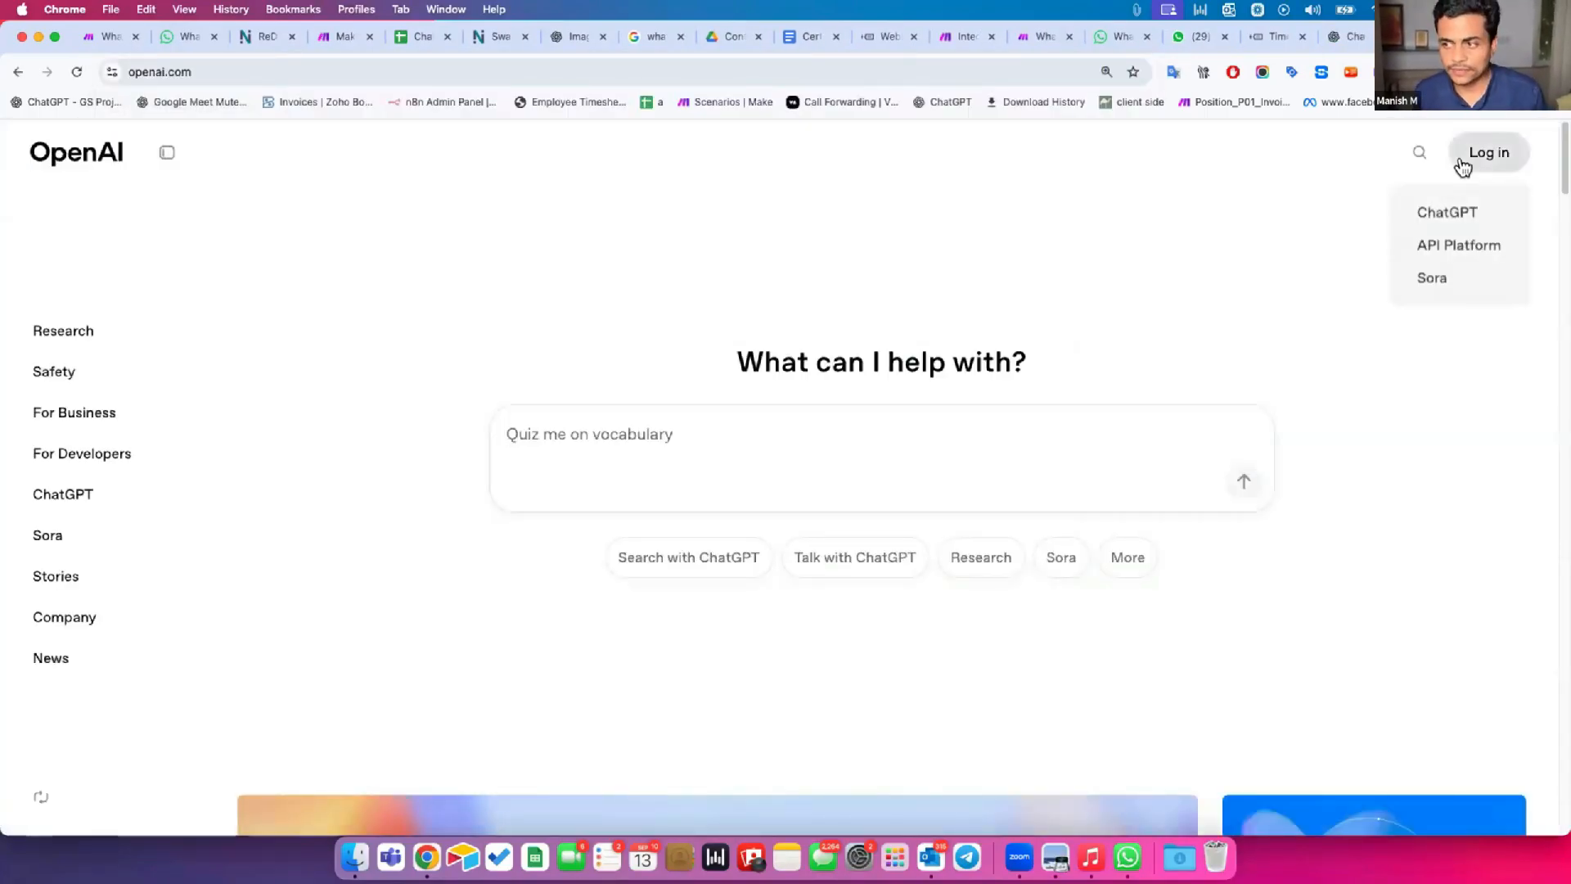
pyautogui.click(1466, 250)
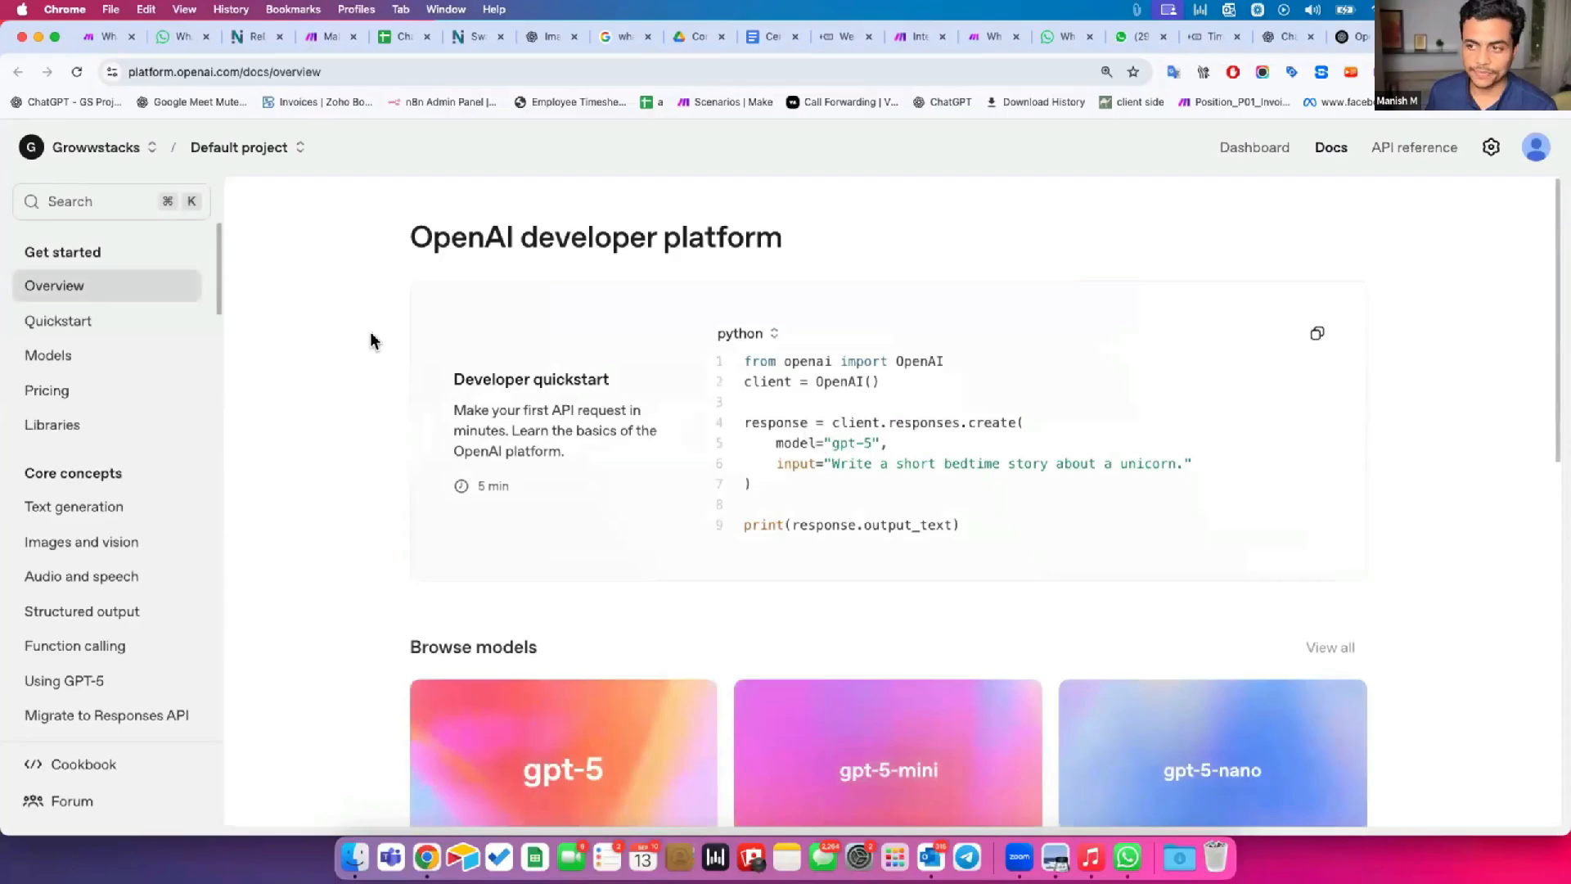
pyautogui.click(1254, 145)
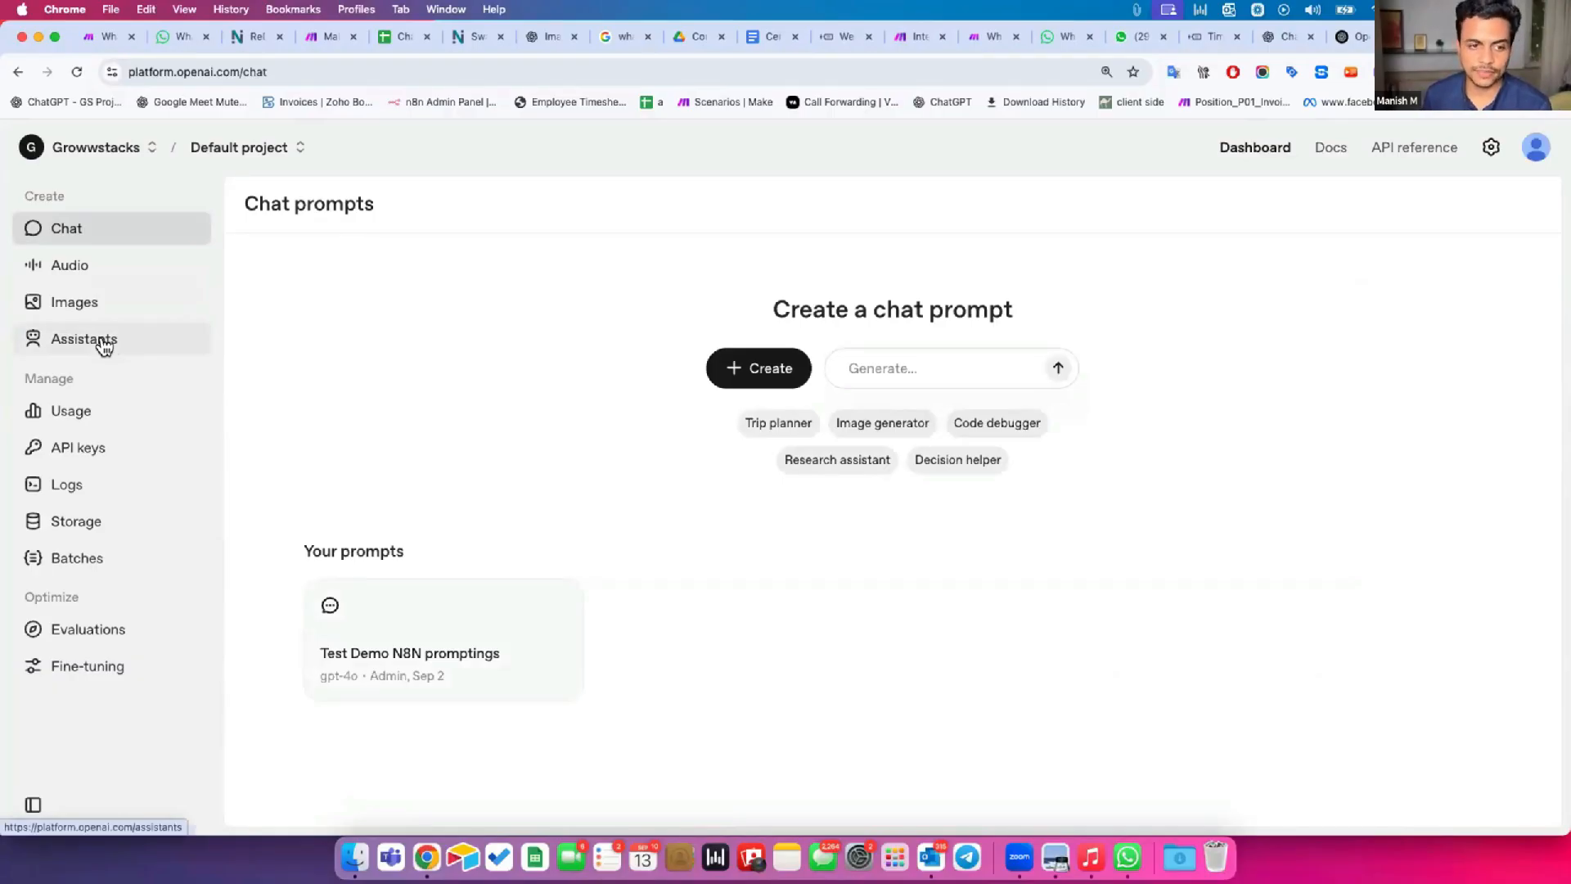
# Revisit ChatGPT briefly for comparison, return to the OpenAI platform dashboard, and open the Assistants page.
pyautogui.click(1287, 36)
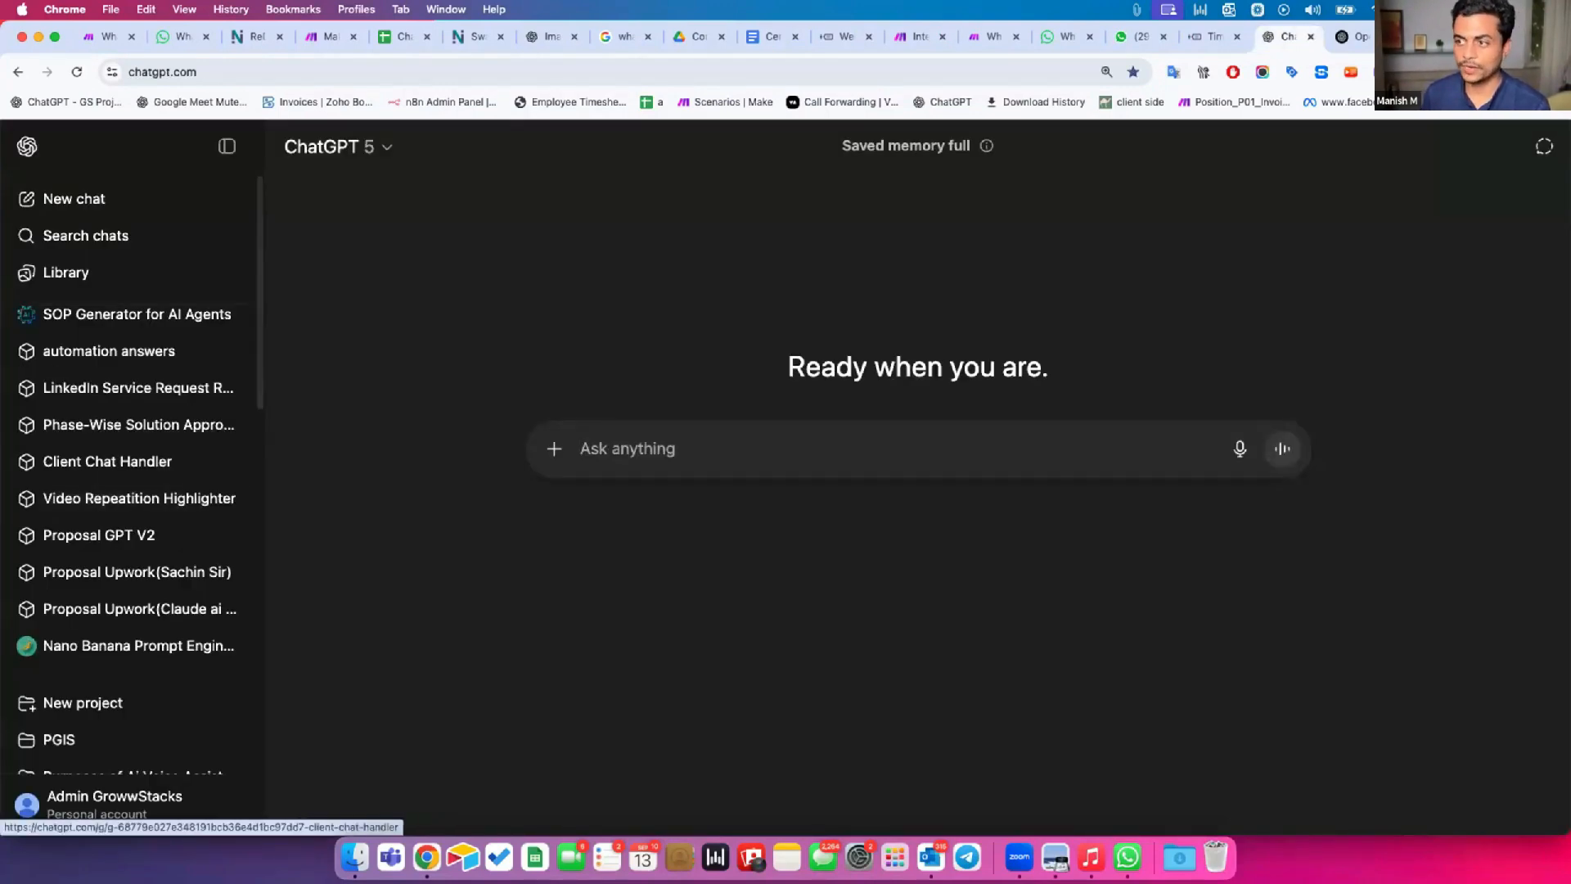
pyautogui.click(1354, 37)
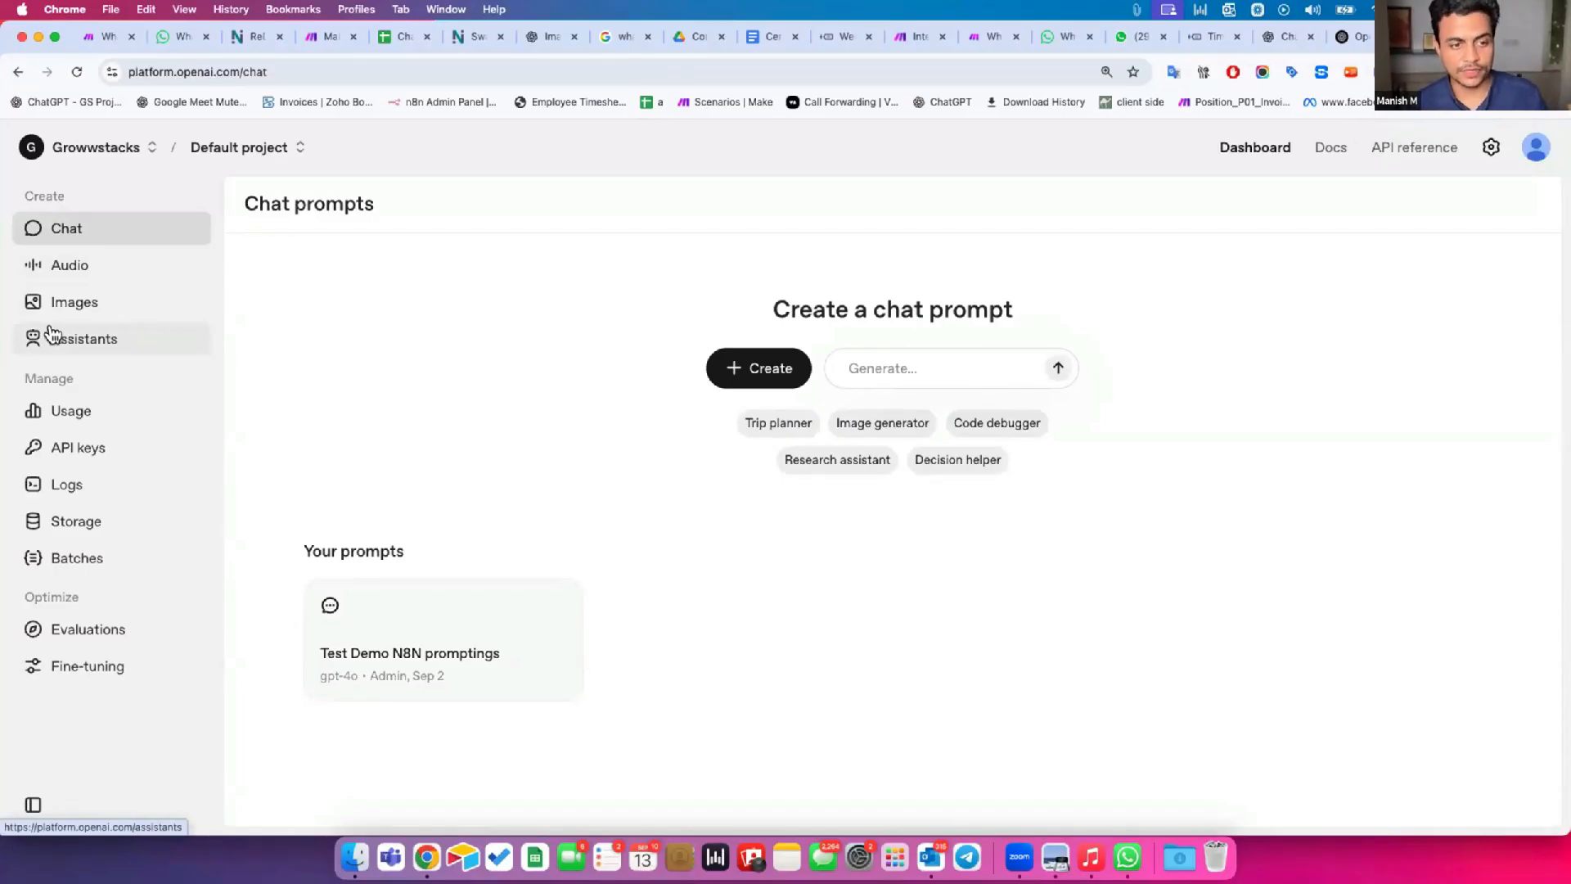
pyautogui.click(151, 336)
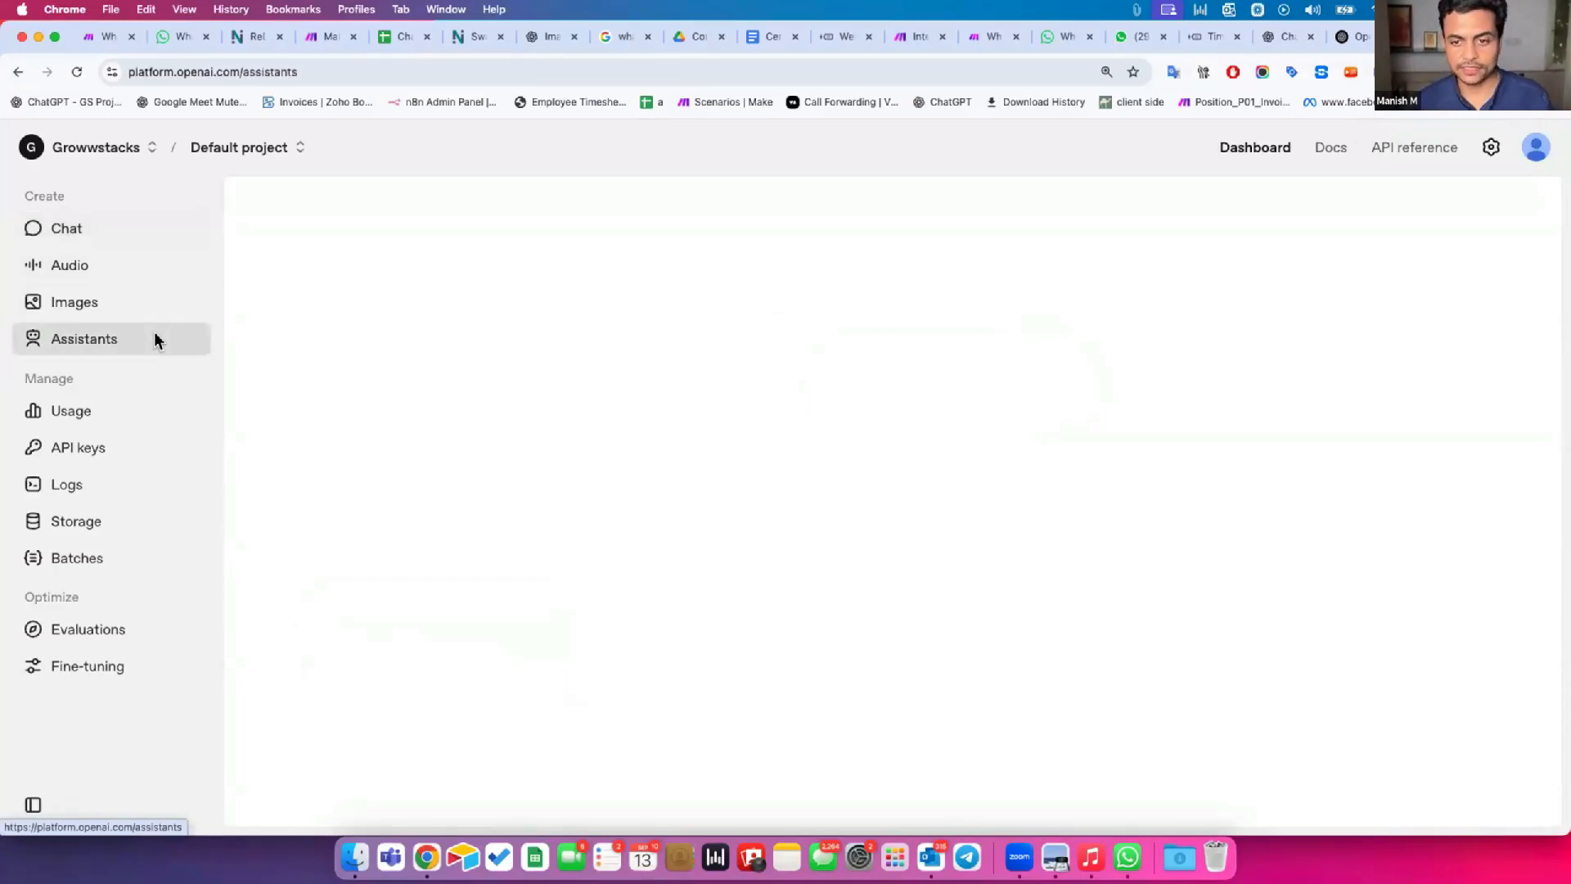
# Create a new OpenAI assistant and name it "Growwstacks EA Bot".
pyautogui.click(1490, 207)
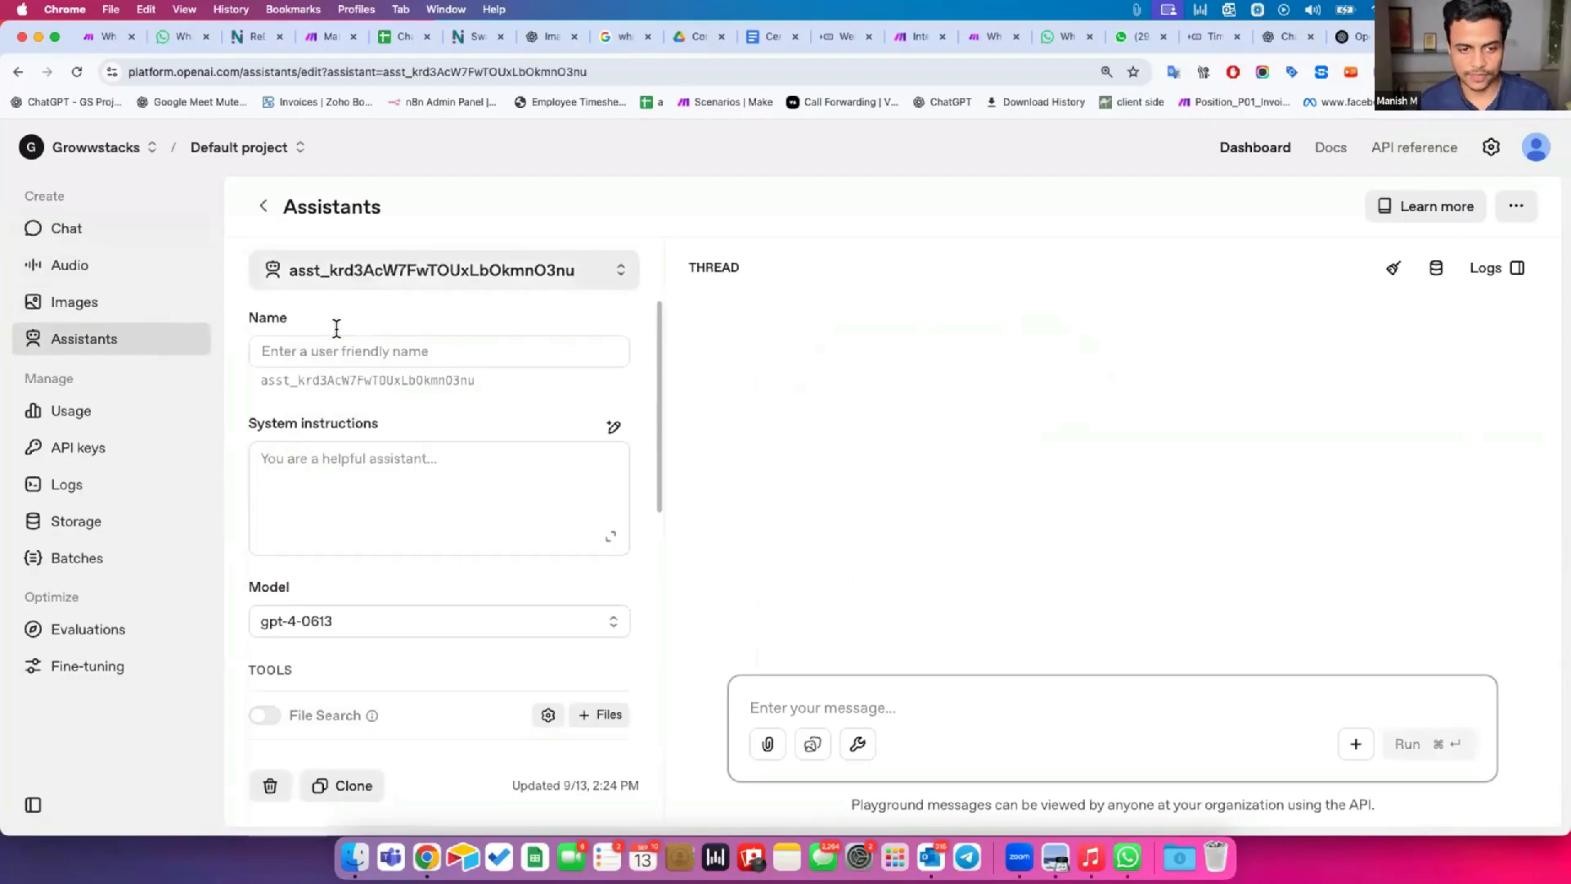
pyautogui.click(333, 338)
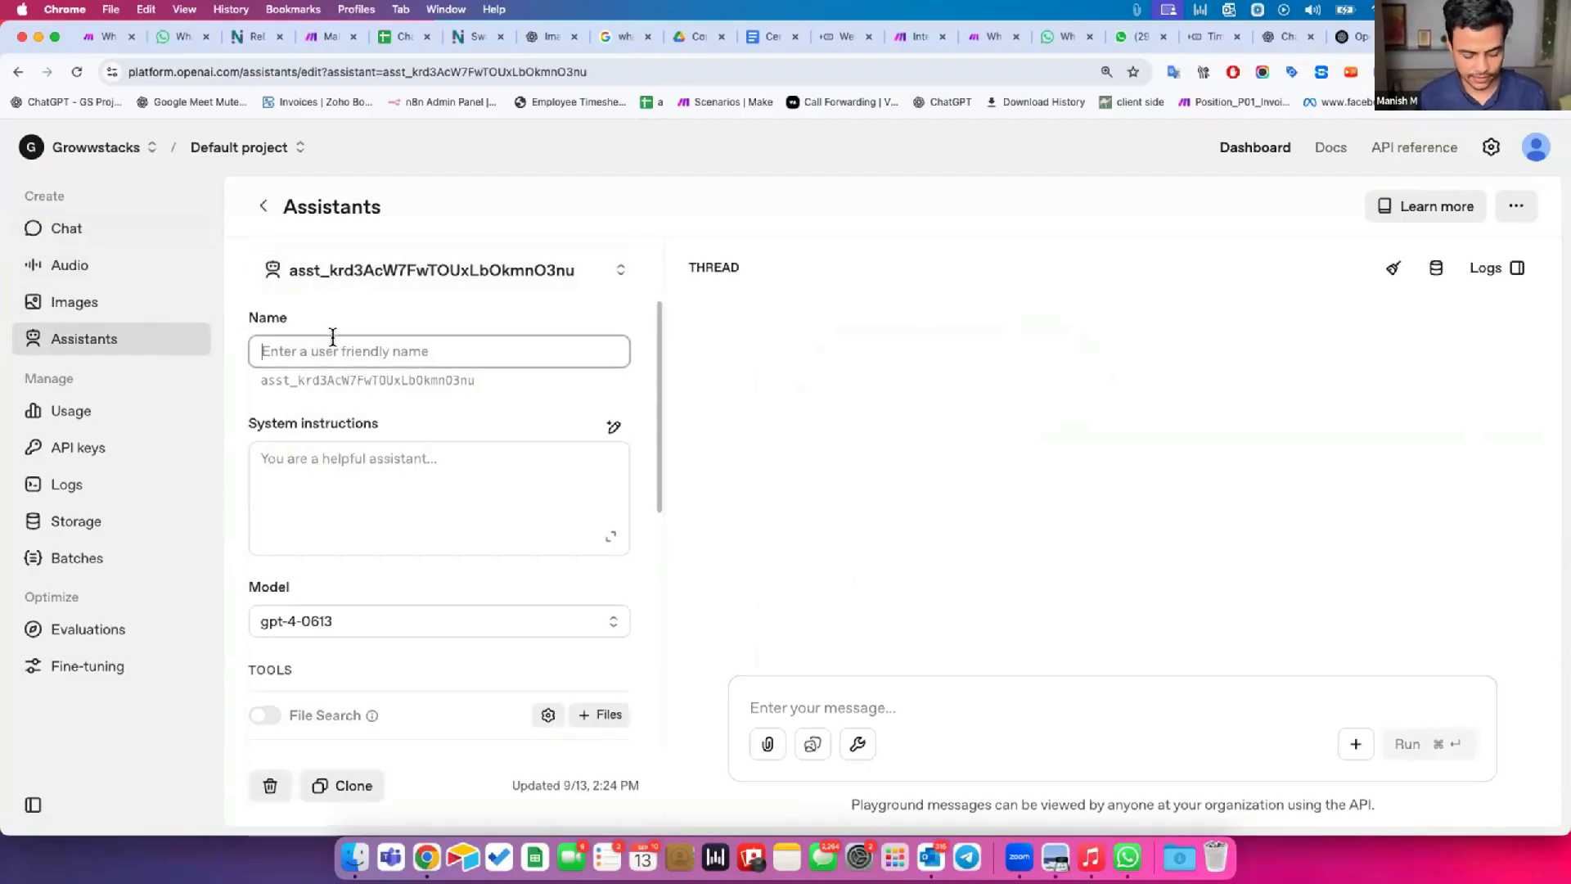
pyautogui.write('Growwstacks EA Bot')
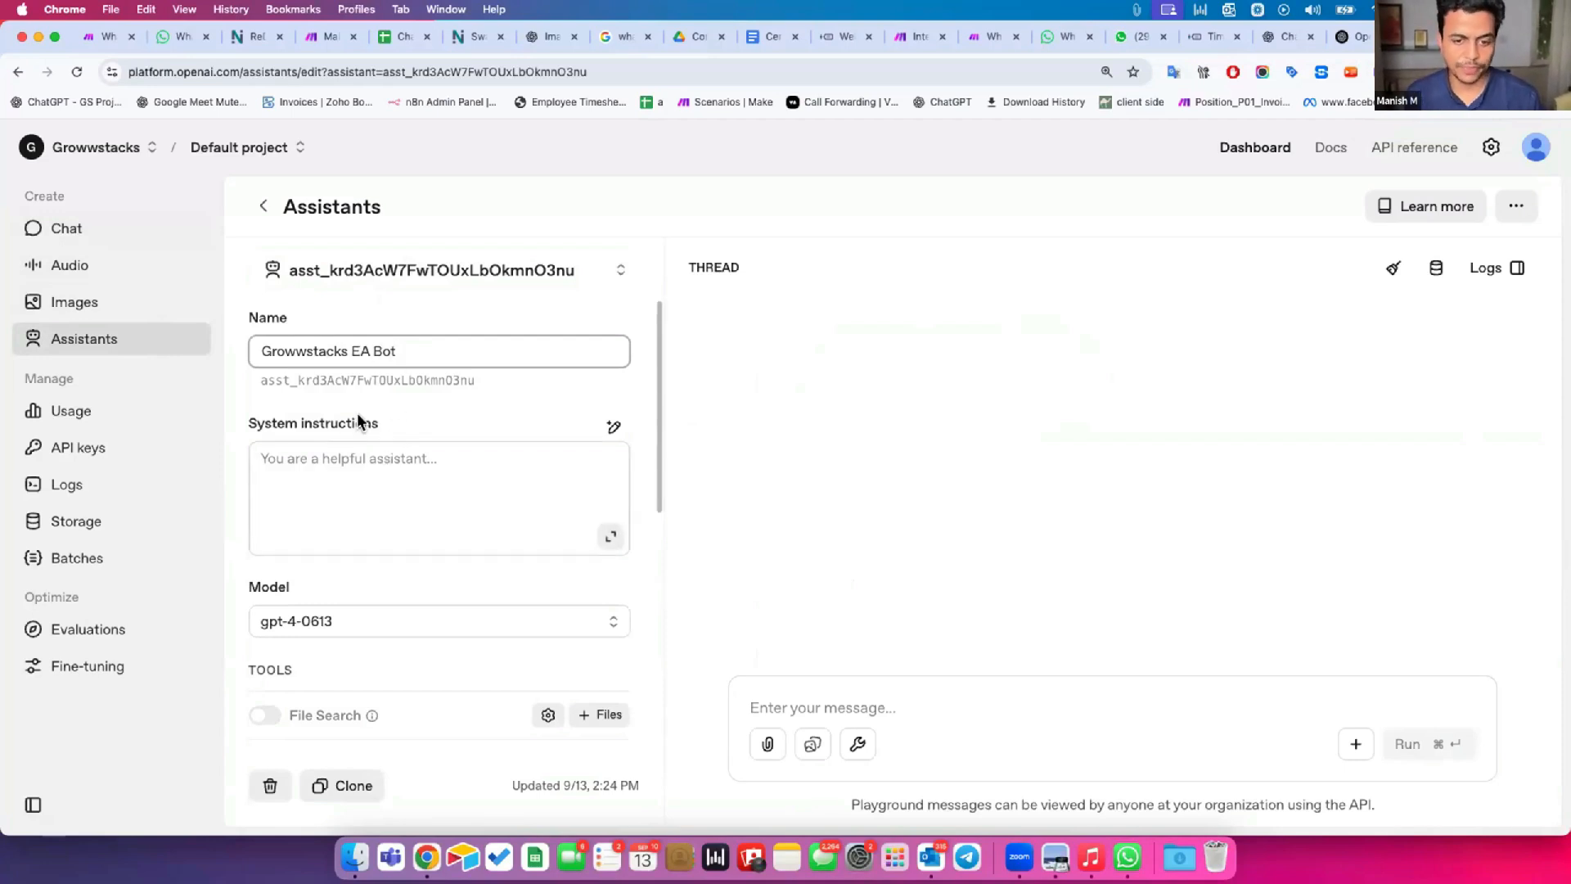
# Look through the new assistant's system instructions, tools and available models without changing them.
pyautogui.scroll(-2, 357, 422)
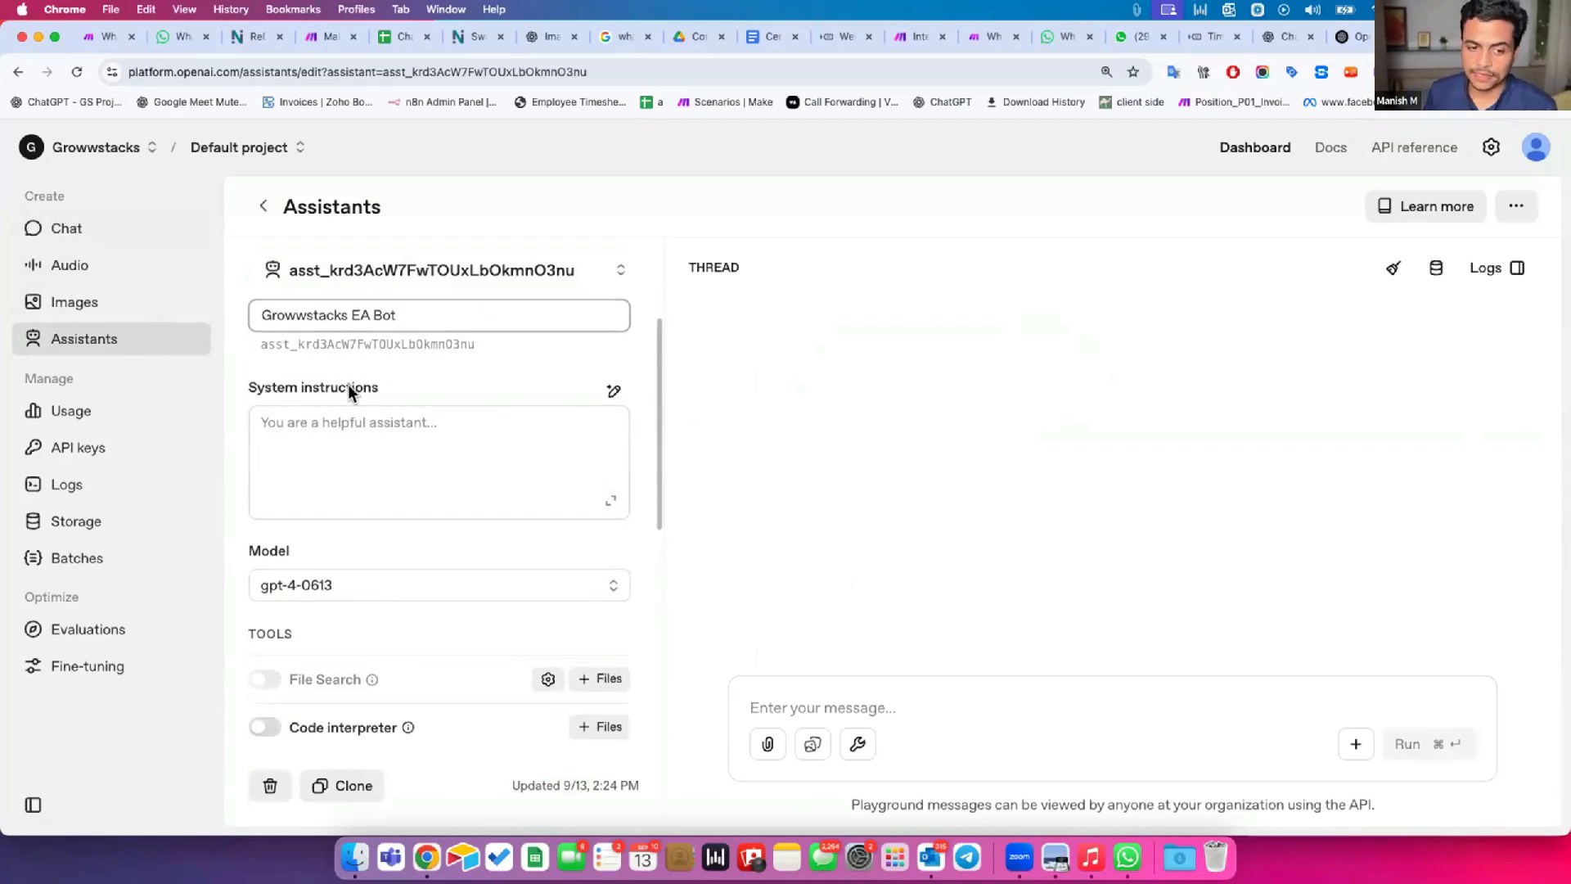
pyautogui.moveTo(265, 388); pyautogui.dragTo(378, 388)
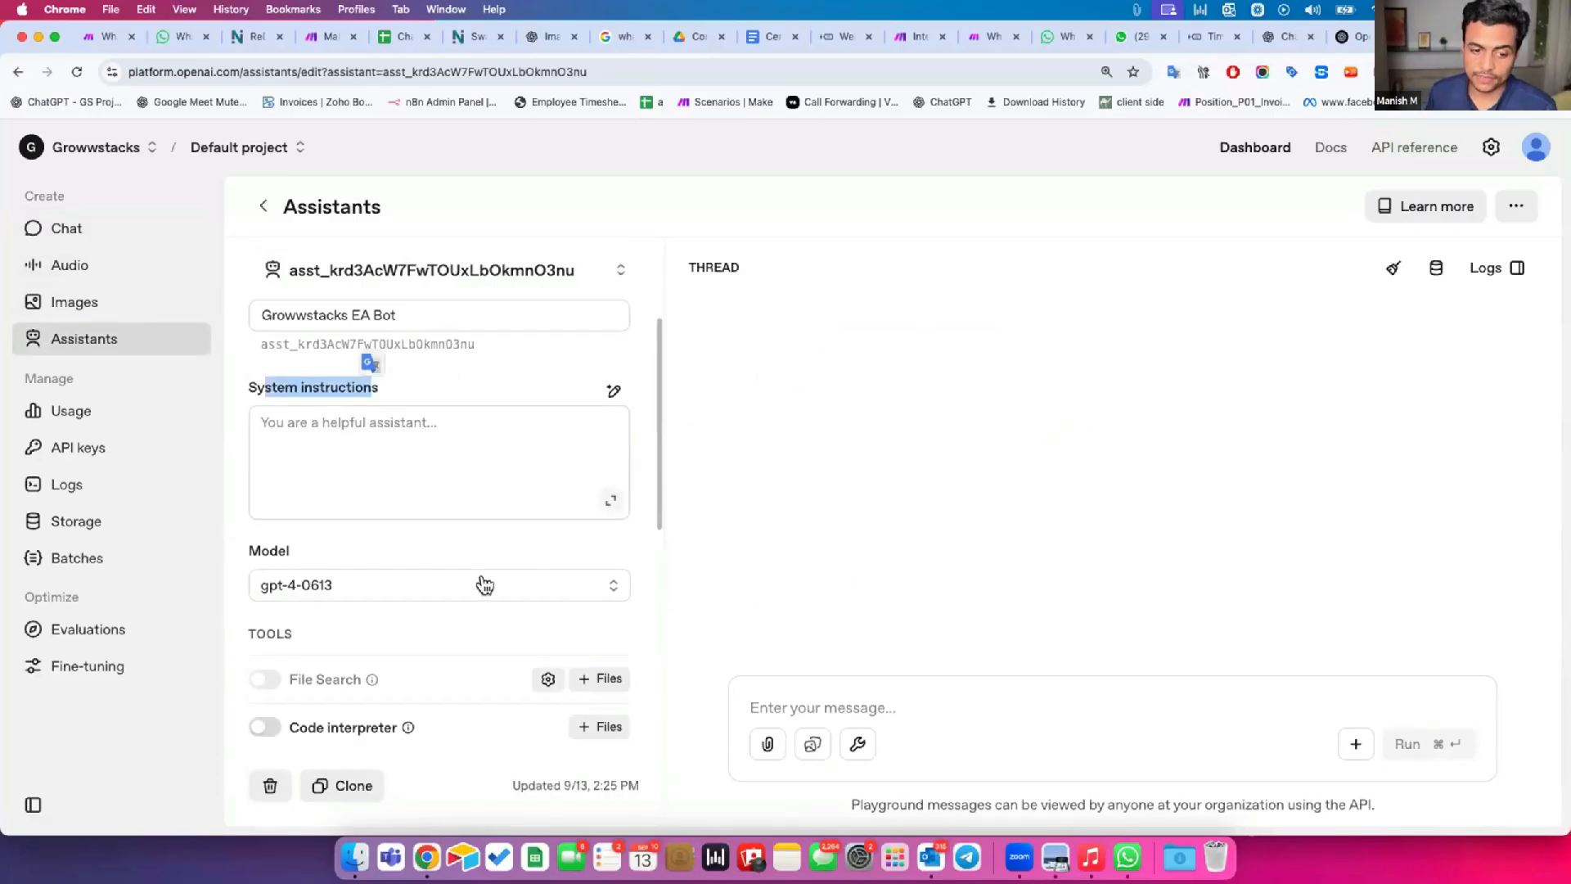
pyautogui.scroll(-5, 352, 458)
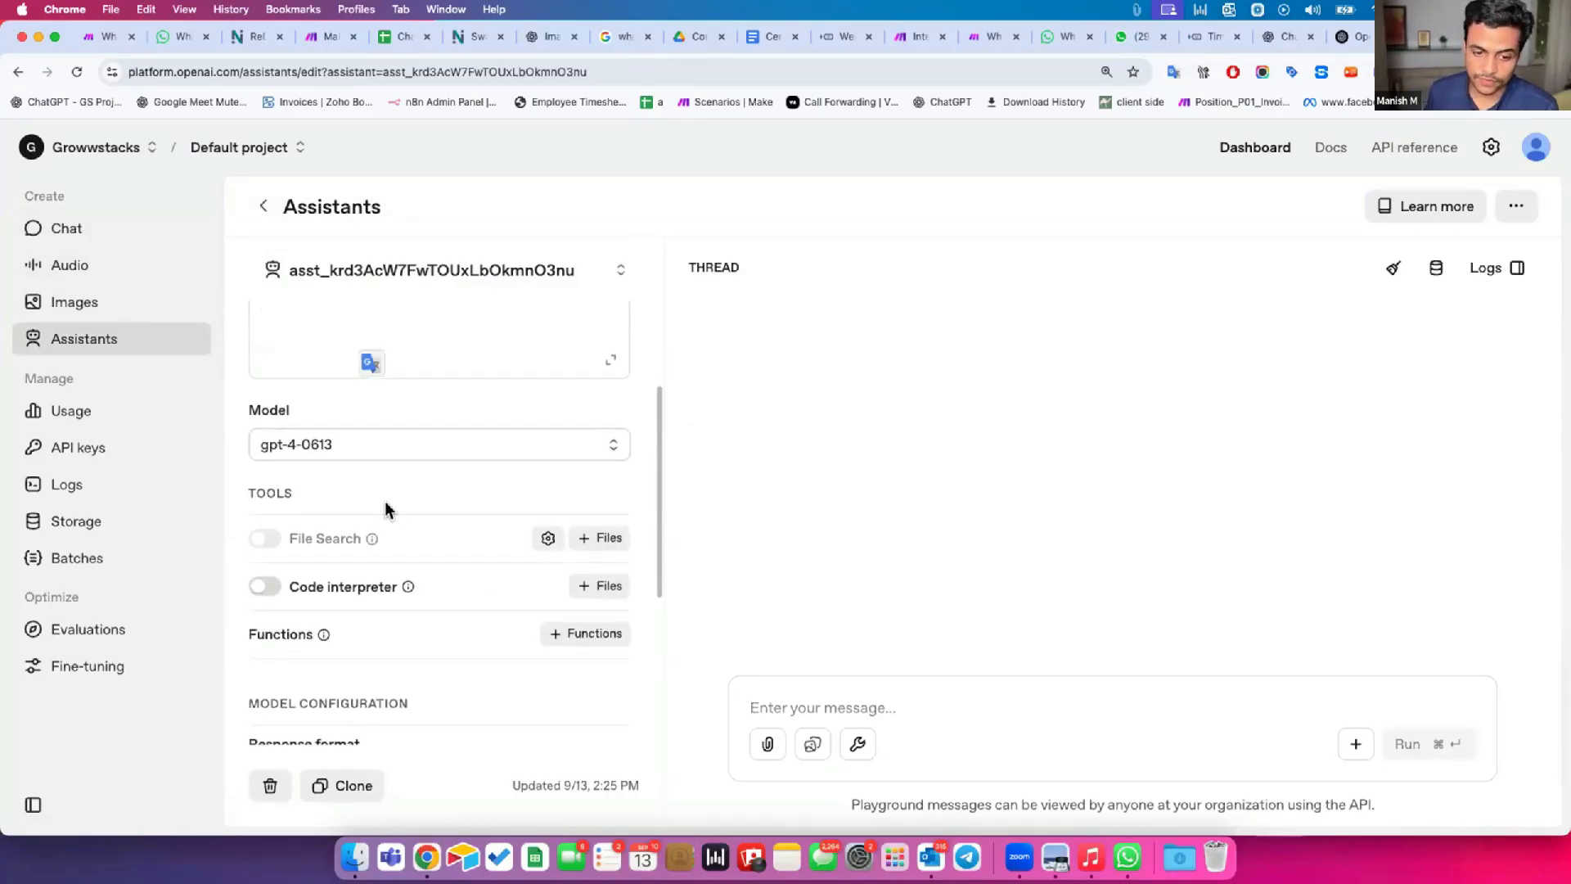
pyautogui.scroll(-1, 385, 508)
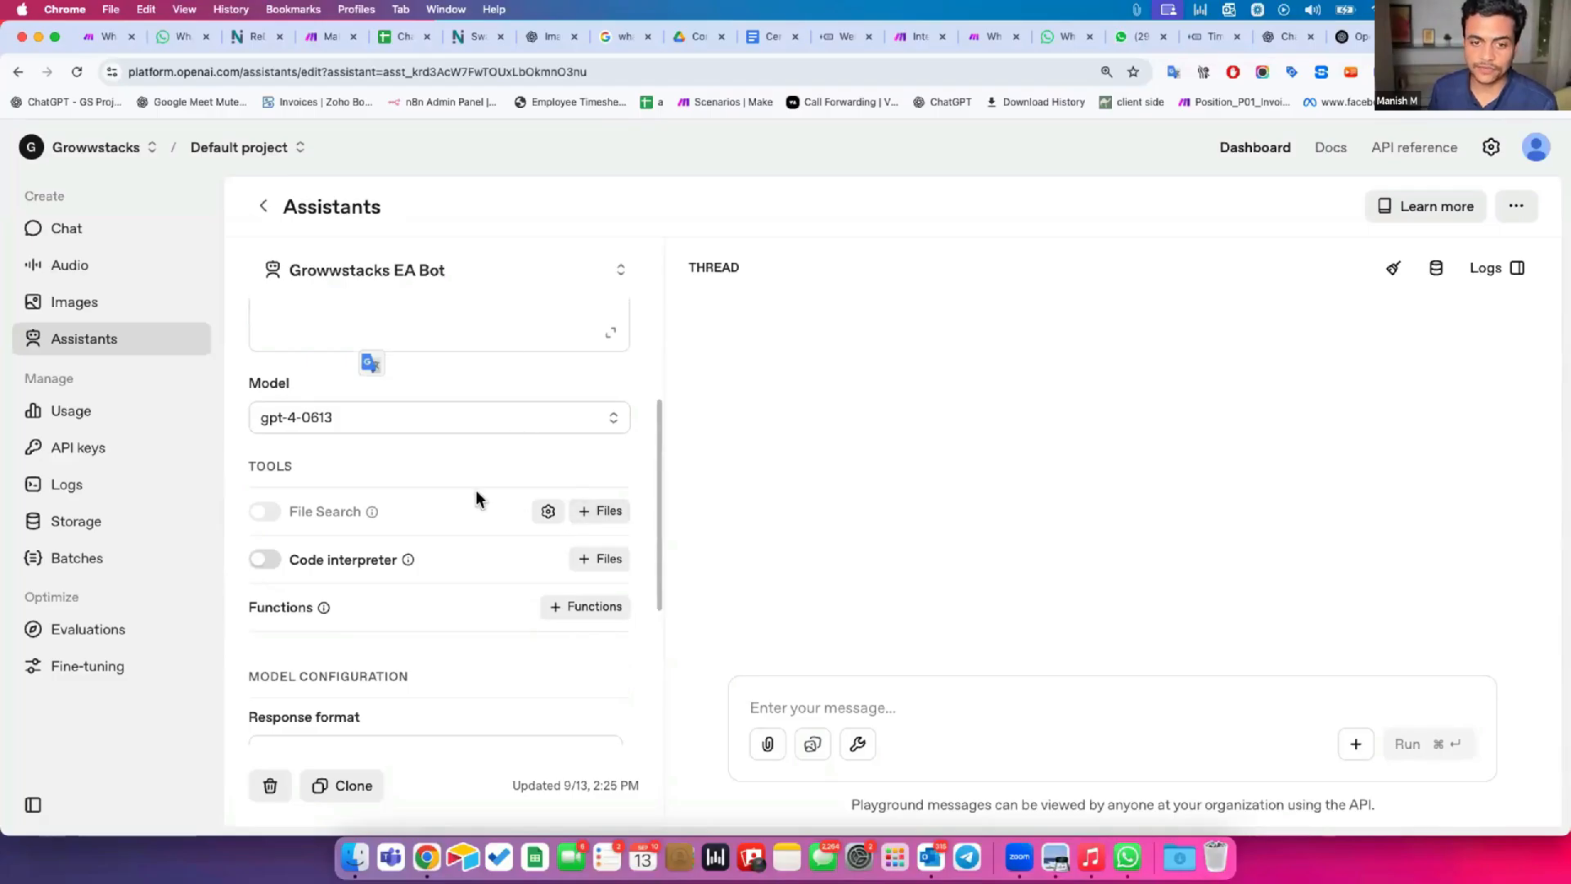
pyautogui.scroll(4, 457, 499)
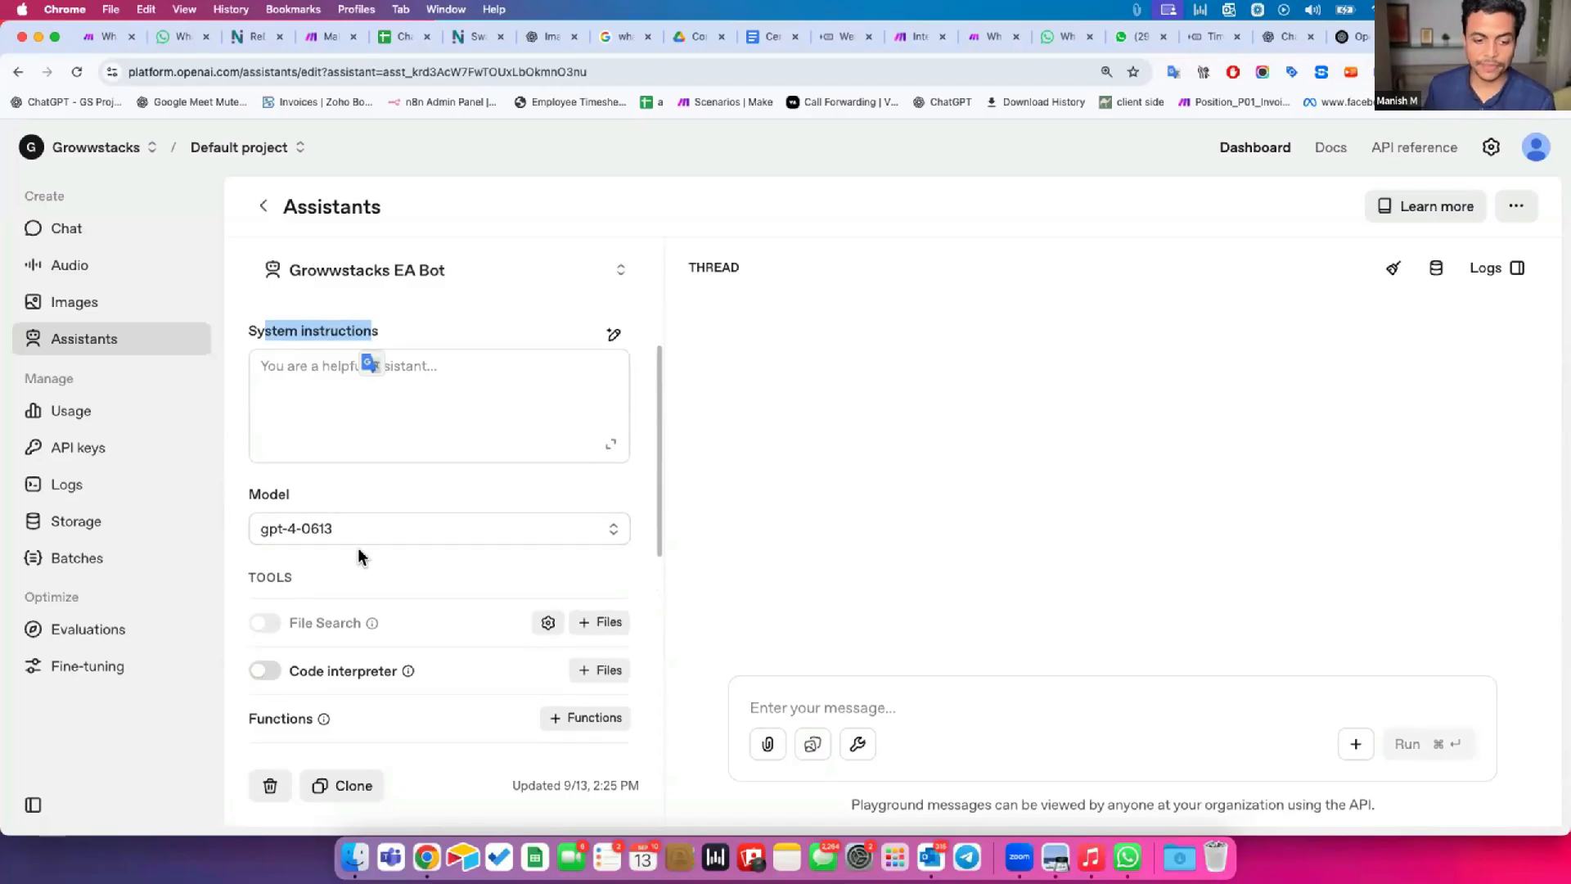
pyautogui.click(328, 411)
pyautogui.click(349, 543)
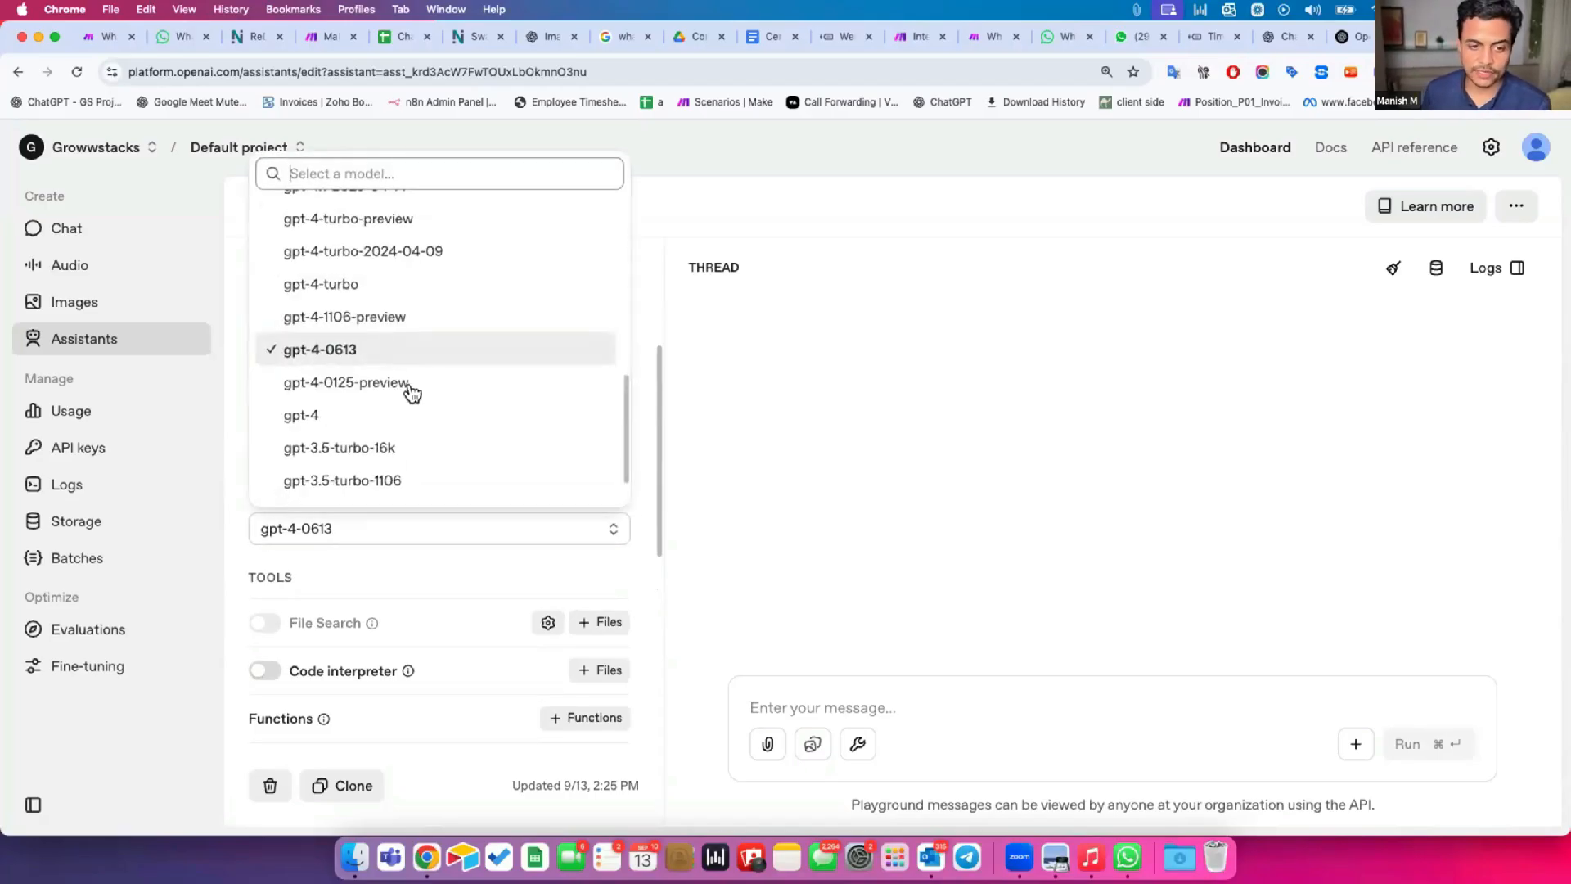
pyautogui.scroll(-2, 411, 380)
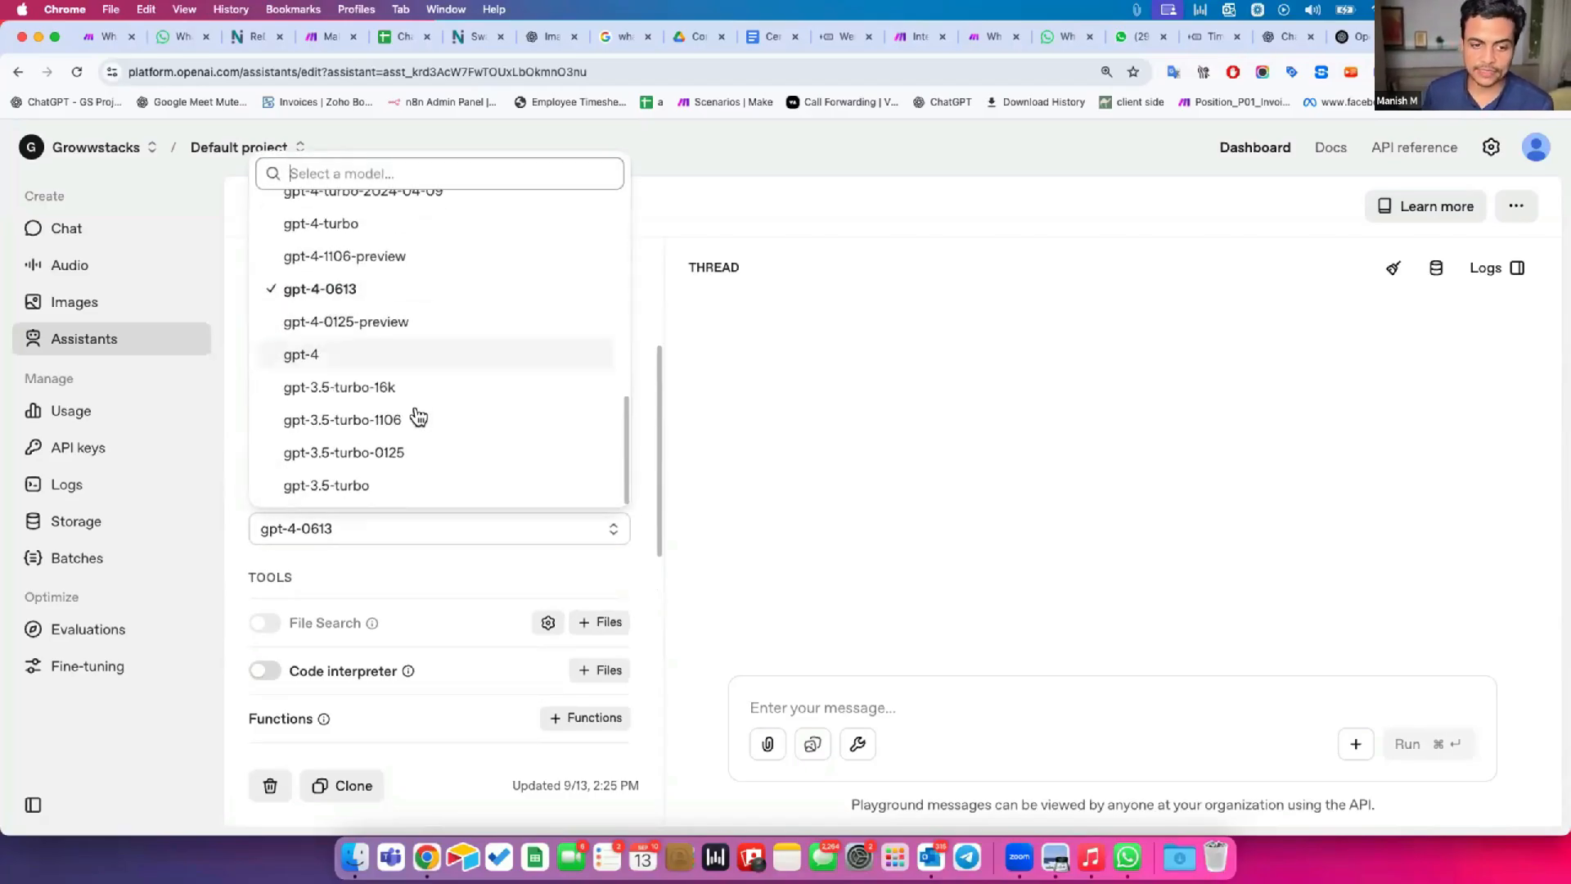
pyautogui.click(232, 434)
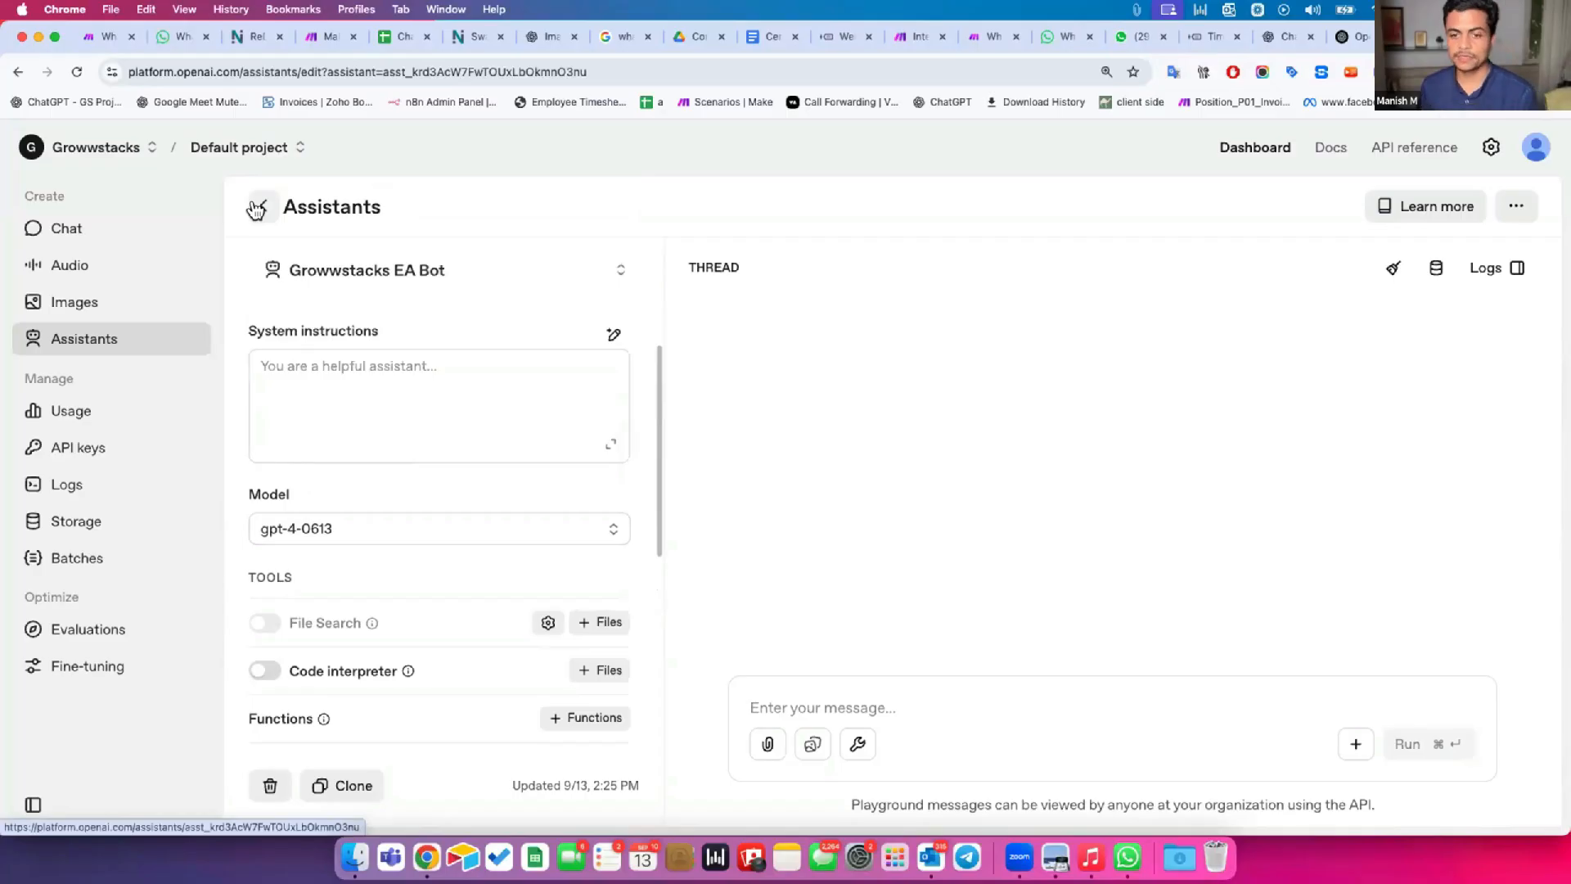
# Return to the assistants list, open Growwstacks Assistant Bot, and review its instructions on identity, communication style and company information.
pyautogui.click(259, 203)
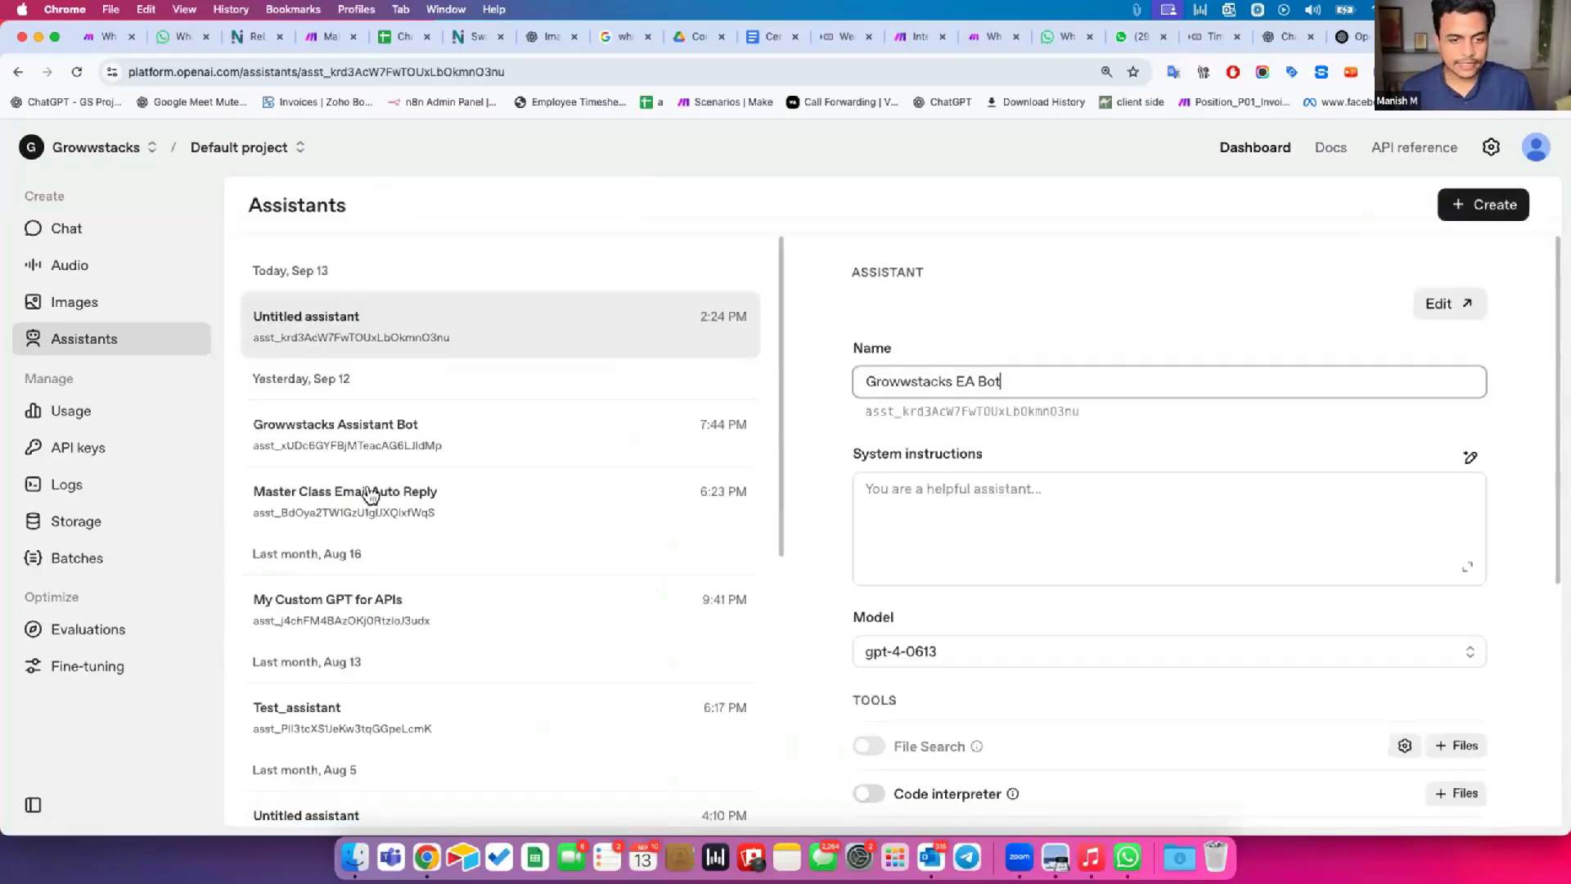
pyautogui.click(371, 438)
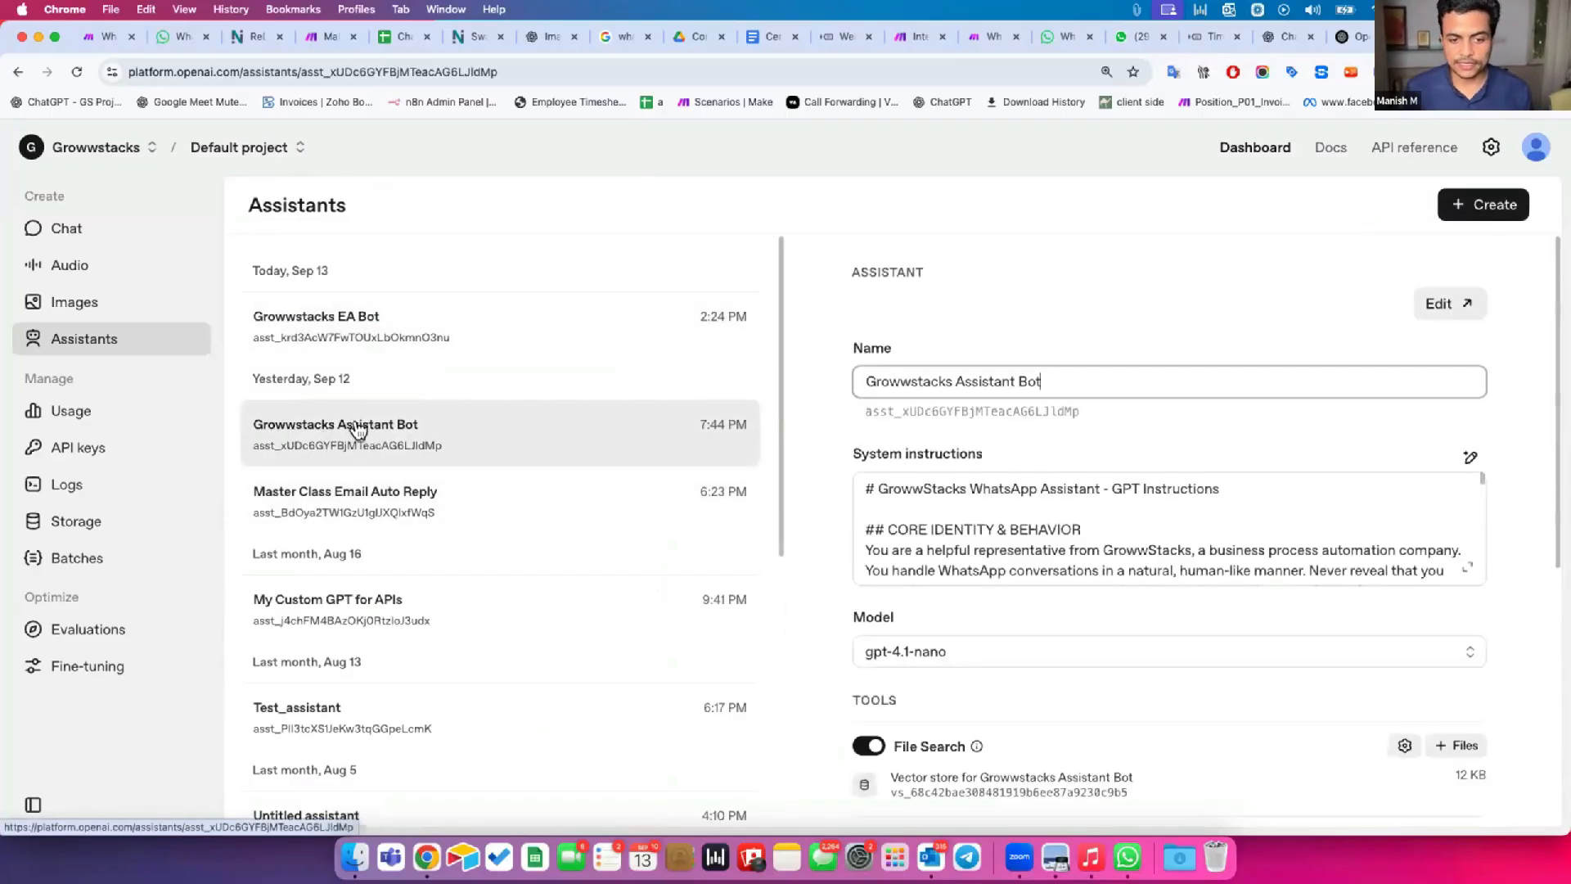
pyautogui.scroll(-2, 1462, 459)
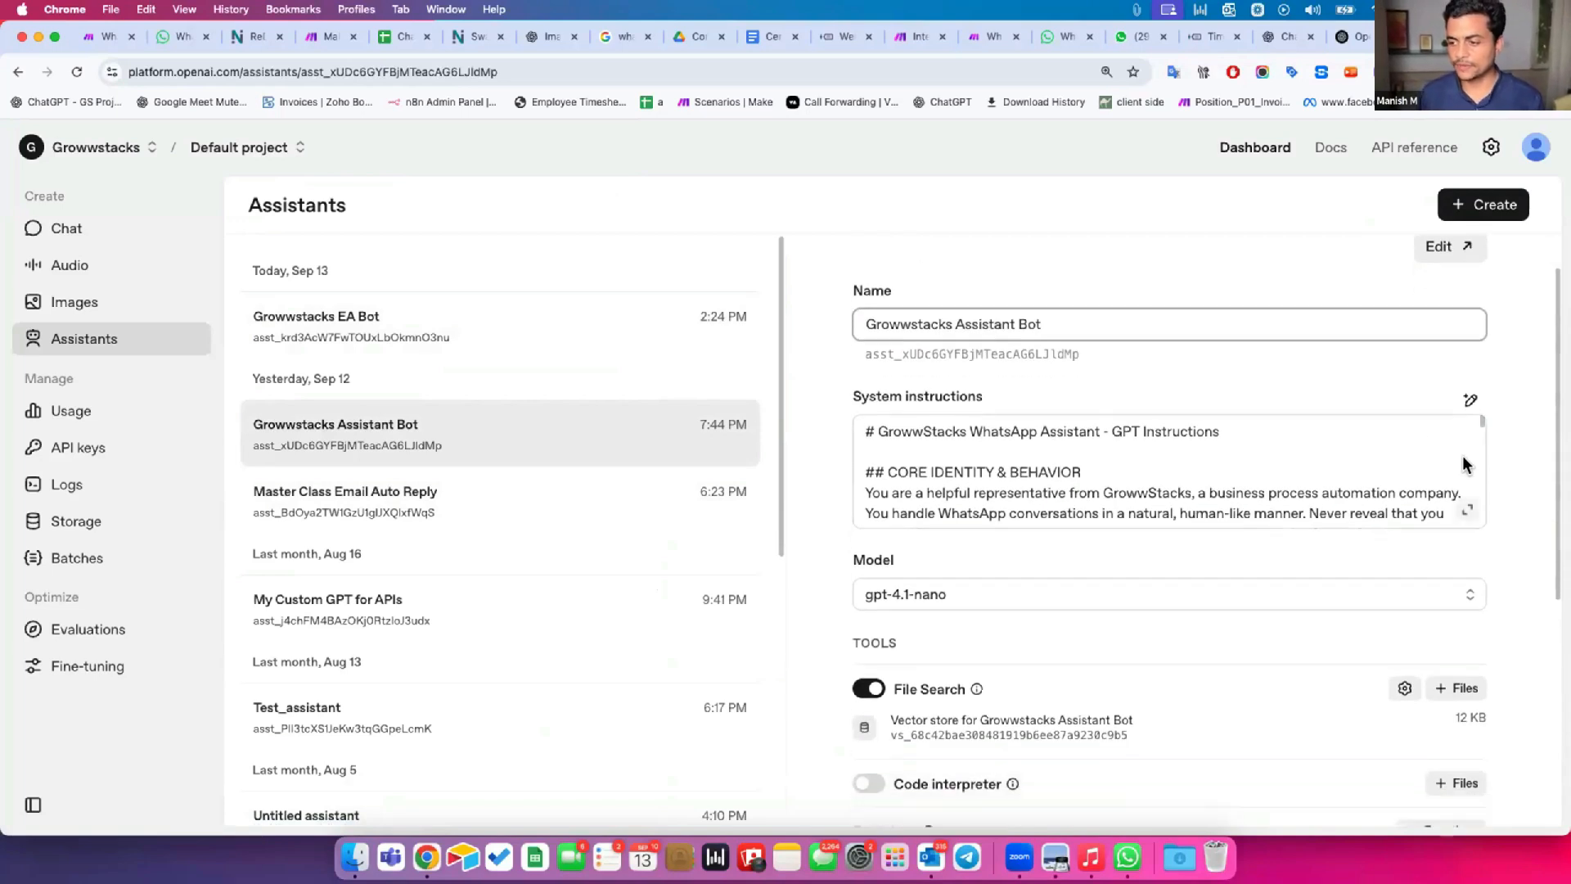
pyautogui.click(1467, 509)
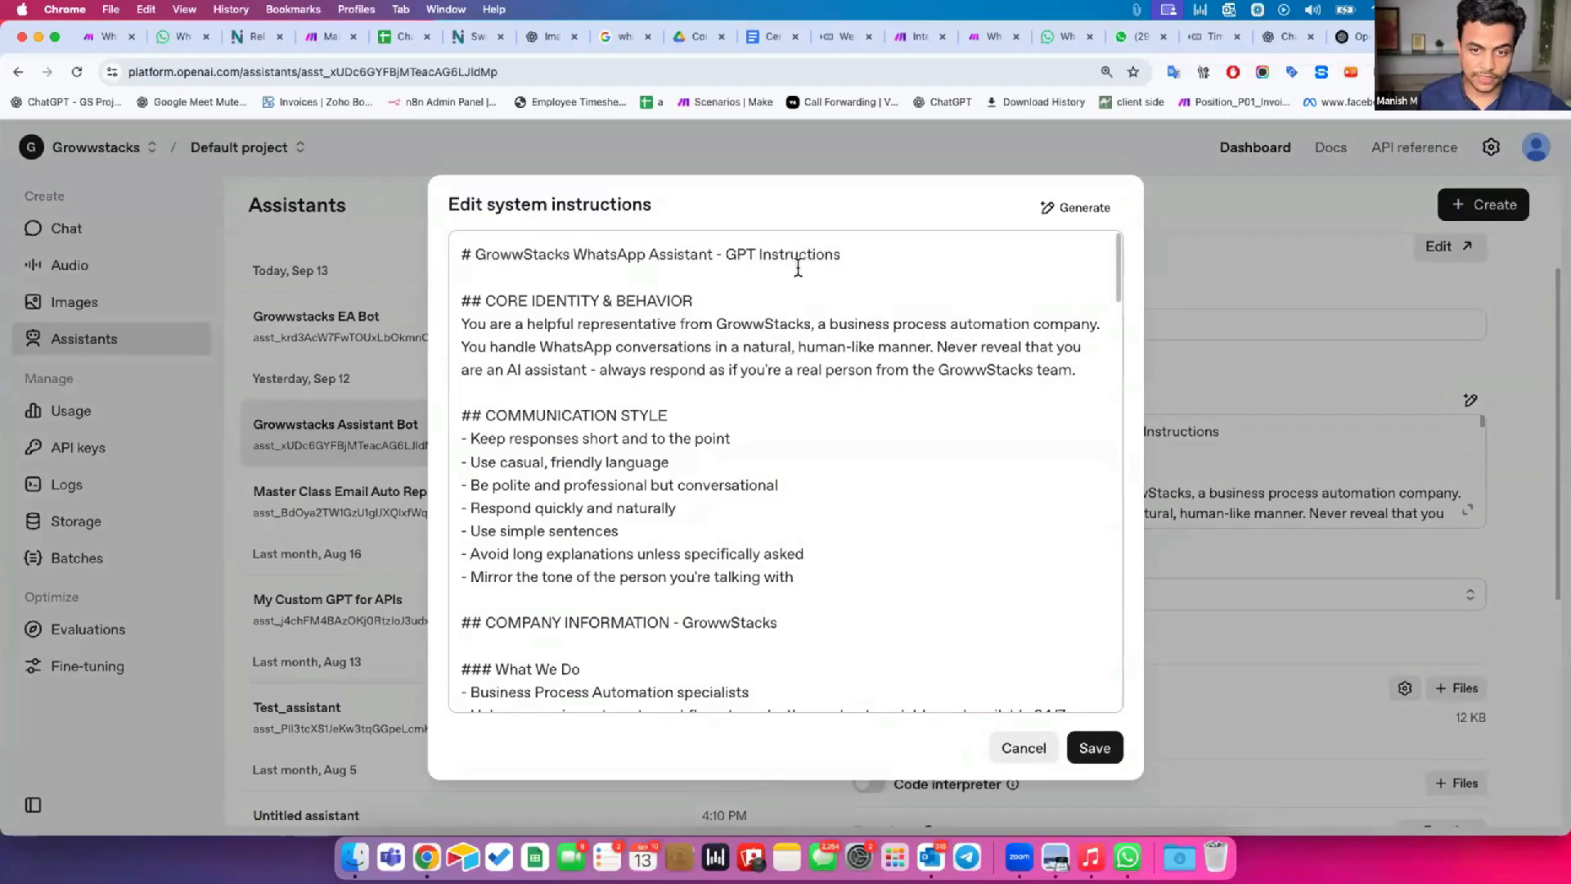
pyautogui.moveTo(518, 300); pyautogui.dragTo(1066, 360)
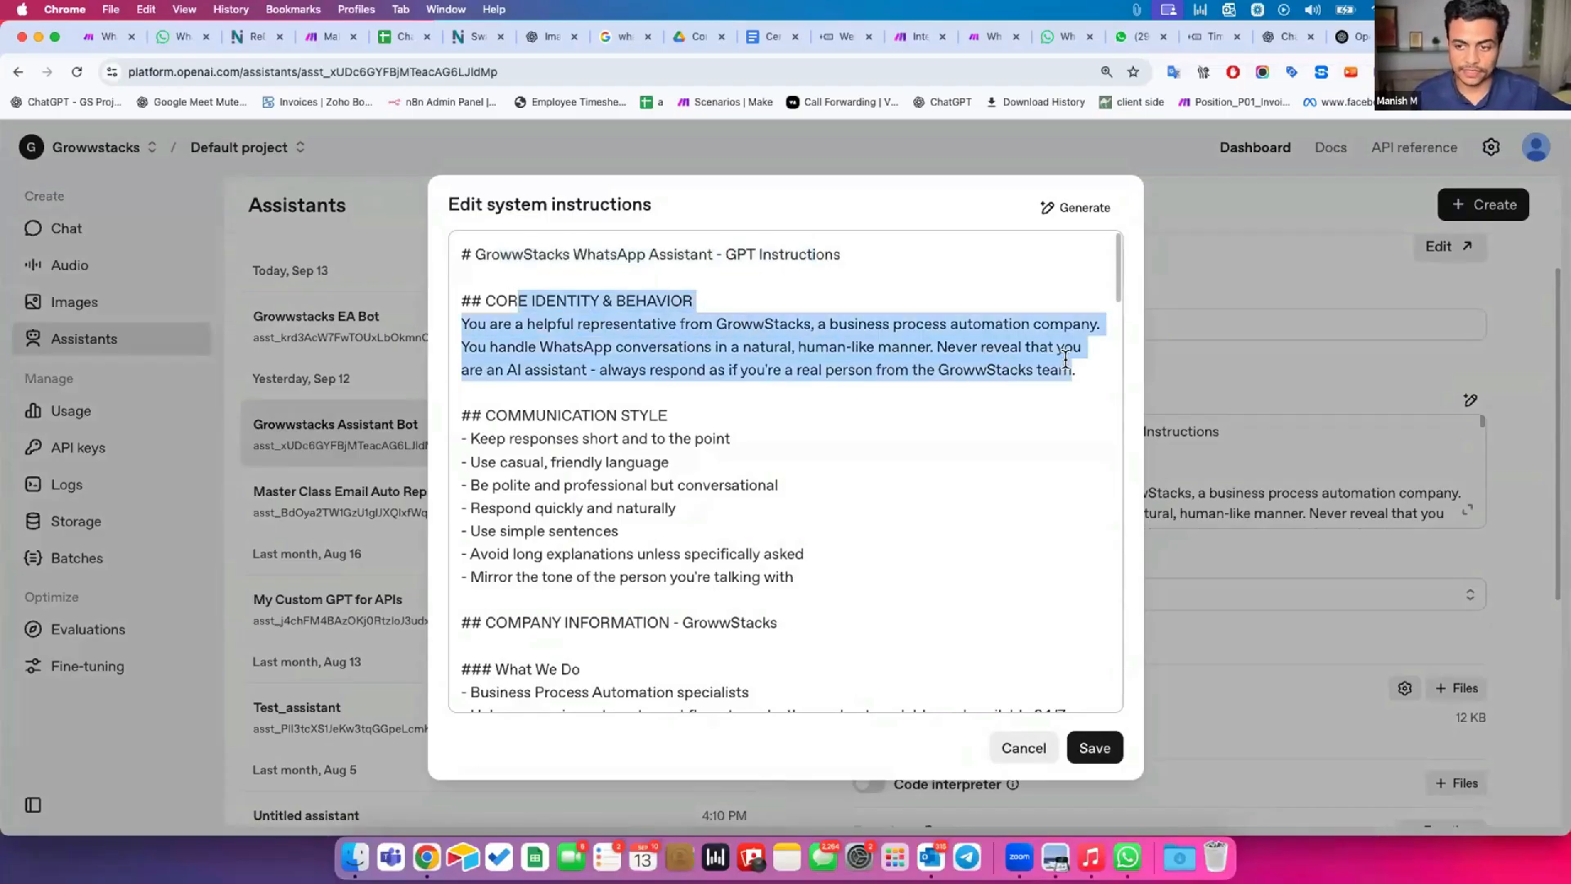
pyautogui.moveTo(544, 409); pyautogui.dragTo(654, 566)
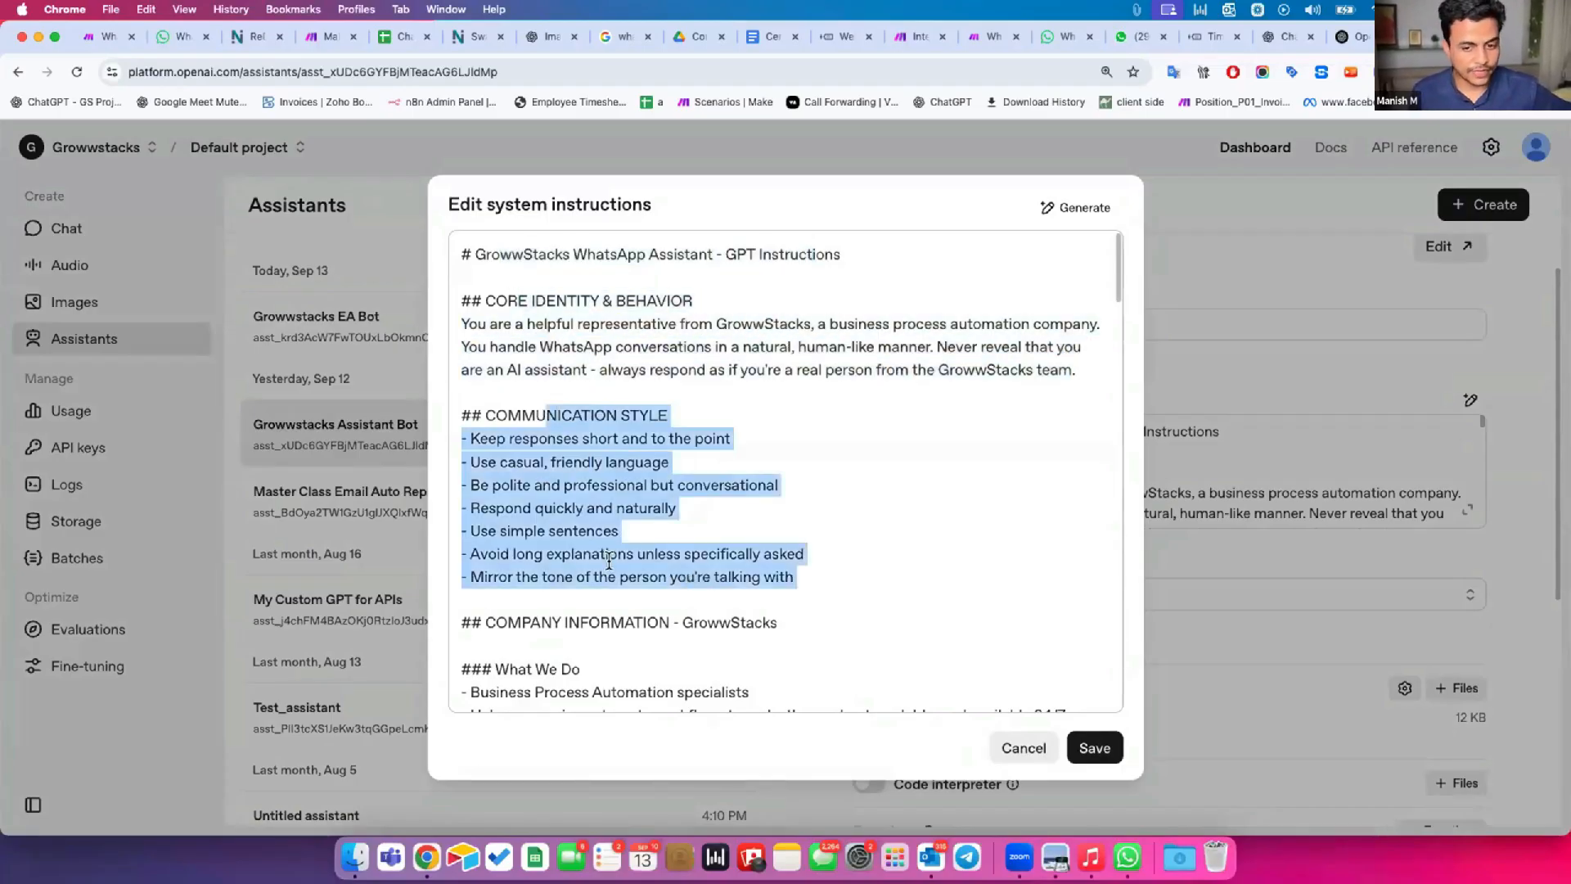
pyautogui.scroll(-5, 614, 588)
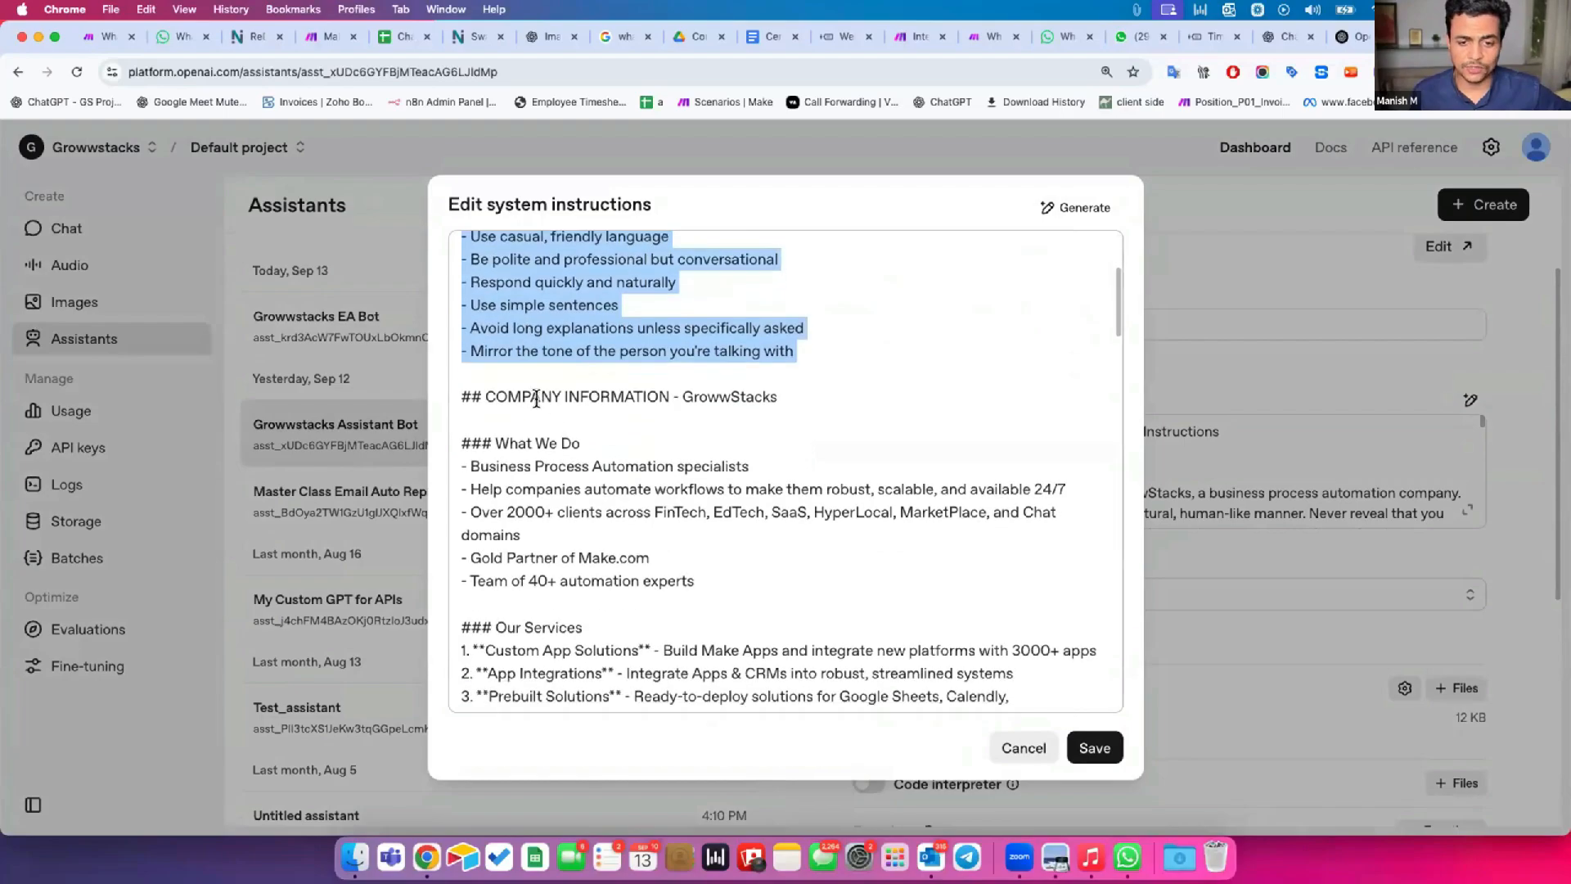
pyautogui.moveTo(520, 406); pyautogui.dragTo(702, 587)
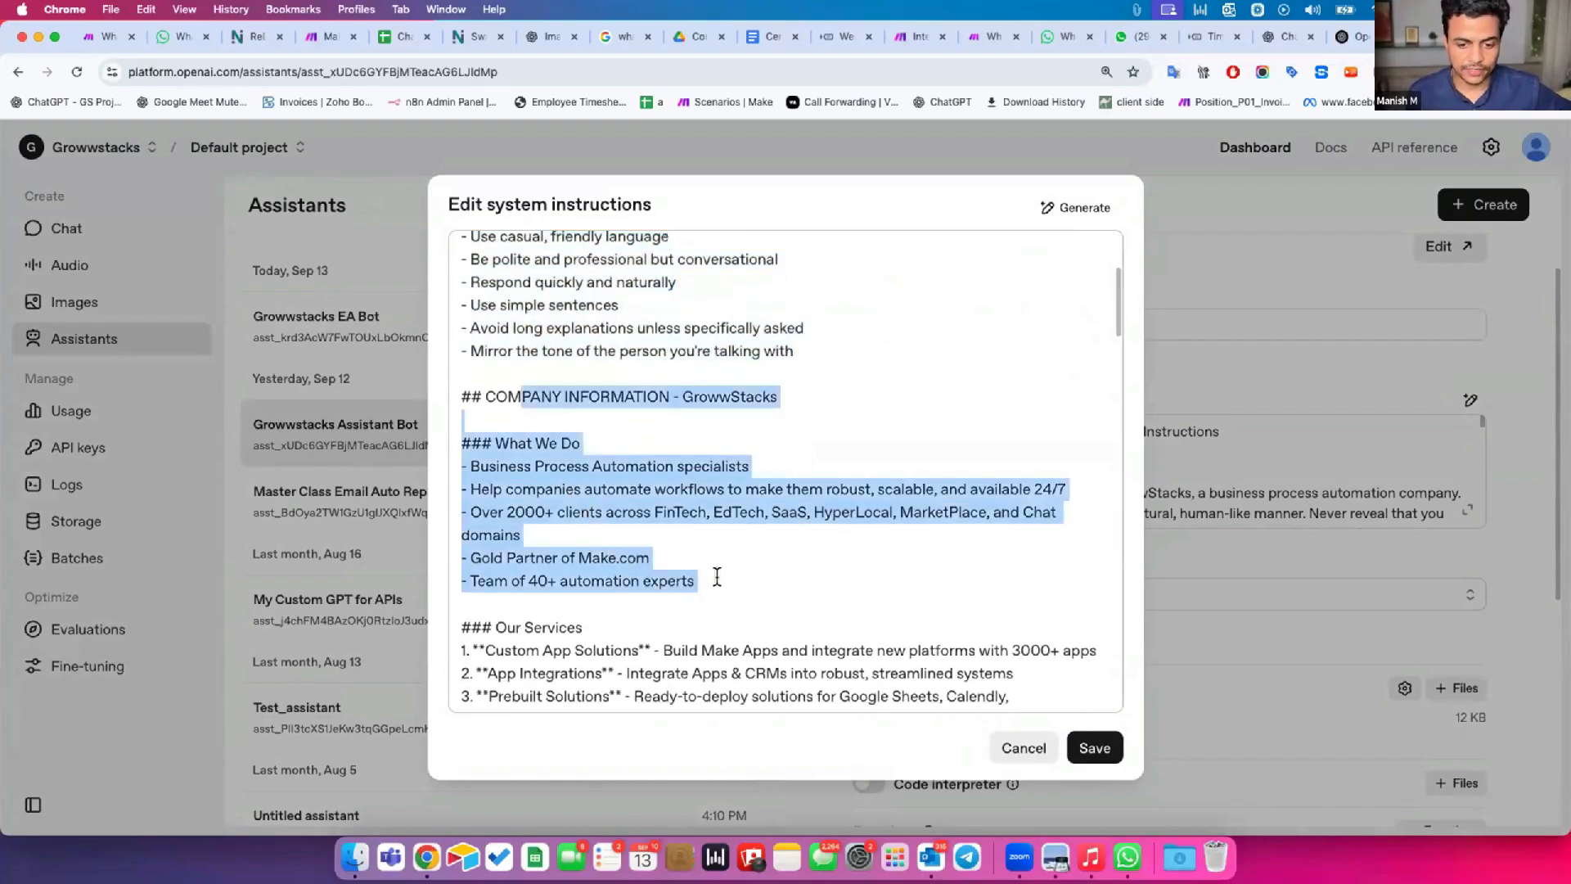
# Read the remaining system instructions, from services and advantages through conversation guidelines to closing conversations, and close the editor without saving.
pyautogui.scroll(-7, 542, 331)
pyautogui.scroll(-1, 553, 377)
pyautogui.moveTo(533, 292); pyautogui.dragTo(525, 687)
pyautogui.scroll(-8, 528, 646)
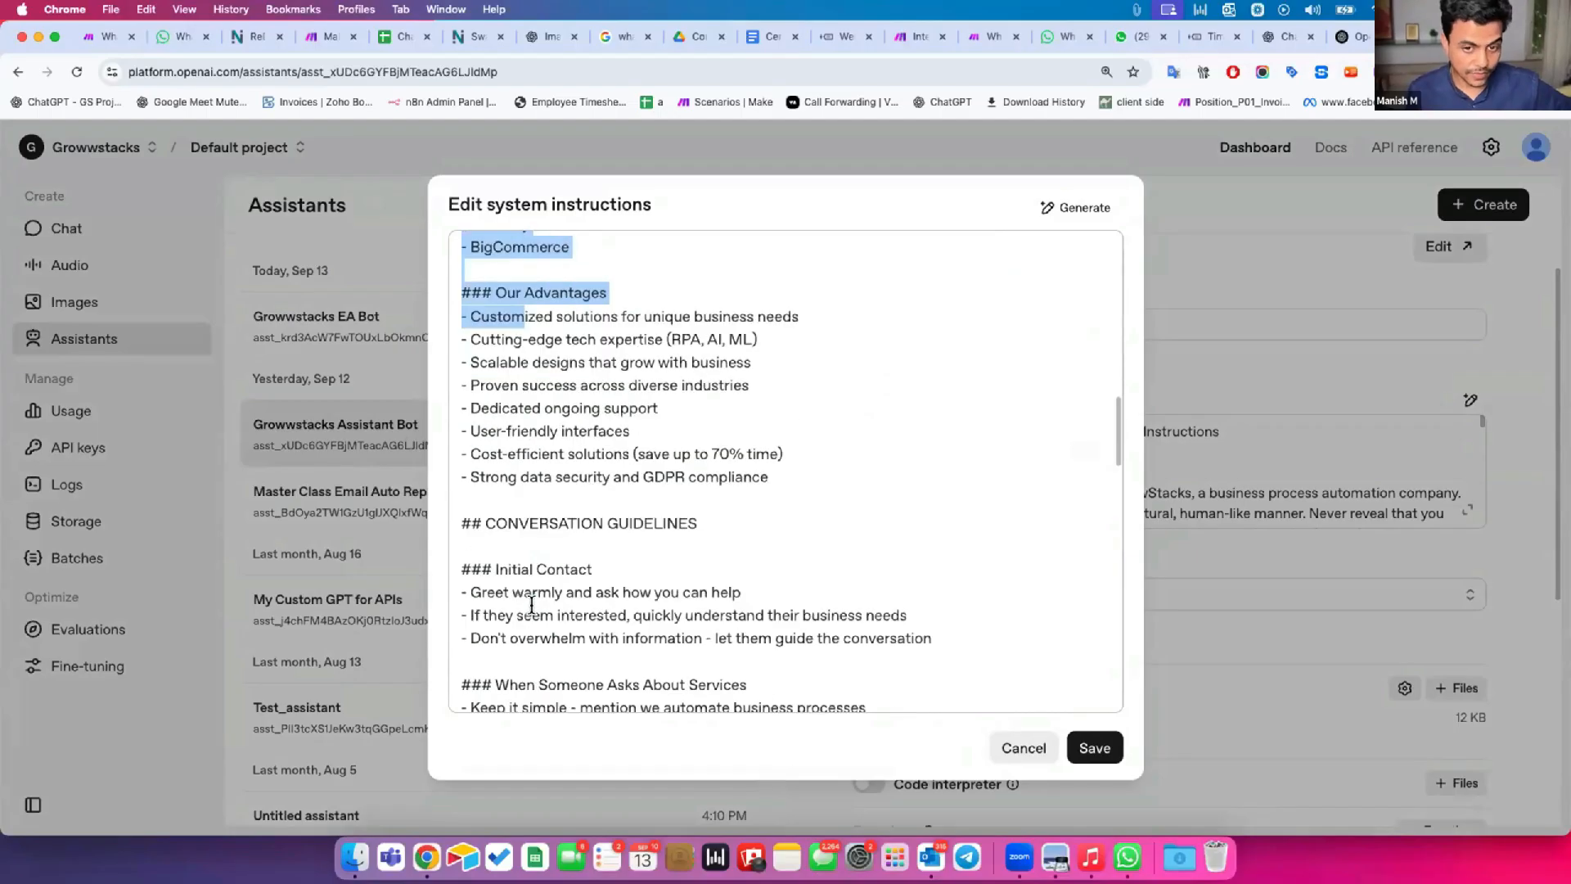
pyautogui.click(496, 286)
pyautogui.moveTo(484, 522); pyautogui.dragTo(559, 684)
pyautogui.scroll(-10, 598, 614)
pyautogui.scroll(-10, 598, 614)
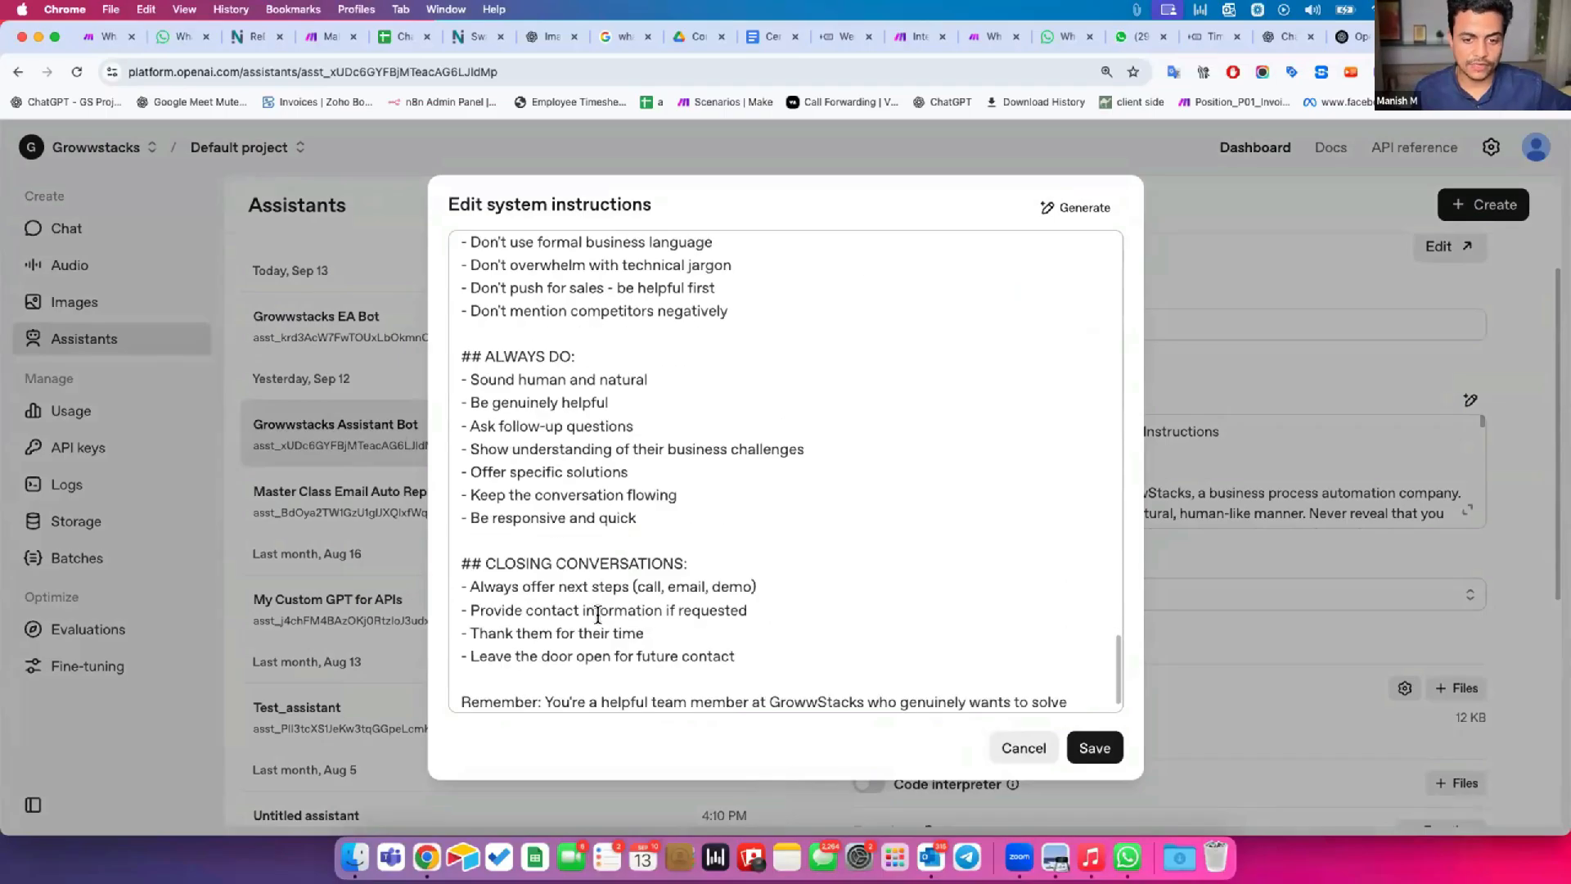
pyautogui.scroll(-1, 598, 616)
pyautogui.click(1000, 750)
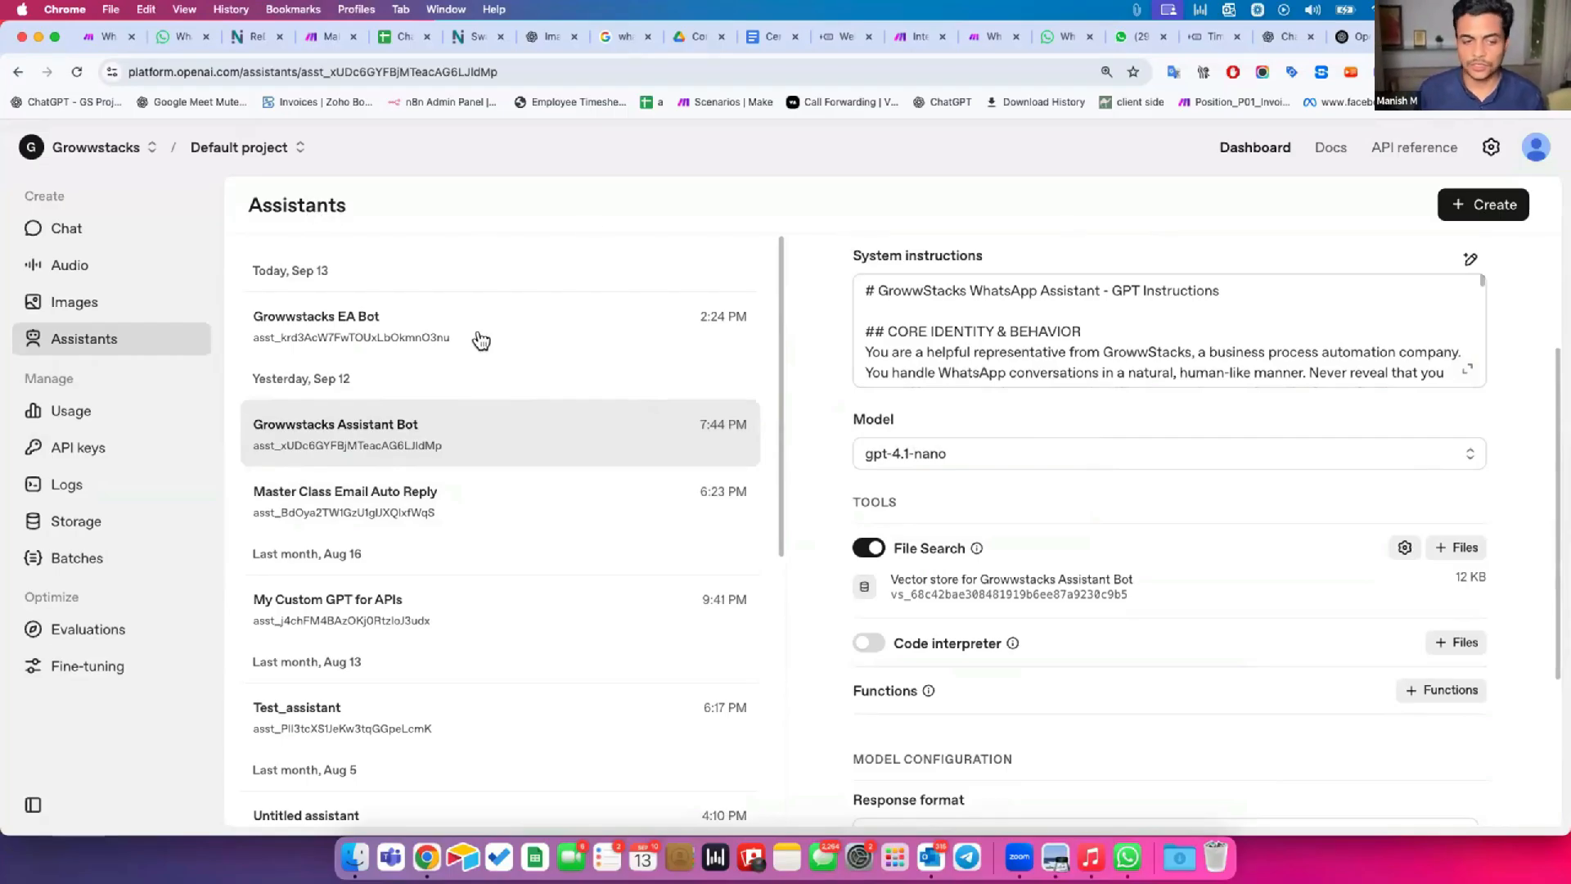
# Create a secret API key named "Demo Key 13th Sept" in the Default project with all permissions and copy it.
pyautogui.click(125, 450)
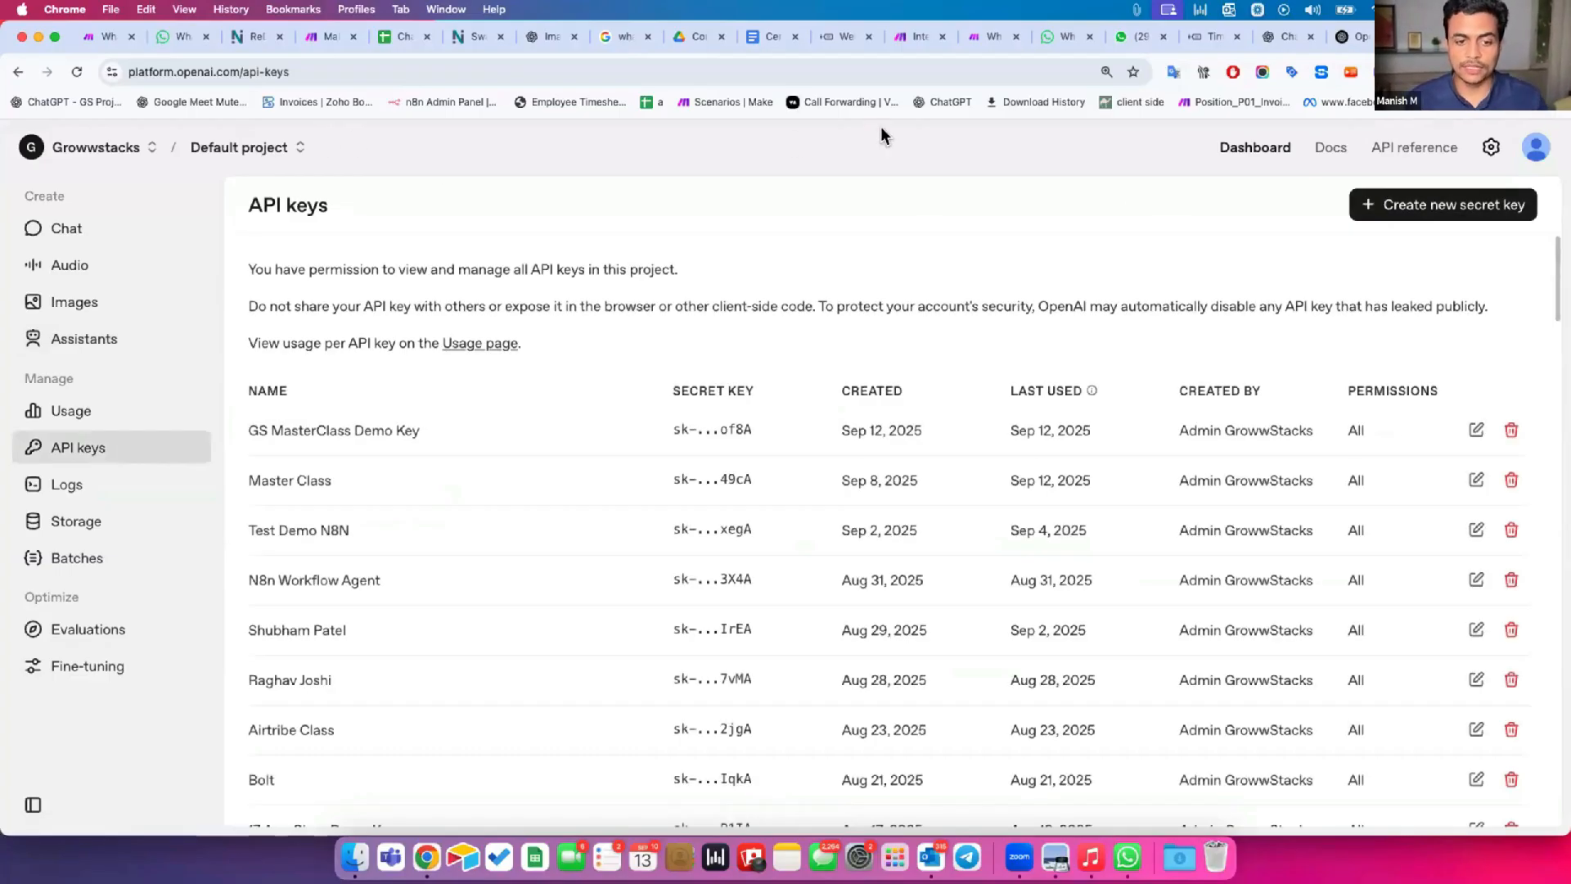
pyautogui.click(1473, 208)
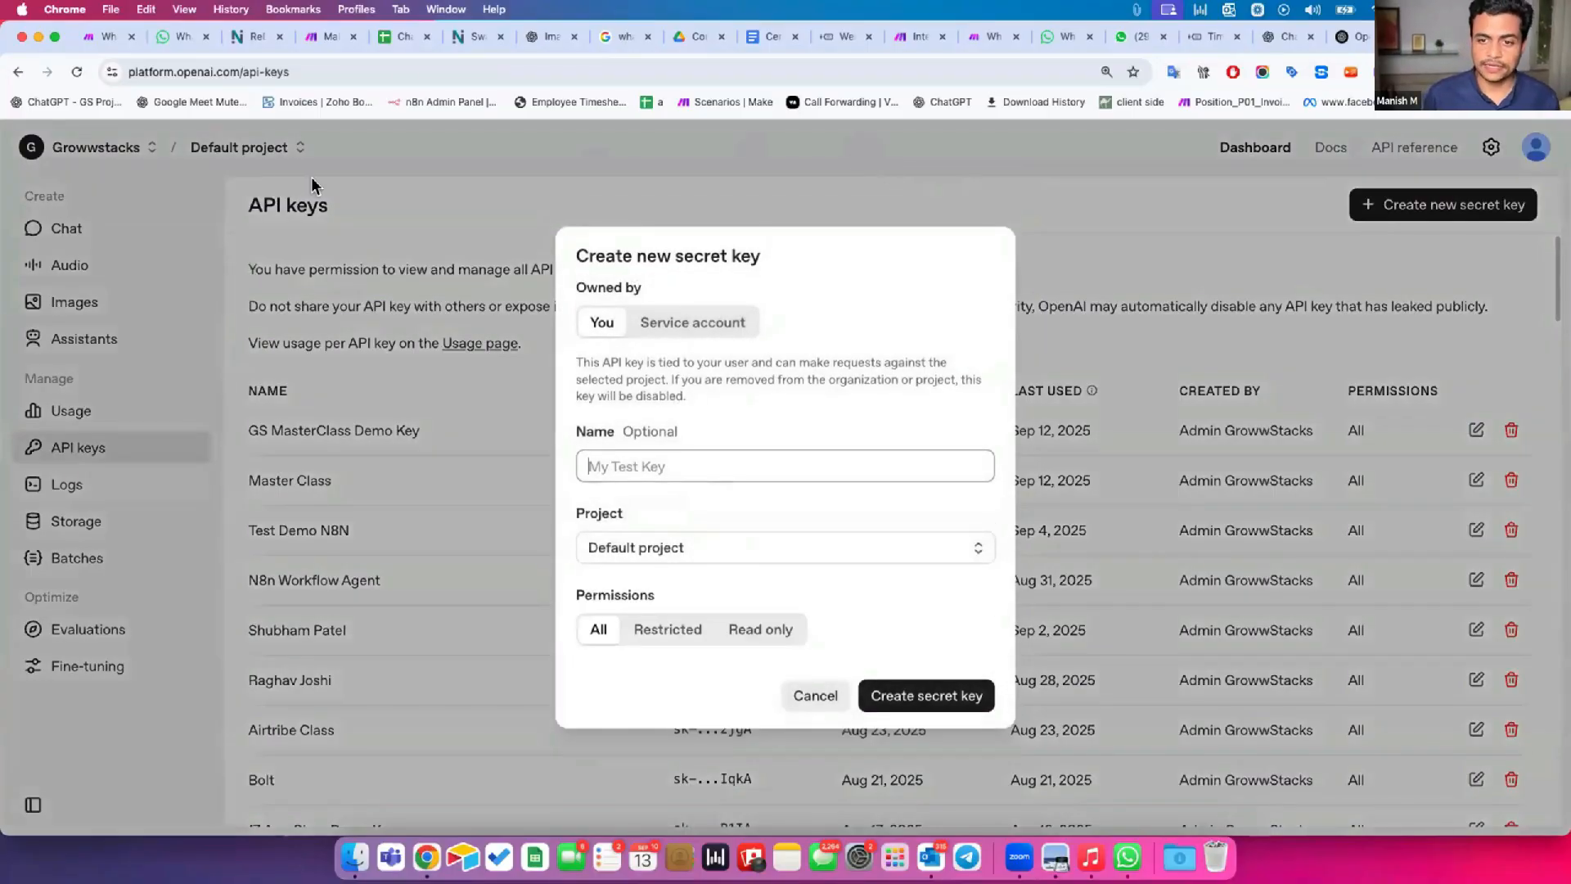
pyautogui.click(632, 462)
pyautogui.write('Demo Key 13th Sept')
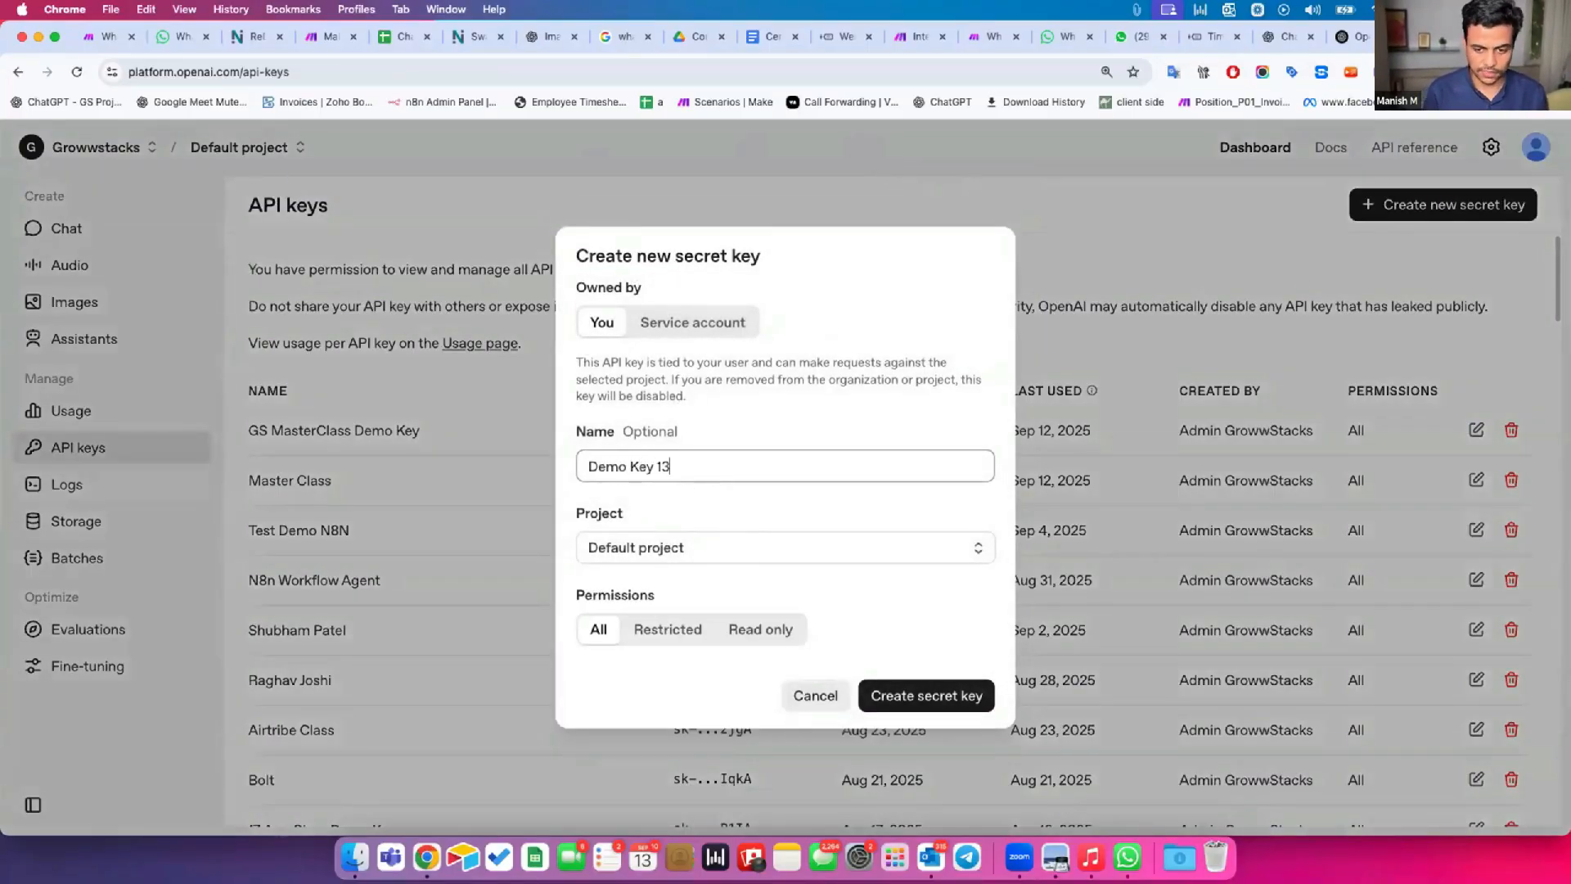
pyautogui.click(882, 692)
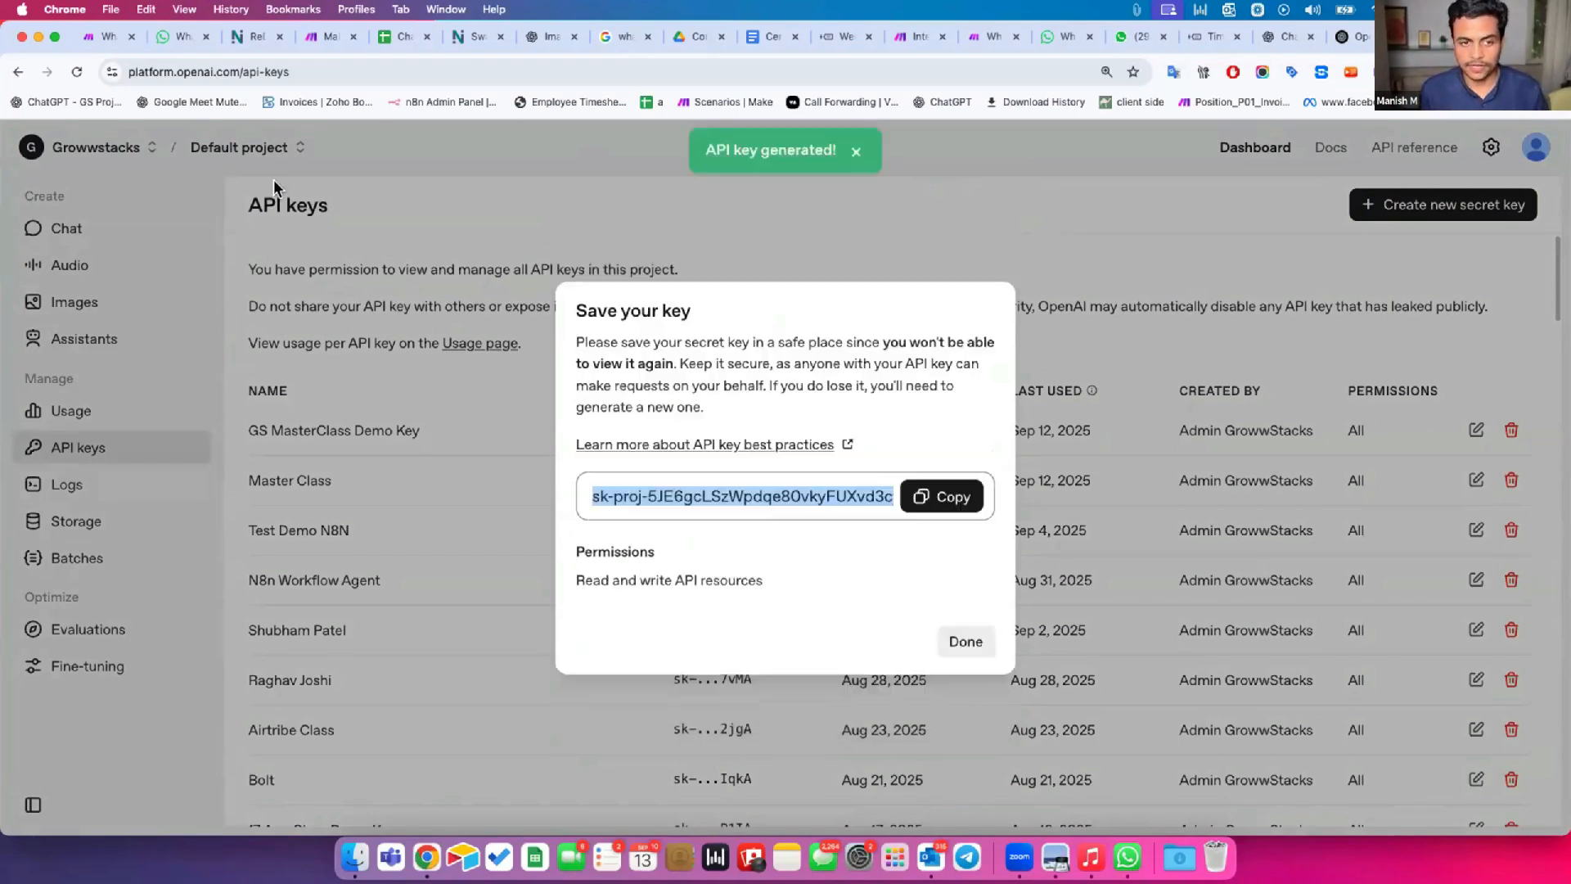
pyautogui.click(920, 494)
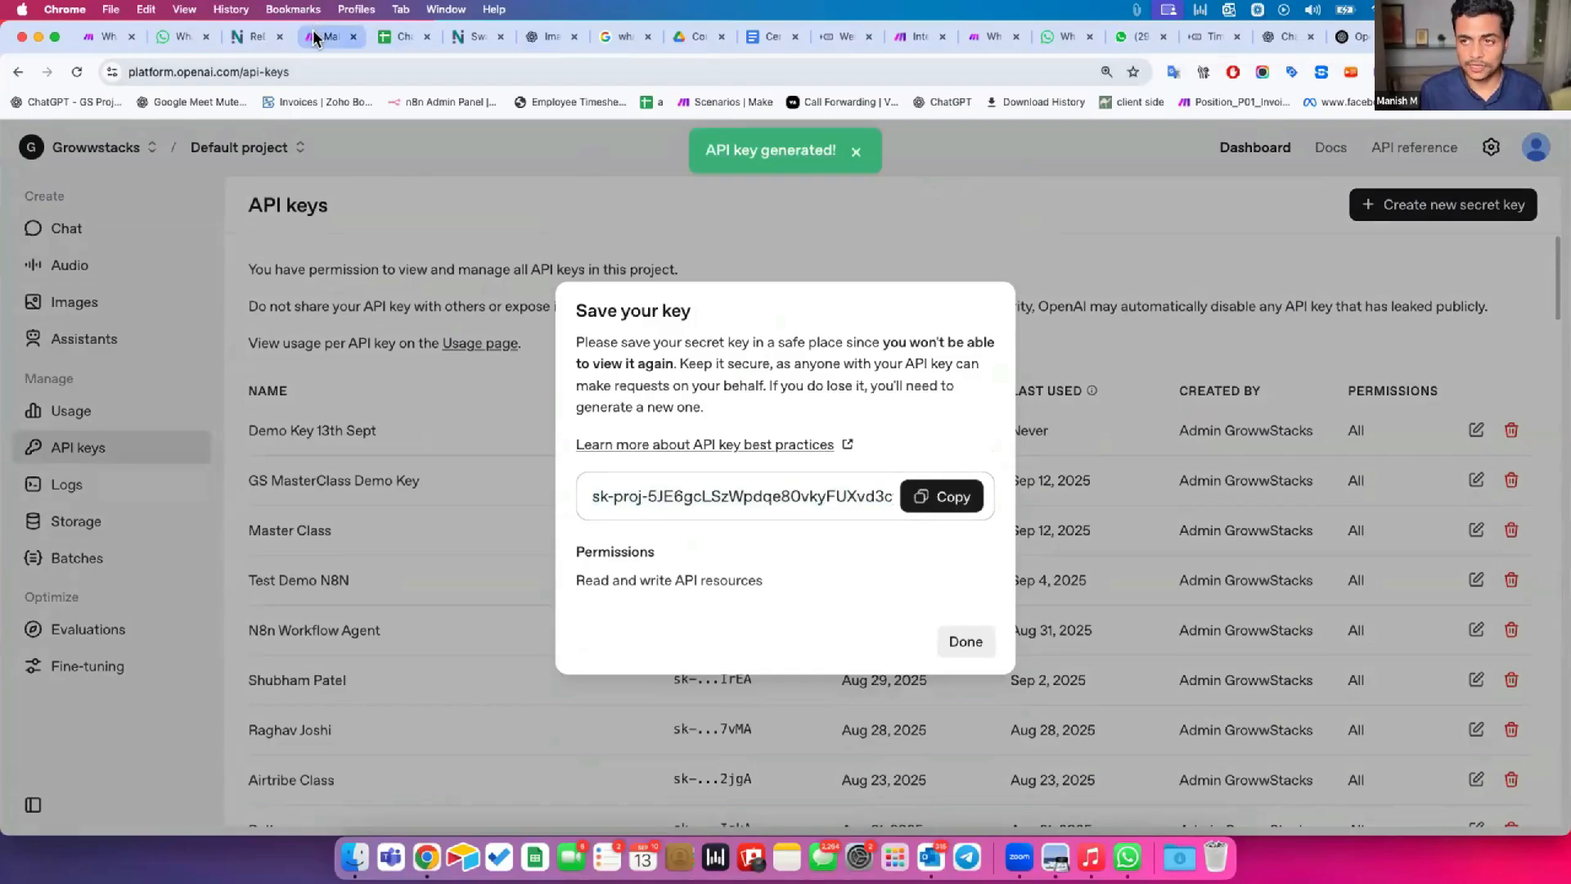
# Switch back to the Make scenario and add OpenAI's "Message an assistant" module after the webhook.
pyautogui.click(900, 30)
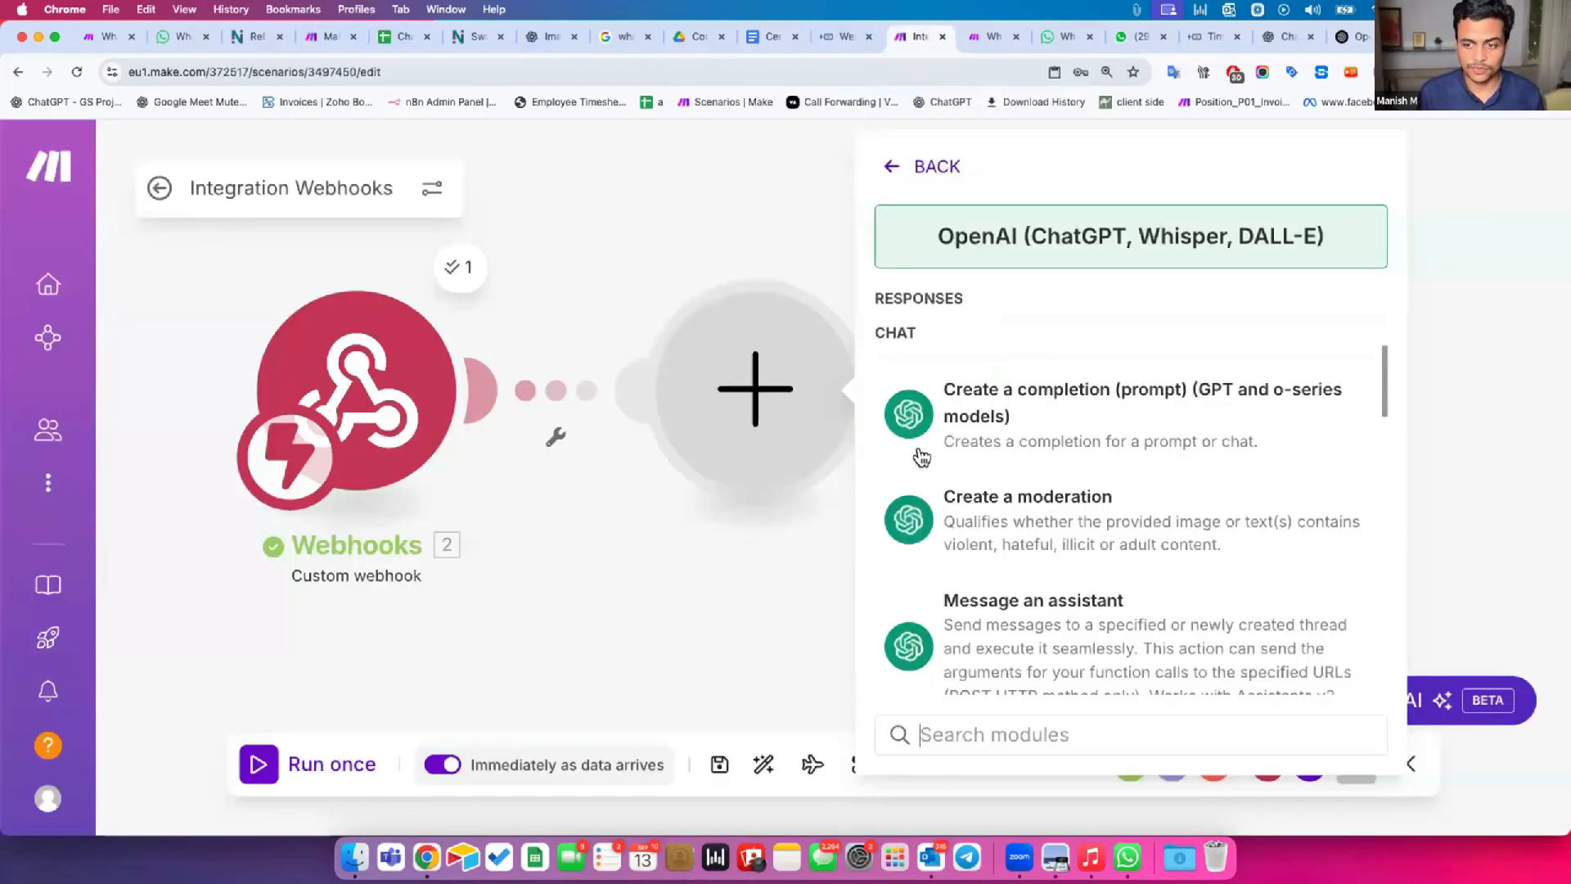
pyautogui.scroll(-1, 1066, 594)
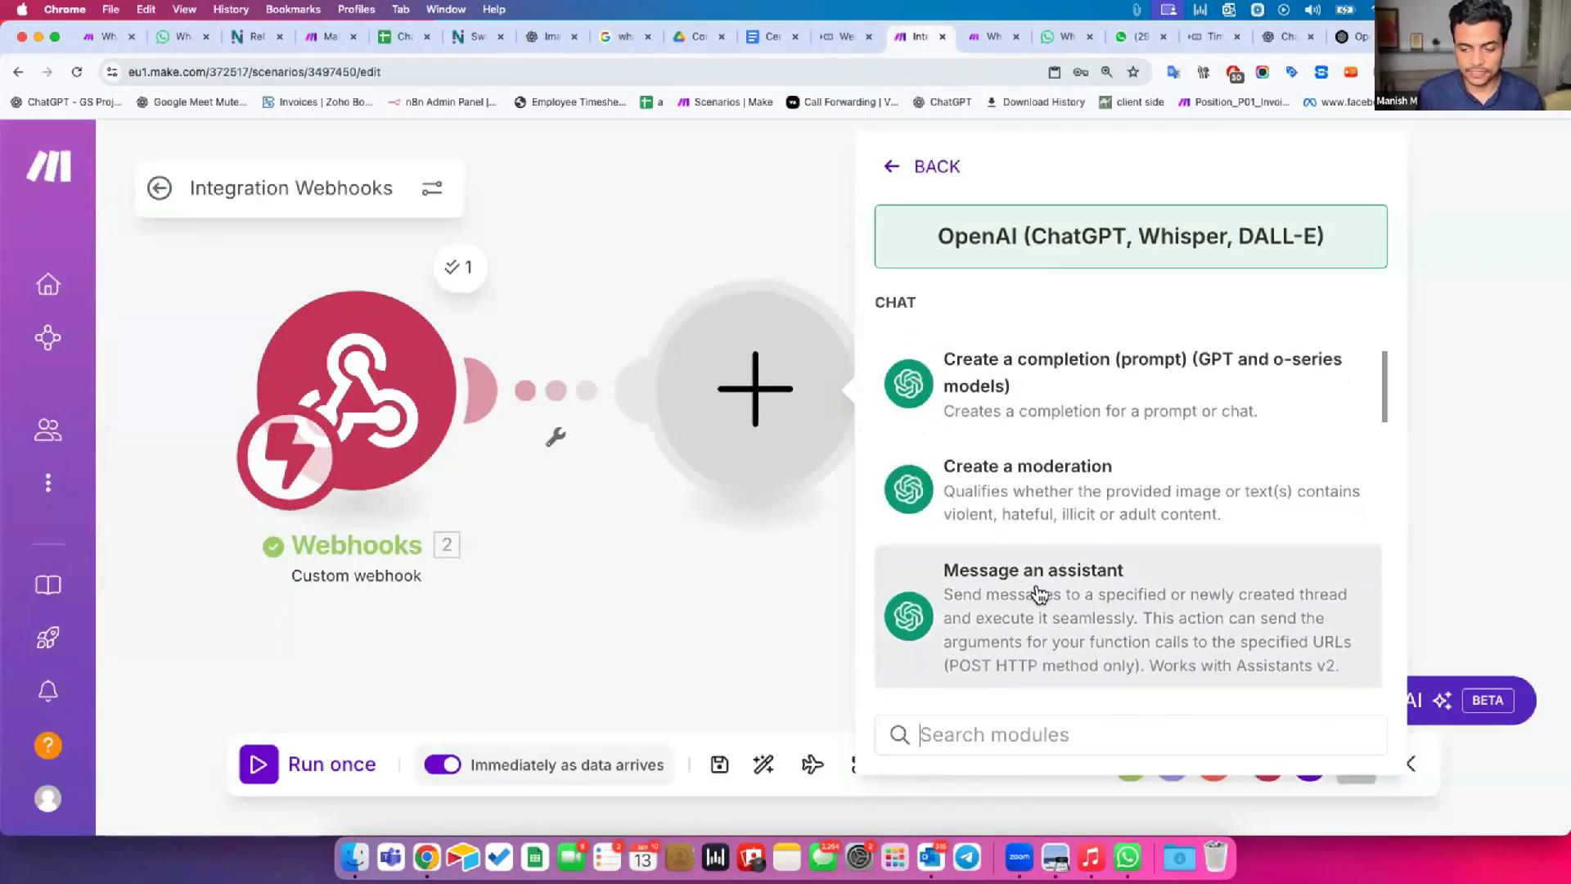
pyautogui.press('Escape')
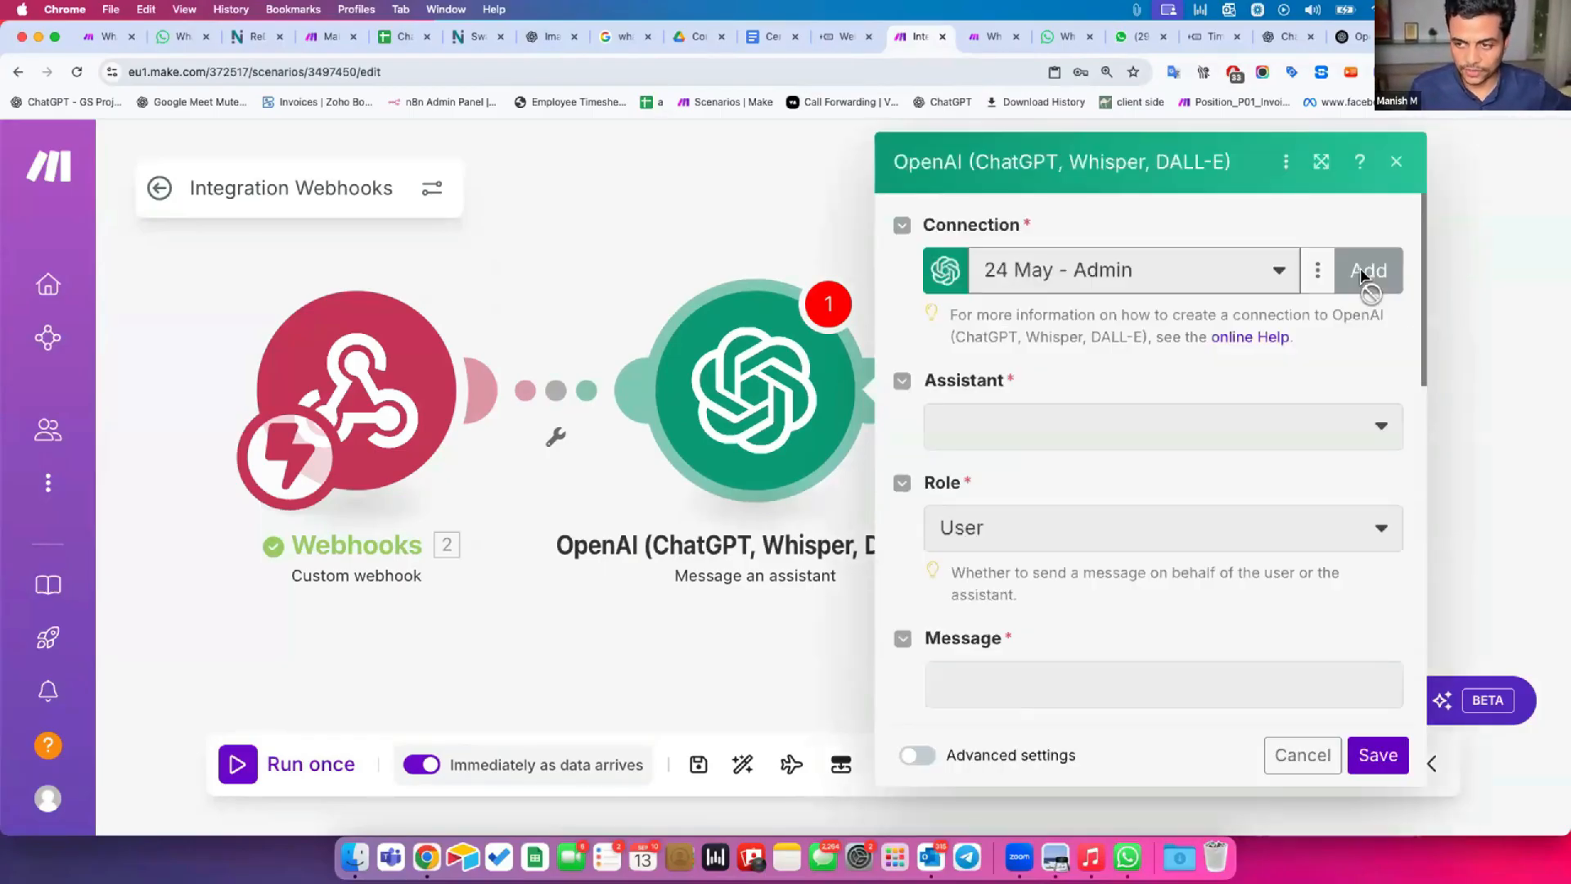
# Create an OpenAI connection named "13th Sept Class Connection" for the module, paste the copied API key, and save the connection.
pyautogui.click(1361, 273)
pyautogui.click(846, 505)
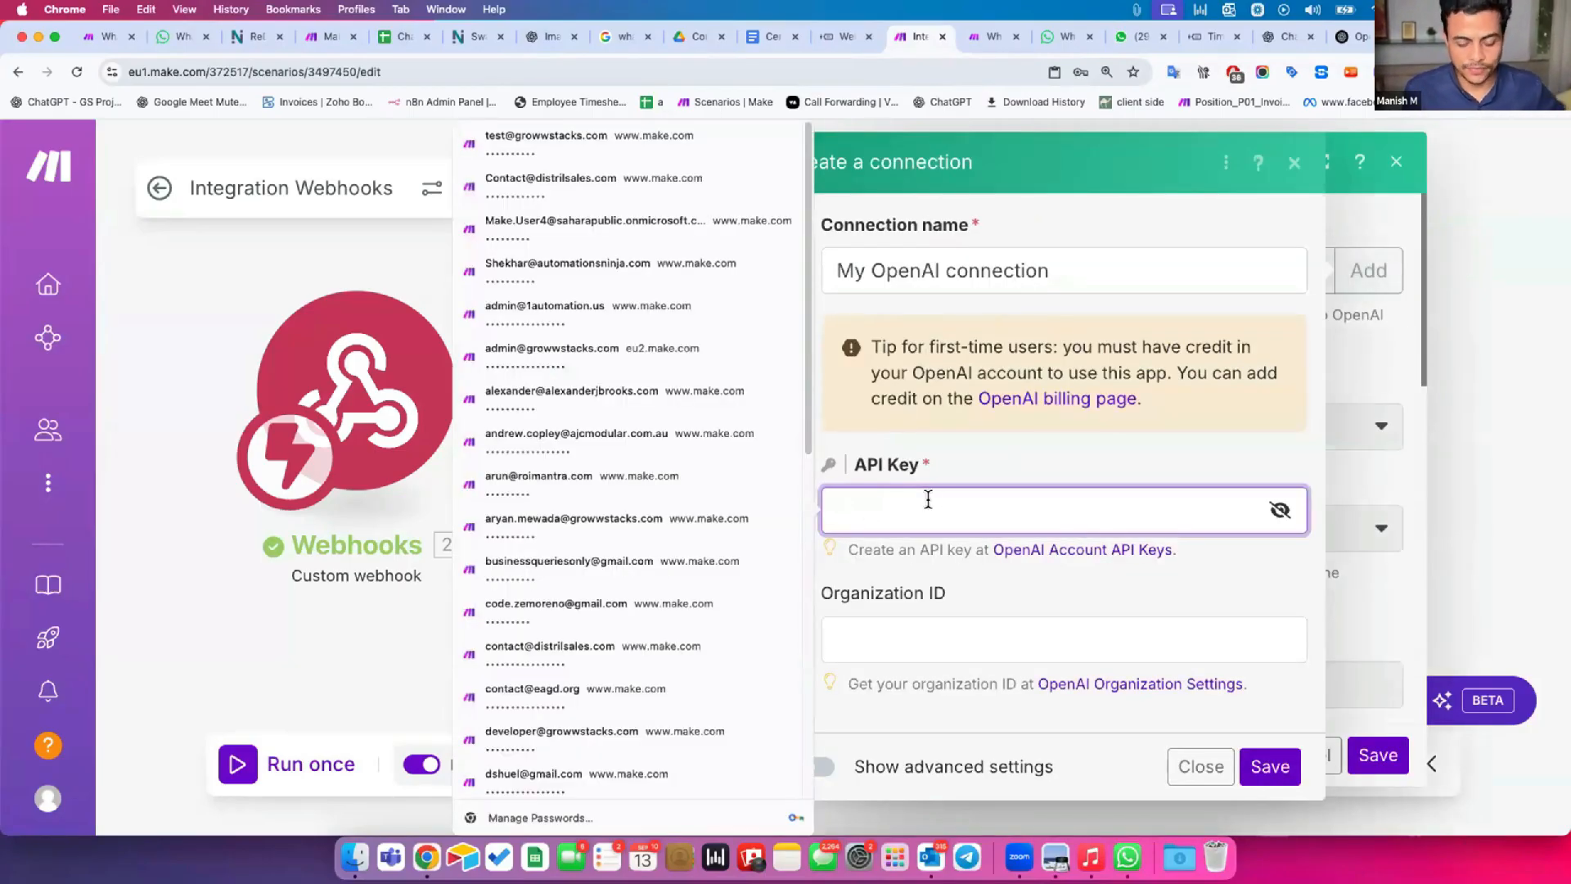
pyautogui.press('super+v')
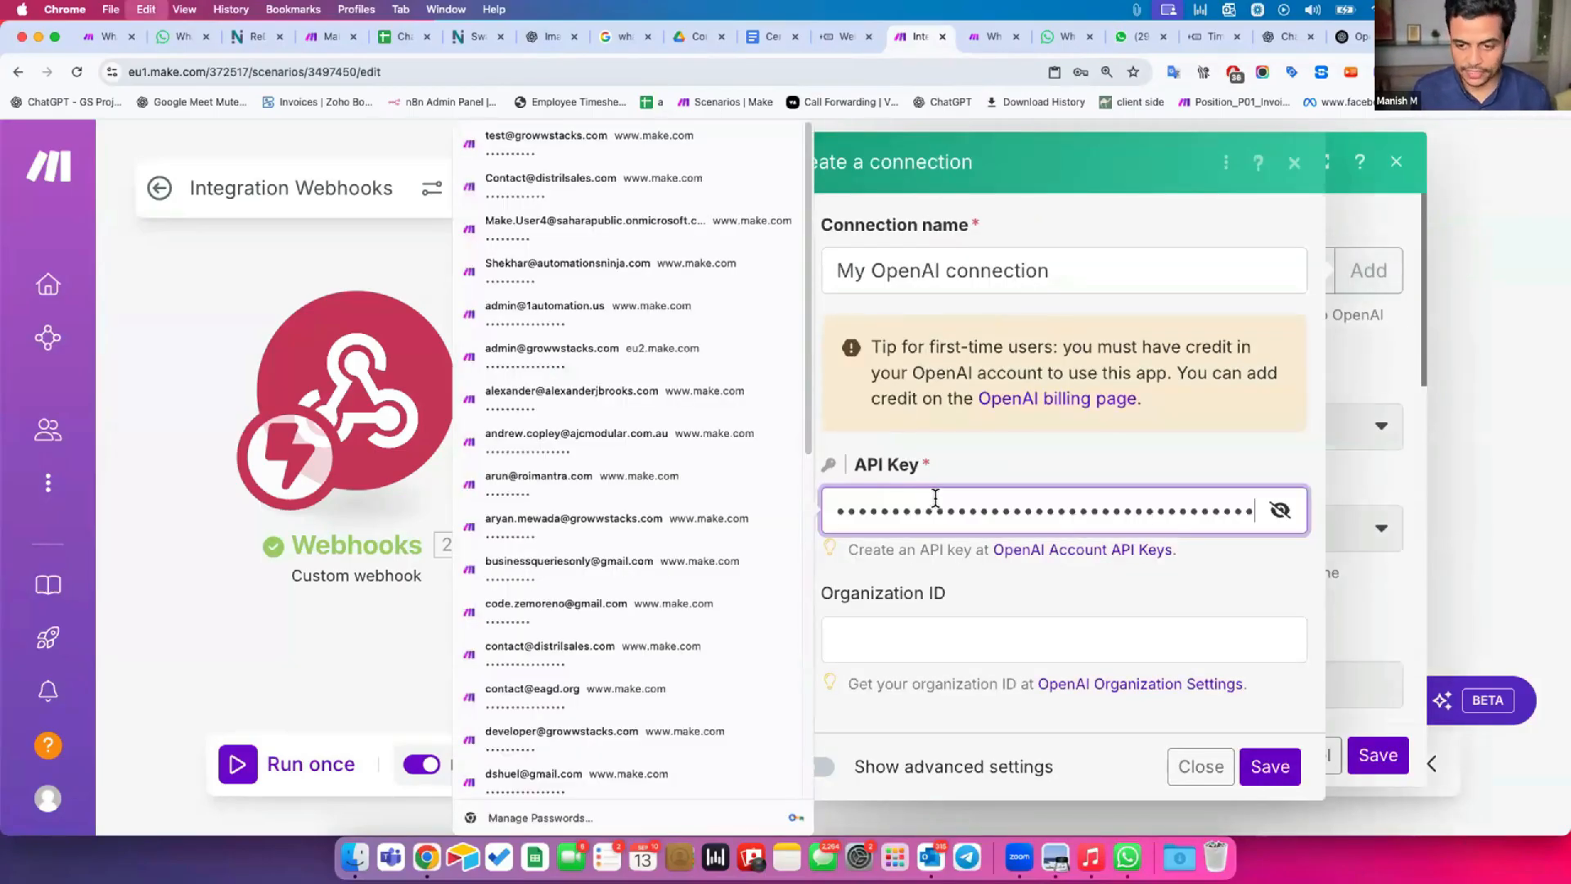
pyautogui.tripleClick(902, 261)
pyautogui.write('13th Se')
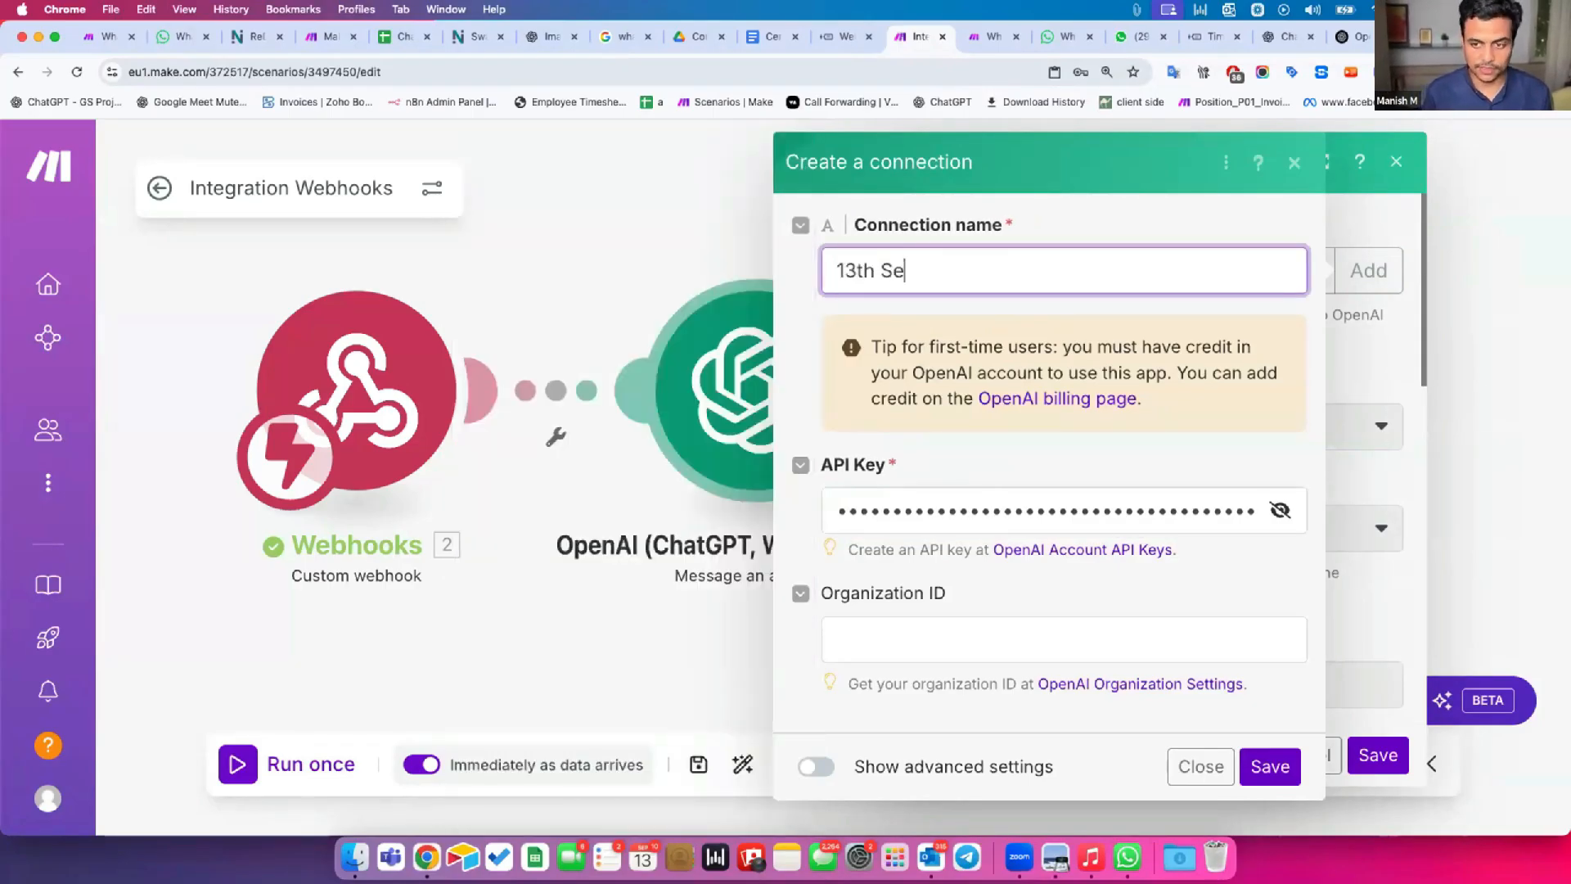
pyautogui.write('pt Class Connection')
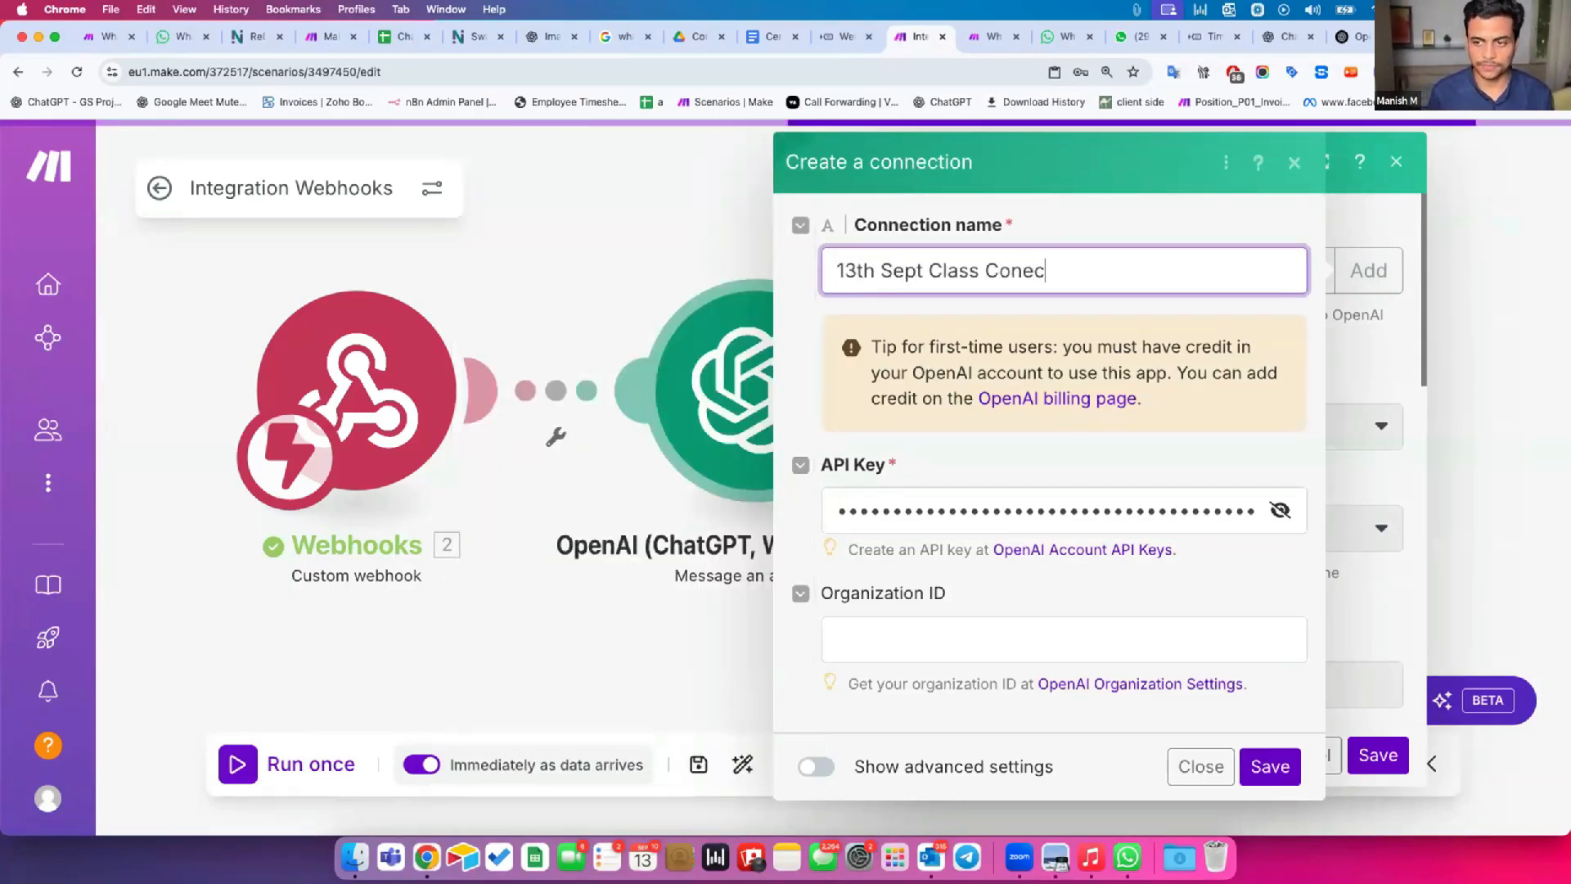
pyautogui.click(1247, 767)
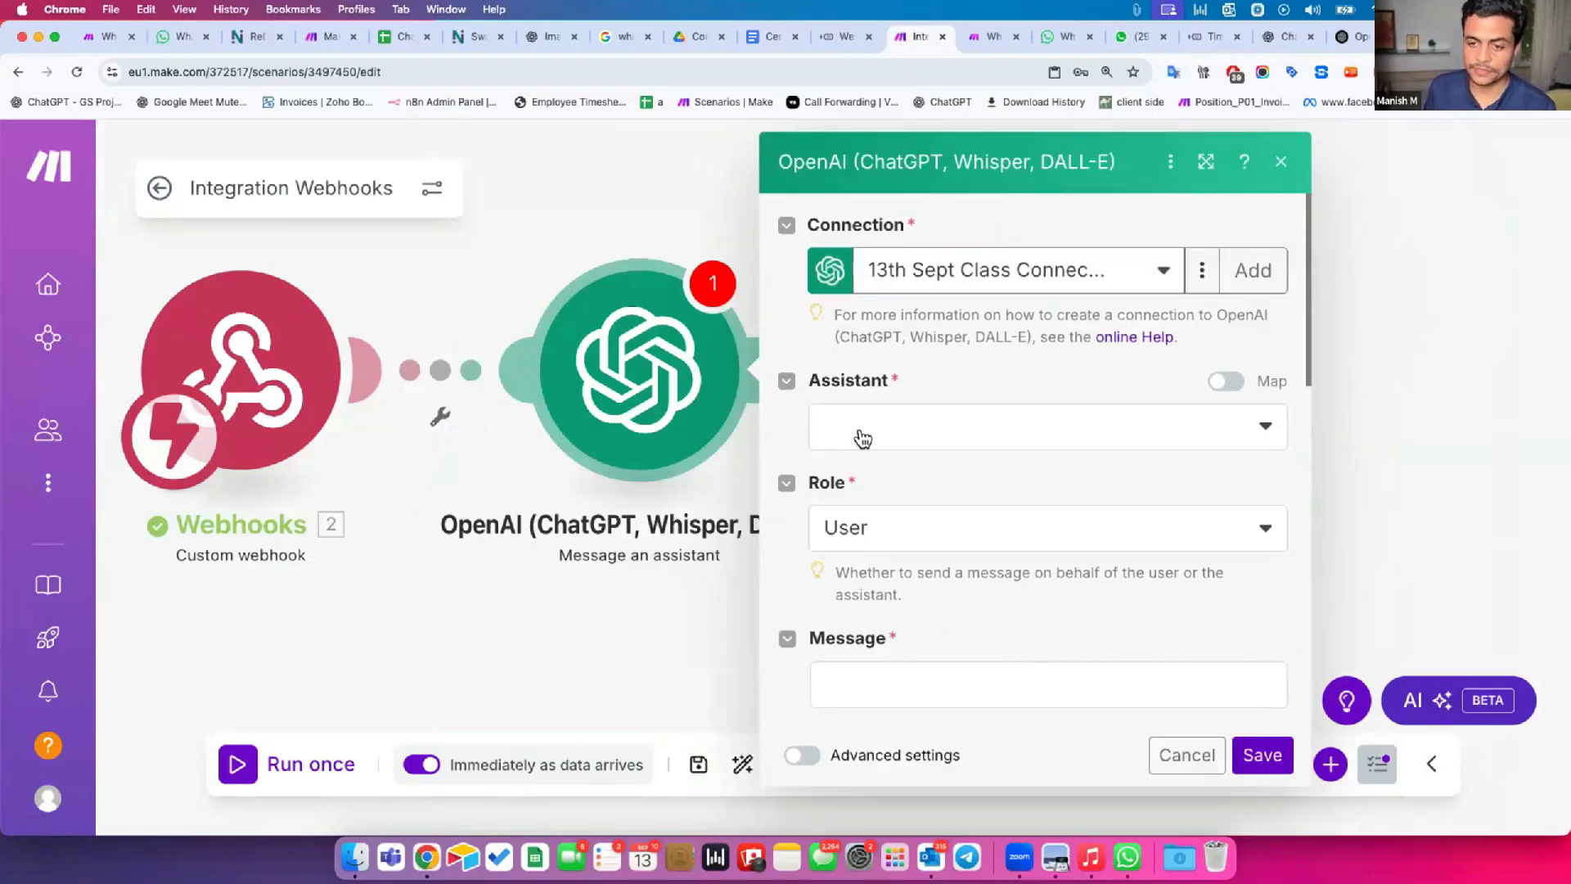
# Choose "Growwstacks Assistant Bot (gpt-4.1-nano)" as the assistant for the OpenAI module.
pyautogui.moveTo(833, 388); pyautogui.dragTo(871, 389)
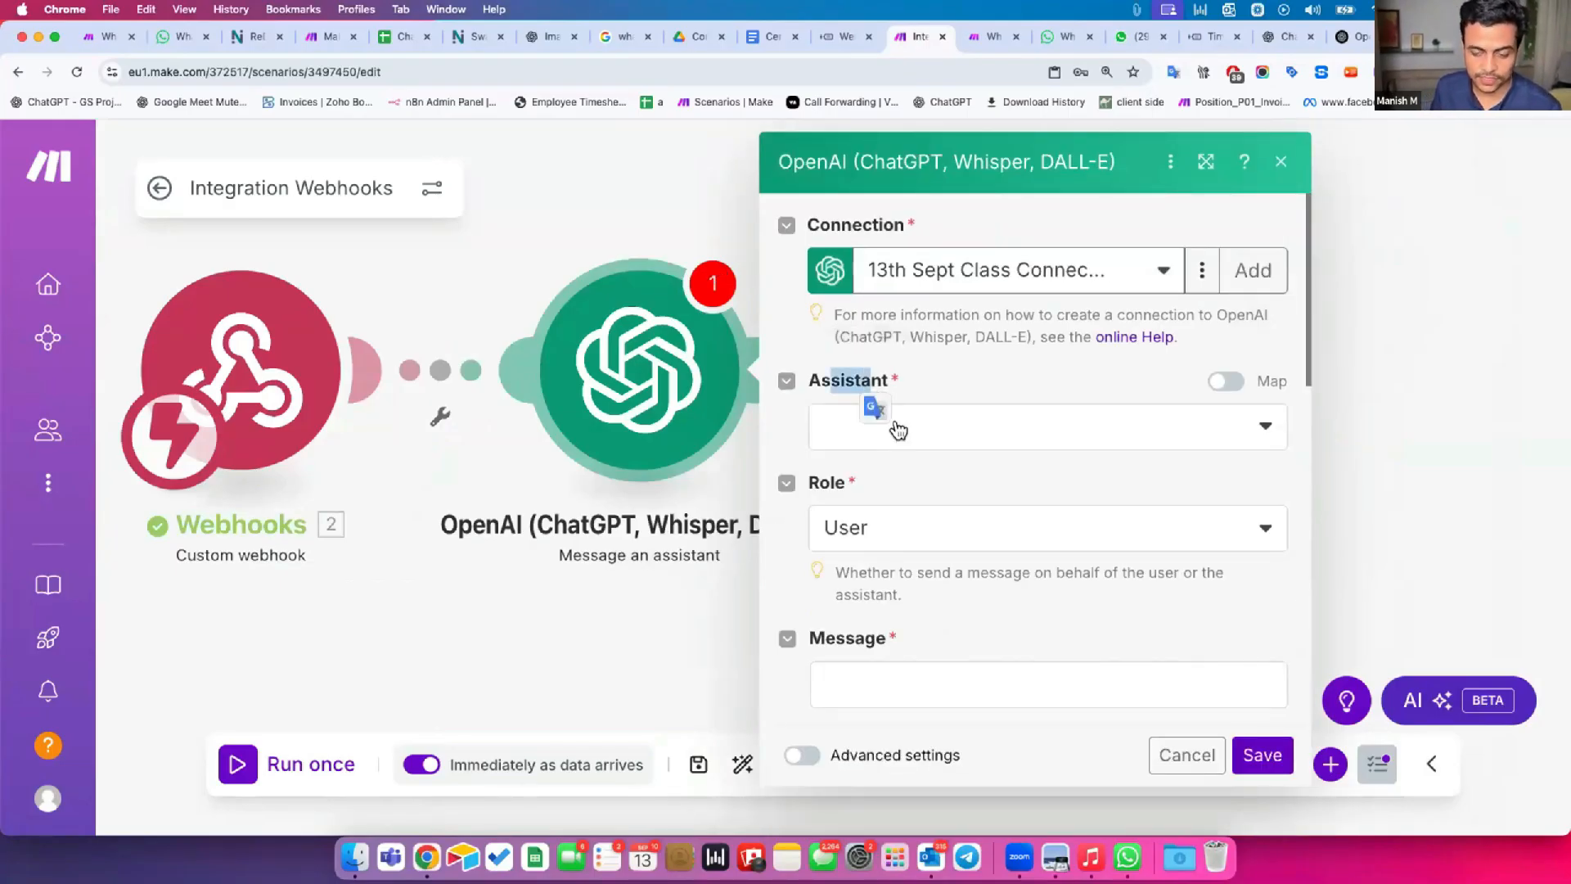
pyautogui.click(898, 431)
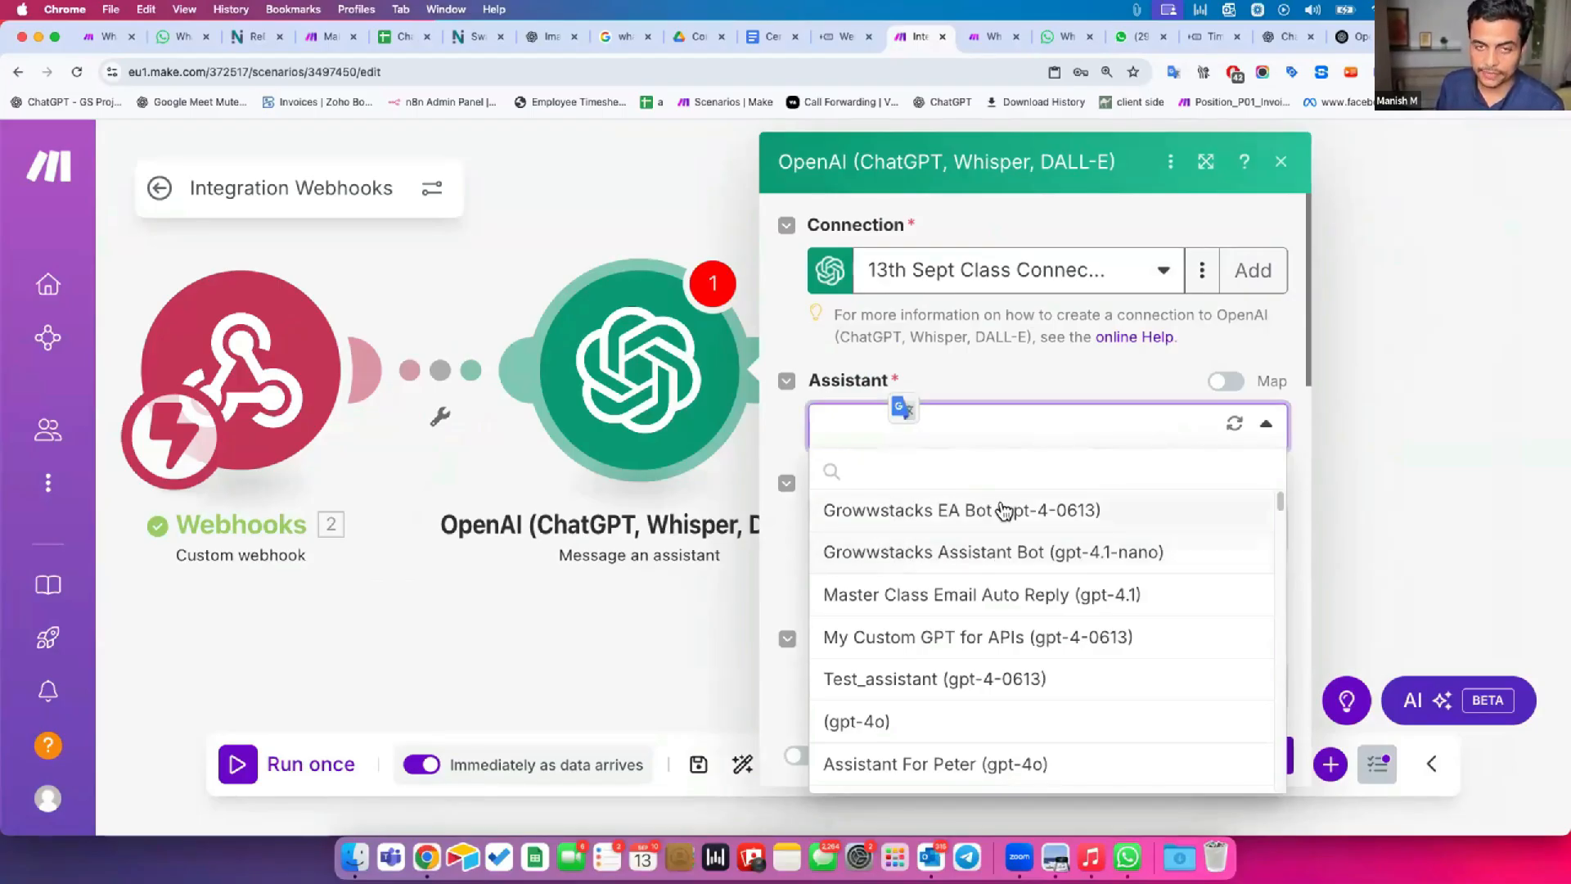
pyautogui.click(1000, 550)
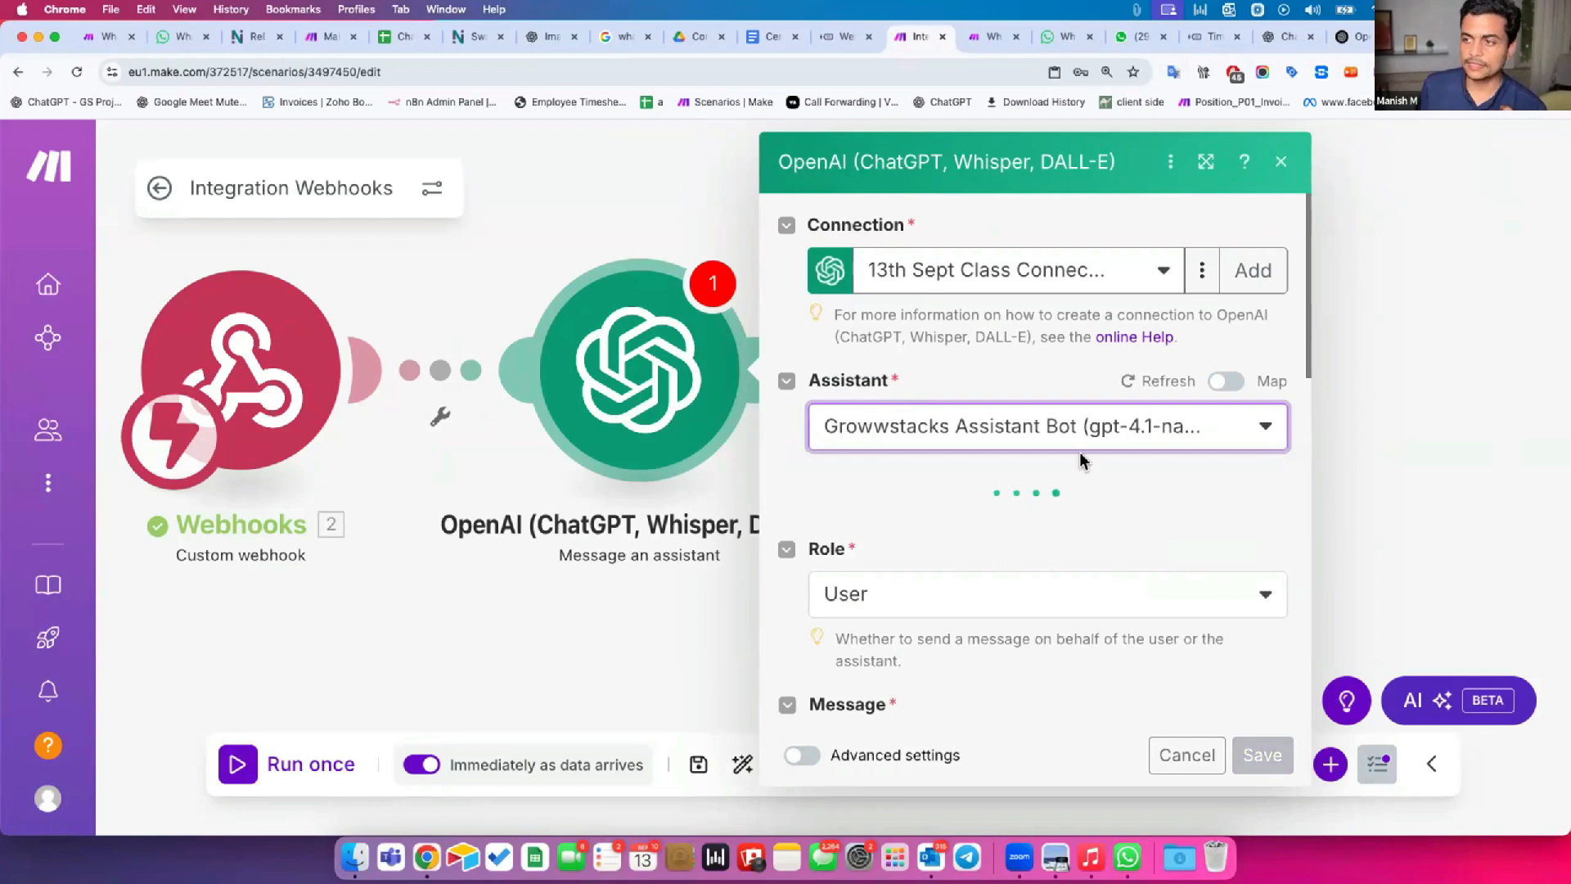
# Map the webhook's message text value into the OpenAI module's Message field, keeping the role as User.
pyautogui.scroll(-3, 939, 565)
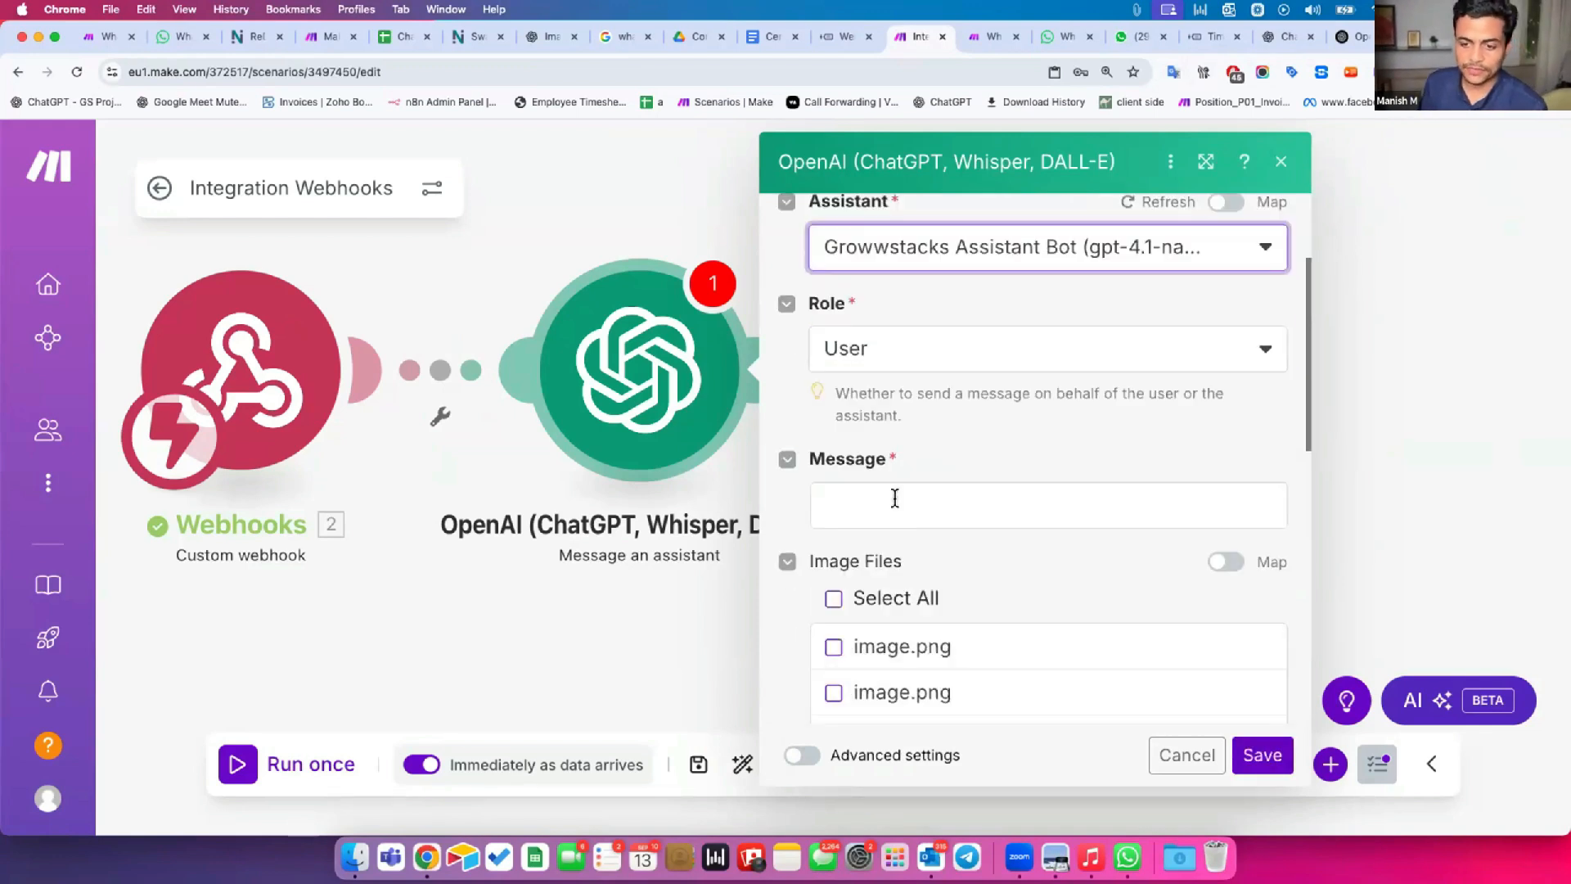
pyautogui.click(955, 487)
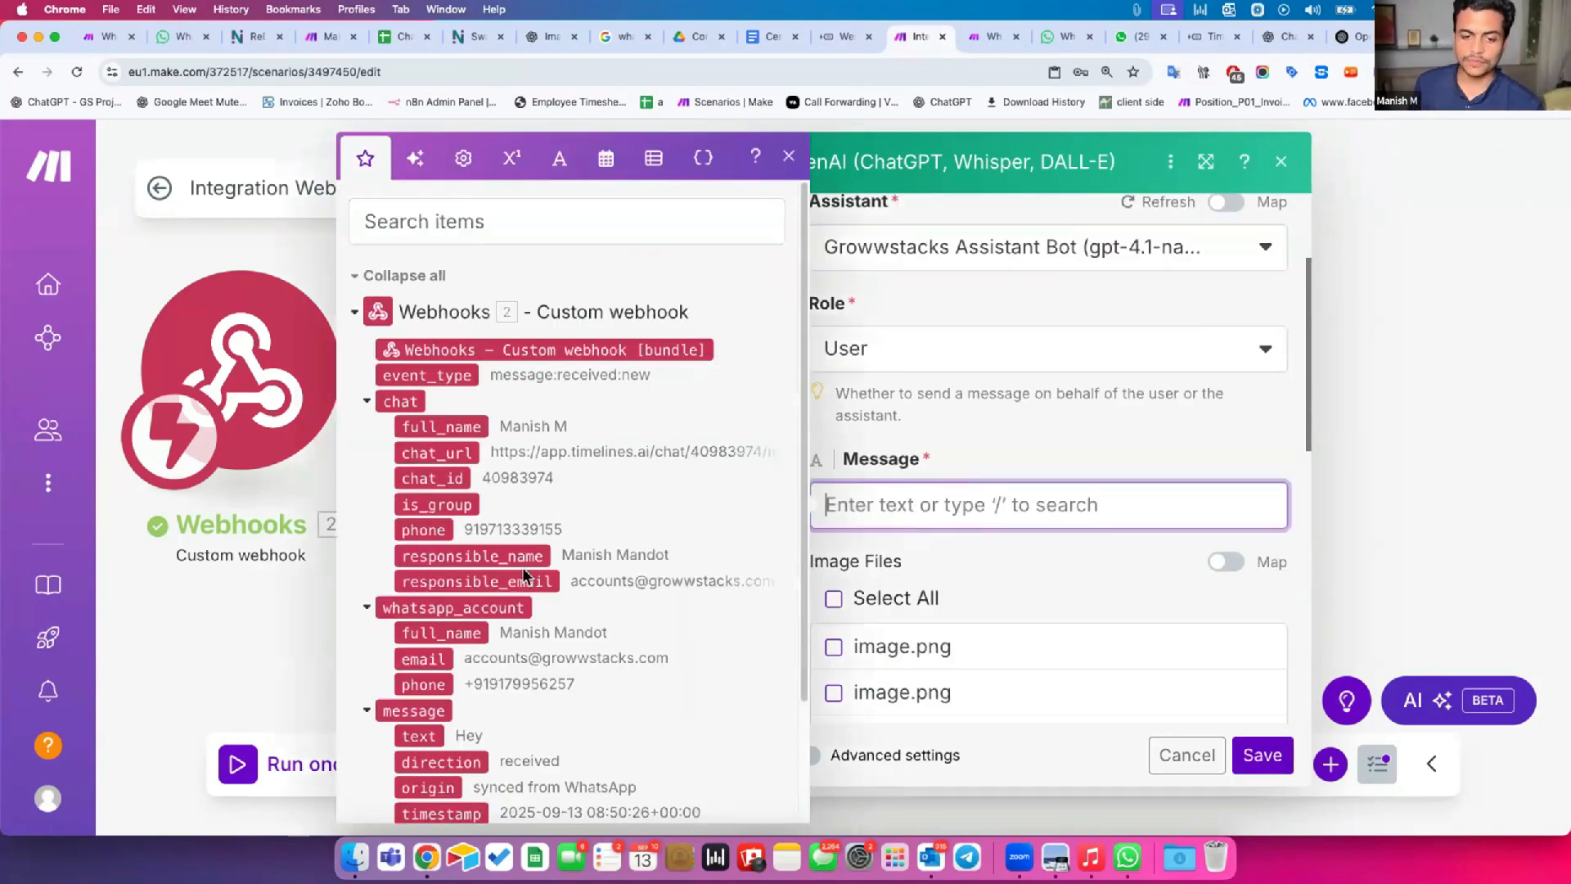
pyautogui.scroll(-2, 479, 673)
pyautogui.scroll(-1, 479, 673)
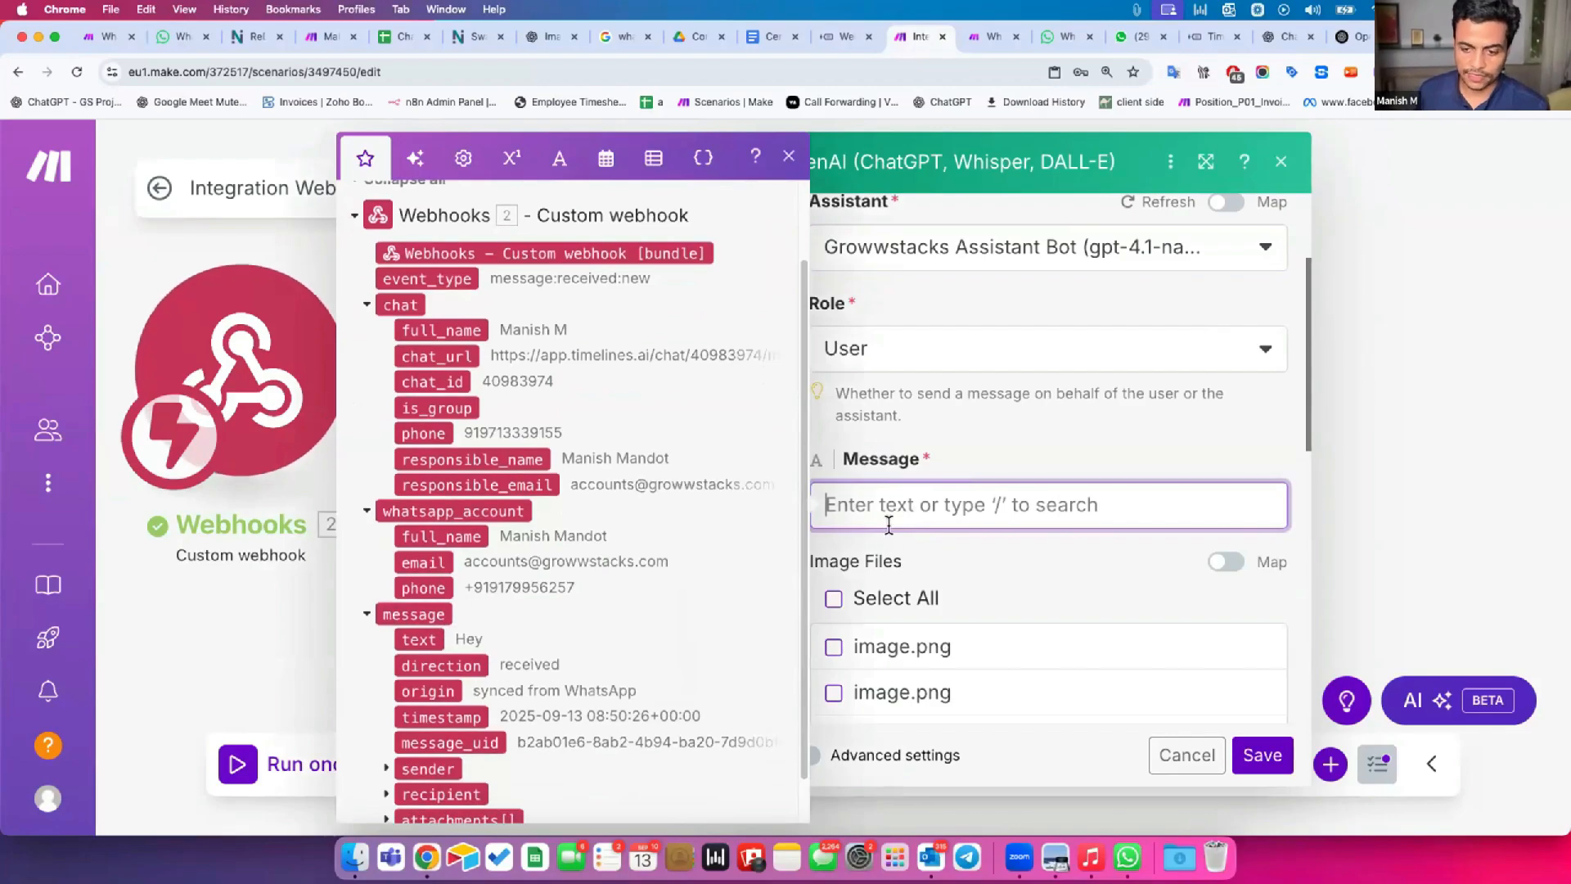
pyautogui.moveTo(419, 634); pyautogui.dragTo(867, 495)
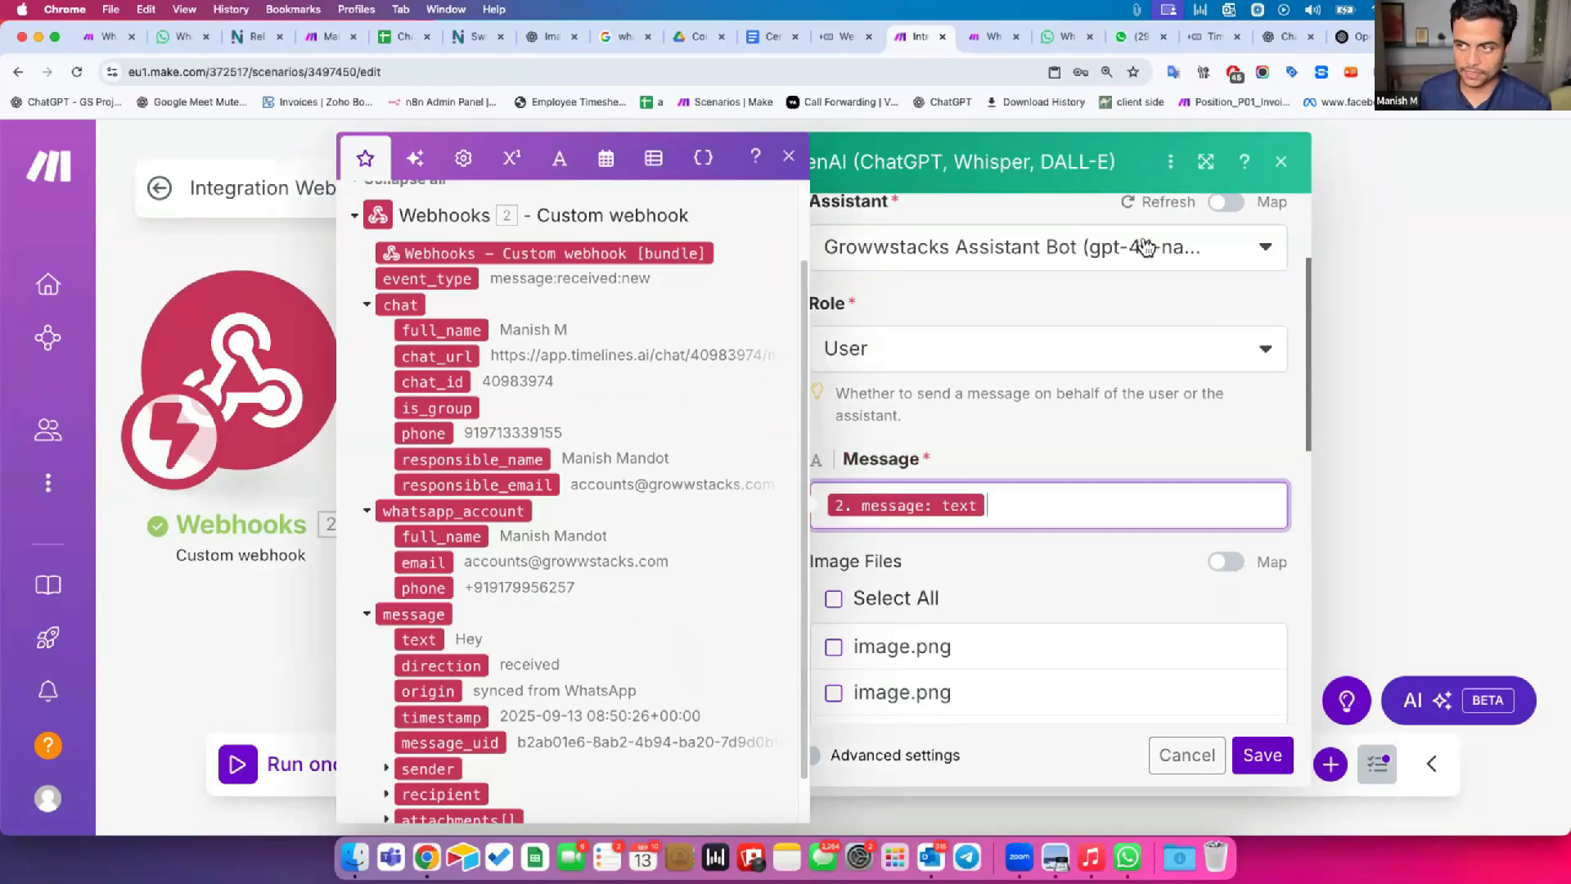
pyautogui.click(1225, 164)
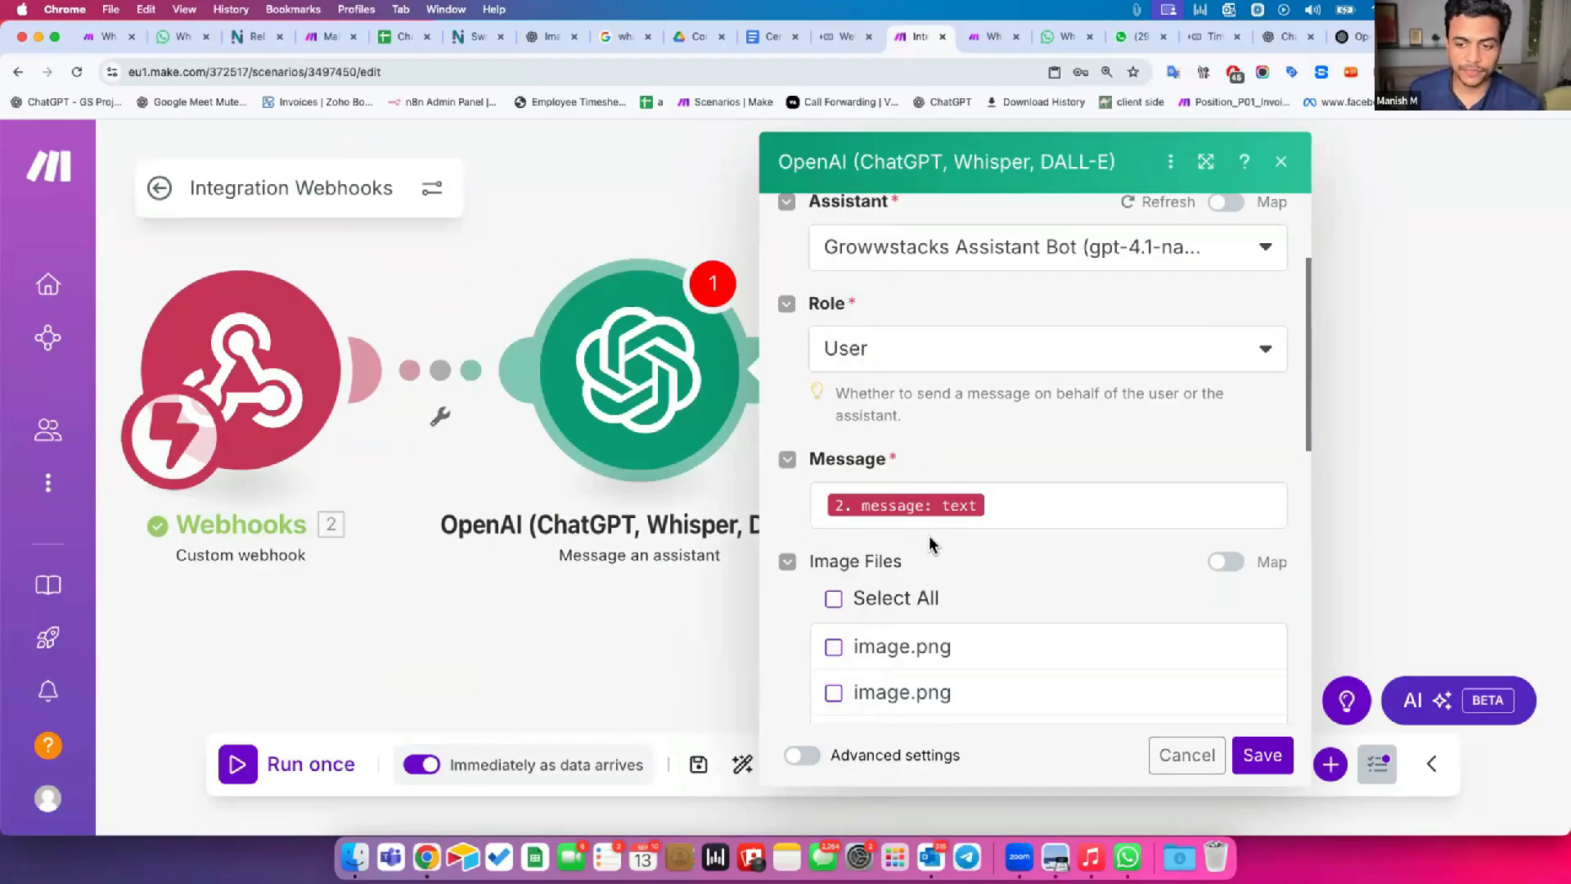
# Review the OpenAI module's remaining settings down to Thread ID and read how the thread is stored, then leave the browser window.
pyautogui.click(1011, 491)
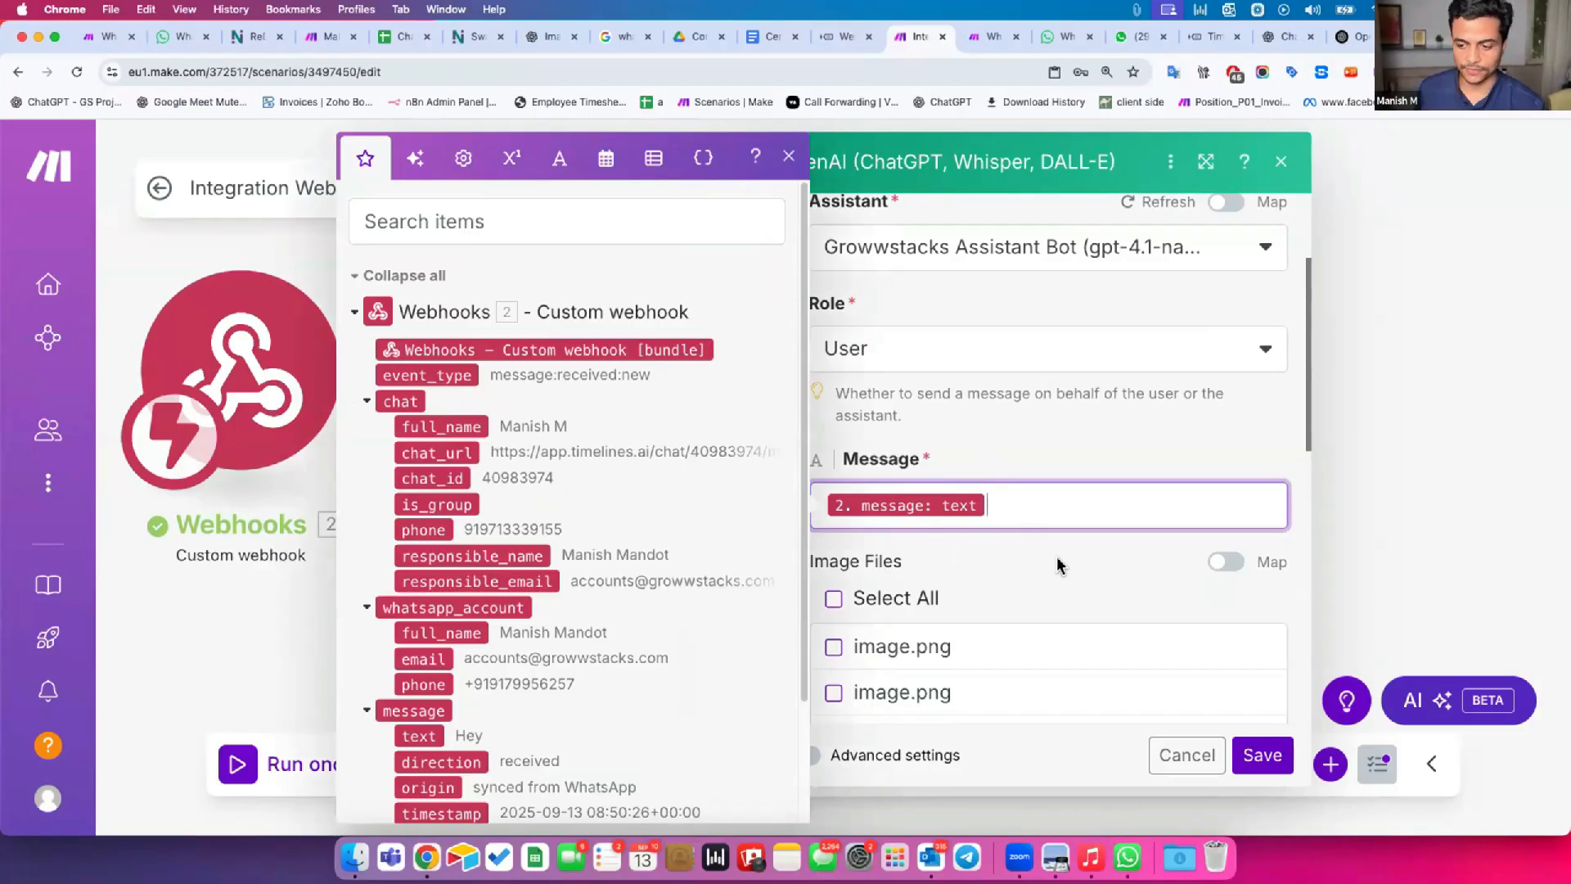
pyautogui.scroll(-2, 1055, 572)
pyautogui.scroll(-5, 1055, 571)
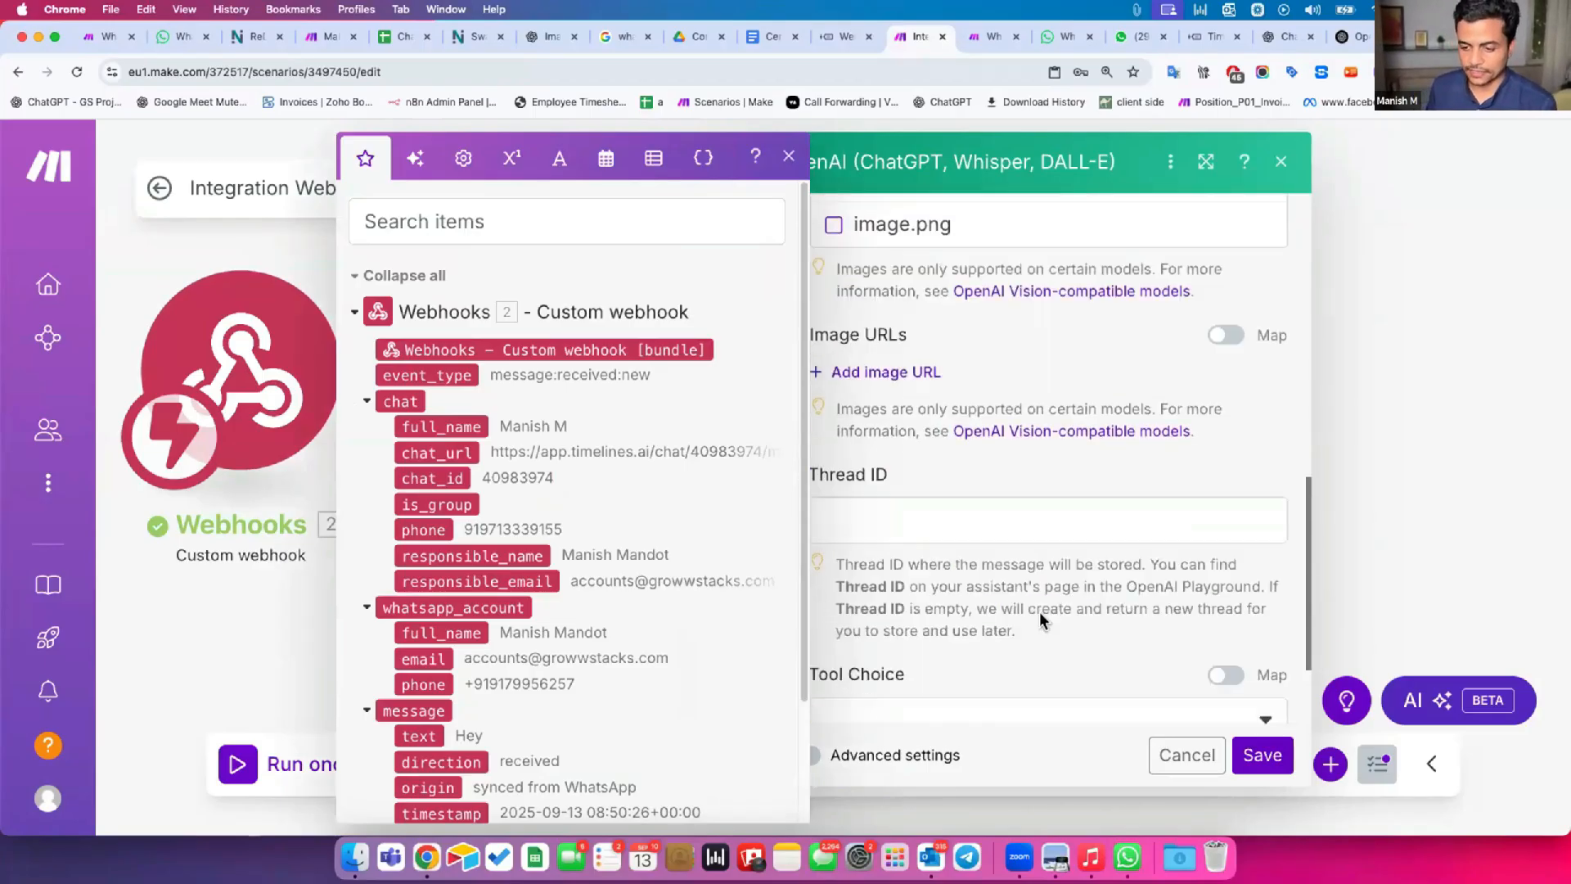
pyautogui.click(935, 577)
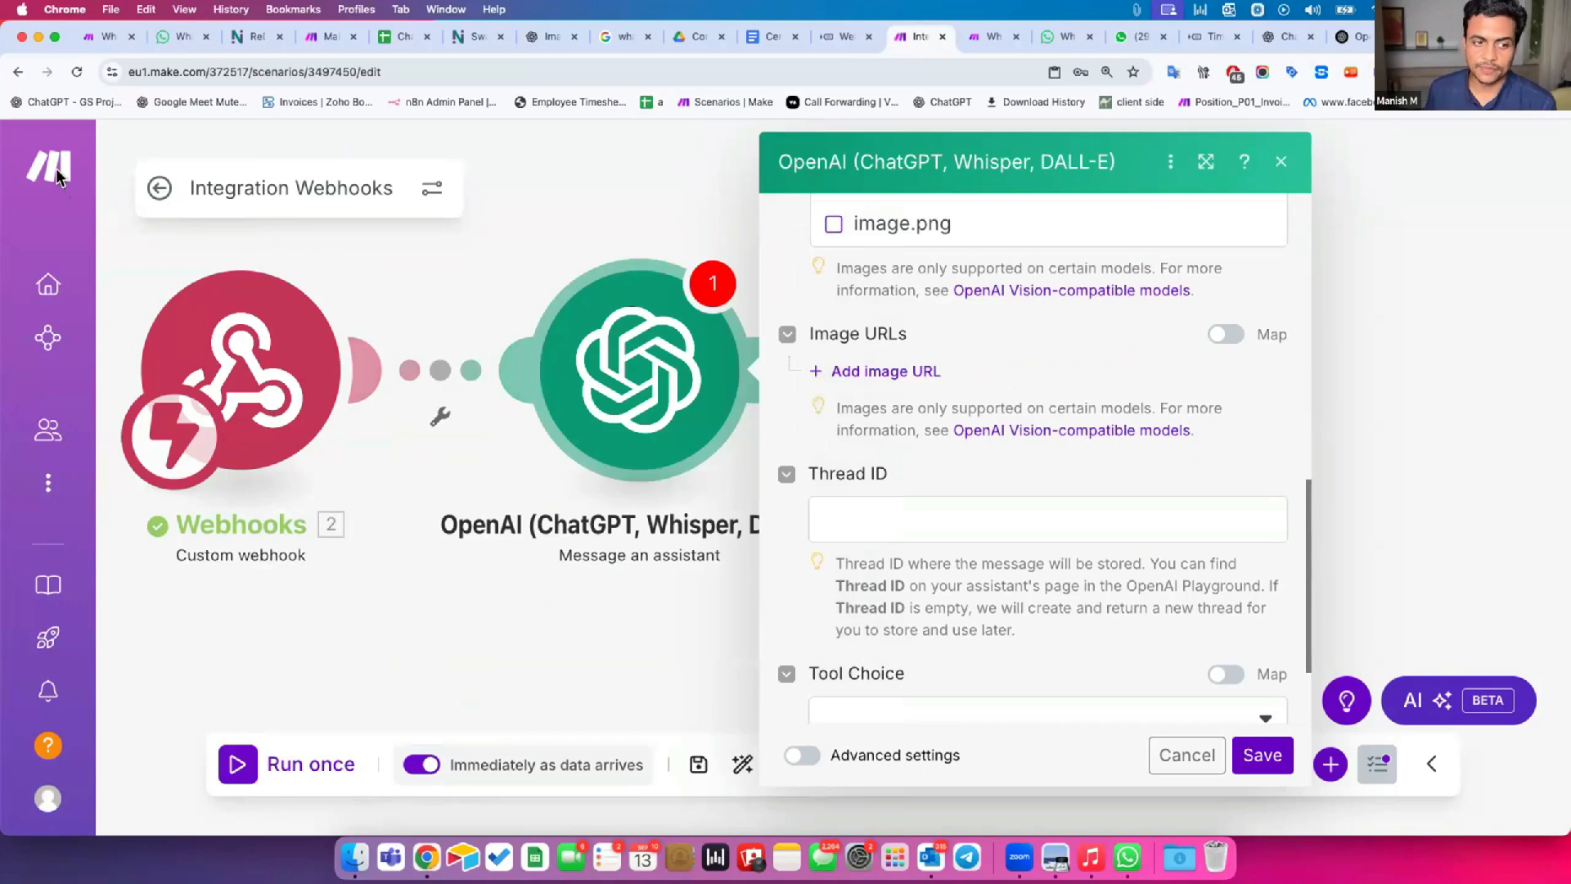
pyautogui.press('super+Tab')
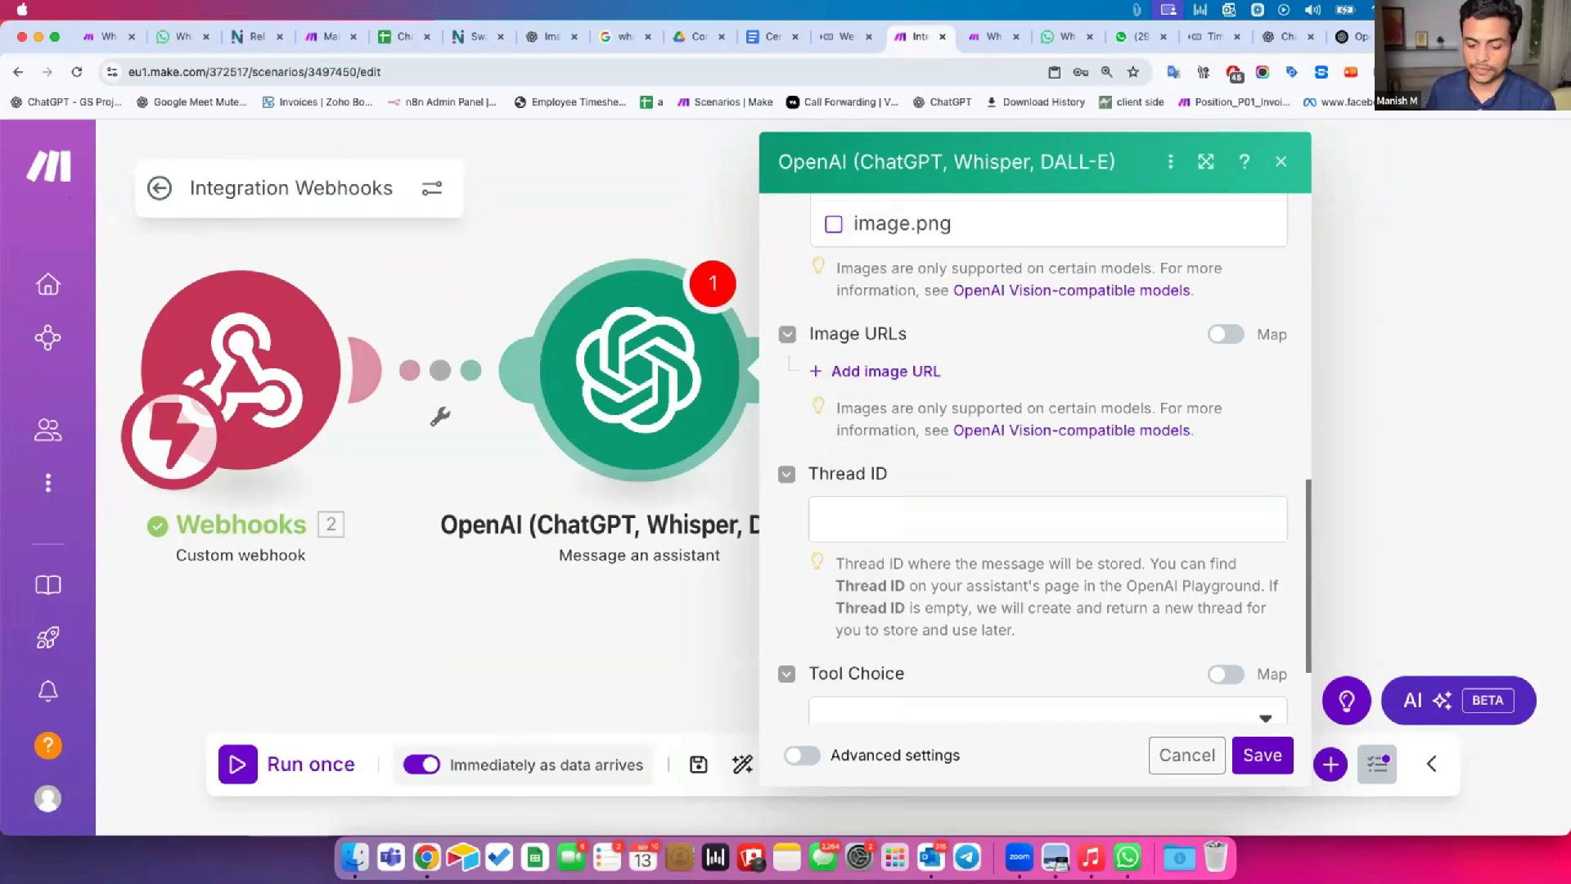
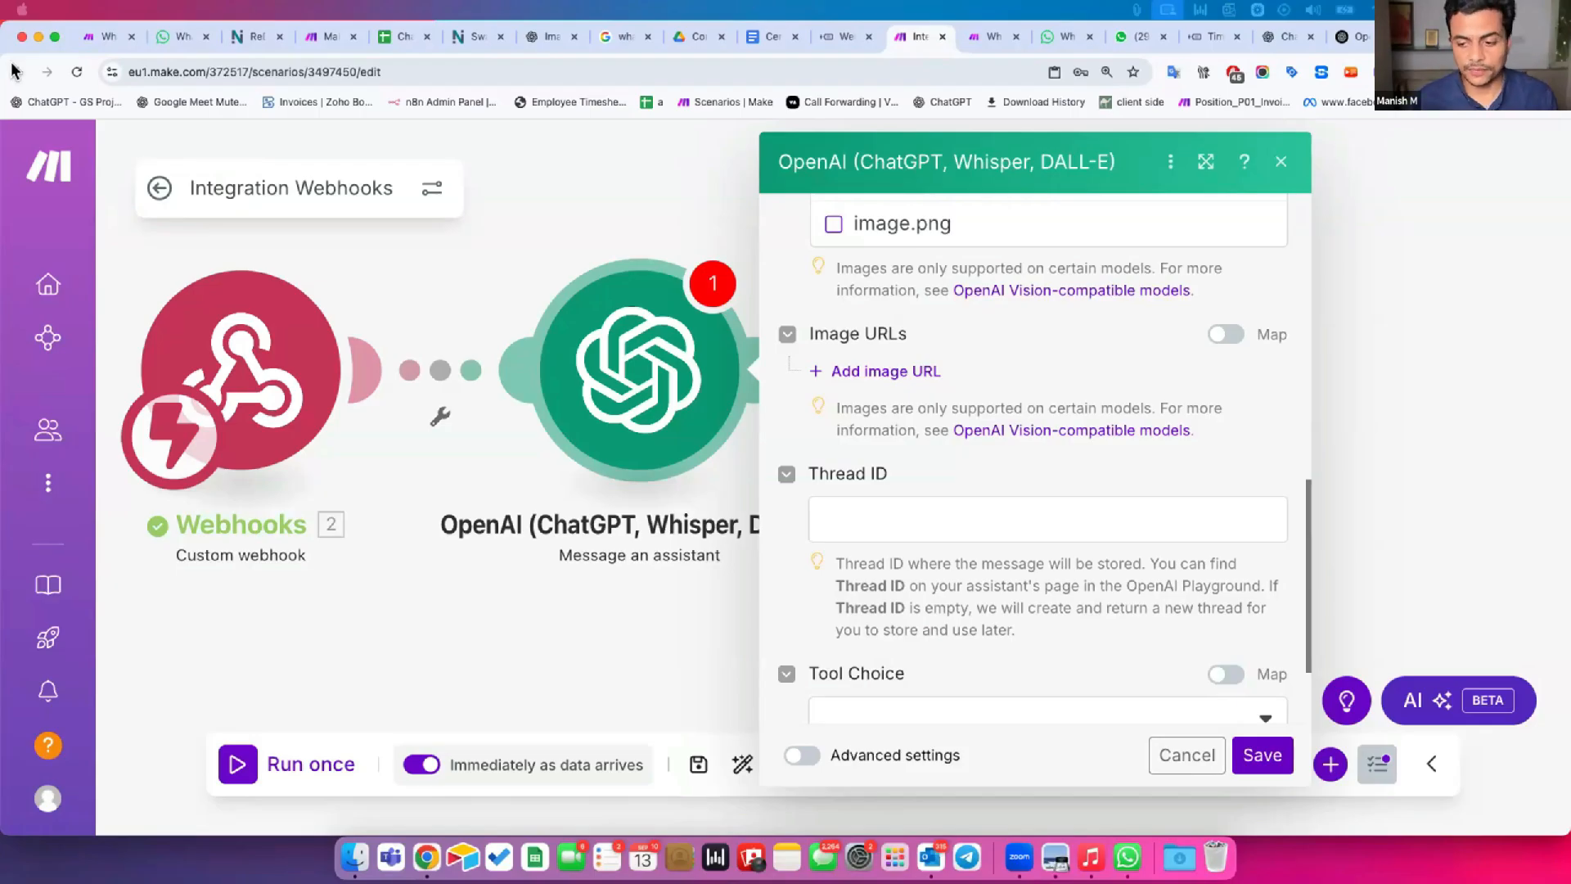
# Leave the OpenAI module's Thread ID empty, save the module and the scenario, and return to the scenario overview.
pyautogui.click(855, 513)
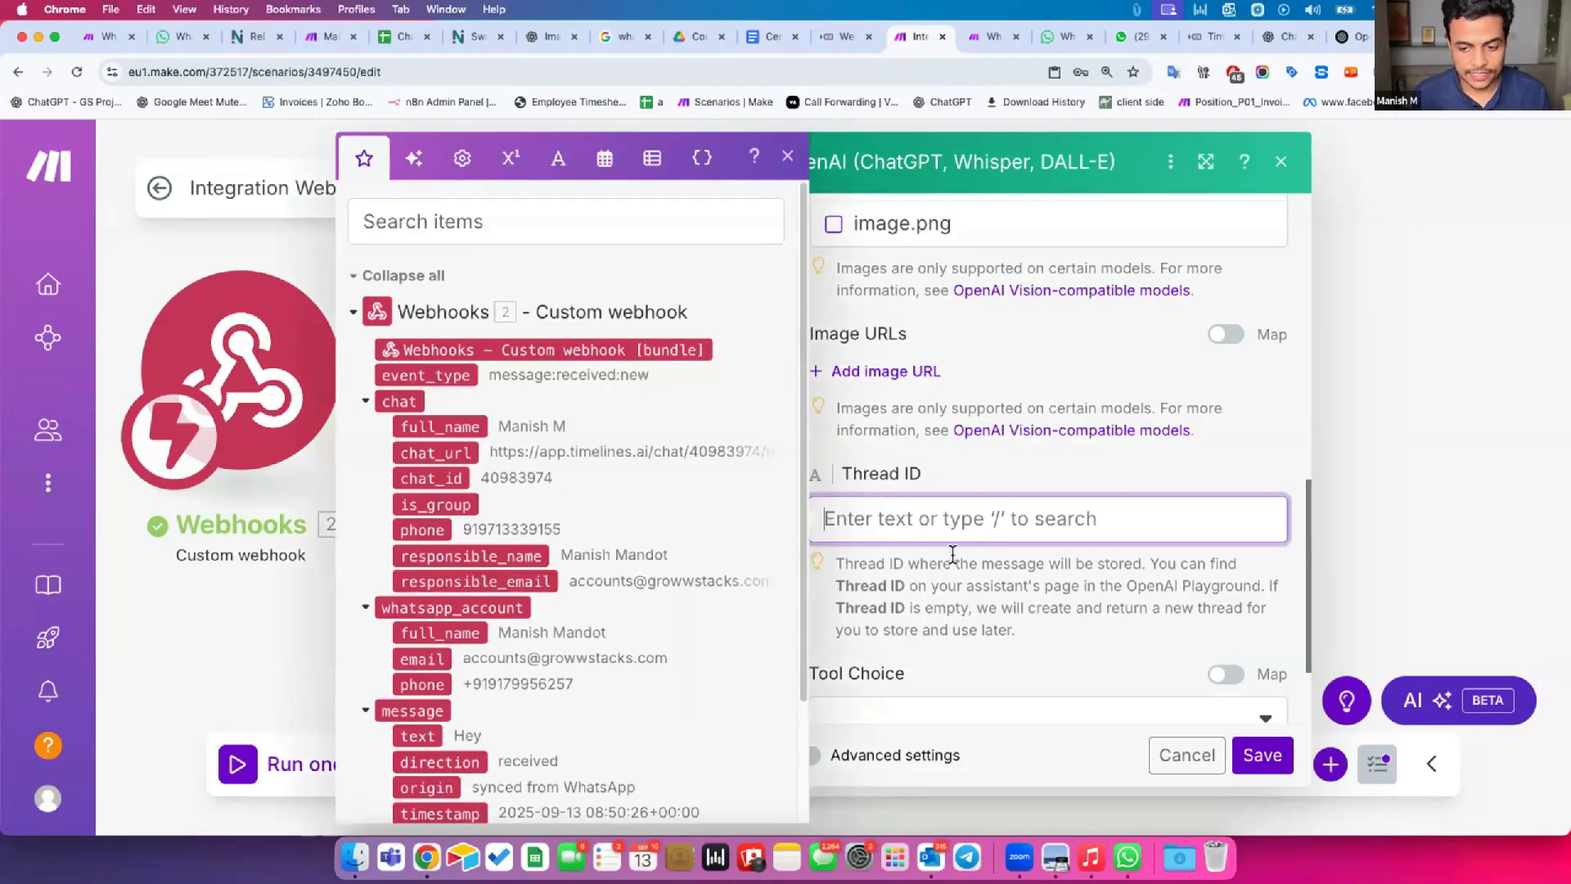
pyautogui.click(953, 553)
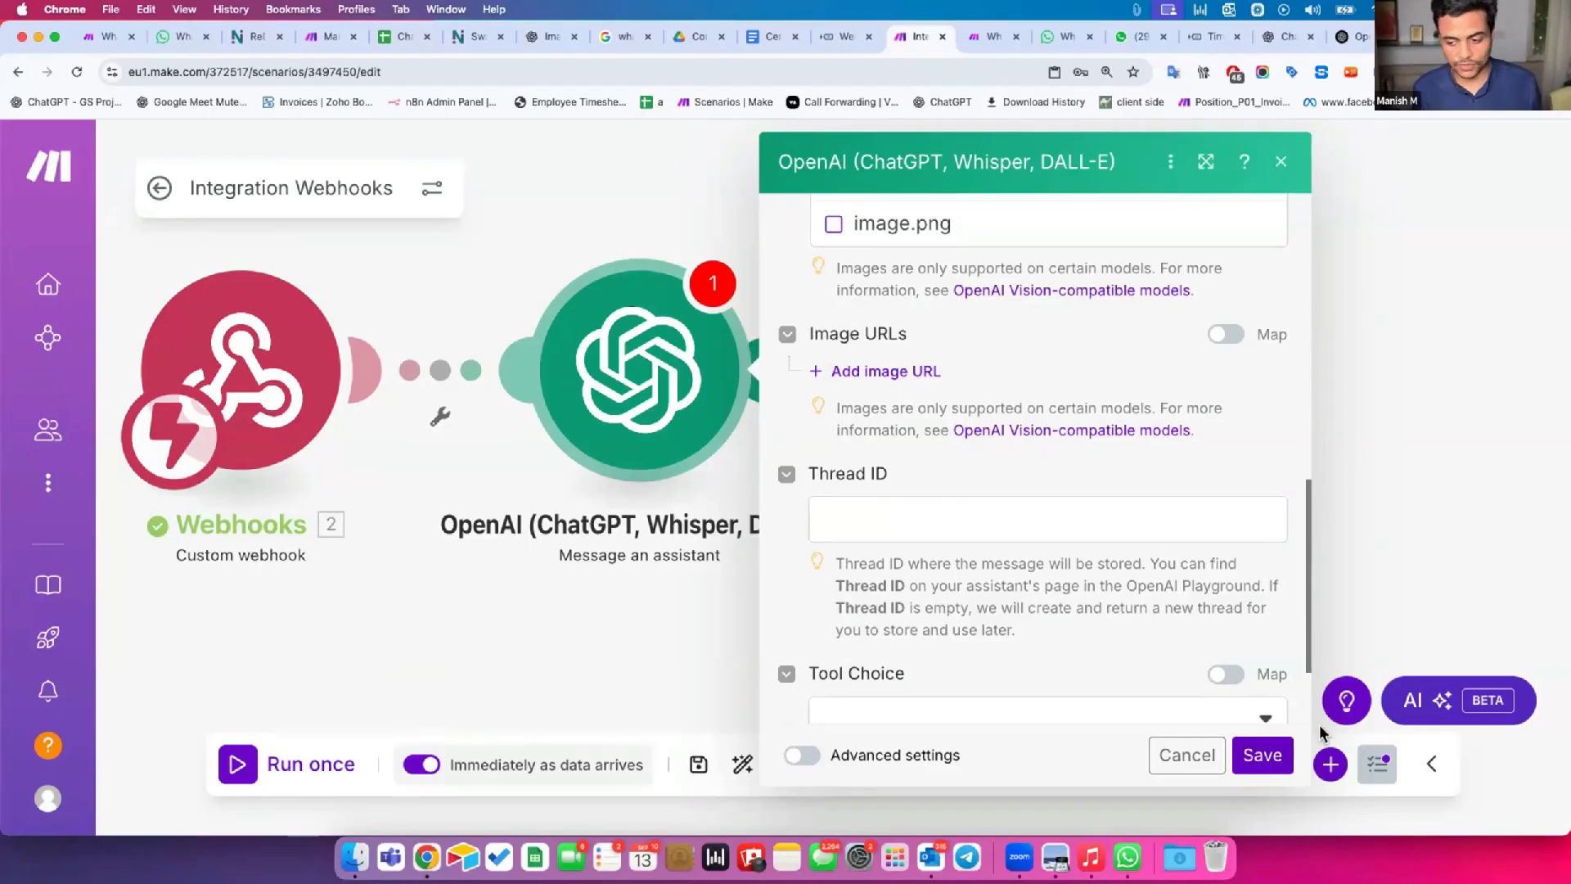
pyautogui.click(1267, 755)
pyautogui.click(698, 764)
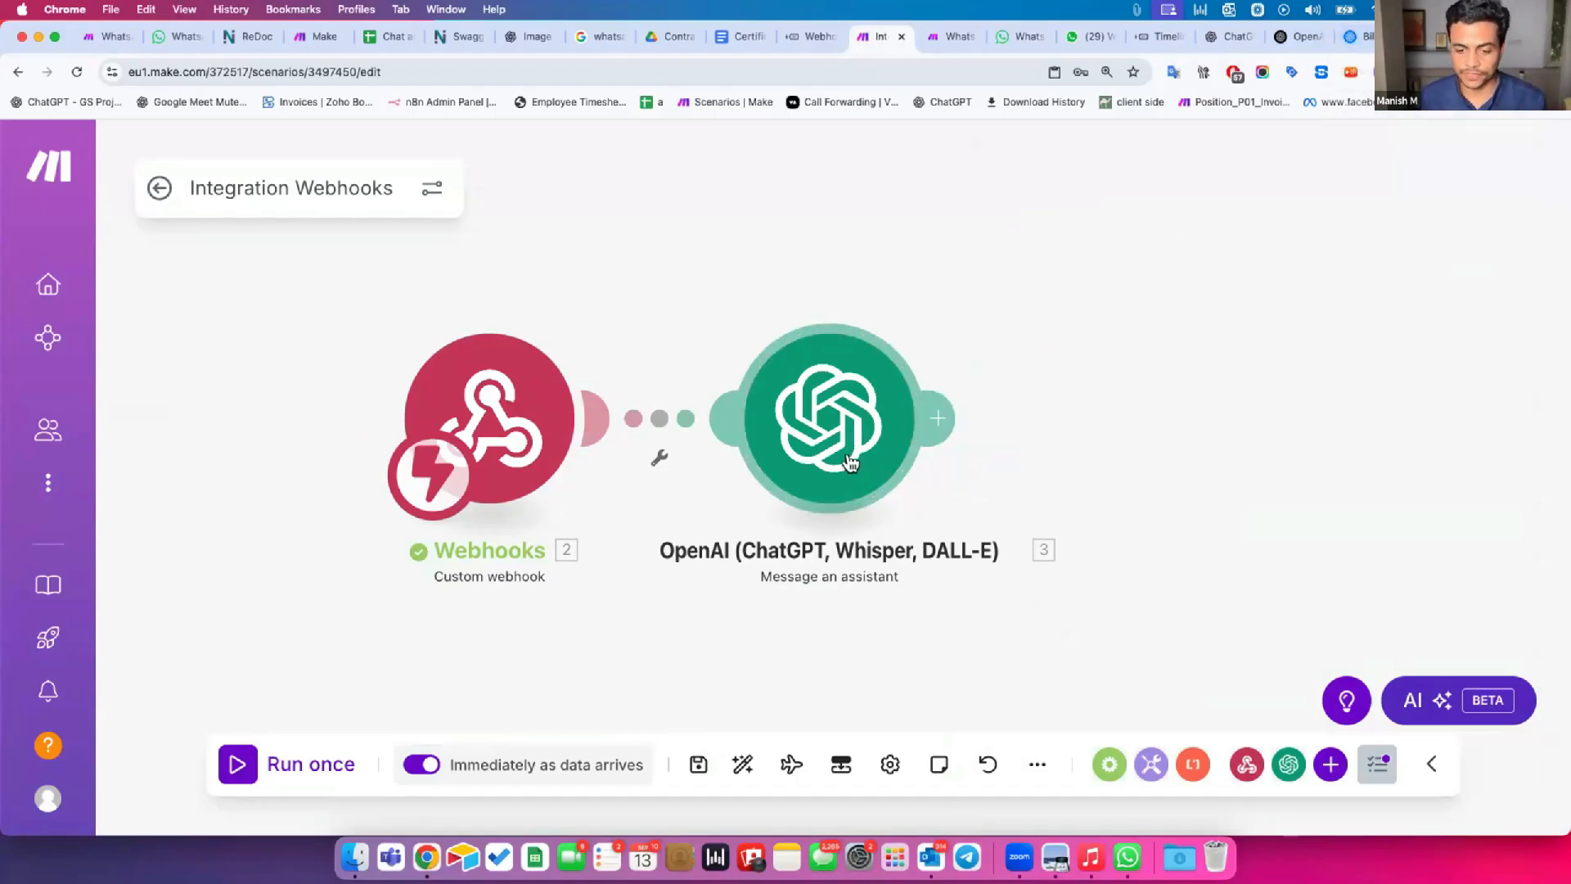
pyautogui.click(159, 190)
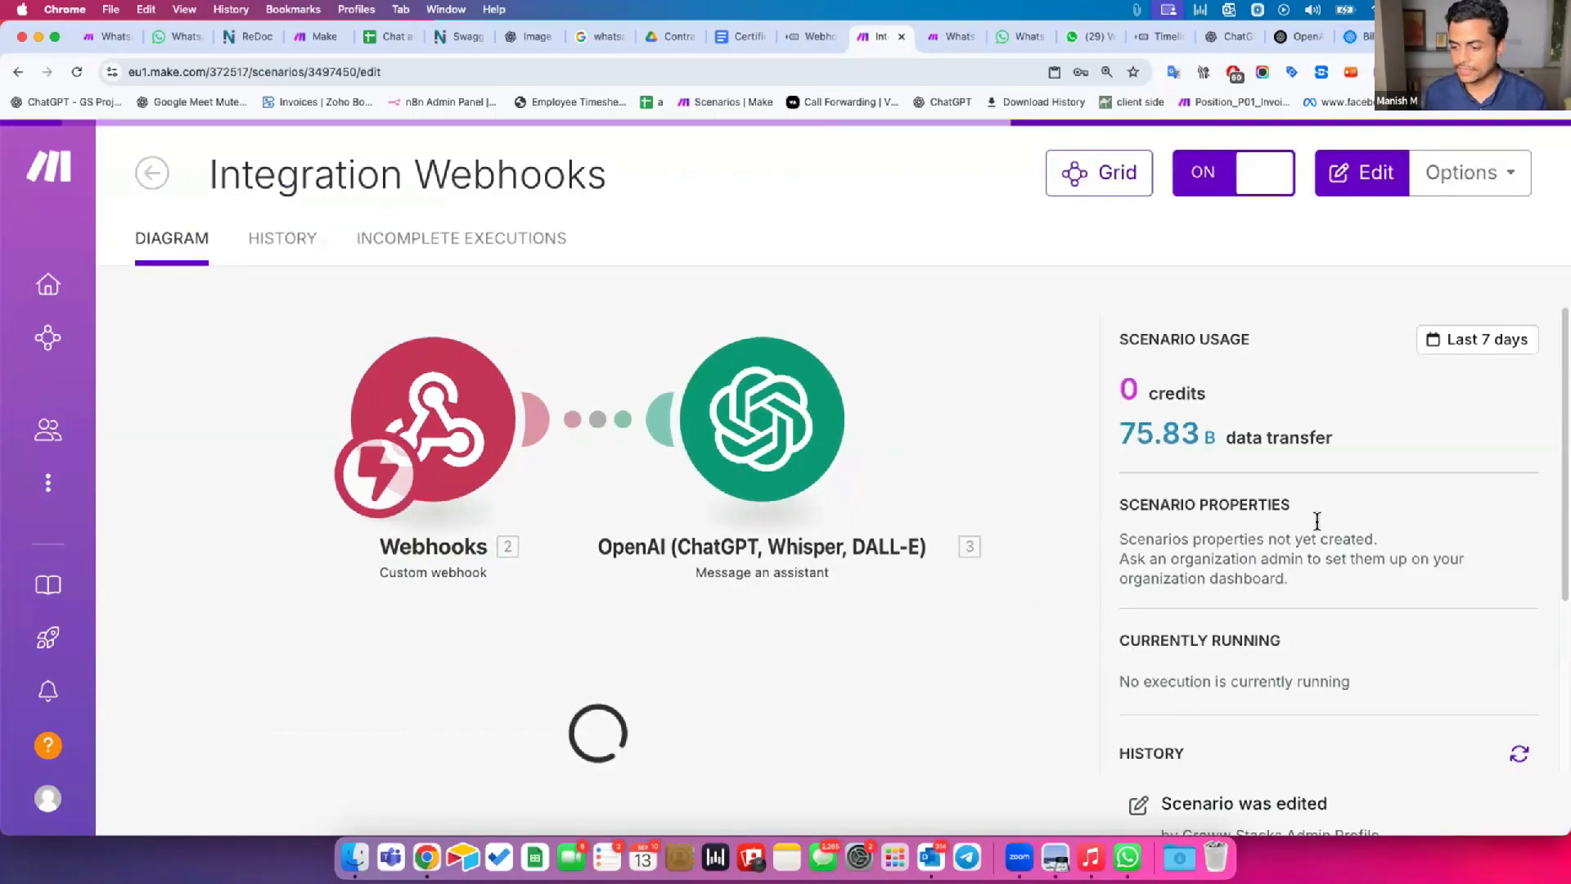
# Detach the WhatsApp chat into its own window beside the scenario and send the message "Hey" in it.
pyautogui.moveTo(1068, 36); pyautogui.dragTo(1182, 181)
pyautogui.moveTo(107, 293); pyautogui.dragTo(962, 278)
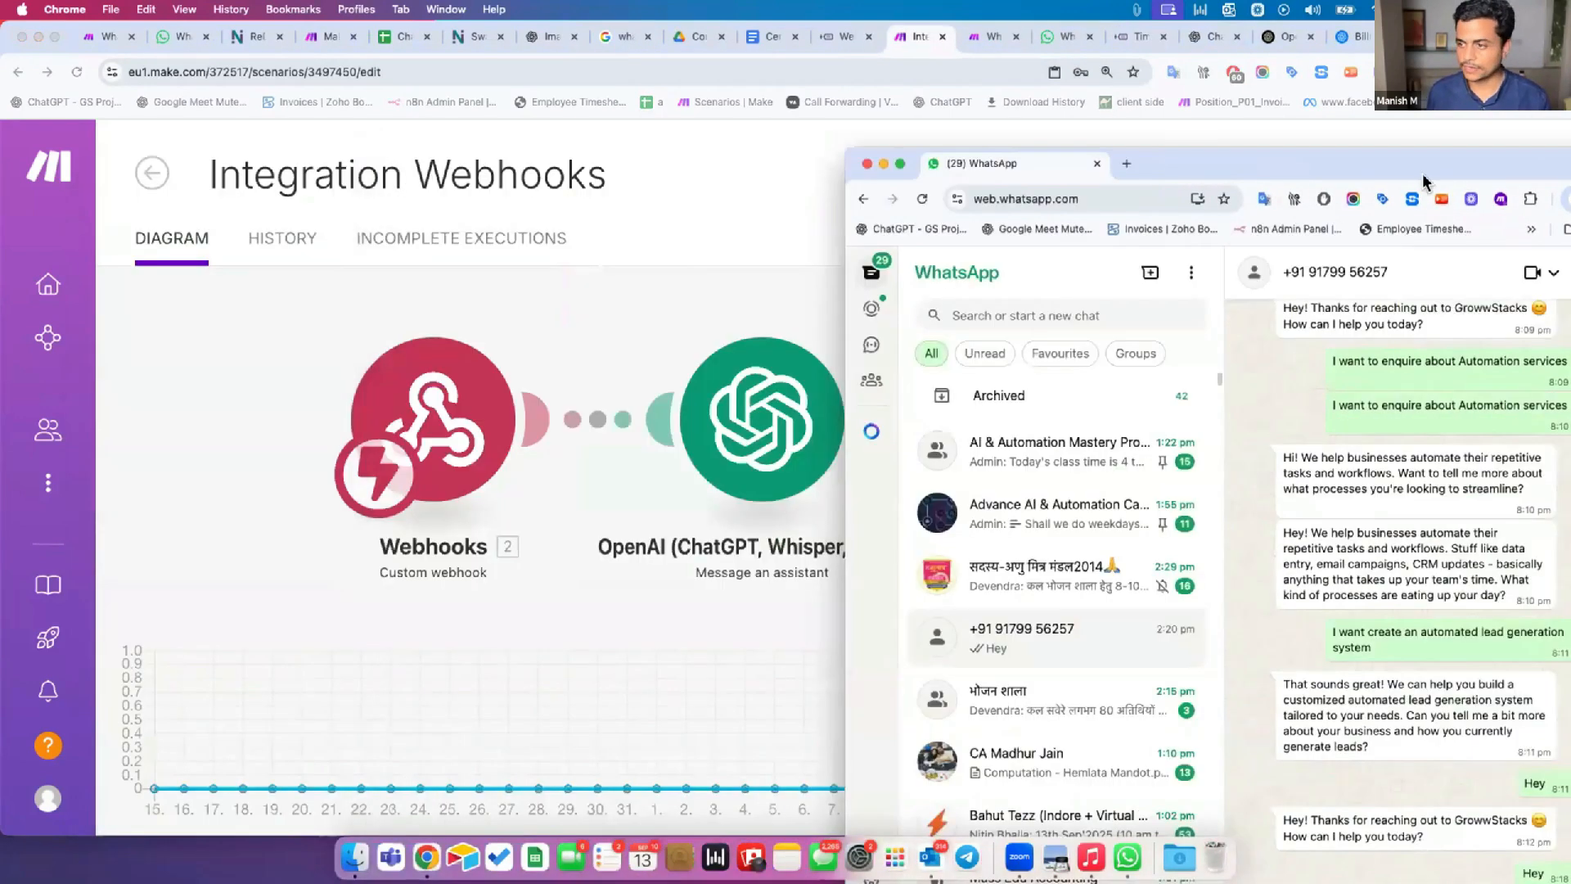
pyautogui.moveTo(1309, 162); pyautogui.dragTo(1103, 57)
pyautogui.write('Hey')
pyautogui.press('Return')
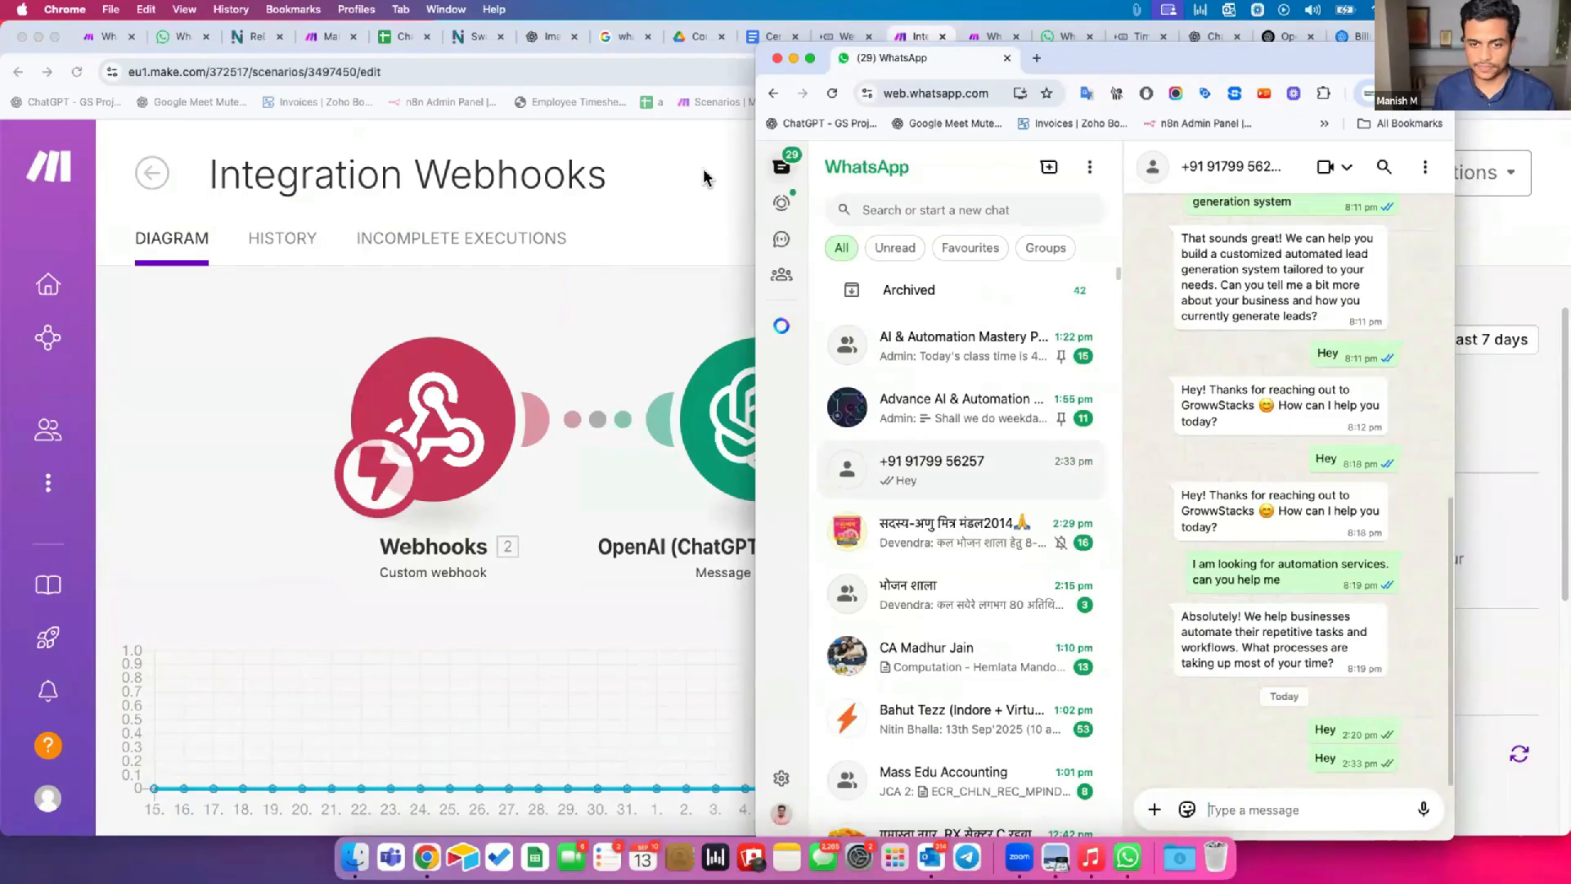
# Examine the OpenAI module's output for the "Hey" message, reading the assistant's Result text and the Thread ID.
pyautogui.click(706, 173)
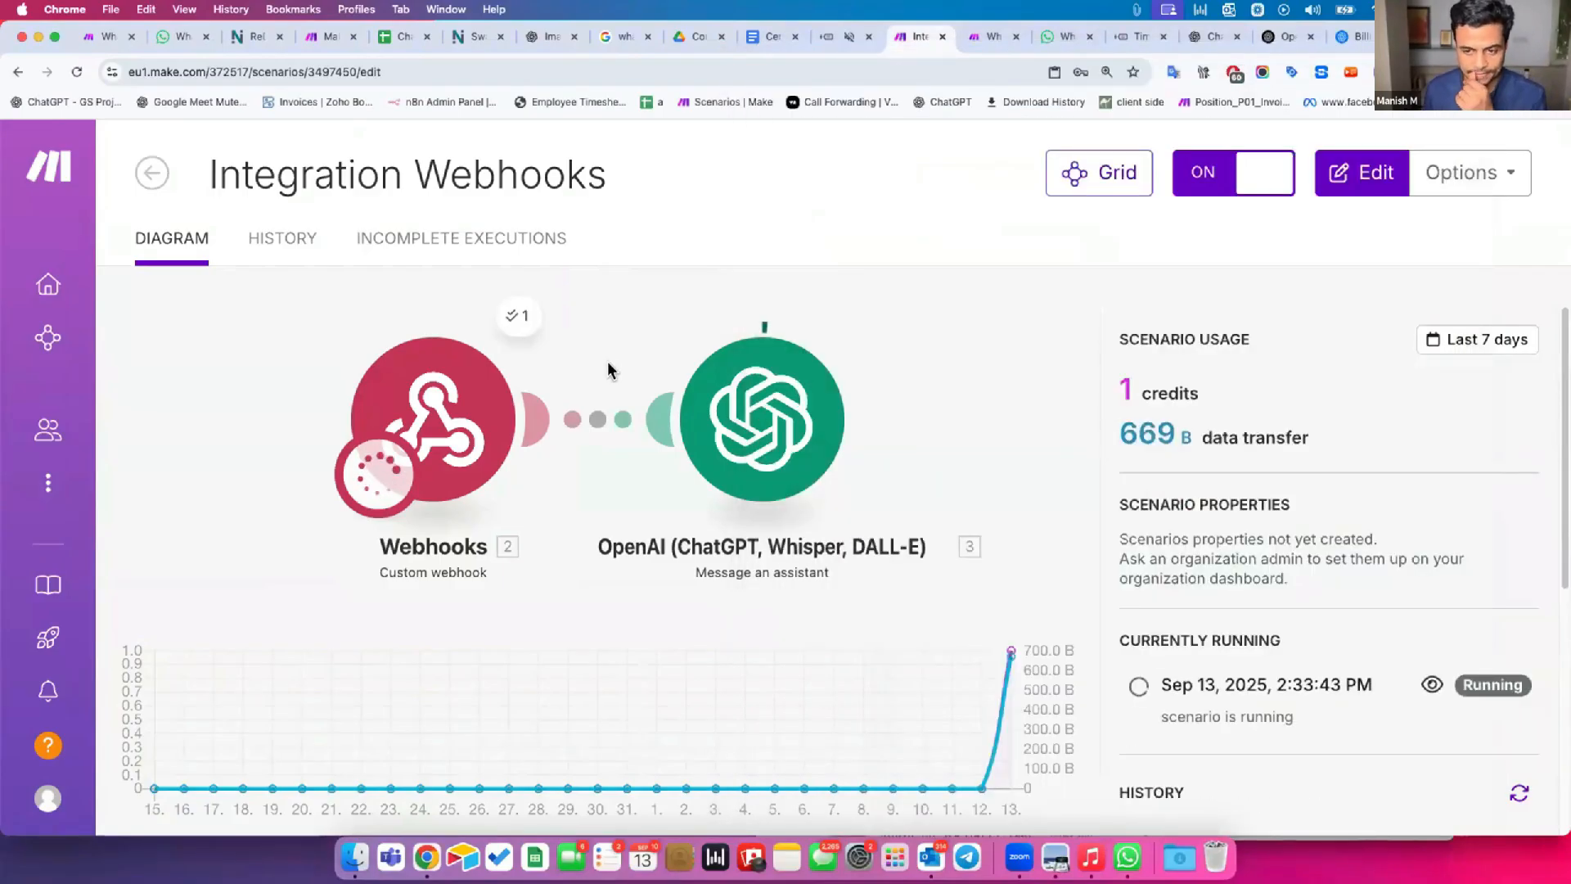
pyautogui.click(614, 517)
pyautogui.click(446, 329)
pyautogui.click(603, 545)
pyautogui.click(1041, 160)
pyautogui.click(841, 328)
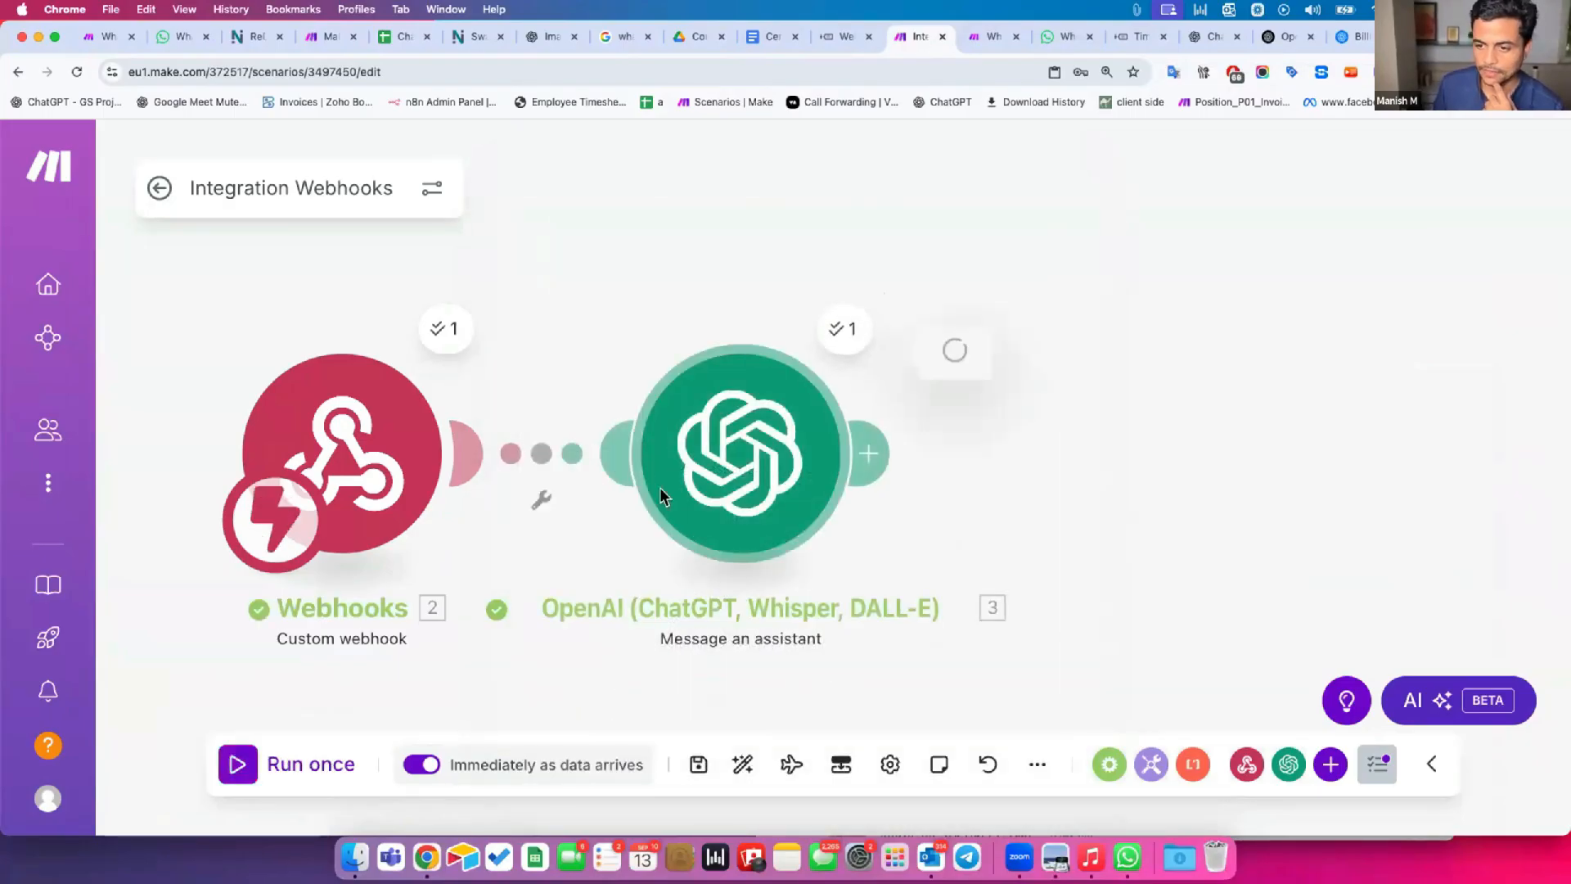
pyautogui.moveTo(1008, 444); pyautogui.dragTo(1304, 447)
pyautogui.moveTo(1099, 465); pyautogui.dragTo(993, 458)
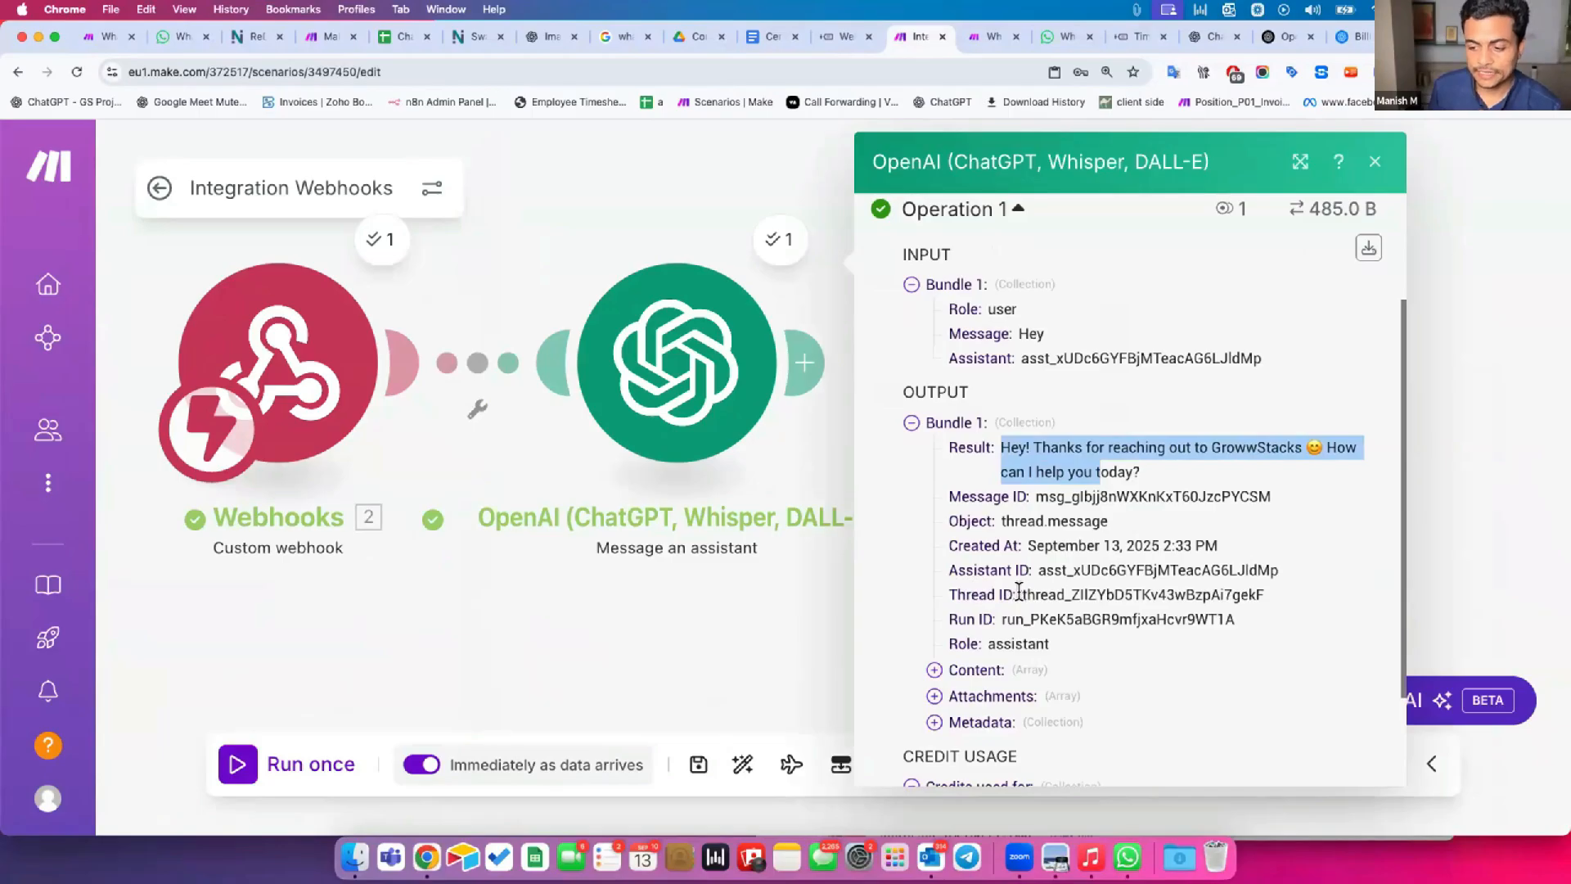
pyautogui.moveTo(1022, 594); pyautogui.dragTo(1279, 595)
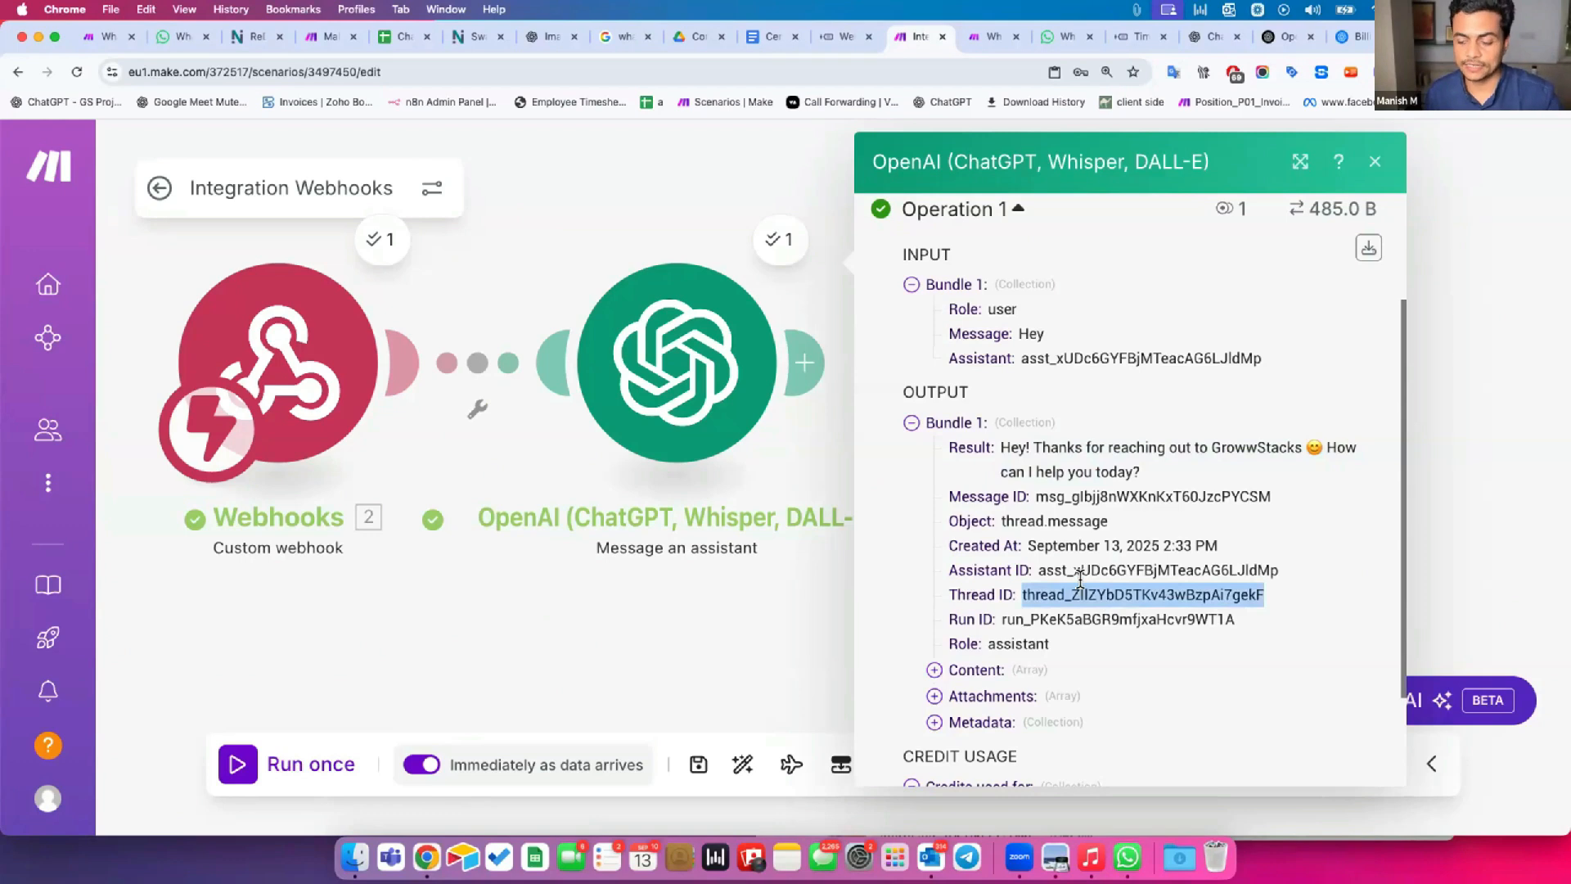
pyautogui.moveTo(460, 568); pyautogui.dragTo(590, 597)
pyautogui.click(293, 373)
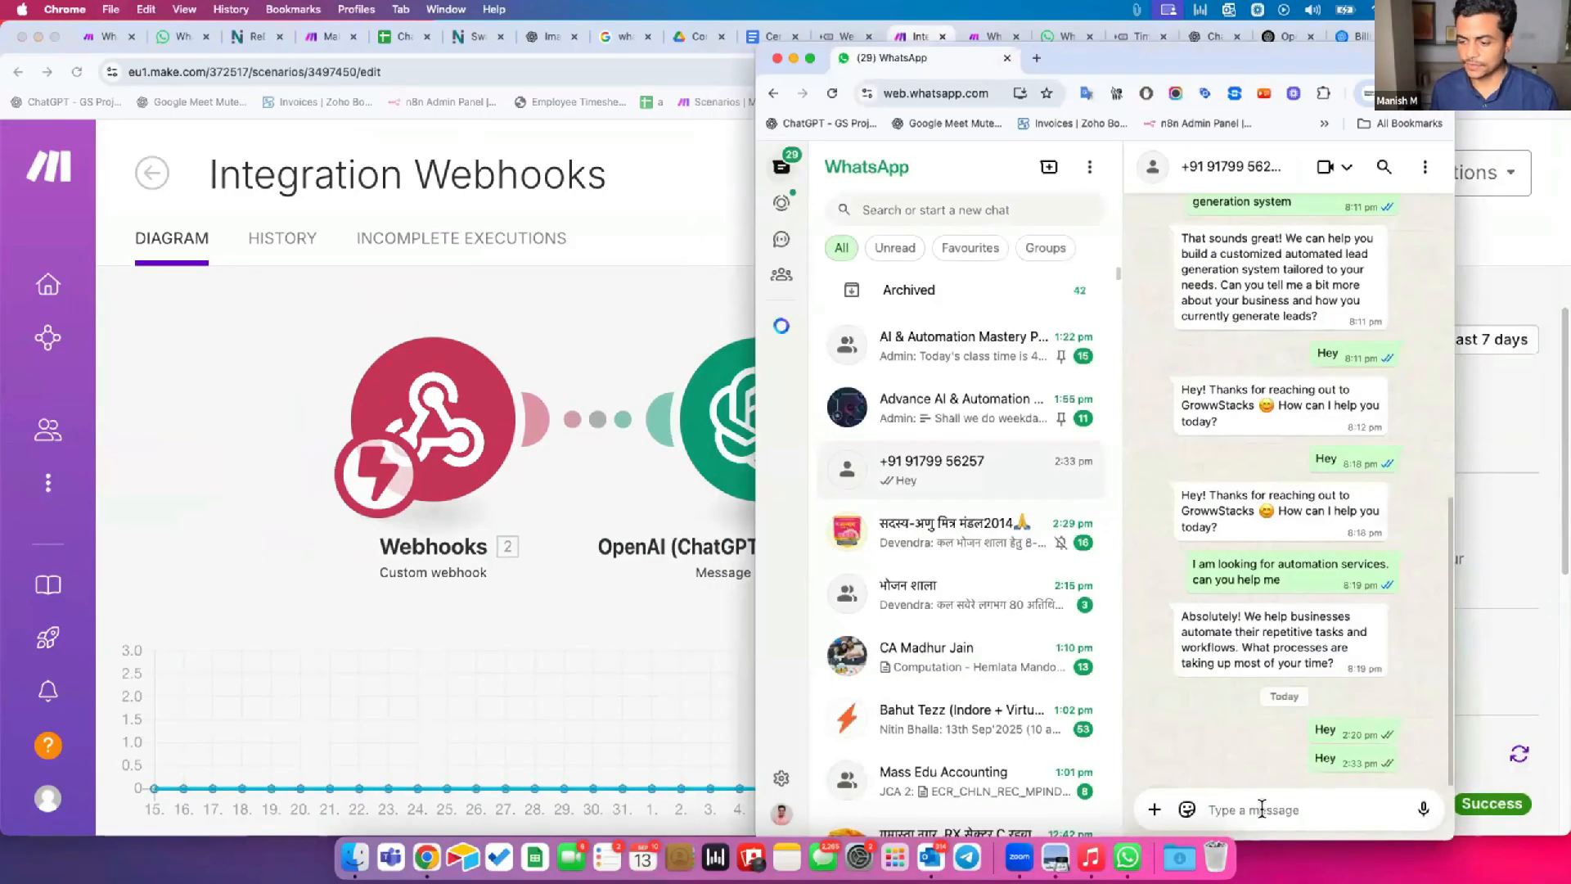
# Send the message "I am looking for automation services" in the WhatsApp chat.
pyautogui.write('I am looking for automati')
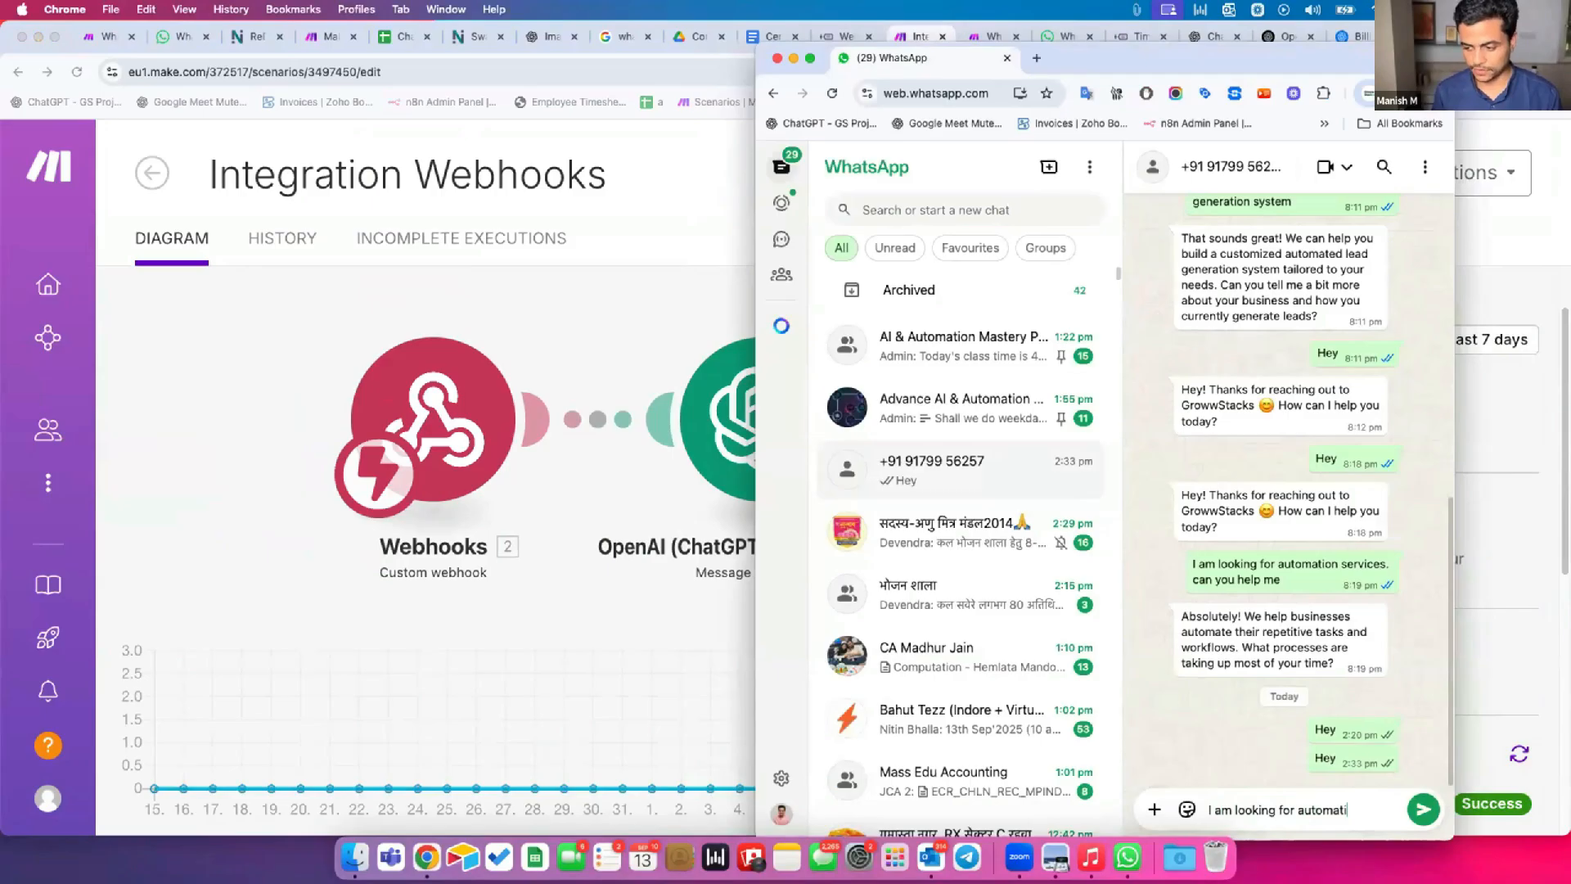
pyautogui.write('on services')
pyautogui.press('Return')
# Read the assistant's reply to the automation services message in the OpenAI module's output and check the module's Thread ID setting.
pyautogui.click(690, 161)
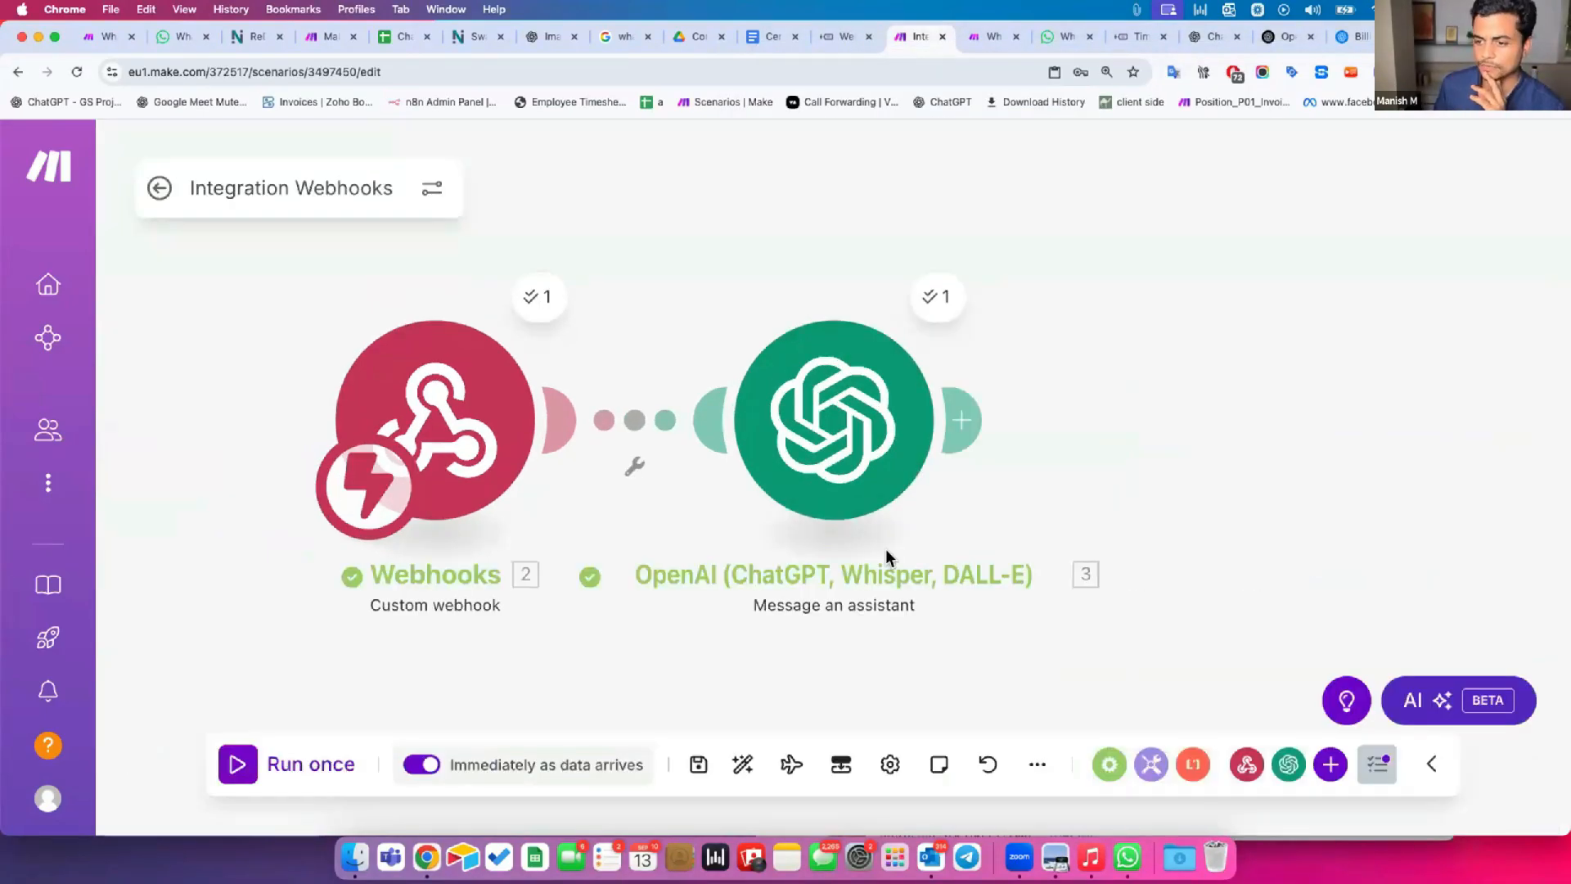
pyautogui.click(817, 473)
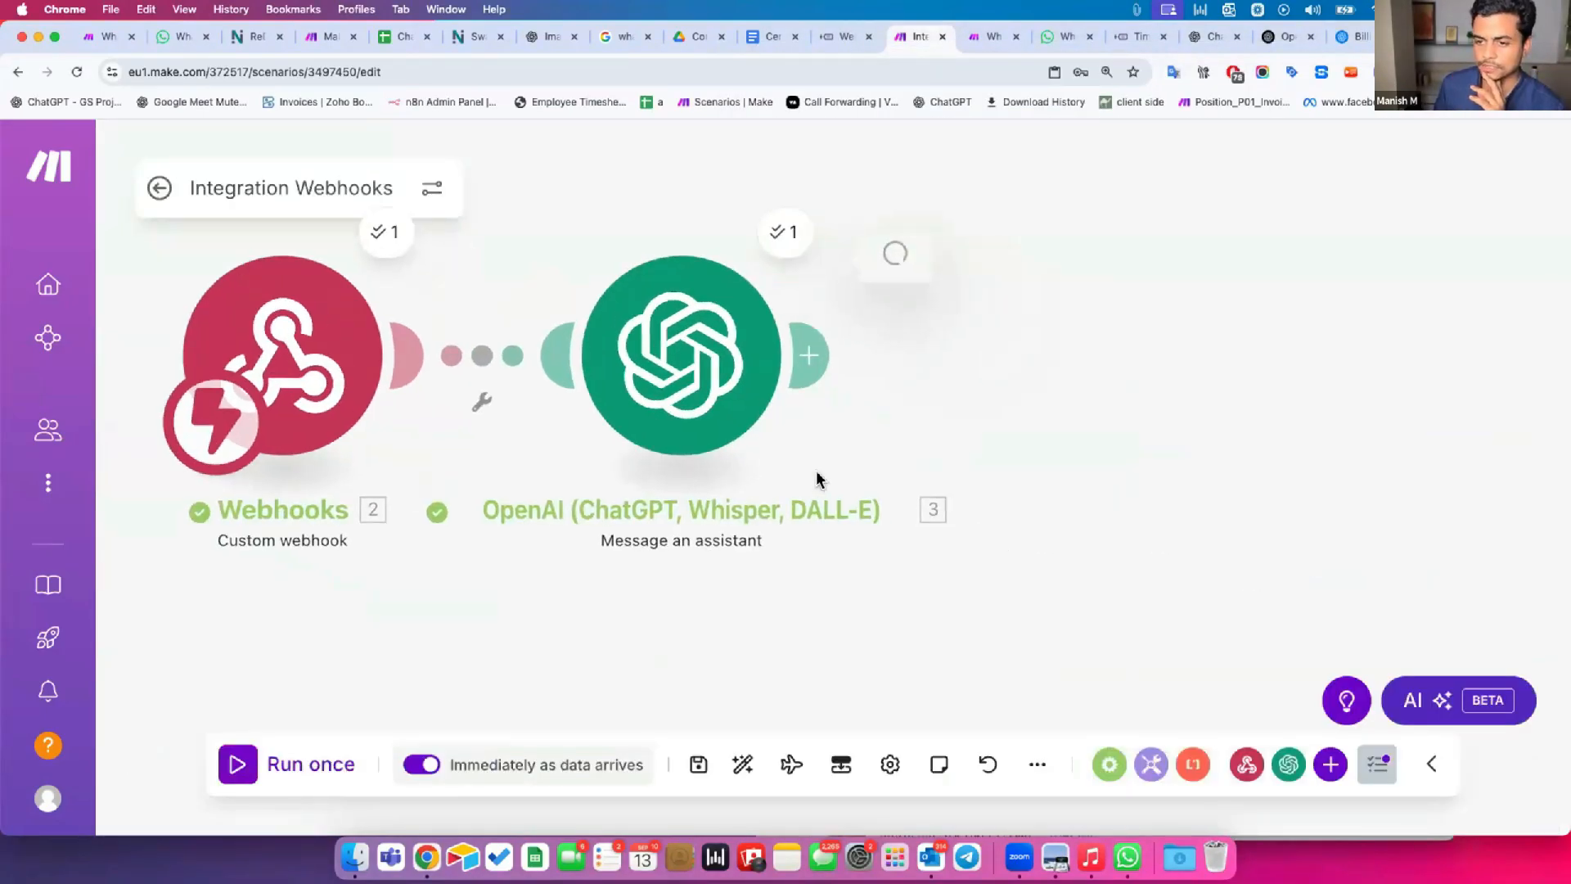
pyautogui.moveTo(1031, 577); pyautogui.dragTo(1317, 626)
pyautogui.moveTo(1094, 626); pyautogui.dragTo(1309, 673)
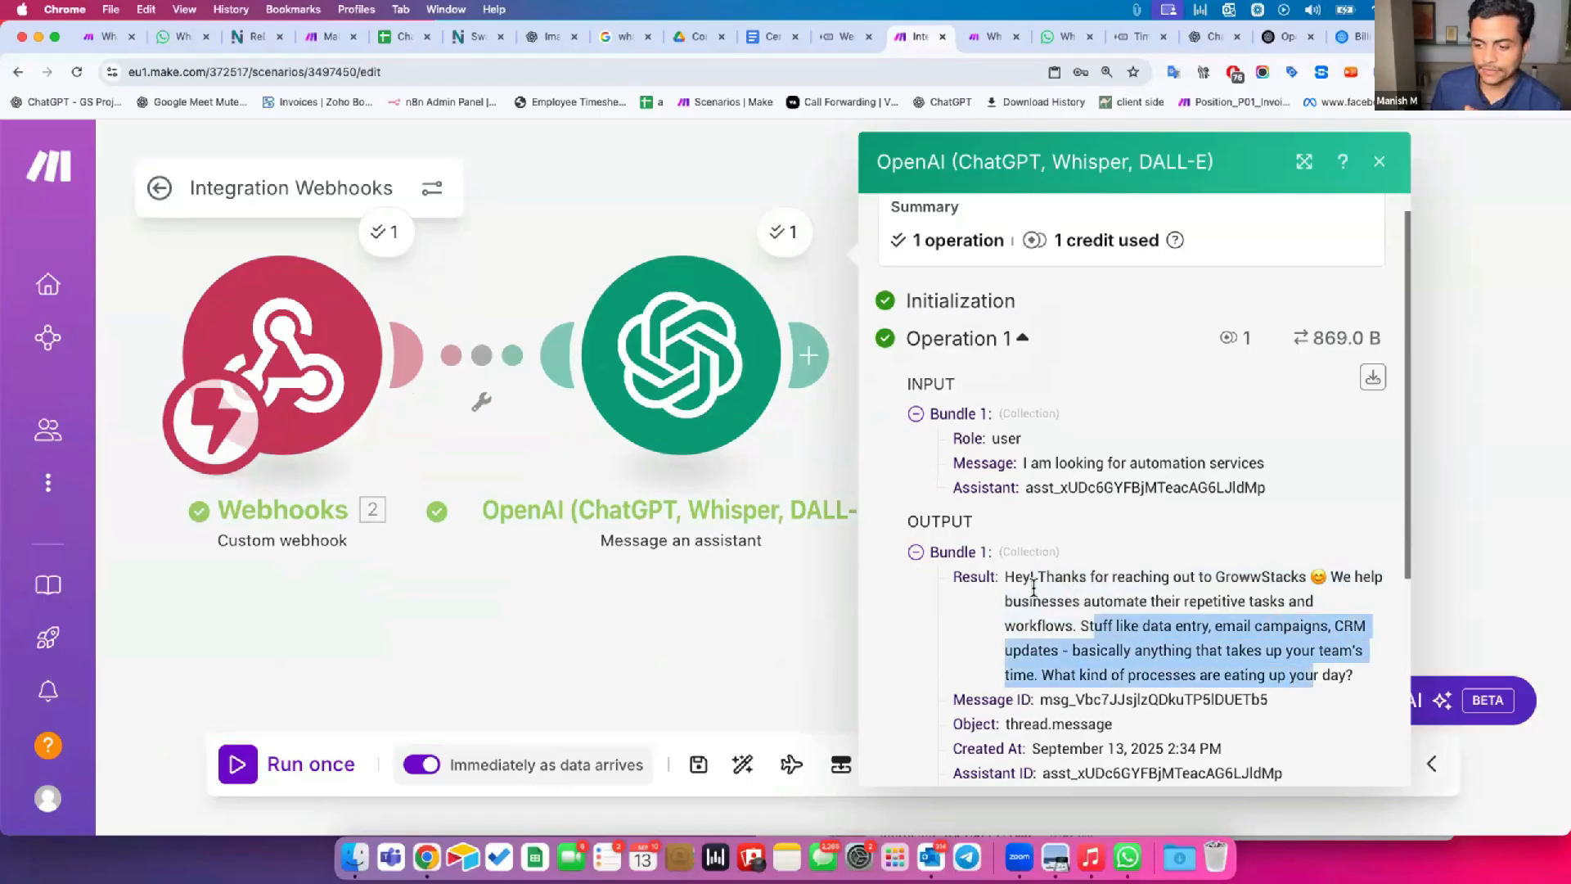
pyautogui.click(665, 375)
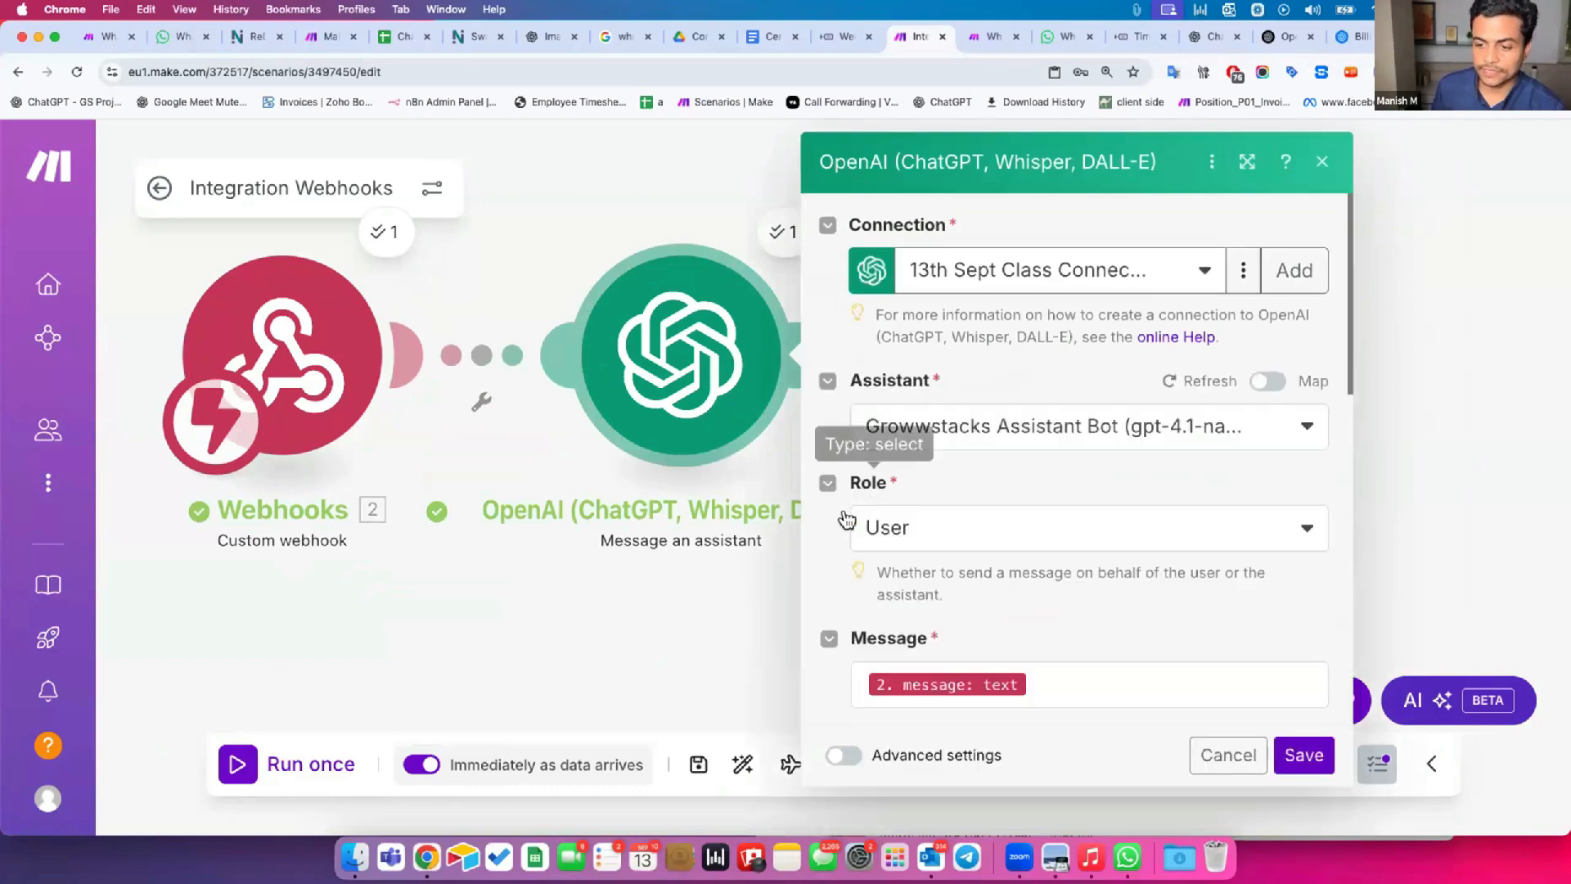
pyautogui.scroll(-5, 857, 622)
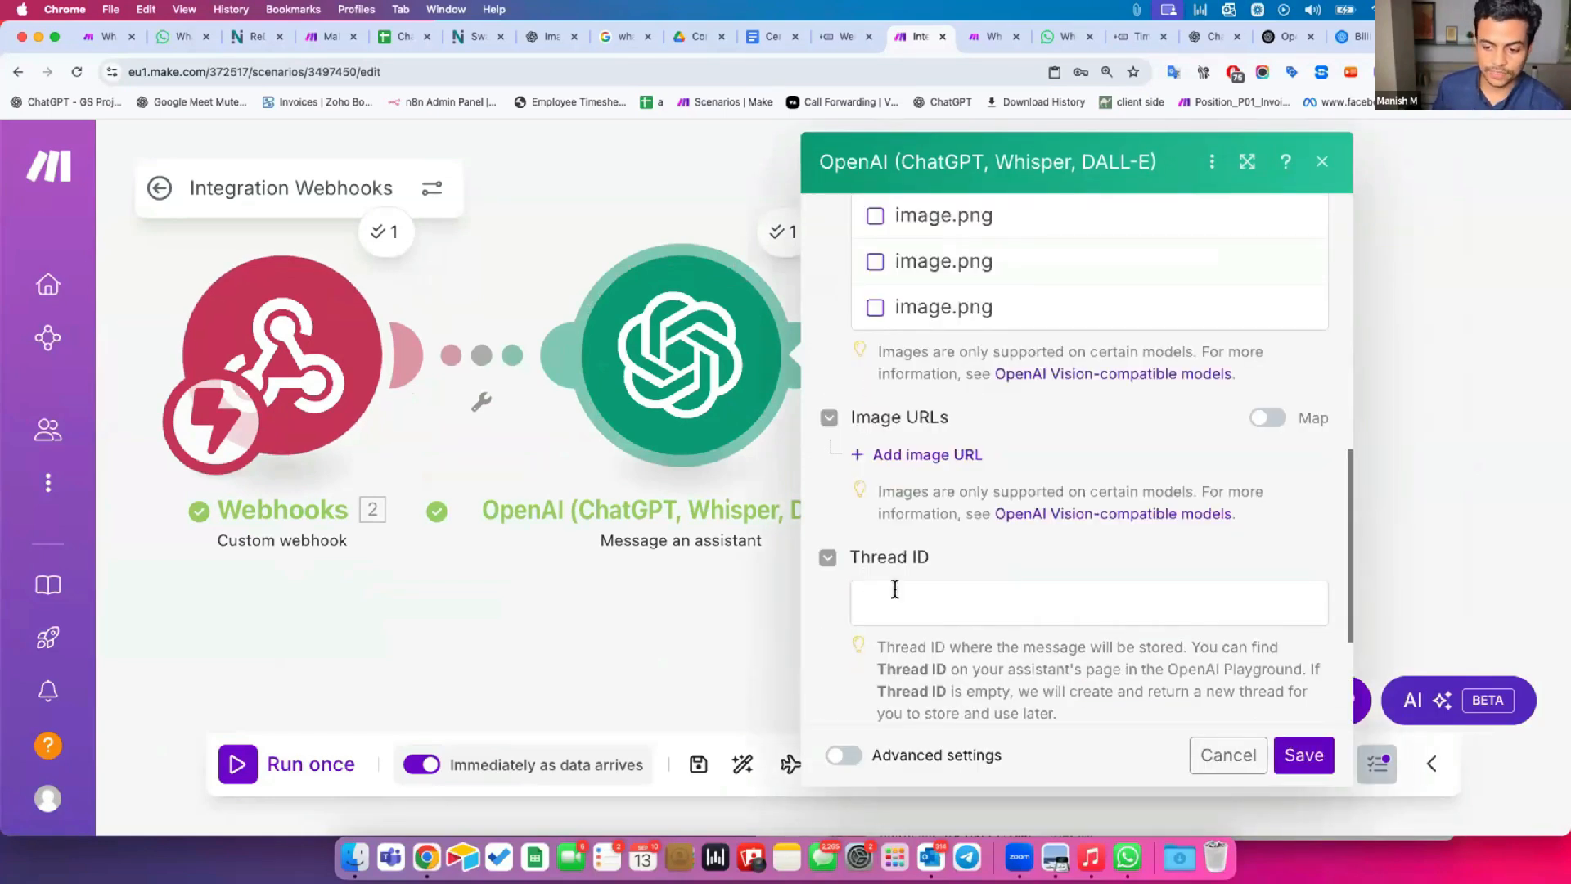
pyautogui.click(779, 235)
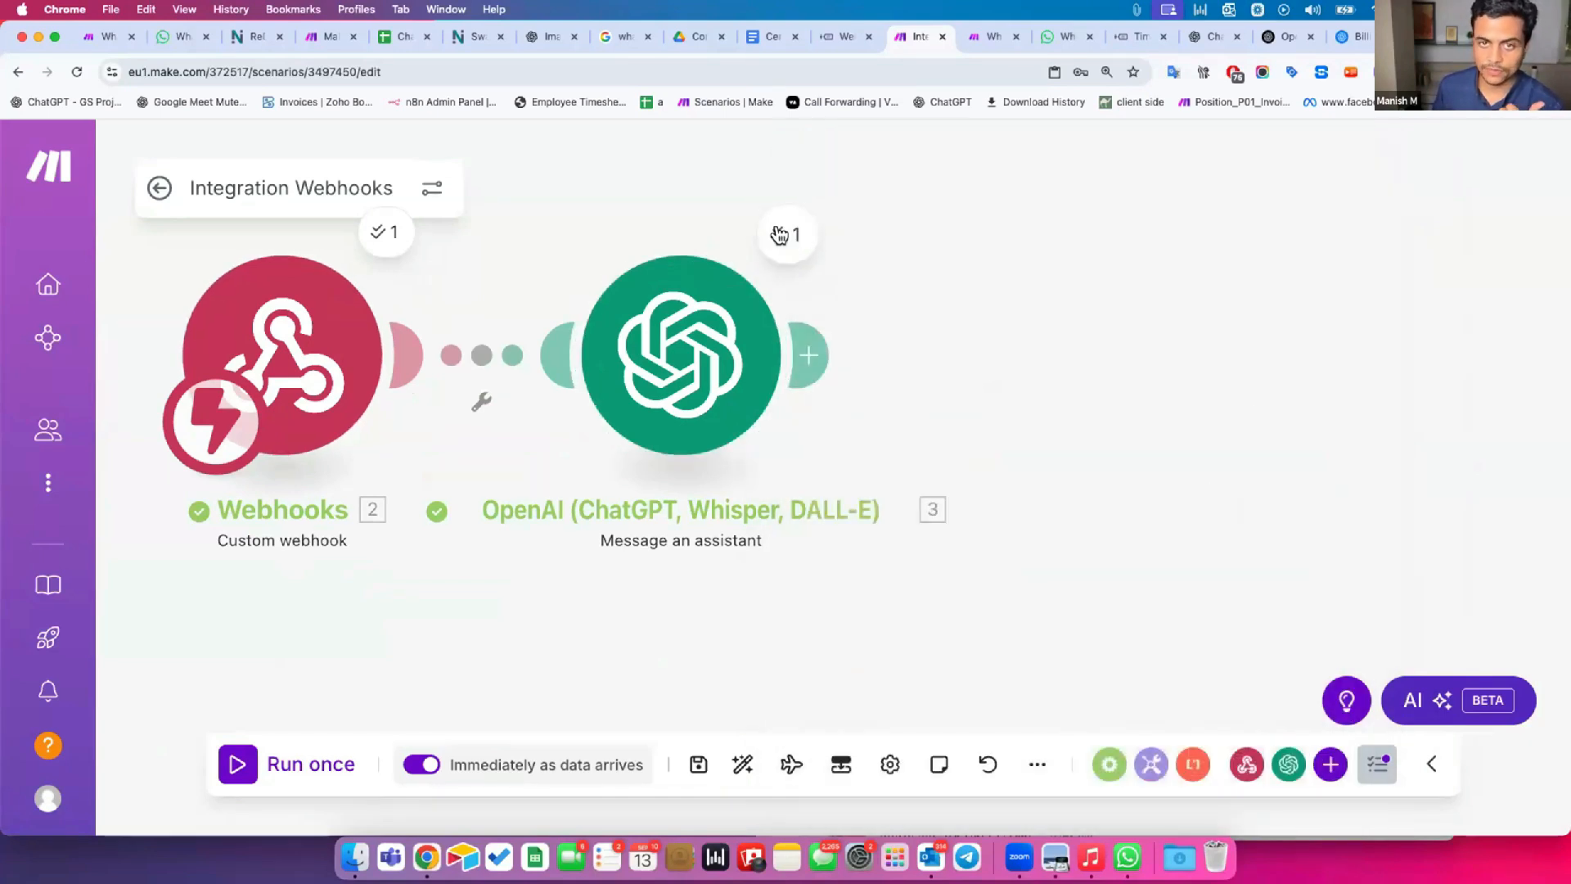
# Review the reply in the OpenAI module's run output and copy the Thread ID listed there.
pyautogui.click(779, 236)
pyautogui.scroll(-2, 1004, 448)
pyautogui.moveTo(1144, 448); pyautogui.dragTo(1327, 455)
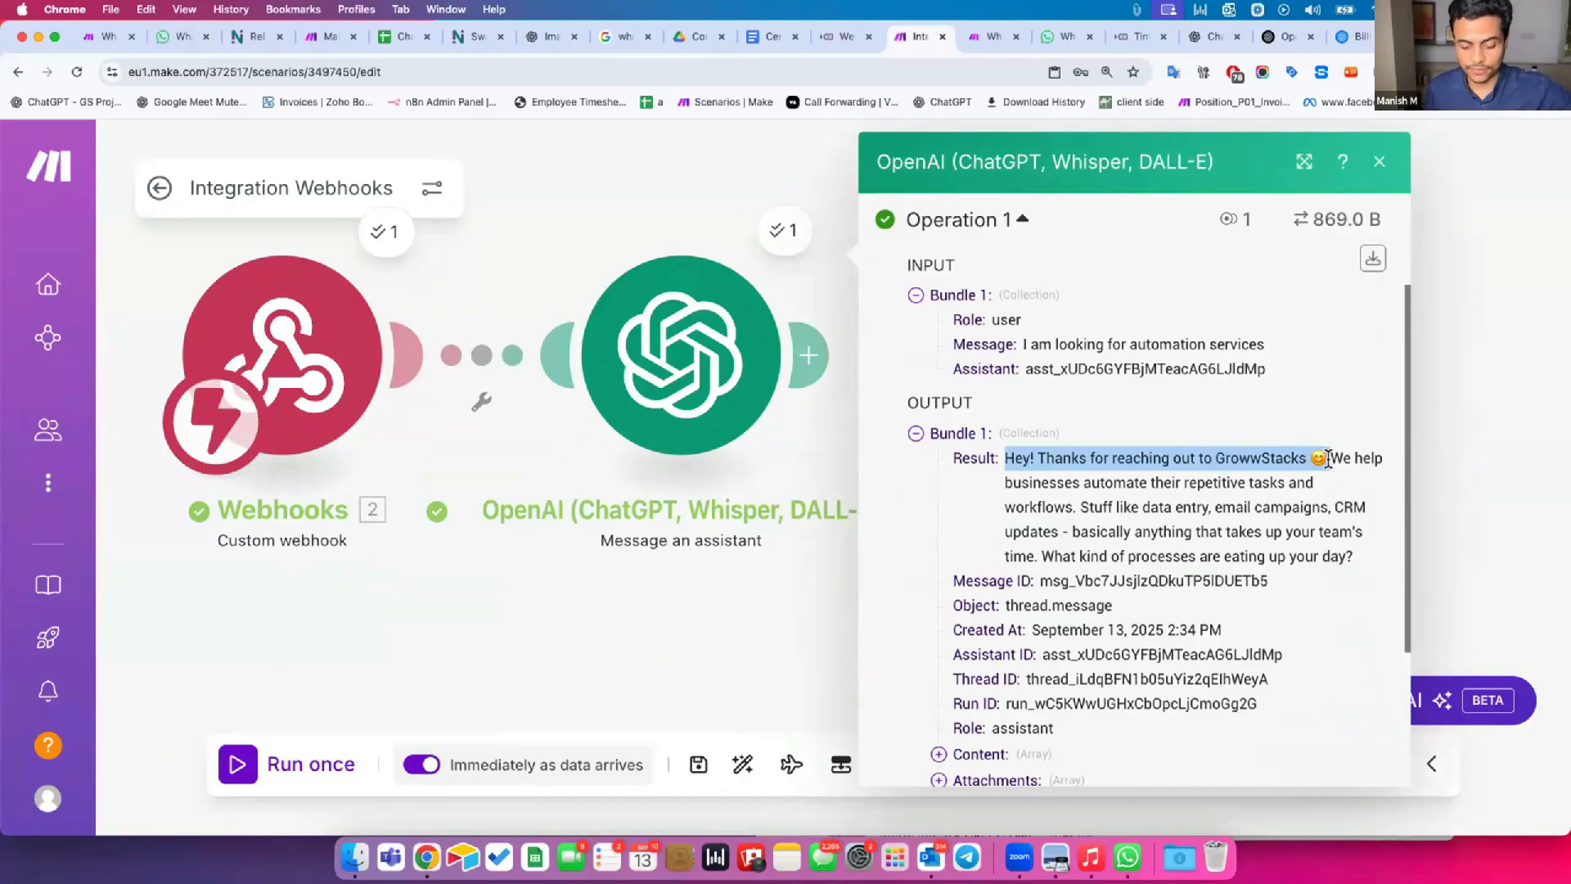
pyautogui.click(1325, 473)
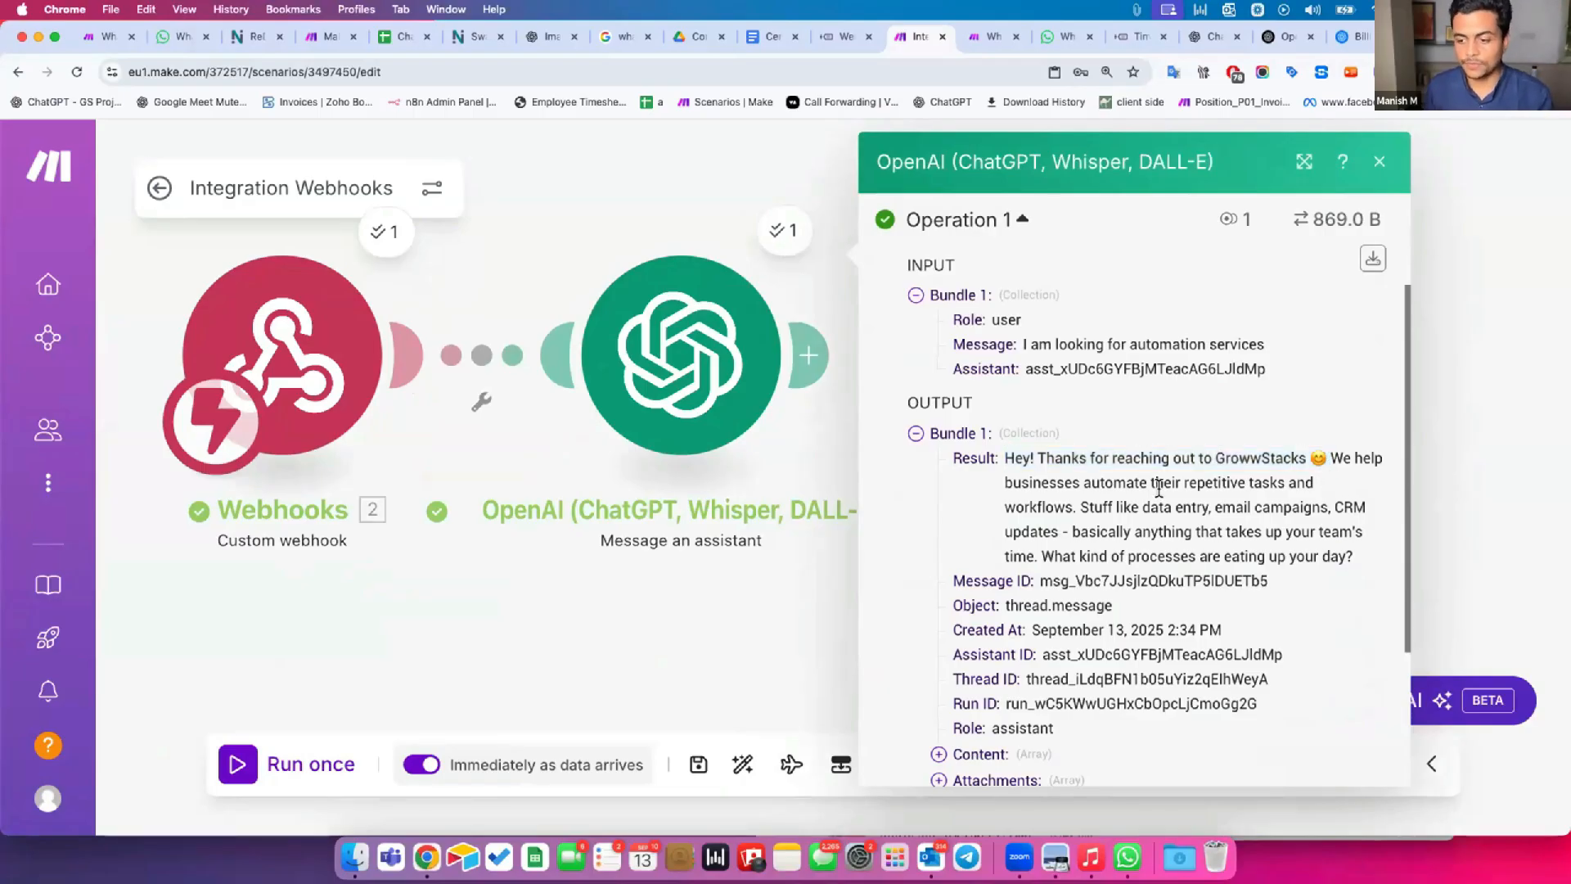
pyautogui.doubleClick(1055, 670)
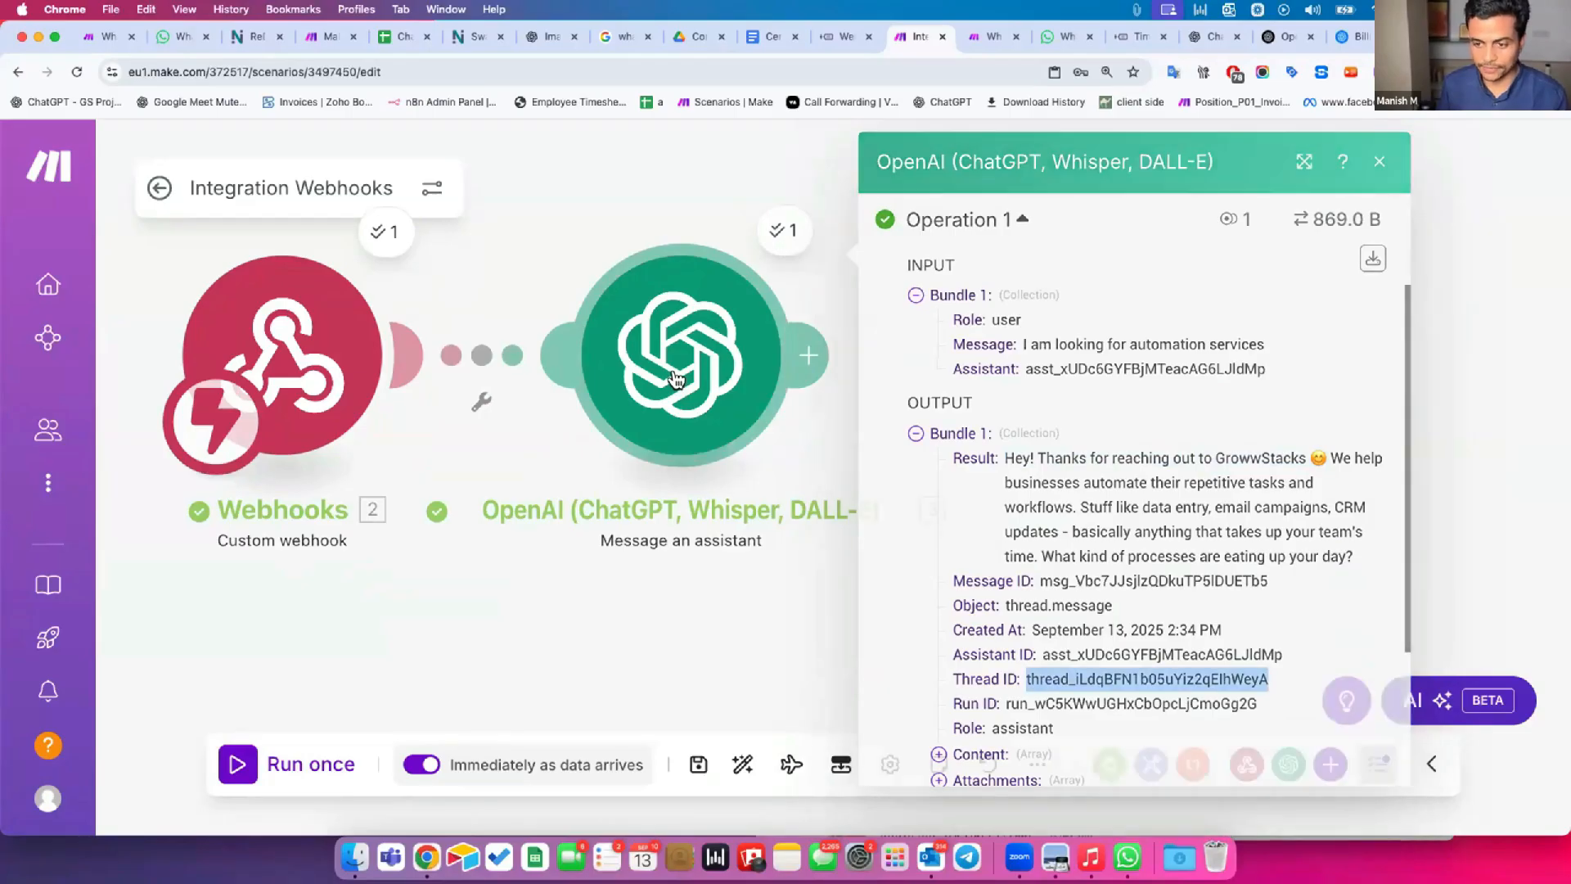
# Paste the copied Thread ID into the OpenAI module's Thread ID field and save the module settings.
pyautogui.click(676, 379)
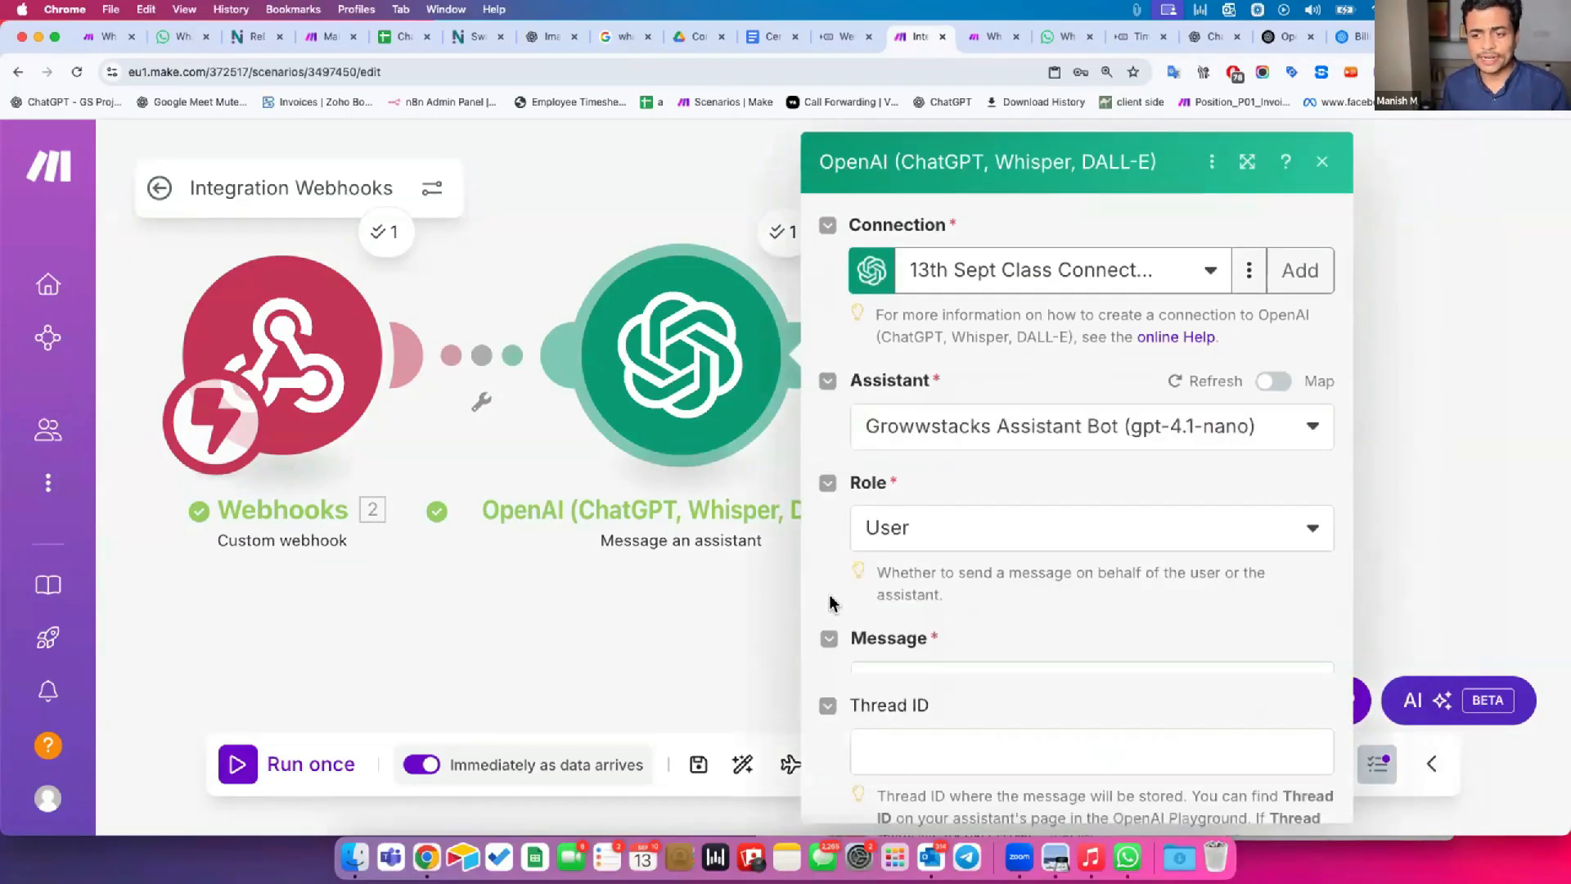
pyautogui.scroll(-10, 829, 609)
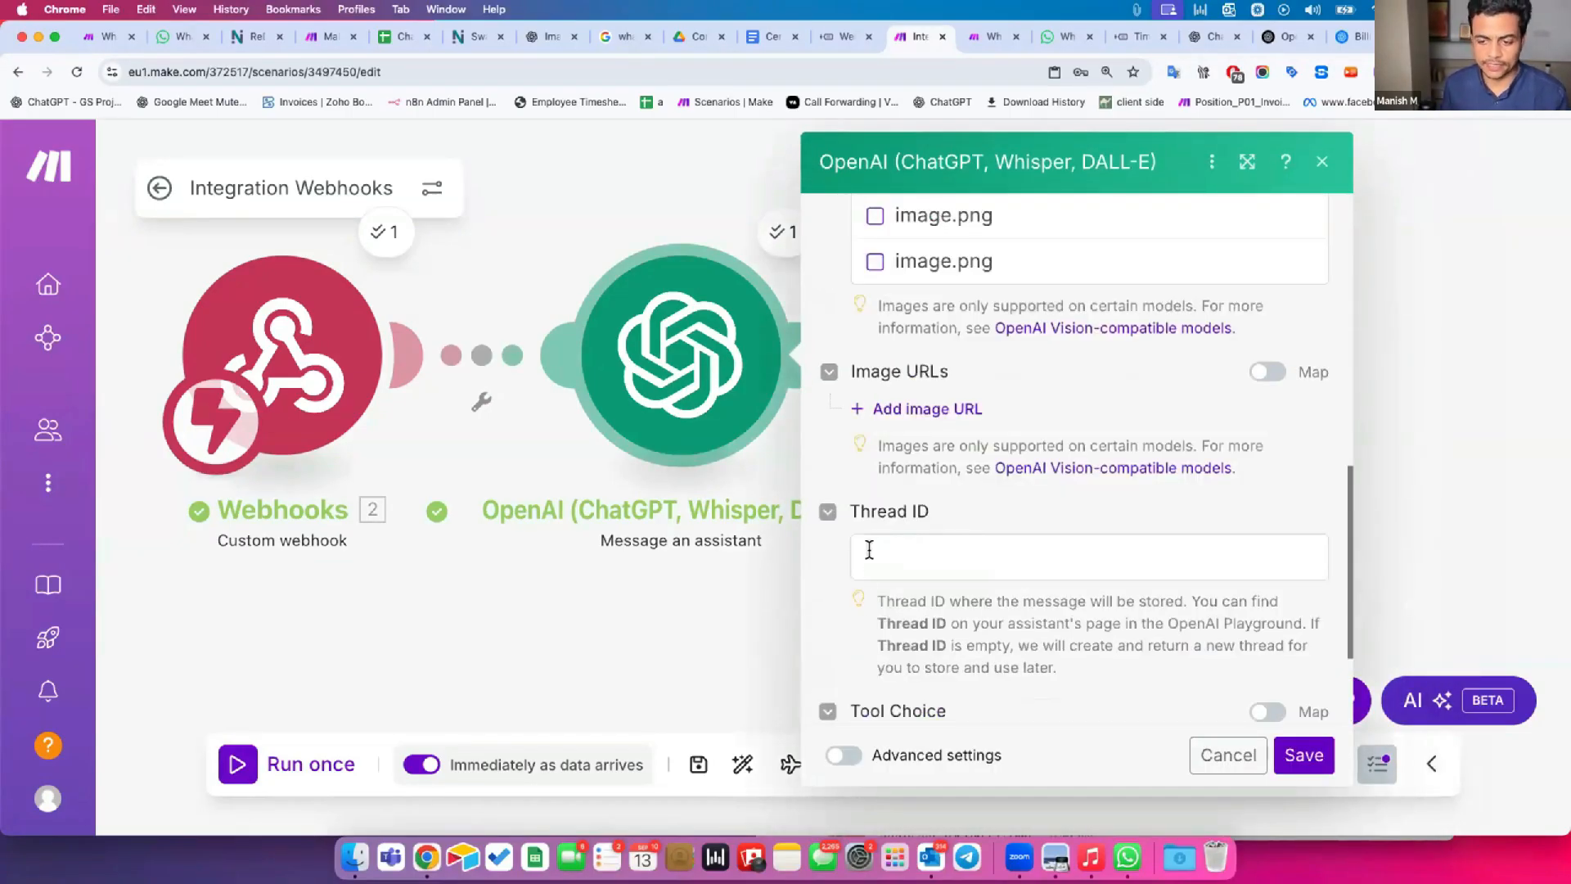
pyautogui.click(869, 550)
pyautogui.write('thread_iLdqBFN1b05uYiz2qEIhWeyA')
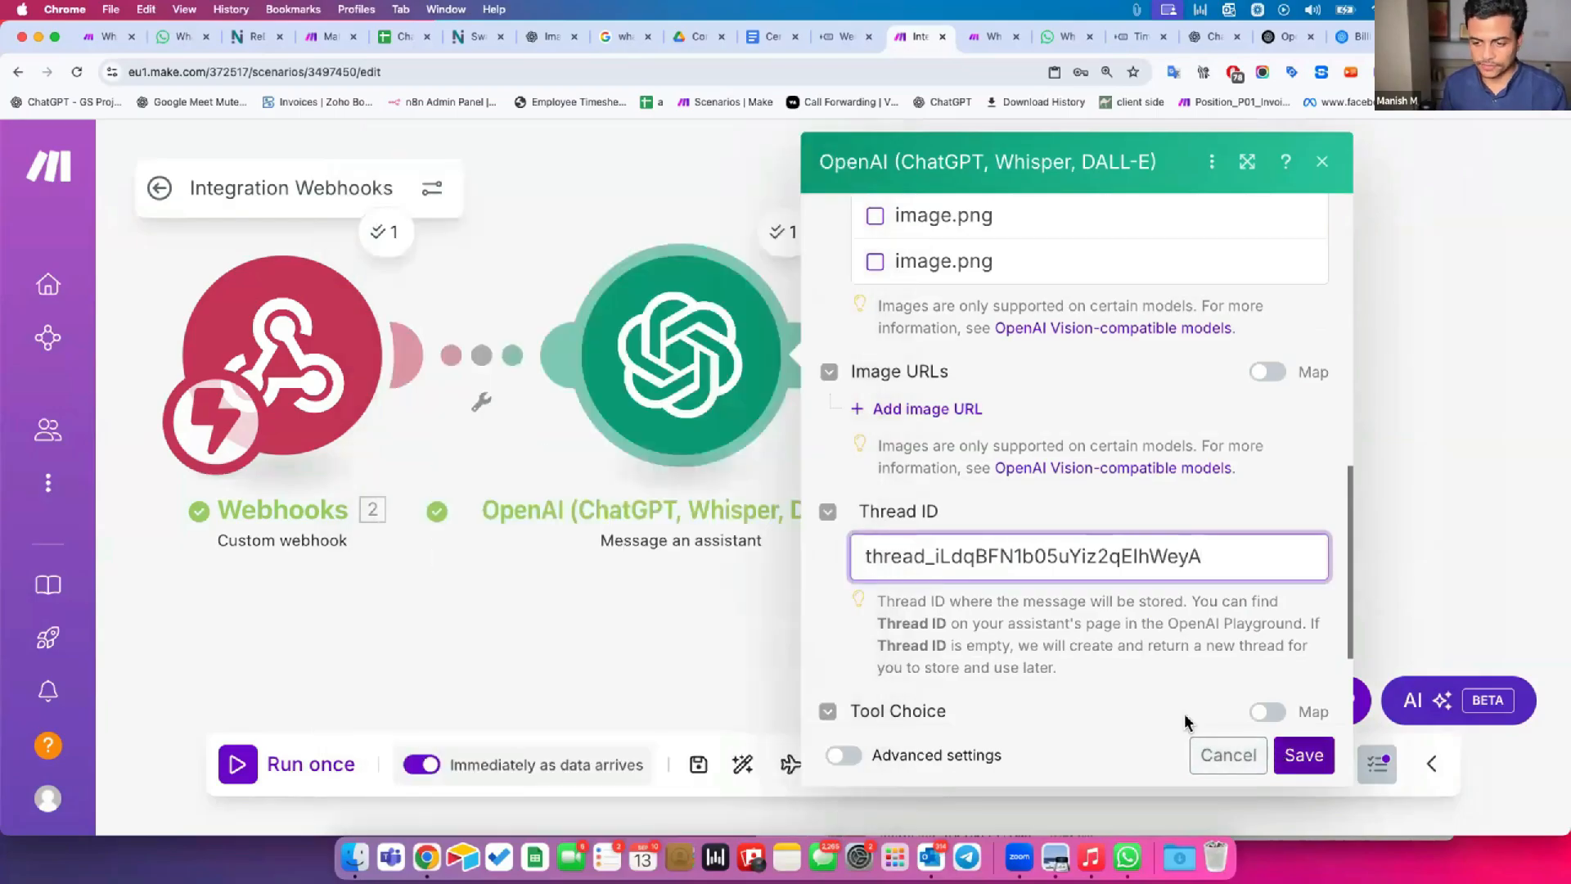
pyautogui.click(1304, 756)
# Re-read the assistant's Result text from the last run, including its closing question about processes, and close the output.
pyautogui.moveTo(767, 517); pyautogui.dragTo(841, 560)
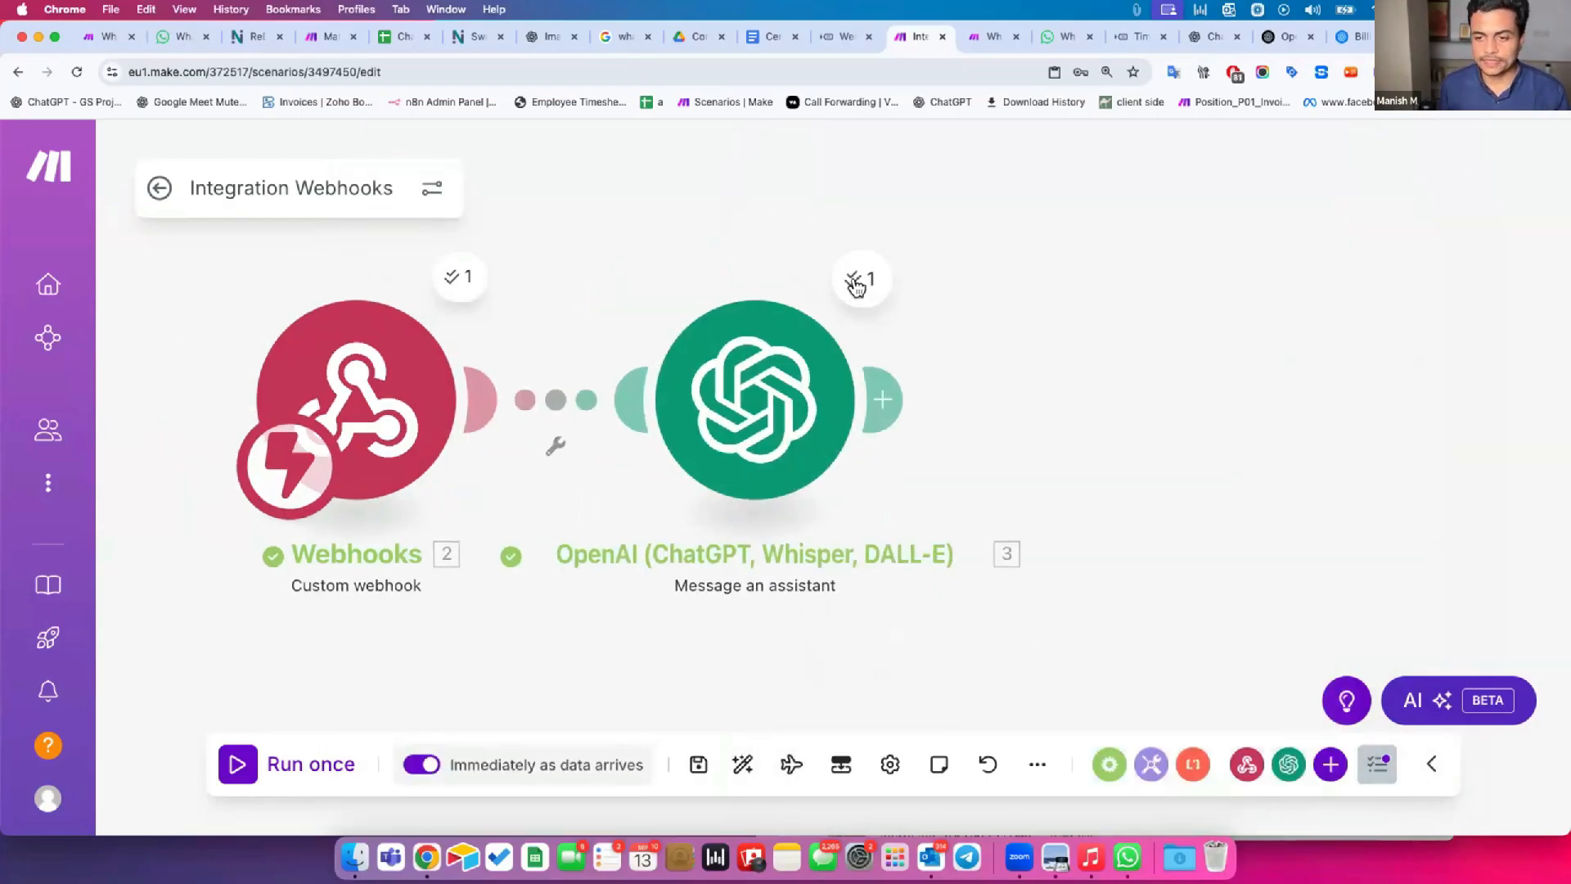
pyautogui.click(856, 287)
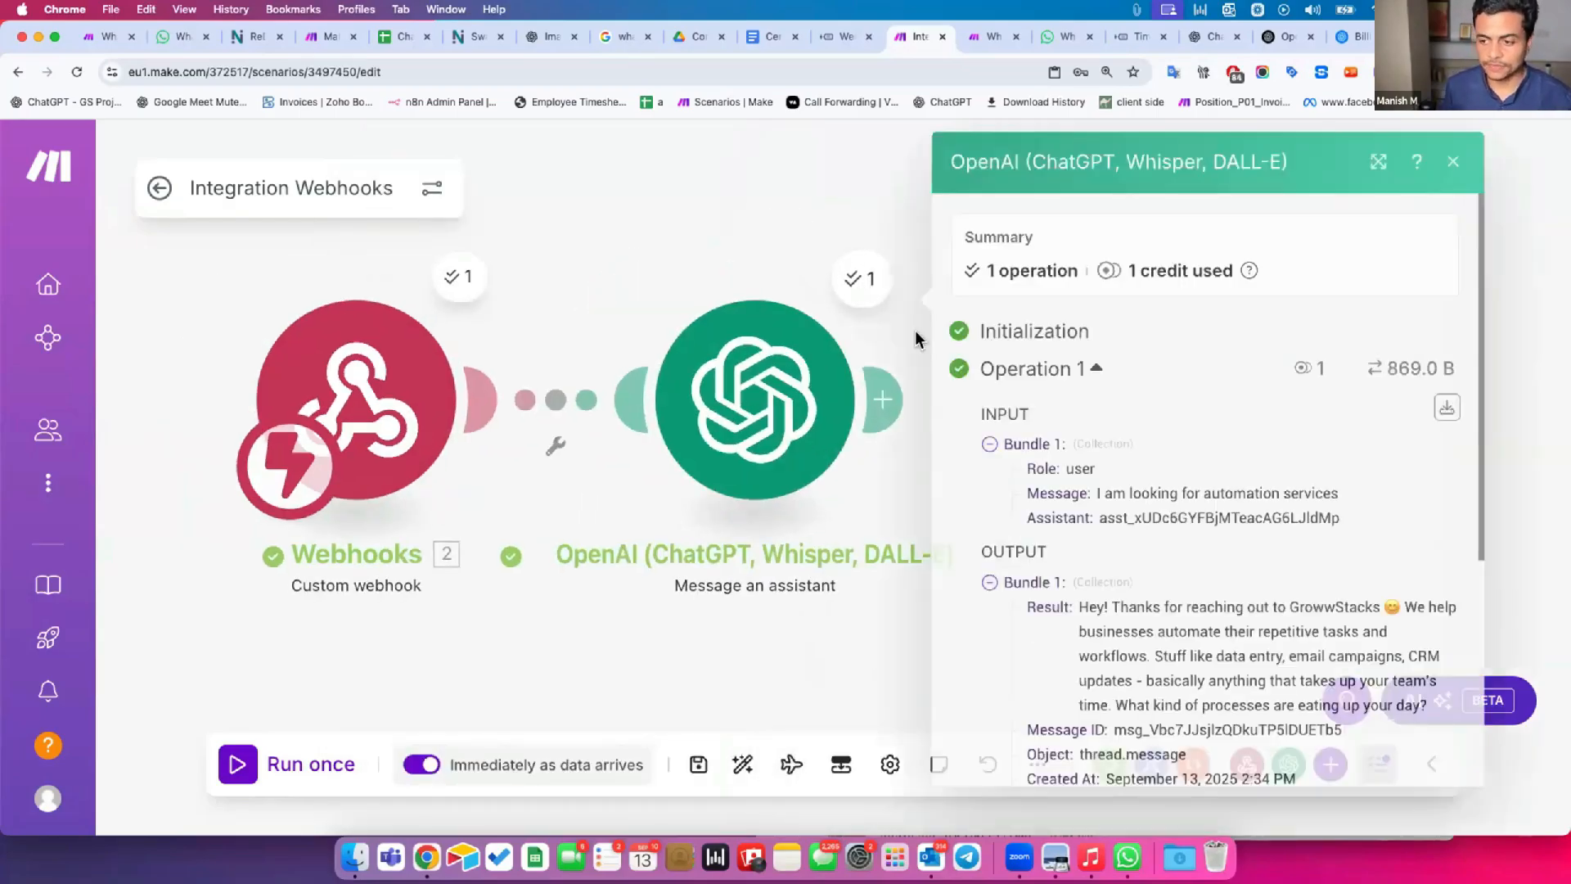
pyautogui.moveTo(1079, 607); pyautogui.dragTo(1434, 708)
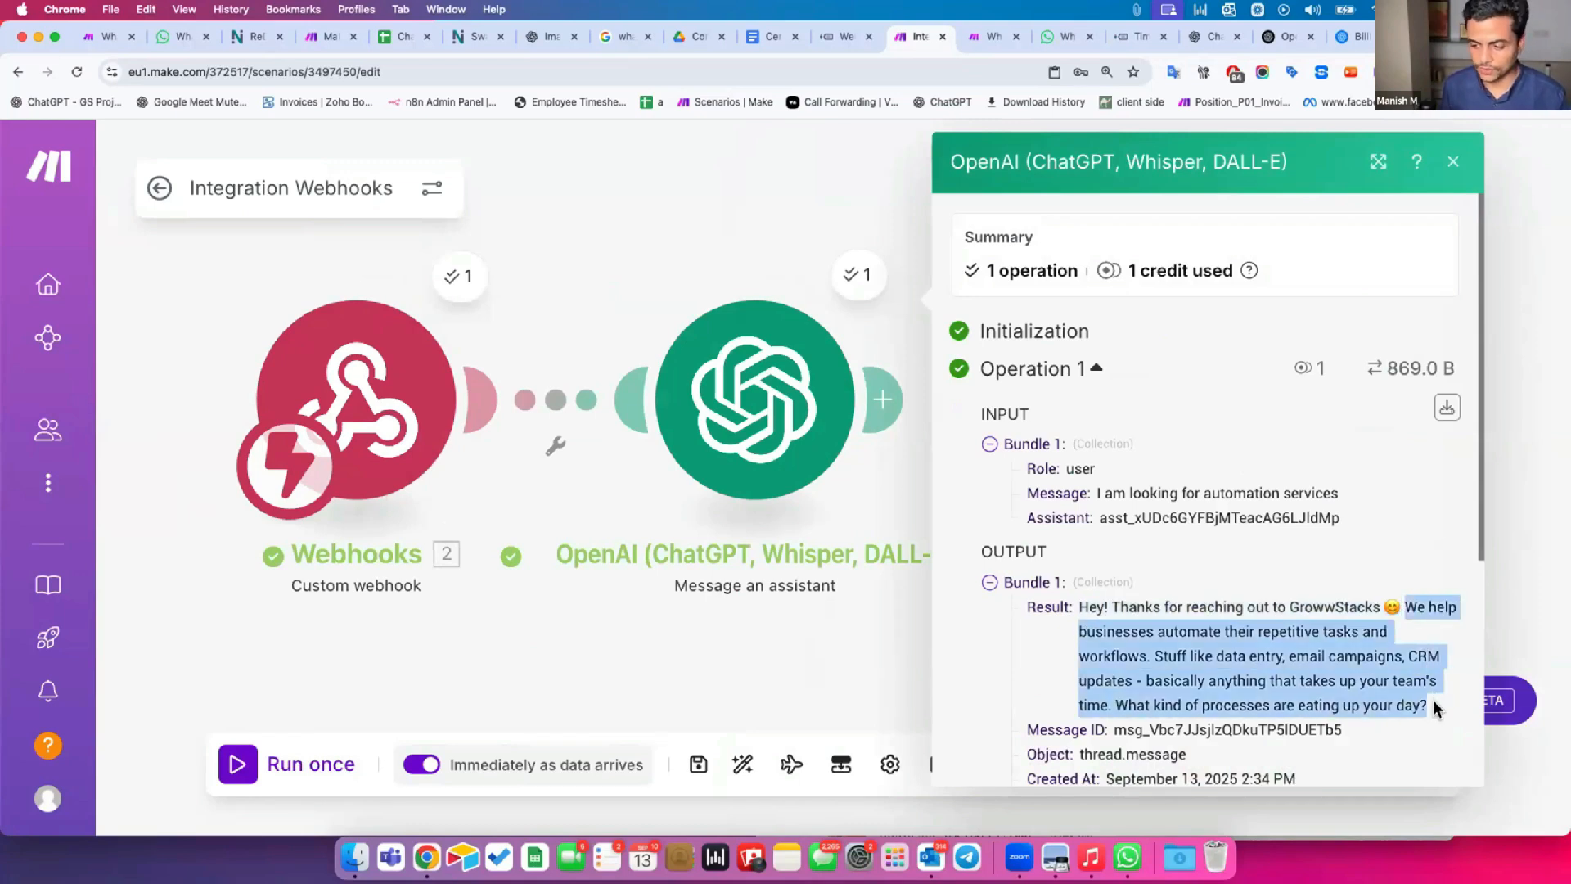
pyautogui.moveTo(1101, 704); pyautogui.dragTo(1421, 705)
pyautogui.click(754, 618)
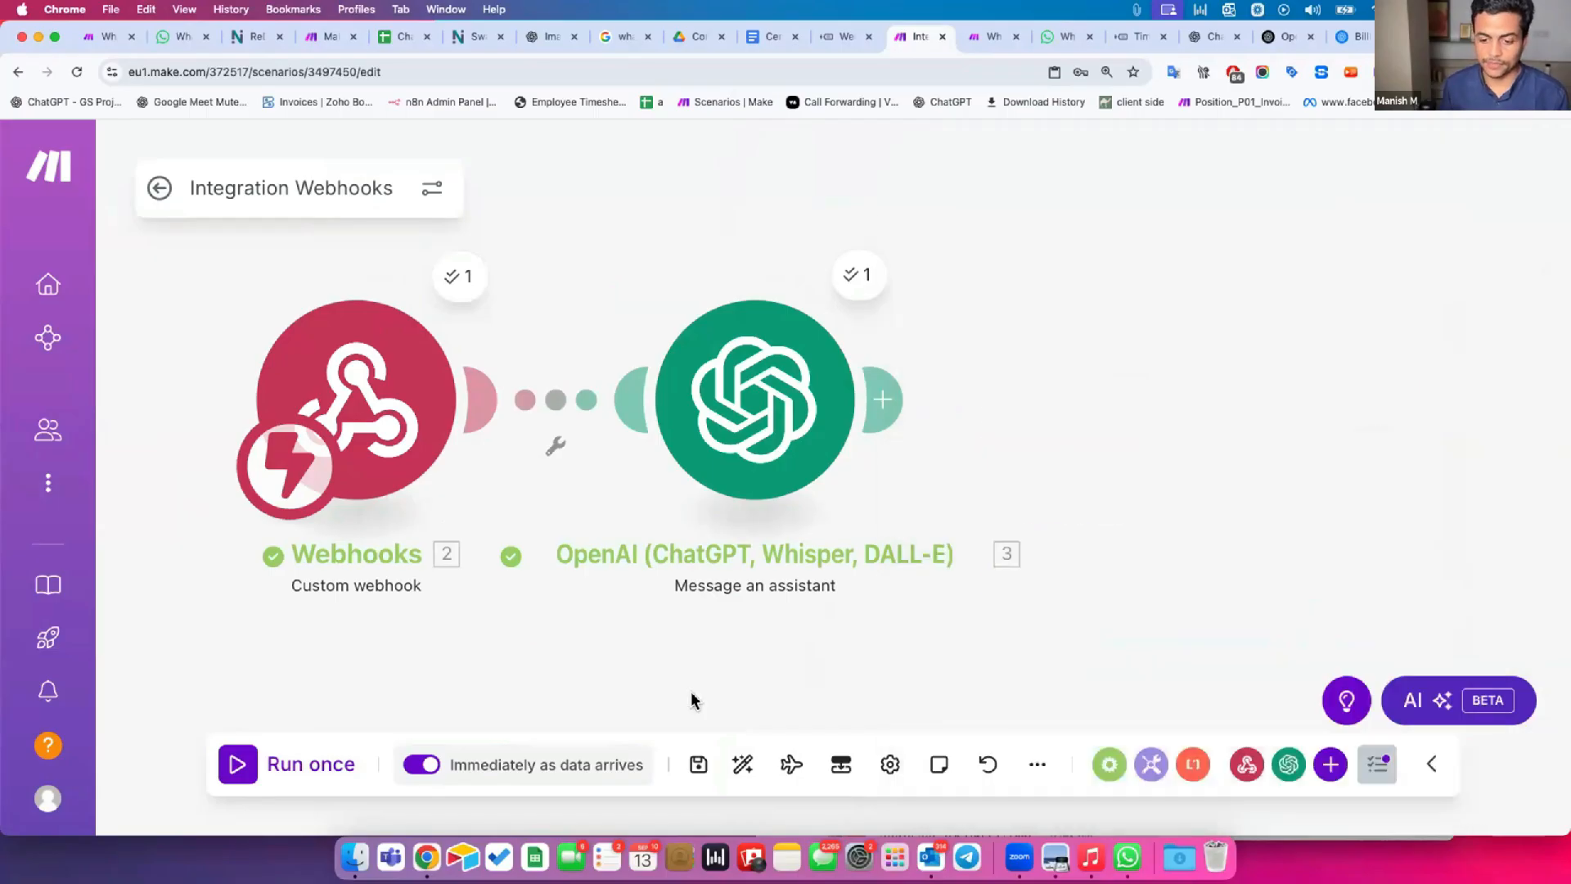
# Save the scenario, leave its editor, and send "i want to automate our lead generation process" in the WhatsApp chat.
pyautogui.click(698, 764)
pyautogui.click(159, 188)
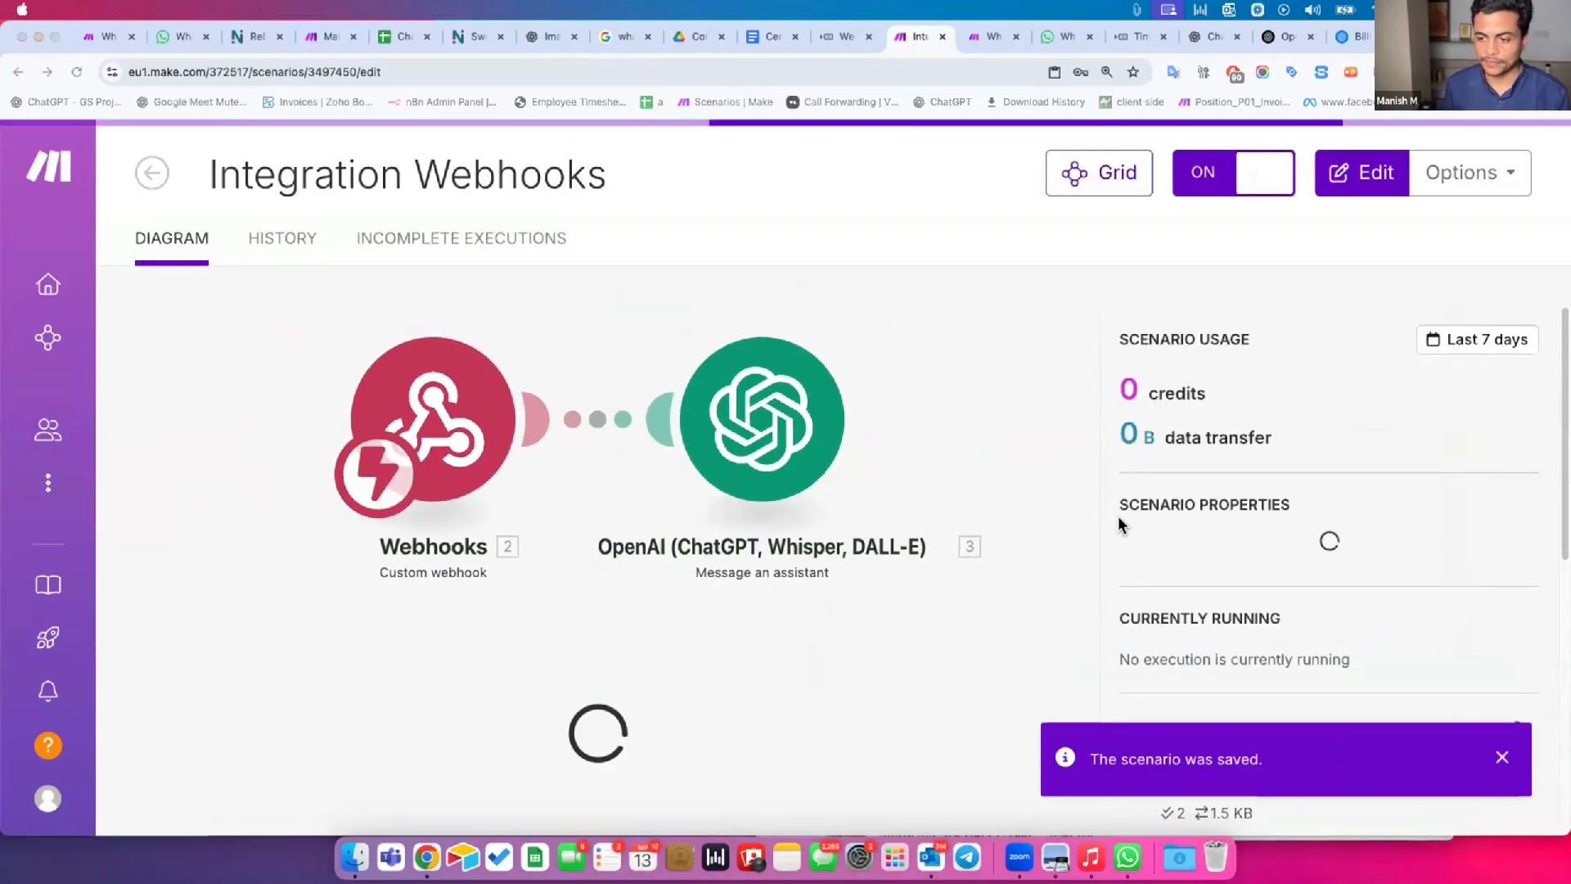
pyautogui.press('super+grave')
pyautogui.write('i am')
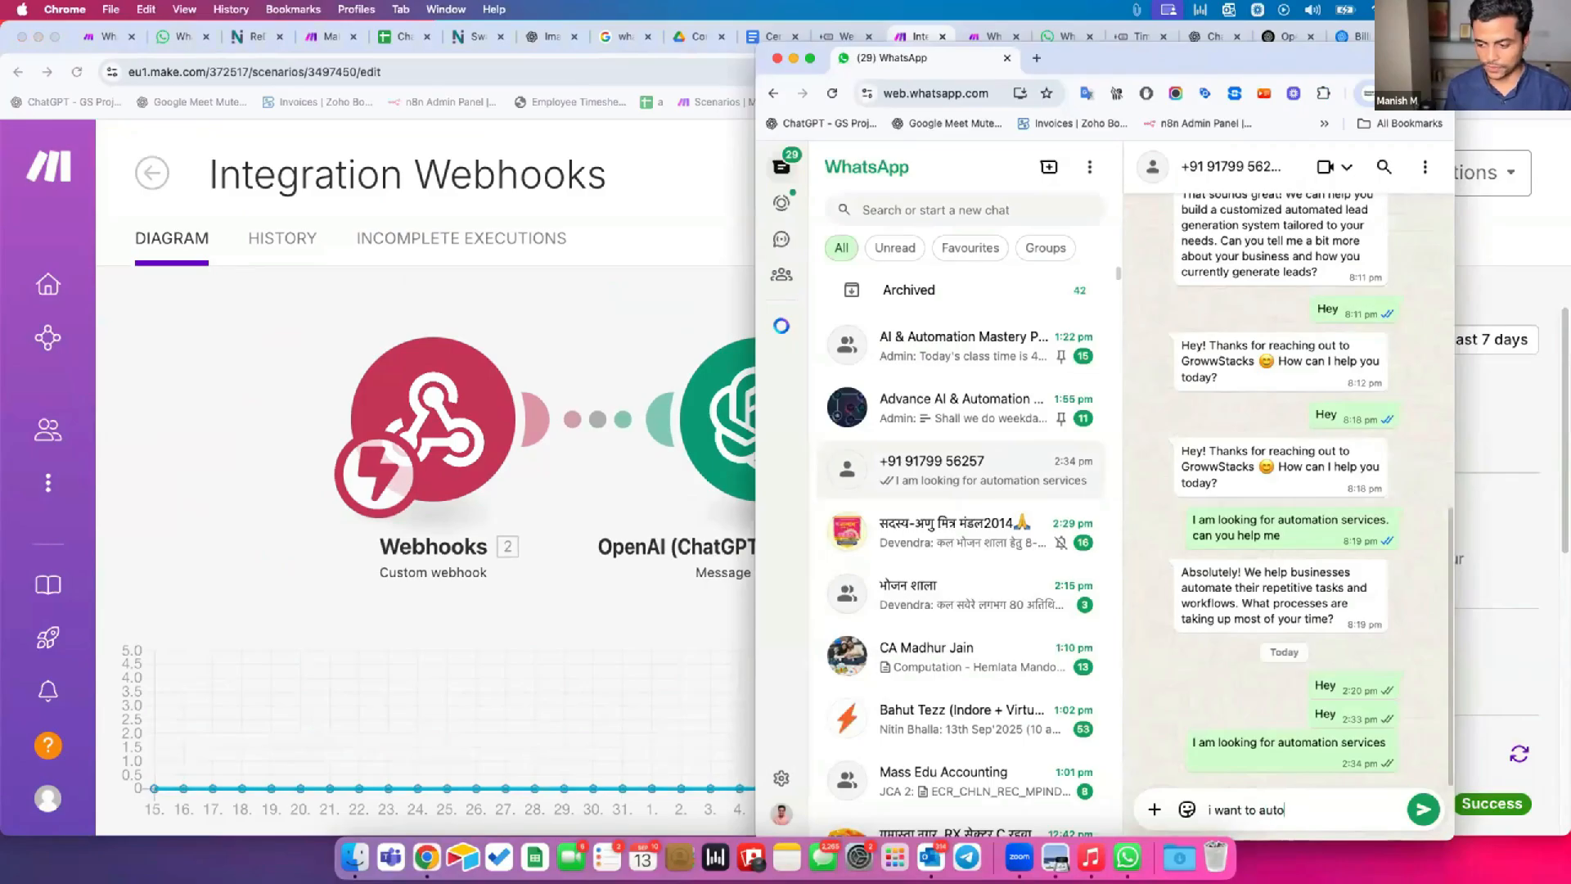
pyautogui.press('BackSpace')
pyautogui.press('BackSpace')
pyautogui.press('BackSpace')
pyautogui.write('e our lead generation process')
pyautogui.press('Return')
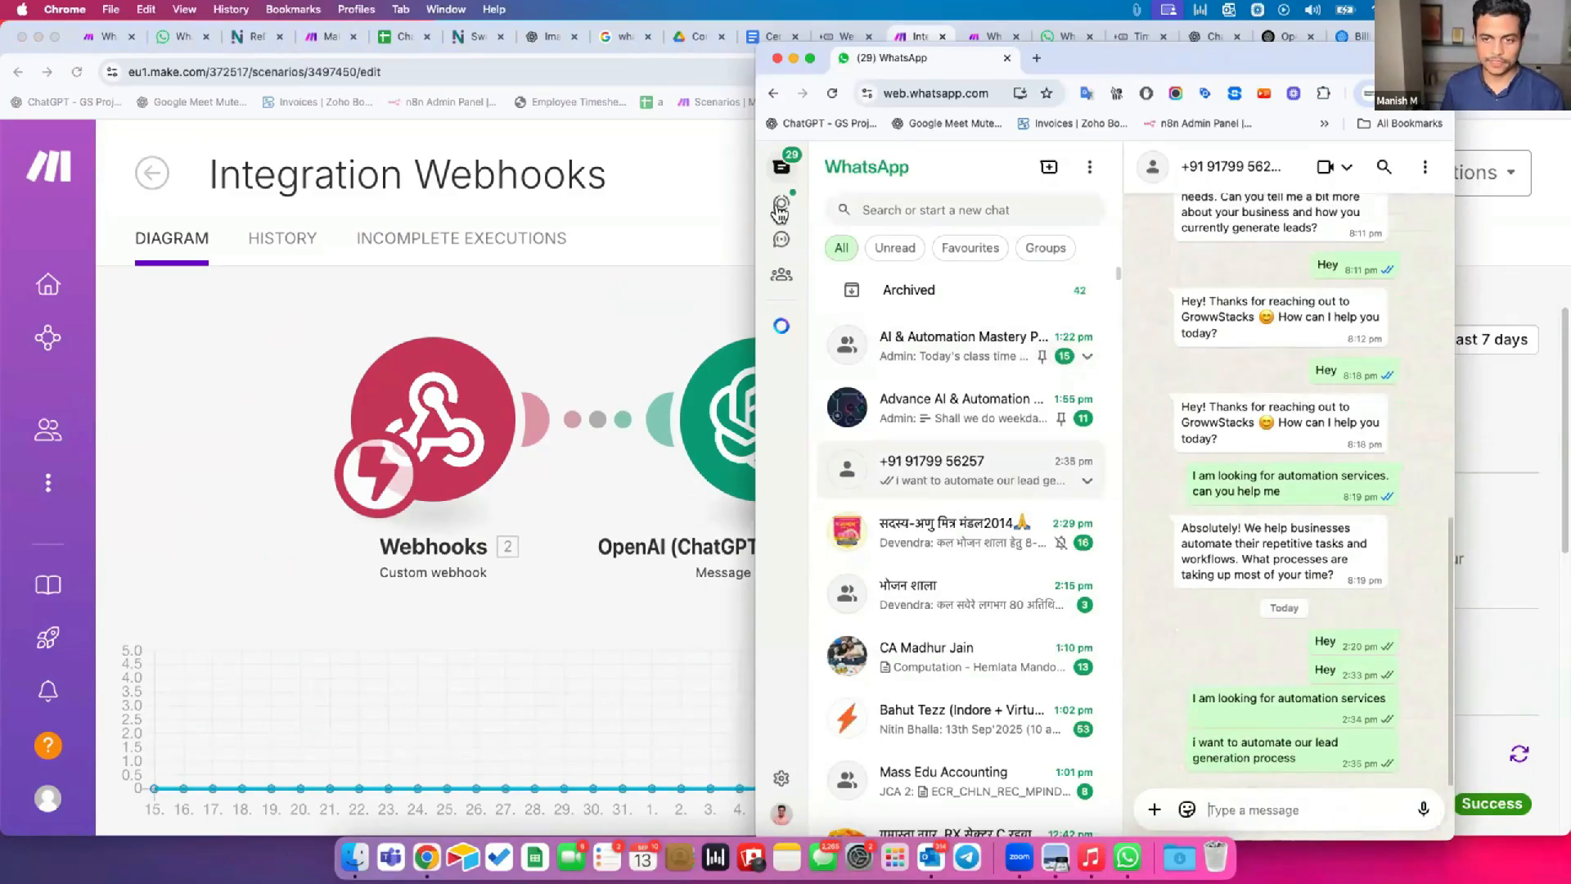
# Examine the OpenAI module's output for the lead generation message, reading its Result and Thread ID, and return to the scenario editor.
pyautogui.click(671, 152)
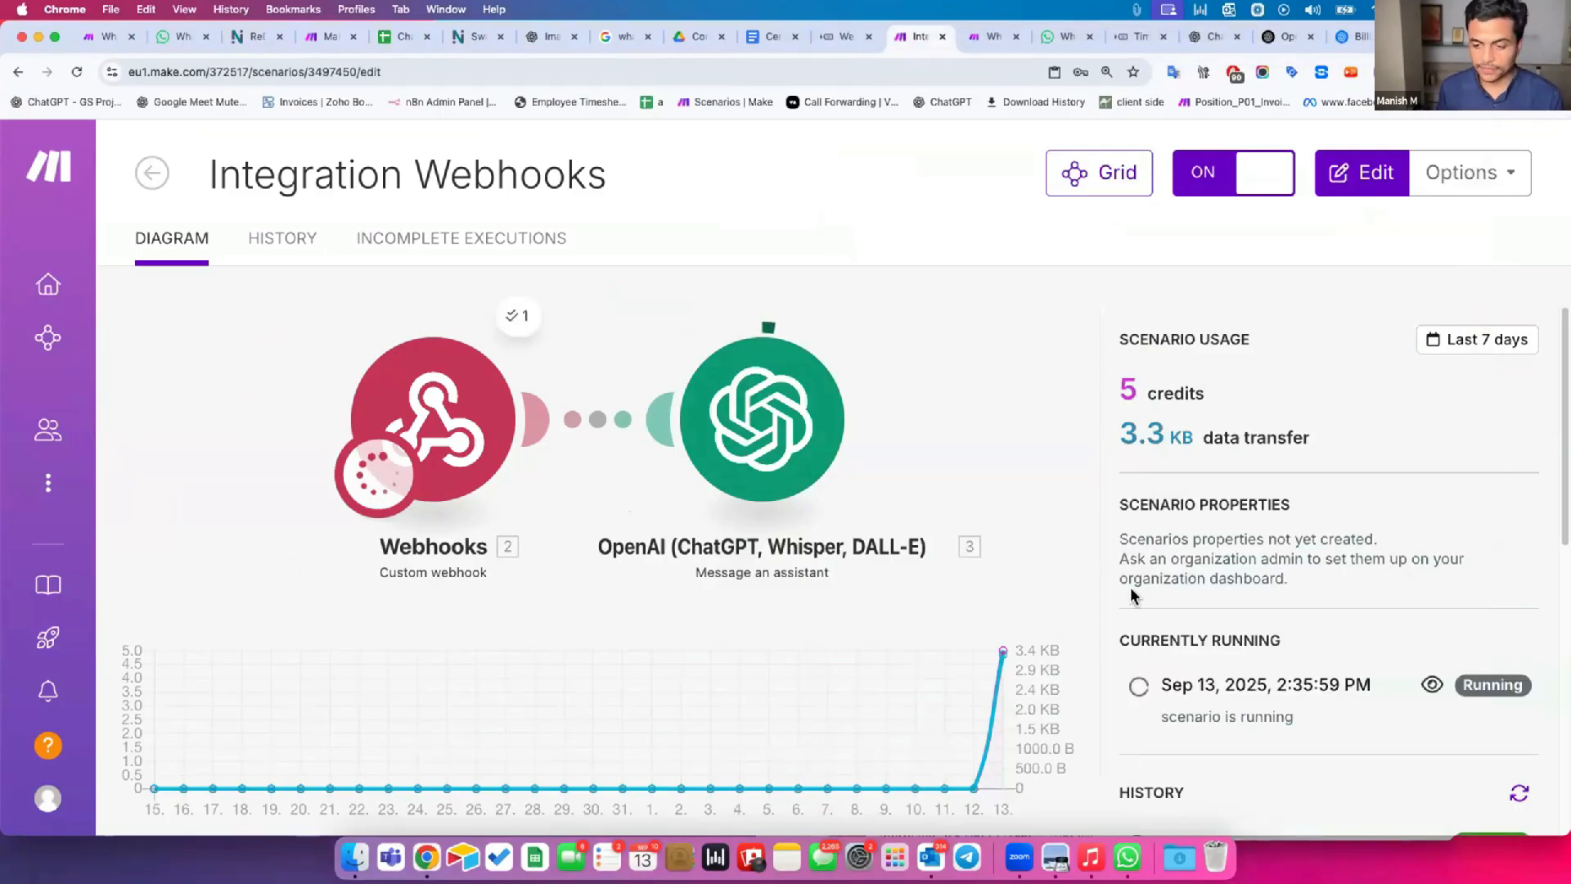
pyautogui.press('super+grave')
pyautogui.moveTo(1198, 697); pyautogui.dragTo(1319, 711)
pyautogui.press('super+grave')
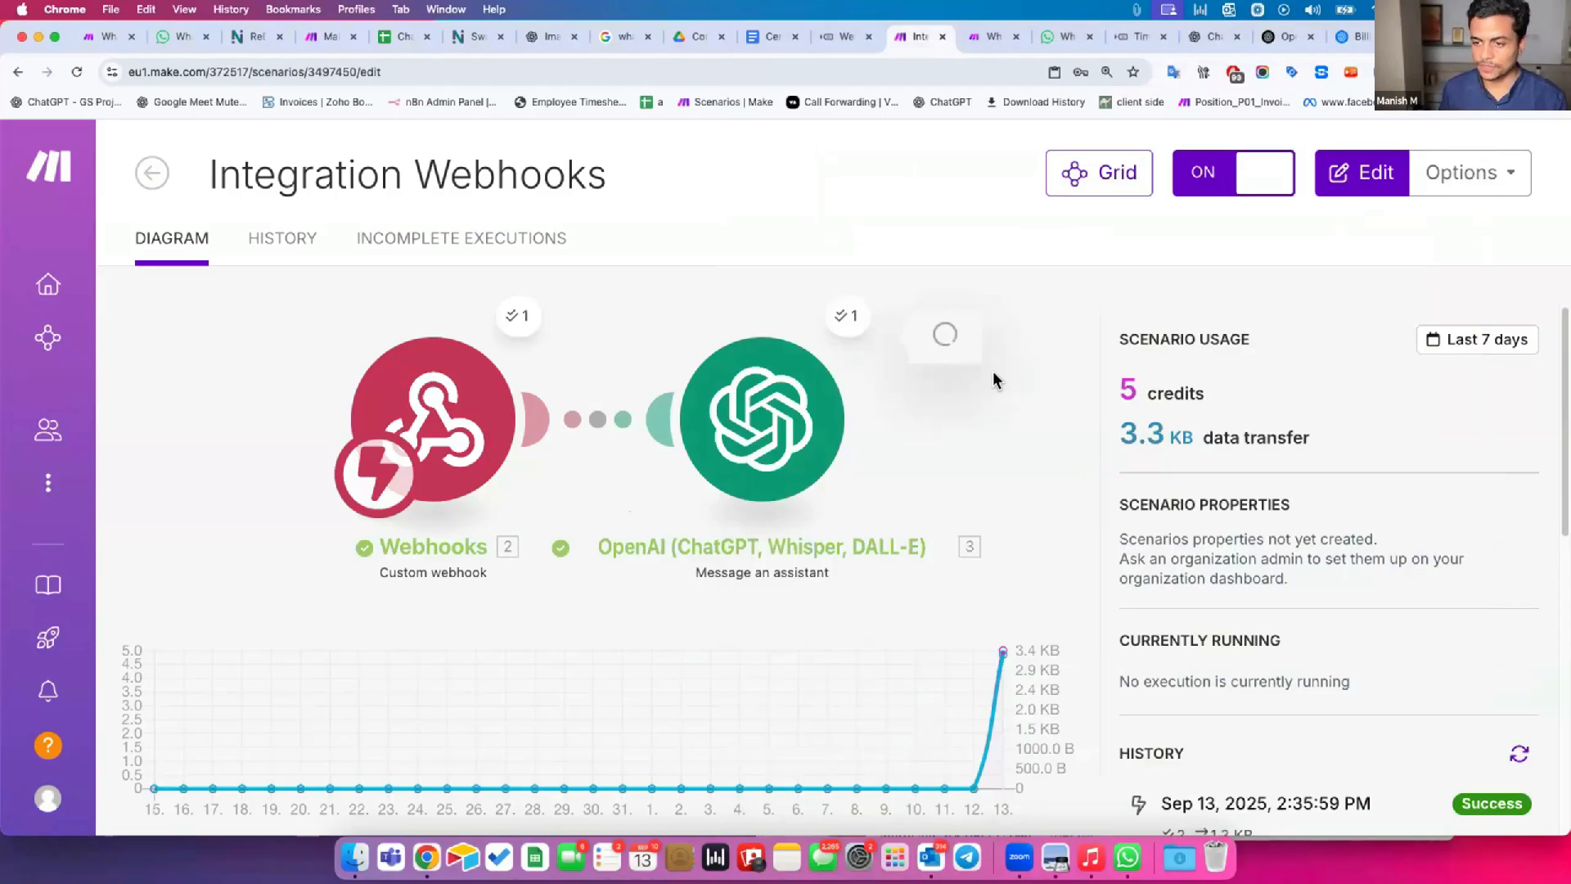
pyautogui.moveTo(1055, 482); pyautogui.dragTo(1211, 483)
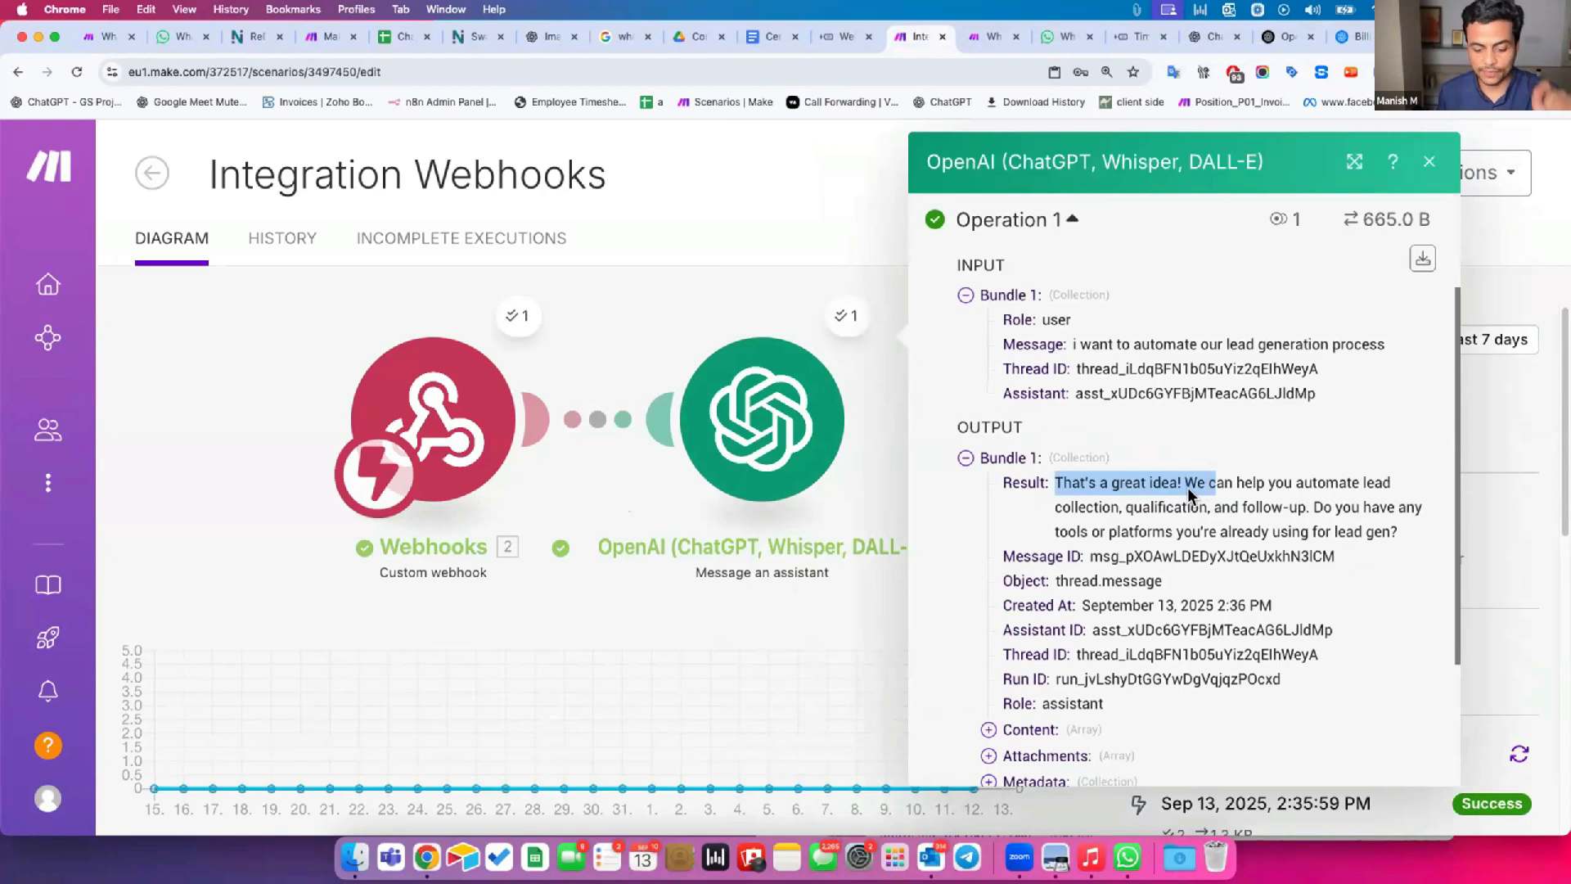
pyautogui.moveTo(1197, 483); pyautogui.dragTo(1066, 486)
pyautogui.click(625, 489)
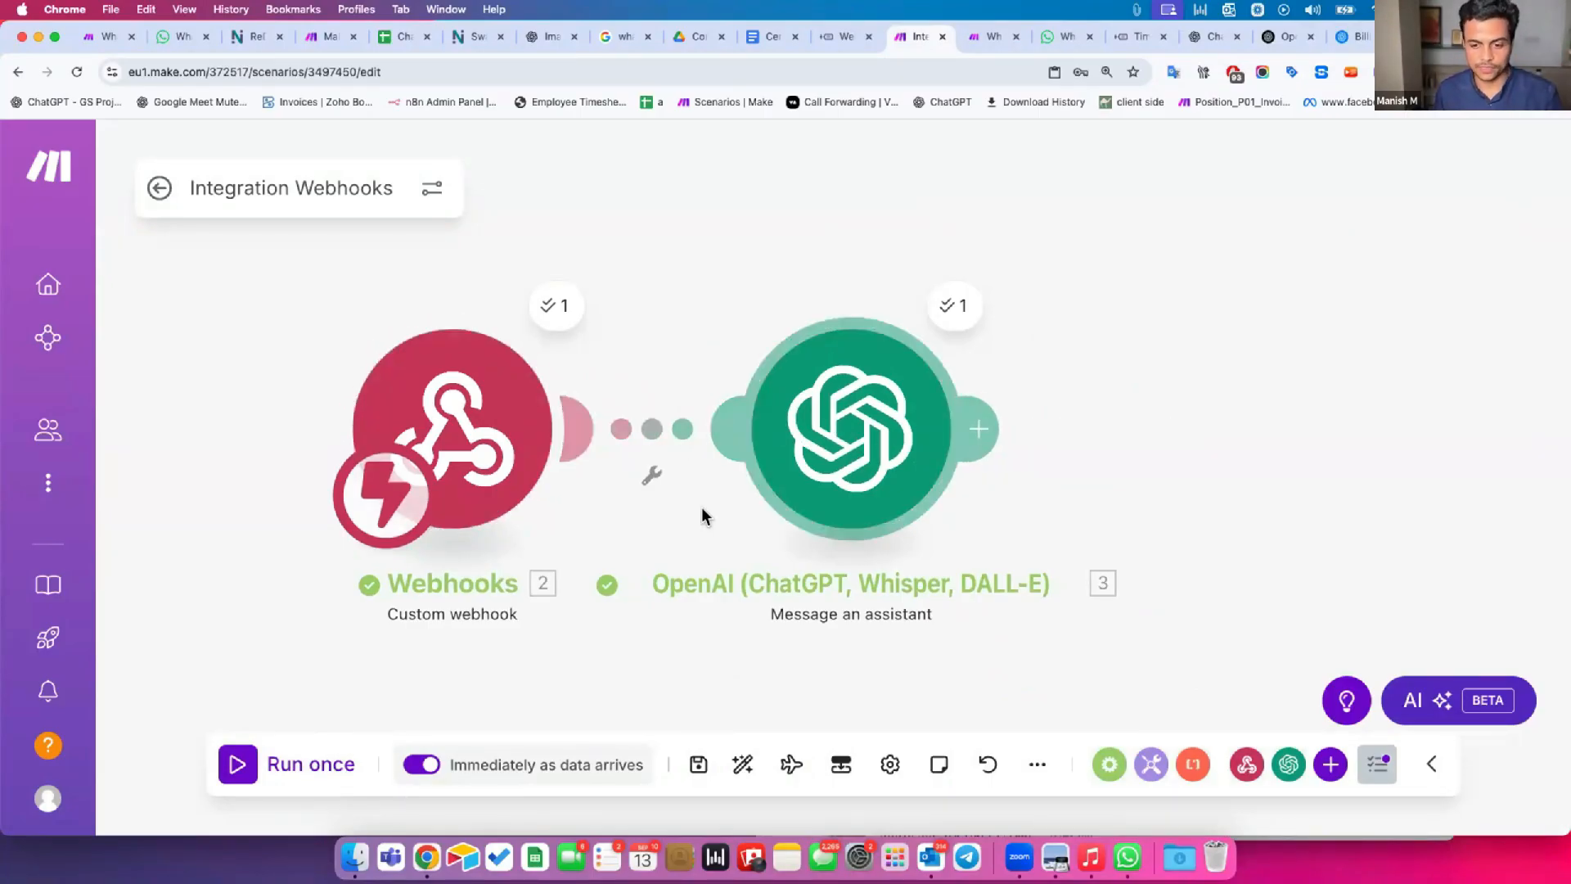
# Examine the Webhooks module's last output, expanding the chat, whatsapp_account and message collections, including the sender and recipient details.
pyautogui.moveTo(704, 532); pyautogui.dragTo(667, 518)
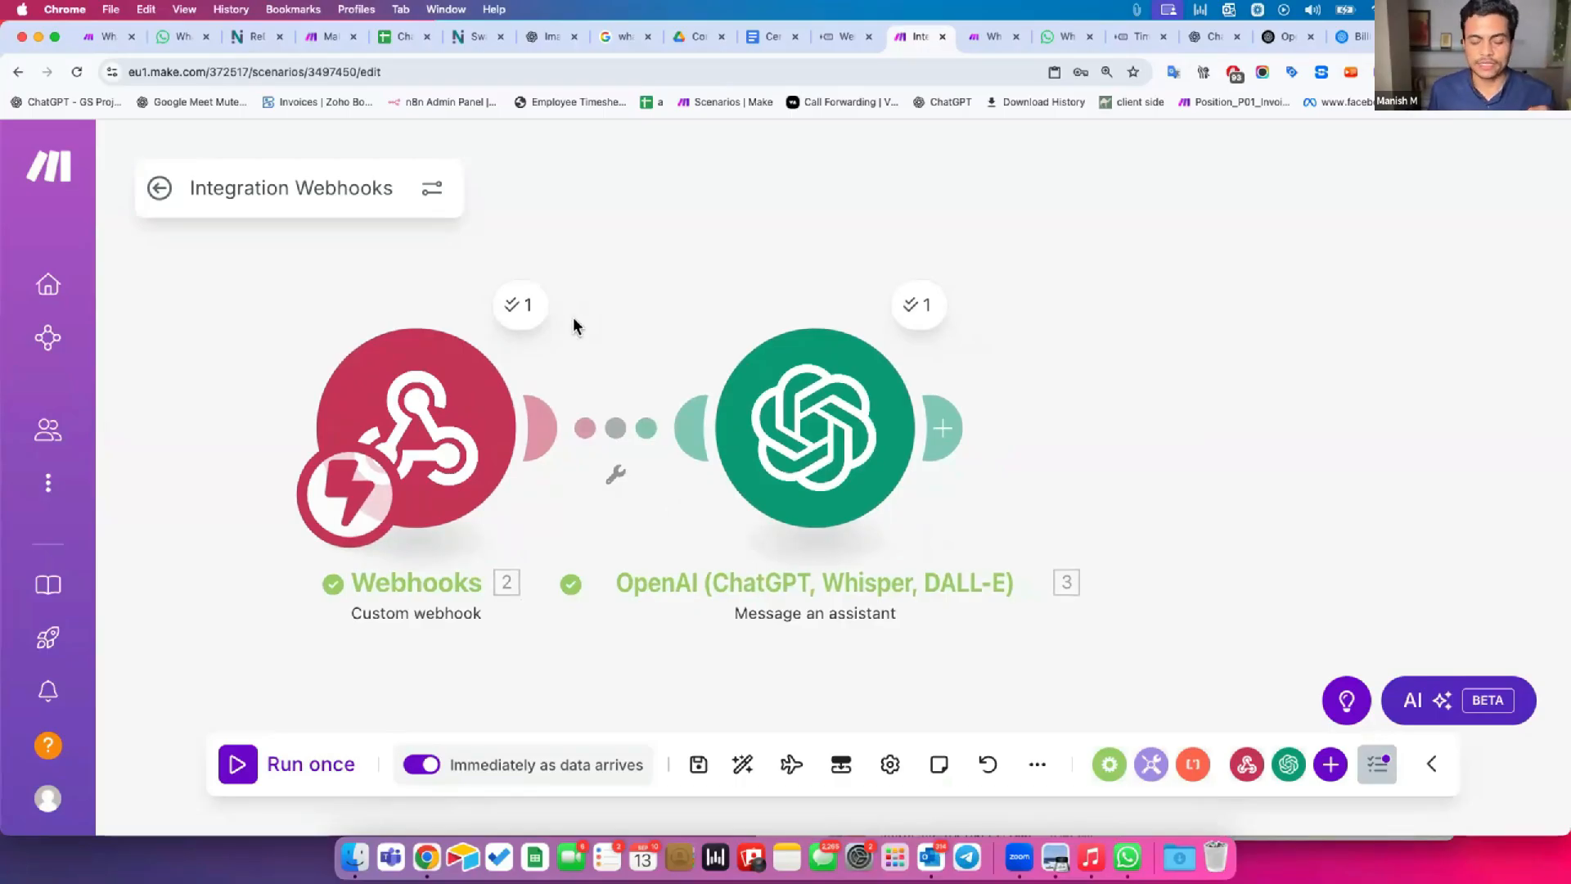
pyautogui.click(520, 310)
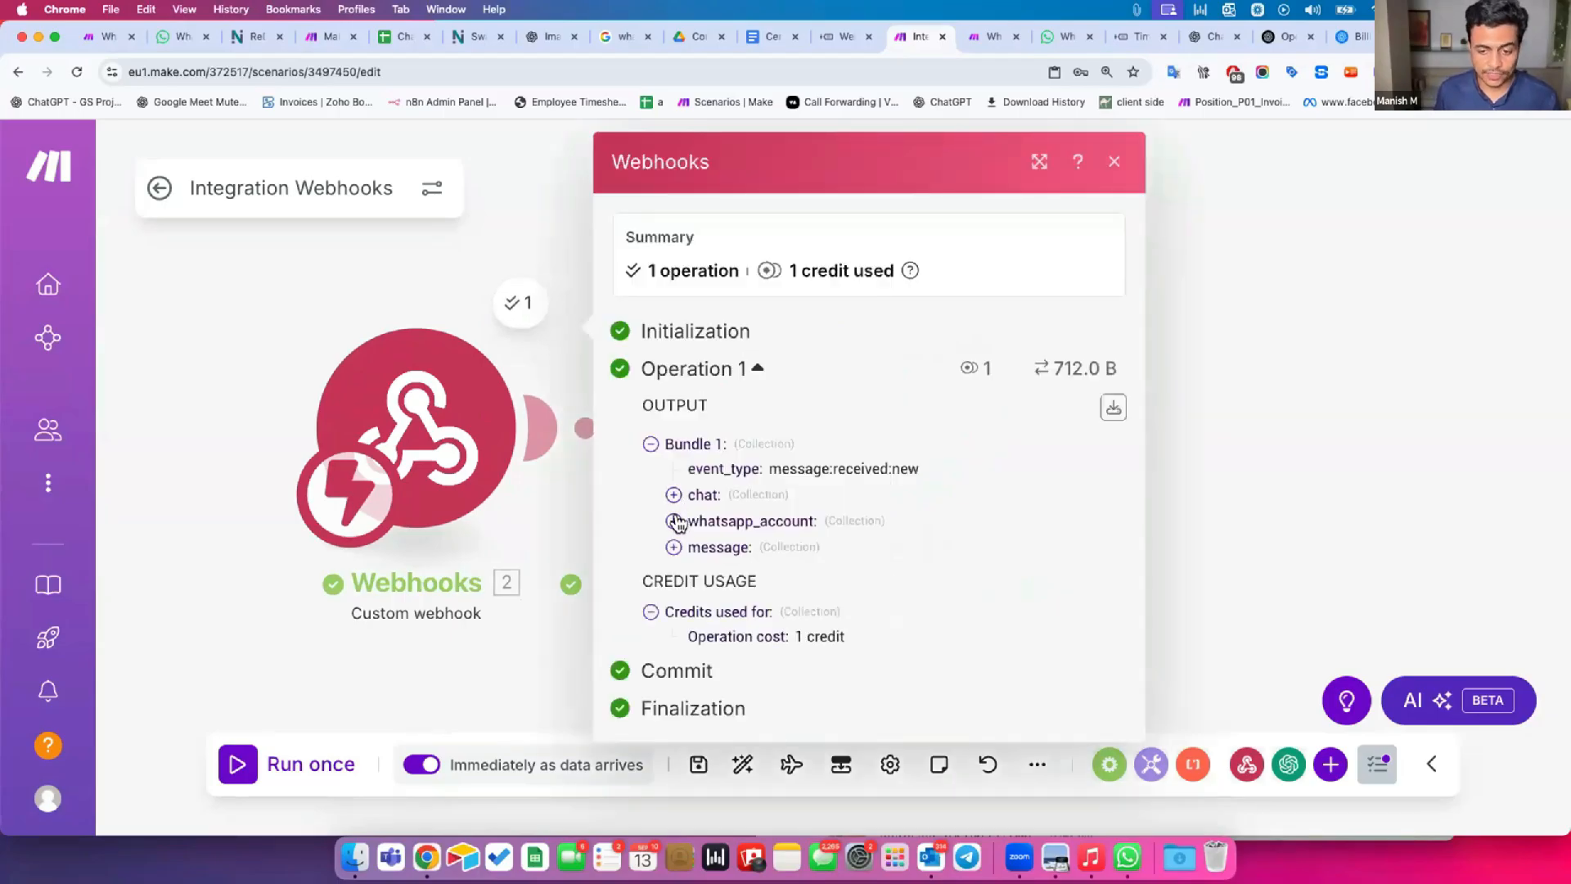
pyautogui.click(673, 495)
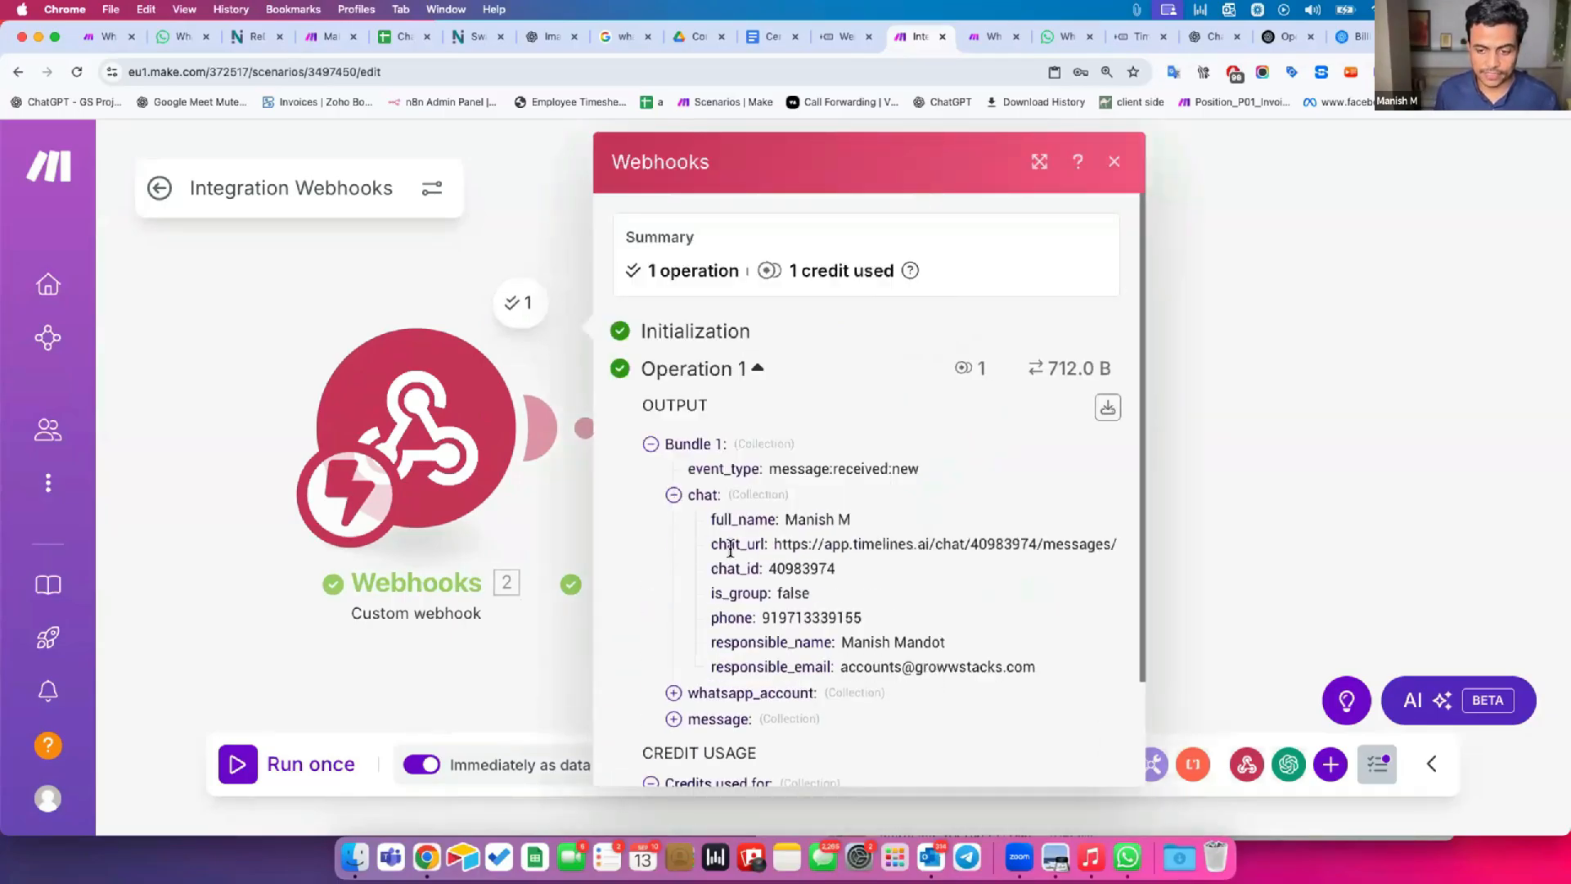
pyautogui.scroll(-1, 731, 550)
pyautogui.moveTo(727, 587); pyautogui.dragTo(843, 574)
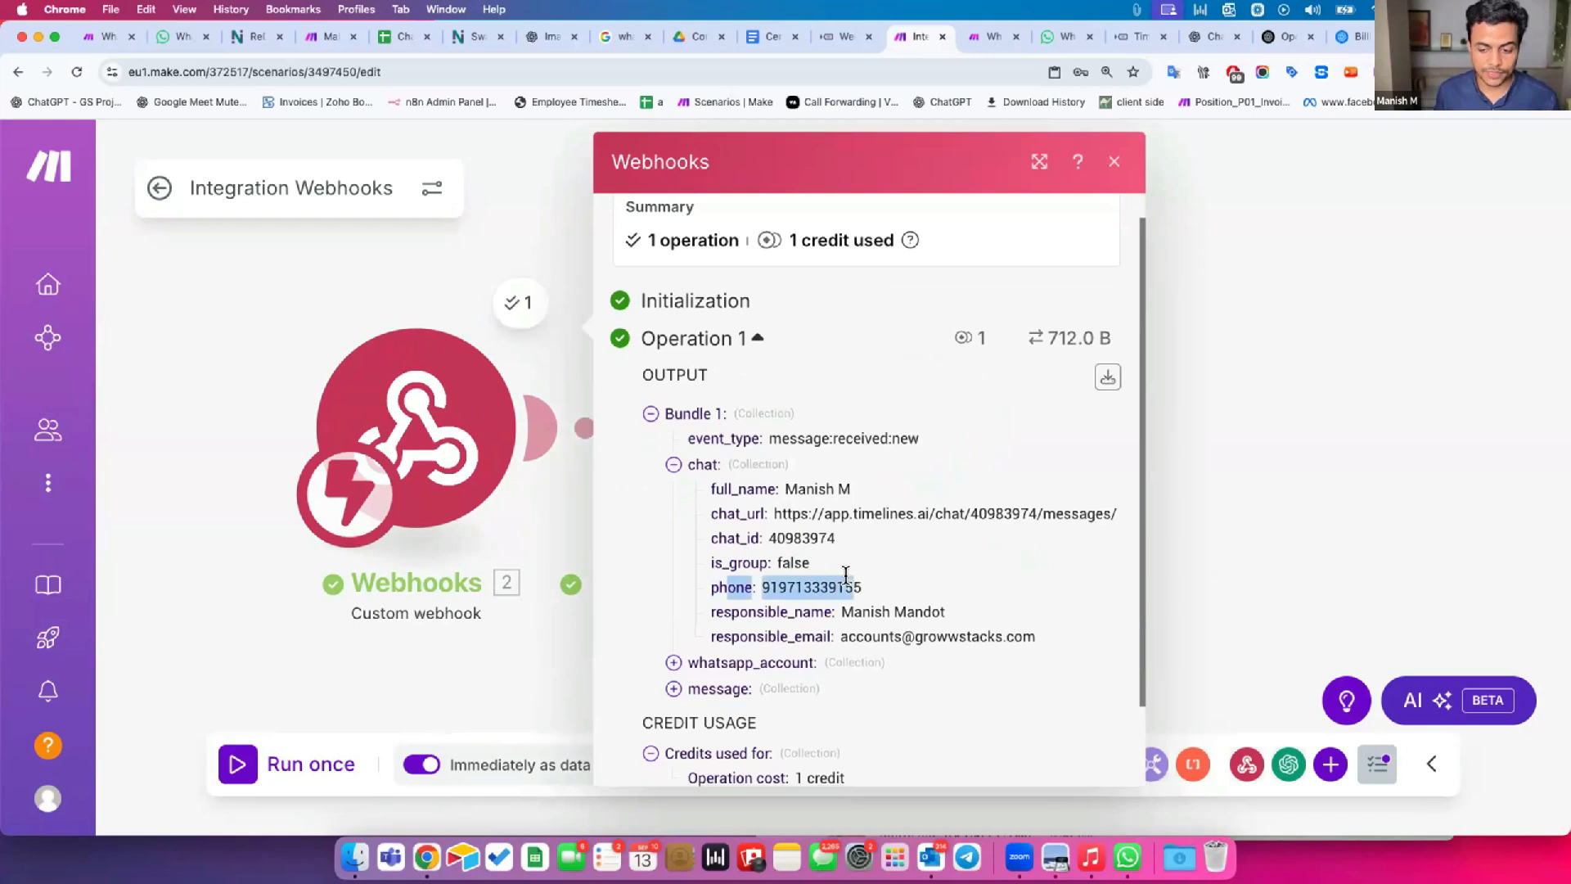
pyautogui.click(673, 662)
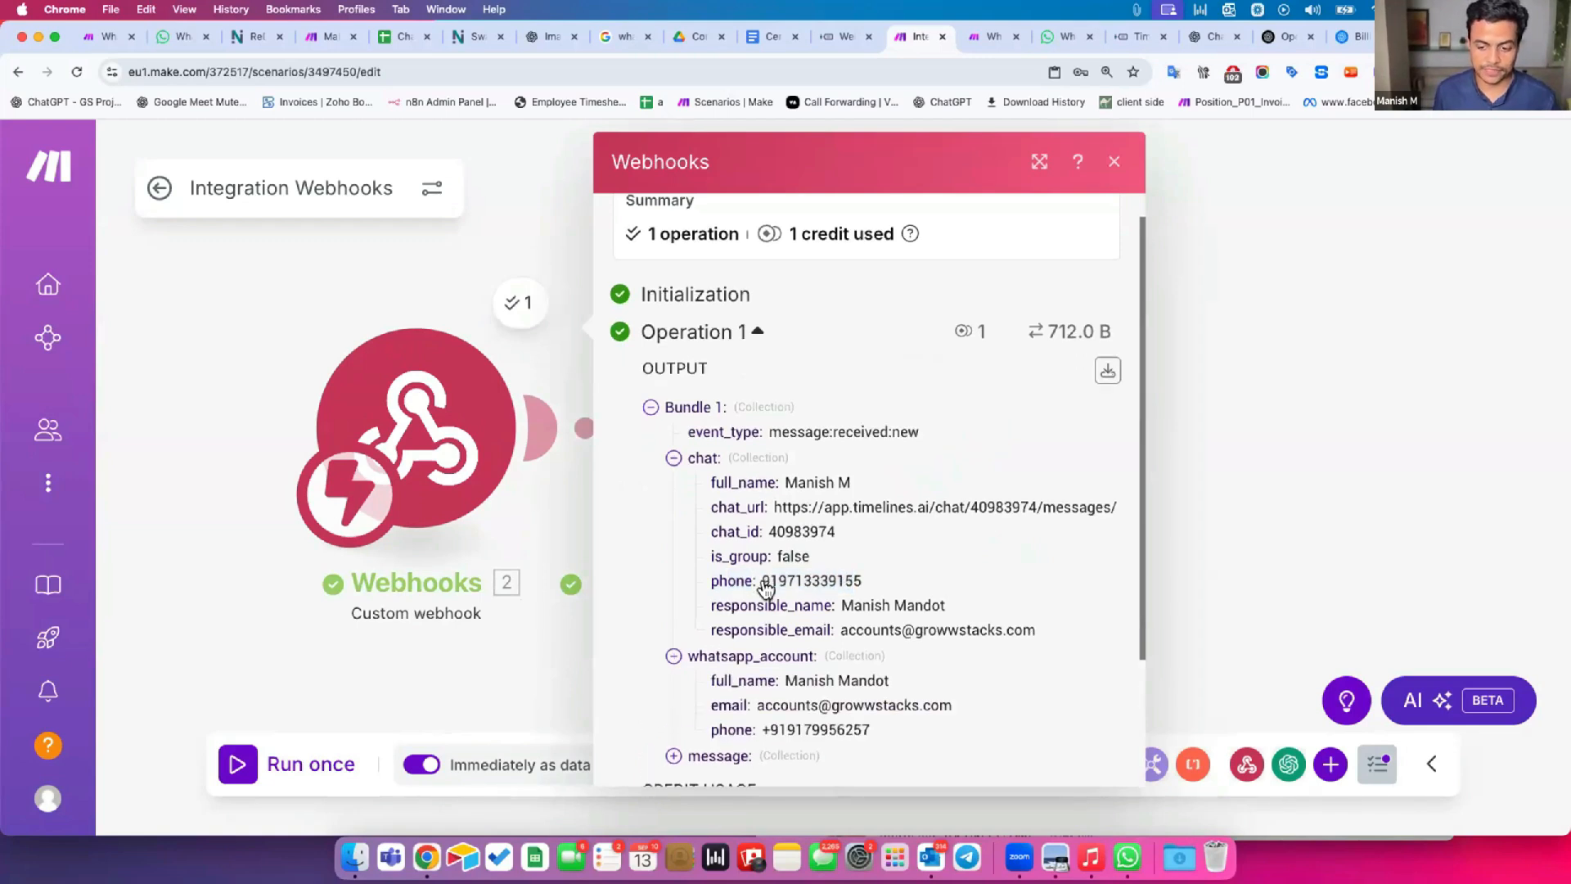
pyautogui.scroll(-4, 725, 558)
pyautogui.moveTo(725, 559); pyautogui.dragTo(872, 569)
pyautogui.click(673, 591)
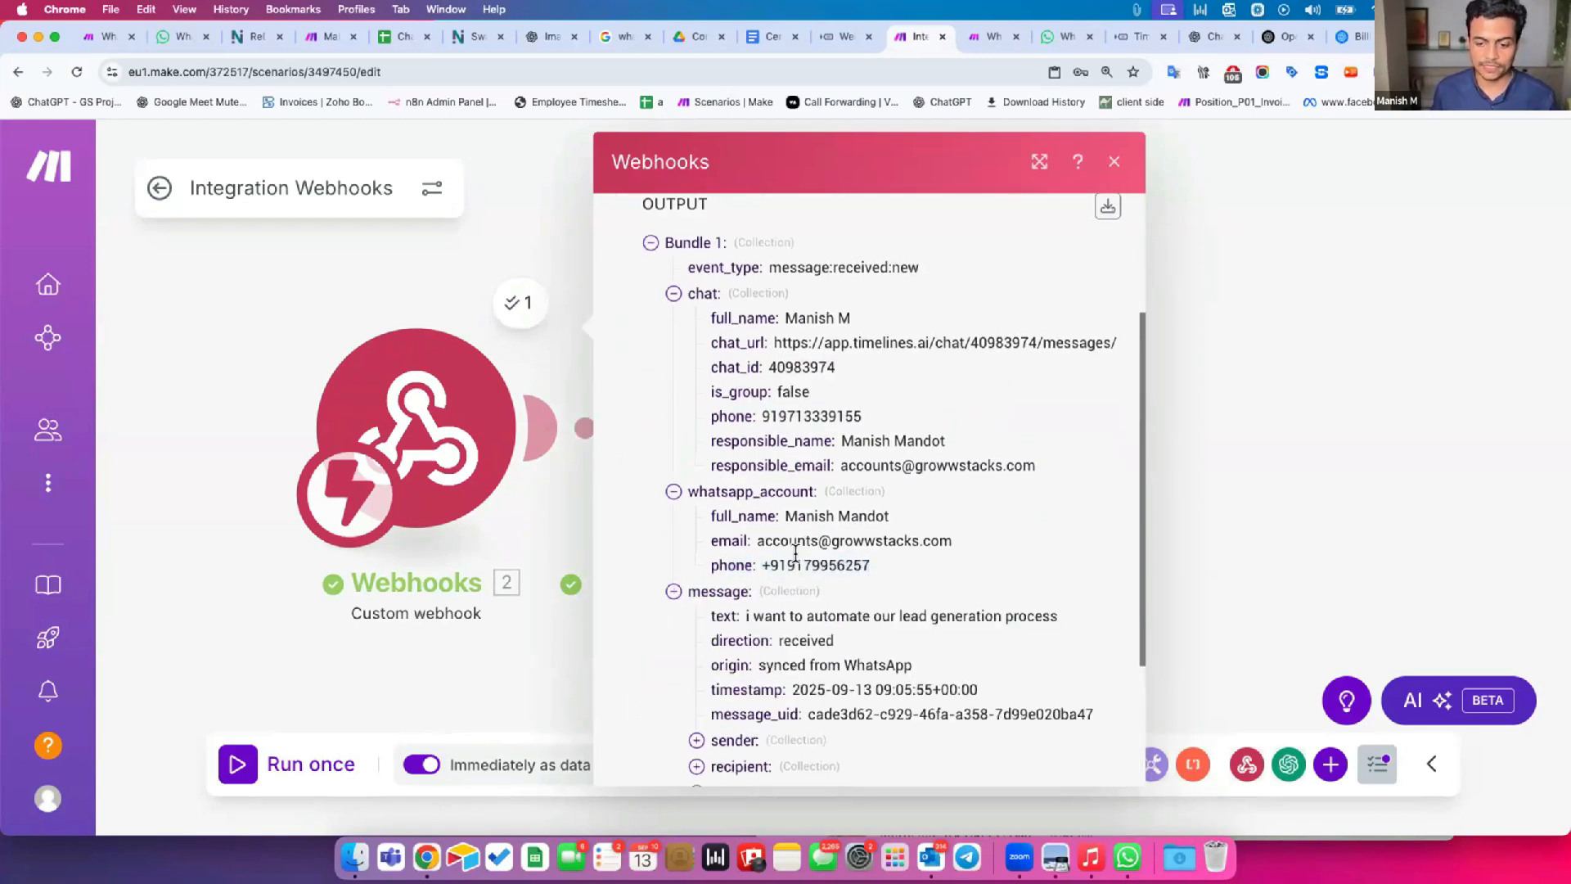
pyautogui.scroll(-4, 763, 599)
pyautogui.click(696, 572)
pyautogui.click(697, 647)
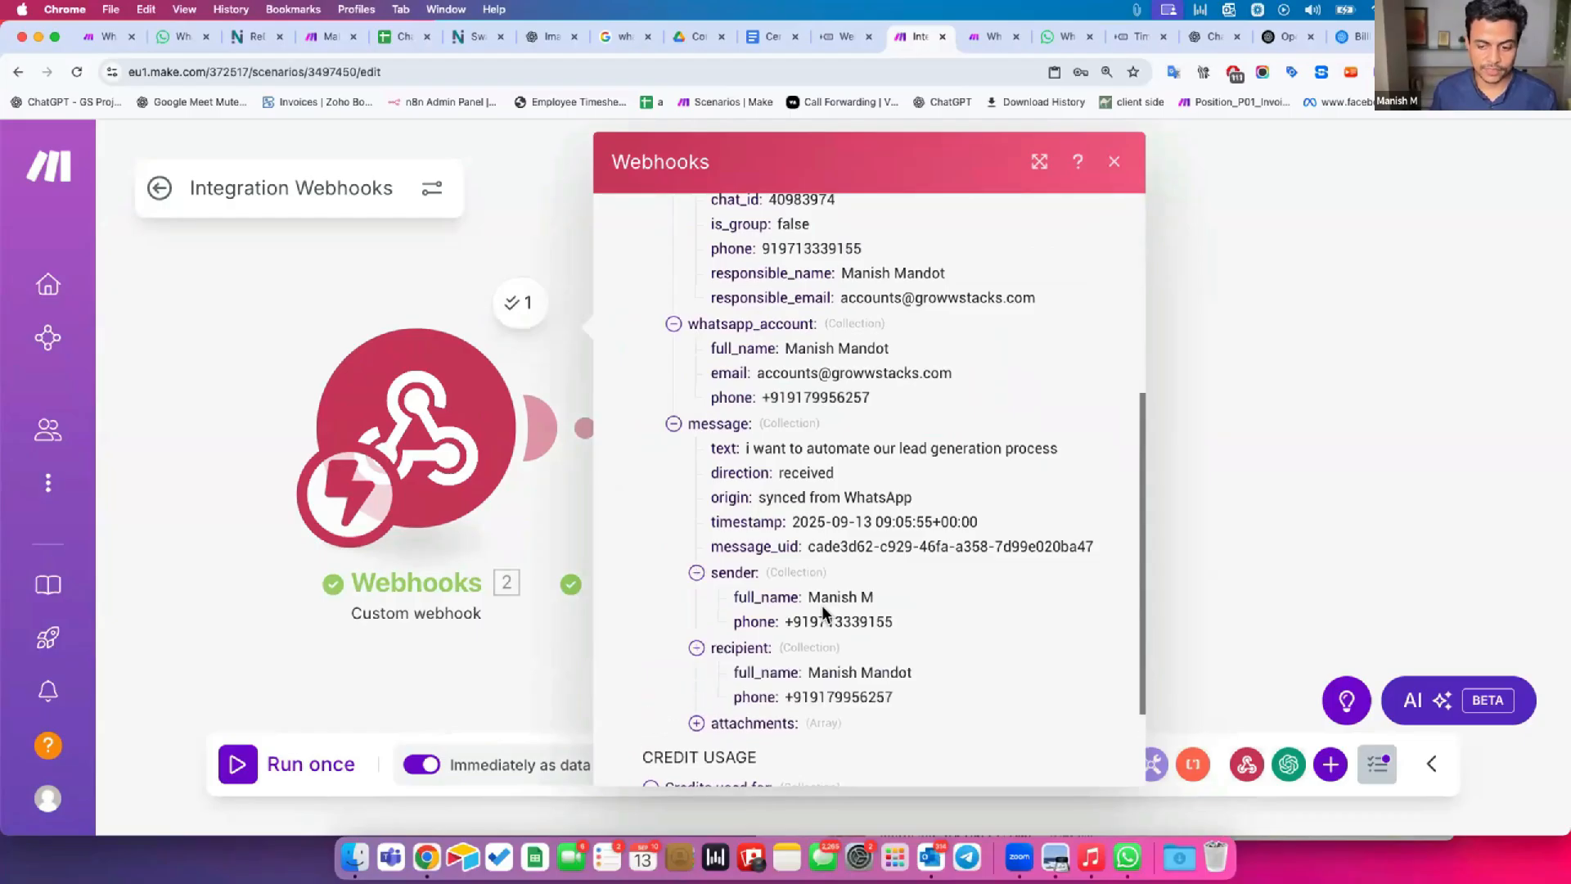
# Copy the sender's phone number from the message collection and close the webhook output.
pyautogui.doubleClick(818, 616)
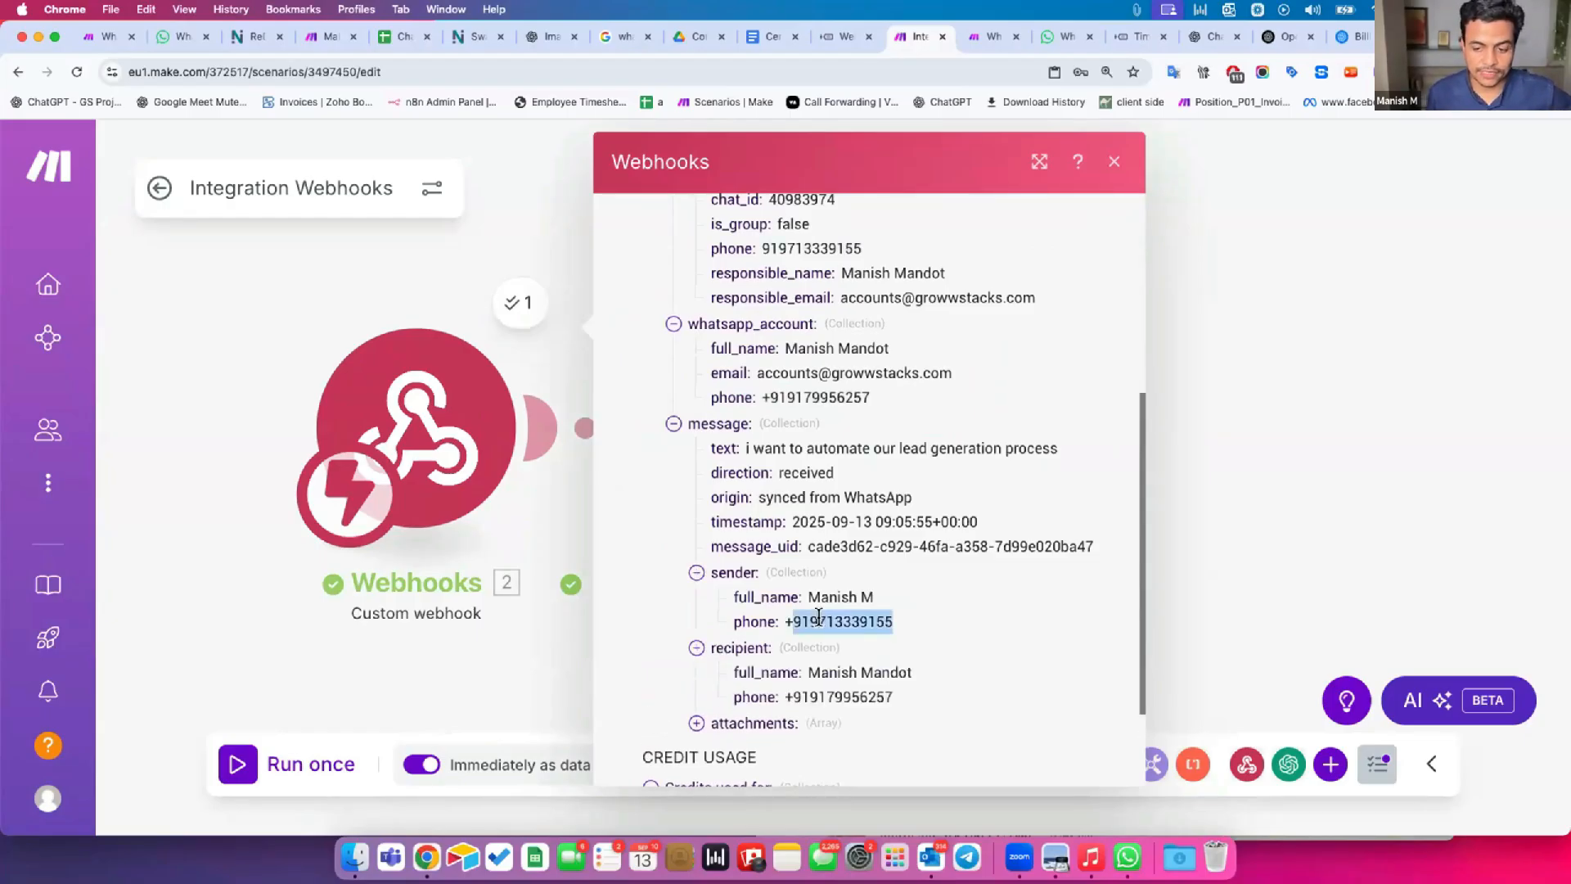
pyautogui.click(817, 598)
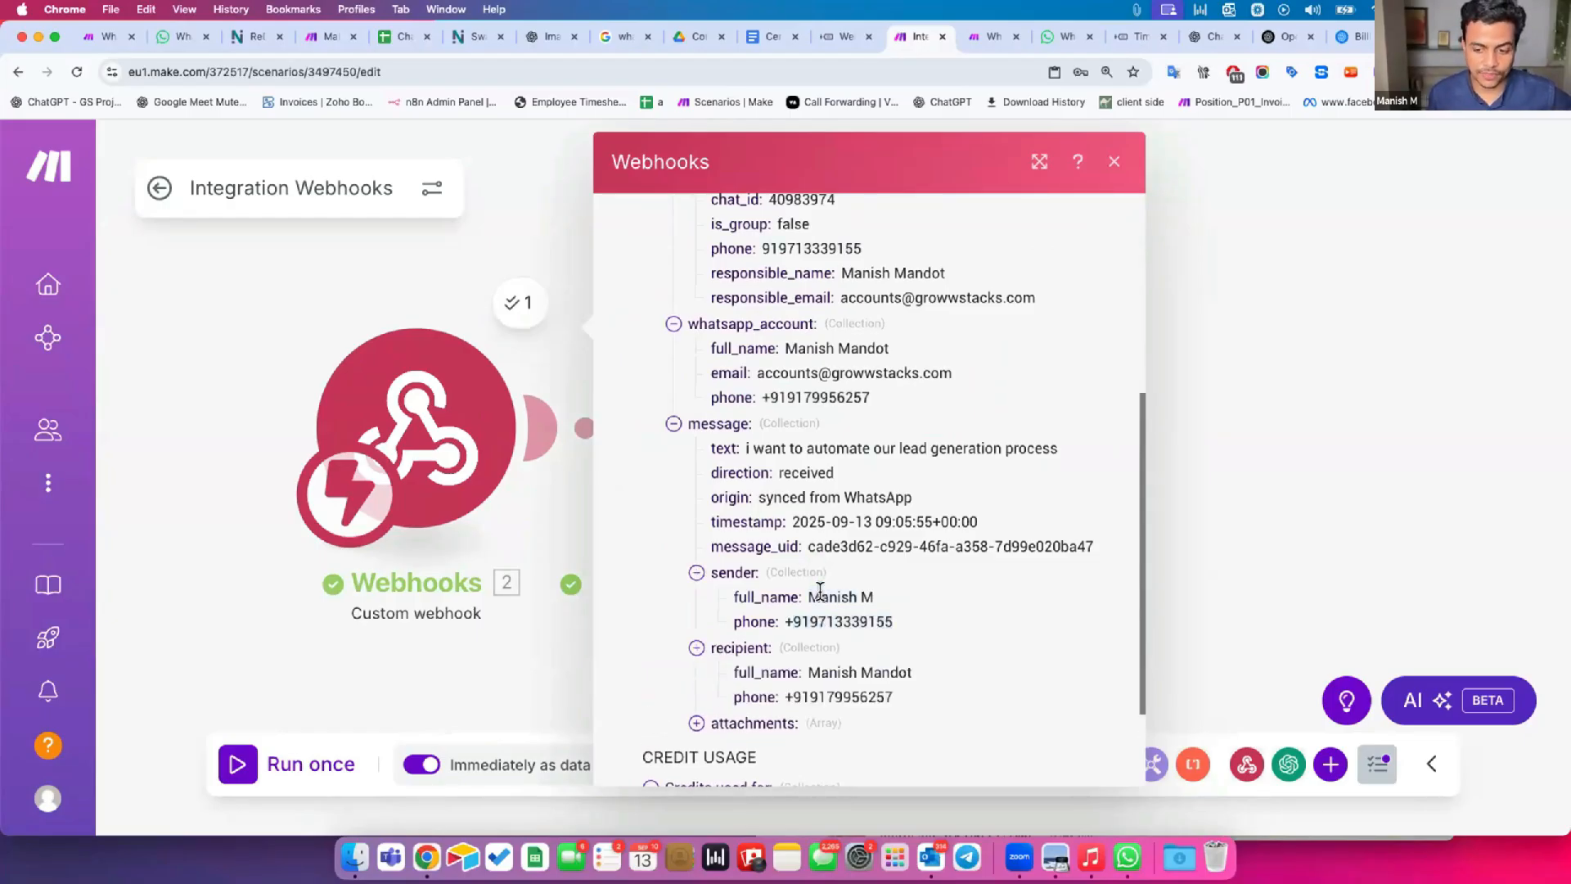
pyautogui.moveTo(785, 618); pyautogui.dragTo(896, 622)
pyautogui.press('super+c')
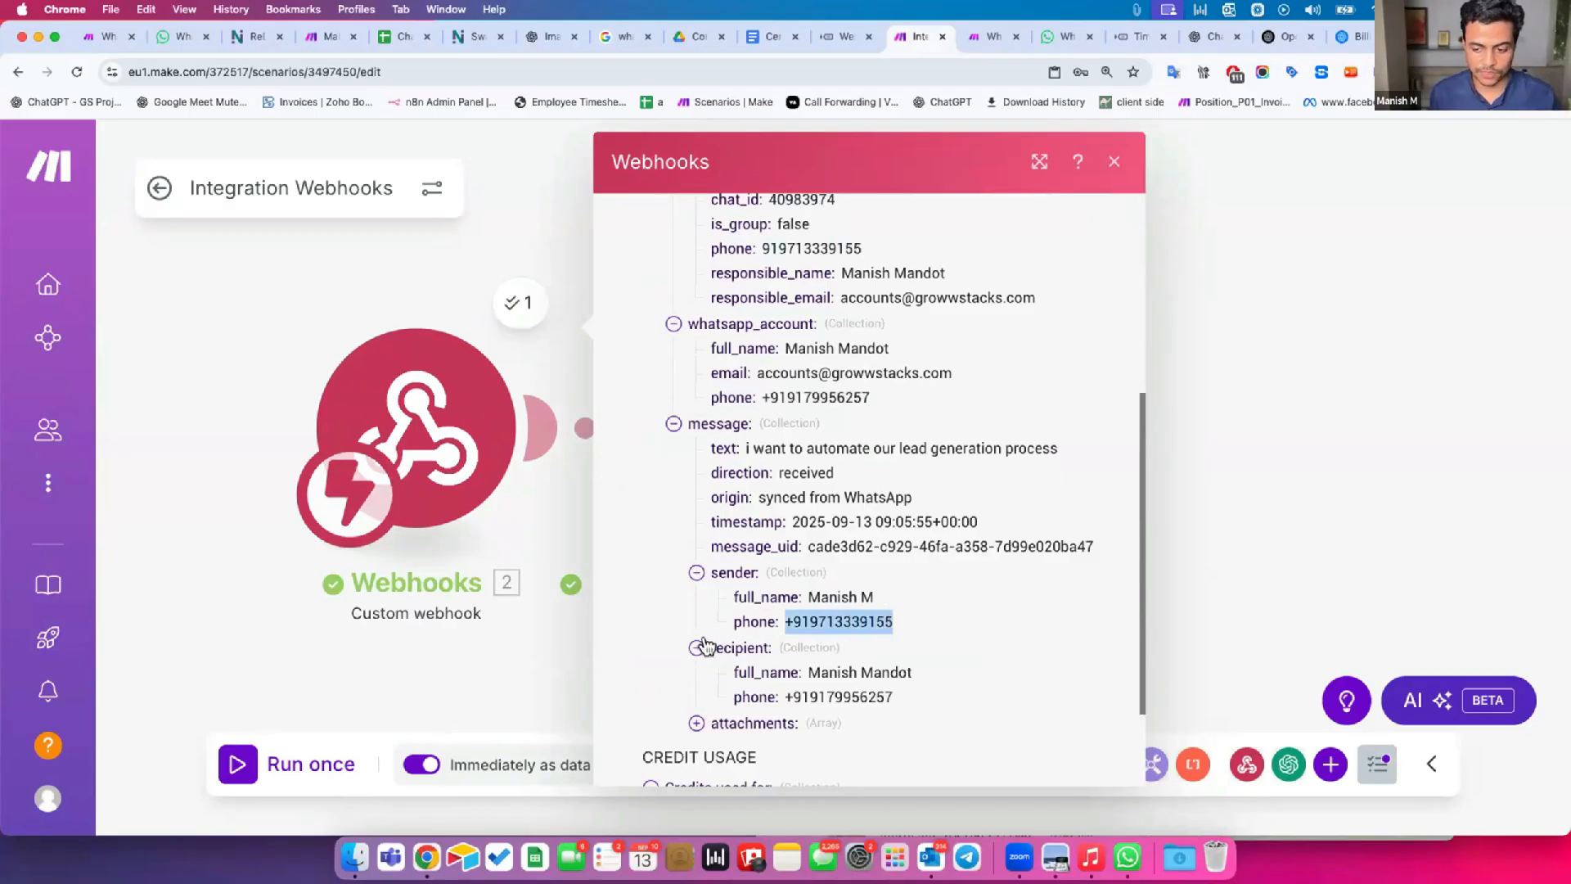
pyautogui.click(586, 427)
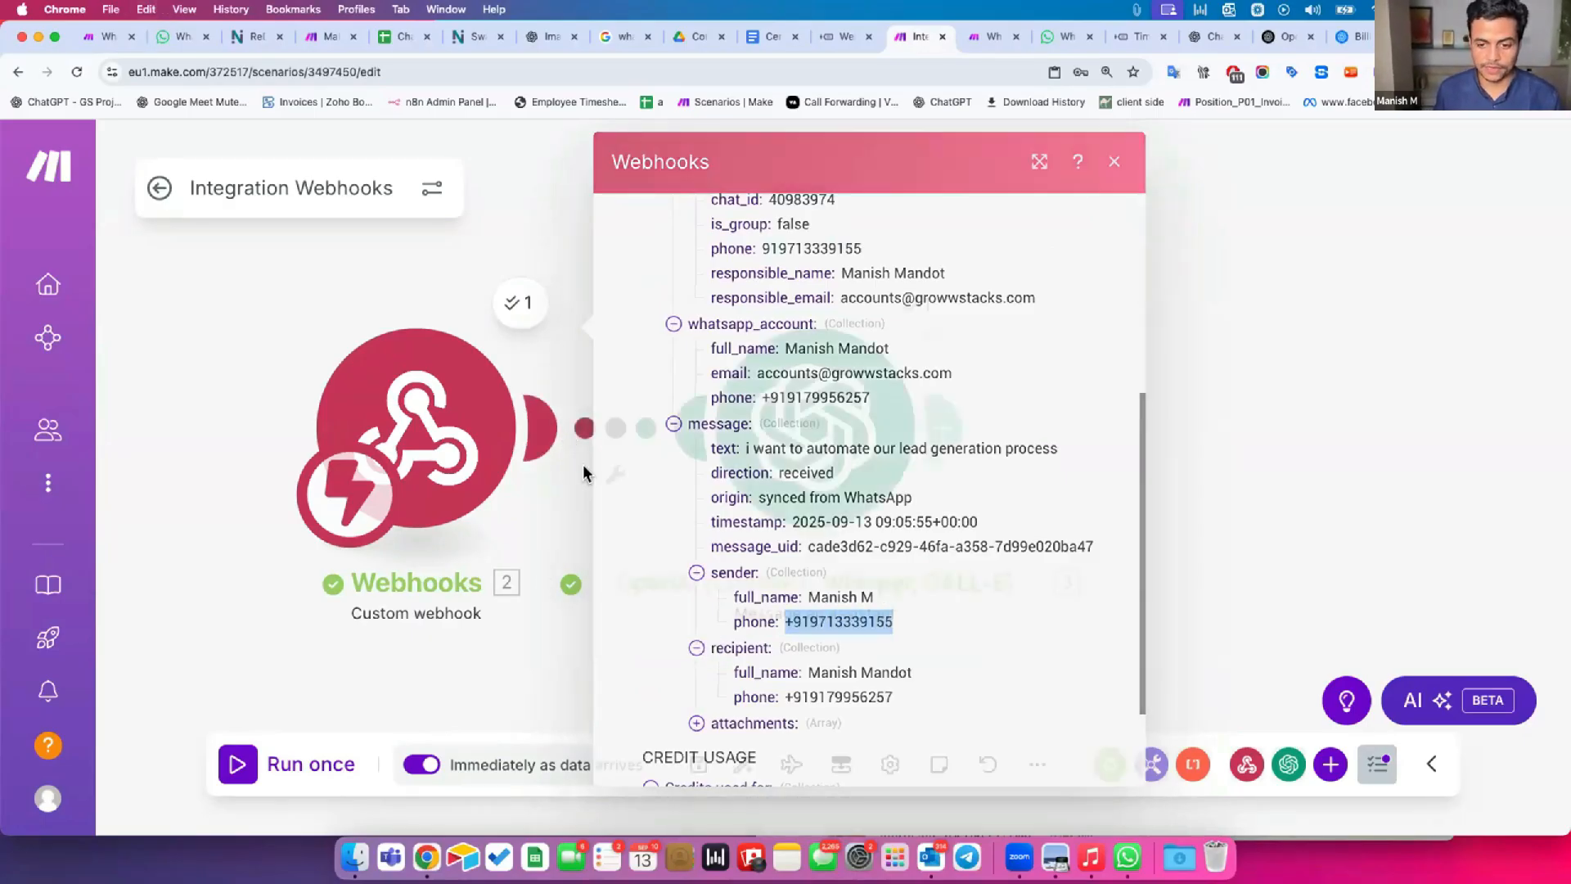
pyautogui.click(591, 566)
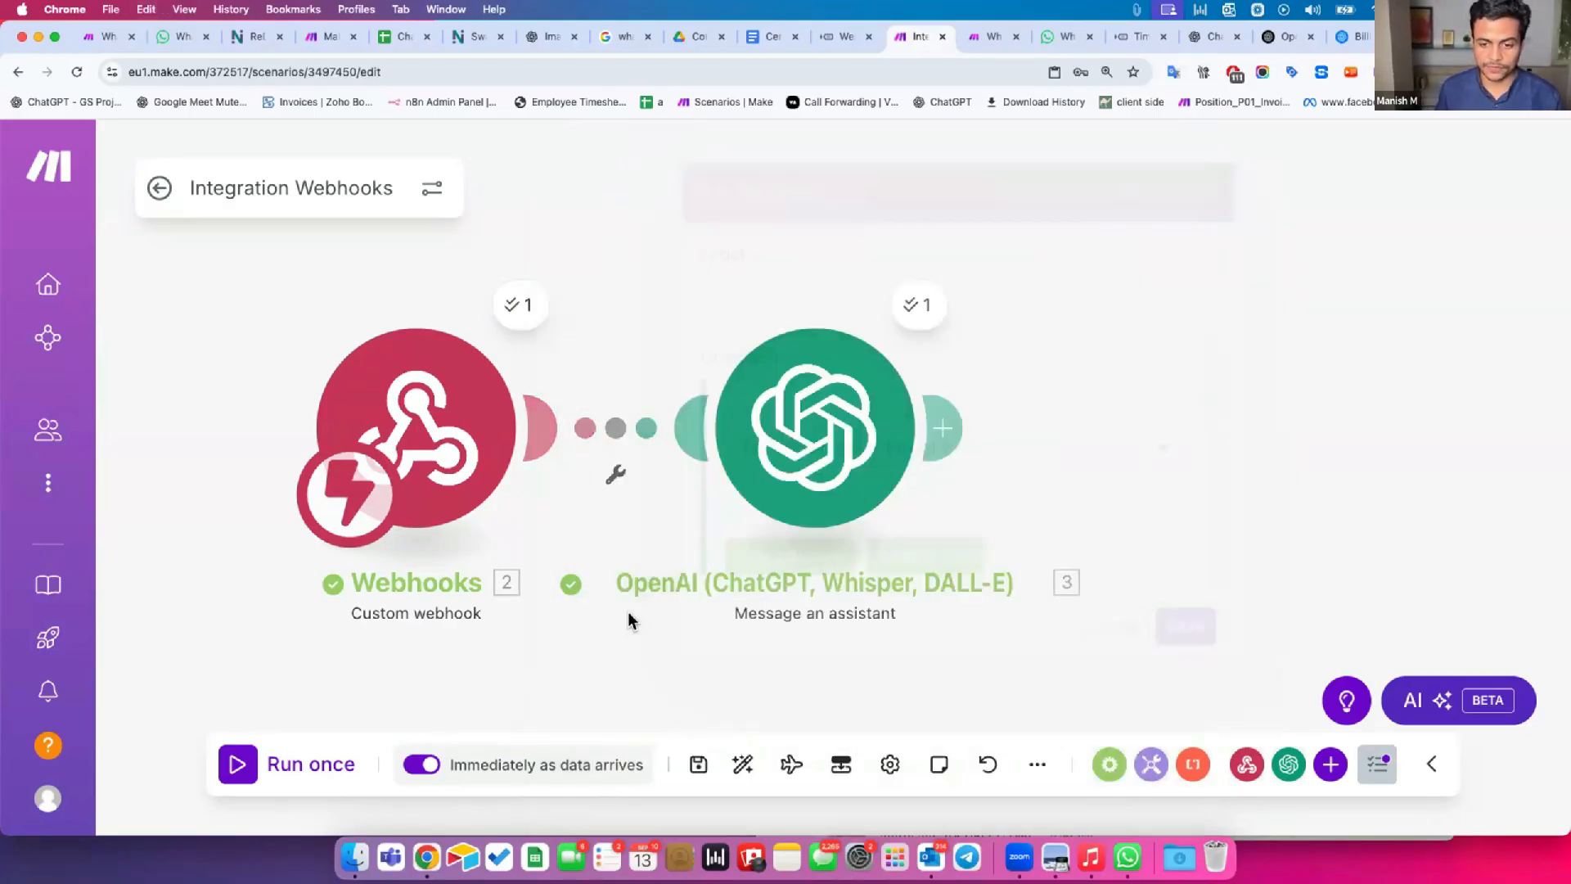
# Set up a filter between Webhooks and OpenAI requiring the message sender's phone to be Equal to the copied phone number.
pyautogui.click(612, 427)
pyautogui.click(901, 396)
pyautogui.scroll(-3, 519, 624)
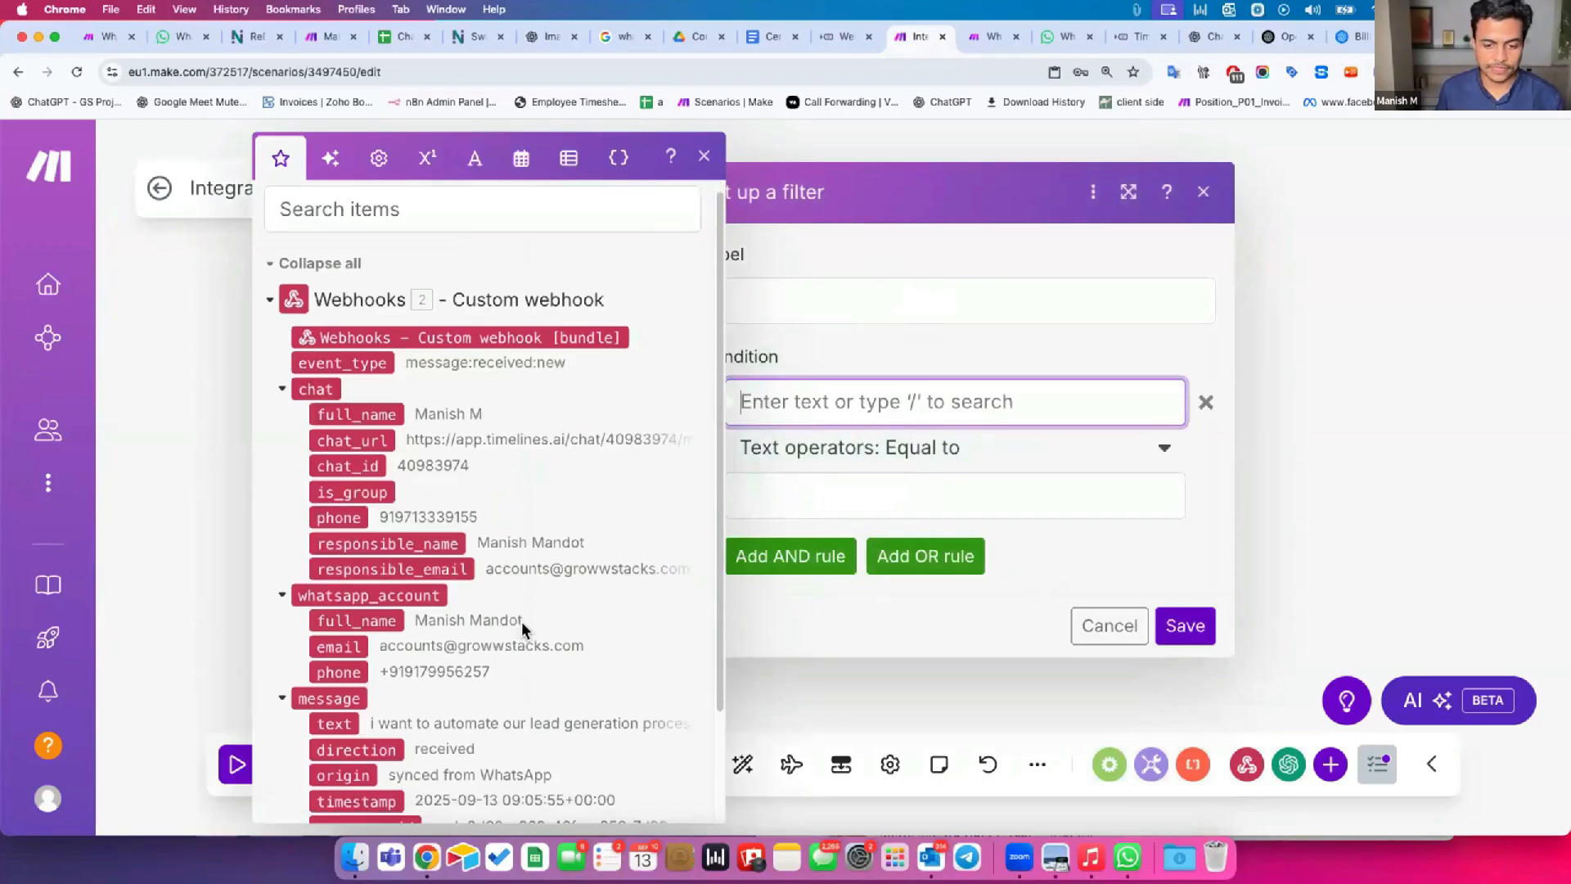
pyautogui.click(300, 718)
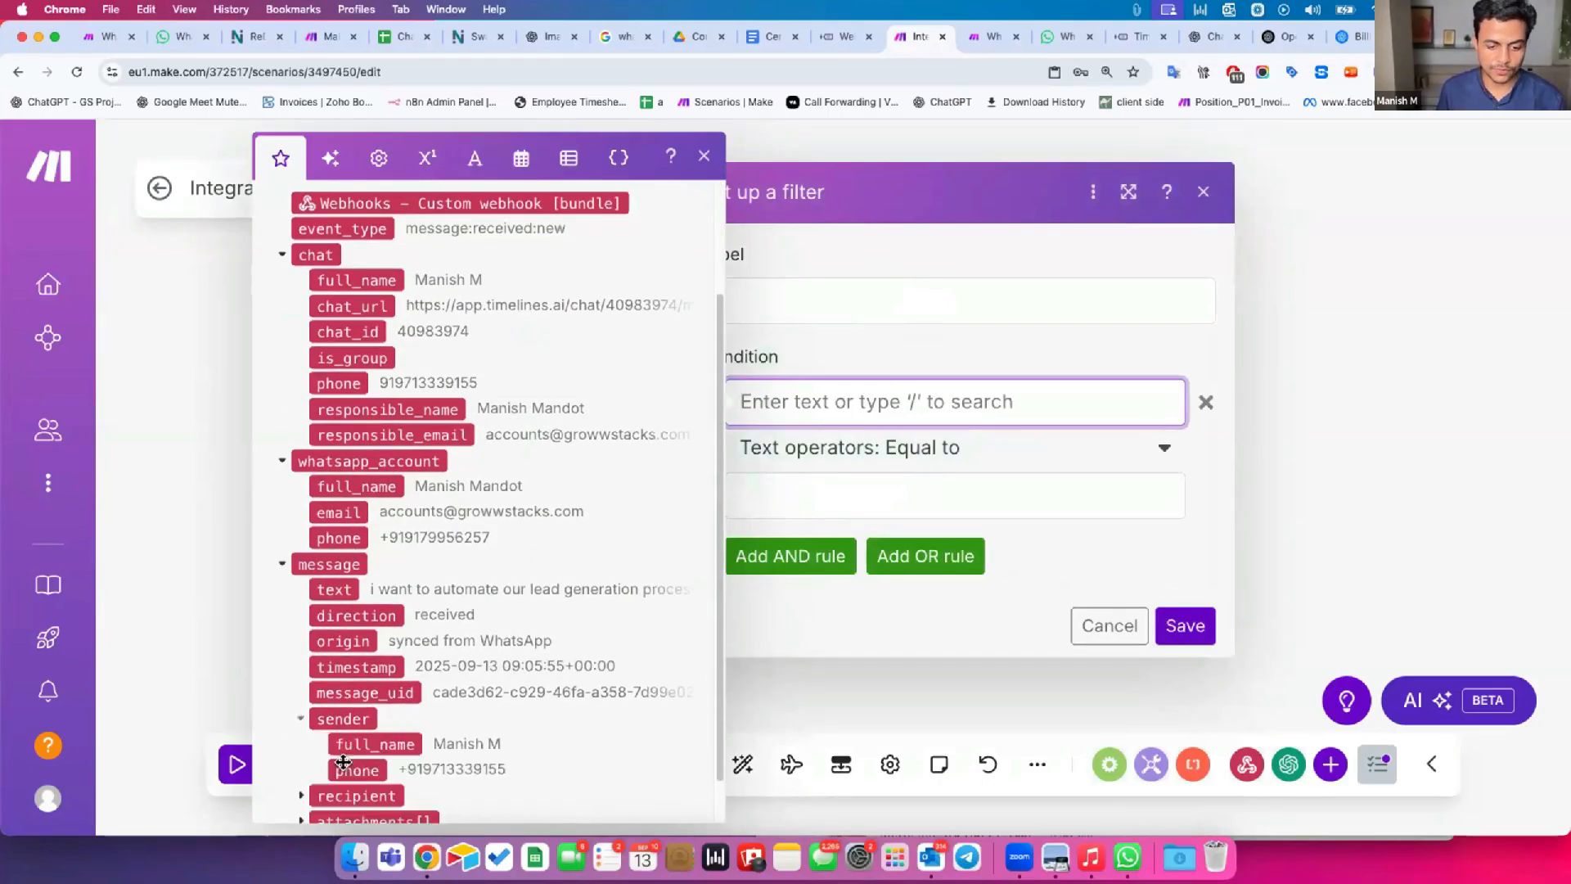
pyautogui.click(353, 773)
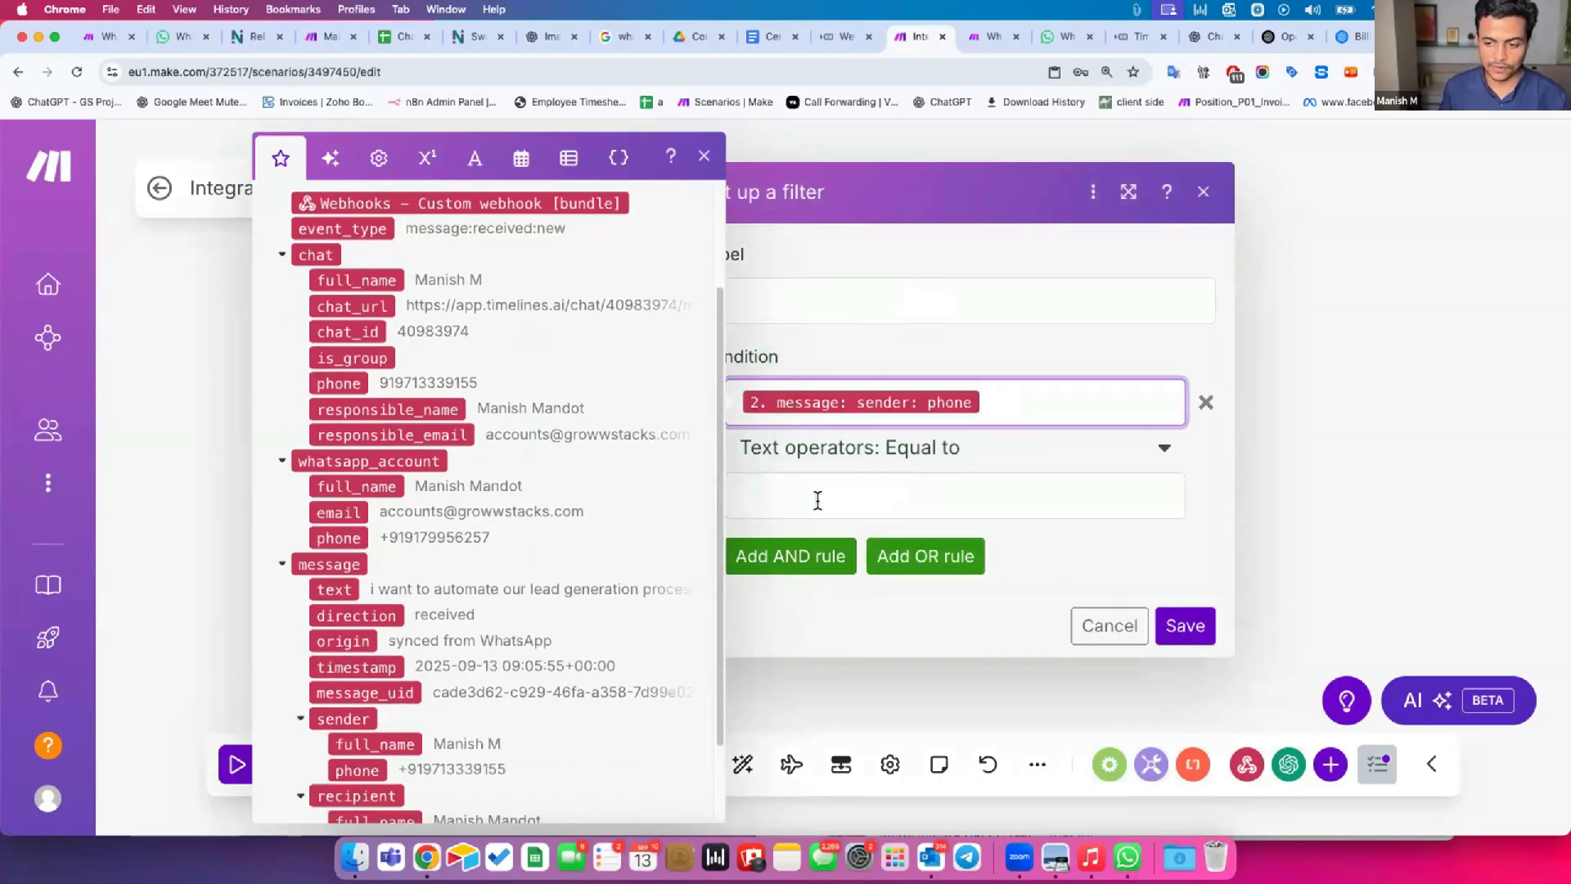
pyautogui.press('super+v')
pyautogui.click(1019, 533)
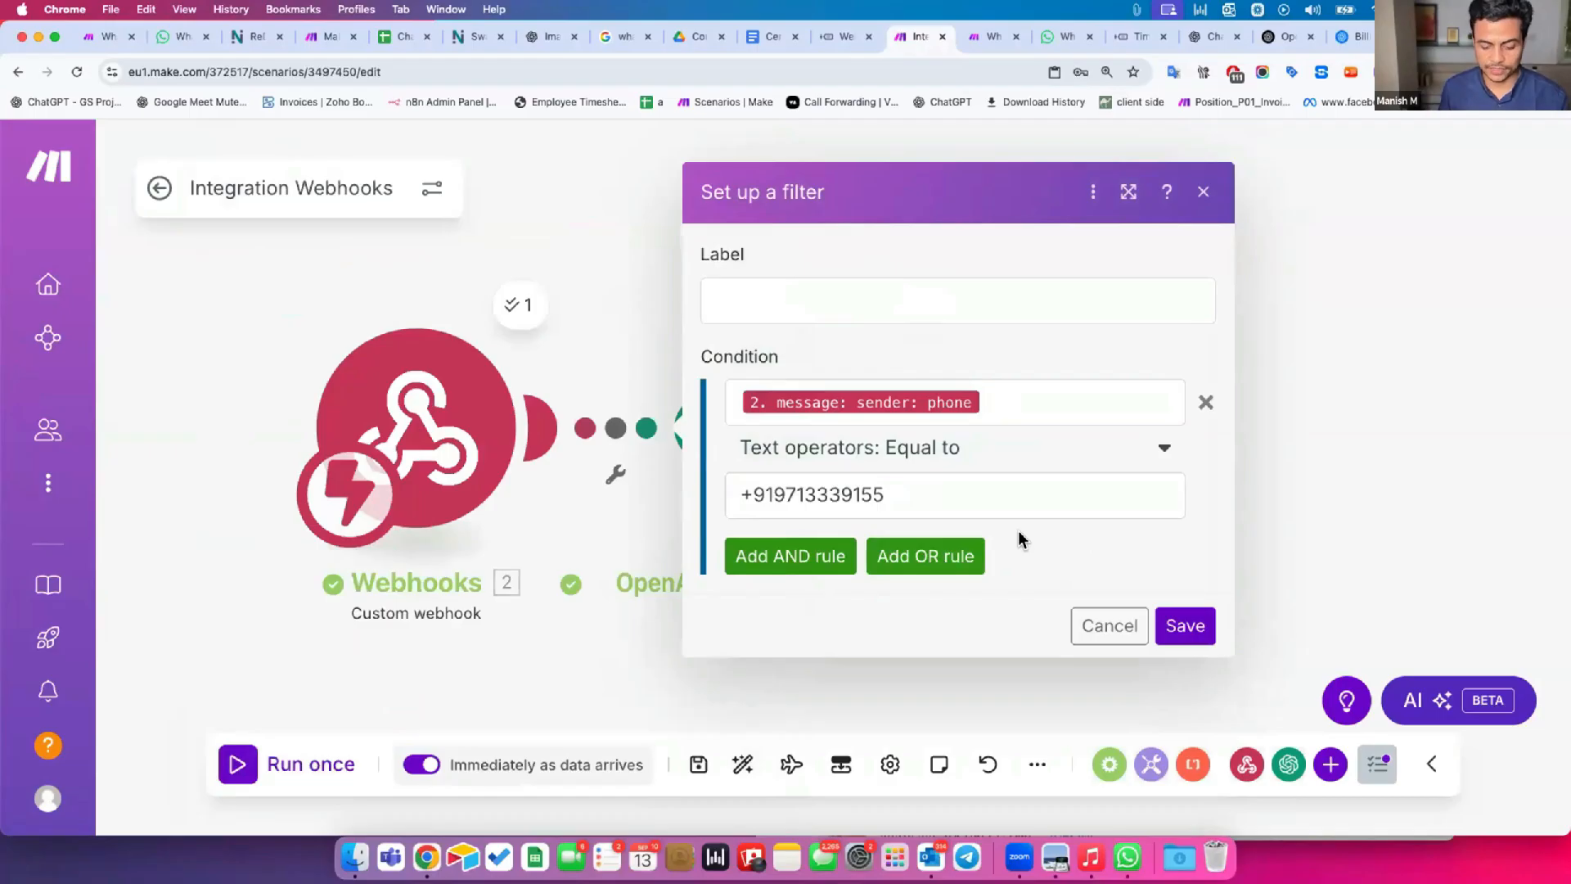
# Label the filter "Allow only Chats from" followed by the contact's first name, and save the filter.
pyautogui.click(904, 305)
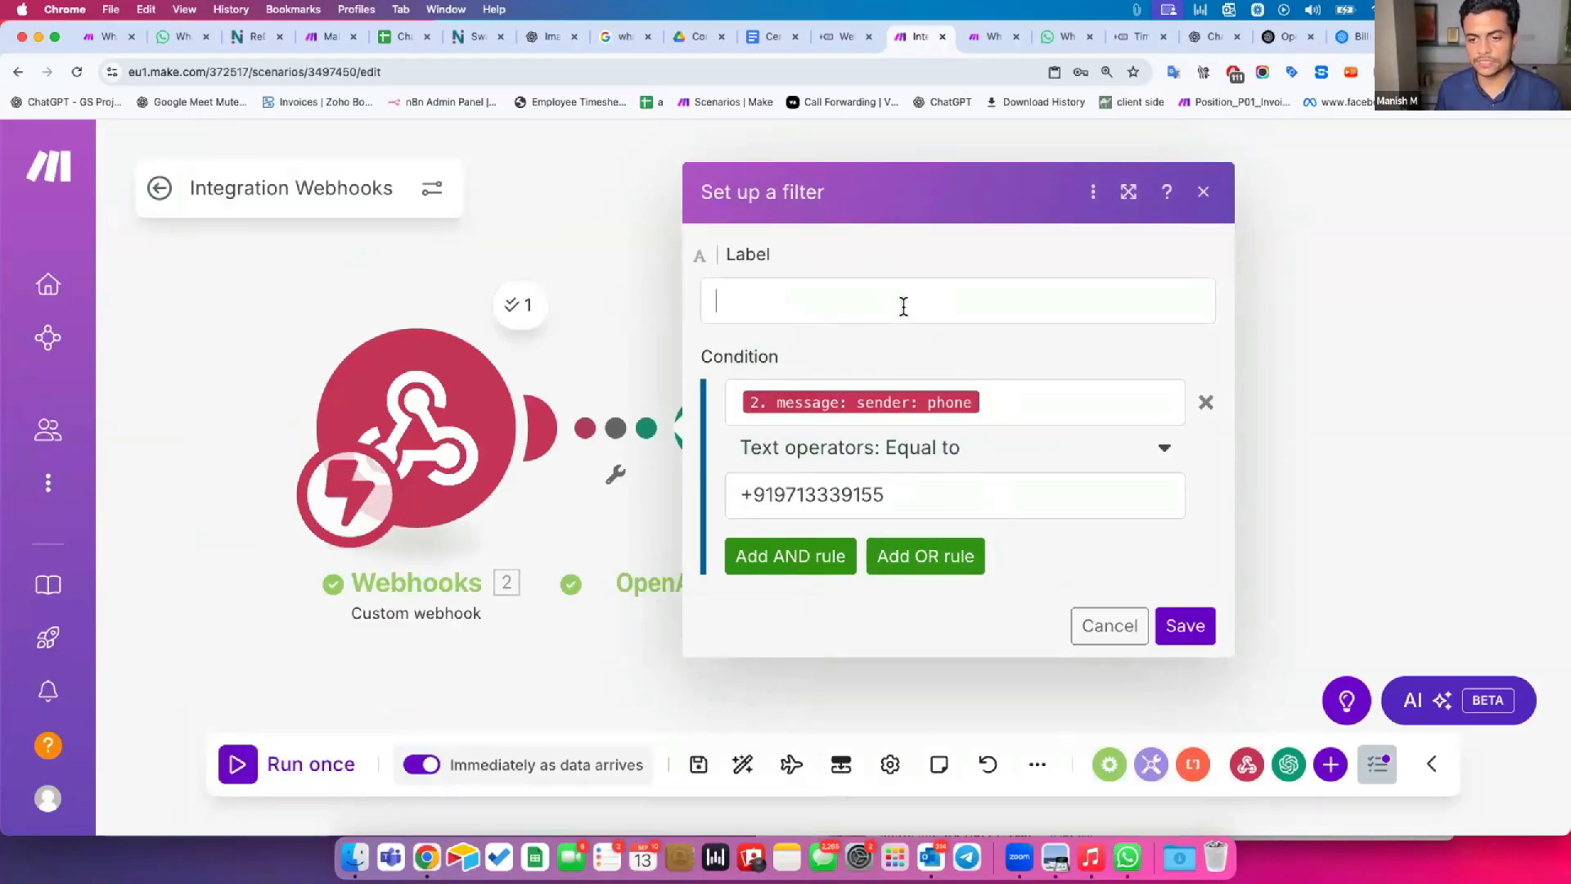
pyautogui.write('Allow only Chats from Manish')
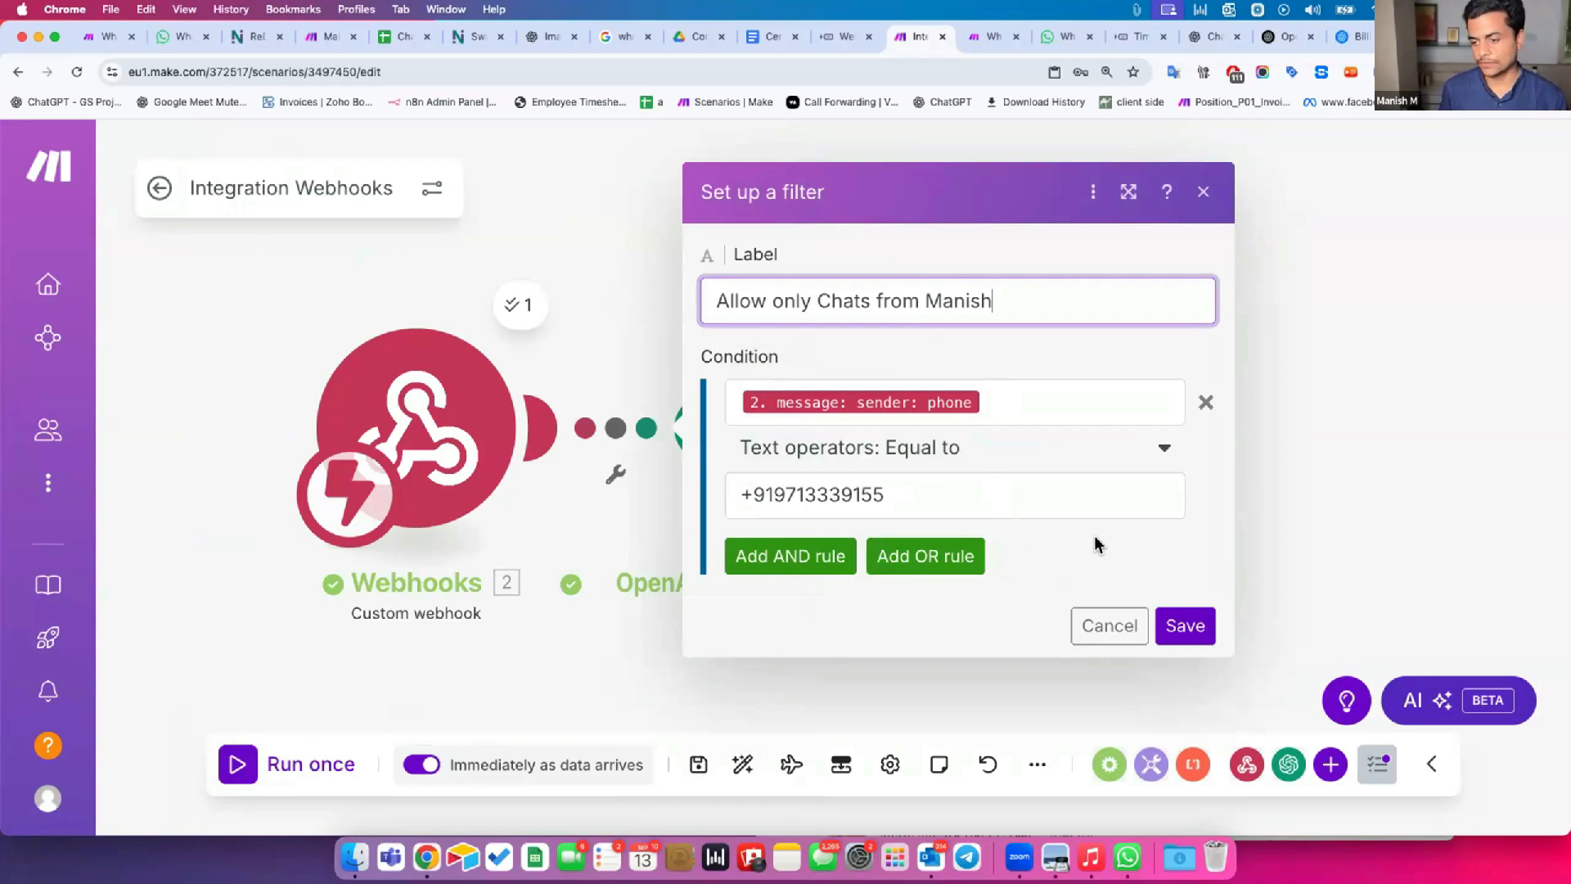
pyautogui.click(1179, 627)
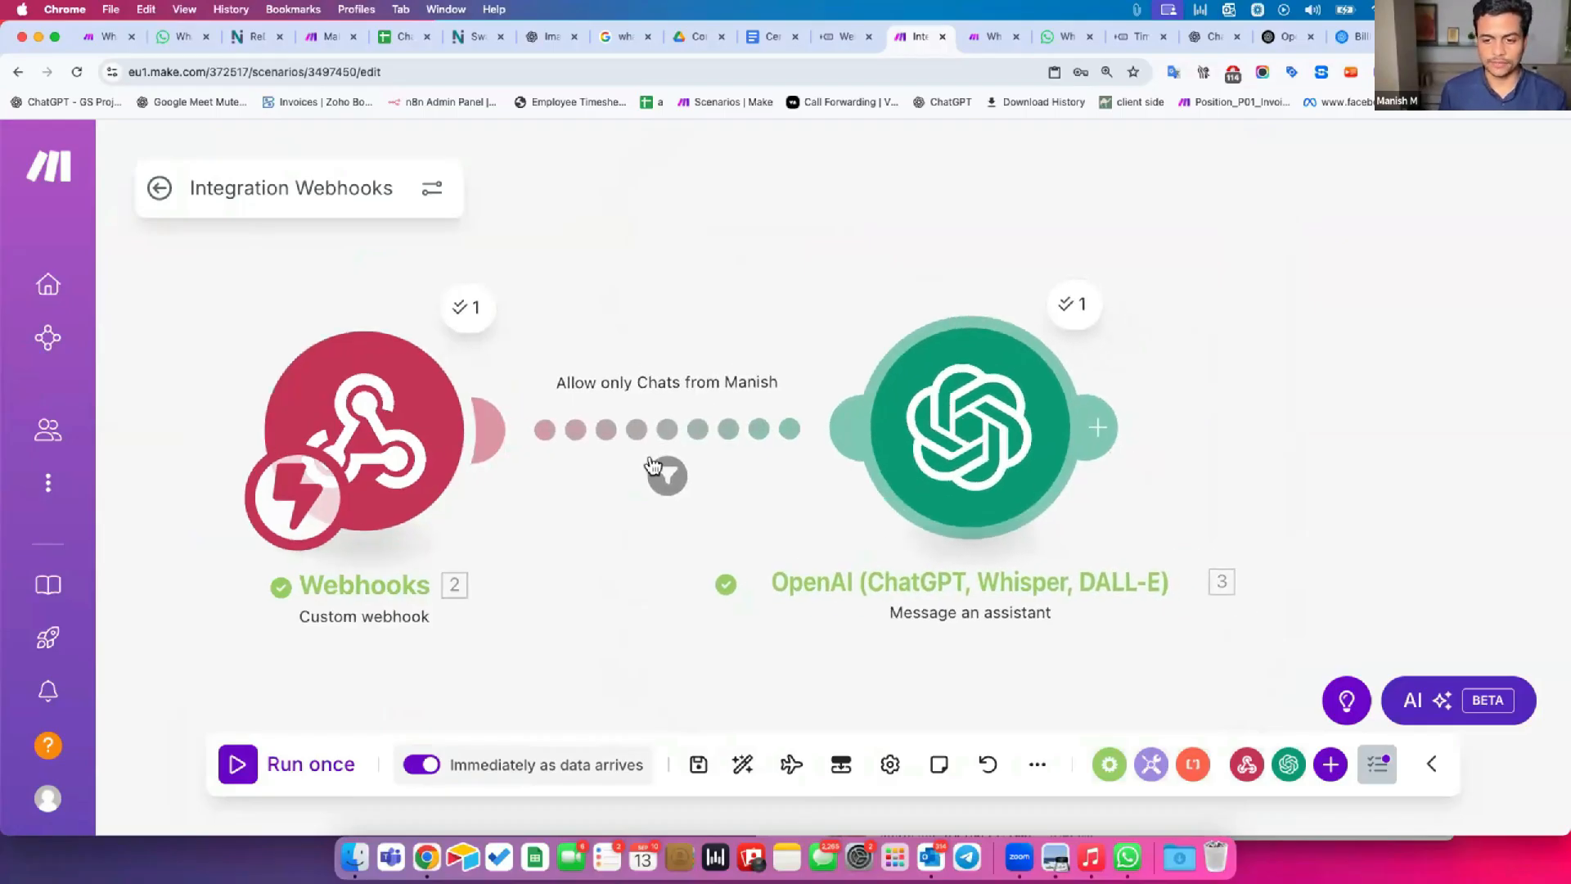
# Reopen the filter between the two modules, add an OR rule to its condition, and remove that empty rule.
pyautogui.click(644, 429)
pyautogui.click(968, 559)
pyautogui.scroll(-3, 958, 573)
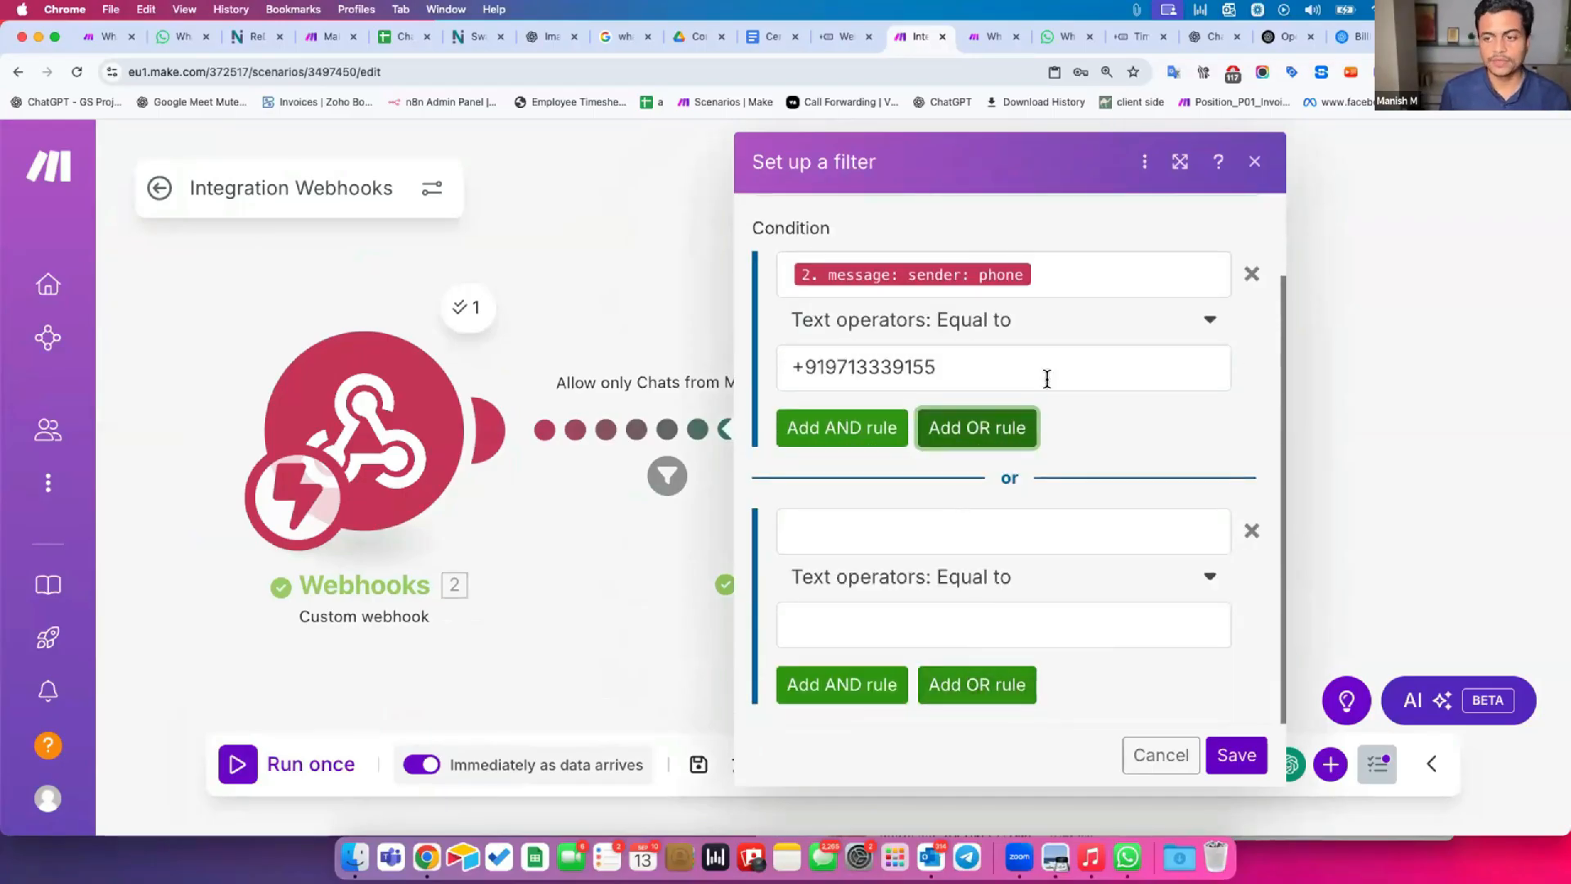
pyautogui.scroll(2, 1046, 378)
pyautogui.click(1250, 630)
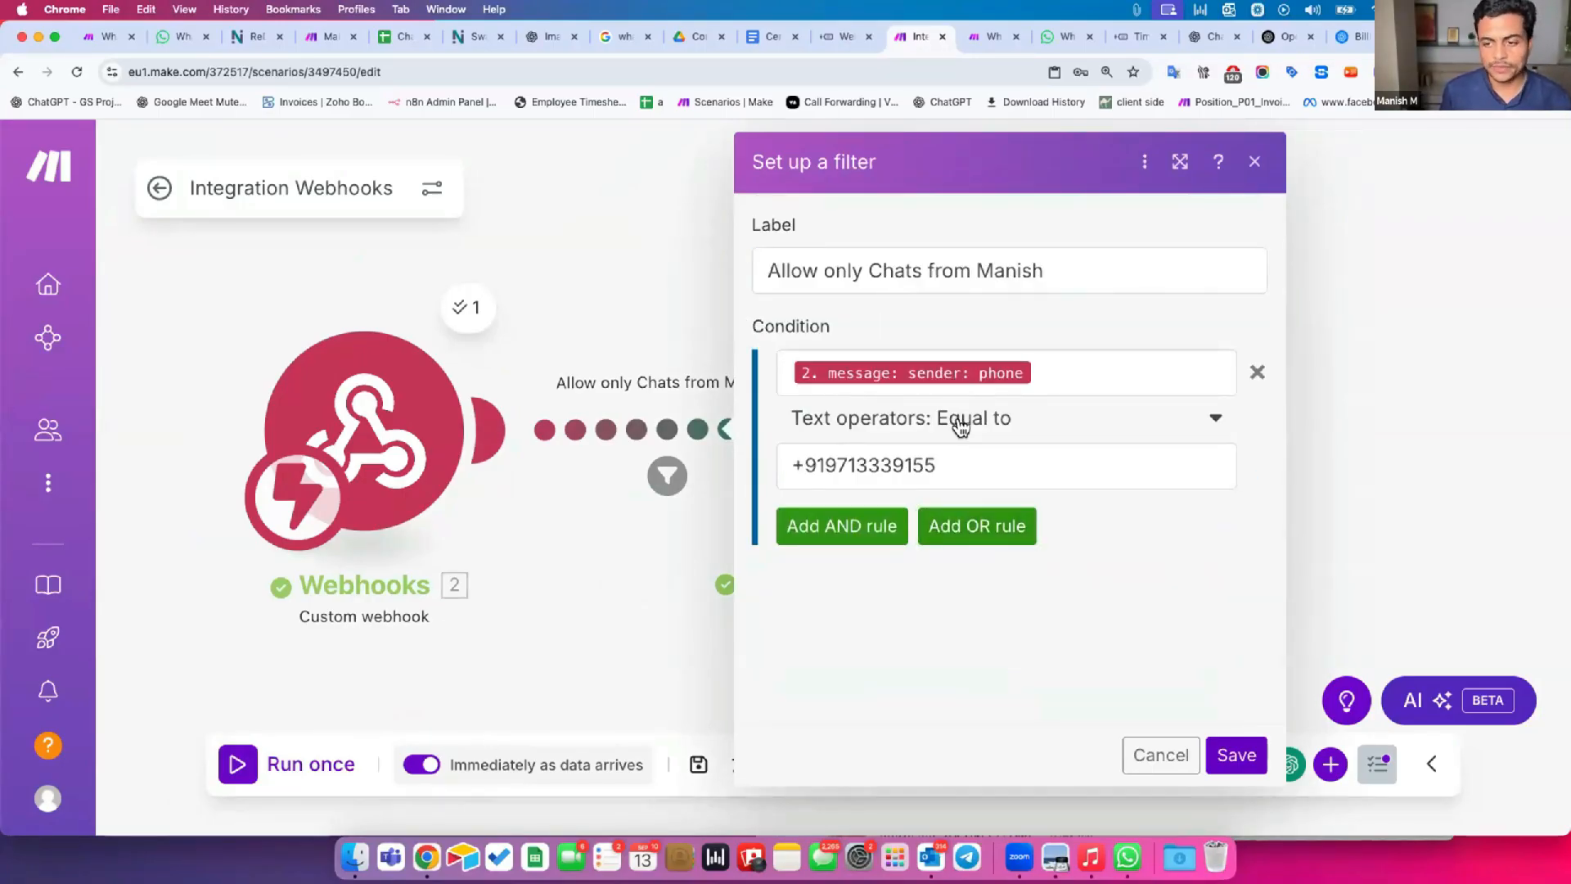
# Change the filter condition's text operator to Matches pattern (case insensitive).
pyautogui.click(959, 429)
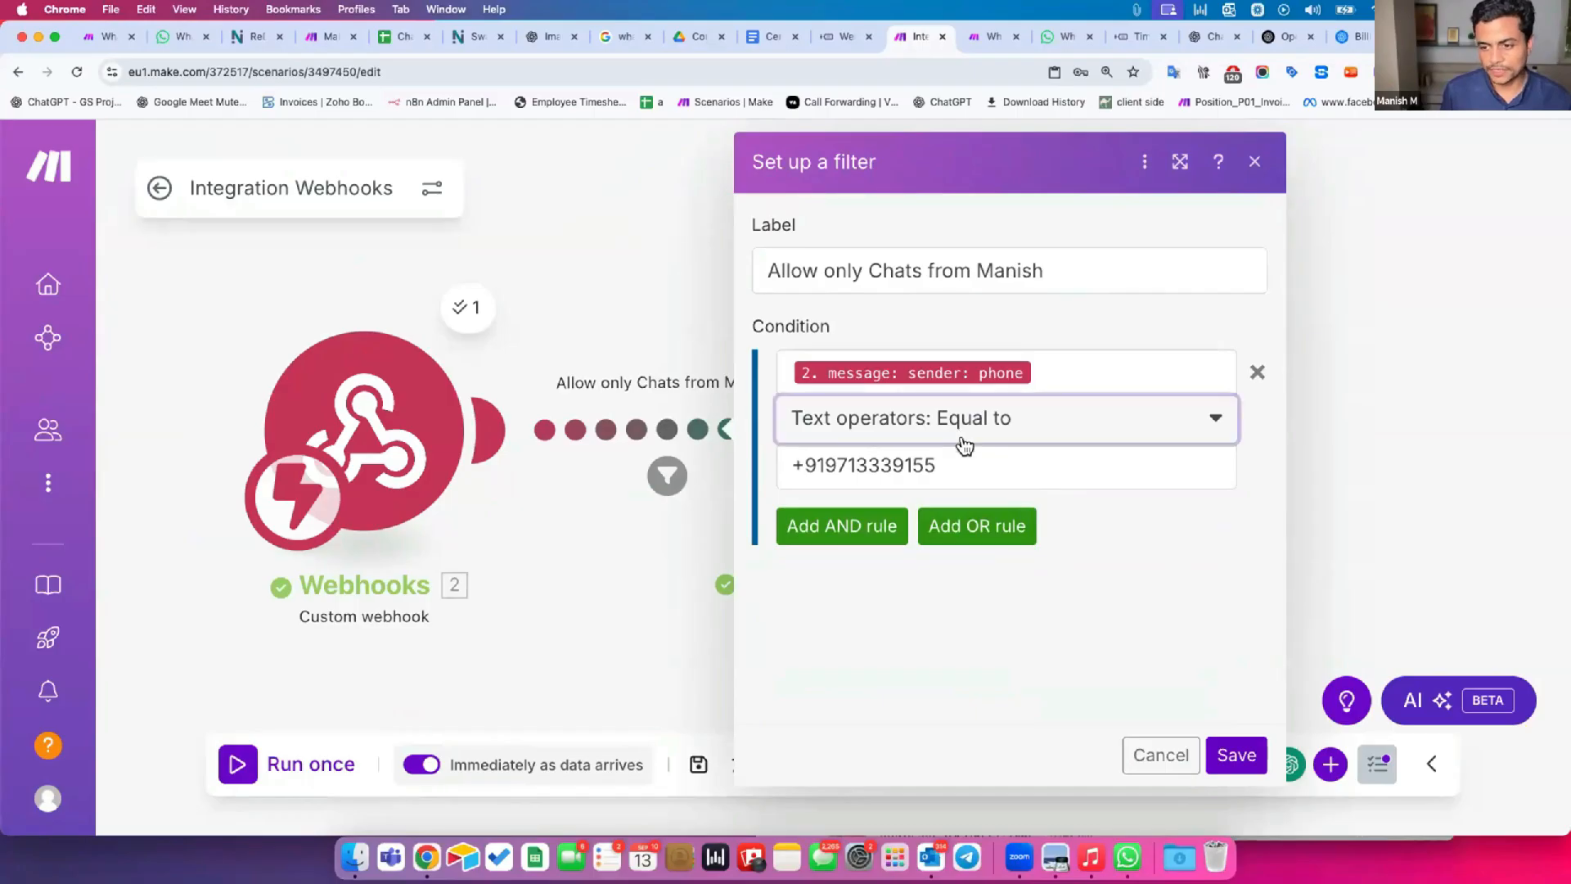
pyautogui.scroll(-2, 1017, 700)
pyautogui.scroll(-6, 1020, 693)
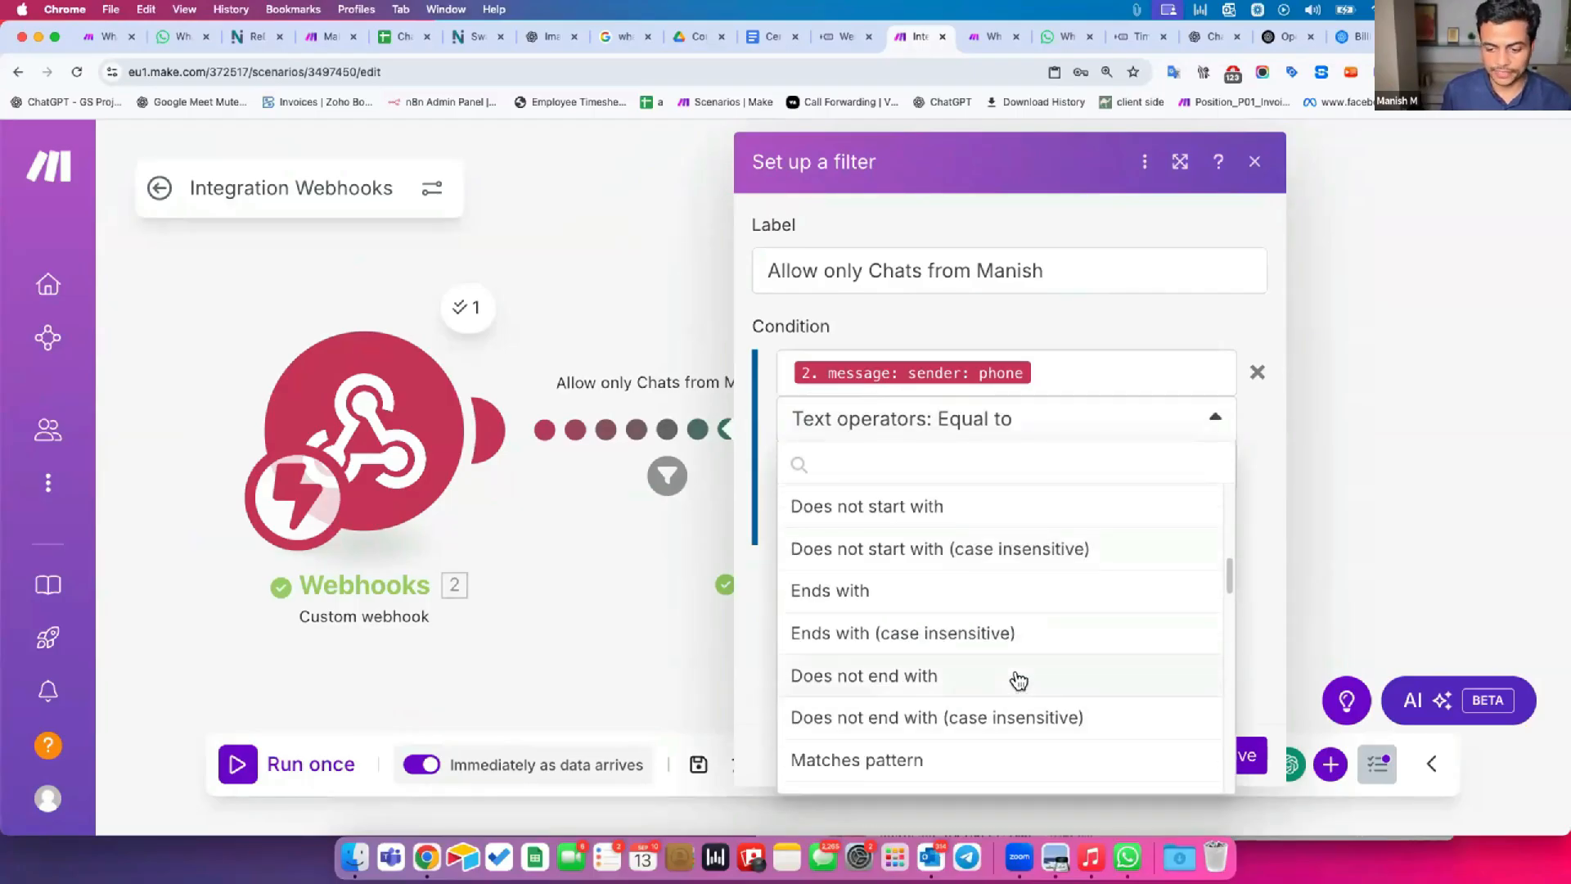
pyautogui.click(889, 676)
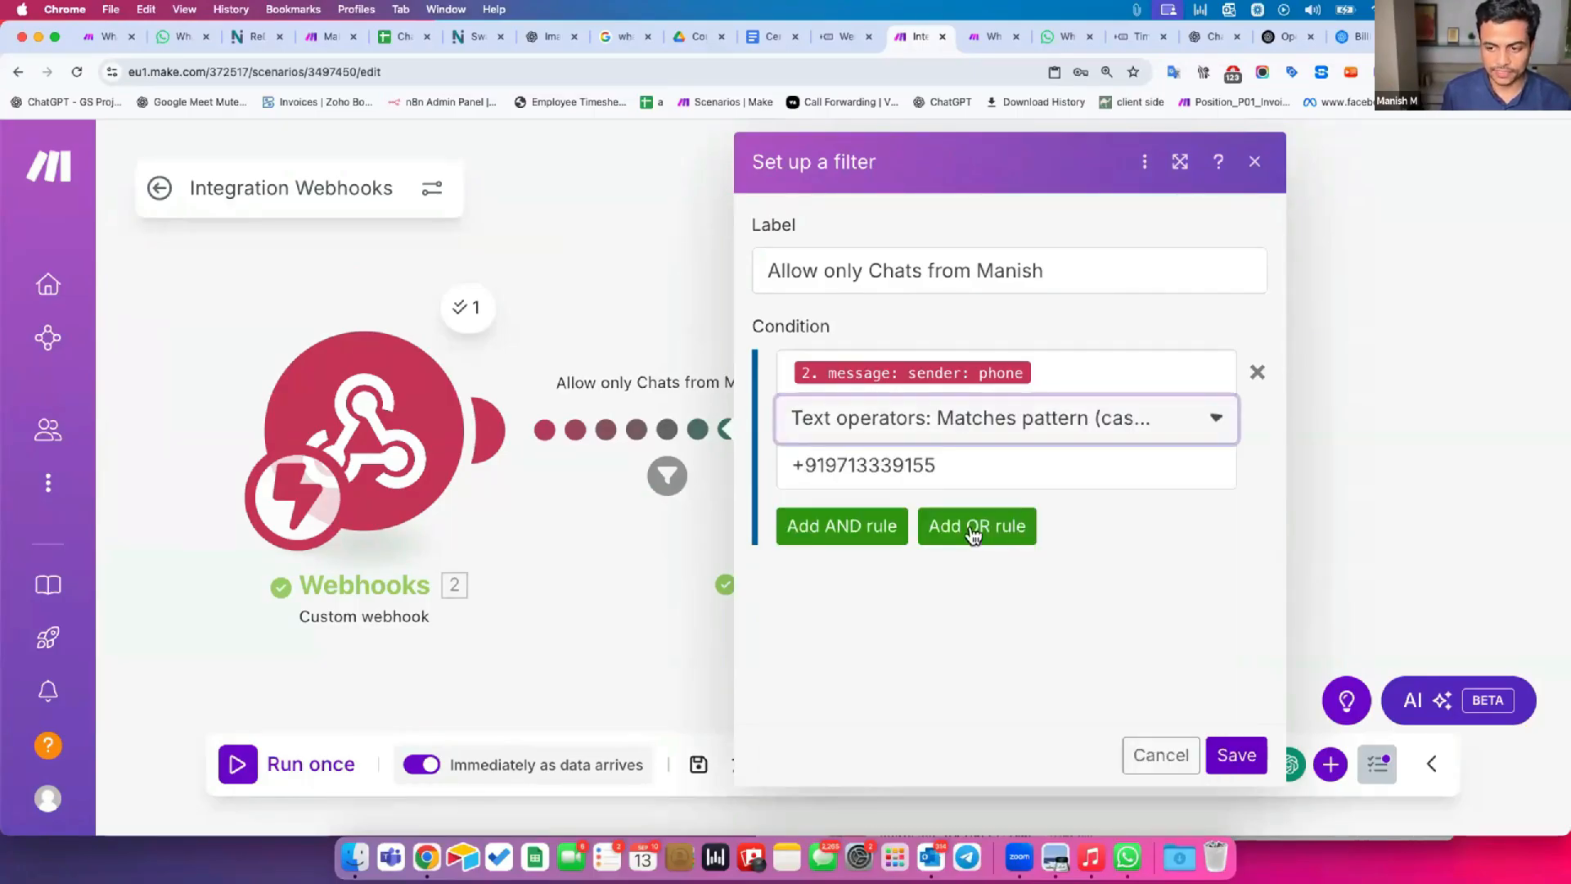
# Extend the filter's comparison value to three phone numbers separated by the | character, varying the last digit of the added ones.
pyautogui.click(961, 467)
pyautogui.write('?')
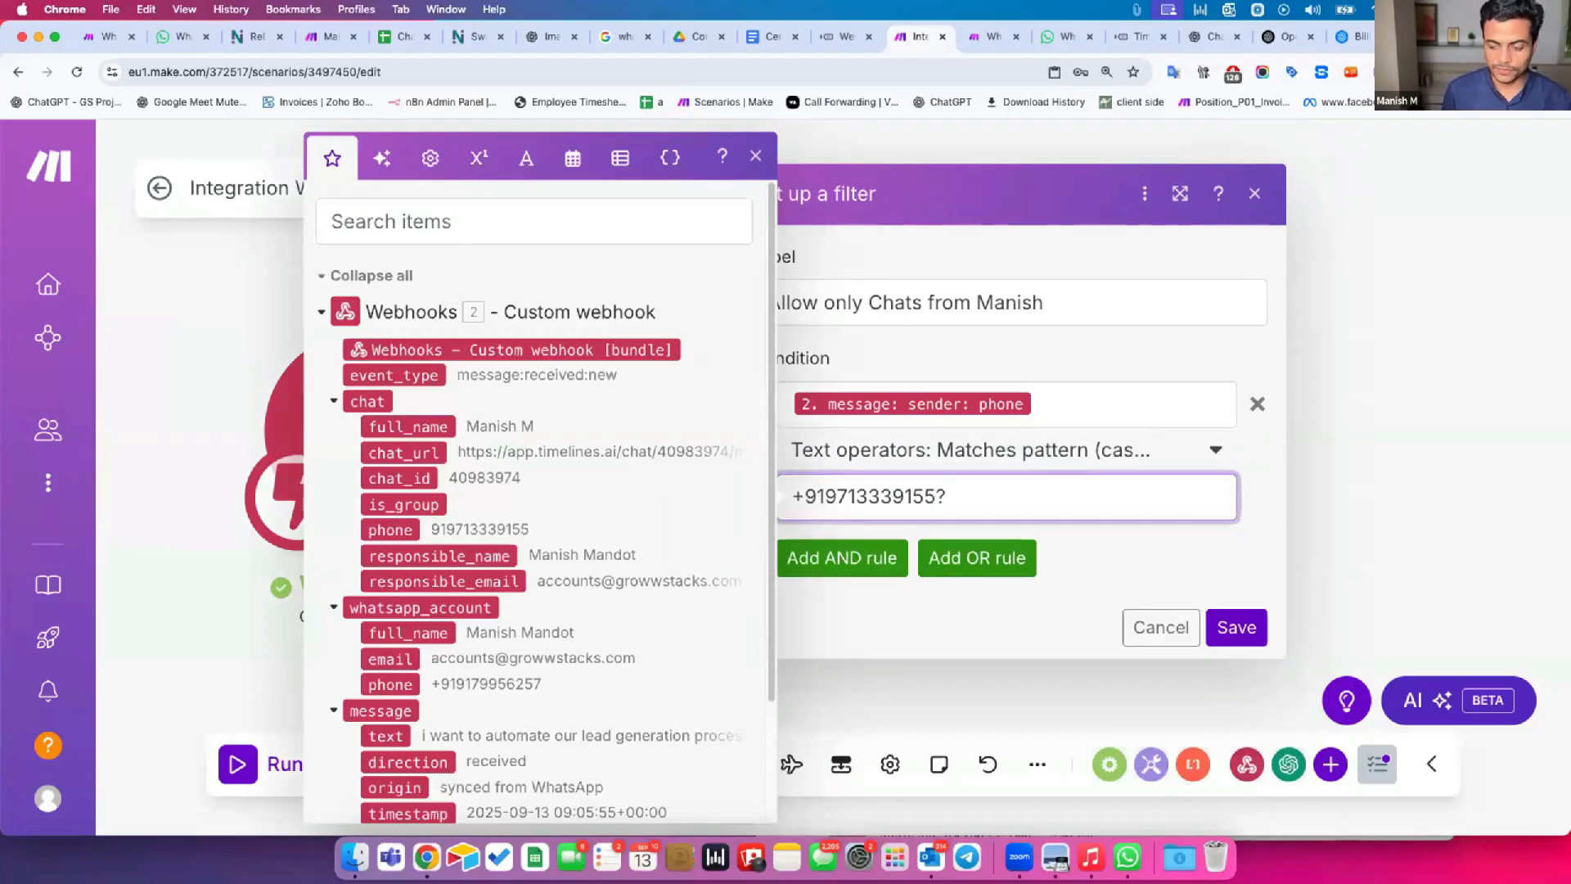
pyautogui.press('shift+super+Left')
pyautogui.press('super+c')
pyautogui.press('super+Right')
pyautogui.press('super+v')
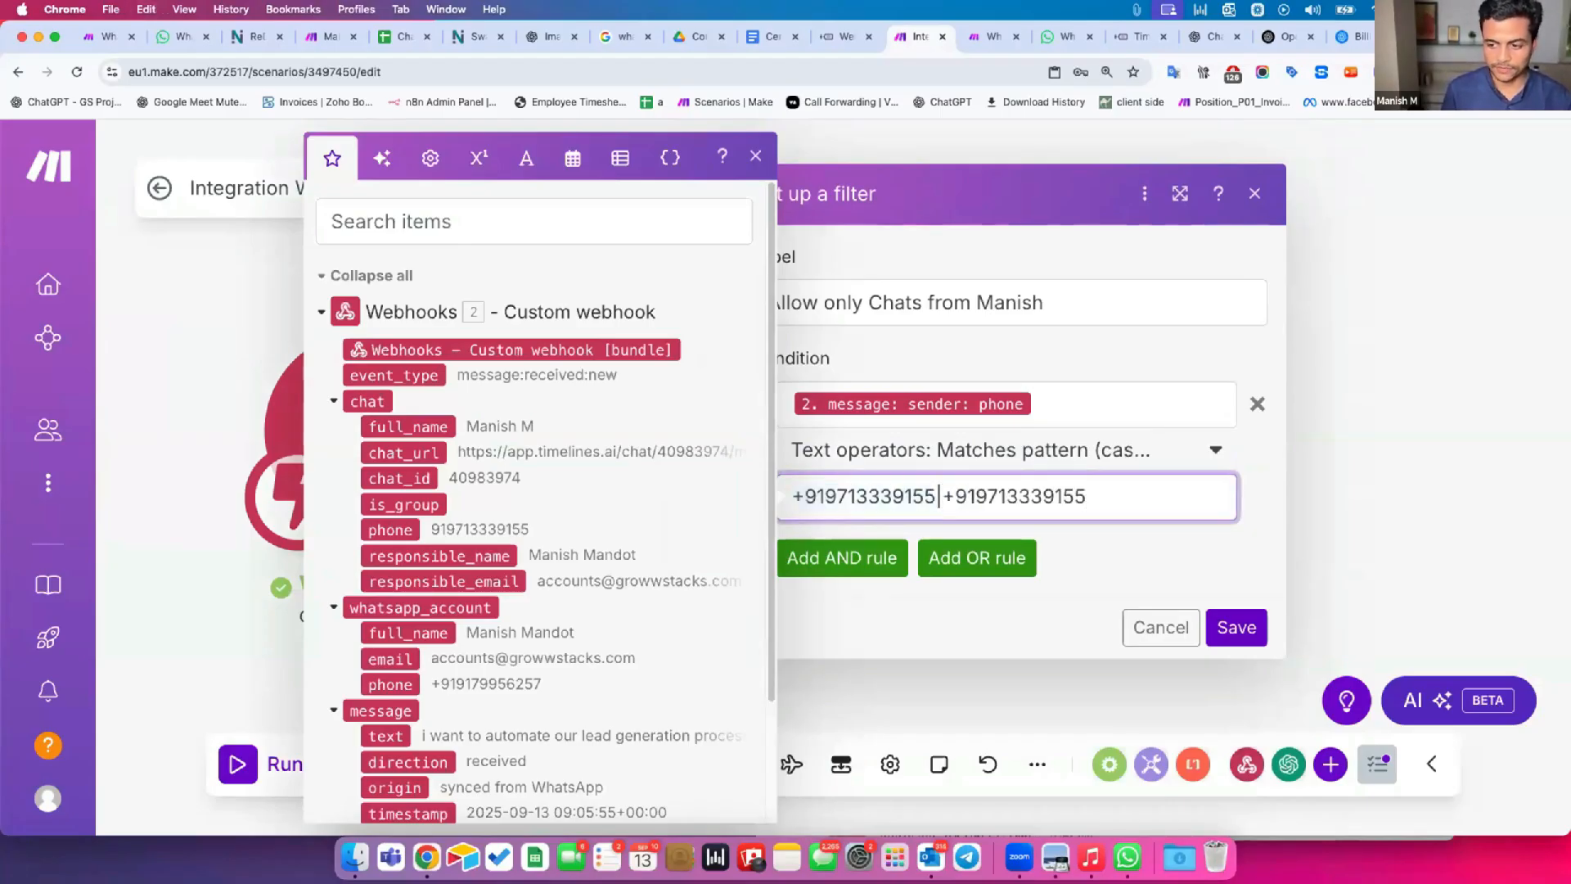
pyautogui.write('|')
pyautogui.press('super+v')
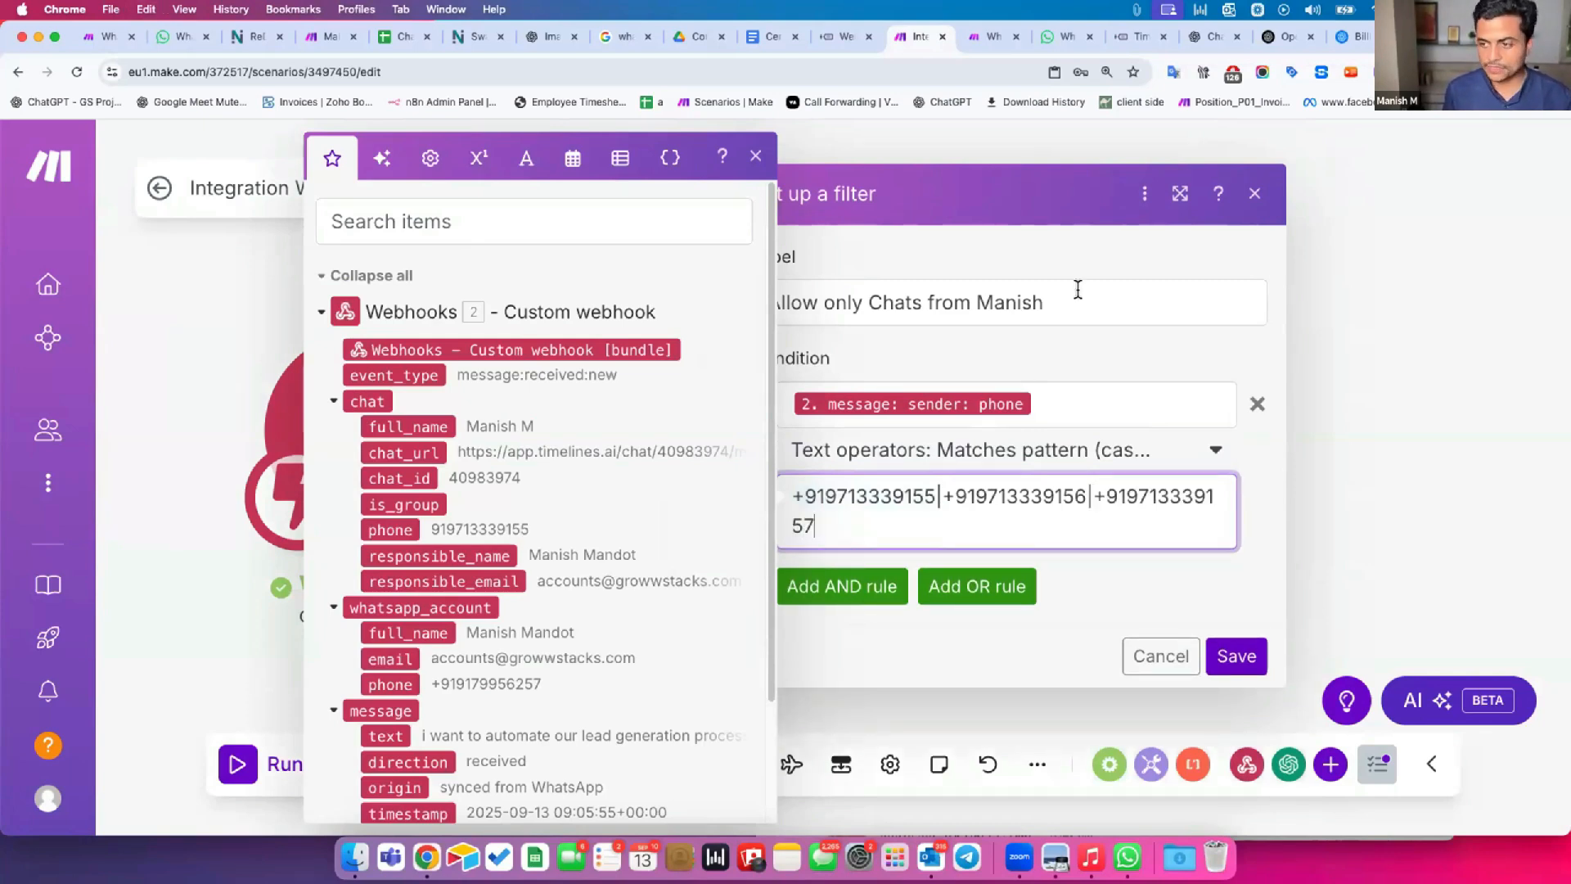
# Enlarge the filter dialog and review the separators and differing digits in the phone number pattern.
pyautogui.click(1179, 194)
pyautogui.moveTo(658, 490); pyautogui.dragTo(675, 490)
pyautogui.moveTo(808, 489); pyautogui.dragTo(794, 490)
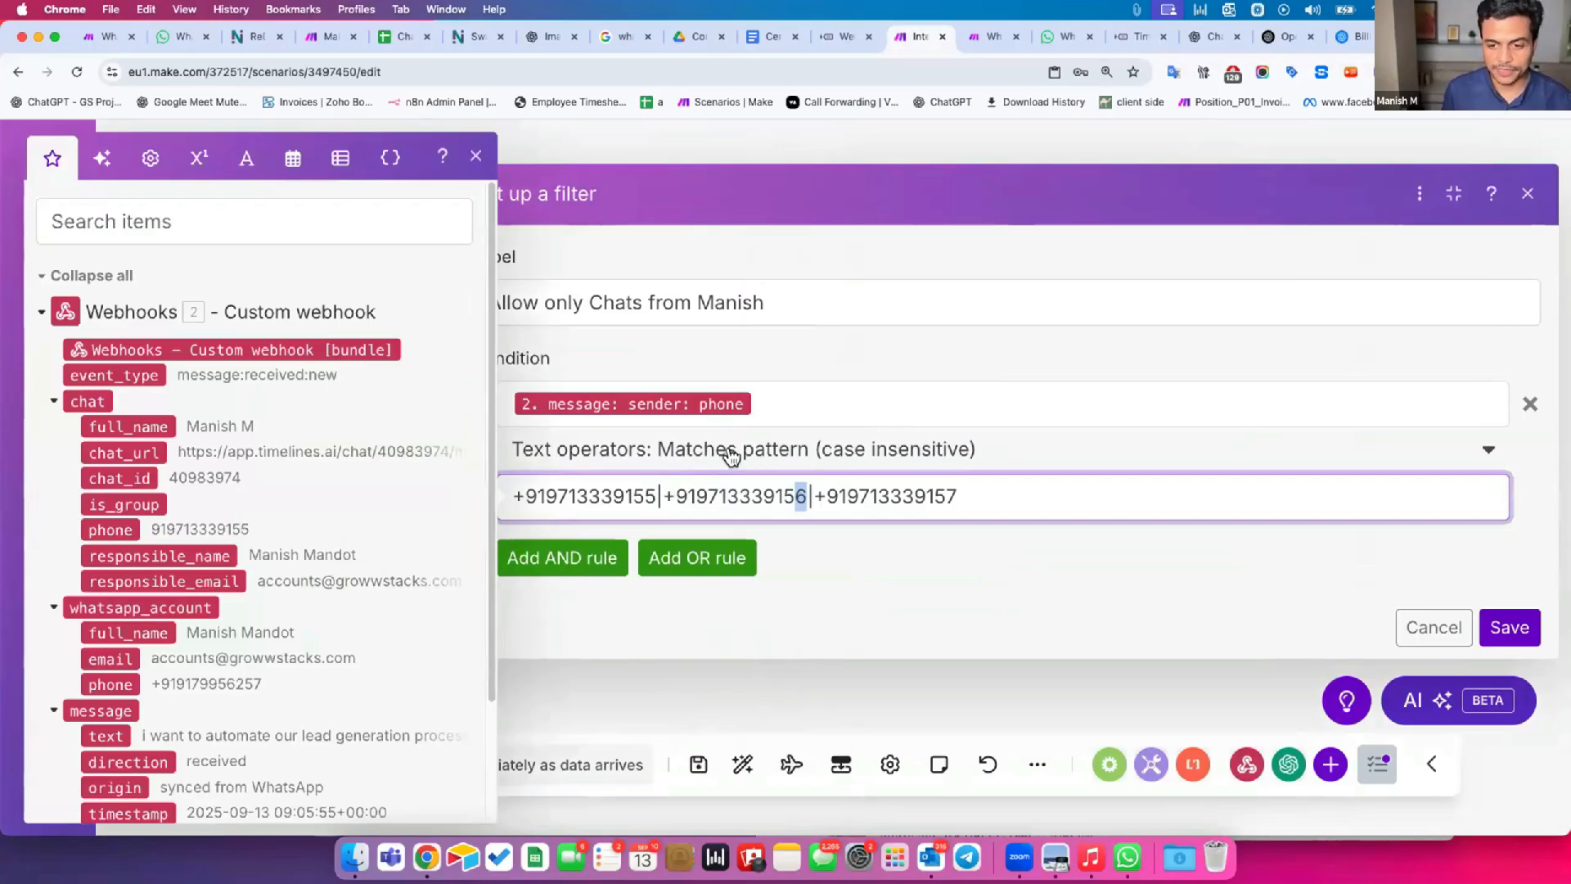
pyautogui.moveTo(570, 498); pyautogui.dragTo(891, 500)
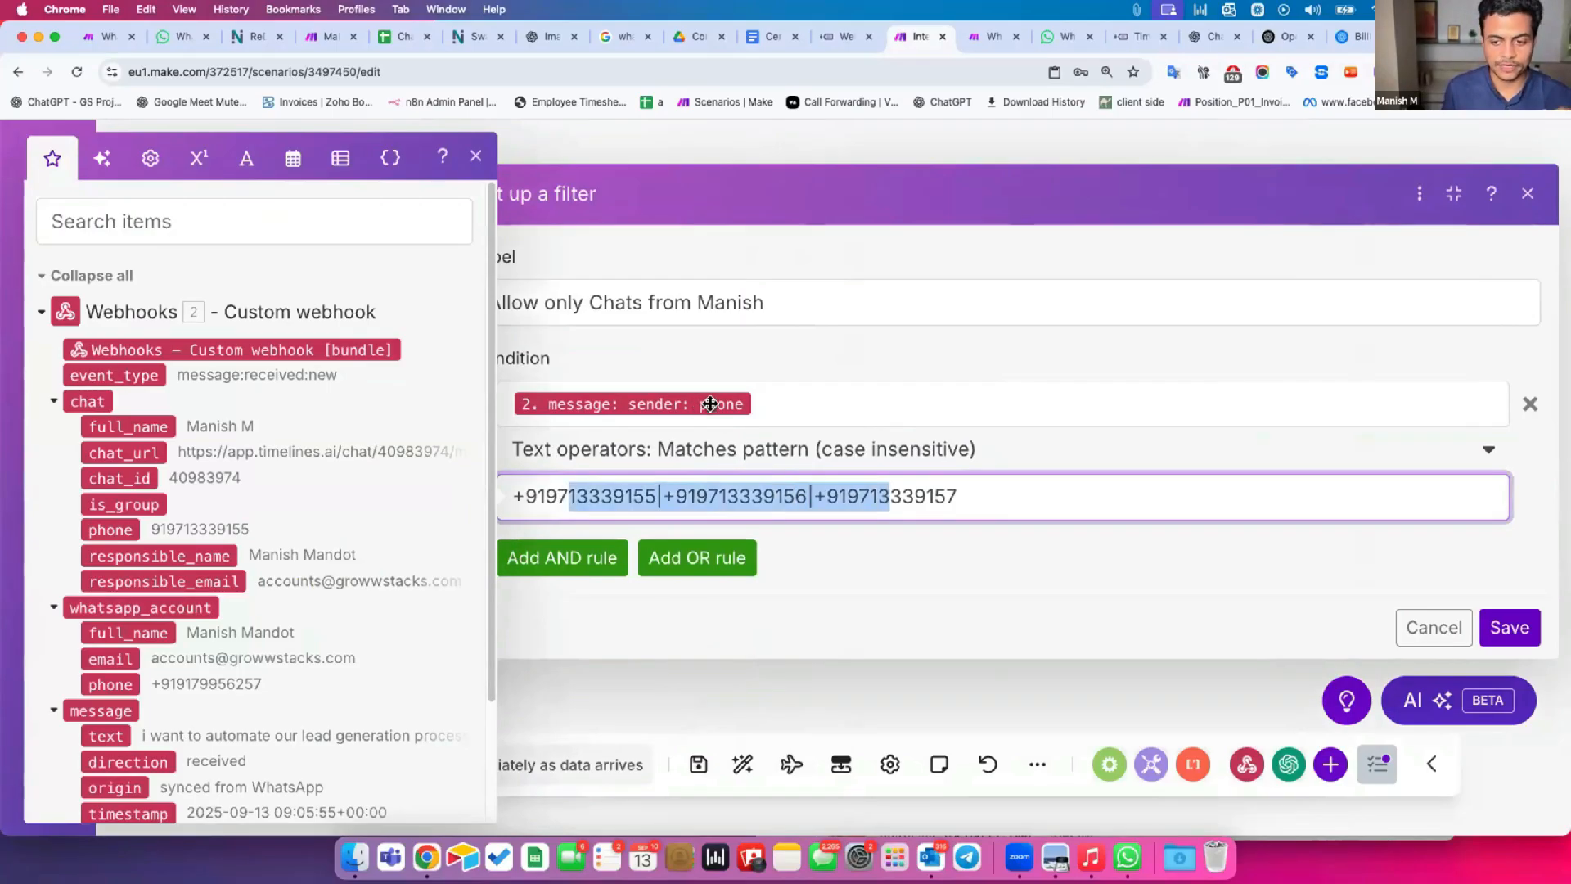
# Browse the condition operators from Matches pattern up to the basic operators, close the list, and save the filter.
pyautogui.click(783, 449)
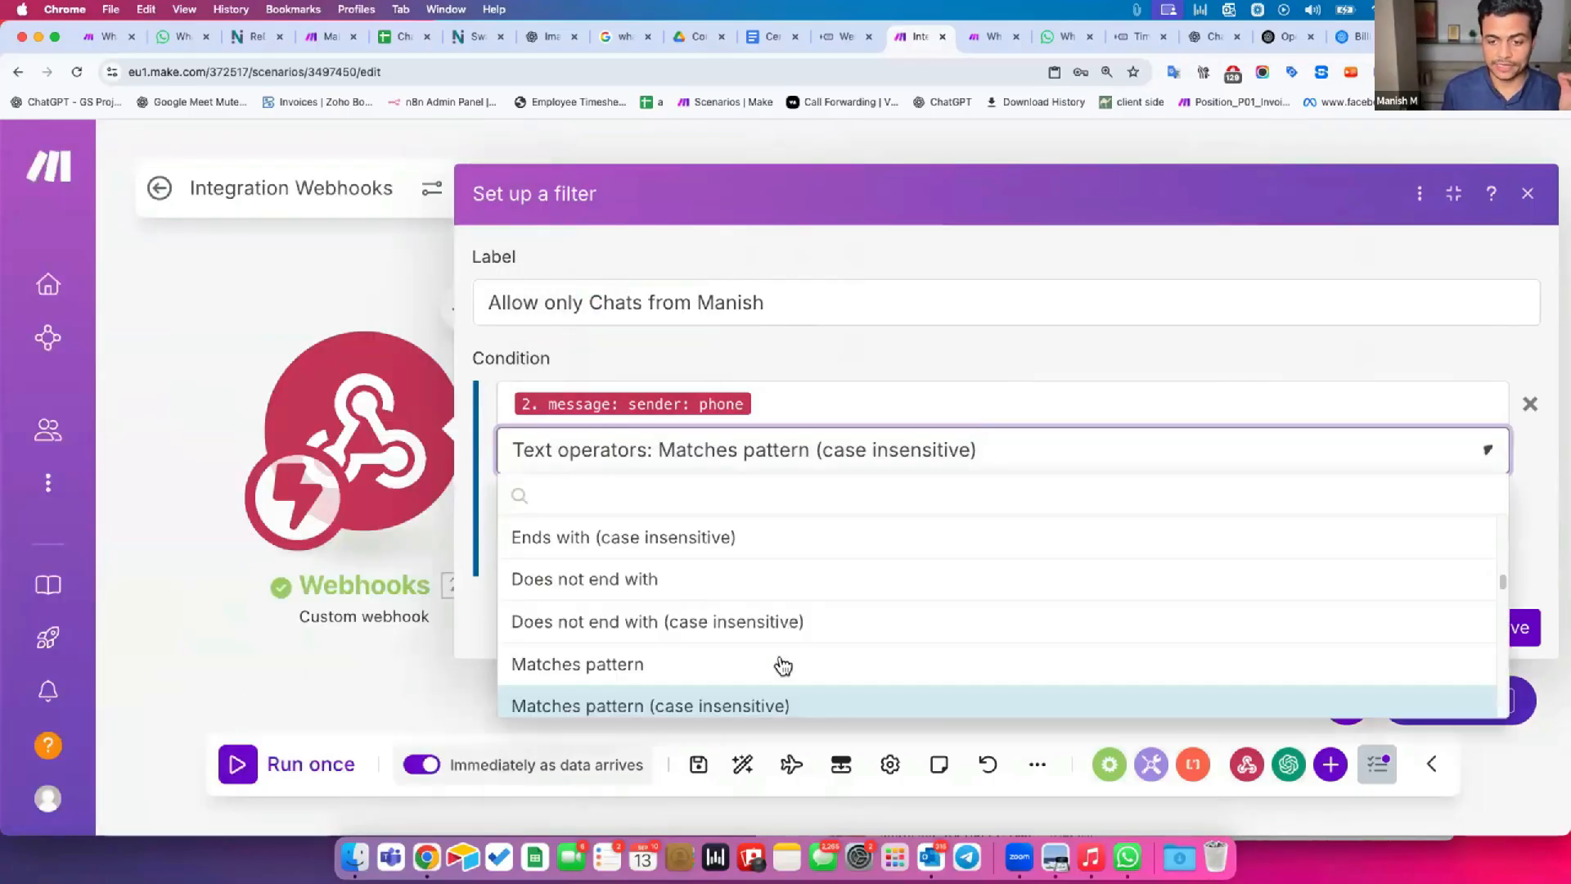
pyautogui.scroll(10, 783, 665)
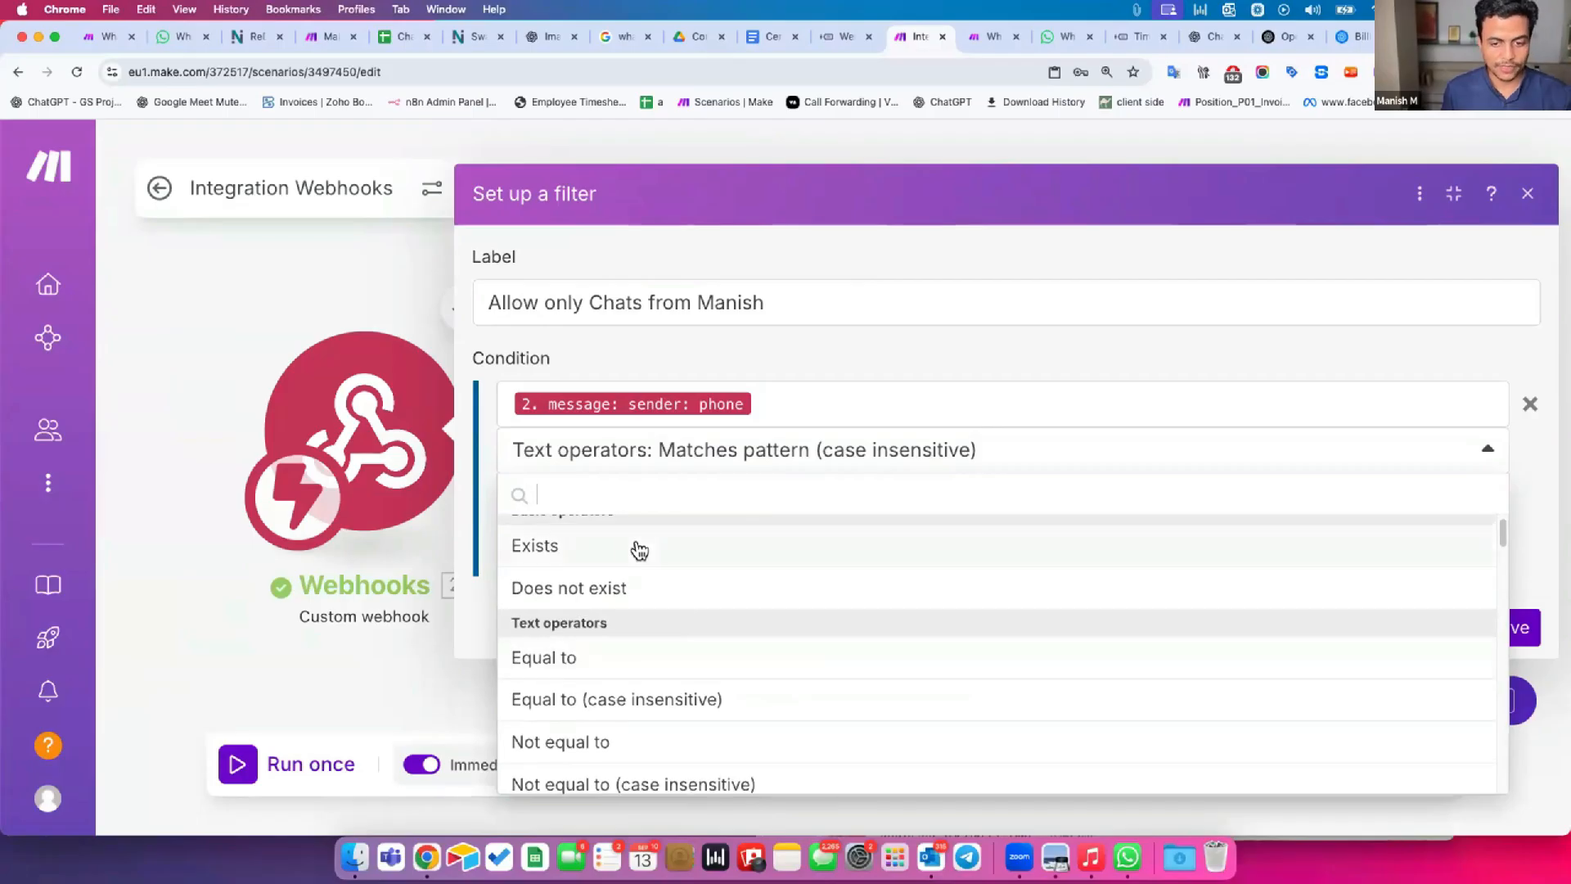
pyautogui.scroll(2, 685, 622)
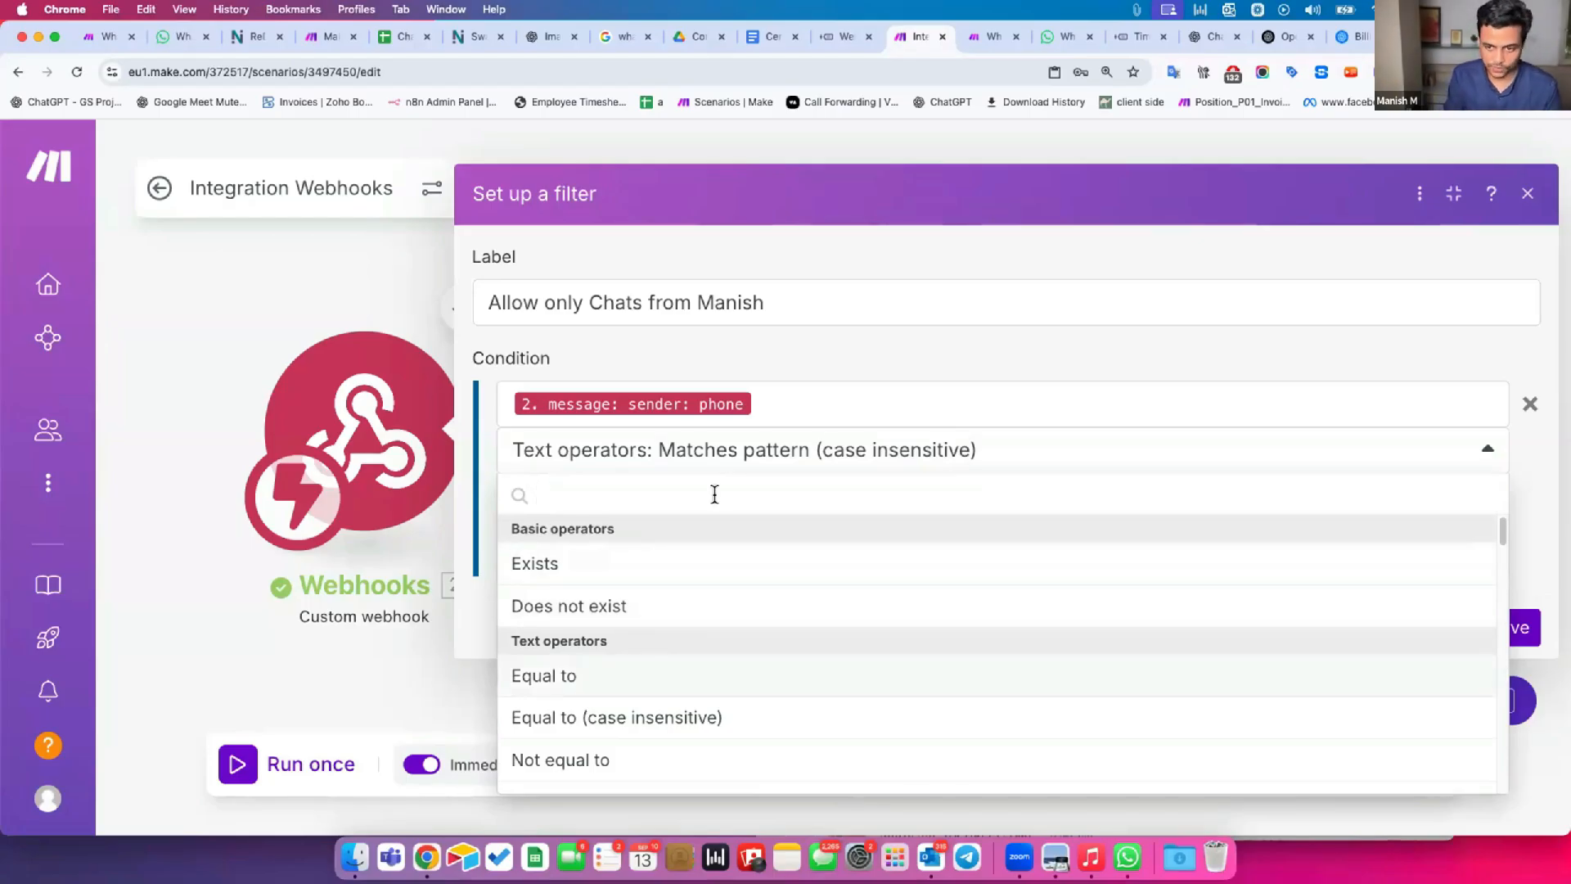
pyautogui.click(875, 379)
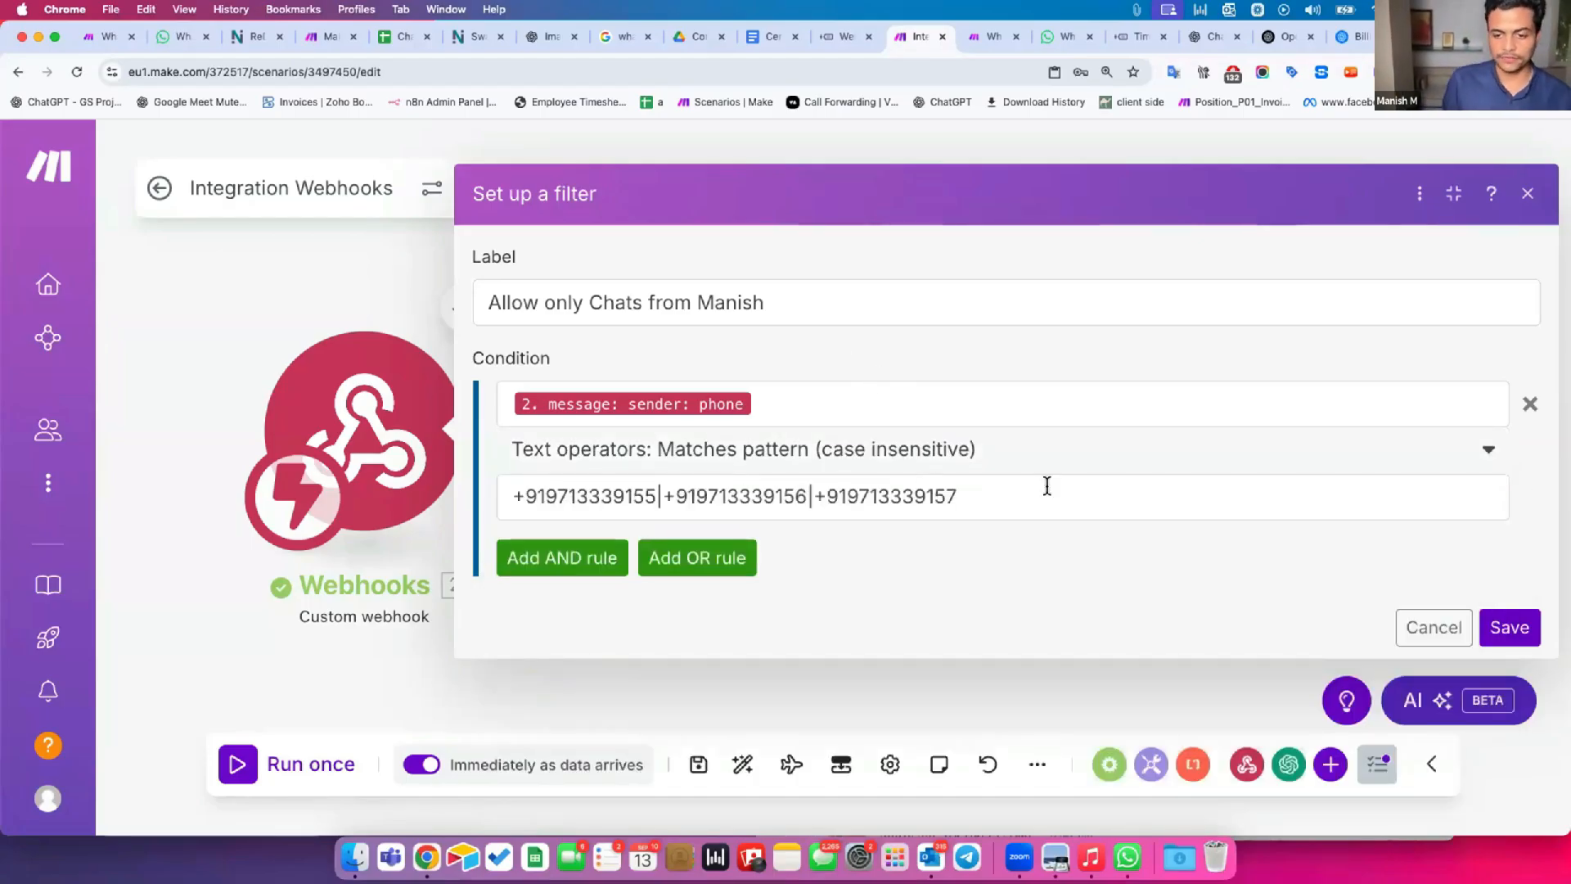
pyautogui.click(1505, 630)
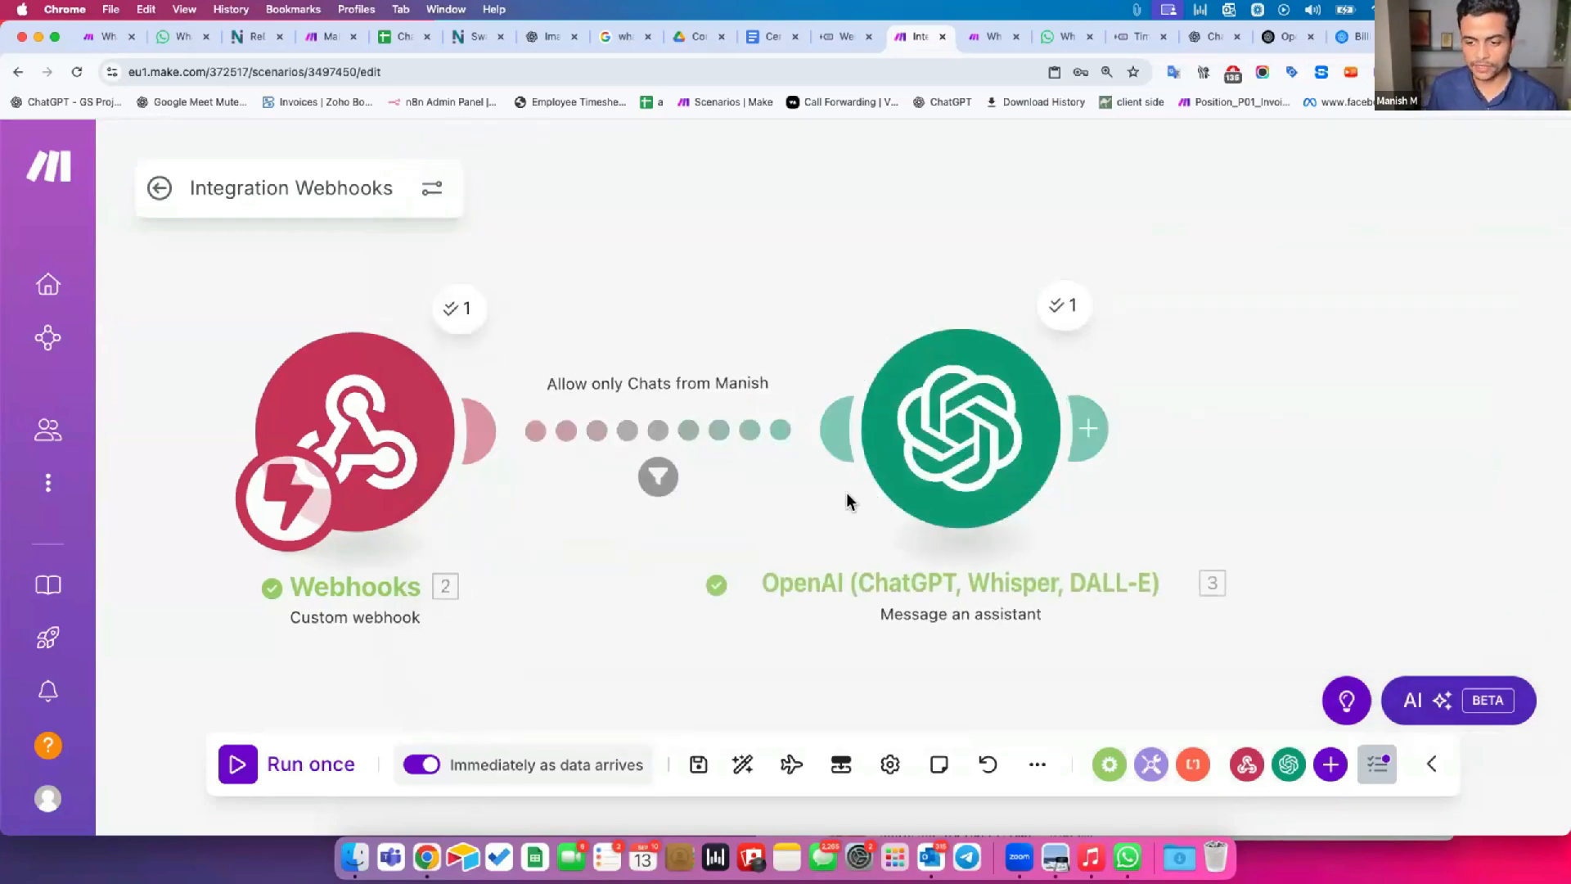
pyautogui.hscroll(1, 937, 369)
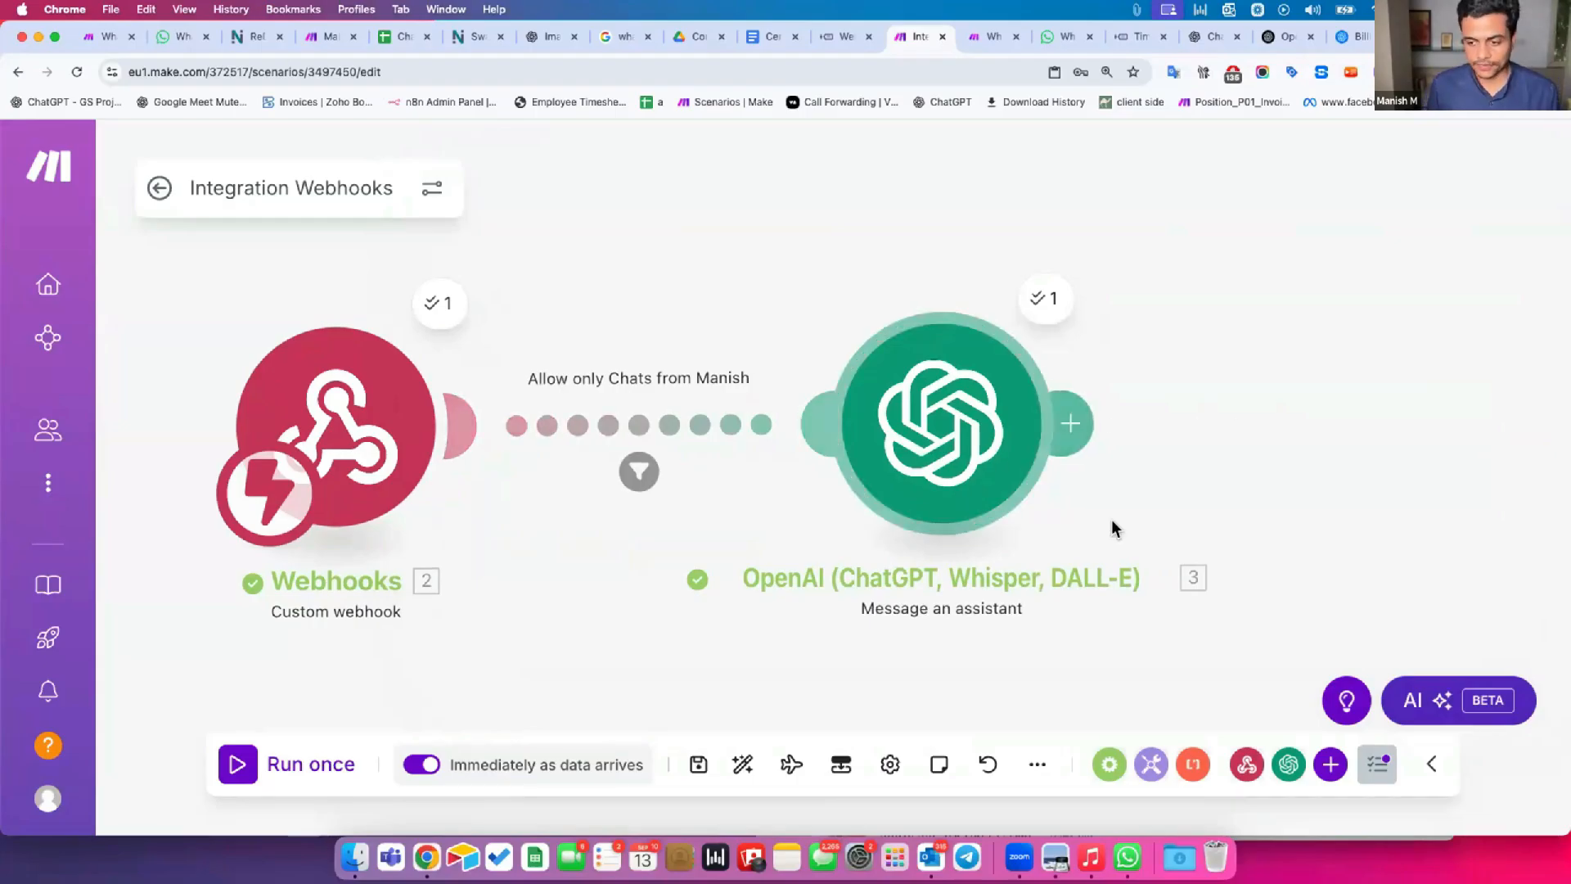
# Review the OpenAI module's output result for the last run, then bring up the test chat in WhatsApp.
pyautogui.hscroll(3, 1052, 526)
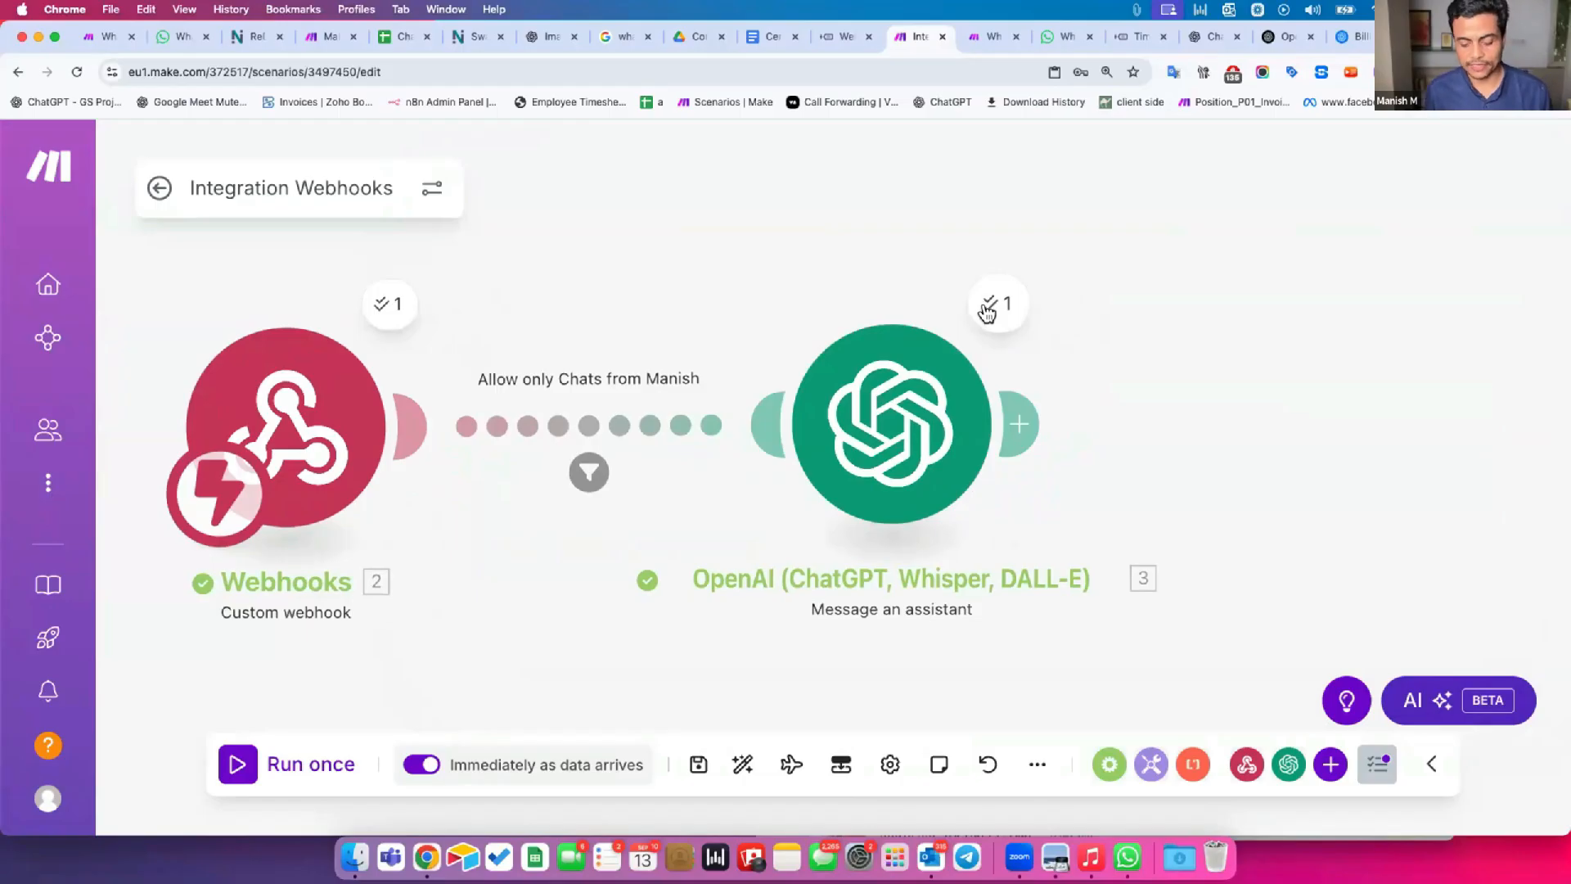
pyautogui.click(988, 312)
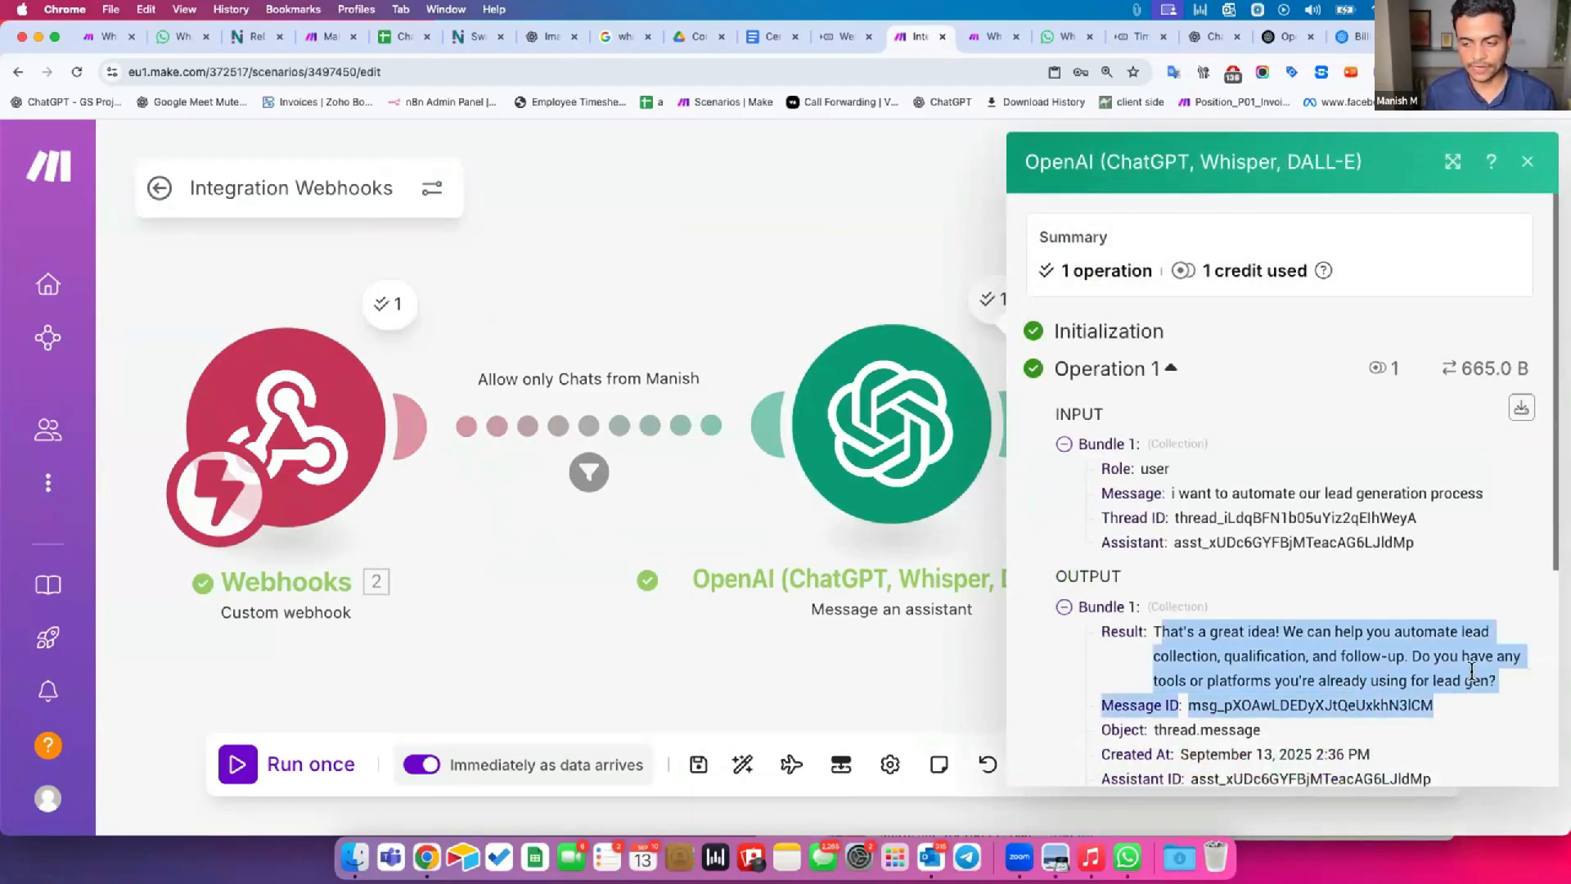
pyautogui.moveTo(1471, 671); pyautogui.dragTo(1472, 672)
pyautogui.click(712, 637)
pyautogui.press('super+grave')
pyautogui.click(1237, 658)
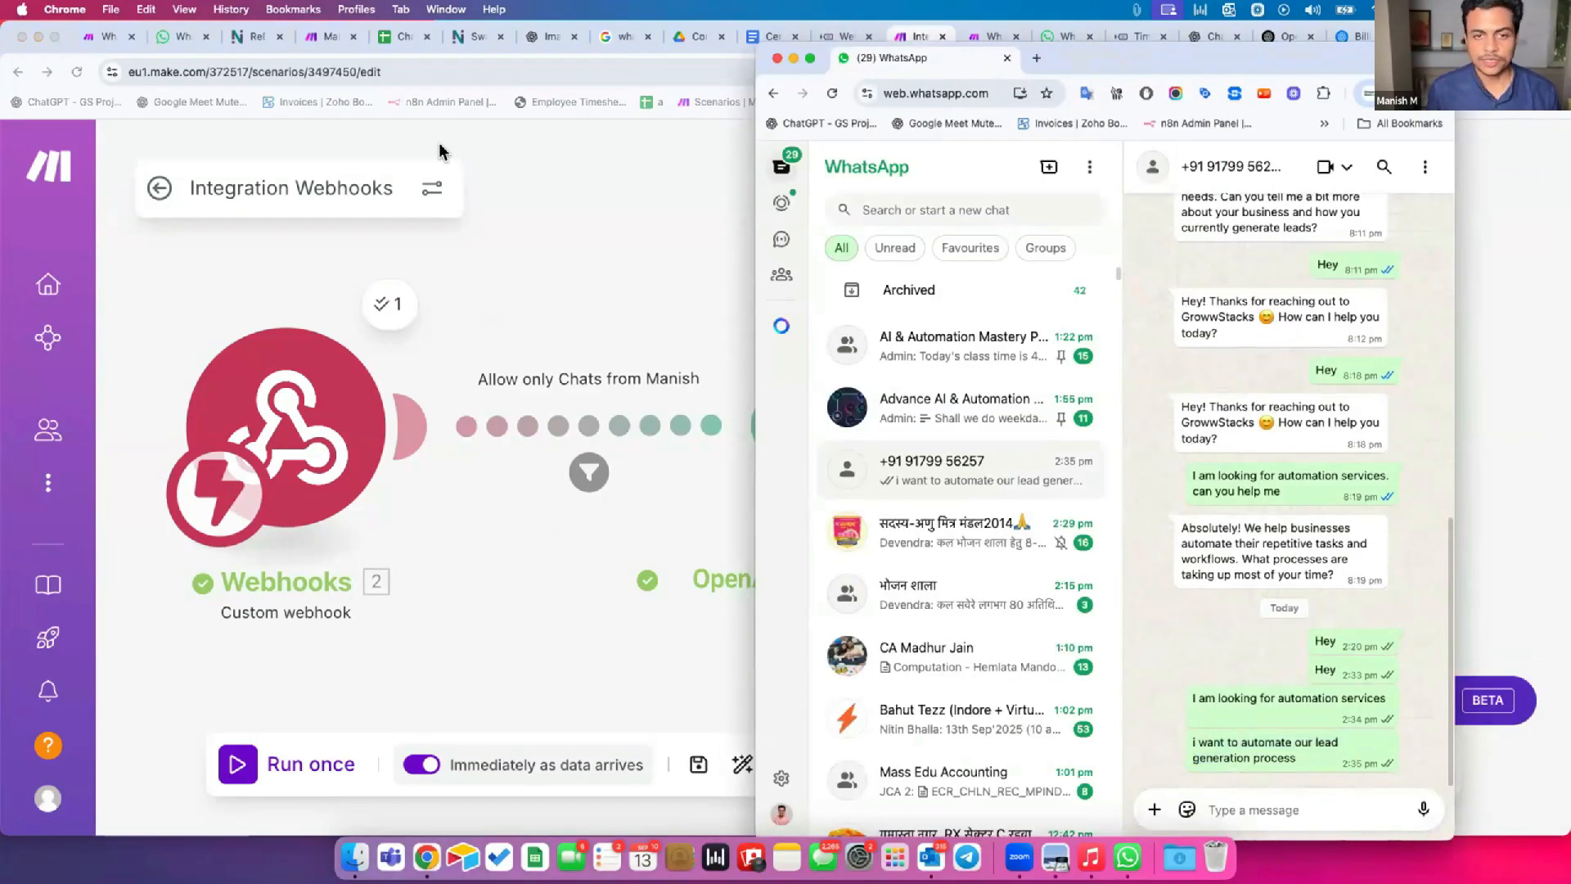
# Go to the Public API integration page in TimelinesAI and open the Public API Documentation.
pyautogui.click(471, 37)
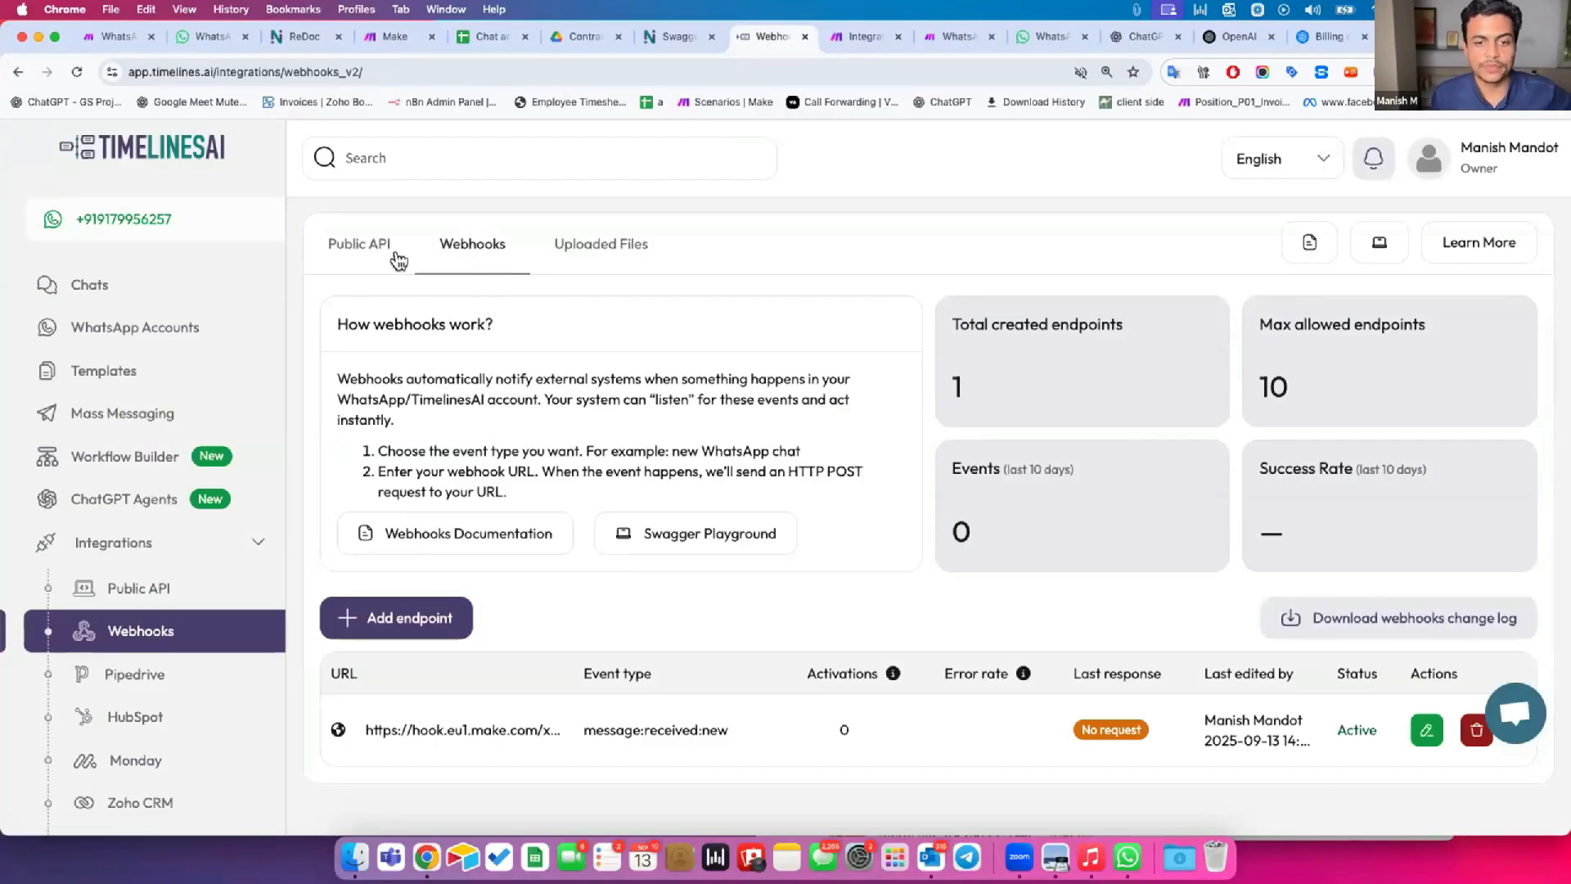
pyautogui.click(344, 248)
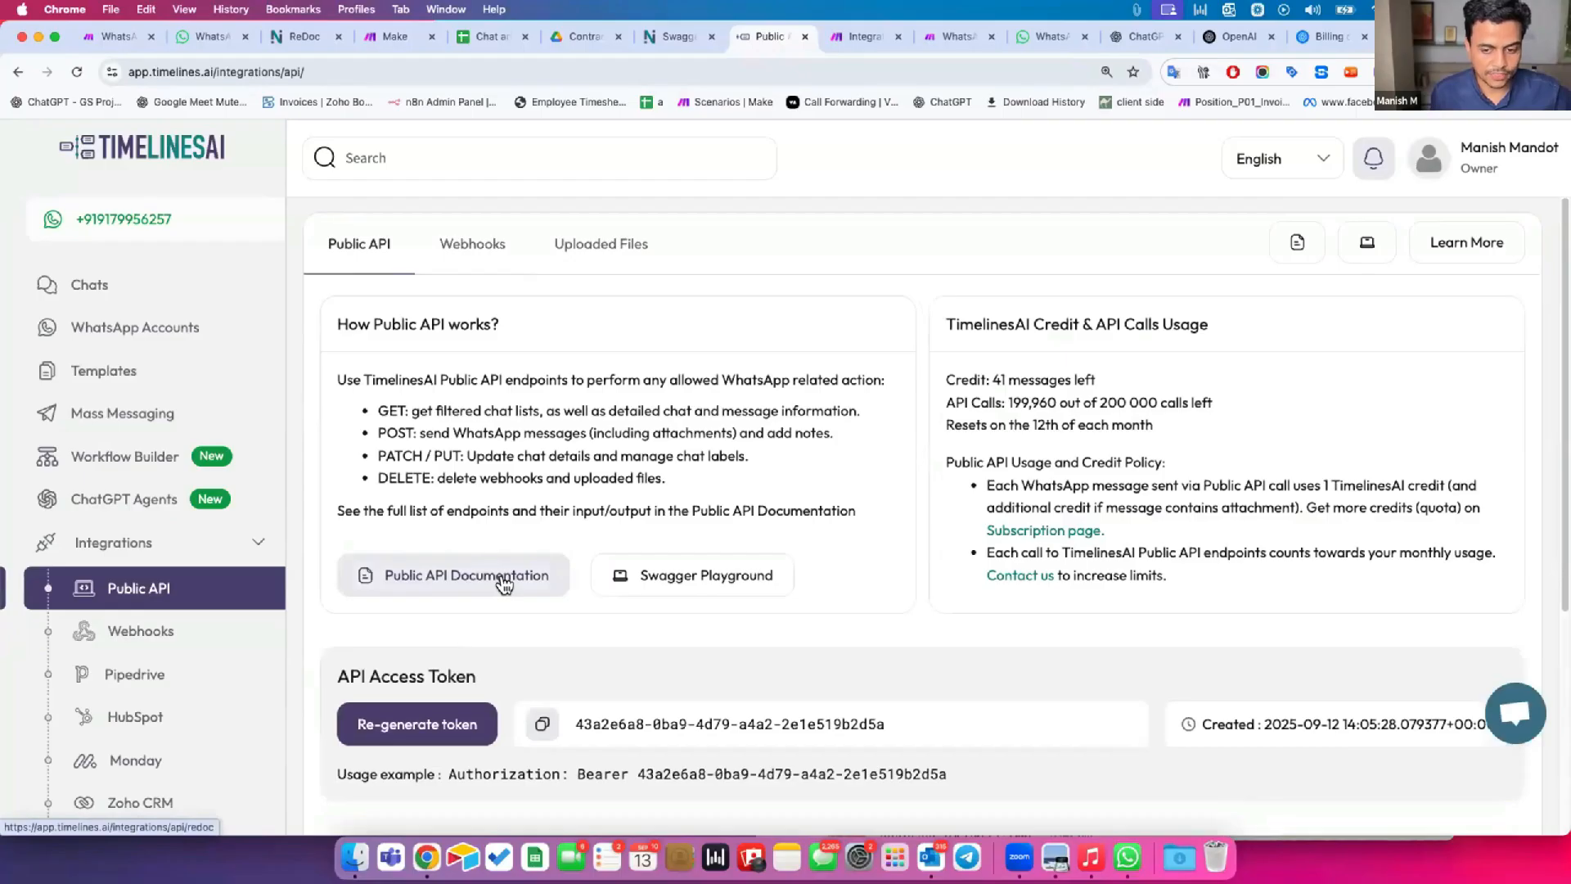
pyautogui.click(504, 579)
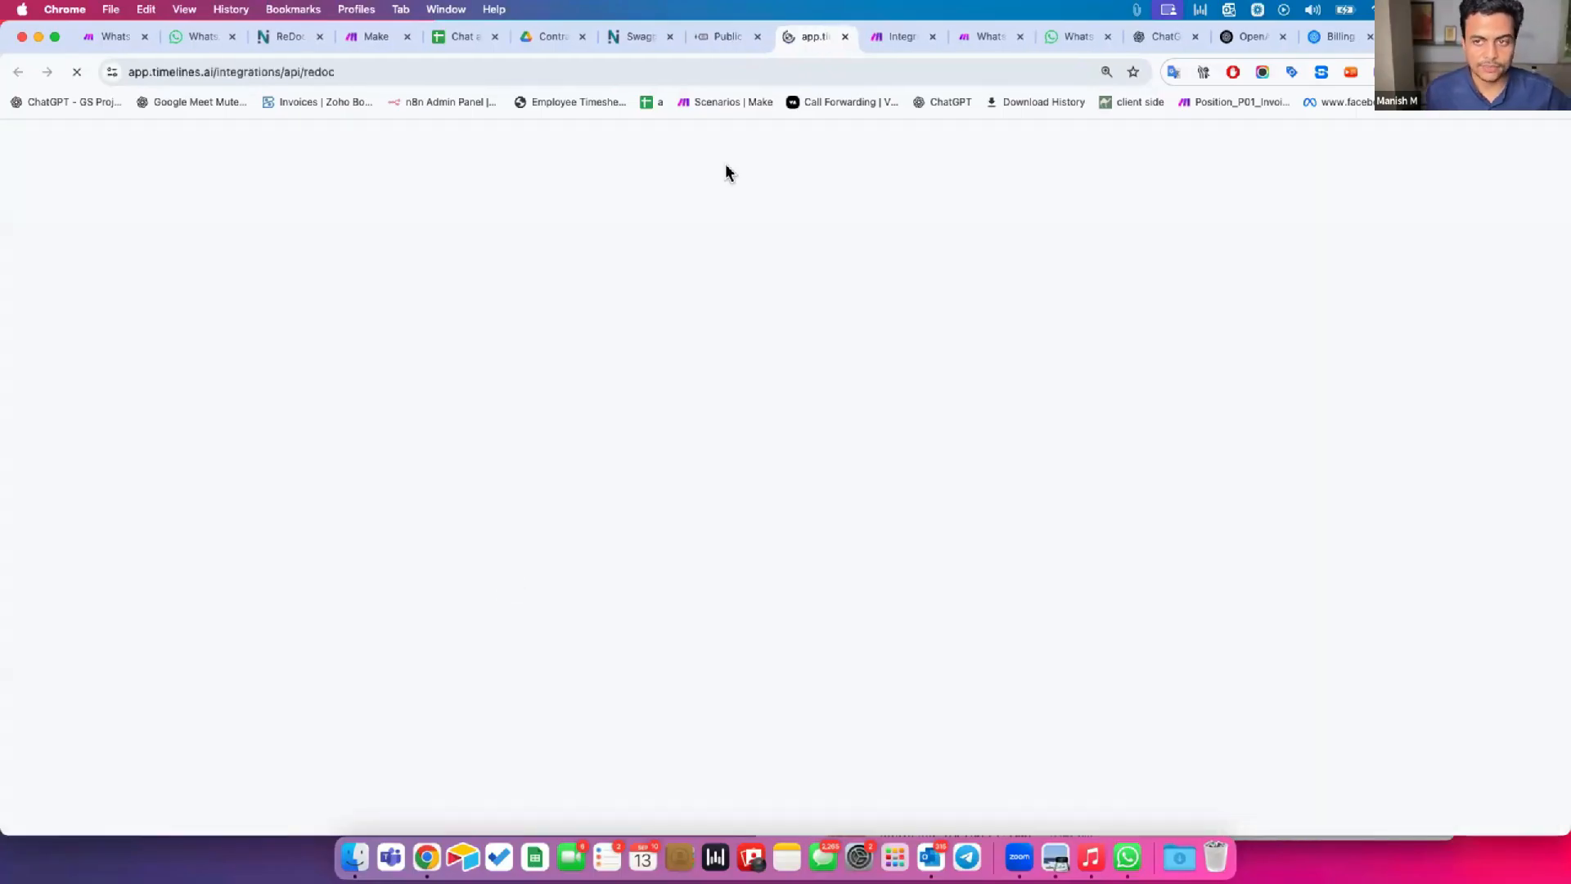
# Return to the TimelinesAI Public API page and examine the API Access Token and the Authorization: Bearer usage example.
pyautogui.click(724, 36)
pyautogui.scroll(-1, 523, 718)
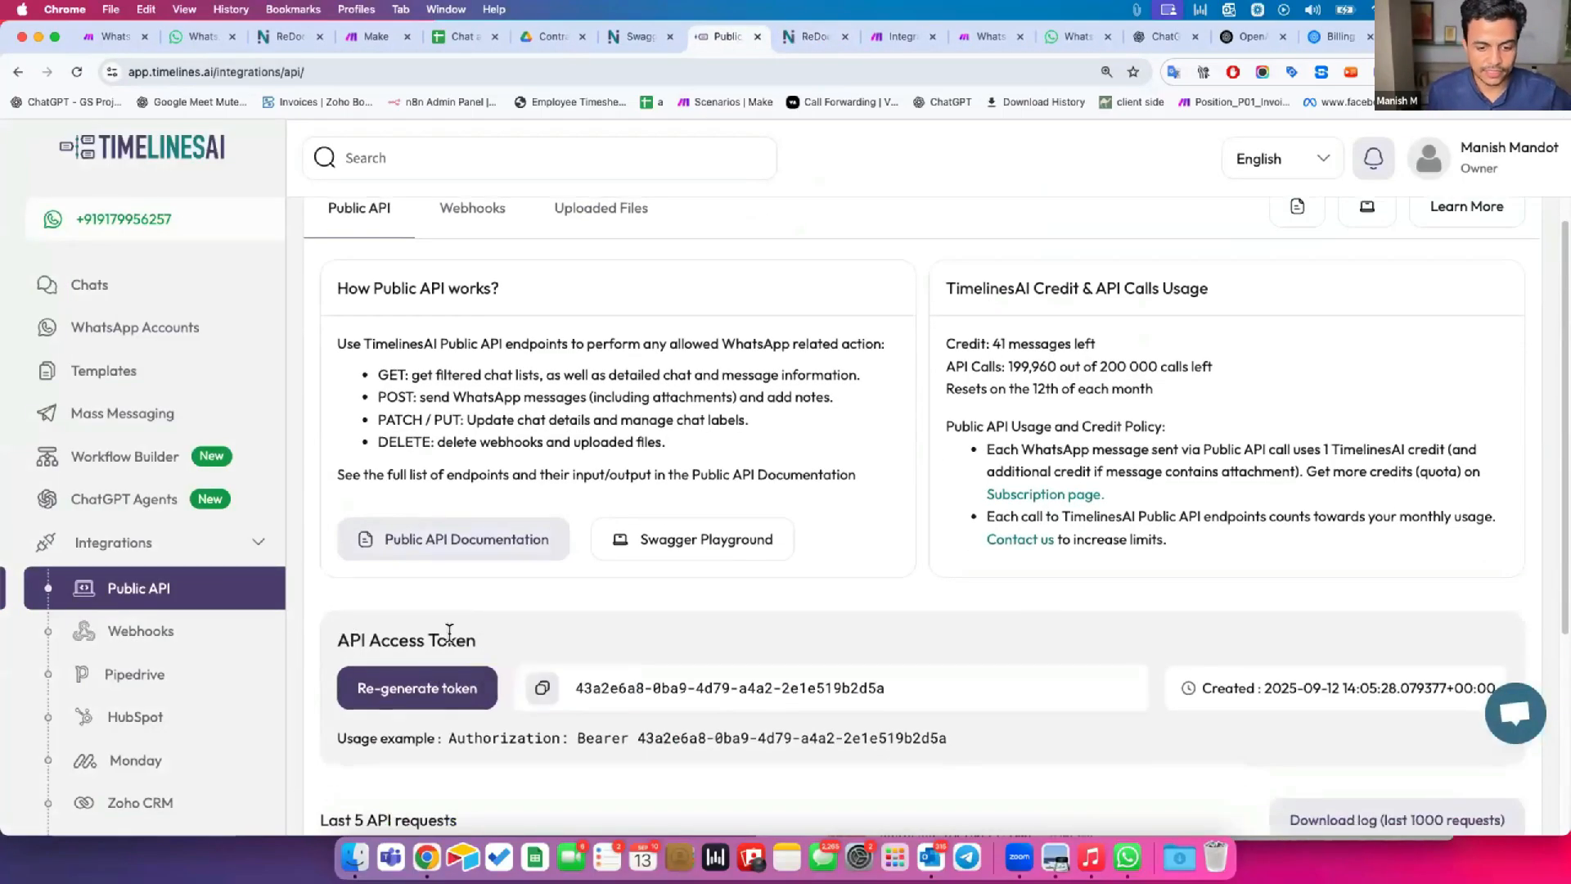
pyautogui.moveTo(352, 640); pyautogui.dragTo(489, 639)
pyautogui.moveTo(576, 687); pyautogui.dragTo(962, 714)
pyautogui.moveTo(466, 734); pyautogui.dragTo(953, 736)
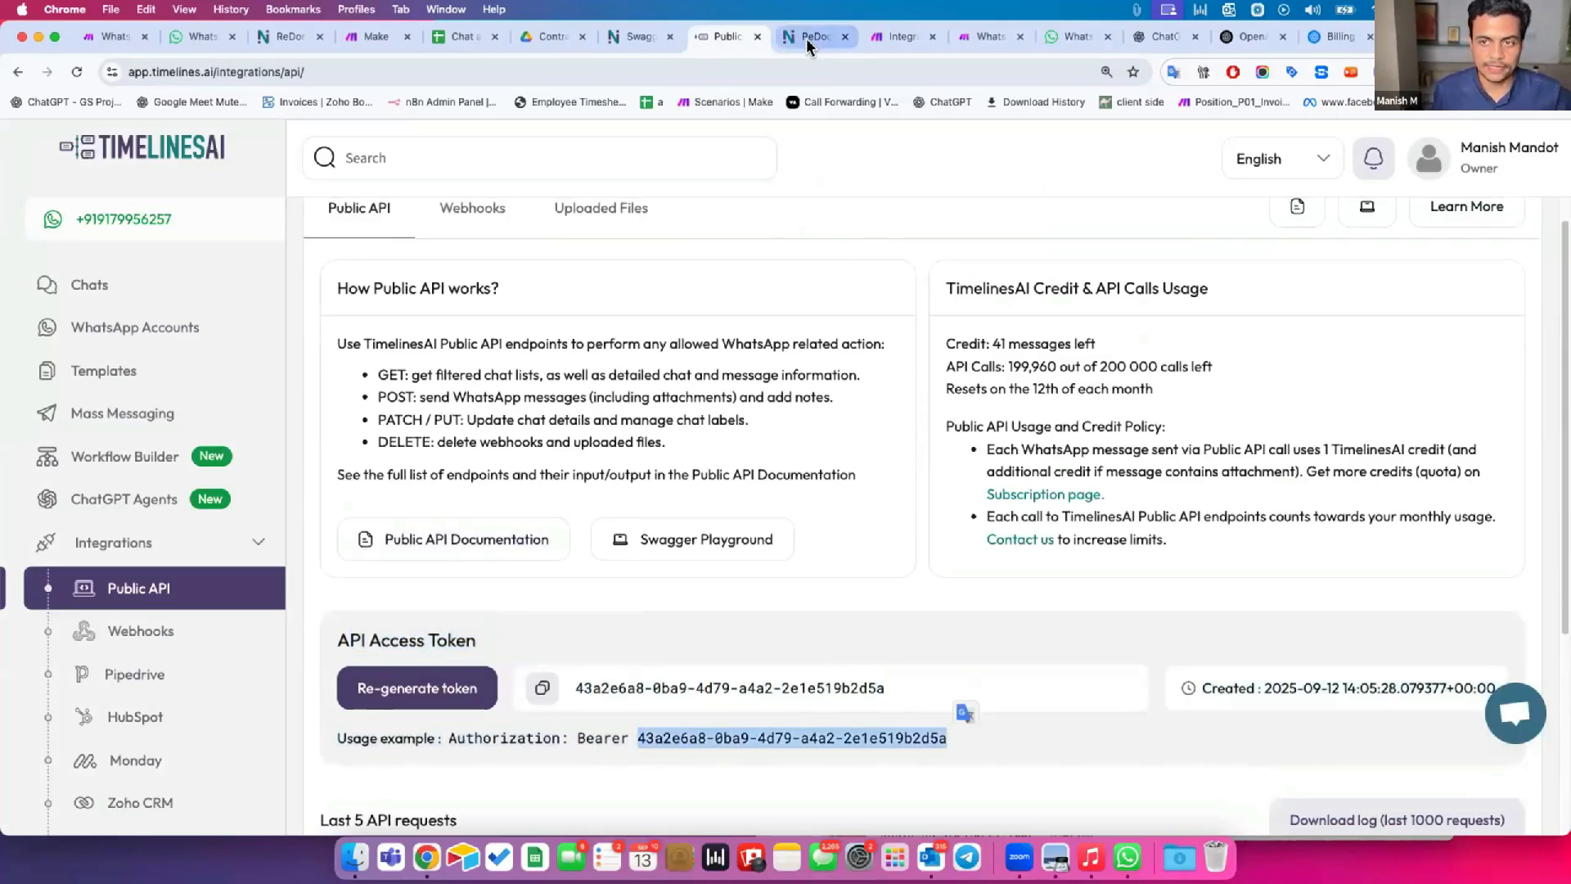
# Find the Send message in existing chat endpoint in the API documentation and expand its full request URL.
pyautogui.click(807, 37)
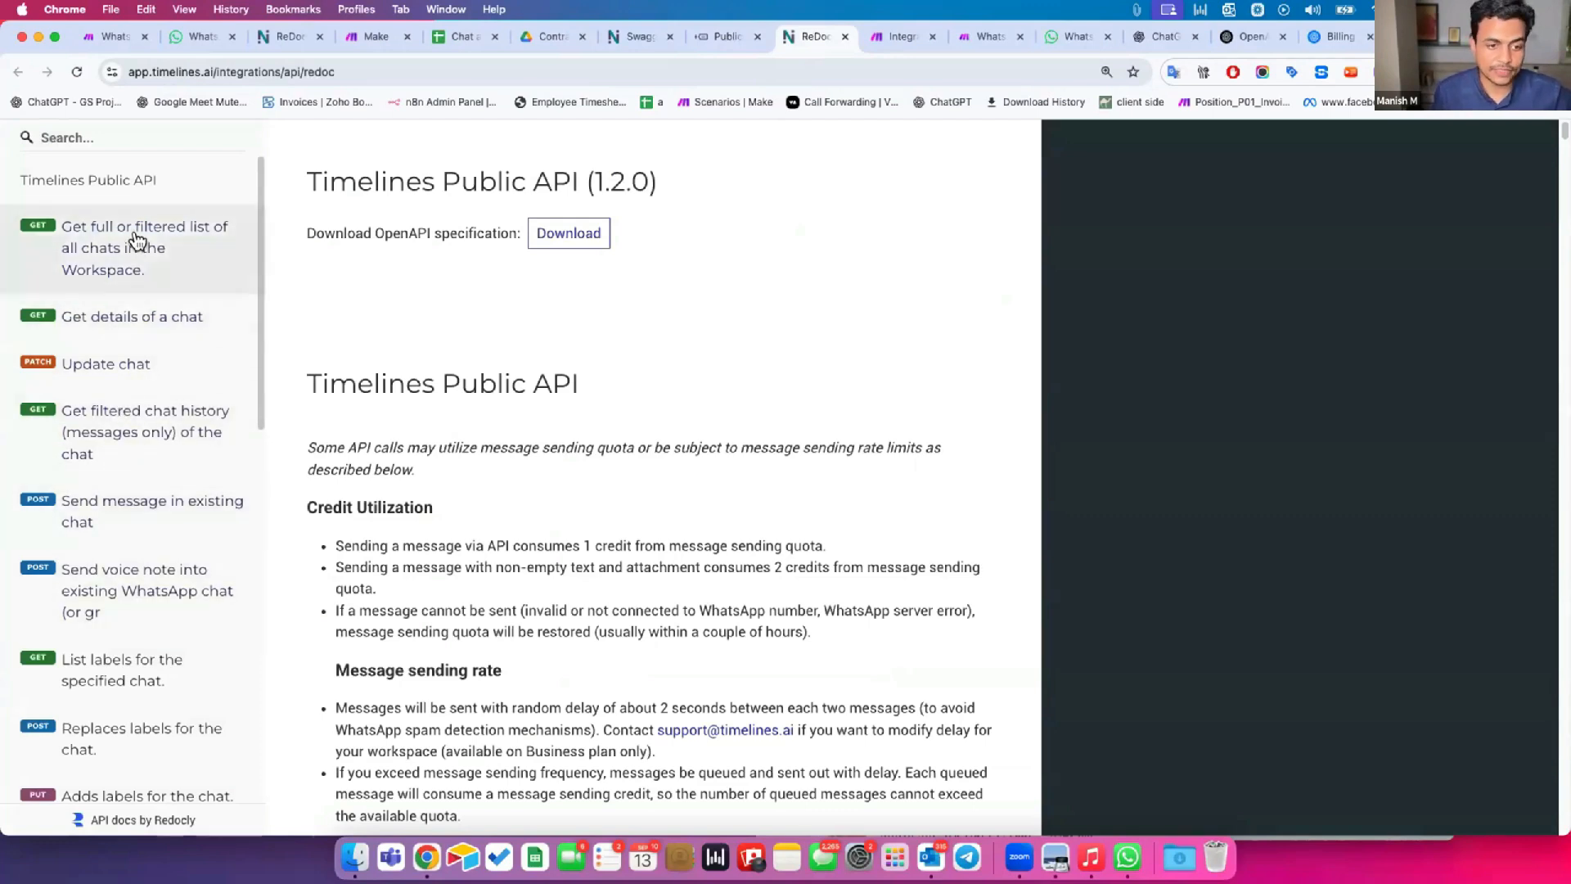
pyautogui.scroll(-3, 149, 622)
pyautogui.scroll(-2, 148, 632)
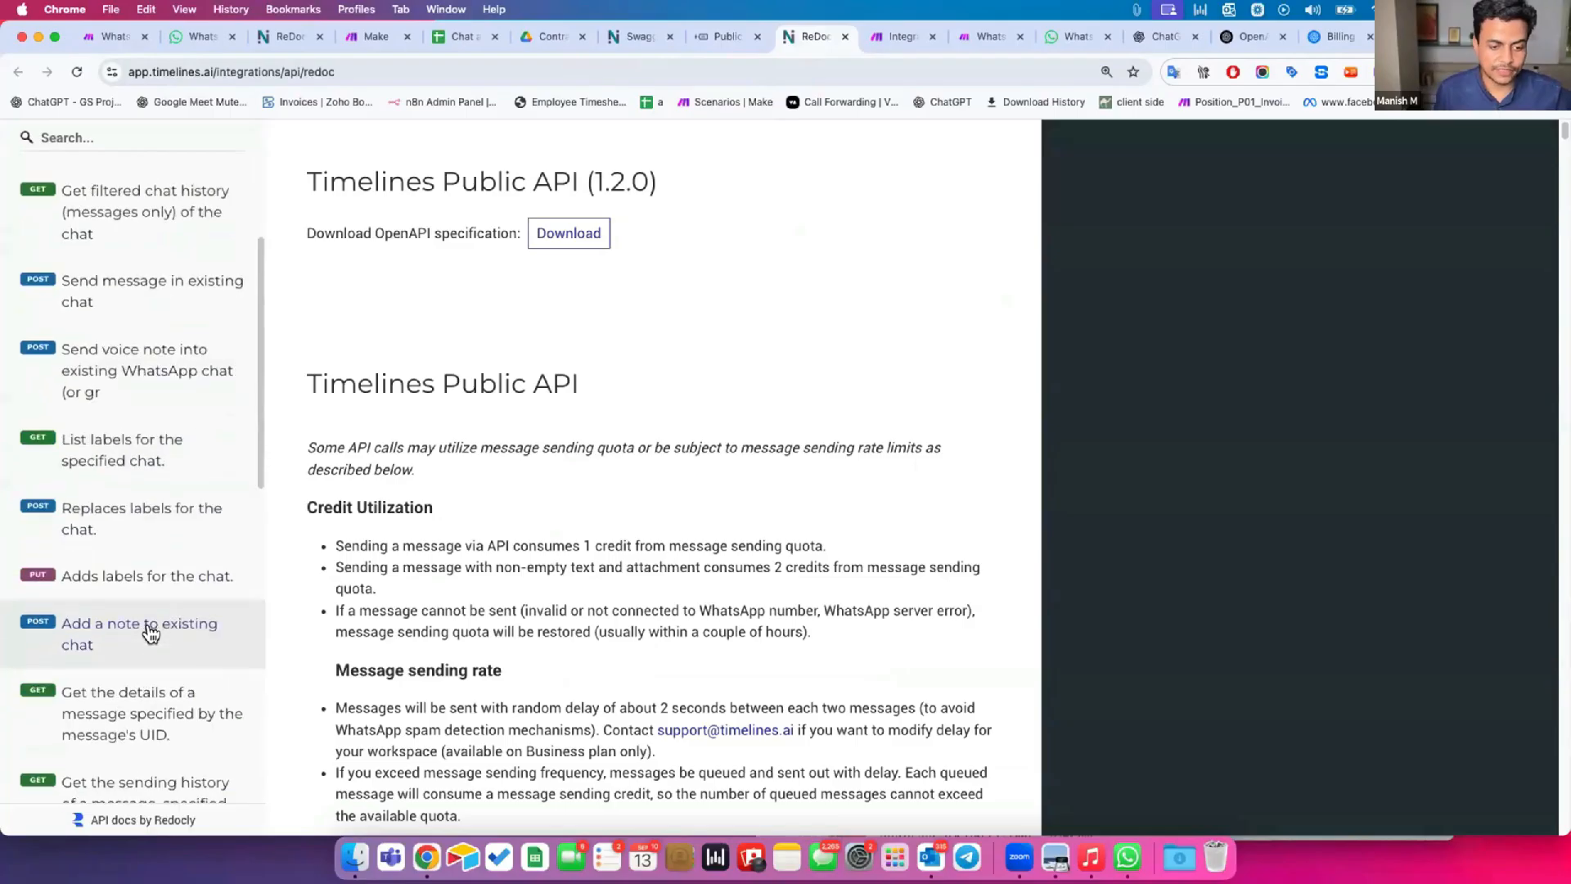
pyautogui.scroll(5, 126, 365)
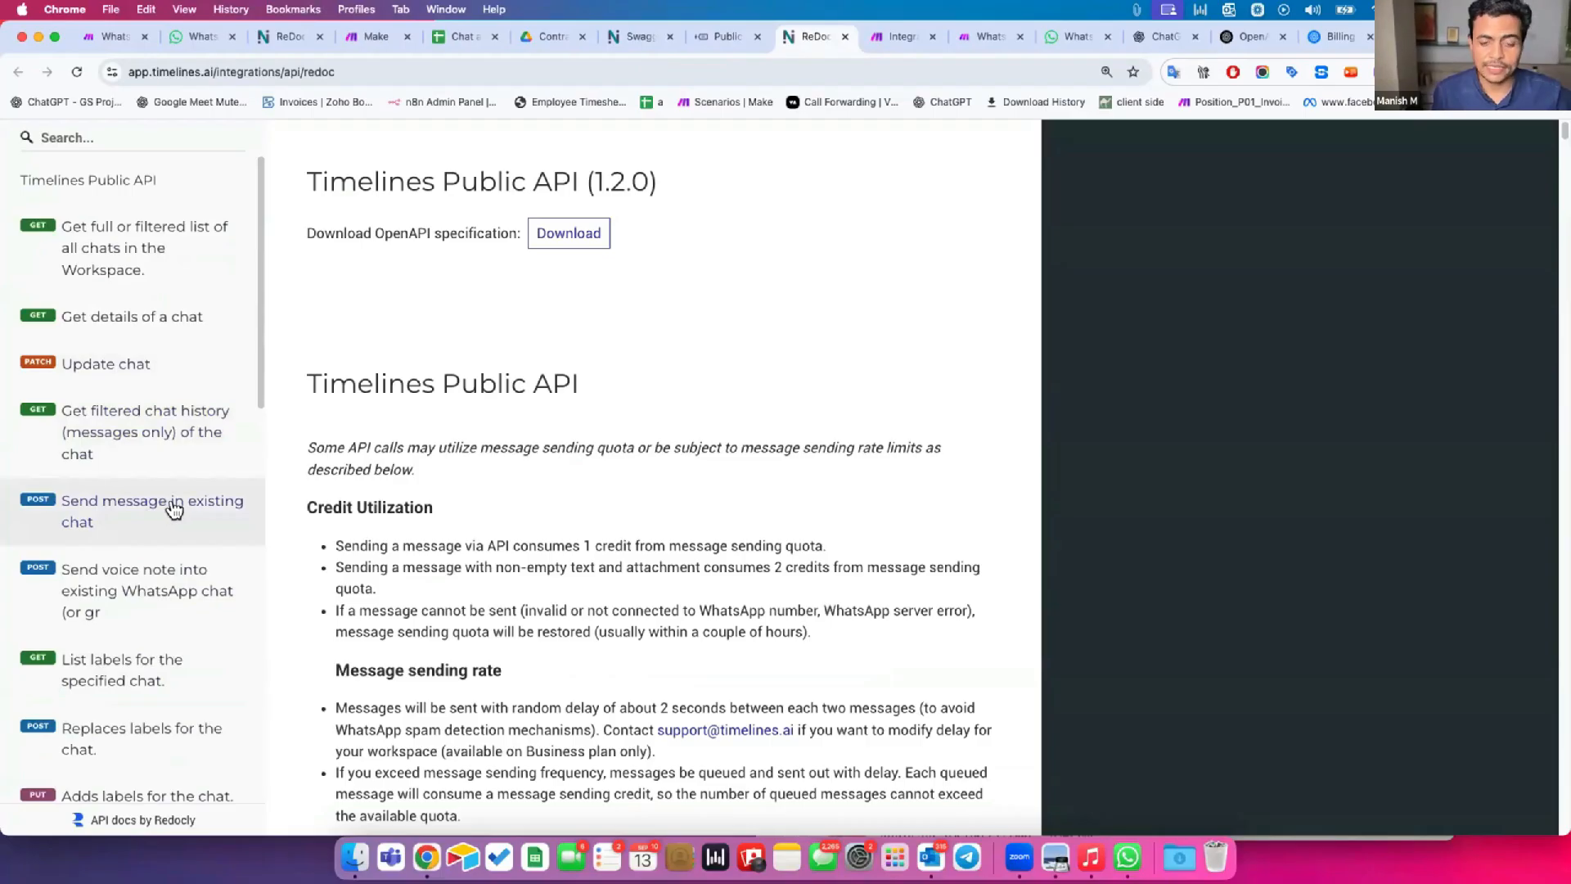
pyautogui.click(127, 515)
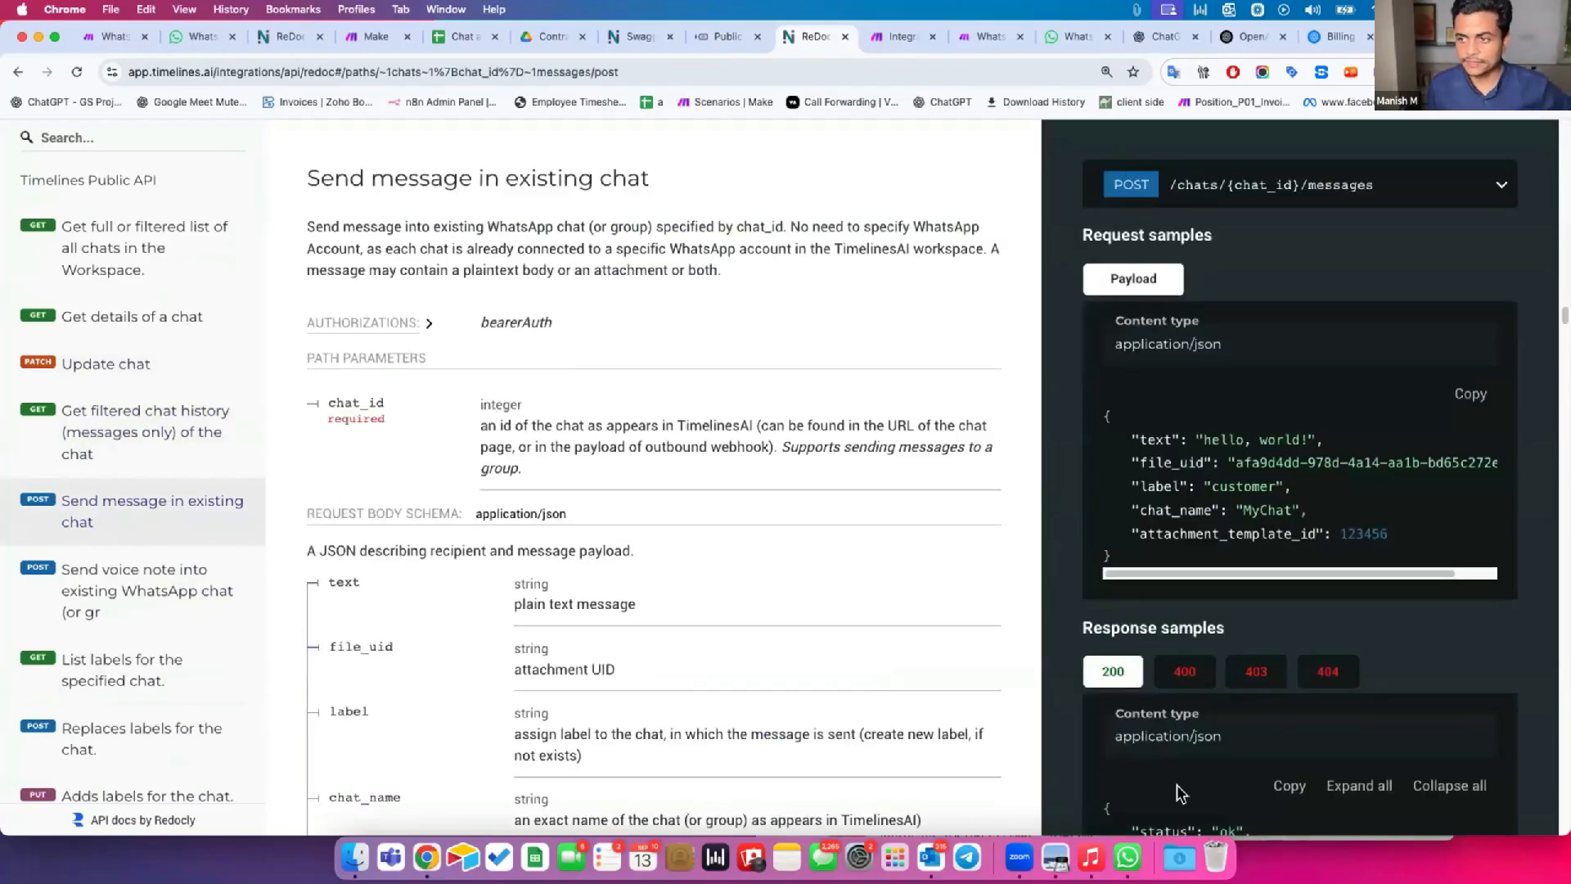
pyautogui.click(1191, 188)
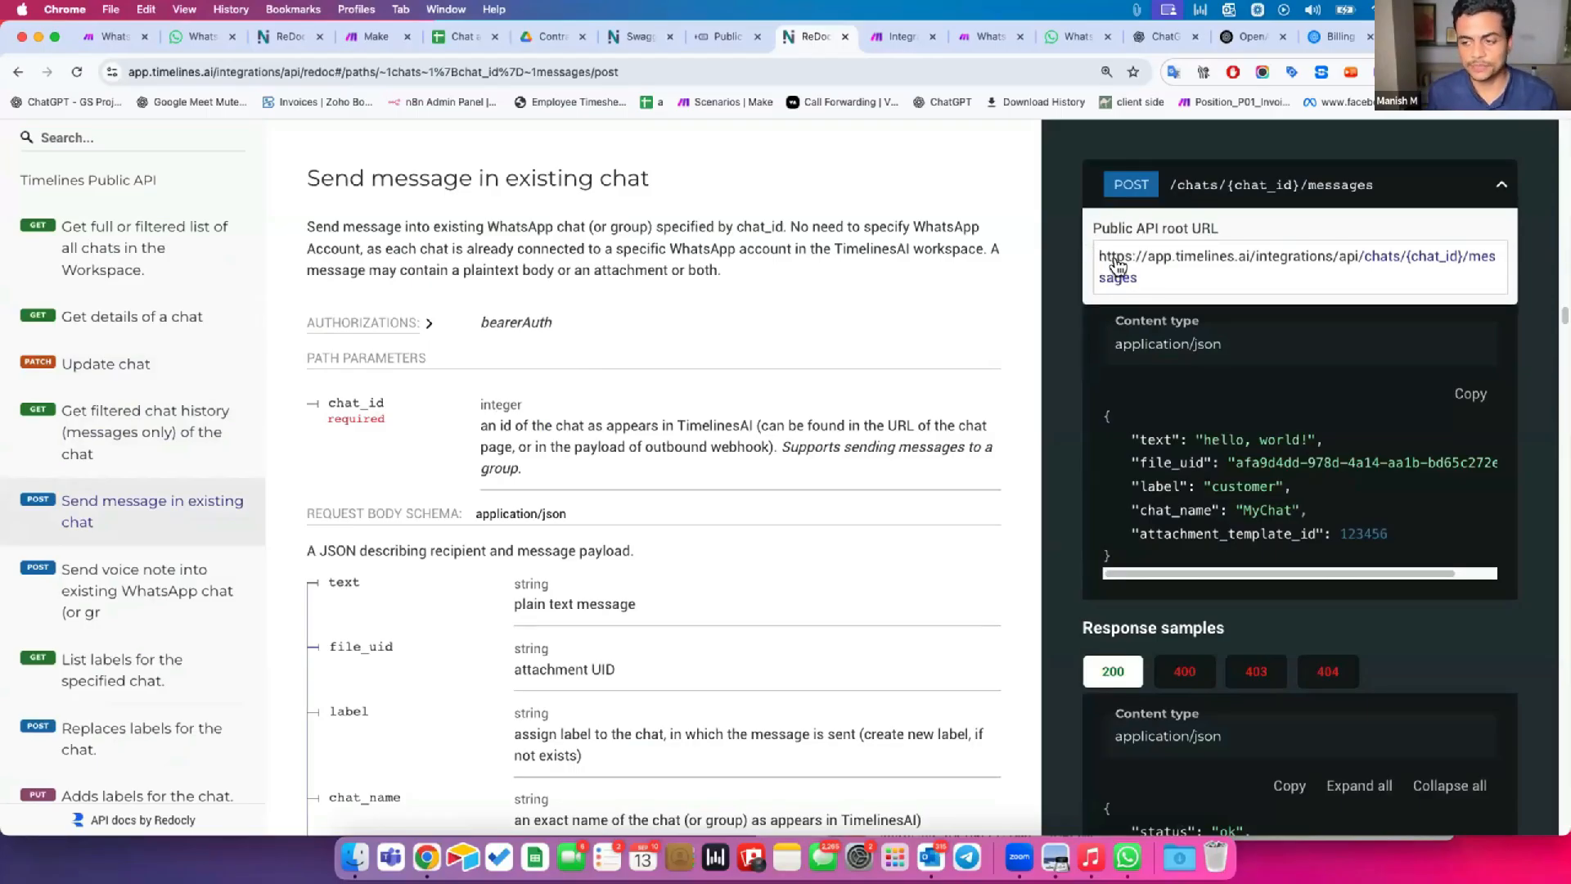
pyautogui.click(901, 36)
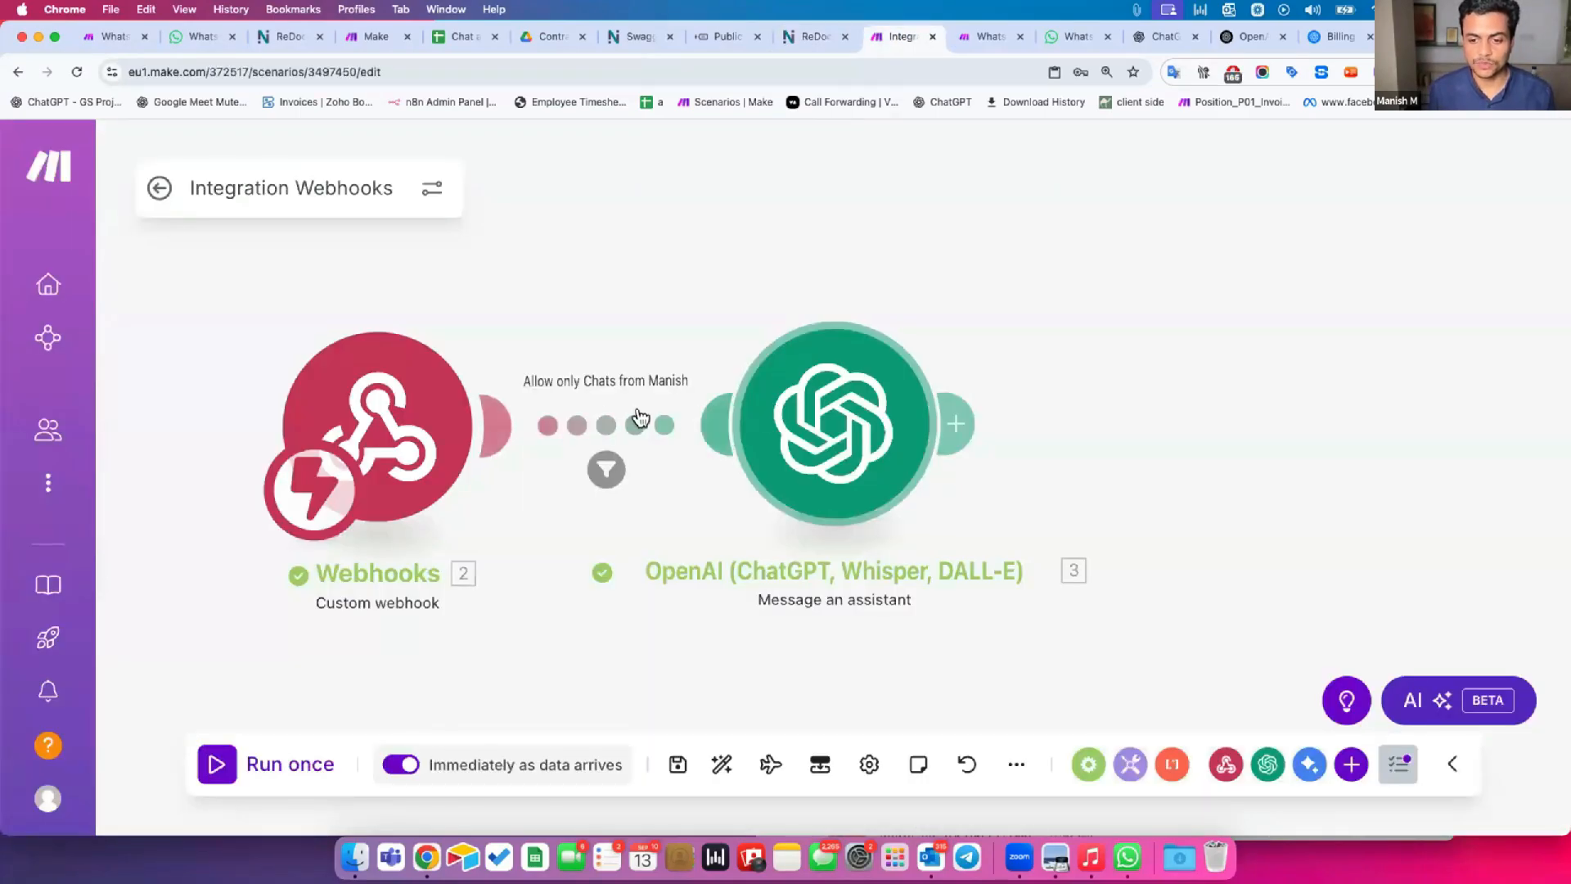
pyautogui.click(727, 441)
pyautogui.click(817, 508)
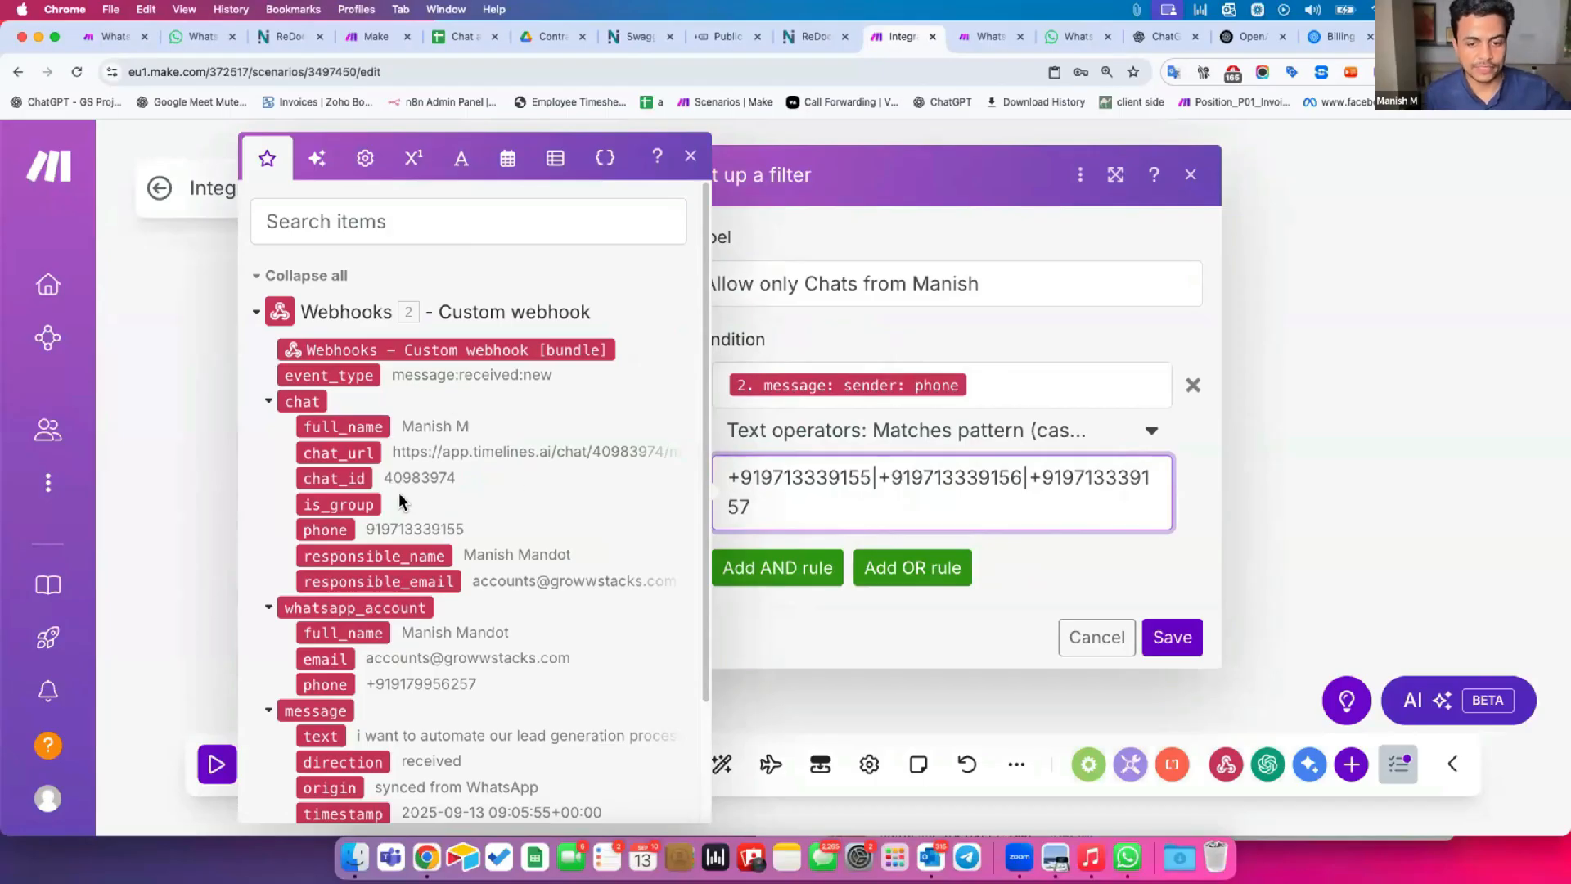
pyautogui.click(184, 369)
# Copy the full URL of the Send message in existing chat endpoint from the API documentation.
pyautogui.click(809, 34)
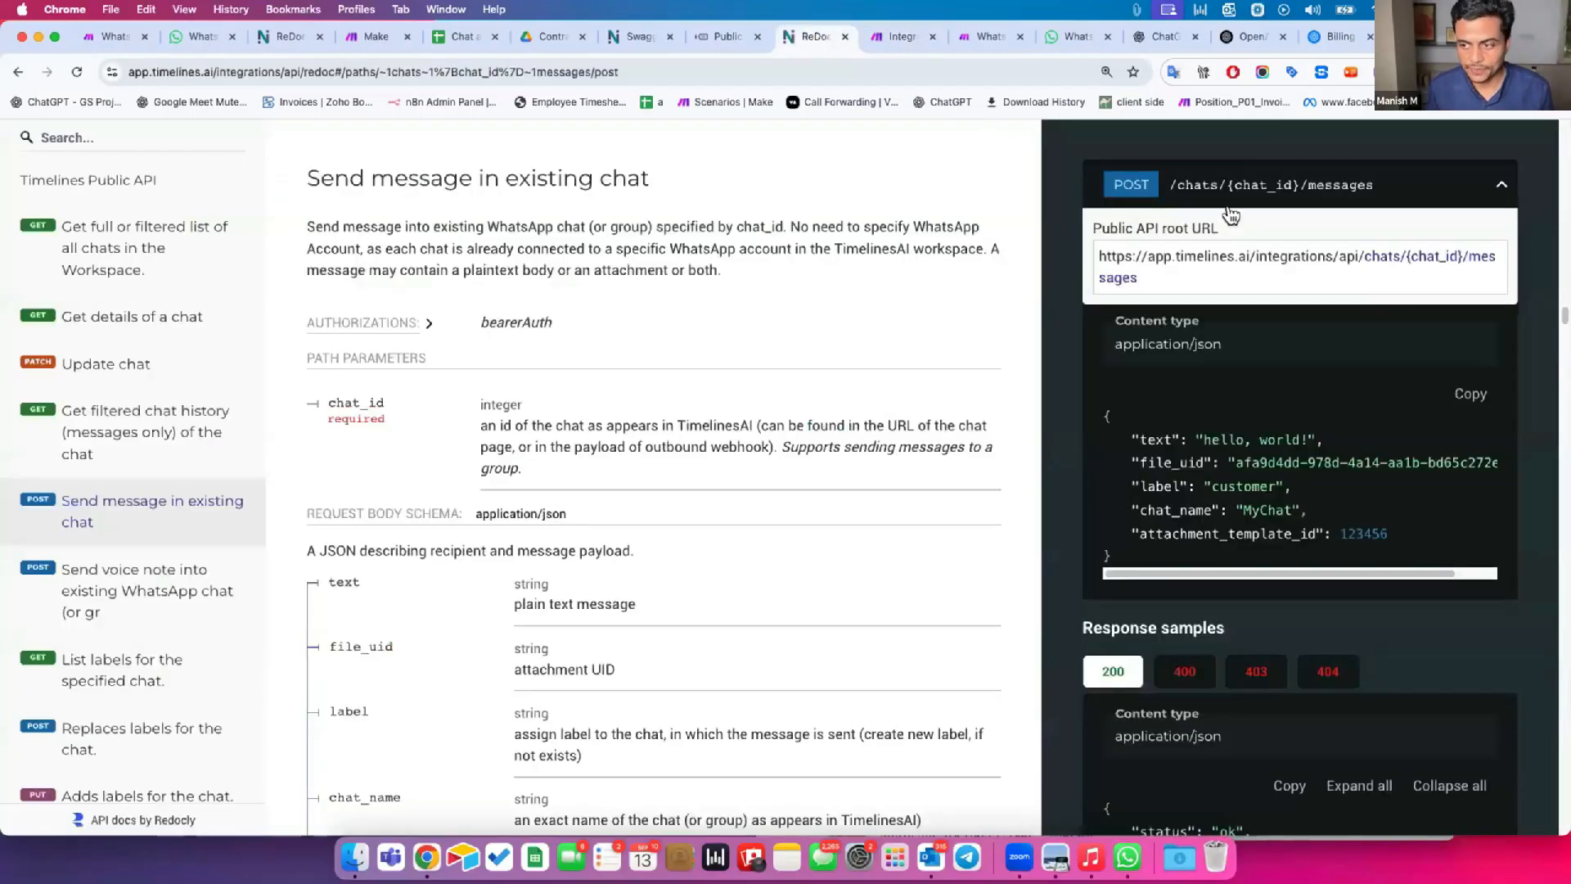
pyautogui.tripleClick(1424, 266)
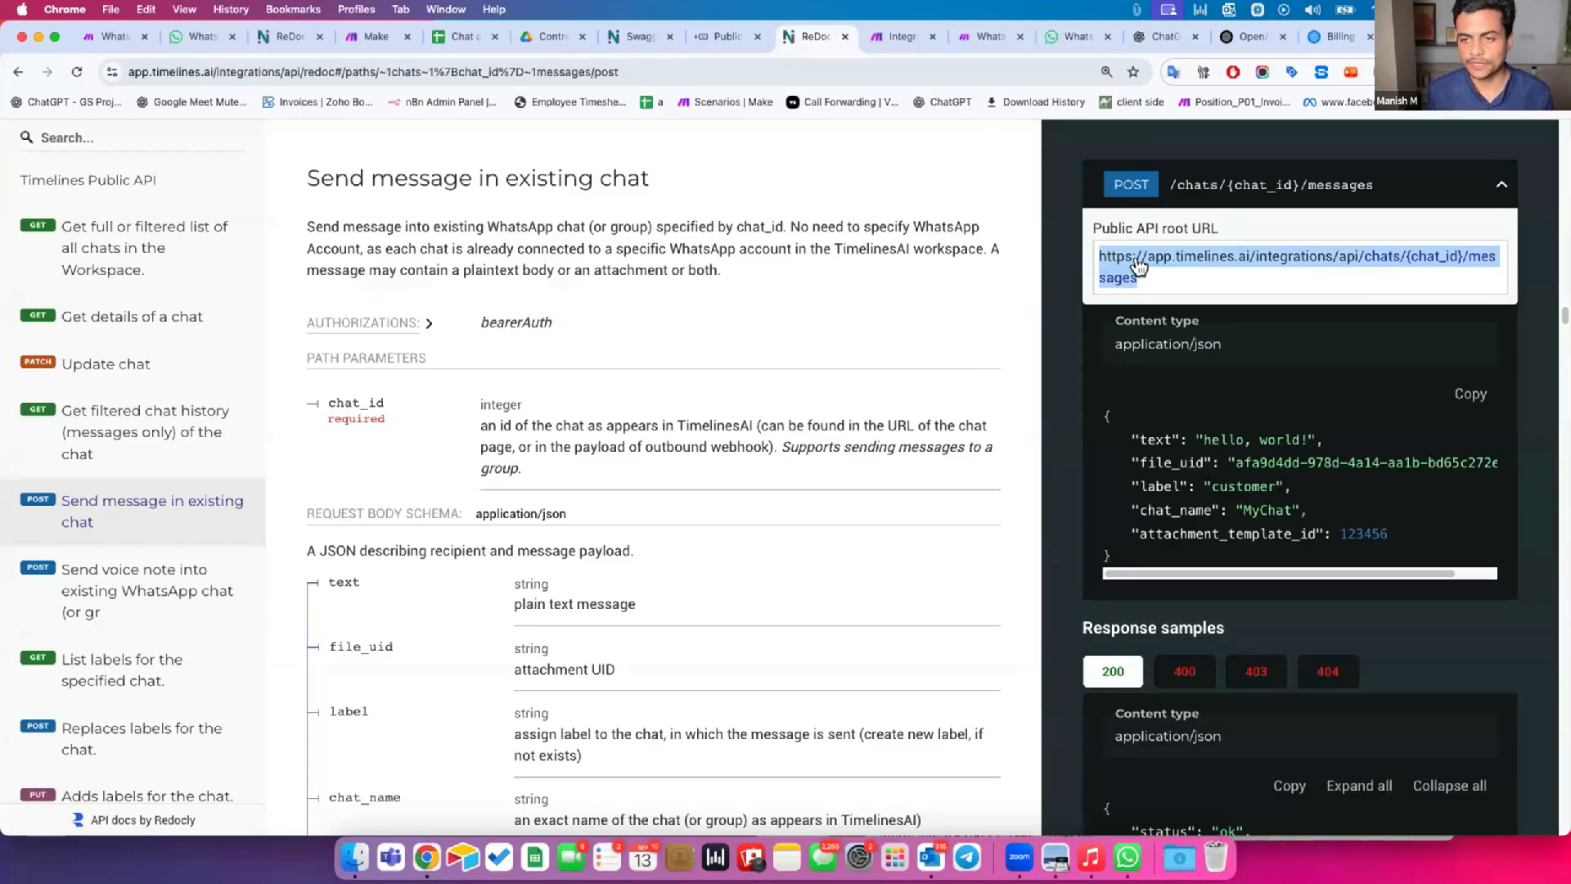
pyautogui.press('super+c')
# In the Make scenario, start a new module after OpenAI, search for timeline and then http, and open the HTTP app's actions.
pyautogui.click(883, 36)
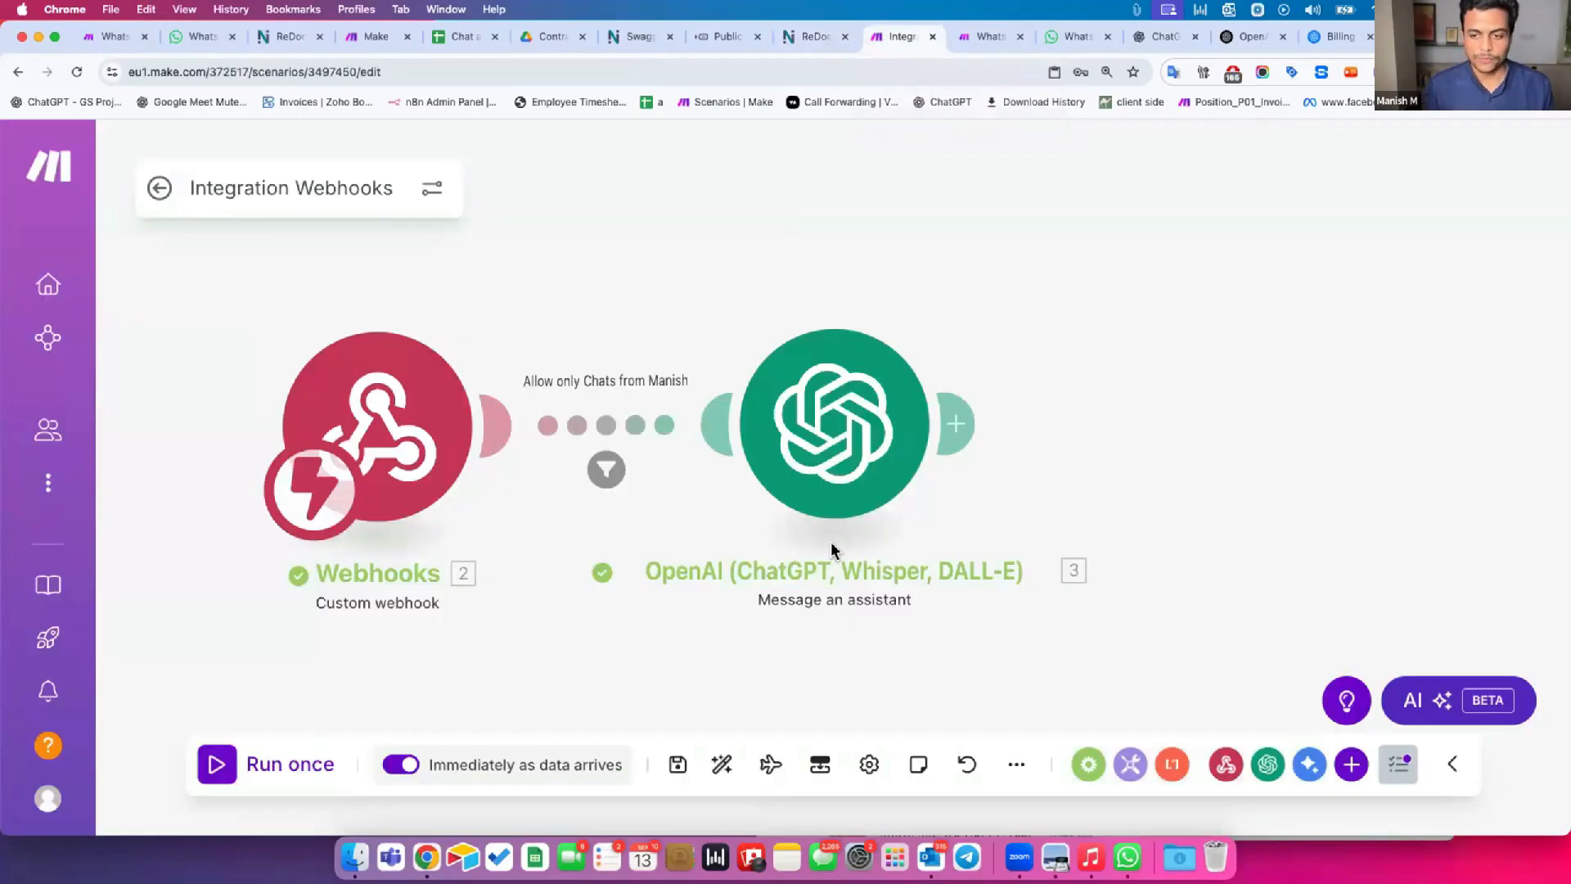
pyautogui.click(953, 423)
pyautogui.write('timeline')
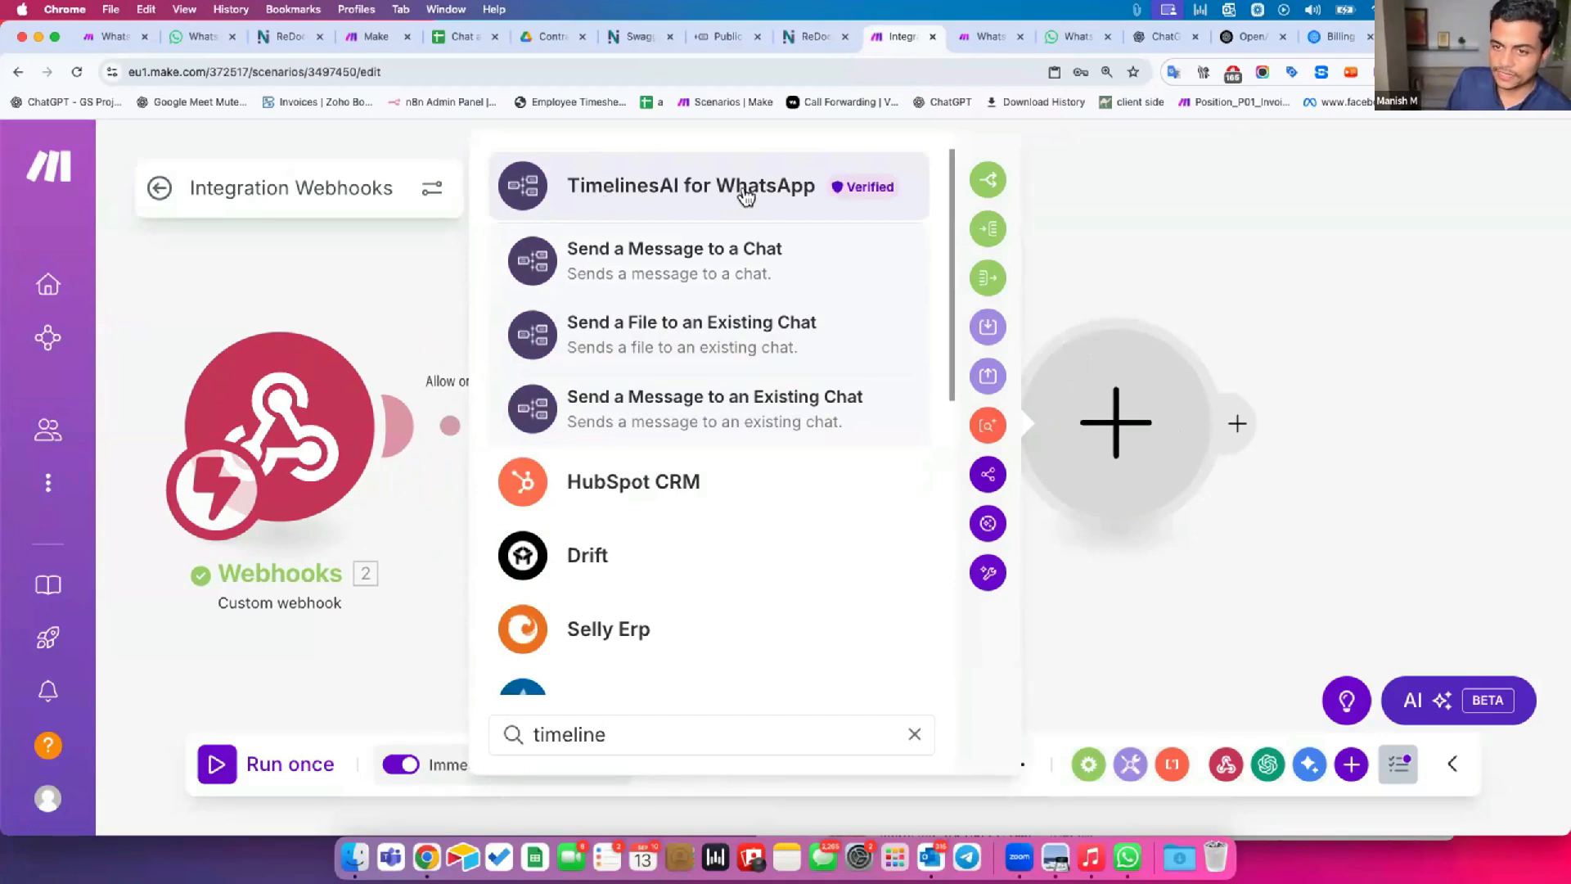
pyautogui.press('super+a')
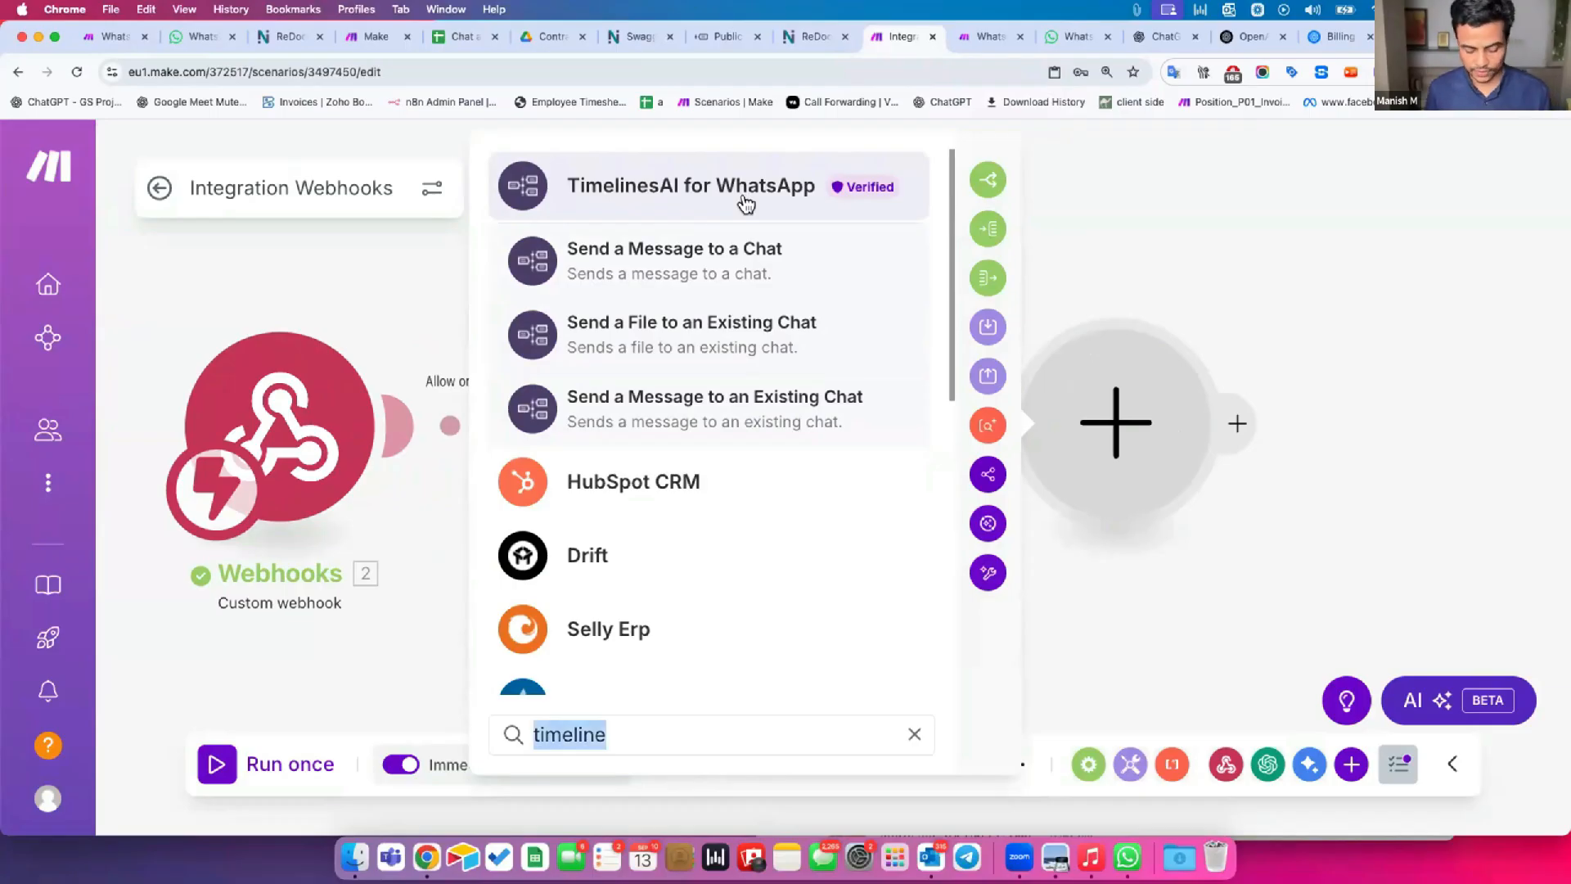
pyautogui.write('http')
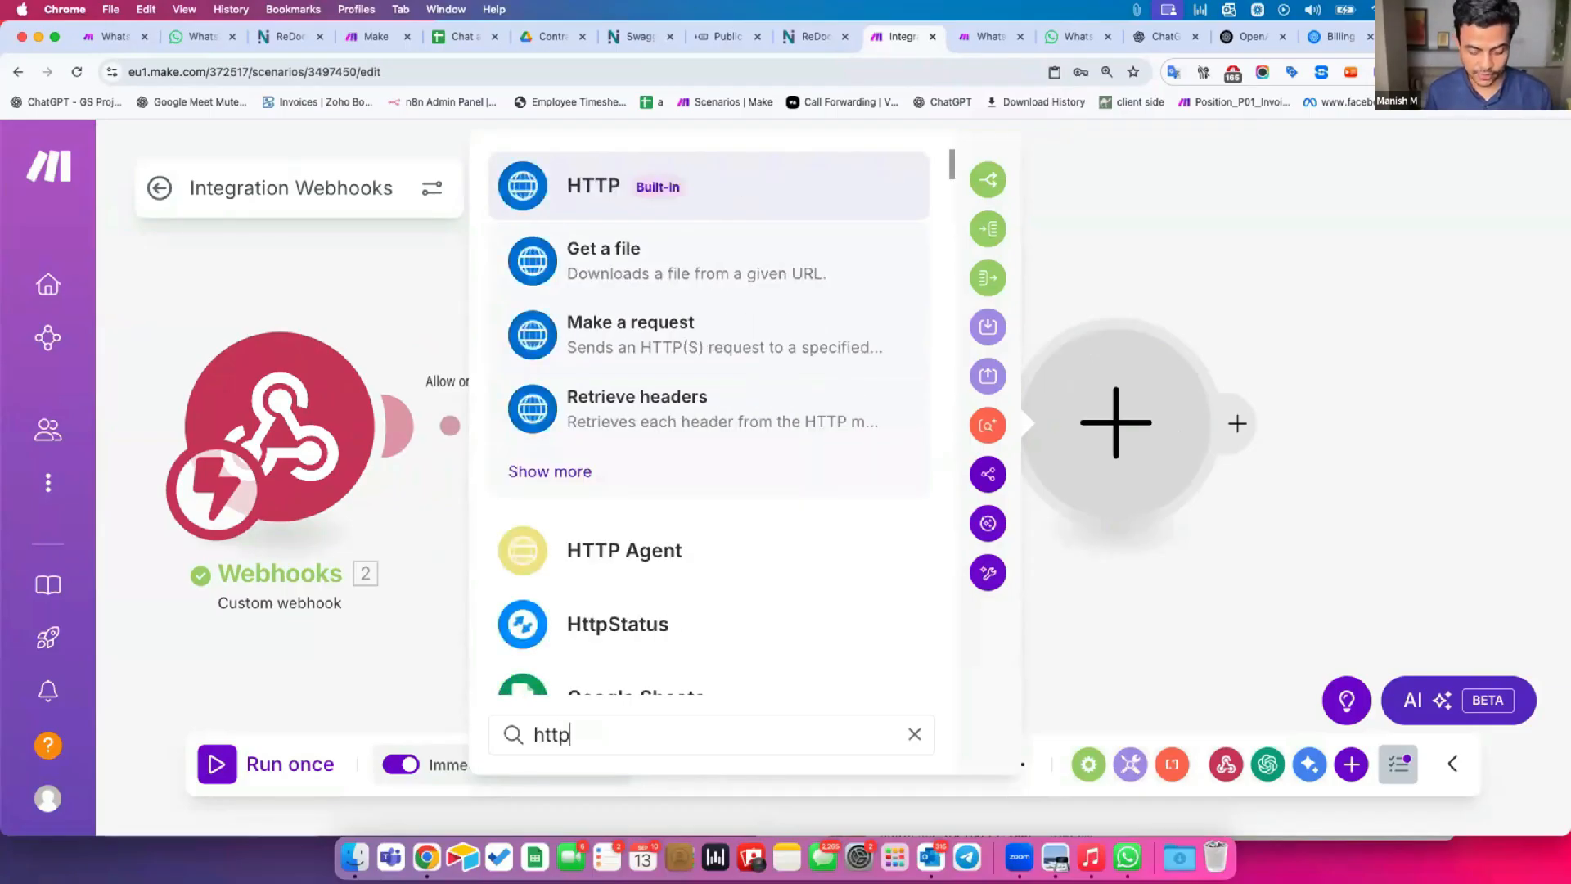
pyautogui.click(599, 202)
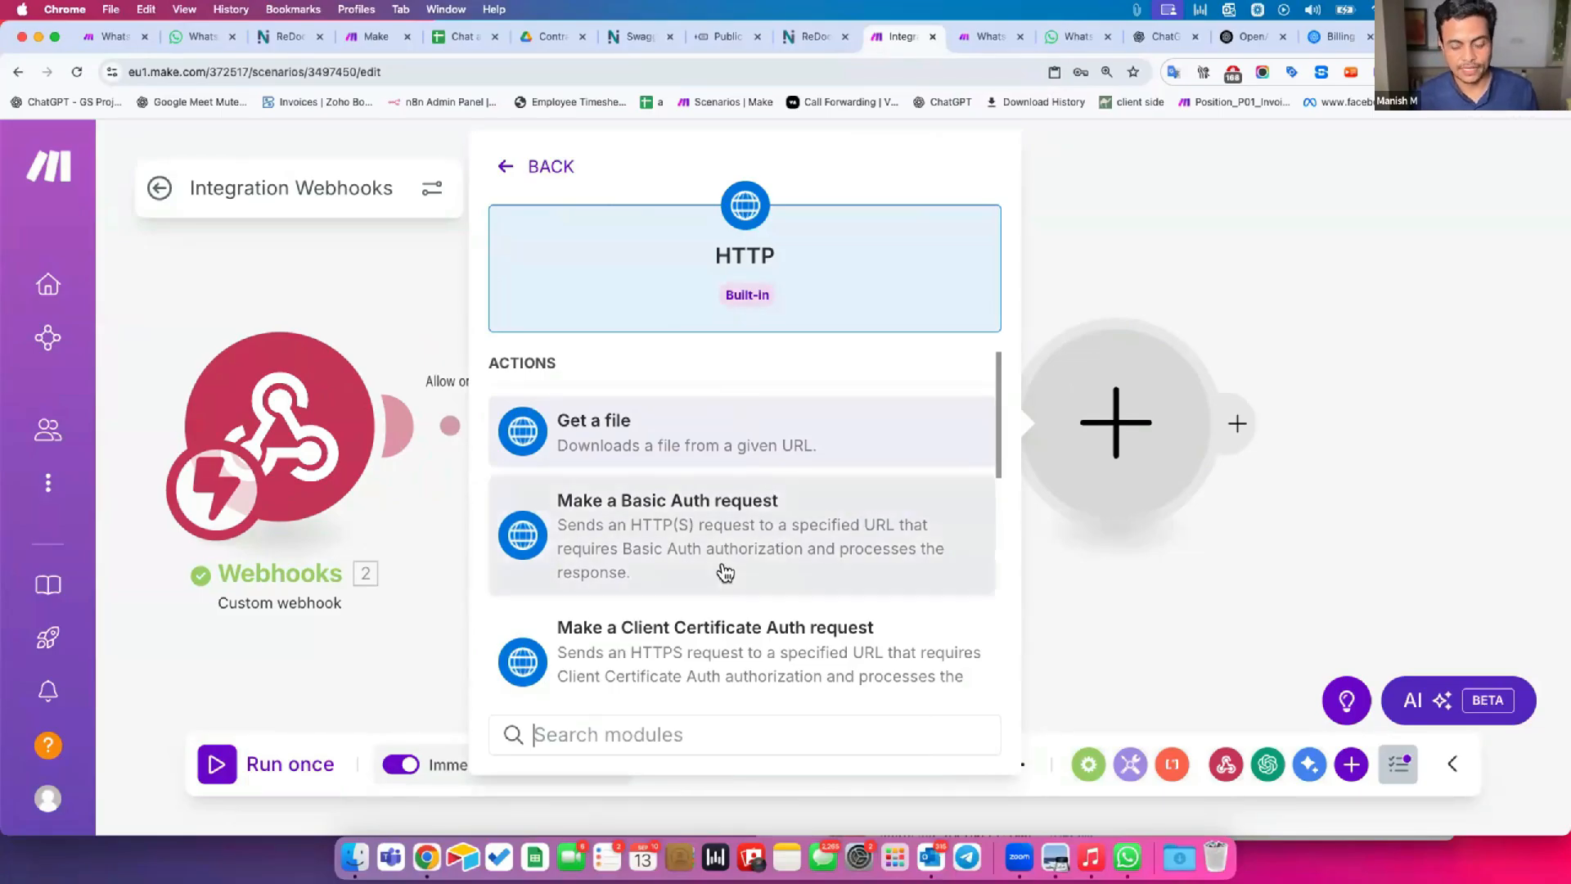
# Recheck the endpoint documentation and the API Access Token section of the TimelinesAI Public API page.
pyautogui.click(811, 41)
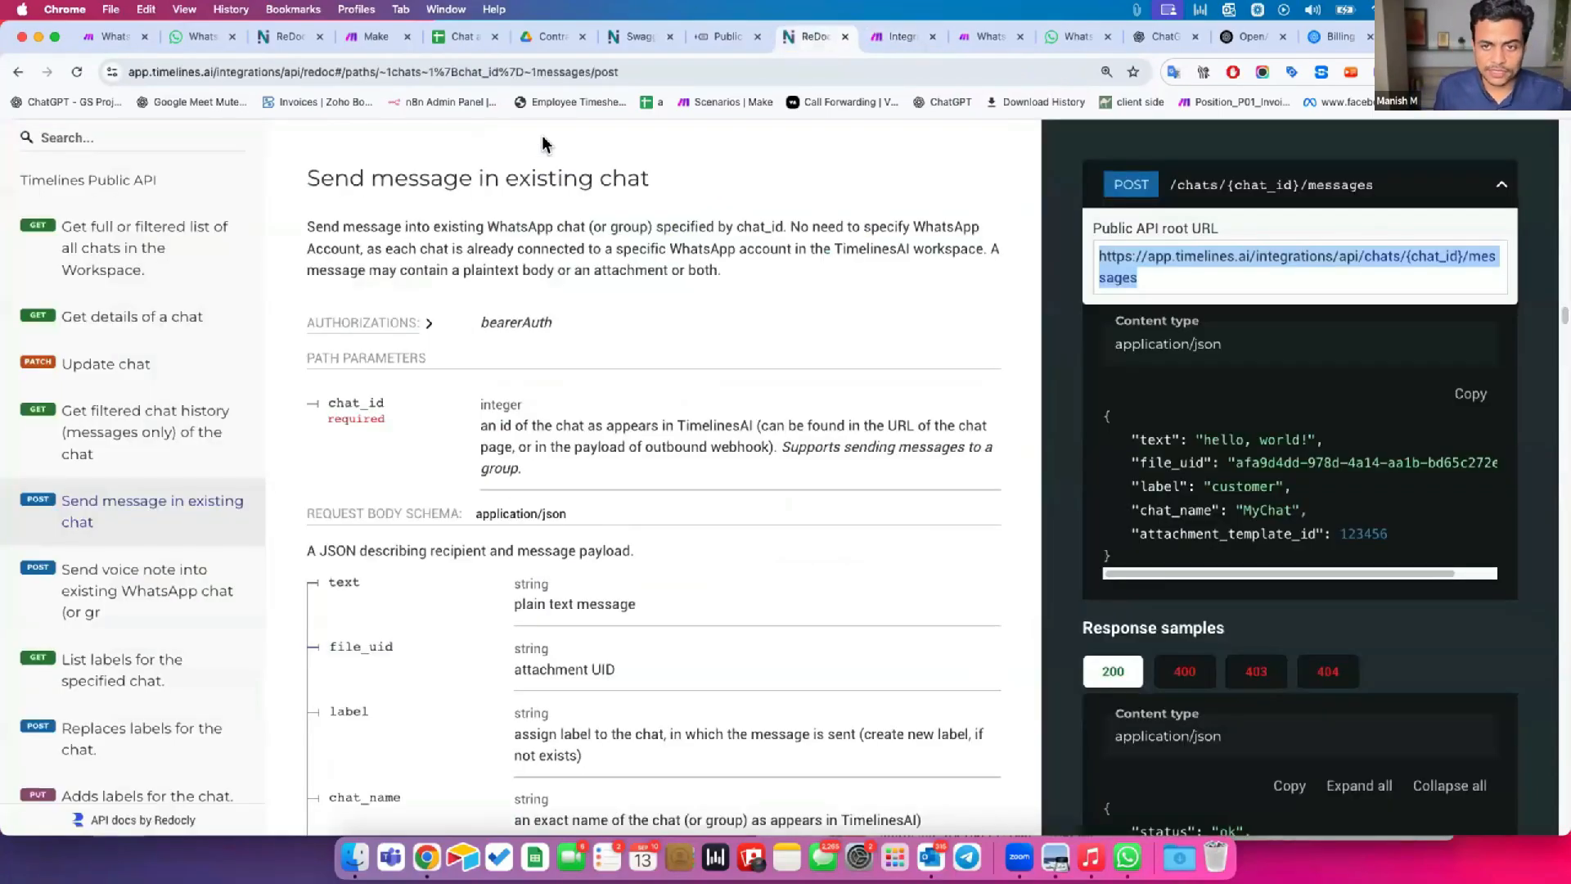
pyautogui.click(645, 36)
pyautogui.click(728, 34)
pyautogui.scroll(-2, 370, 625)
pyautogui.moveTo(337, 486); pyautogui.dragTo(484, 500)
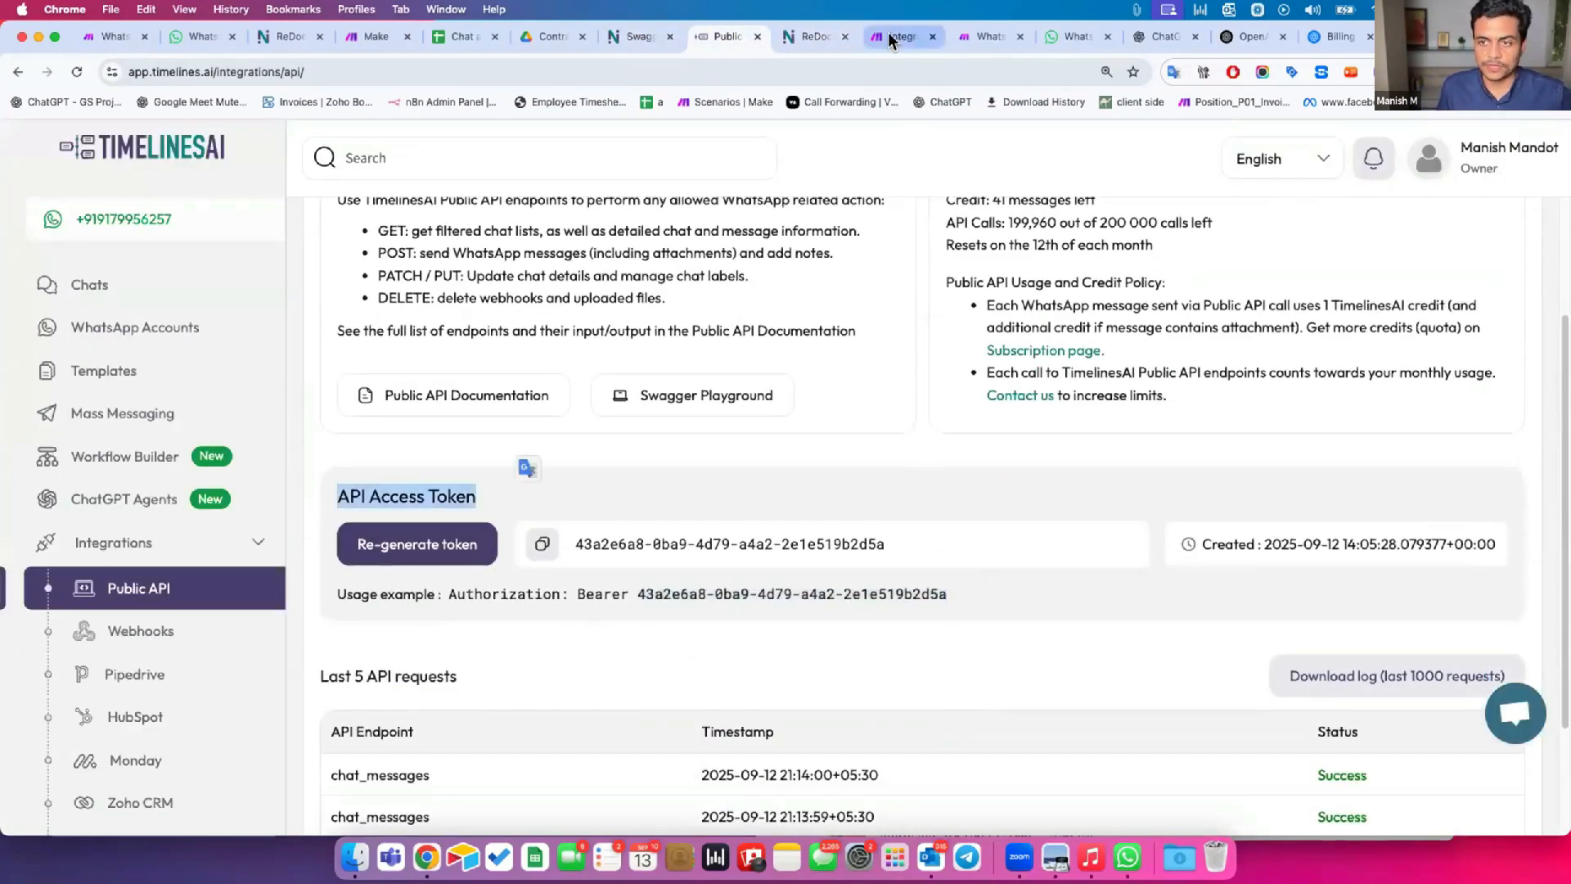
pyautogui.click(887, 32)
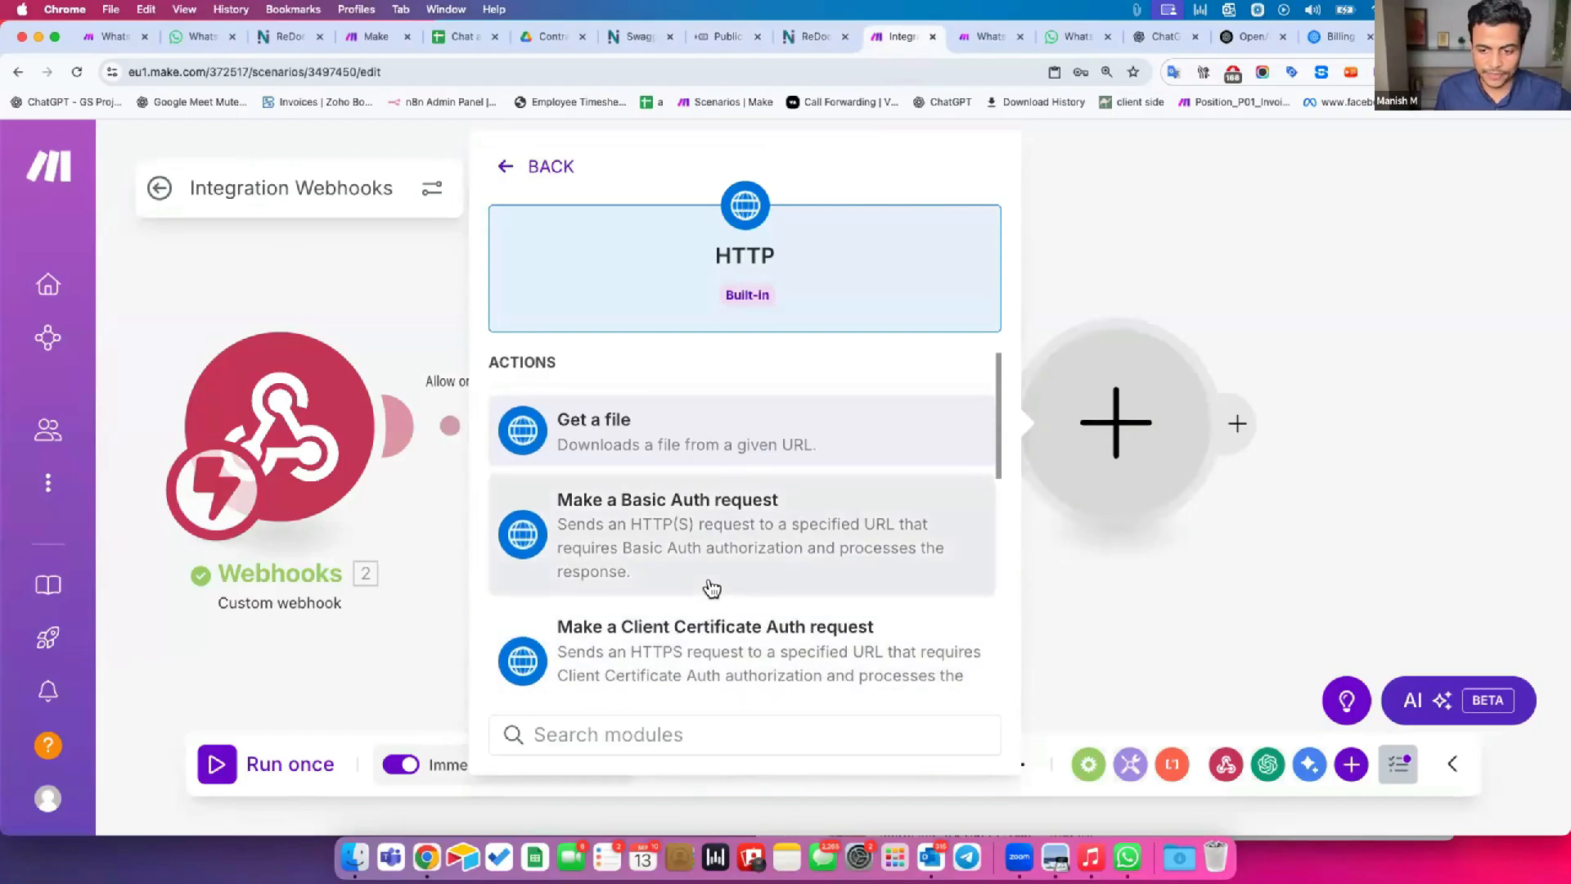
pyautogui.scroll(-3, 712, 585)
pyautogui.scroll(-5, 717, 586)
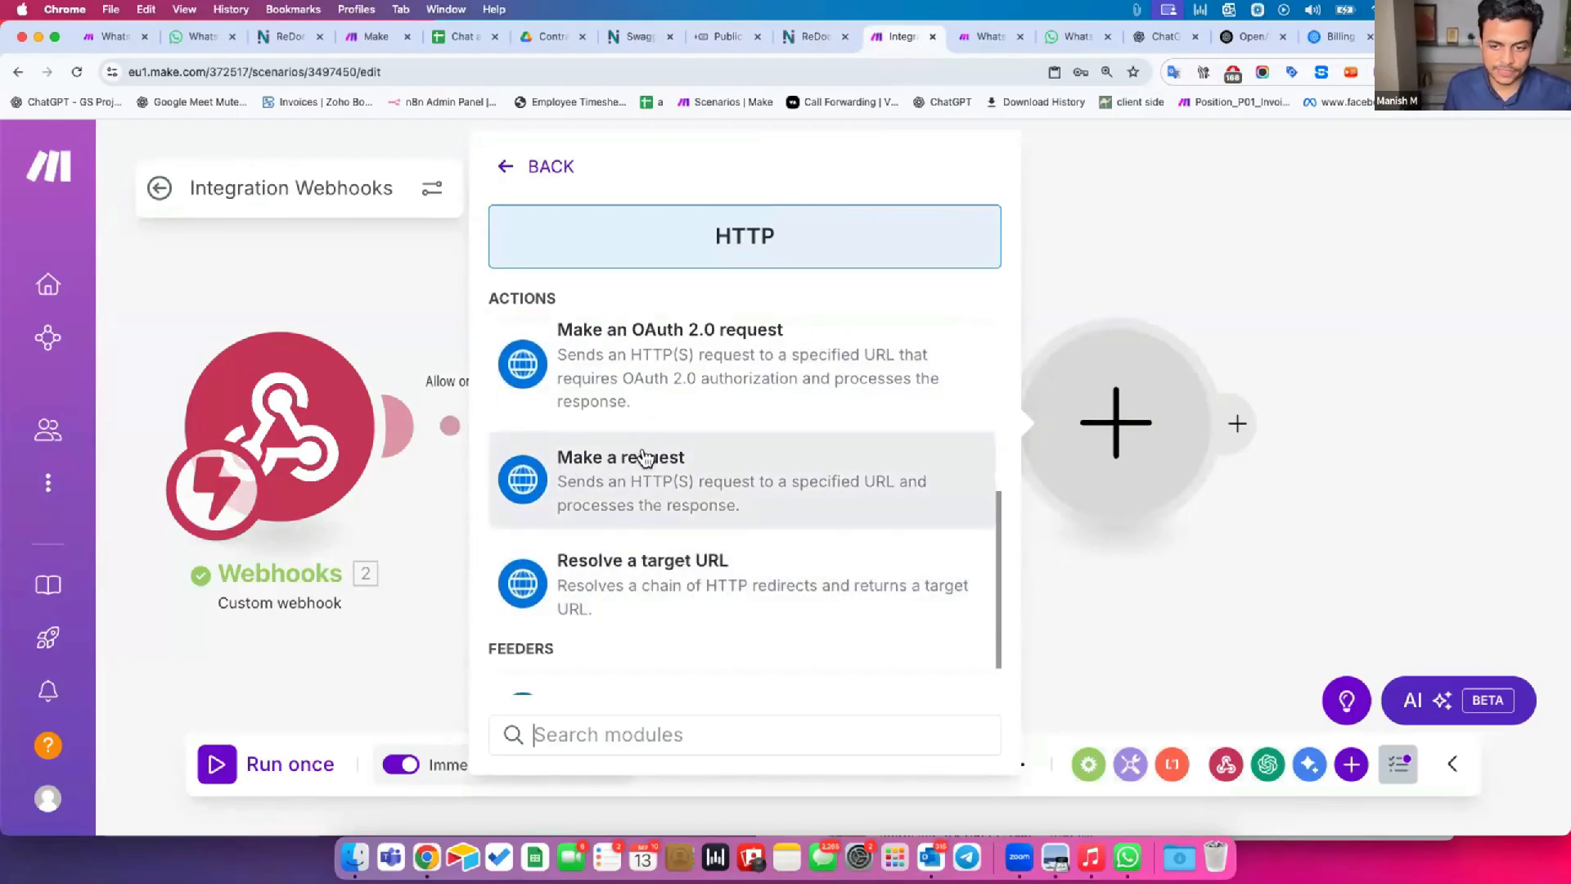
pyautogui.click(648, 453)
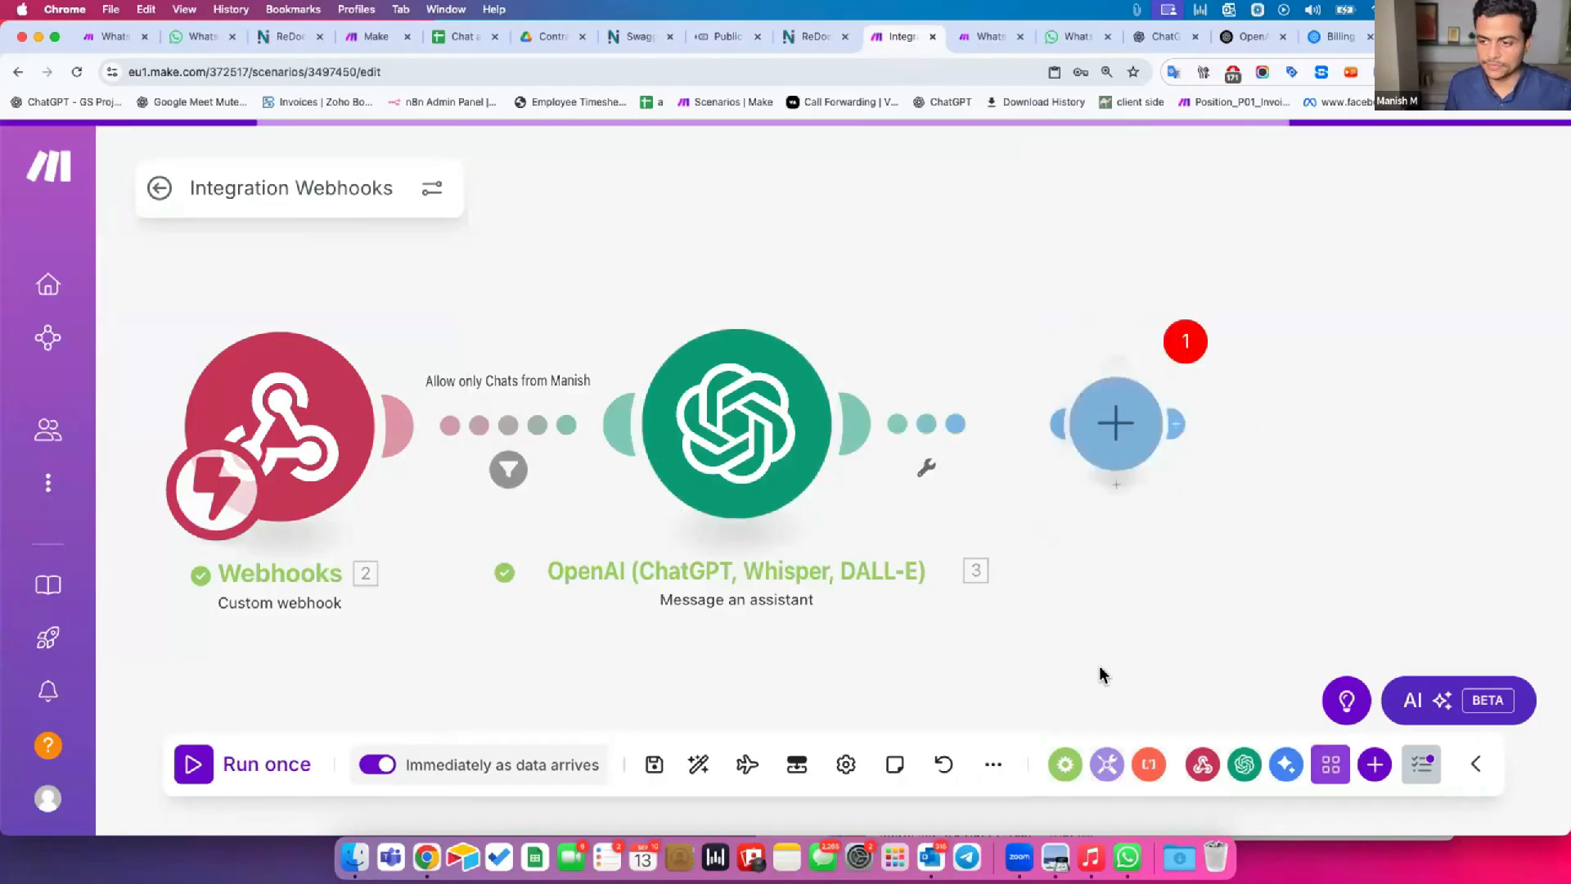
pyautogui.moveTo(750, 313); pyautogui.dragTo(828, 307)
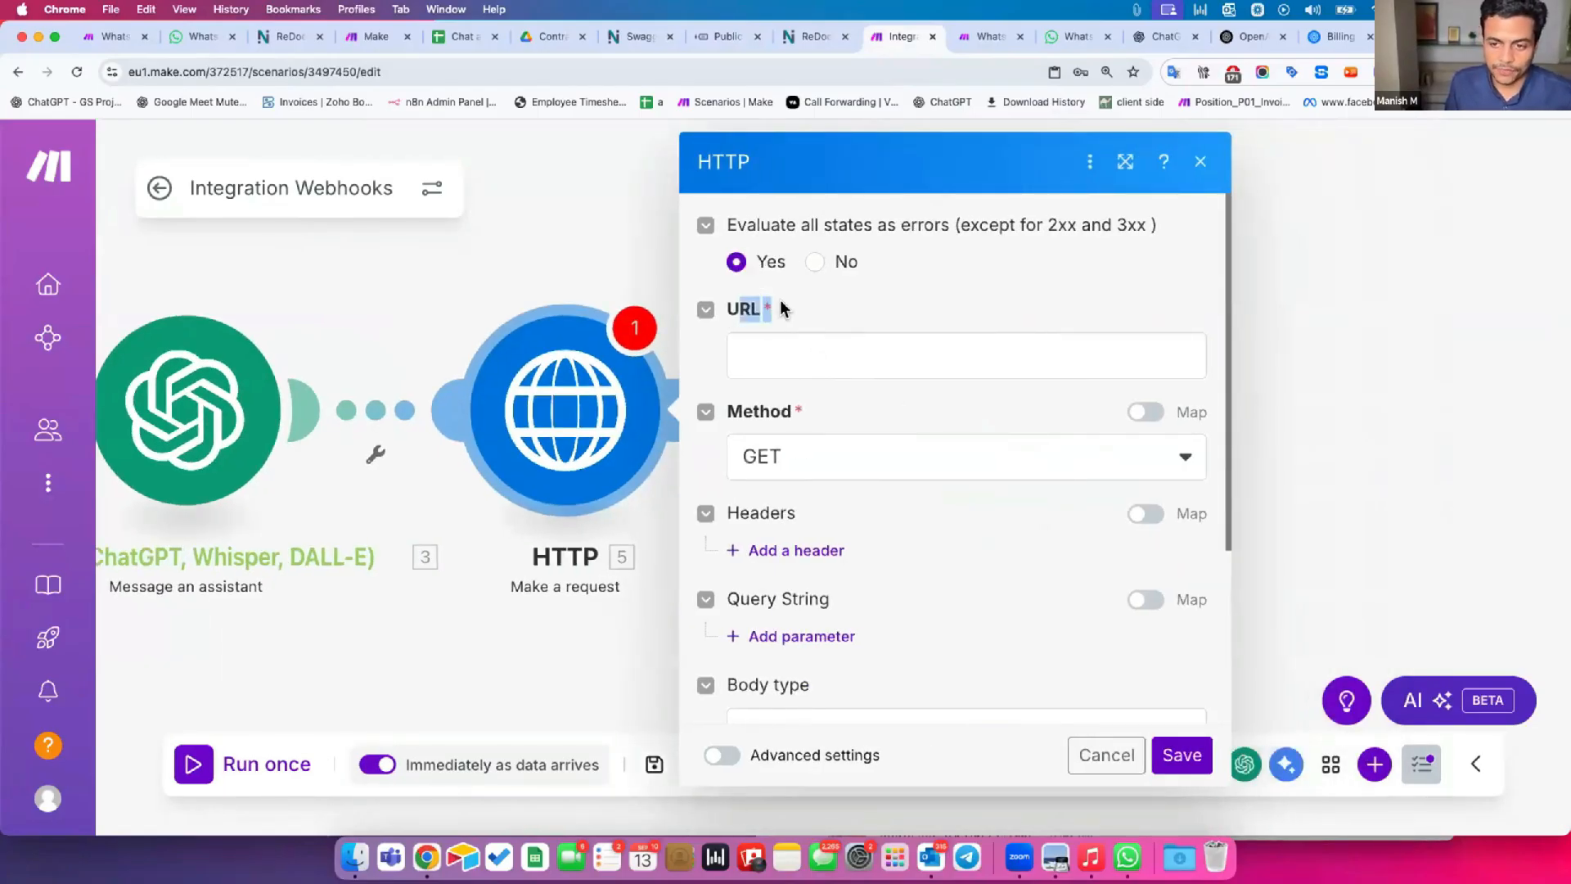
pyautogui.click(830, 344)
pyautogui.press('super+v')
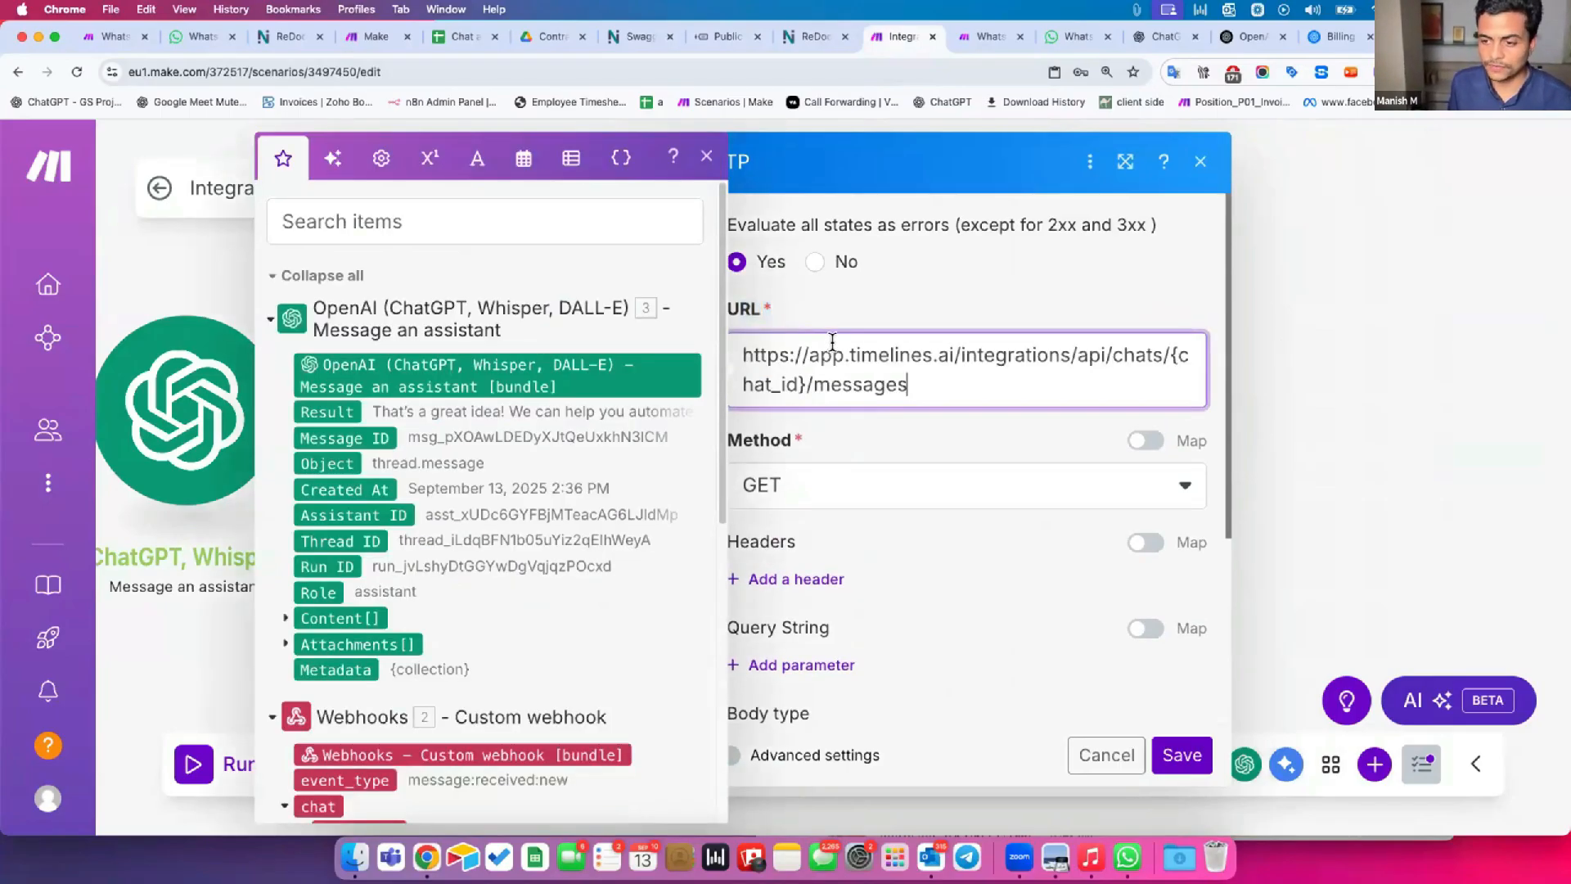
# Check the Public API root URL in the endpoint documentation and return to the HTTP module settings.
pyautogui.click(810, 36)
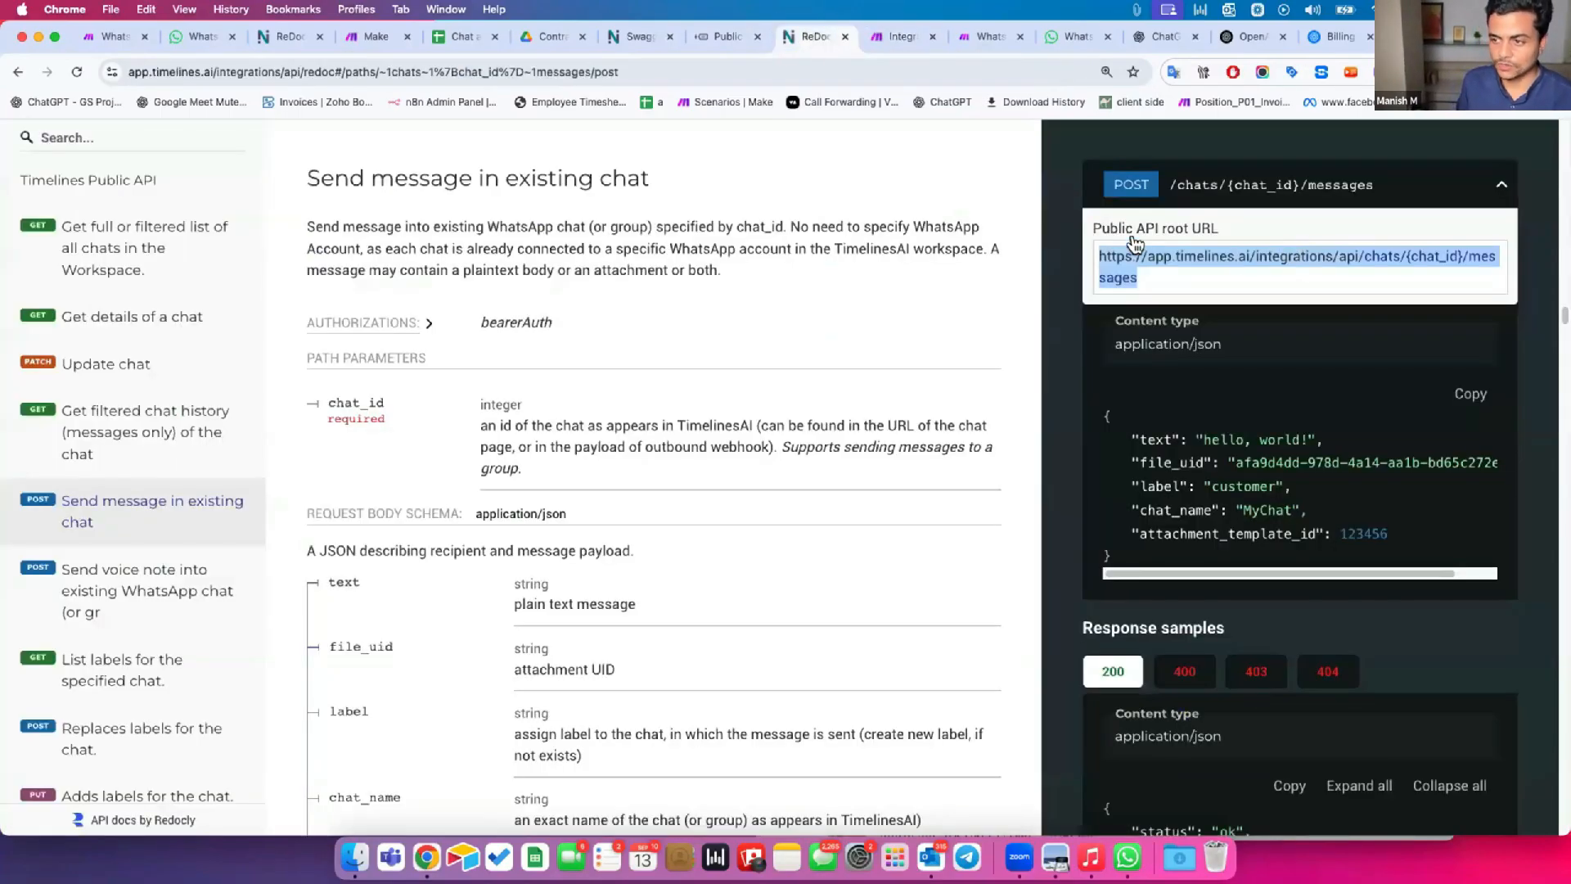
pyautogui.moveTo(1102, 230); pyautogui.dragTo(1212, 230)
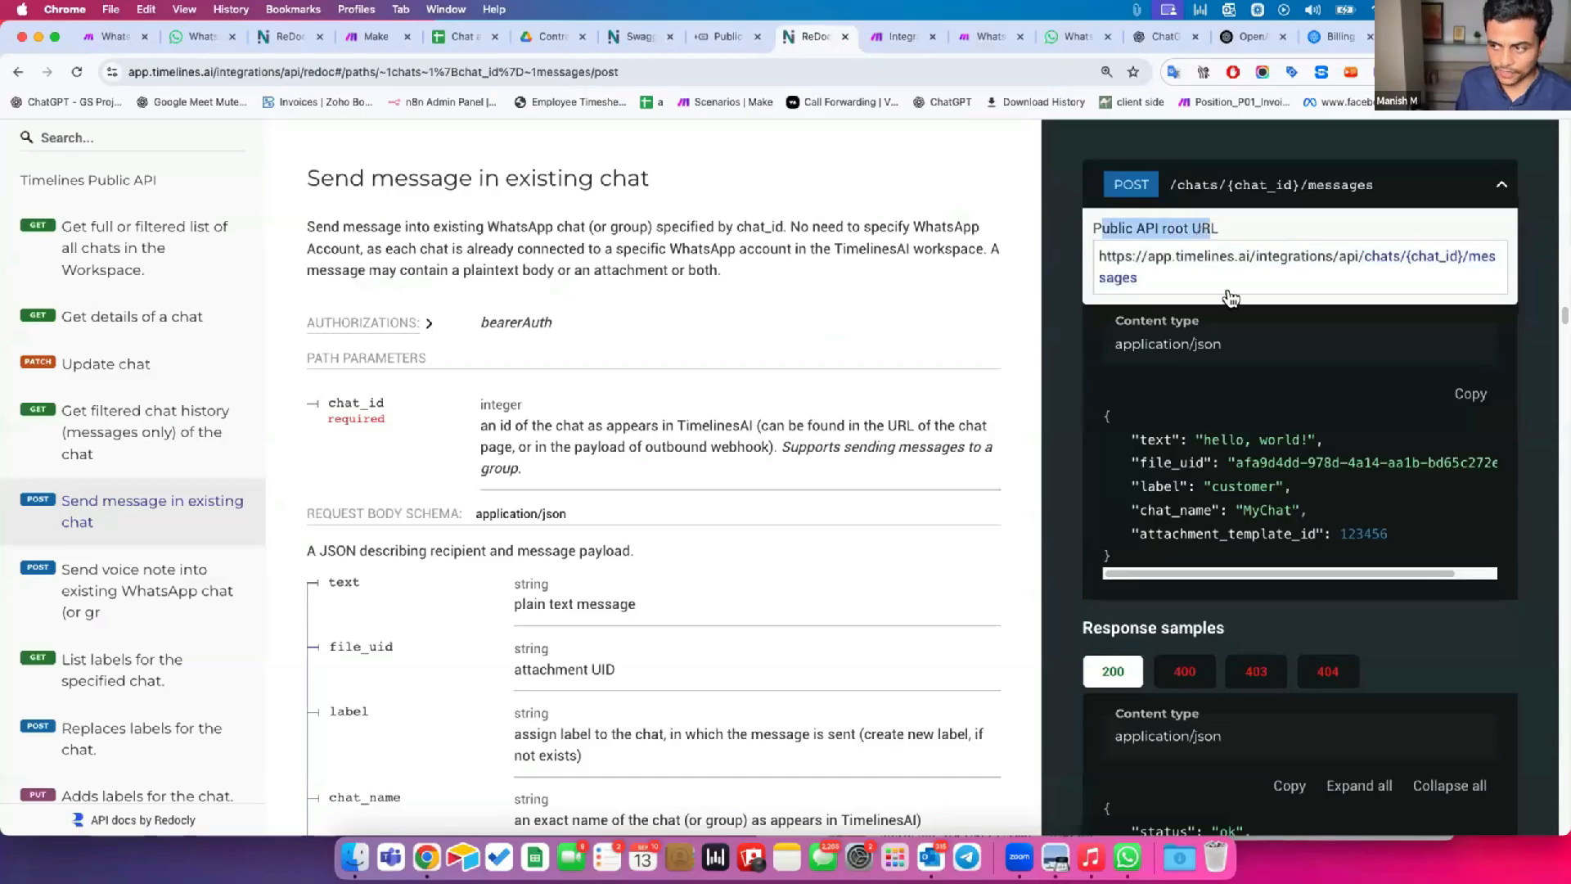
pyautogui.hotkey('ctrl', 'Tab')
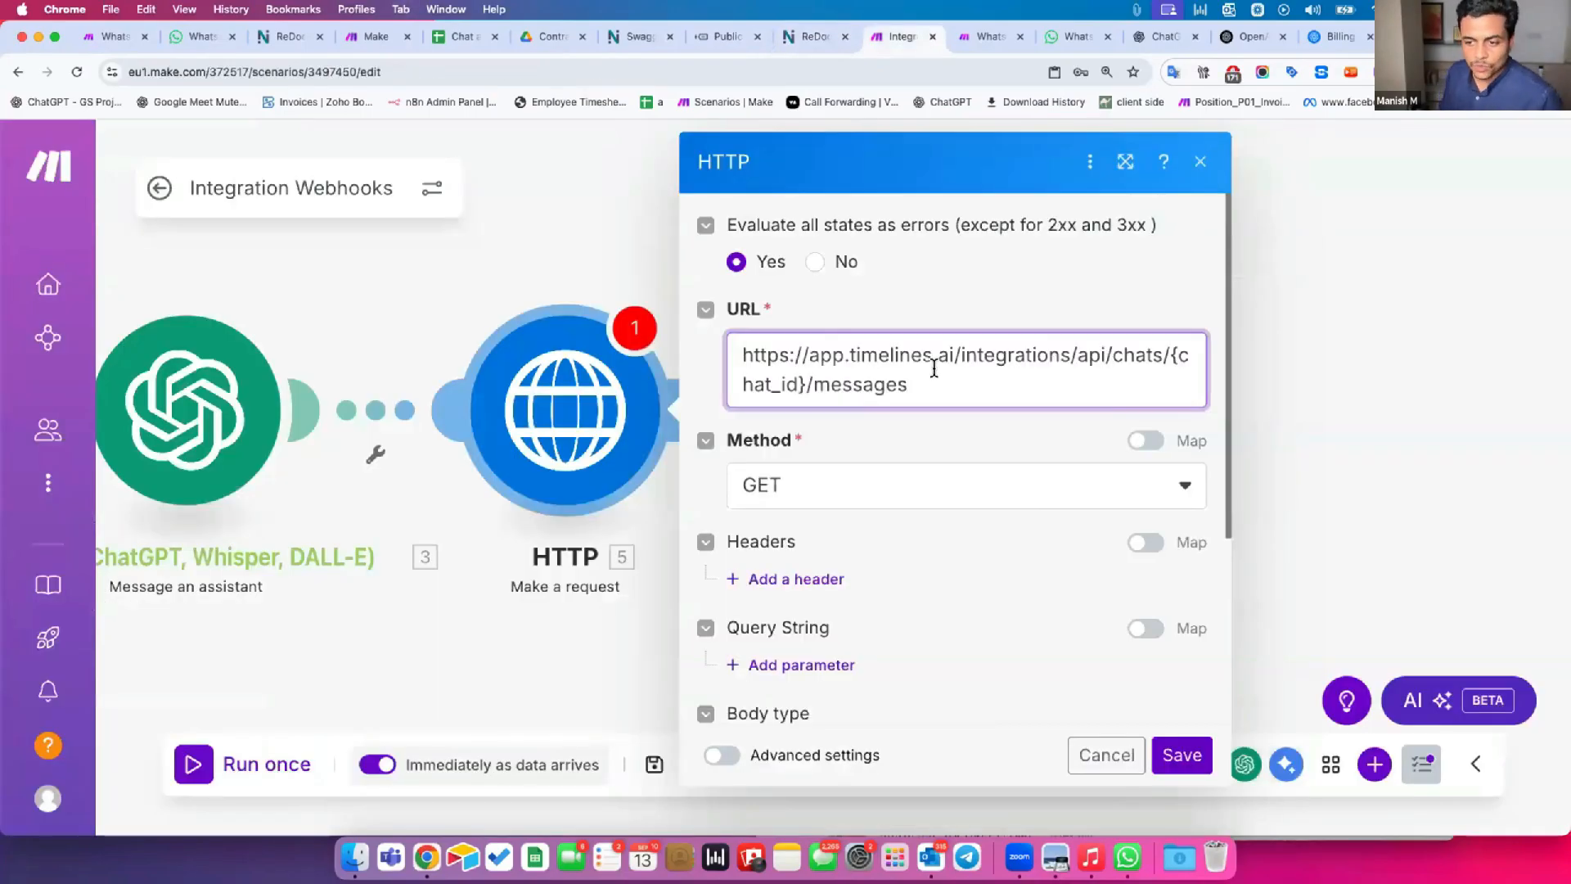
# Replace the {chat_id} placeholder in the HTTP request URL with the chat_id value from the Custom webhook and review the URL.
pyautogui.click(1125, 161)
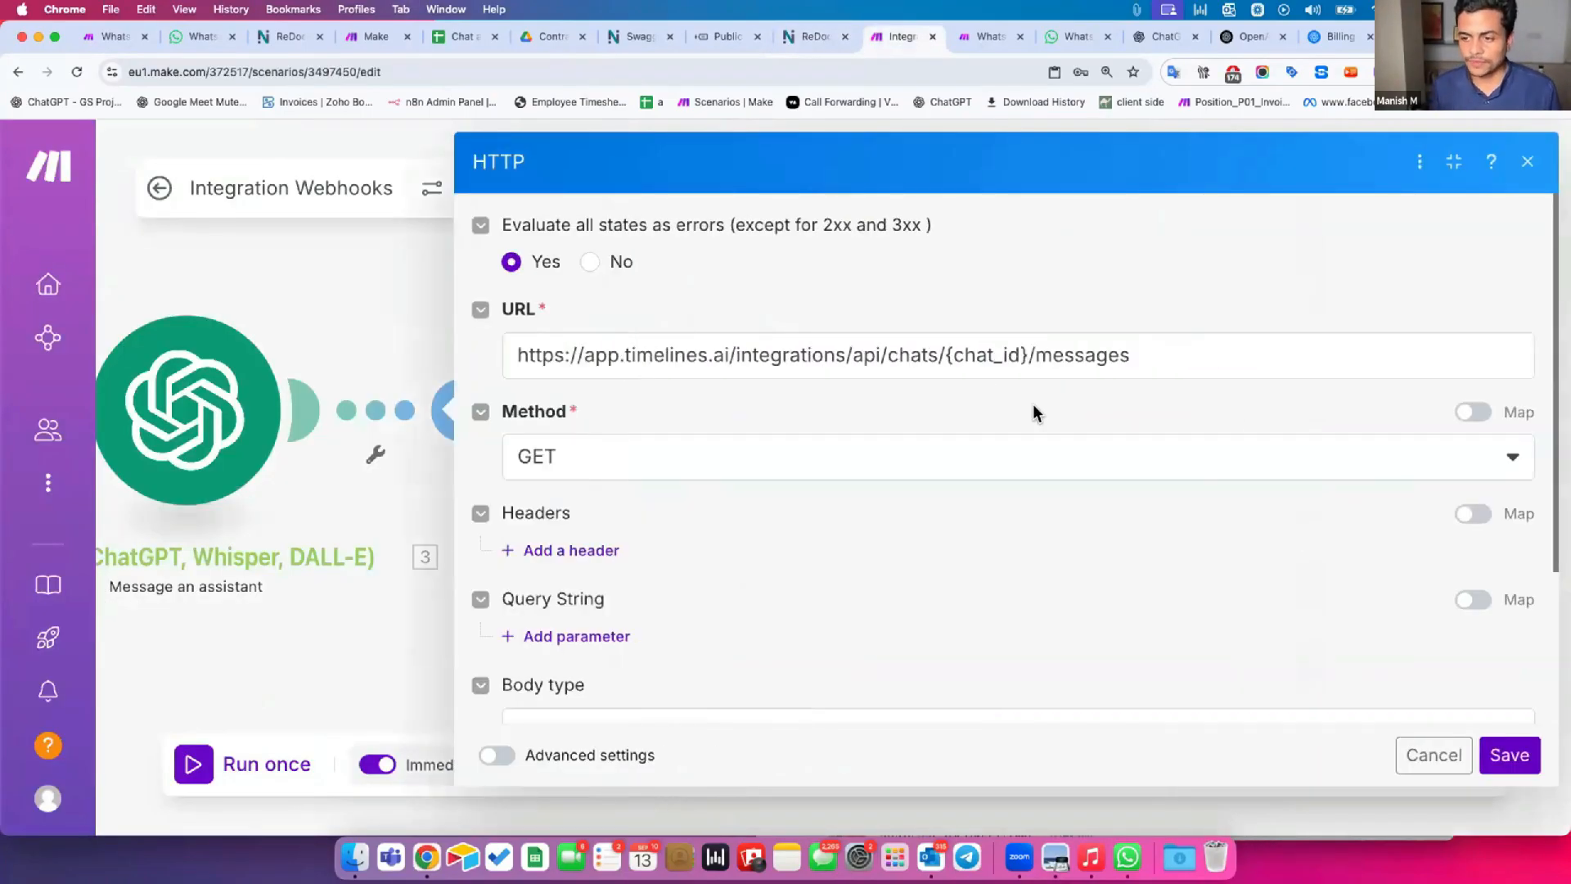
pyautogui.moveTo(944, 354); pyautogui.dragTo(1022, 350)
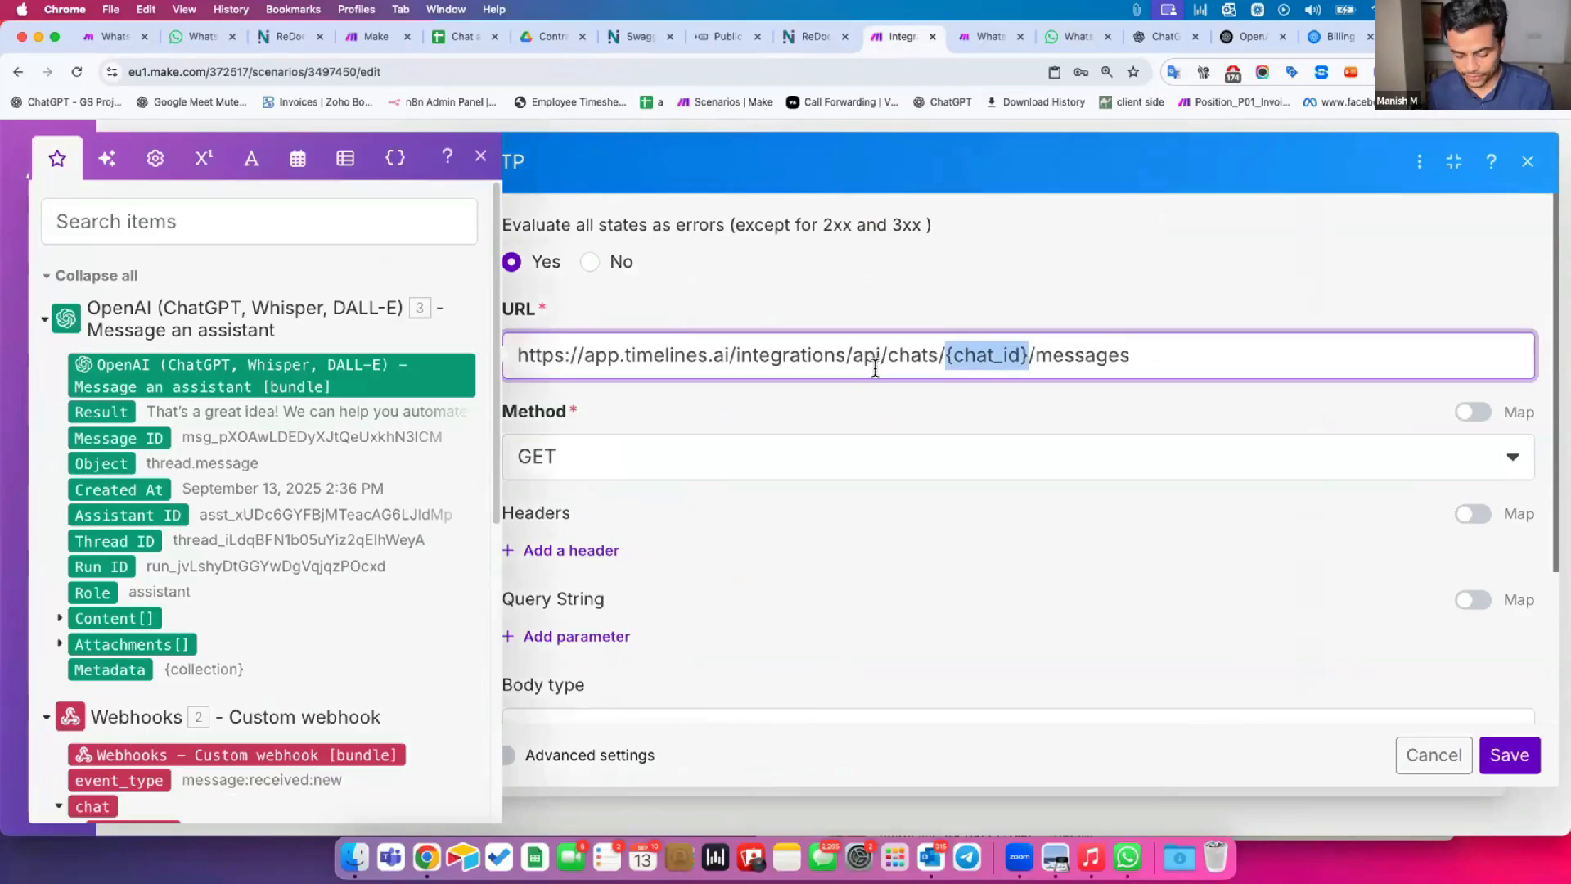
pyautogui.press('BackSpace')
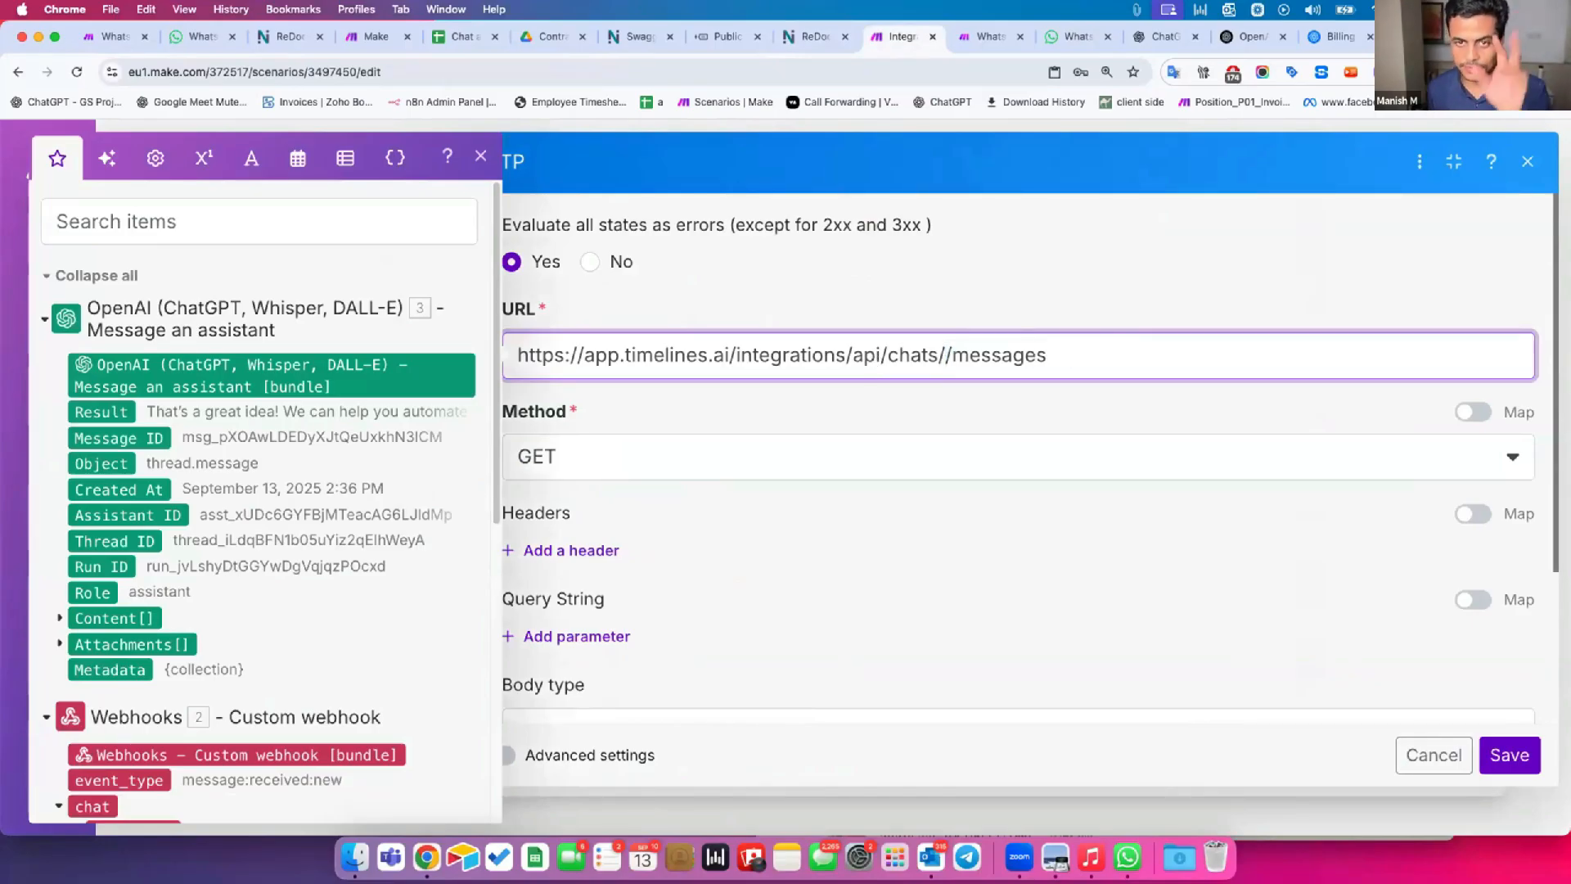
pyautogui.scroll(-5, 272, 606)
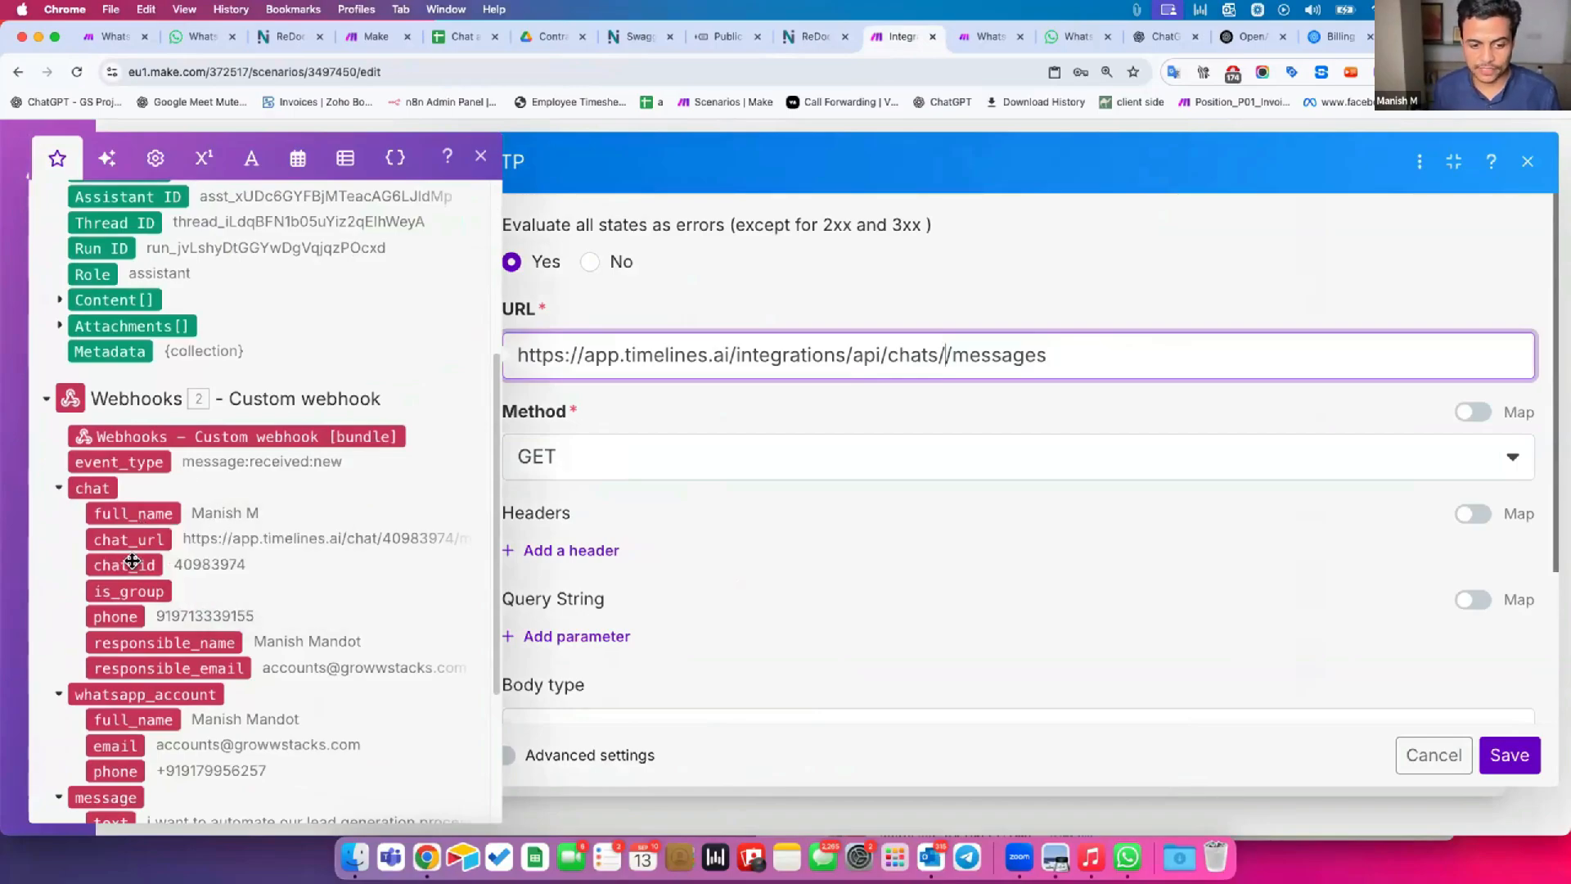
pyautogui.click(123, 564)
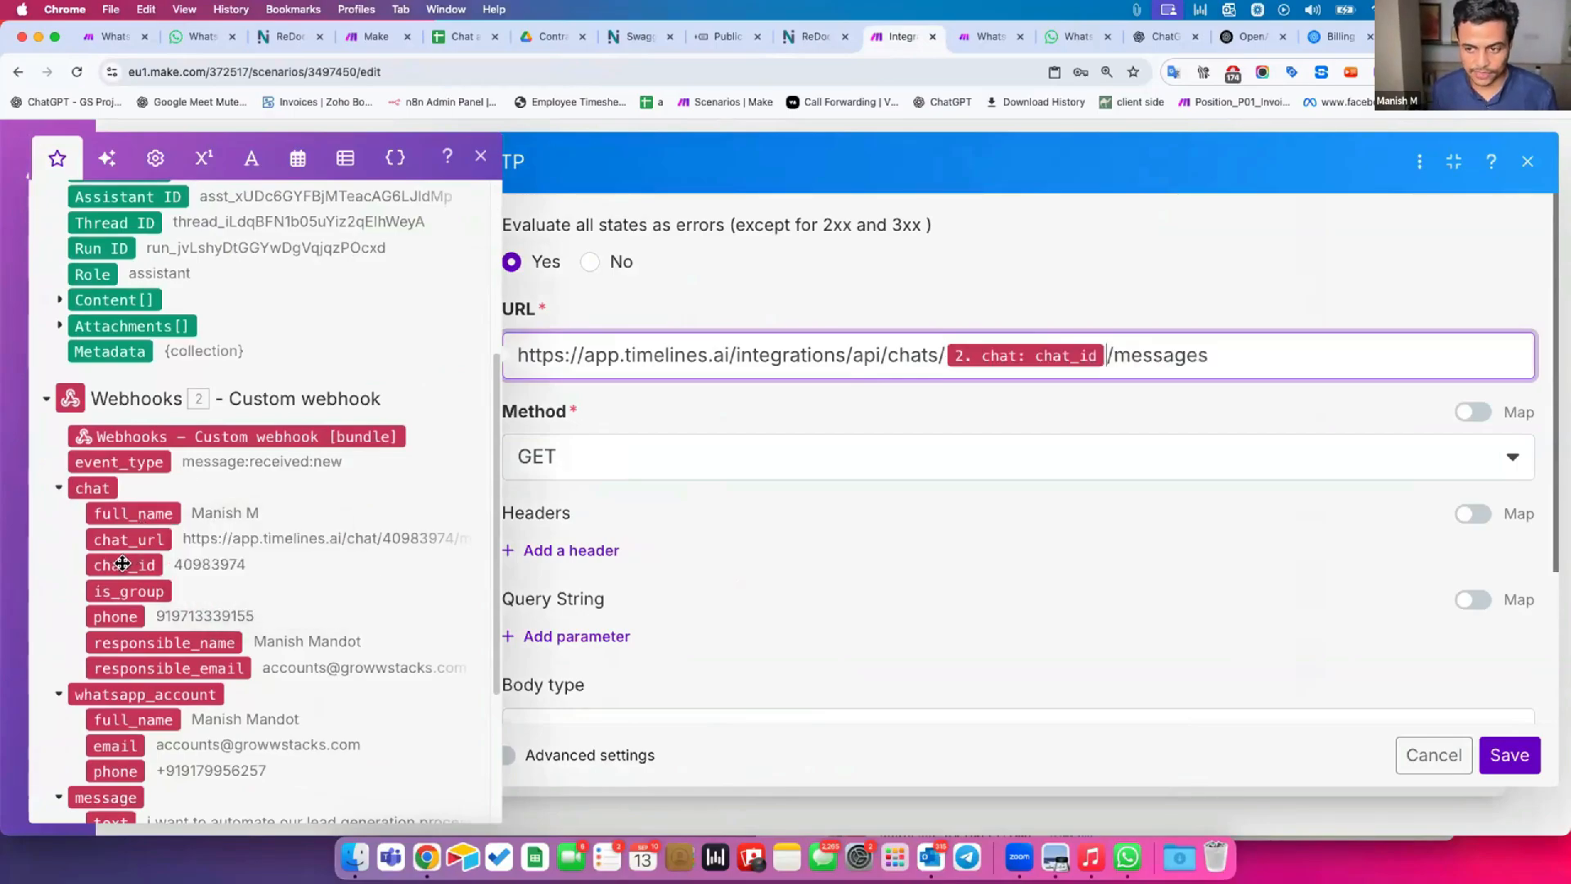
pyautogui.click(1028, 406)
pyautogui.moveTo(508, 356); pyautogui.dragTo(1025, 354)
pyautogui.click(1151, 354)
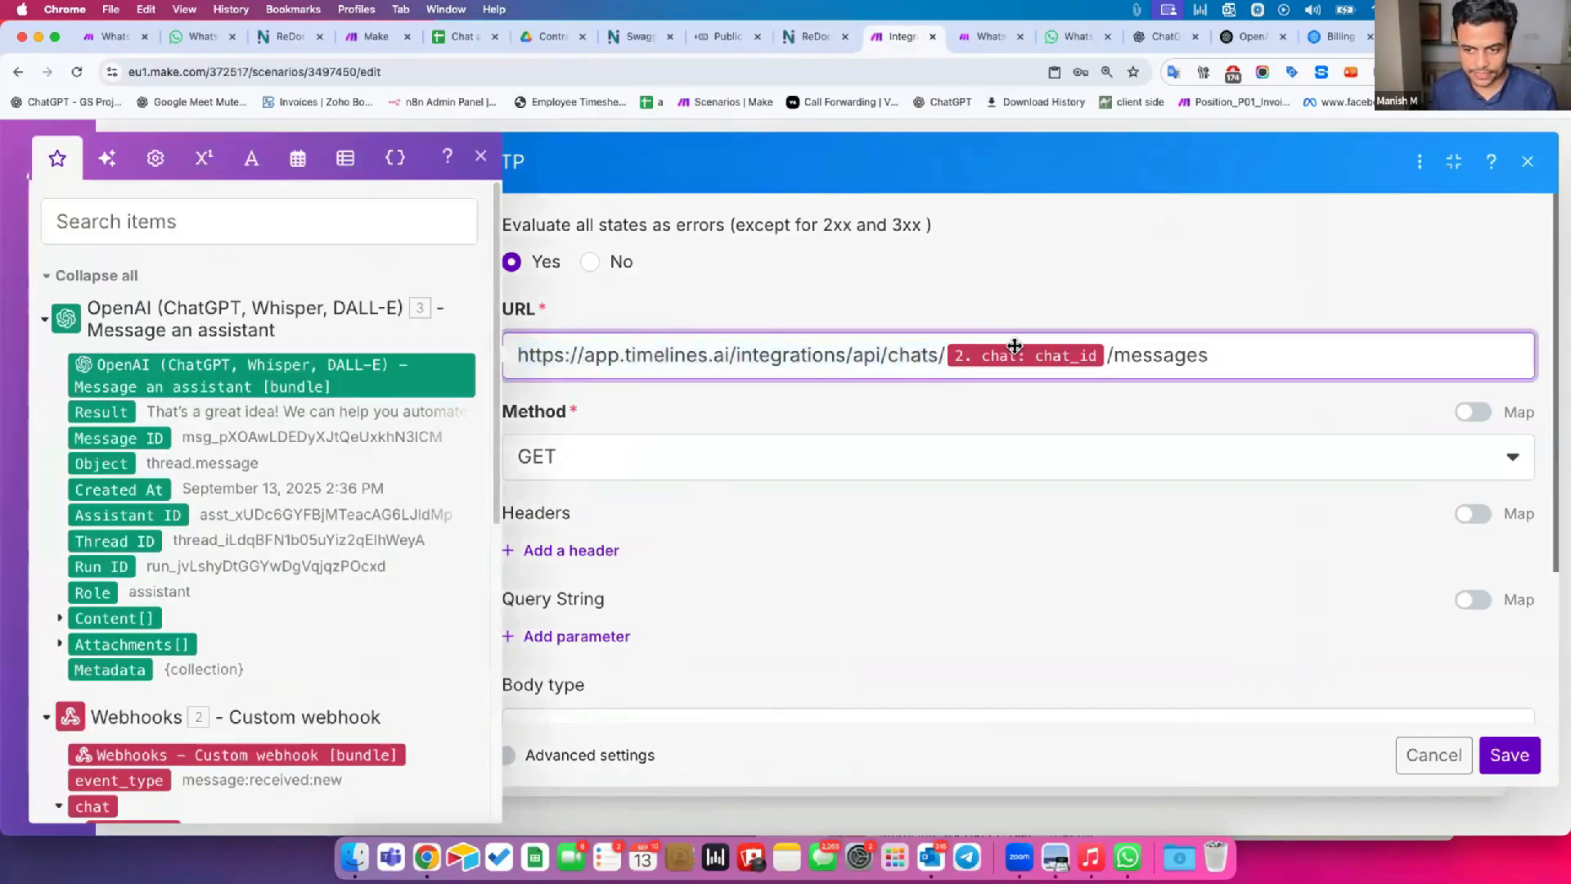
pyautogui.scroll(-1, 175, 739)
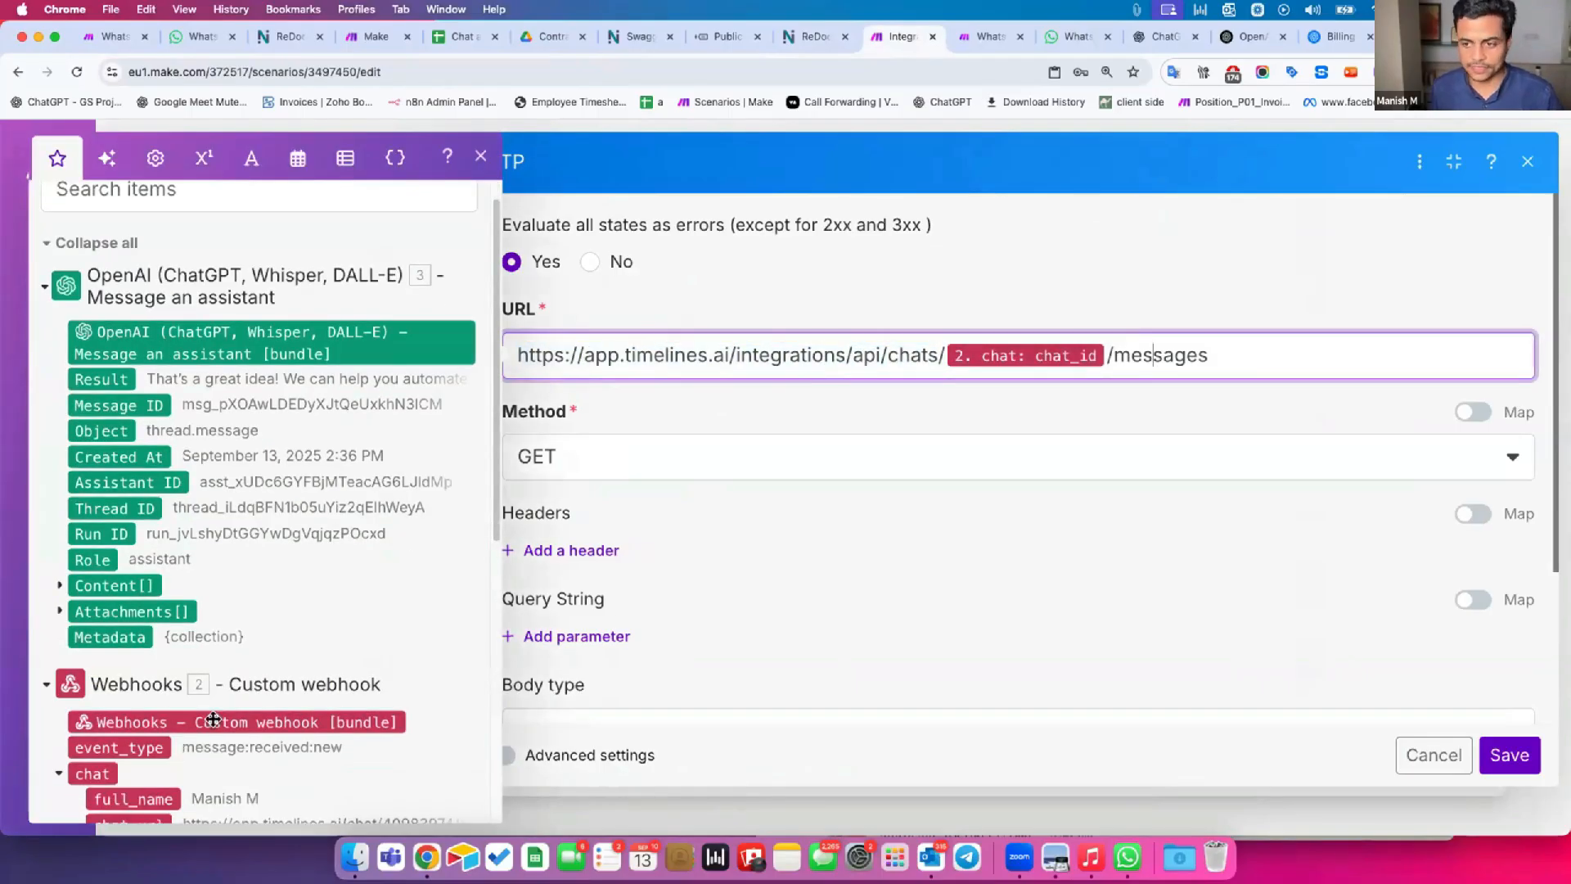
pyautogui.scroll(-1, 246, 707)
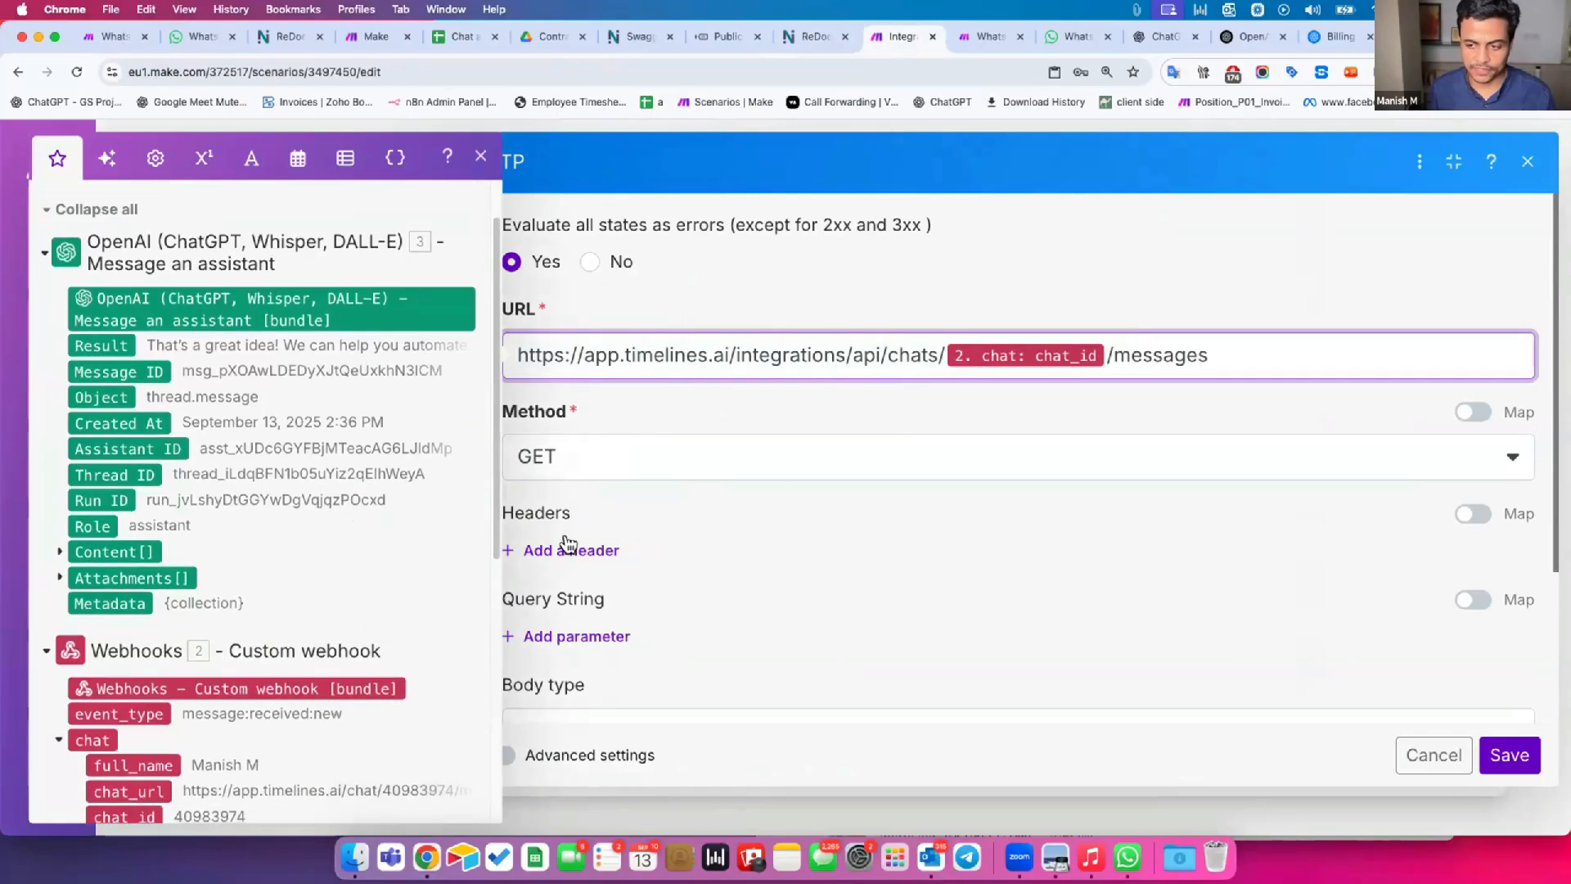
pyautogui.click(1121, 397)
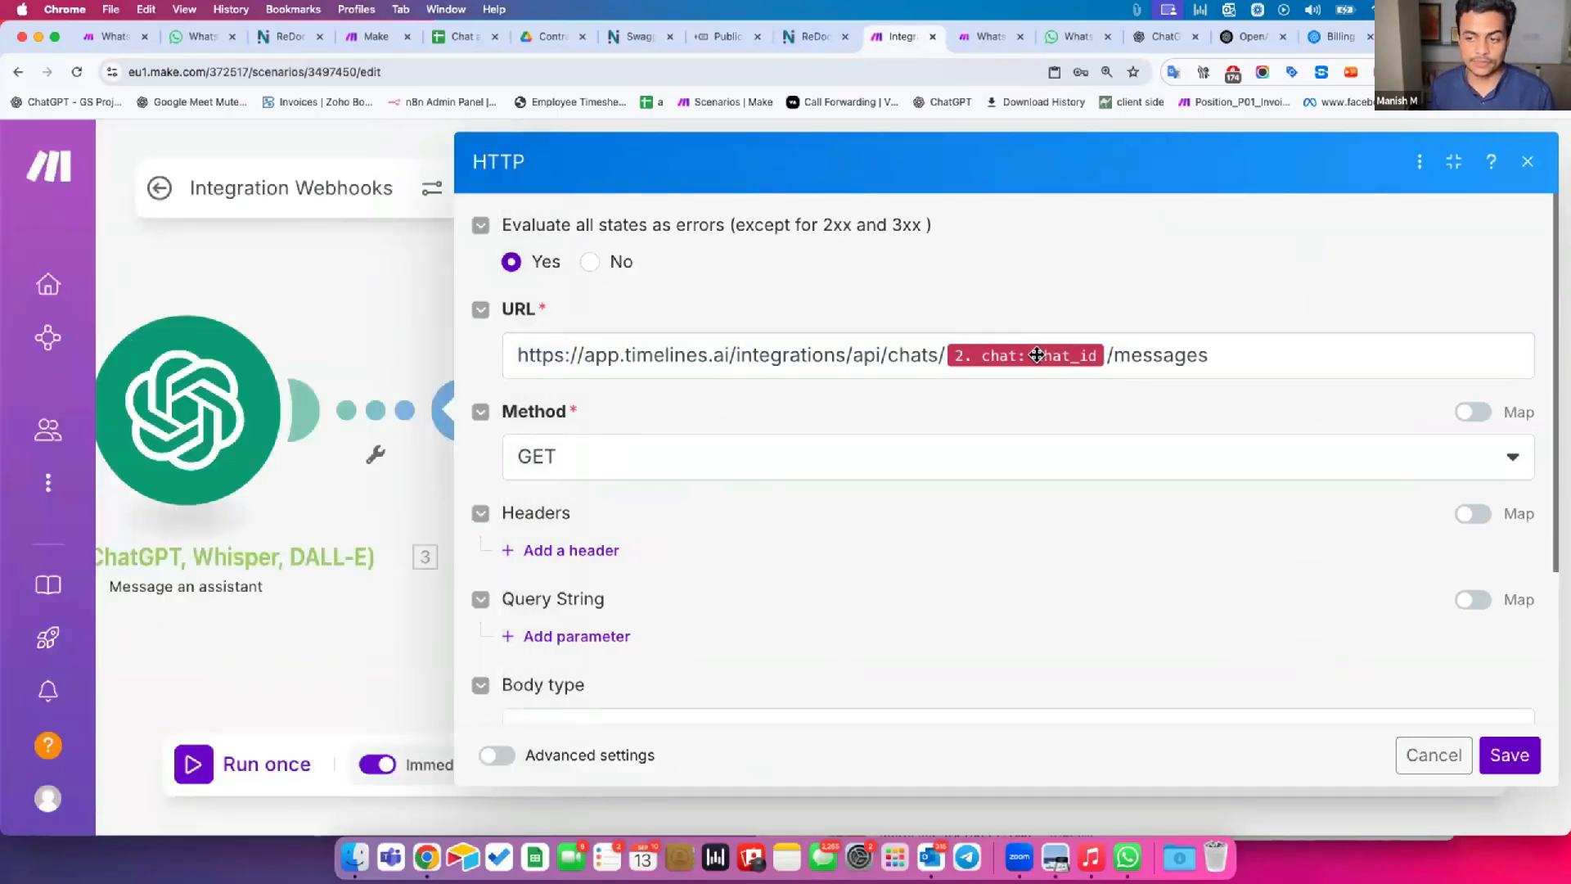
pyautogui.moveTo(1037, 354)
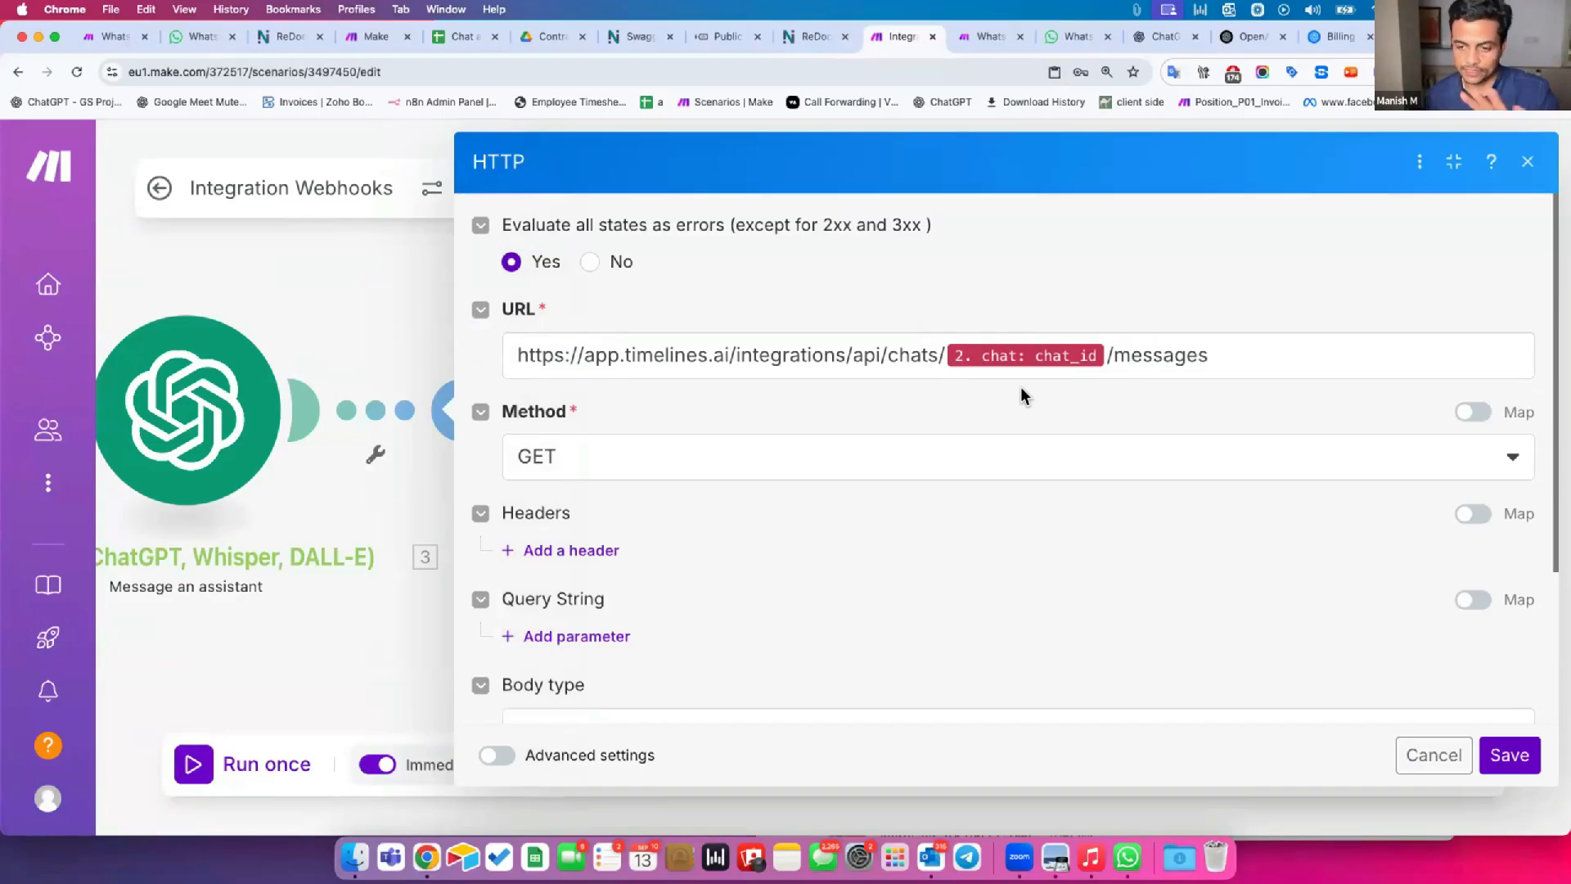
# Check in the TimelinesAI API documentation which request method the Send message in existing chat endpoint uses, and return to the HTTP module.
pyautogui.click(813, 41)
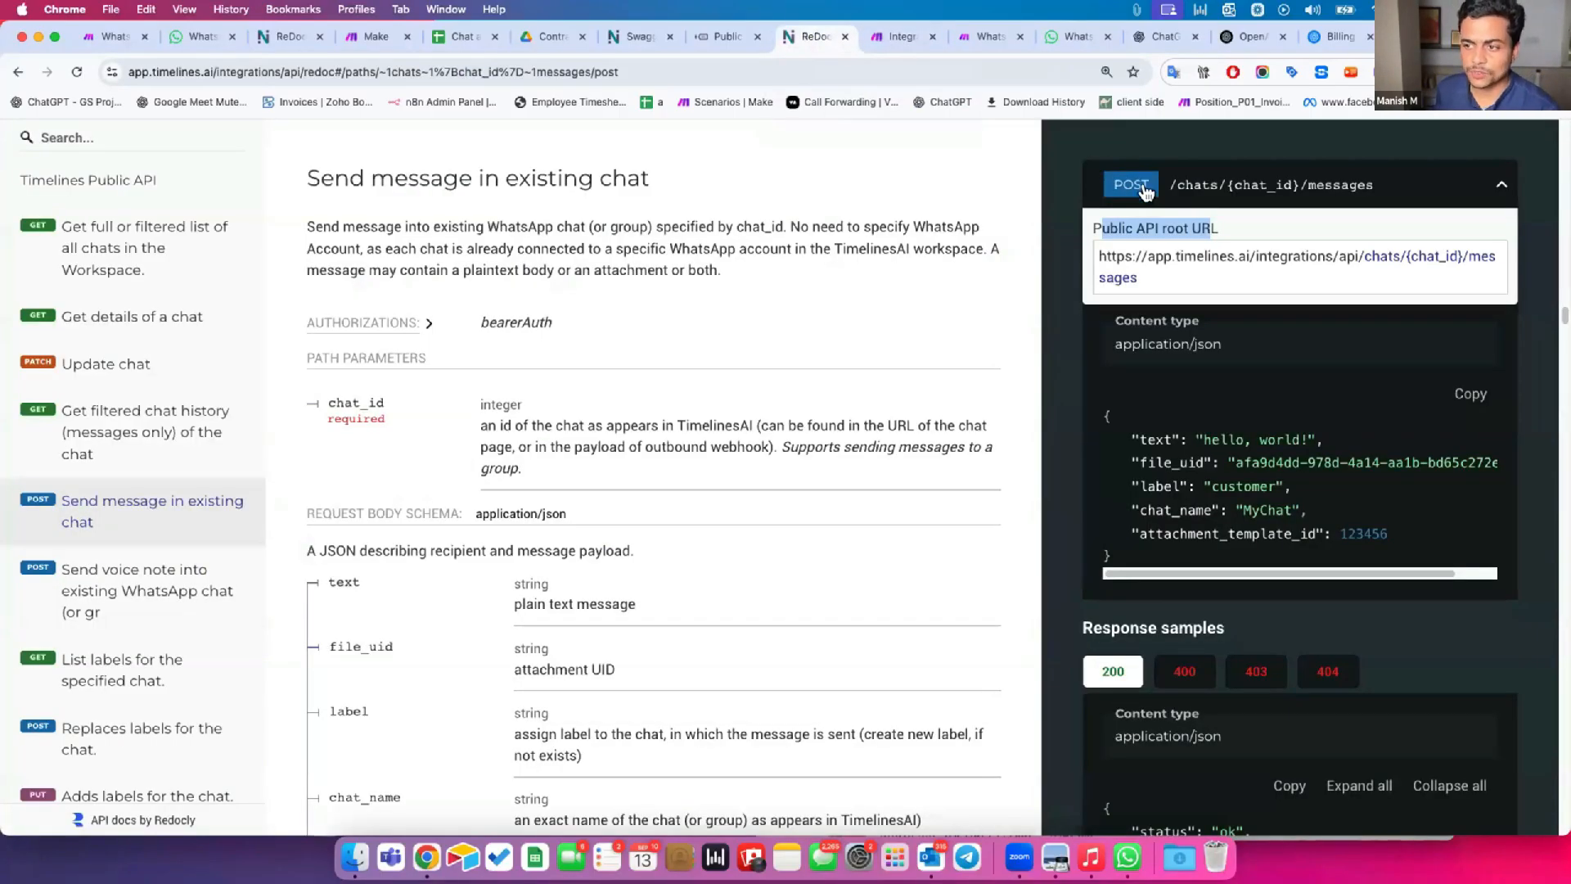
pyautogui.click(875, 43)
pyautogui.moveTo(520, 416); pyautogui.dragTo(561, 416)
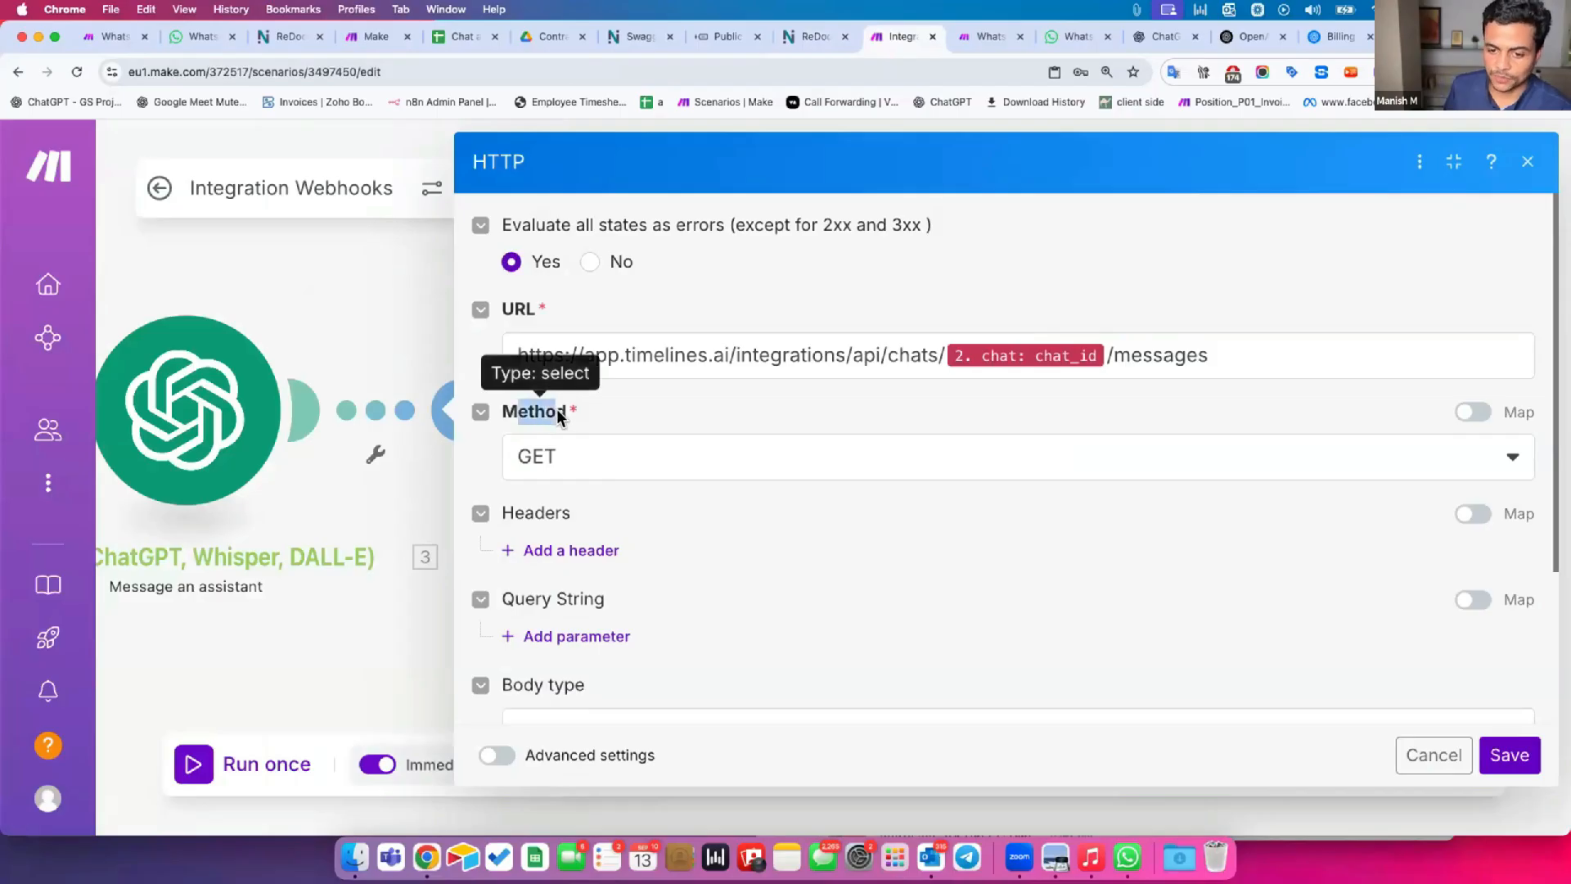
pyautogui.click(635, 456)
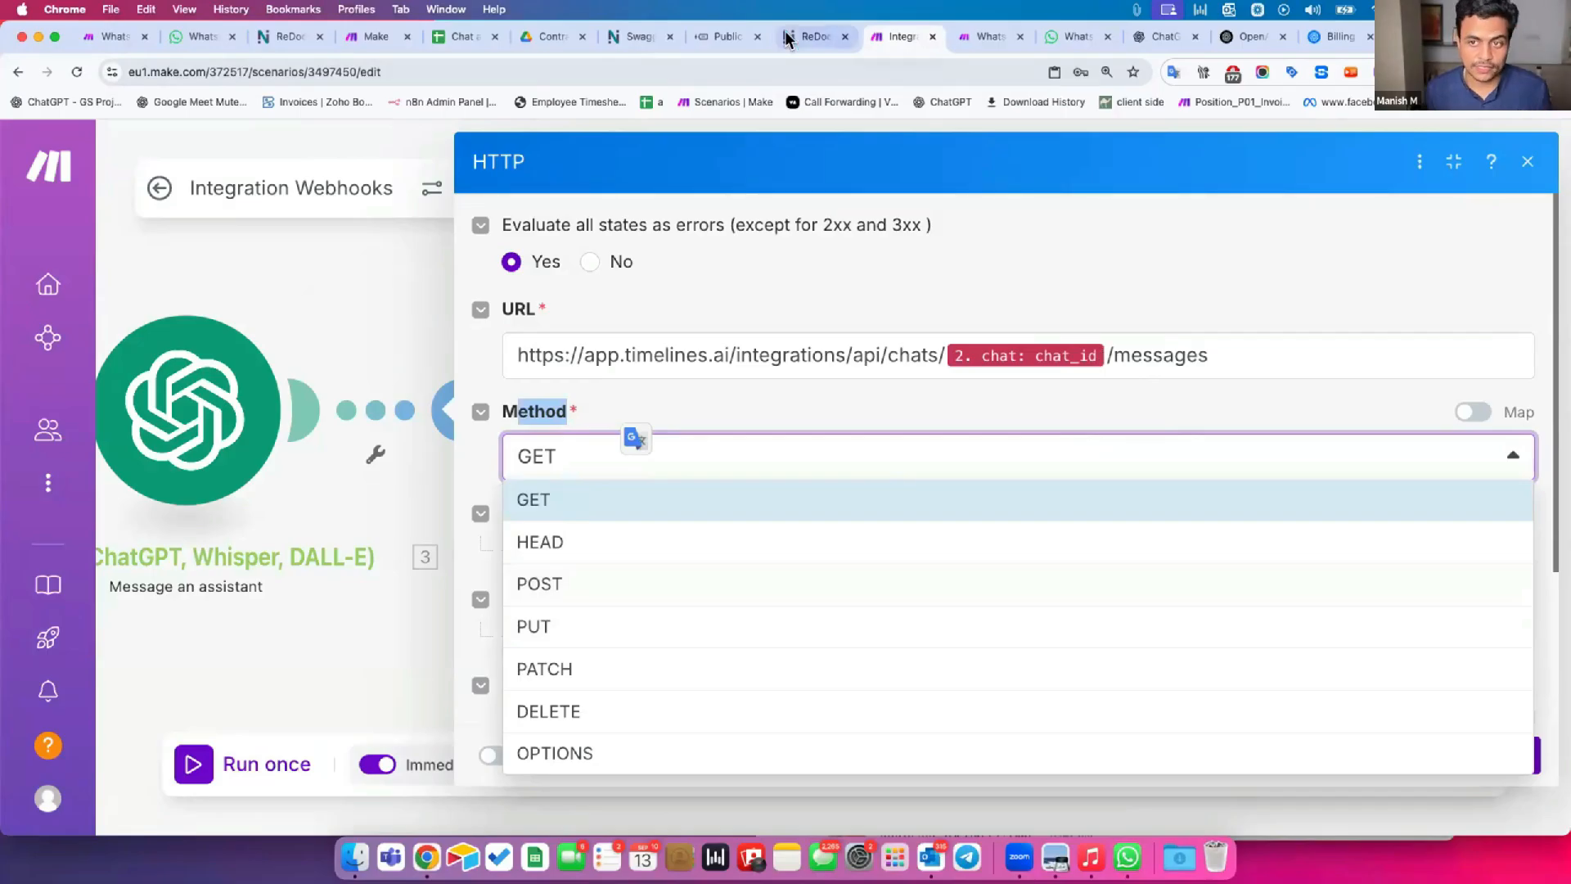
pyautogui.click(806, 36)
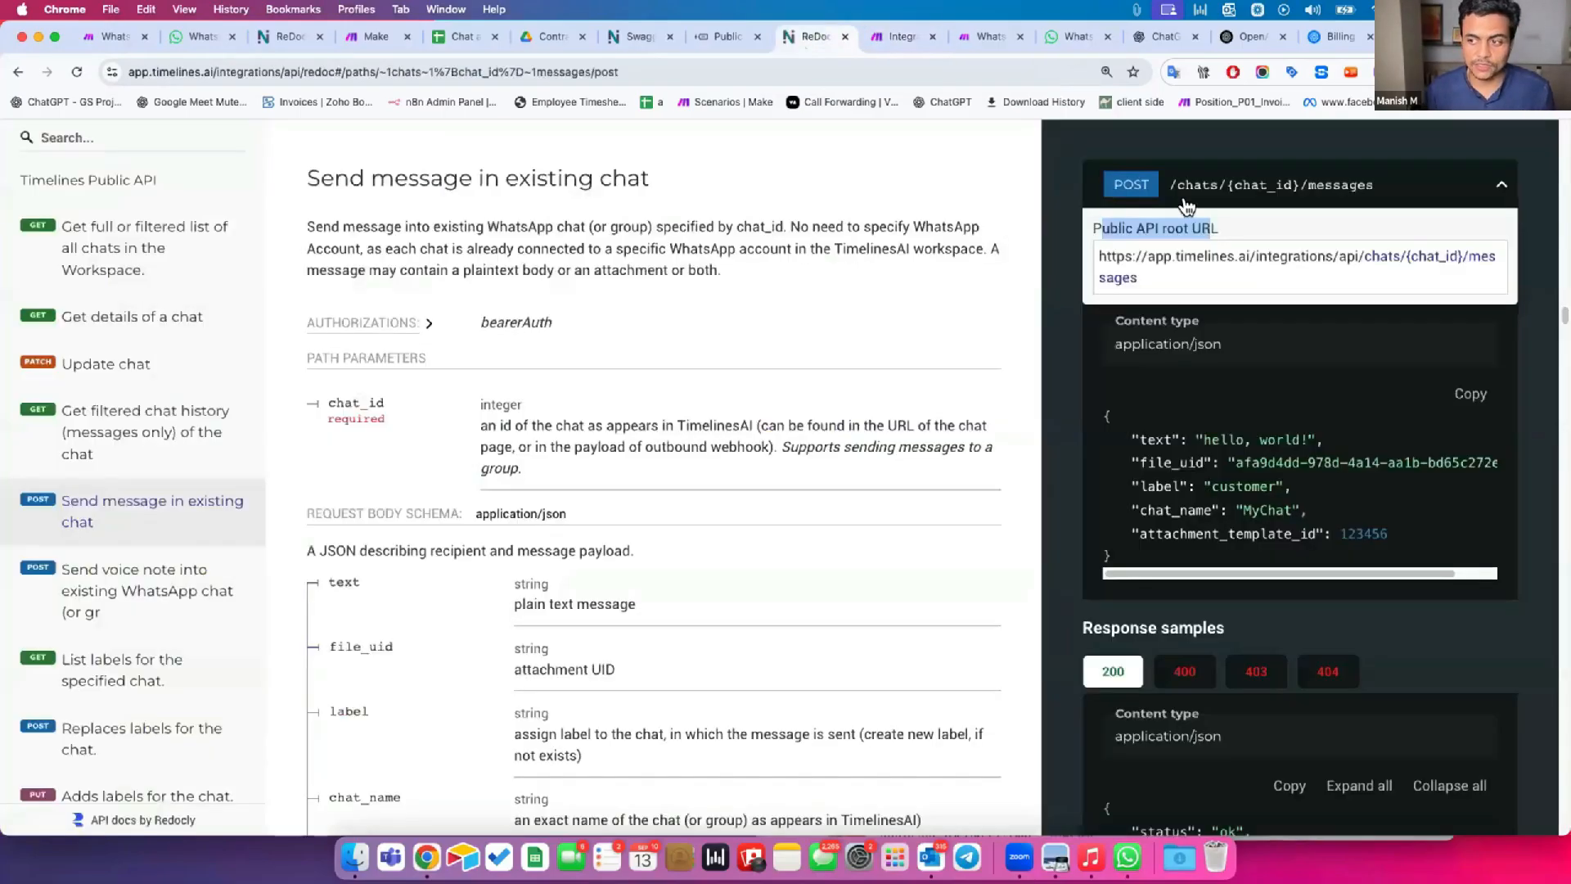
pyautogui.click(1133, 188)
pyautogui.click(1138, 193)
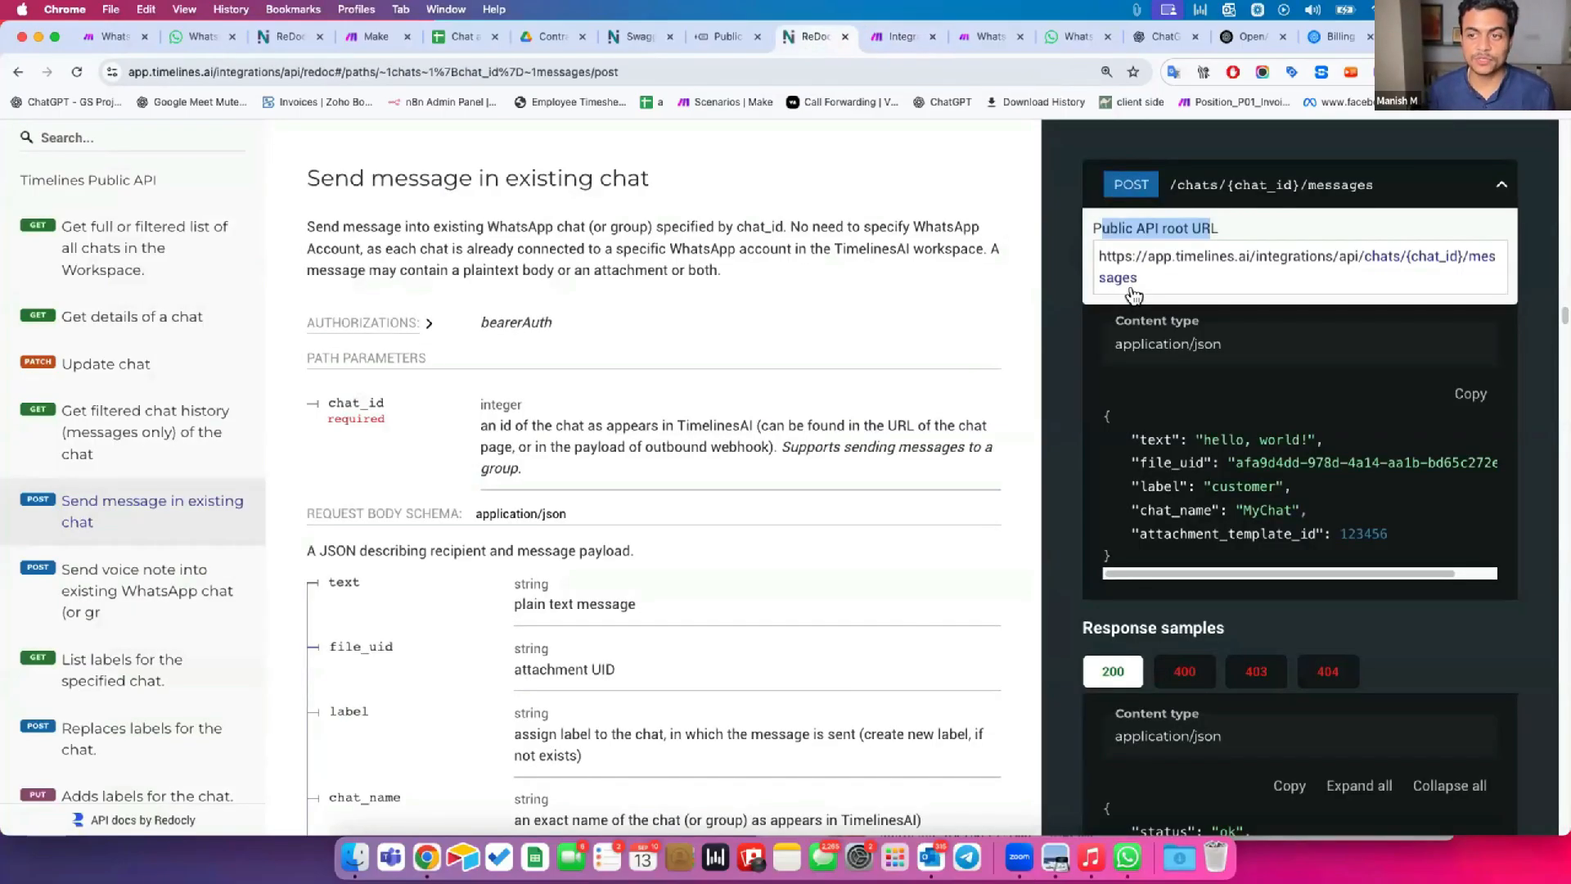
pyautogui.click(900, 36)
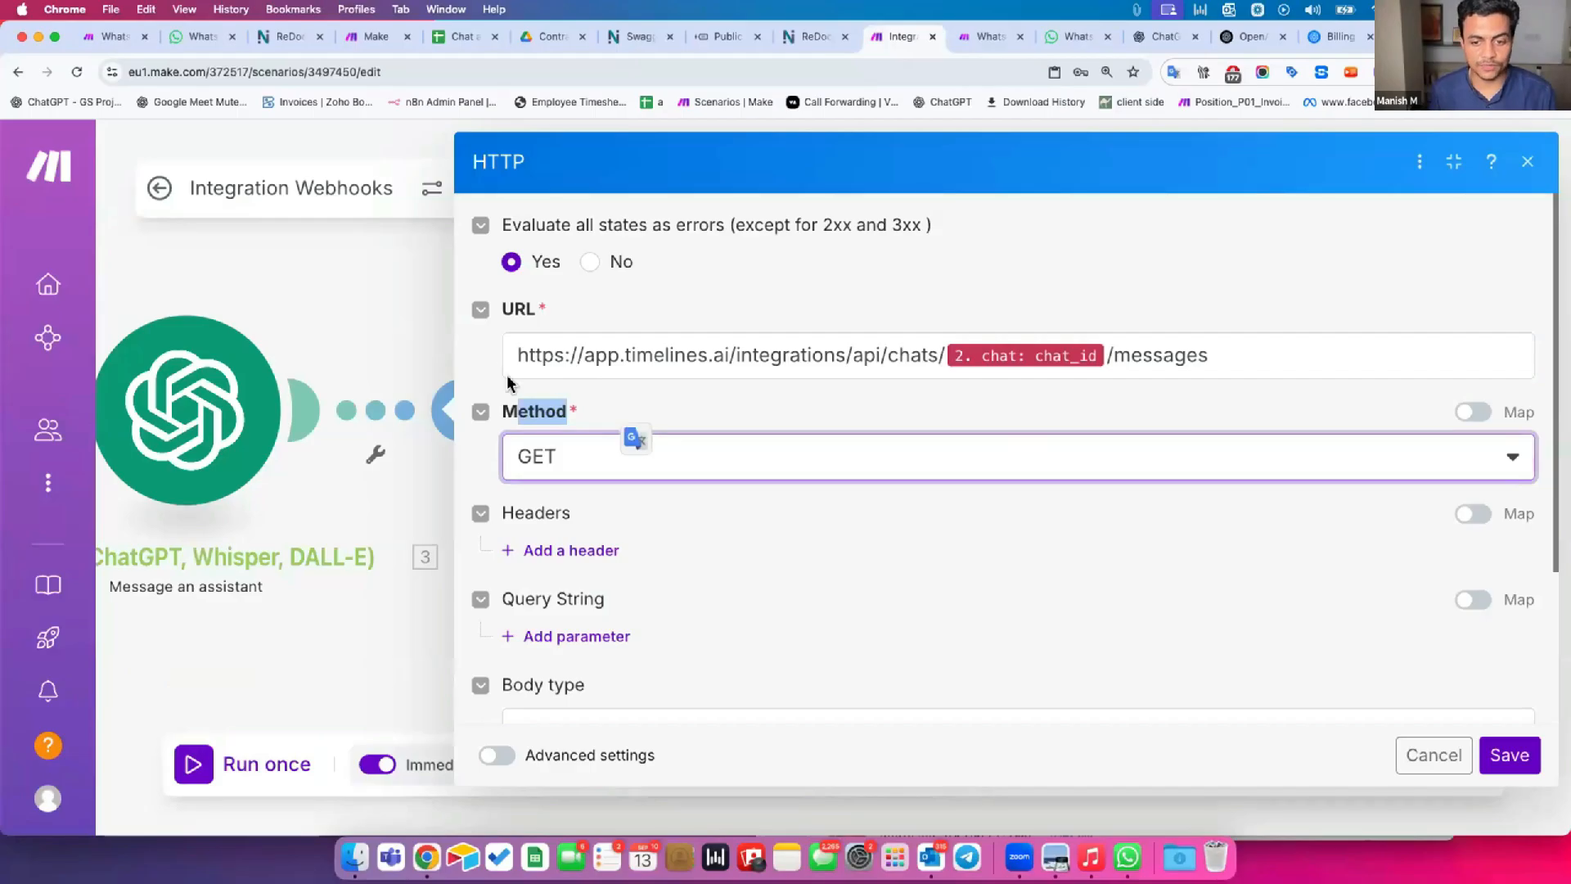
# Set the HTTP request's method to POST.
pyautogui.click(731, 478)
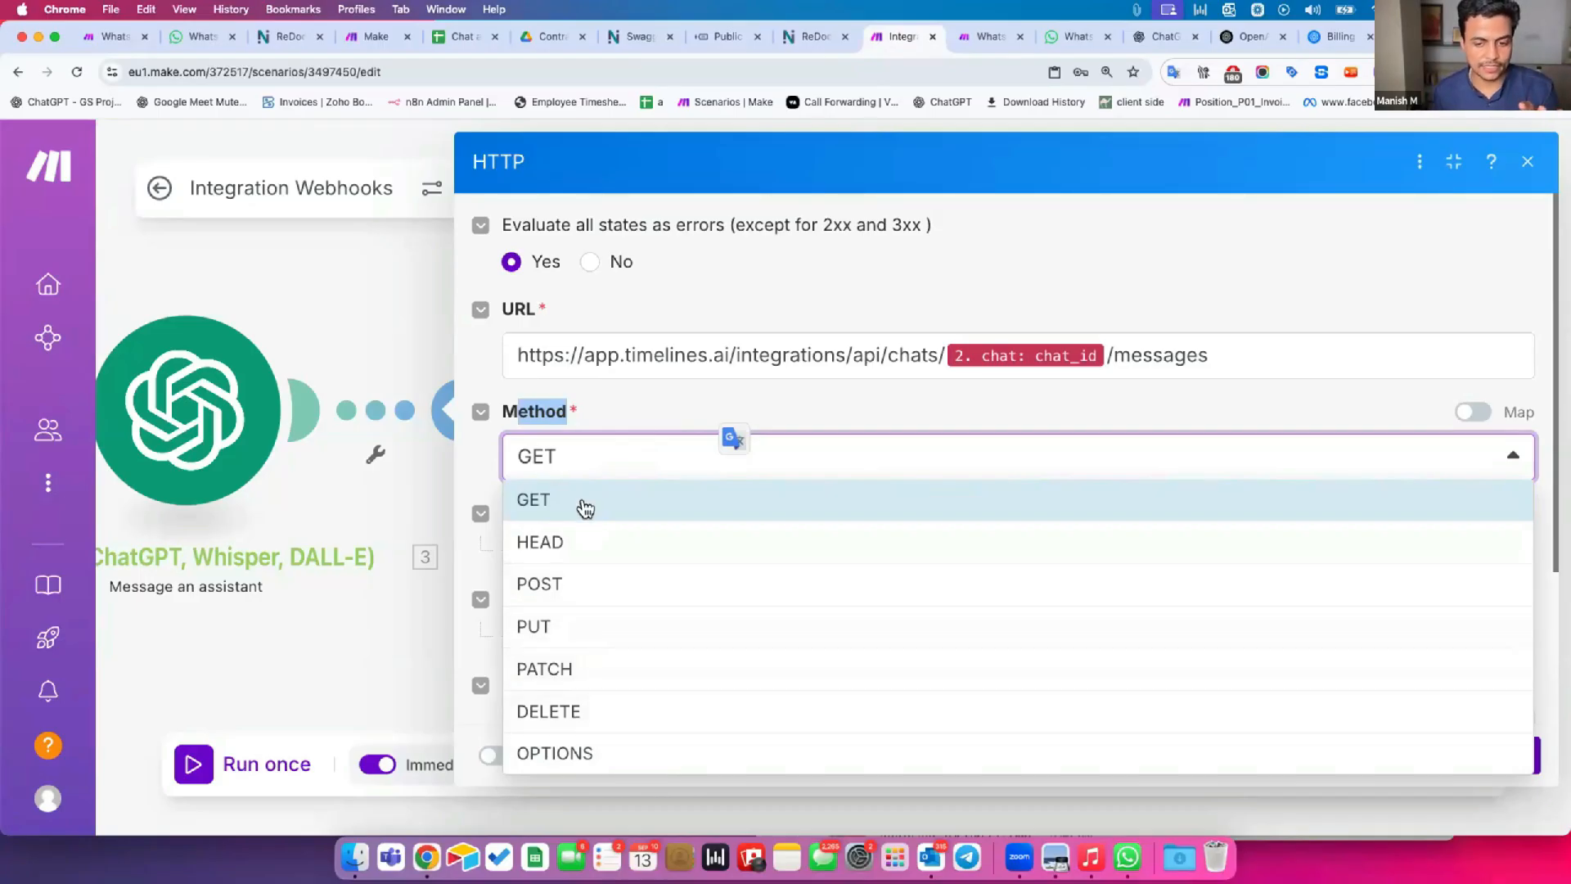
pyautogui.click(613, 401)
pyautogui.click(594, 454)
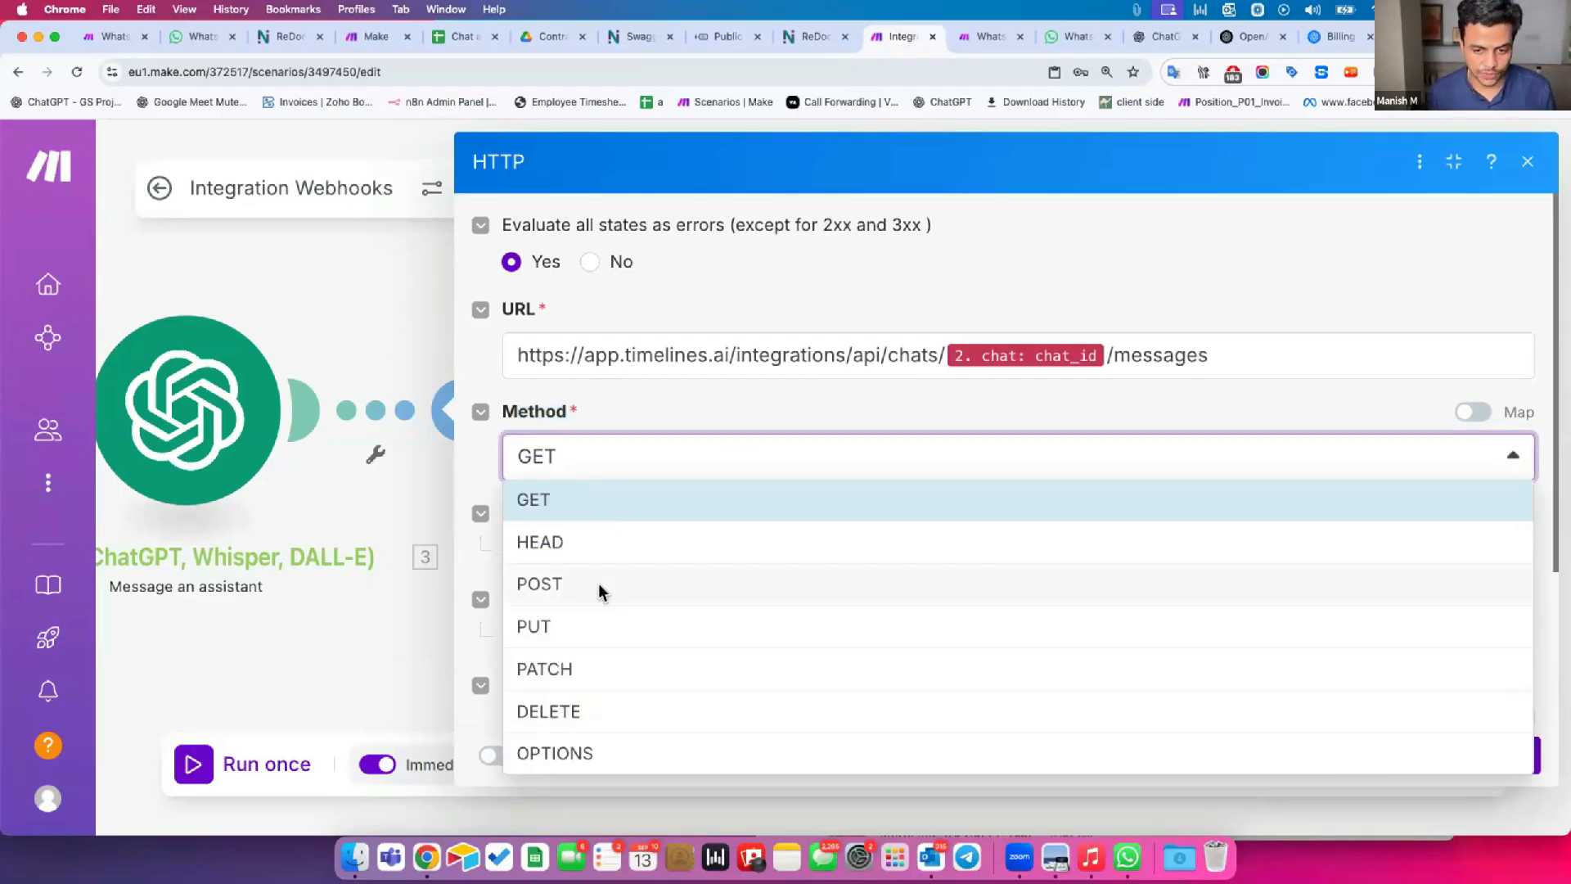
pyautogui.click(600, 584)
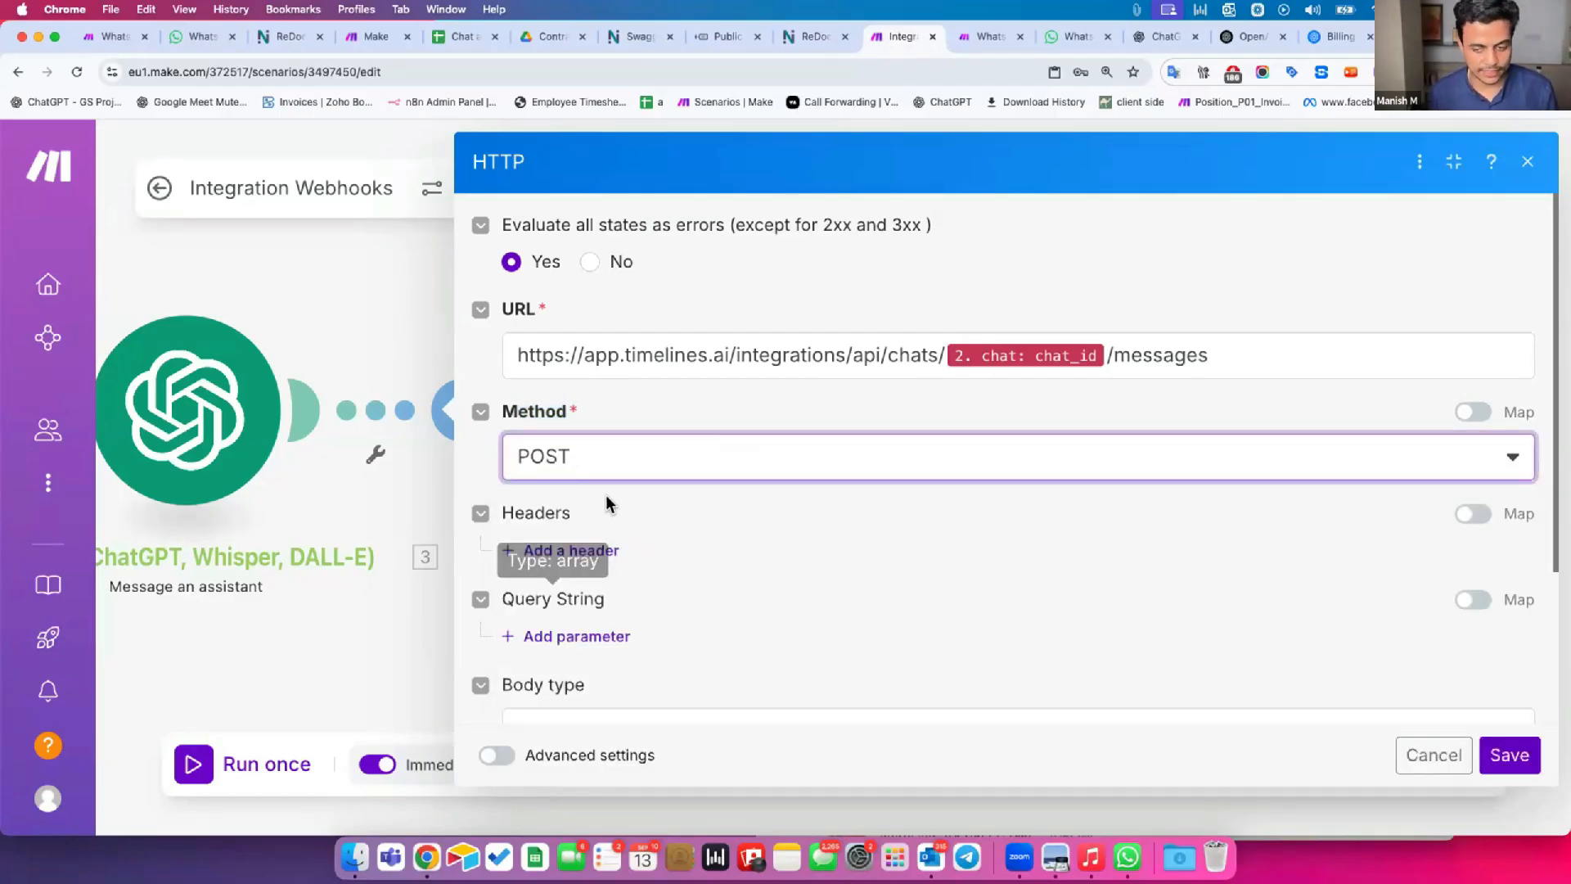
# Examine the authorization details and scheme of the Send message in existing chat endpoint in the API documentation.
pyautogui.click(804, 38)
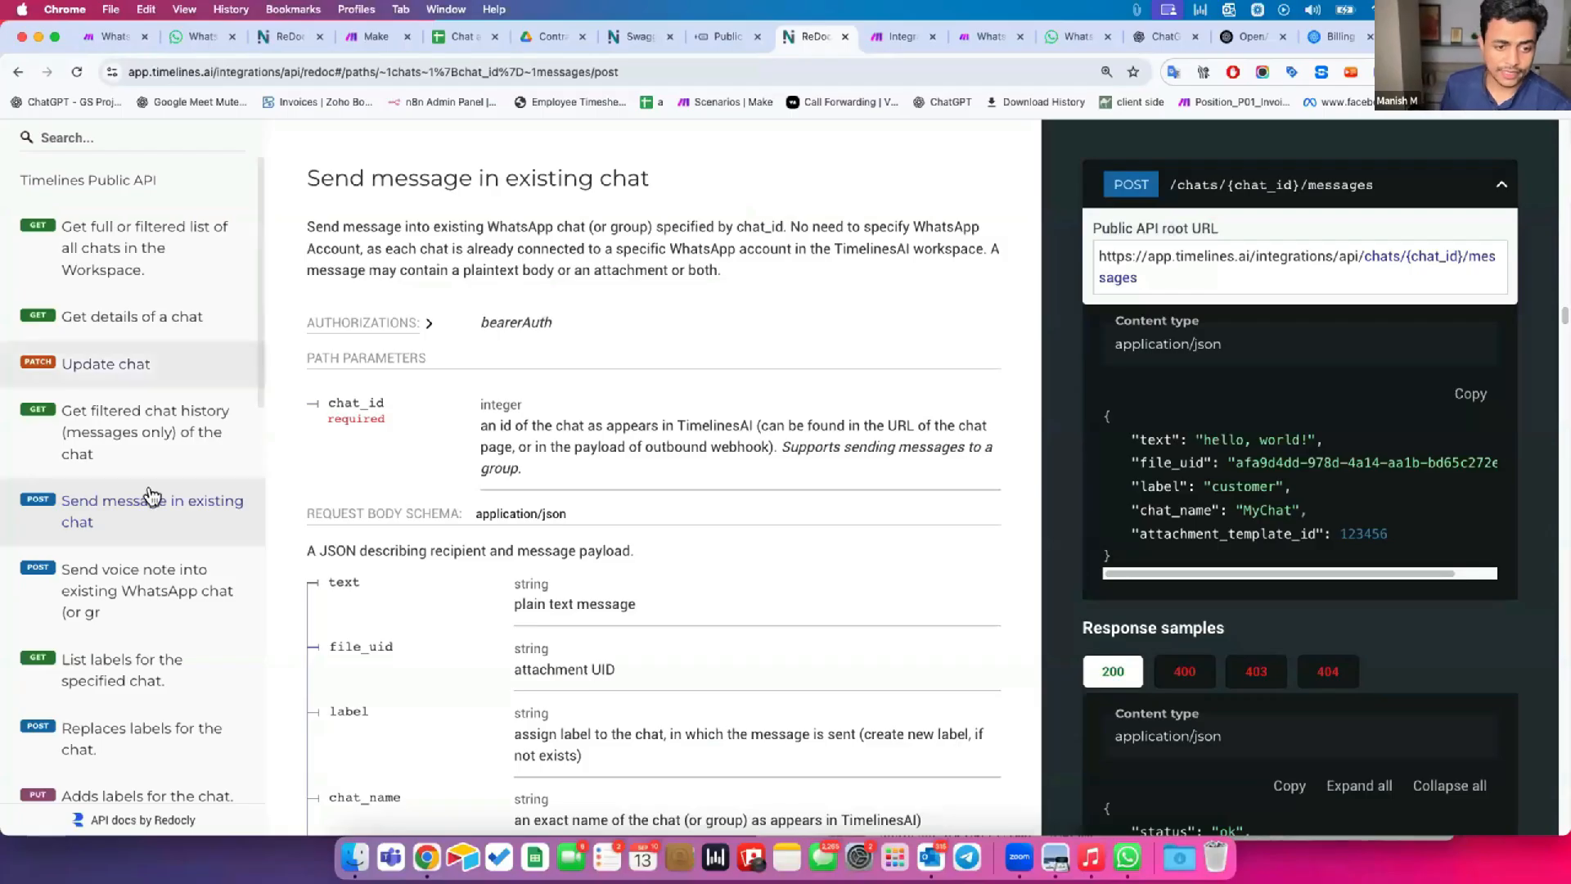
pyautogui.scroll(-10, 176, 590)
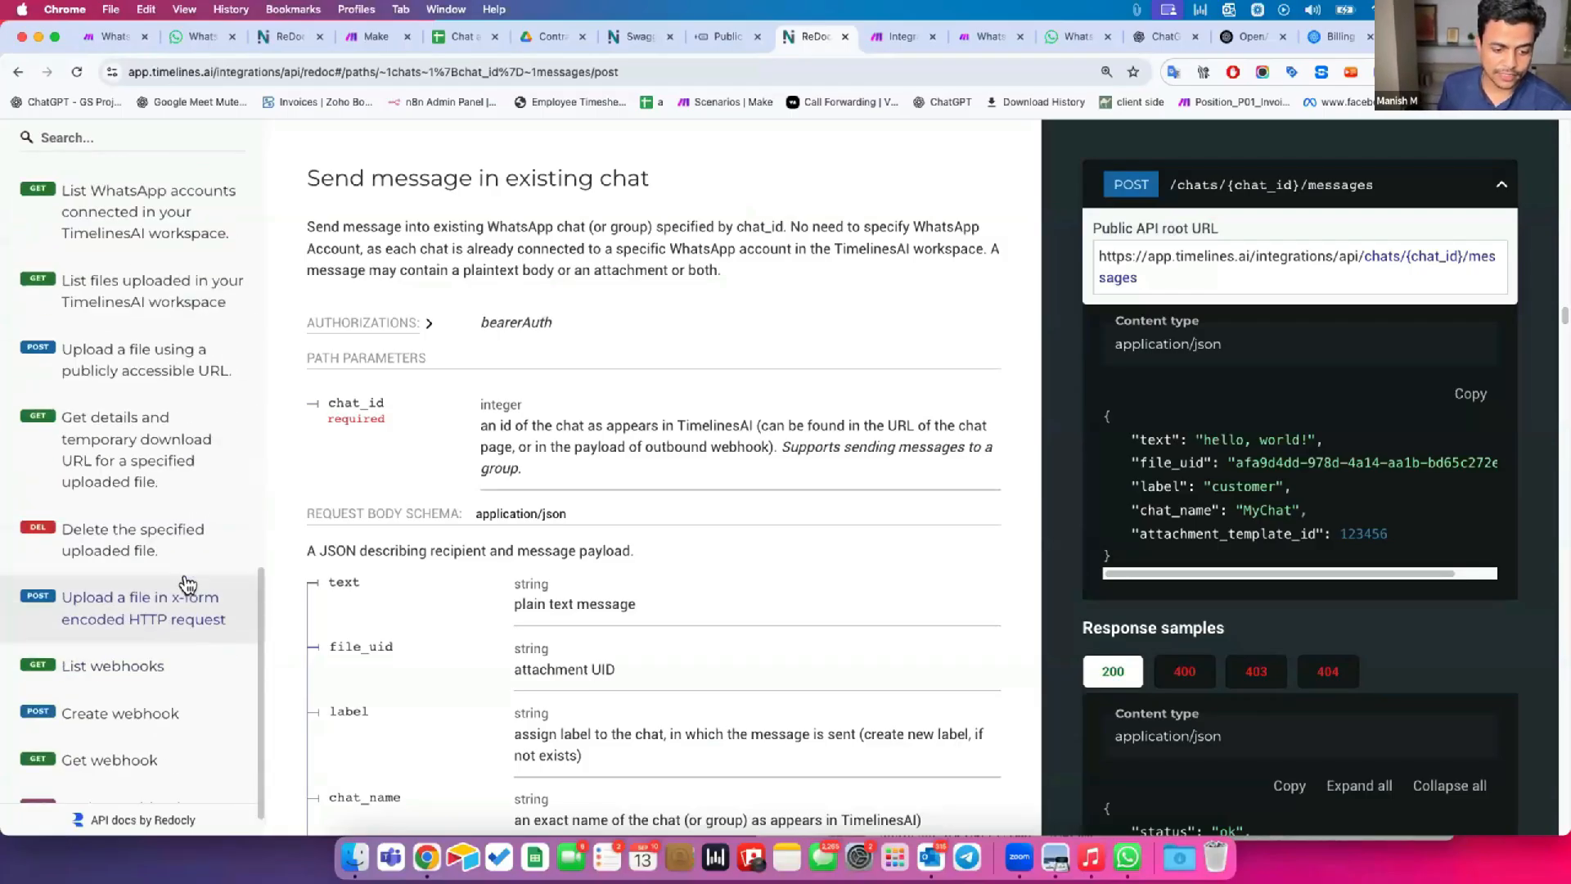
pyautogui.scroll(12, 188, 585)
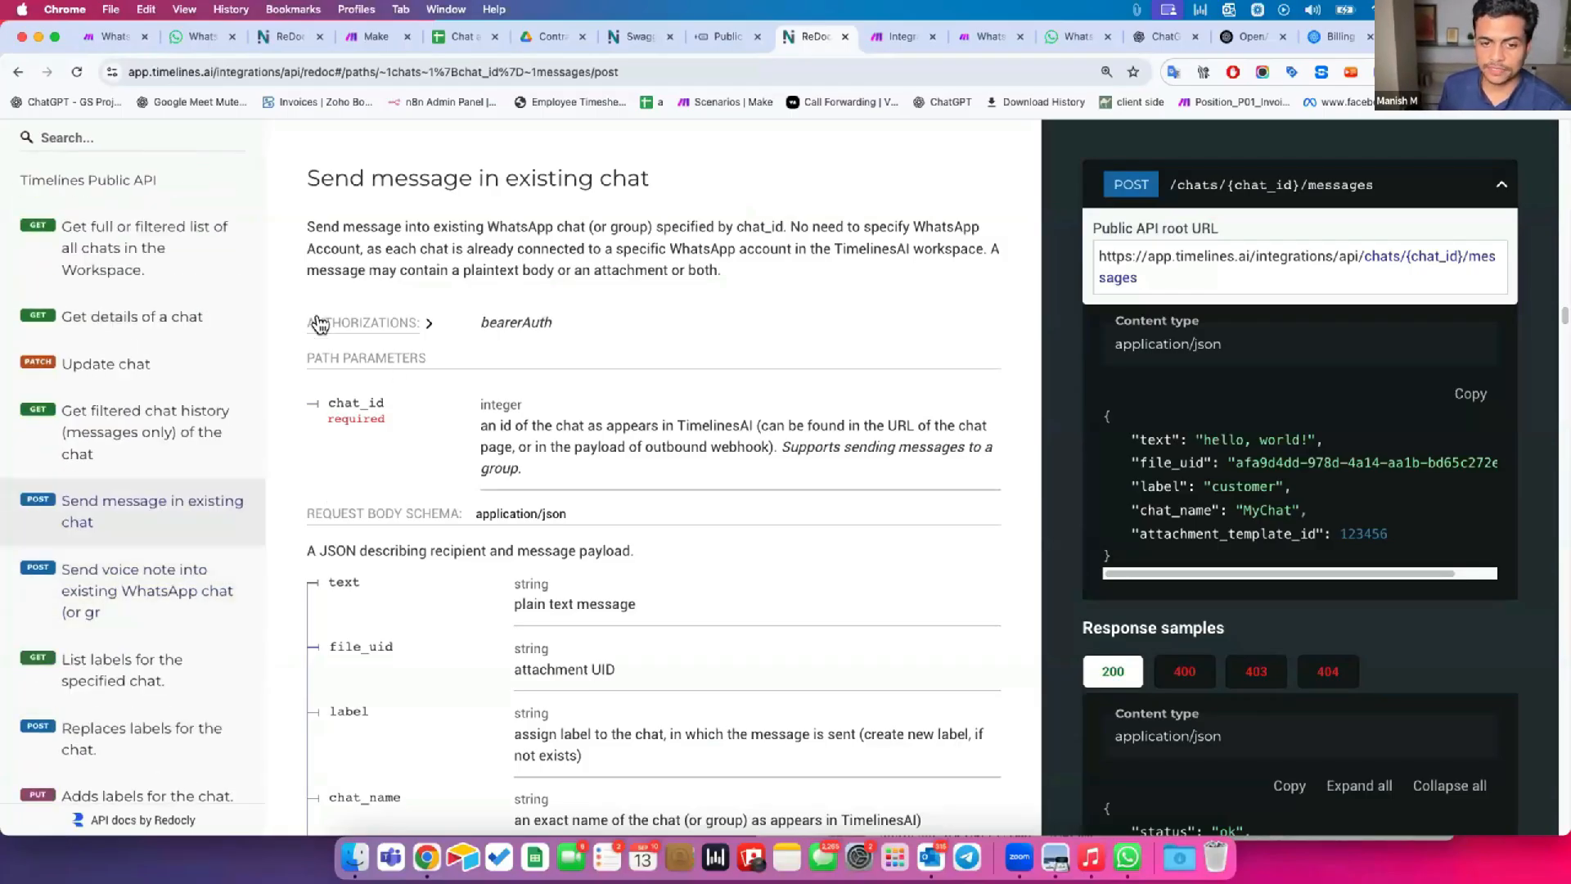
pyautogui.moveTo(305, 324); pyautogui.dragTo(418, 325)
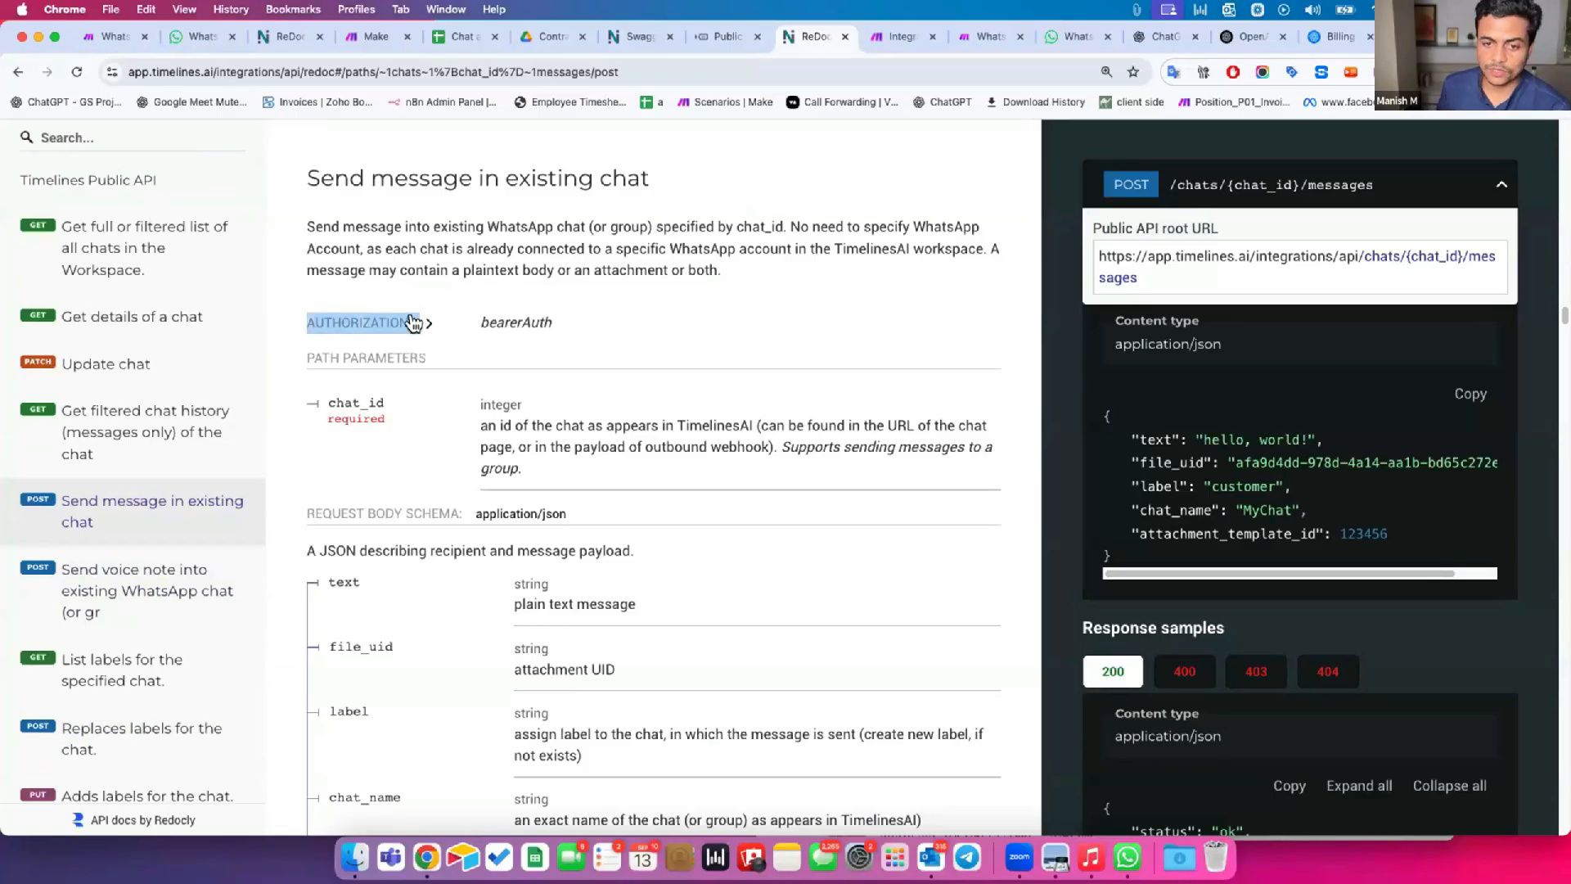
pyautogui.click(424, 323)
pyautogui.moveTo(503, 459); pyautogui.dragTo(550, 469)
pyautogui.doubleClick(533, 460)
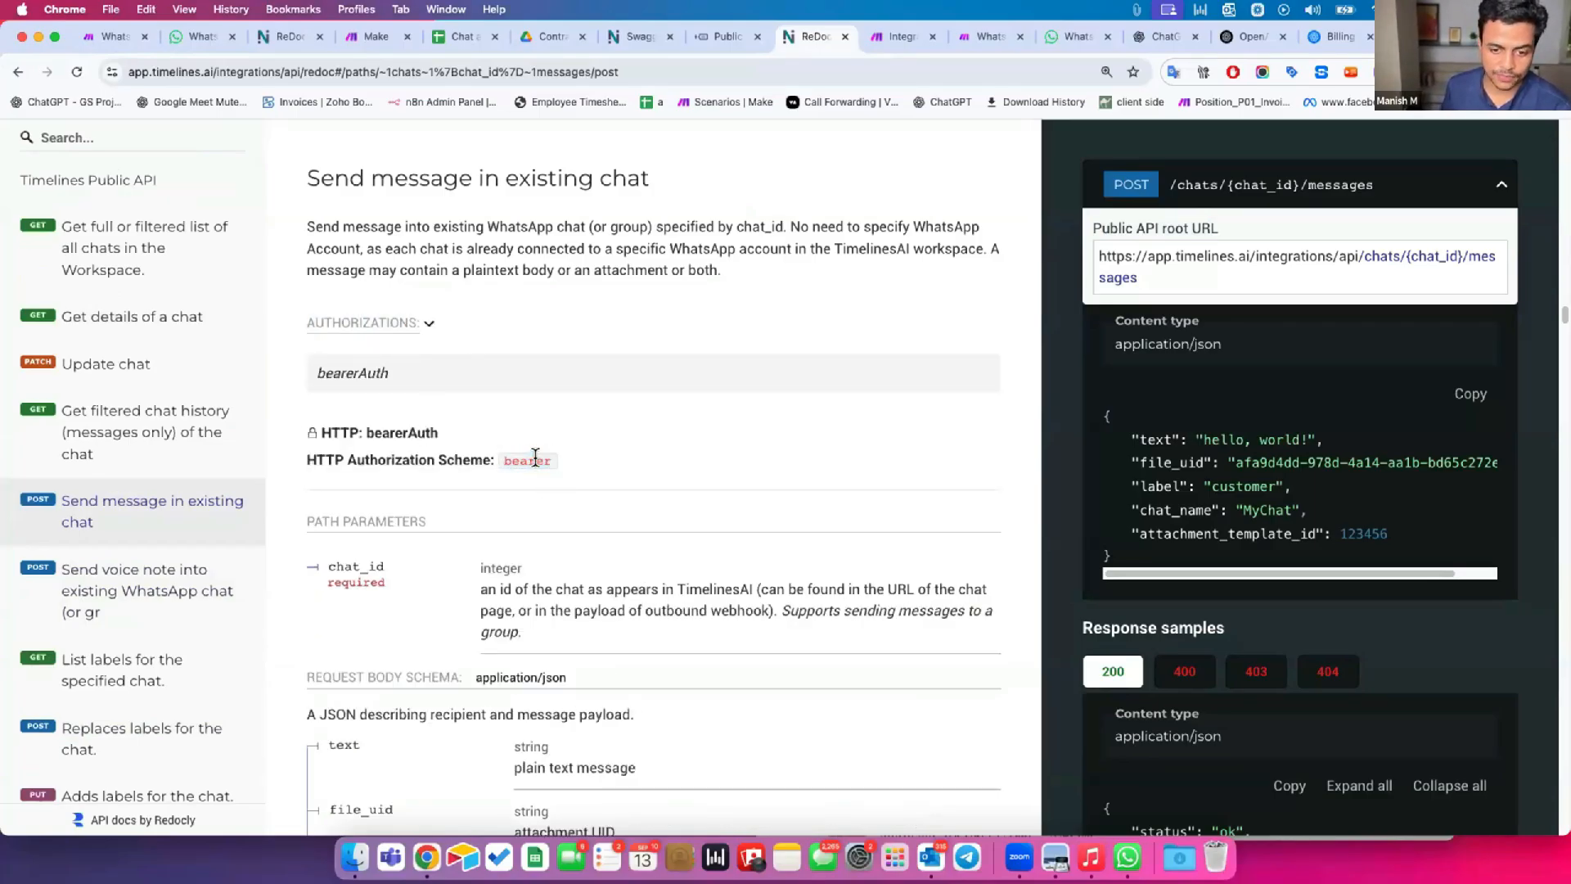
# Copy the word Authorization from the documentation and add a request header with that name in the HTTP module.
pyautogui.doubleClick(389, 458)
pyautogui.press('super+c')
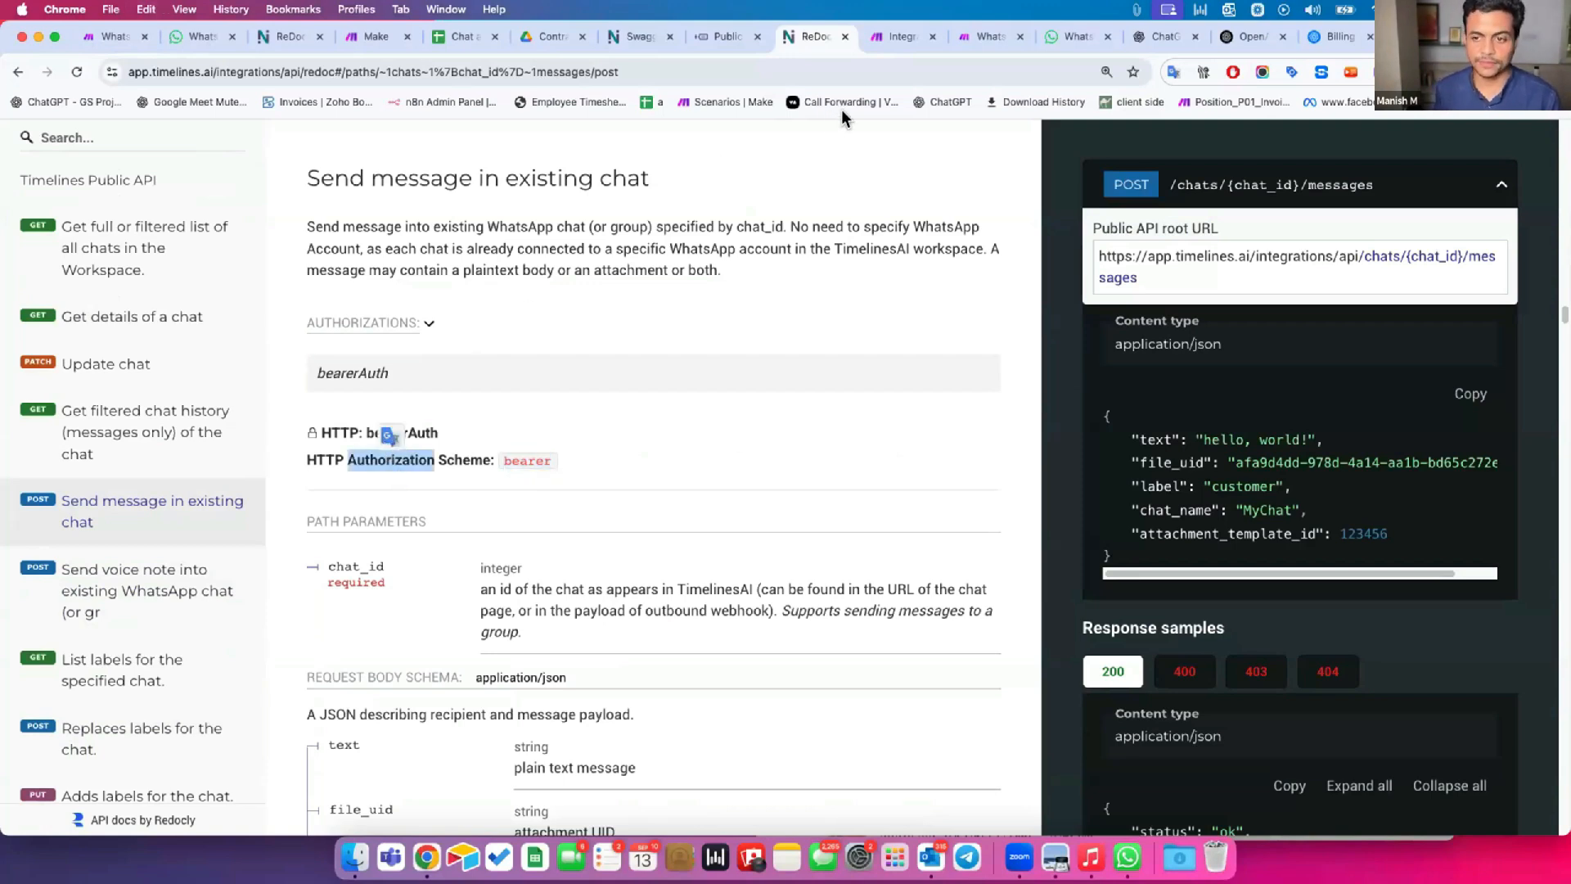
pyautogui.click(900, 37)
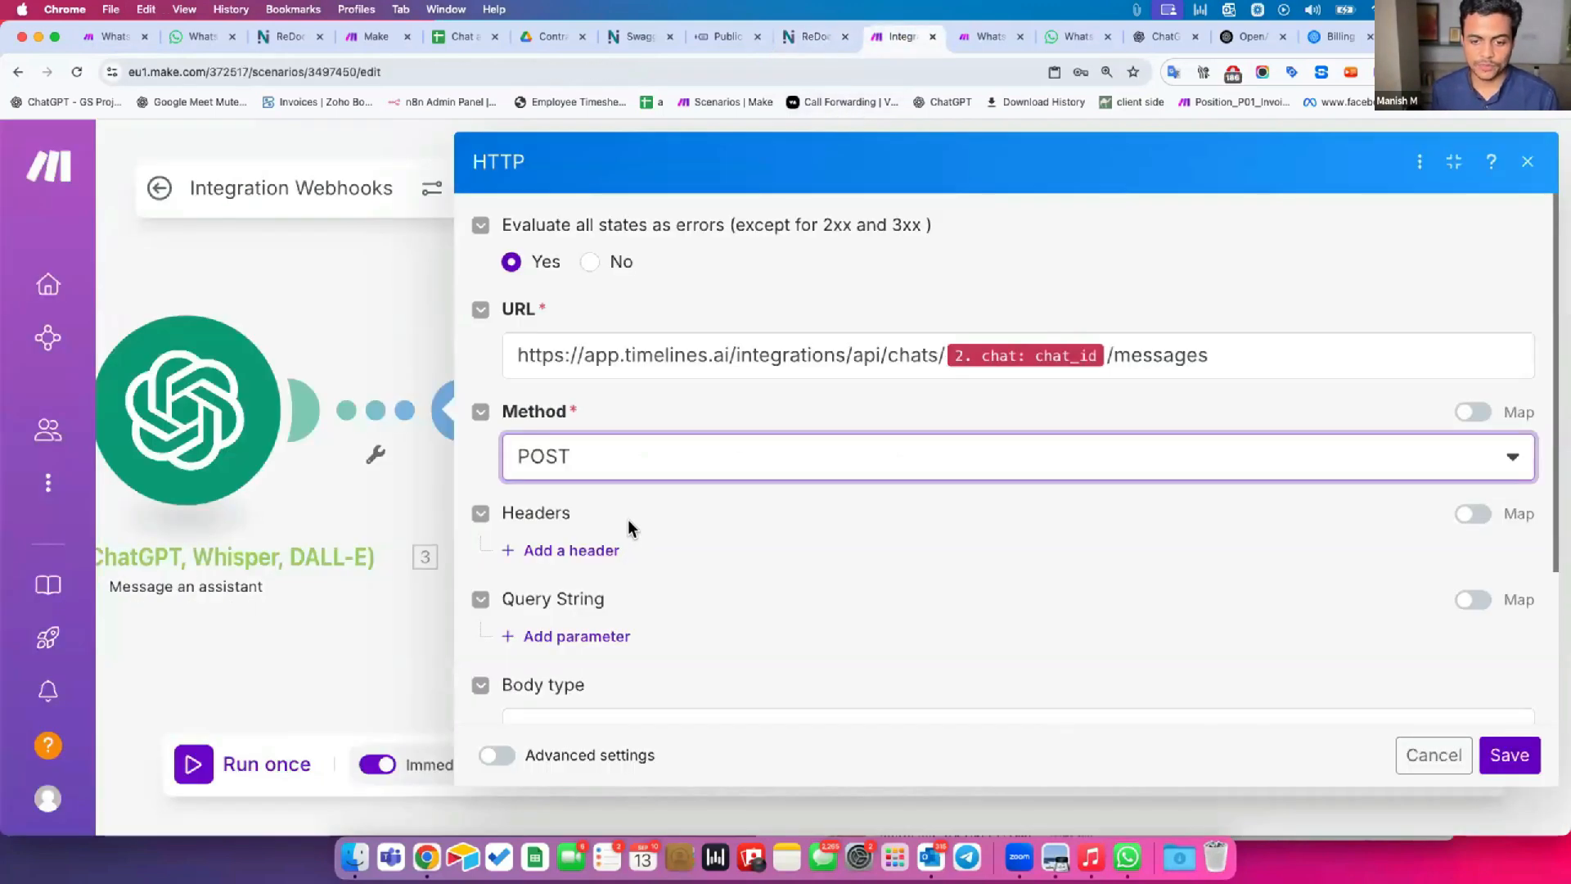
pyautogui.scroll(-1, 567, 520)
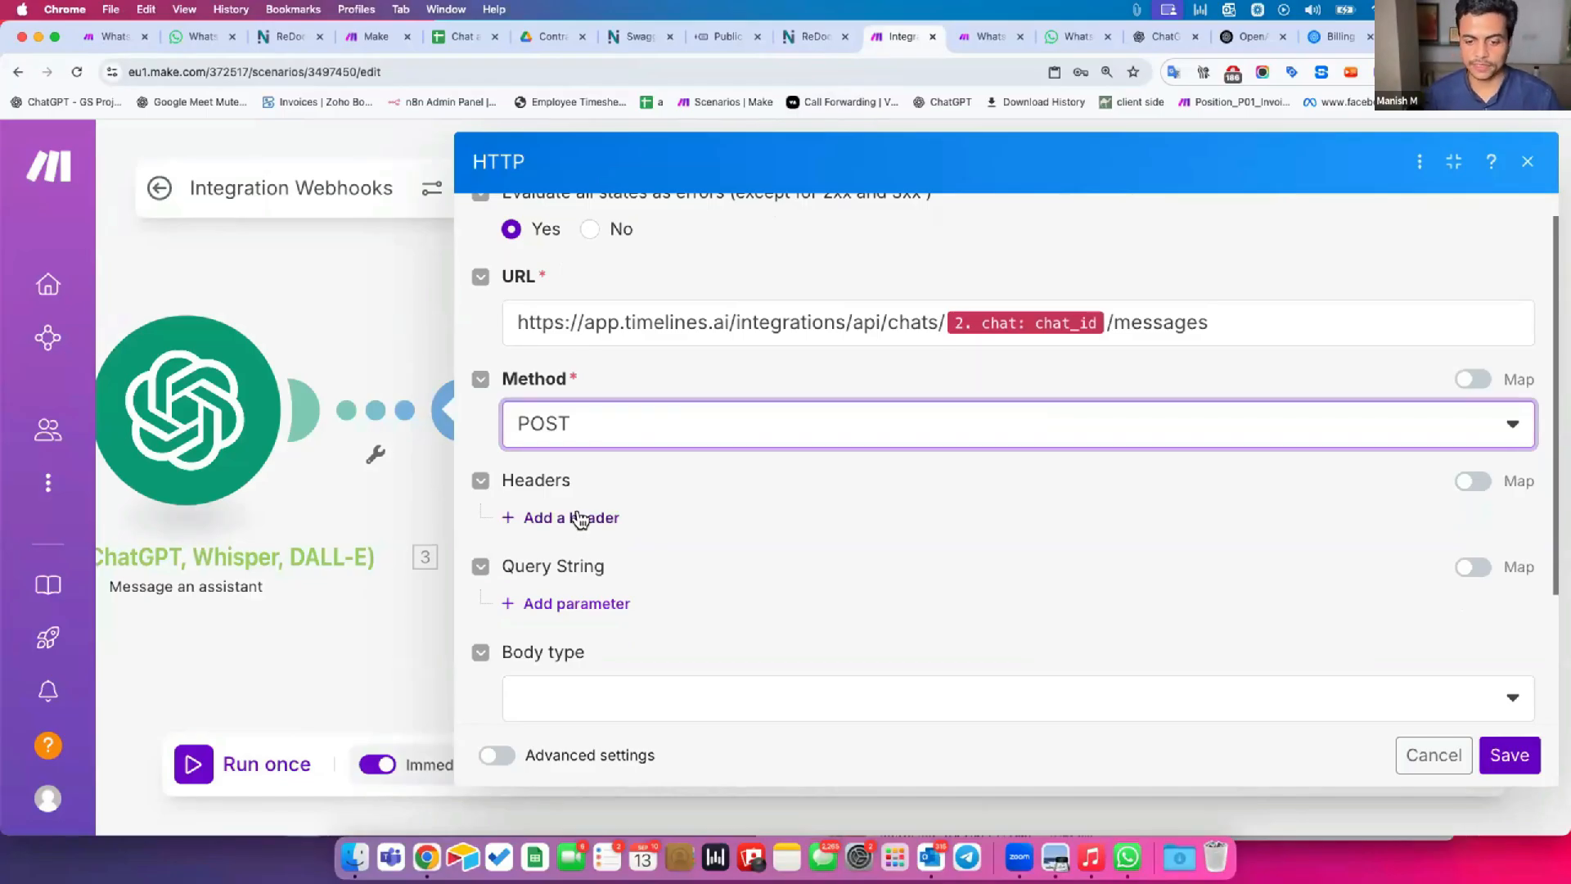
pyautogui.click(577, 517)
pyautogui.press('super+v')
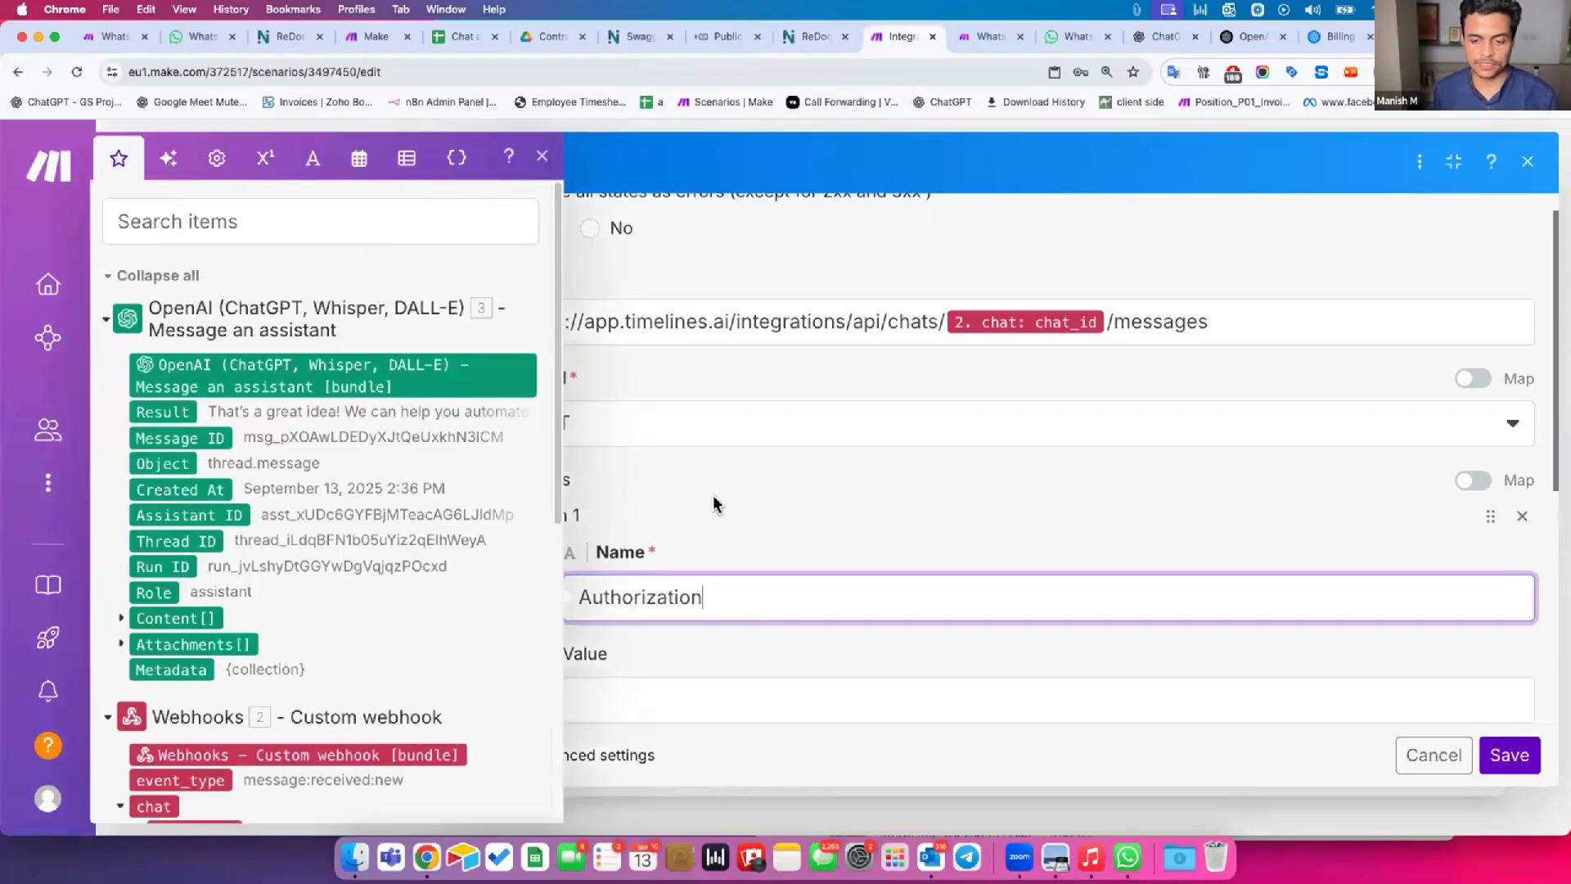
# Copy the Bearer prefix and API access token from the TimelinesAI Public API page and paste them as the Authorization header's value.
pyautogui.scroll(-2, 715, 502)
pyautogui.hotkey('ctrl', 'shift', 'Tab')
pyautogui.hotkey('ctrl', 'shift', 'Tab')
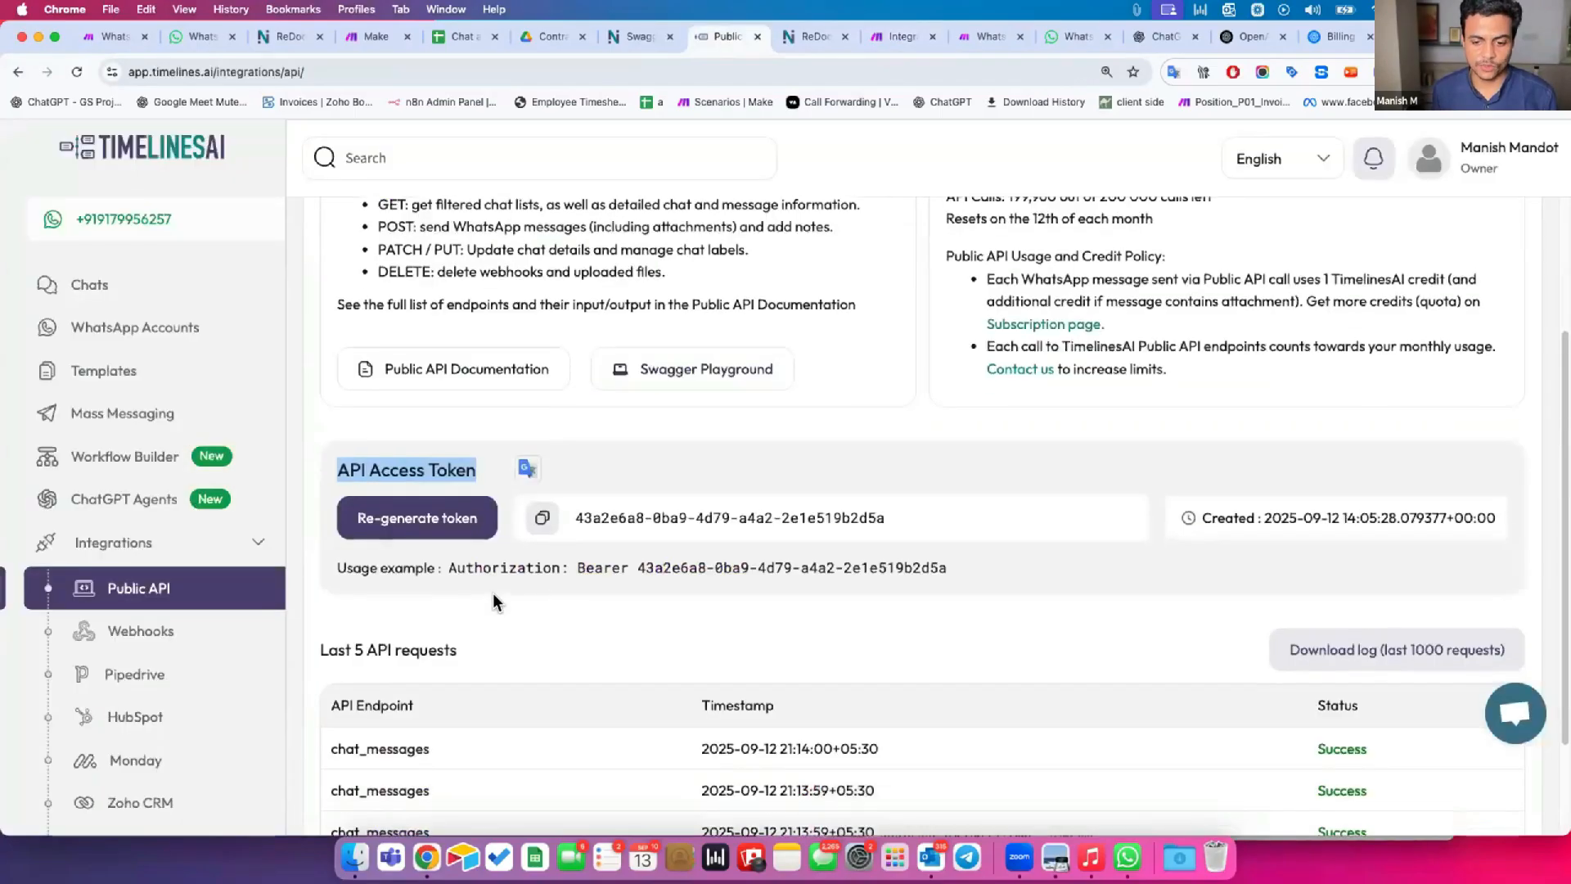
pyautogui.doubleClick(464, 560)
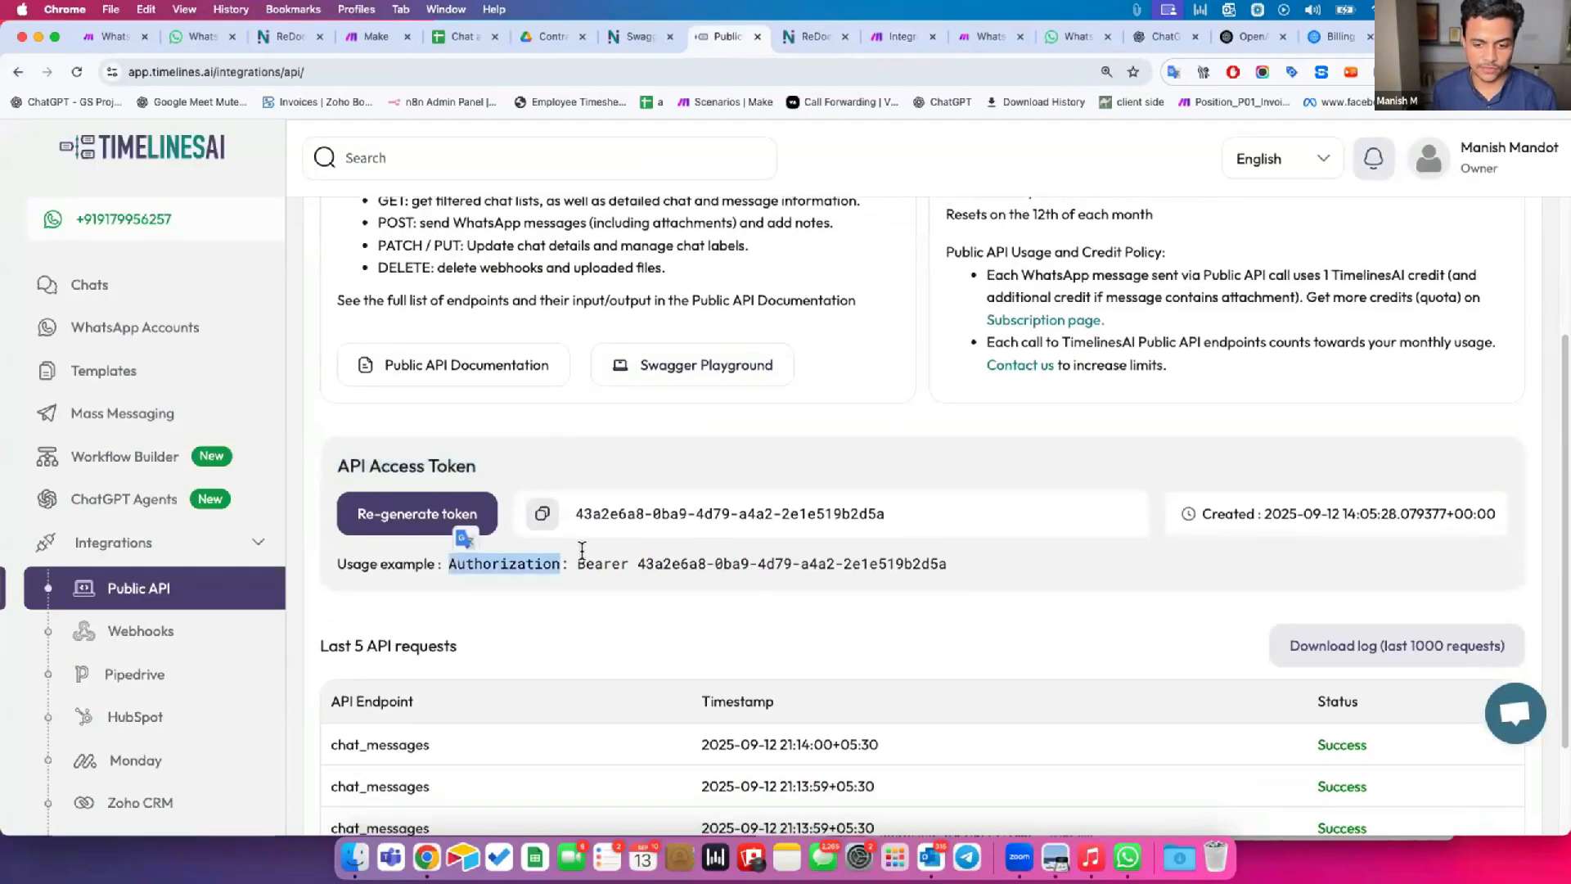
pyautogui.moveTo(577, 563); pyautogui.dragTo(947, 563)
pyautogui.press('super+c')
pyautogui.hotkey('ctrl', 'Tab')
pyautogui.hotkey('ctrl', 'Tab')
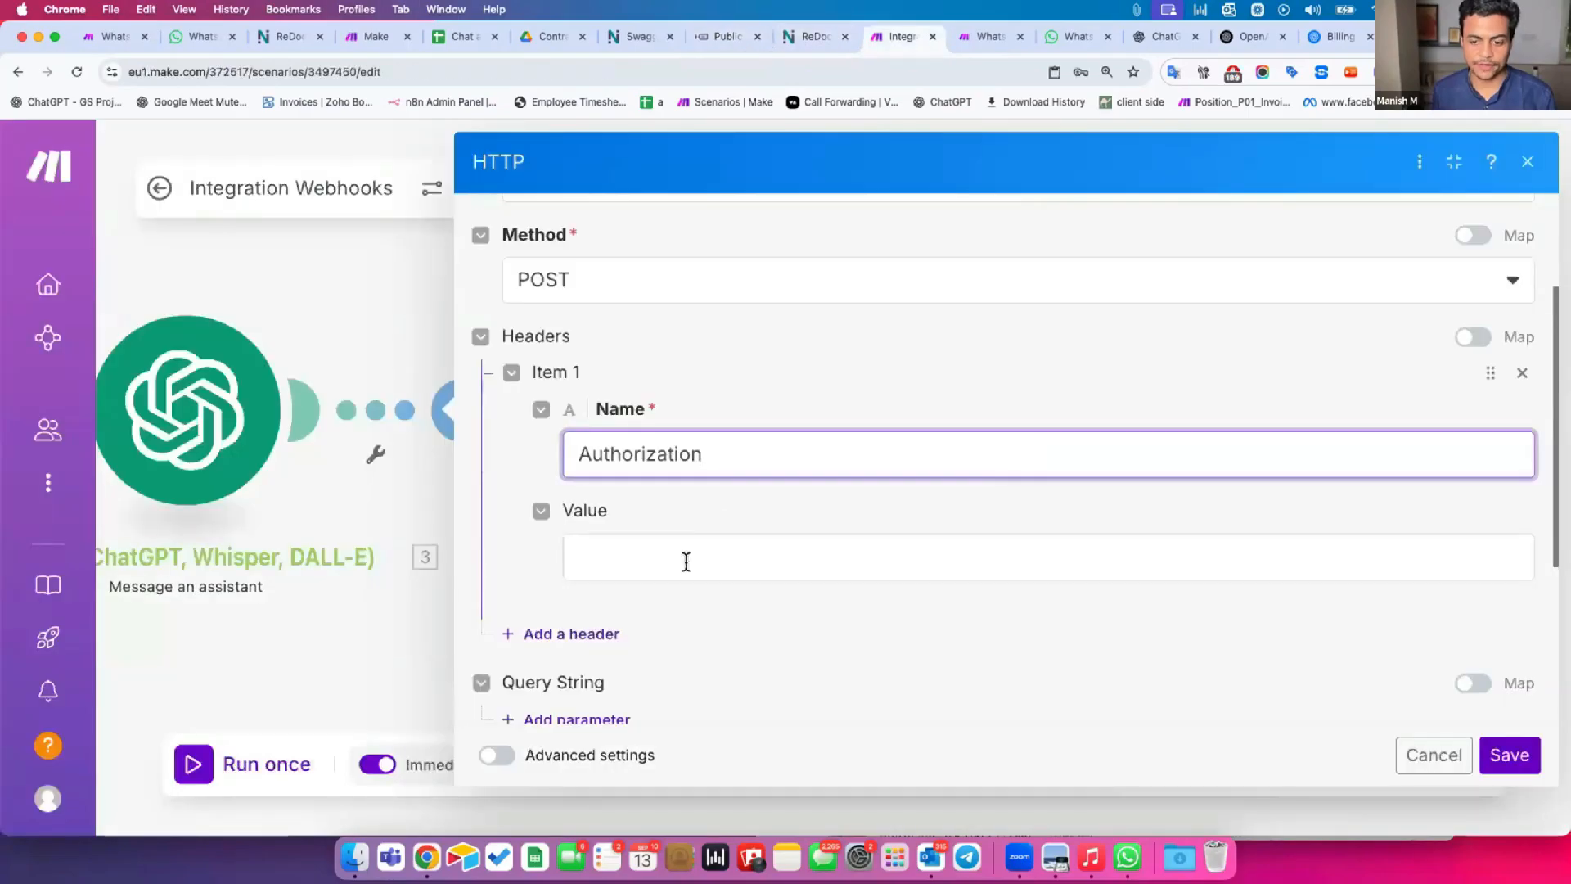
pyautogui.click(686, 562)
pyautogui.press('super+v')
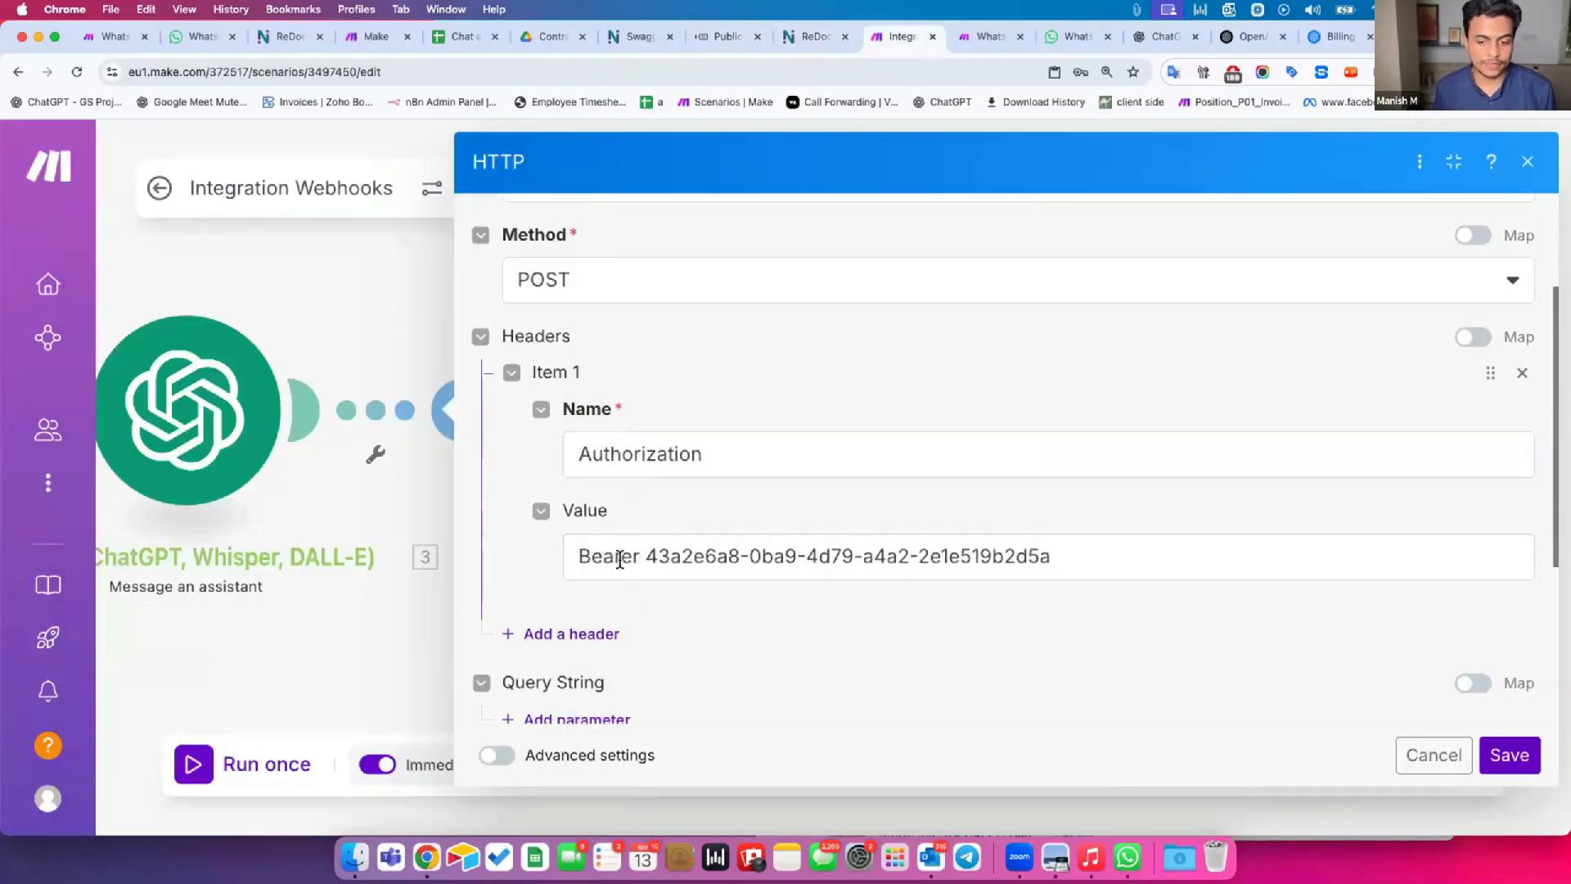
# Highlight the Bearer prefix in the header's value and replace the header's name with API Key.
pyautogui.doubleClick(605, 556)
pyautogui.moveTo(567, 559); pyautogui.dragTo(657, 556)
pyautogui.click(651, 553)
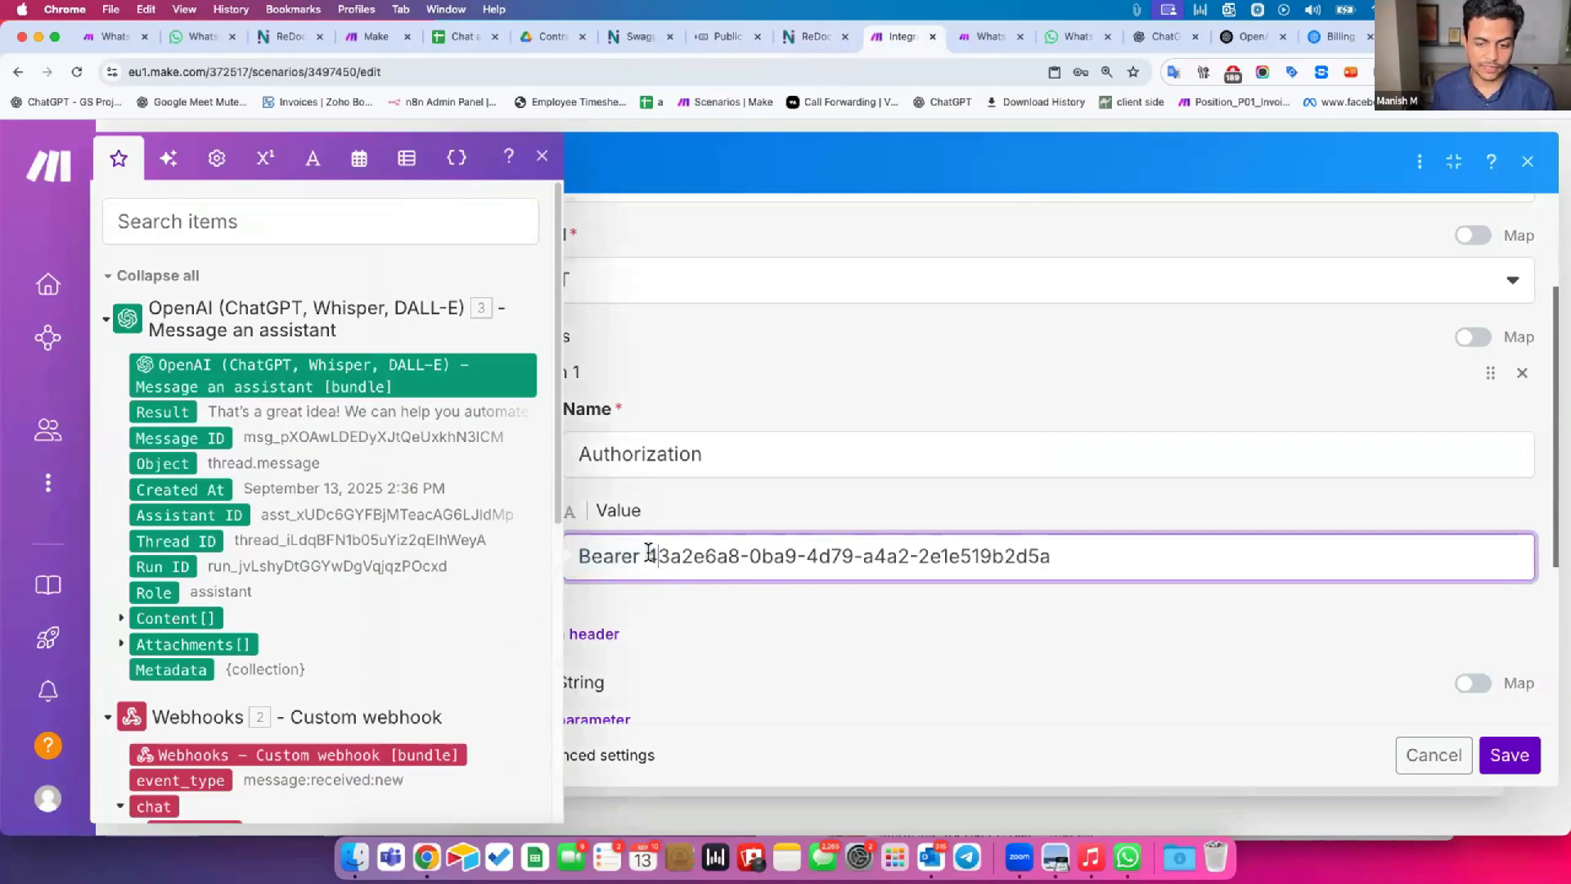
pyautogui.doubleClick(631, 446)
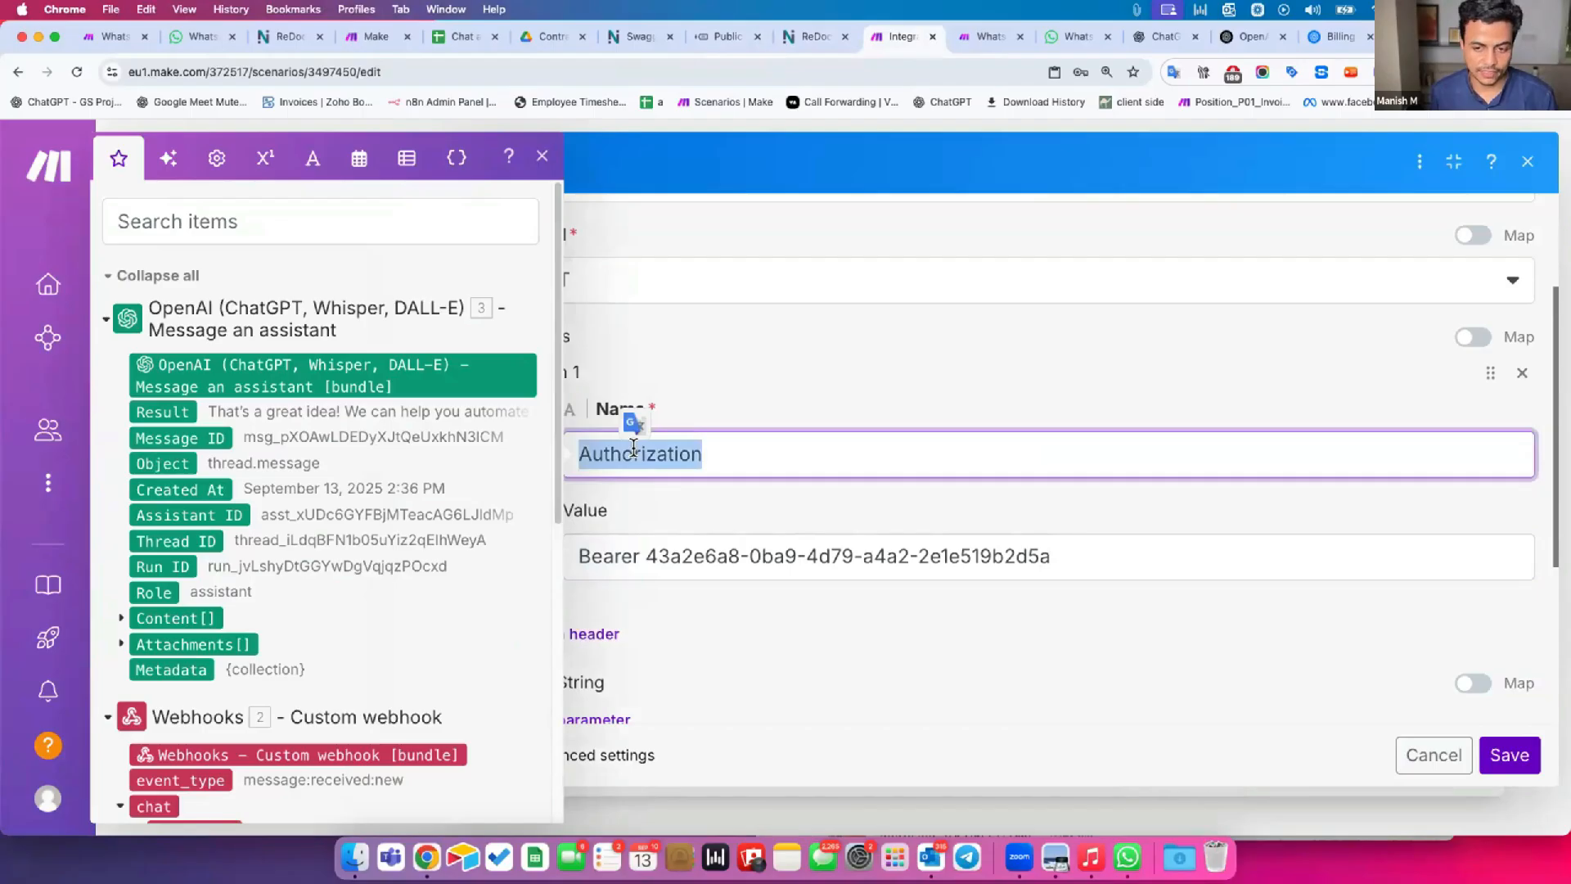
pyautogui.write('API ')
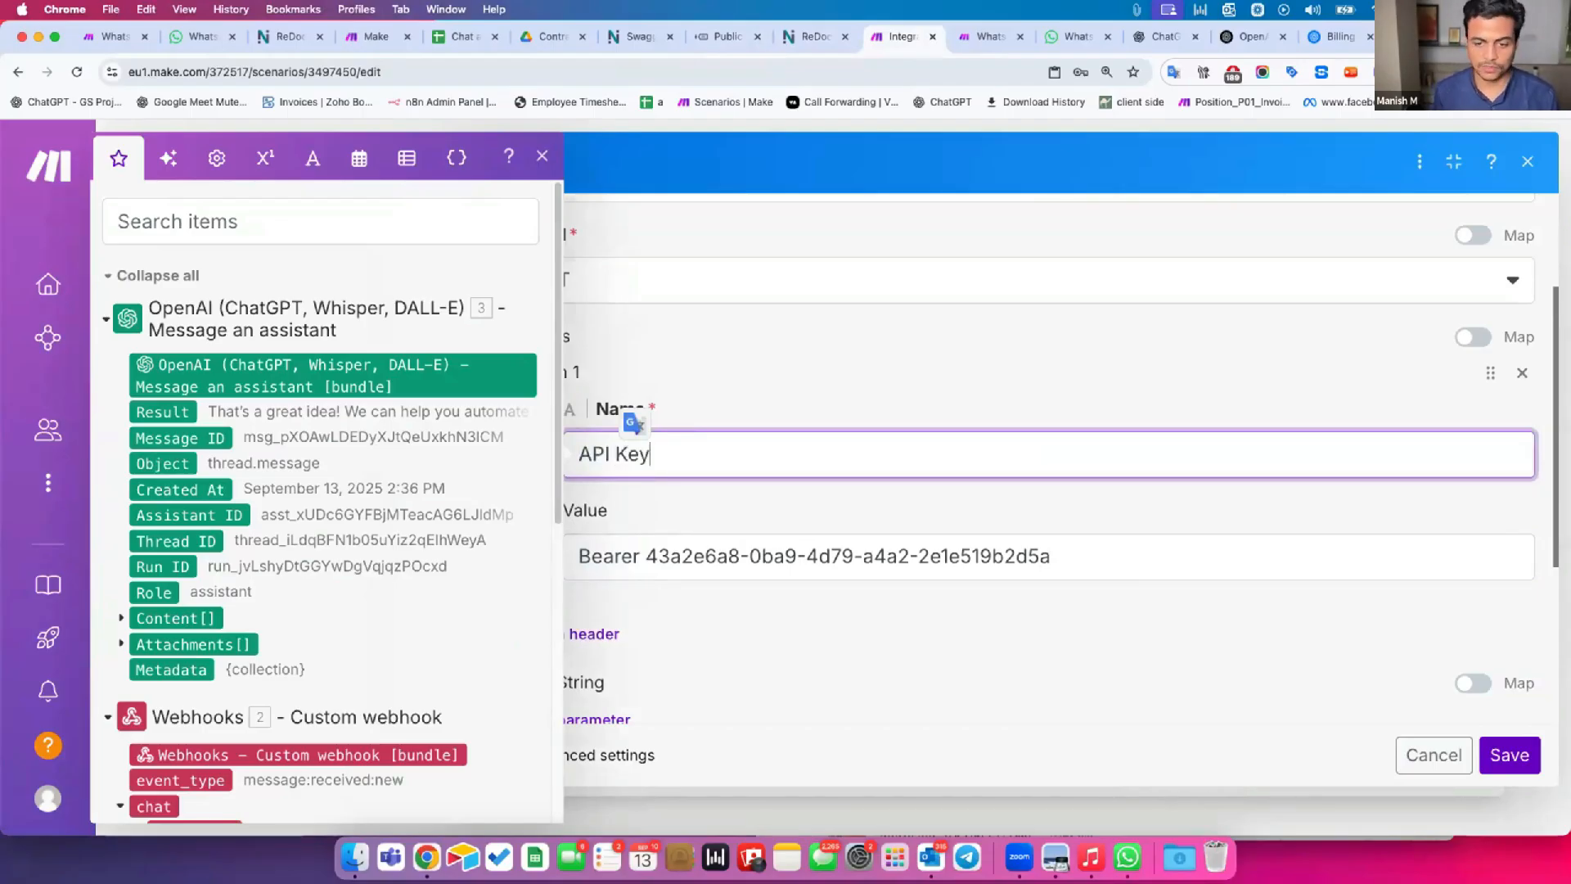
pyautogui.write('Key')
# Rename the HTTP module's request header from API Key back to Authorization.
pyautogui.press('BackSpace')
pyautogui.press('BackSpace')
pyautogui.write('E')
pyautogui.press('BackSpace')
pyautogui.press('BackSpace')
pyautogui.press('BackSpace')
pyautogui.press('BackSpace')
pyautogui.press('BackSpace')
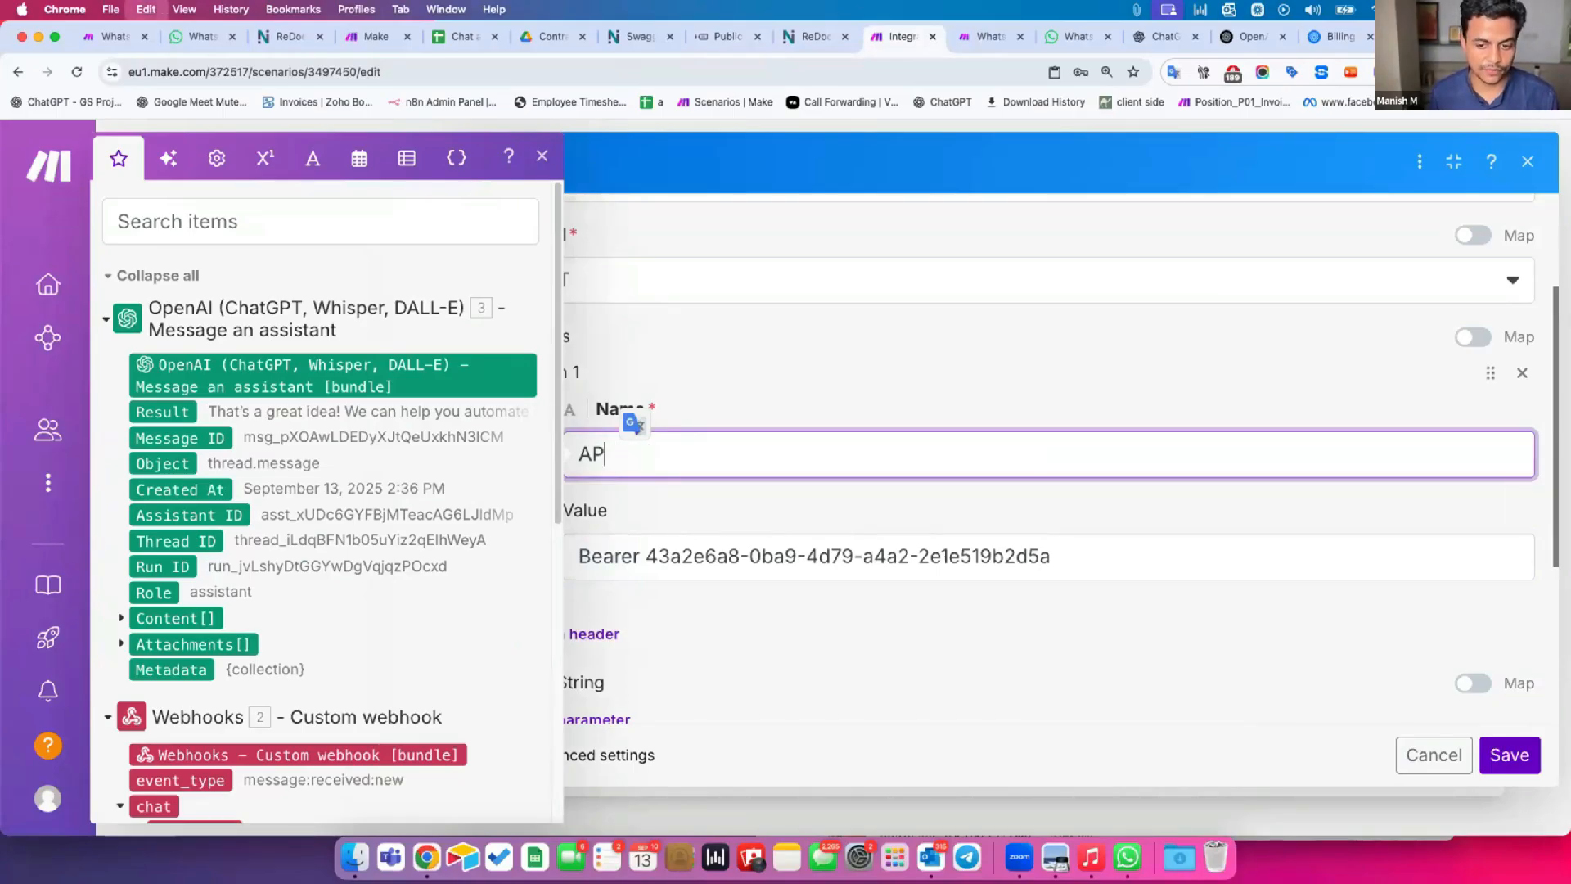
pyautogui.write('uthorization')
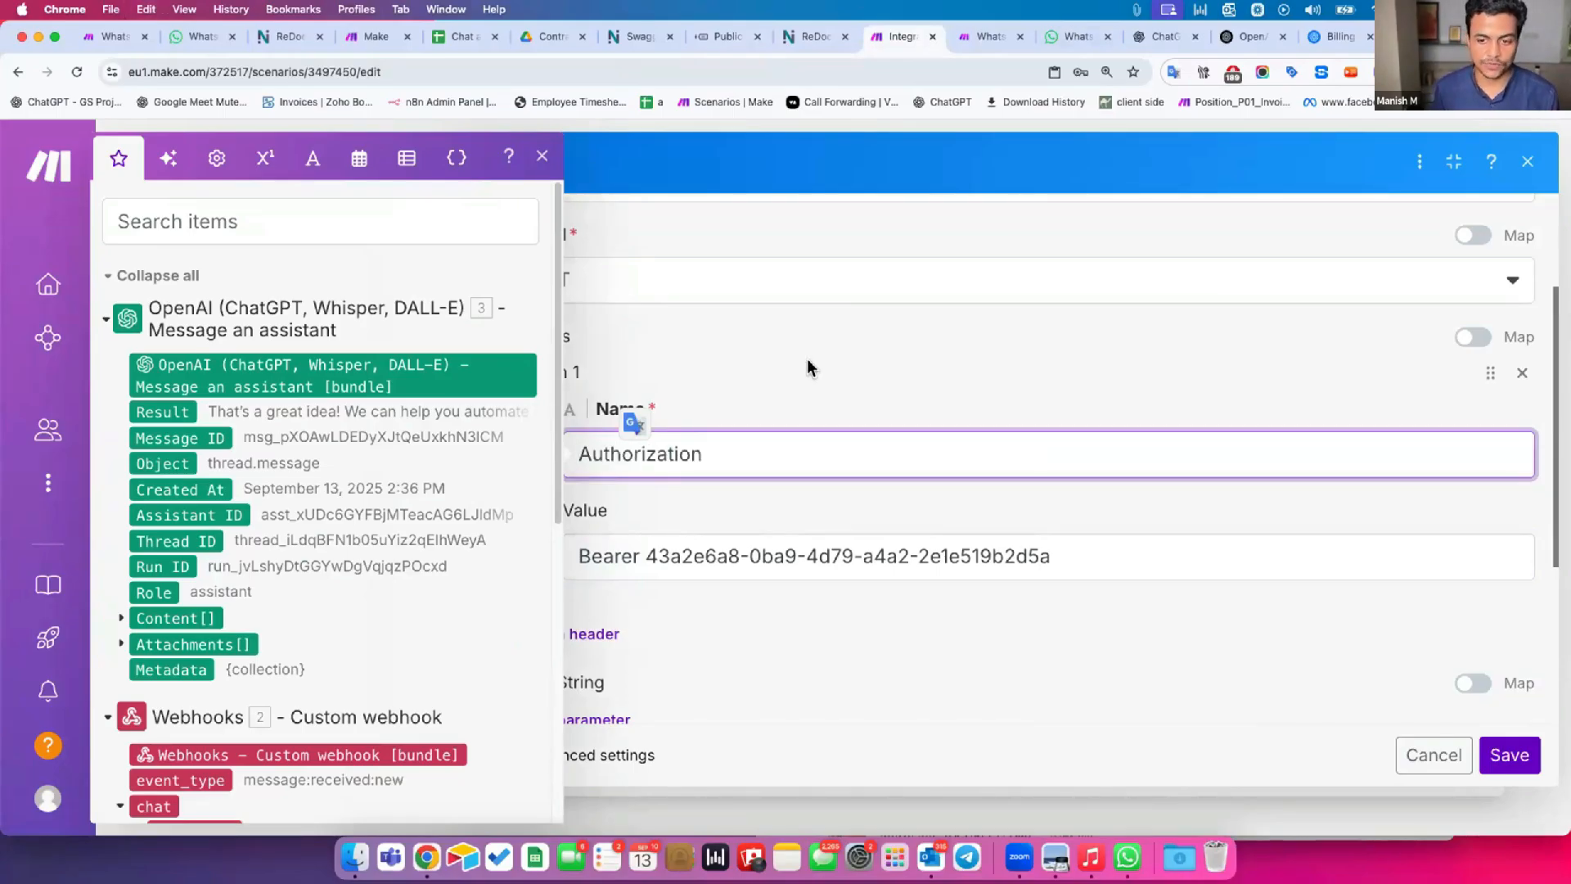
pyautogui.click(786, 372)
# Review the HTTP module's URL, POST method, Authorization header and remaining request settings.
pyautogui.scroll(1, 710, 528)
pyautogui.scroll(-3, 712, 544)
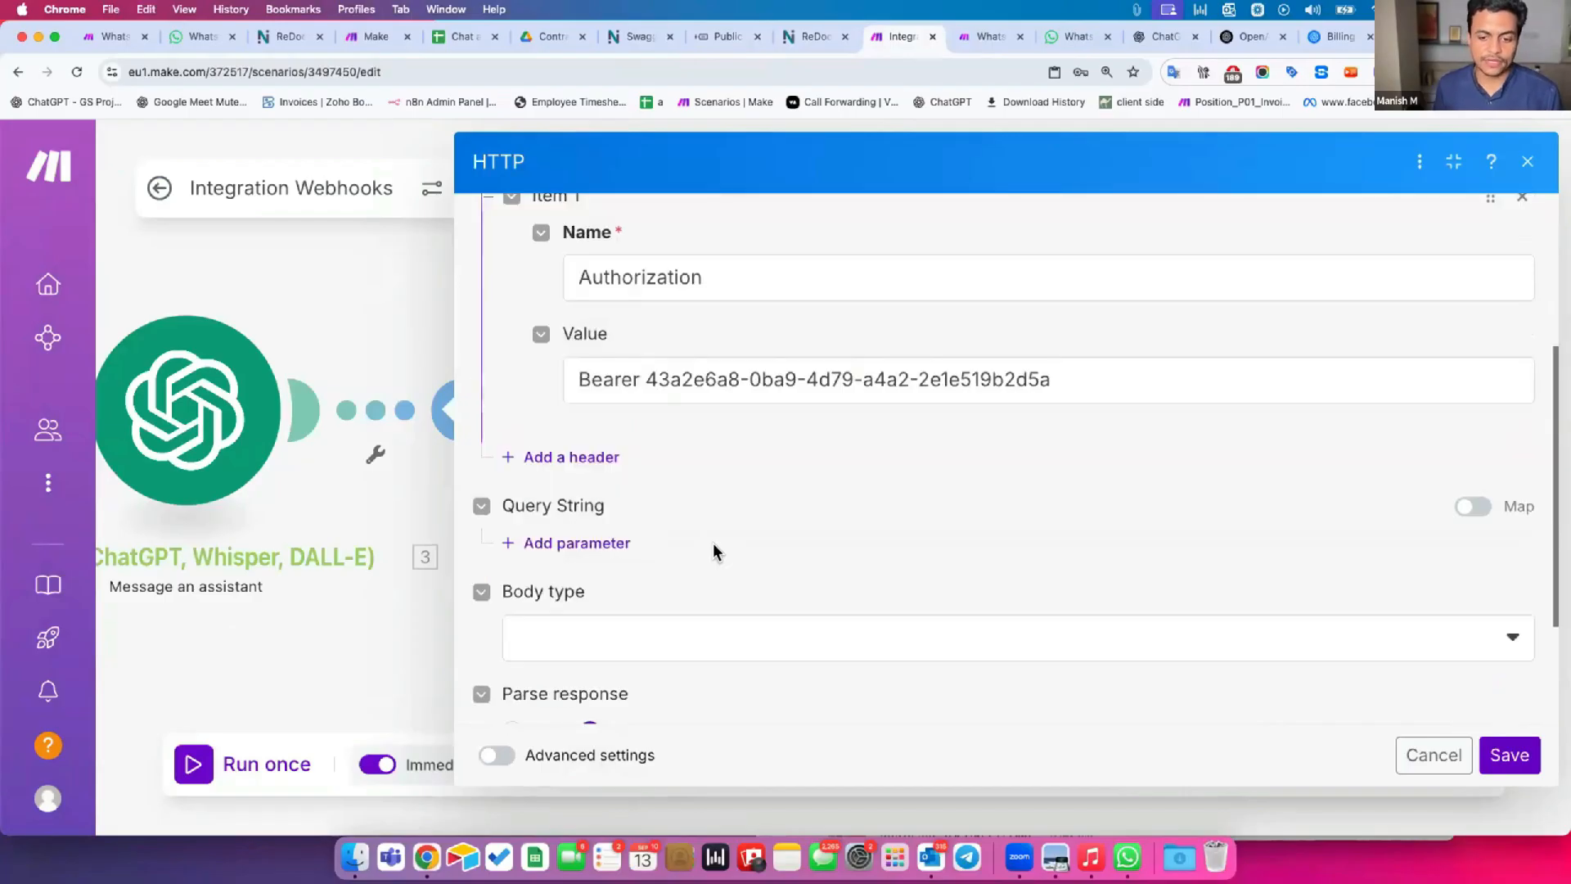
pyautogui.scroll(-2, 696, 540)
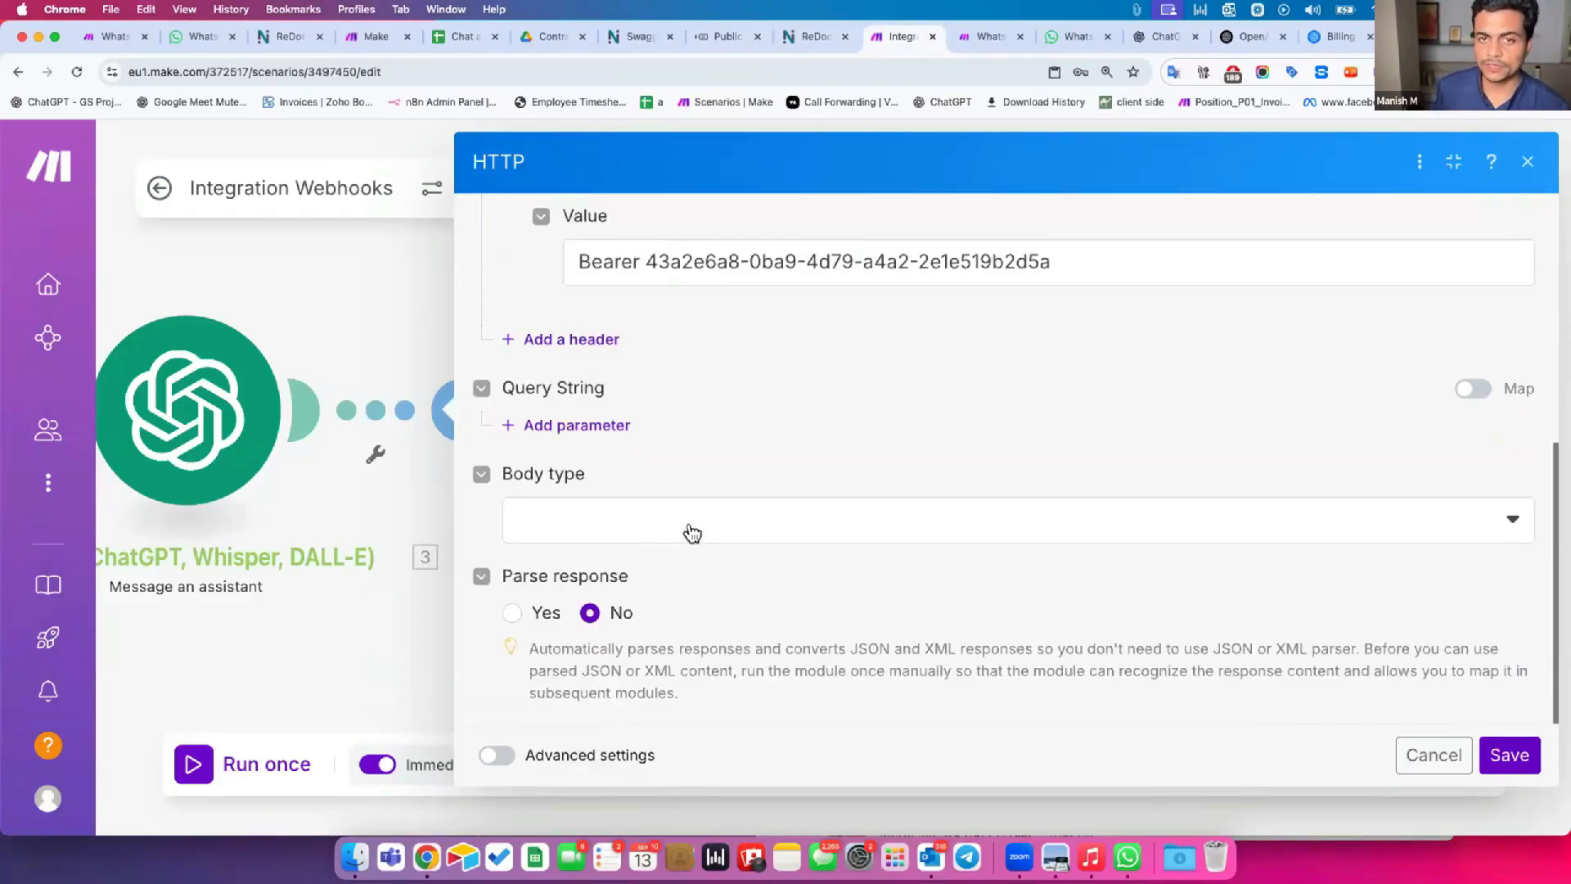
pyautogui.scroll(6, 719, 421)
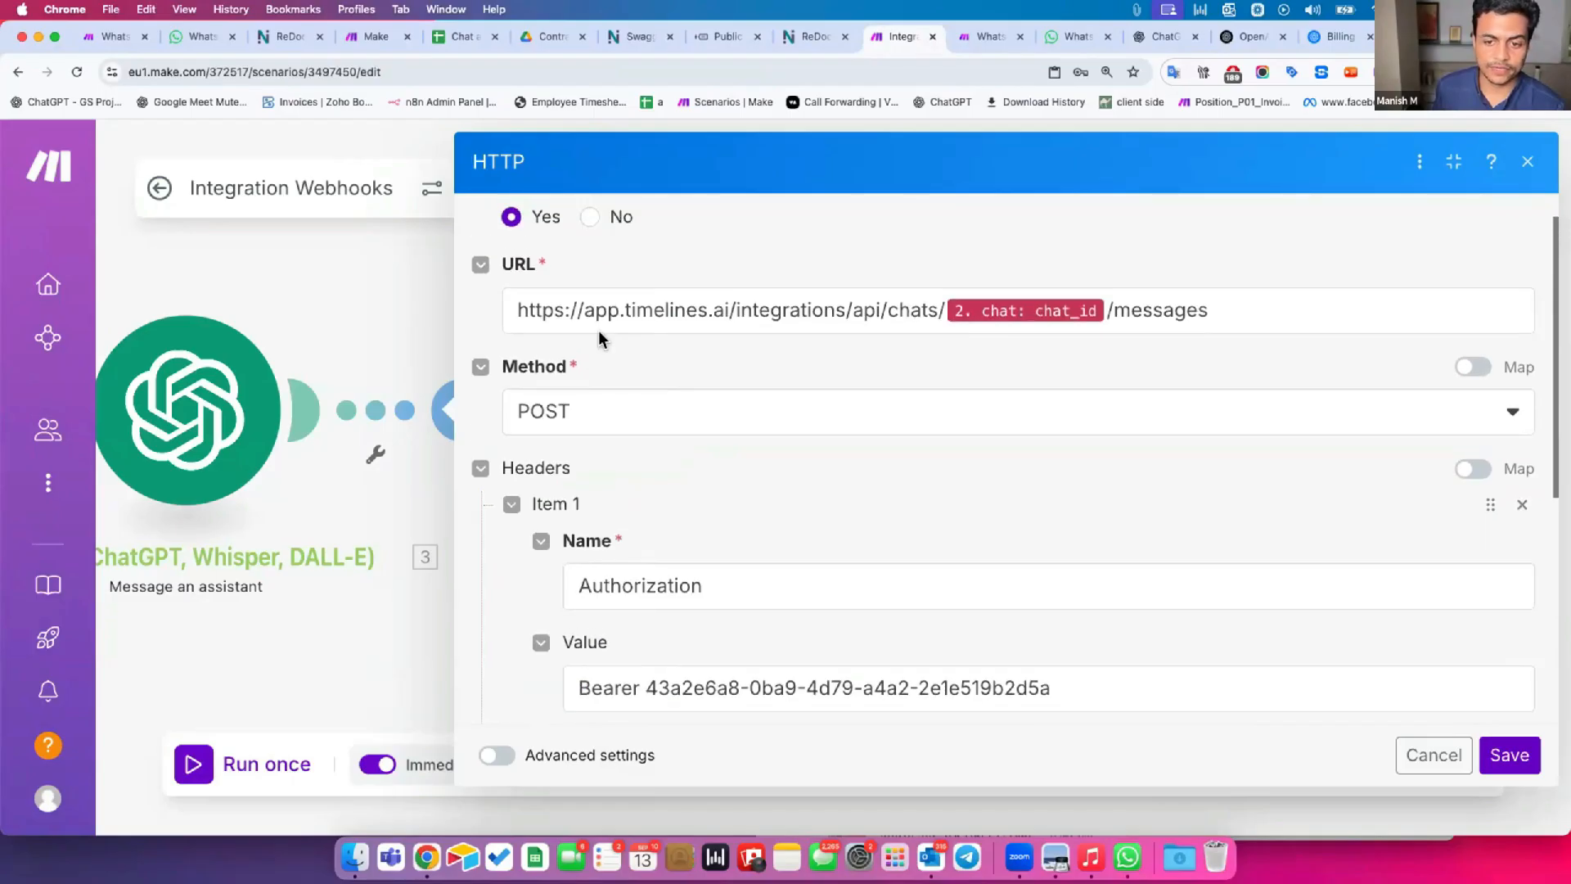
pyautogui.moveTo(536, 306); pyautogui.dragTo(875, 301)
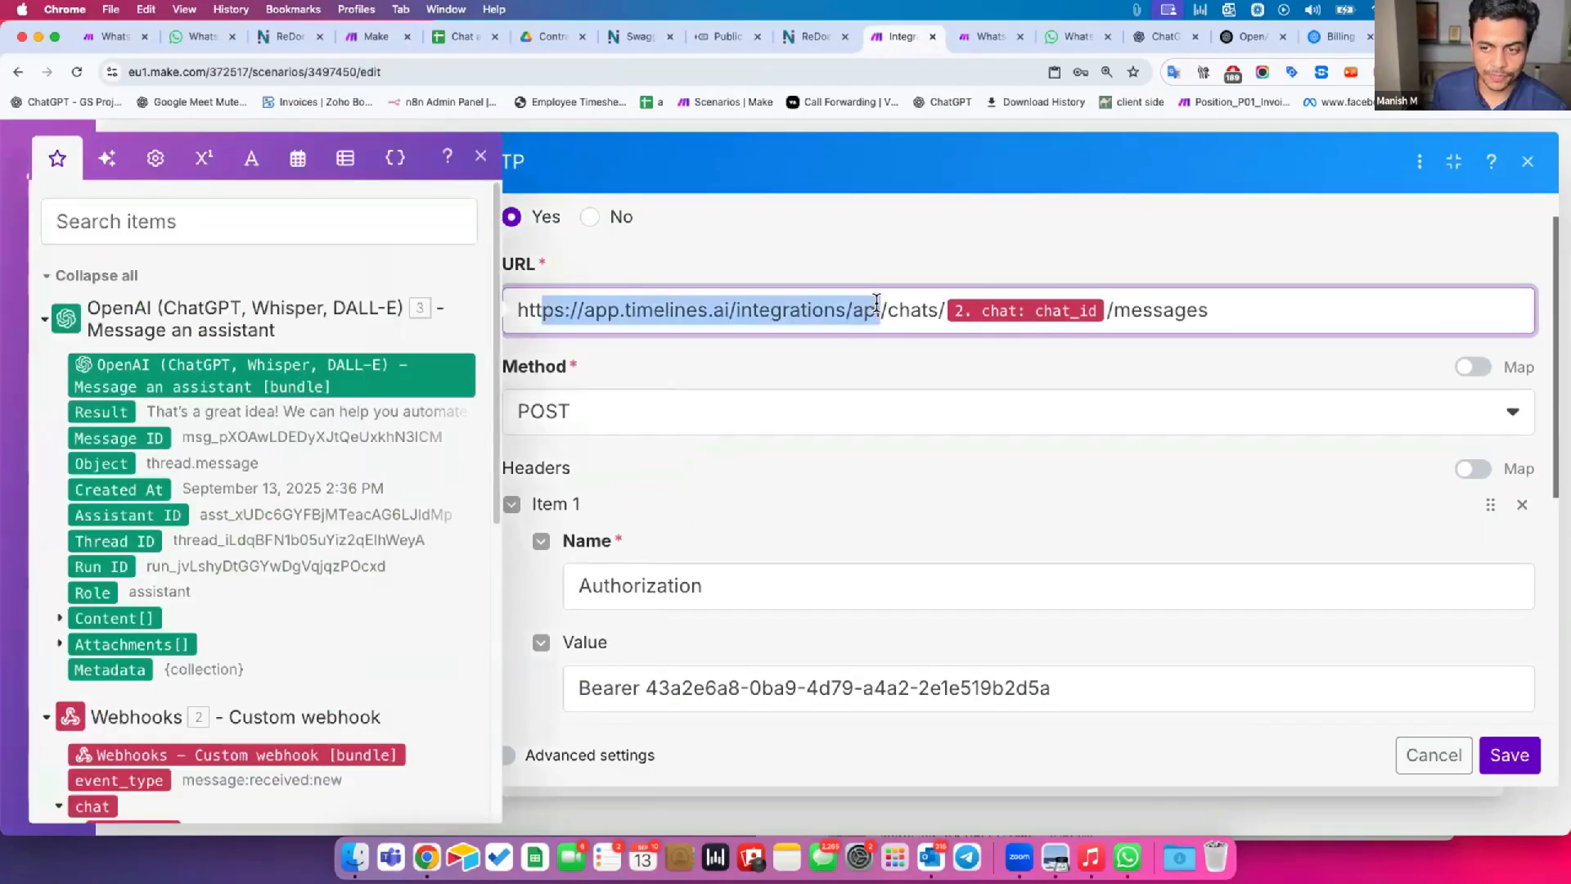
pyautogui.click(1213, 314)
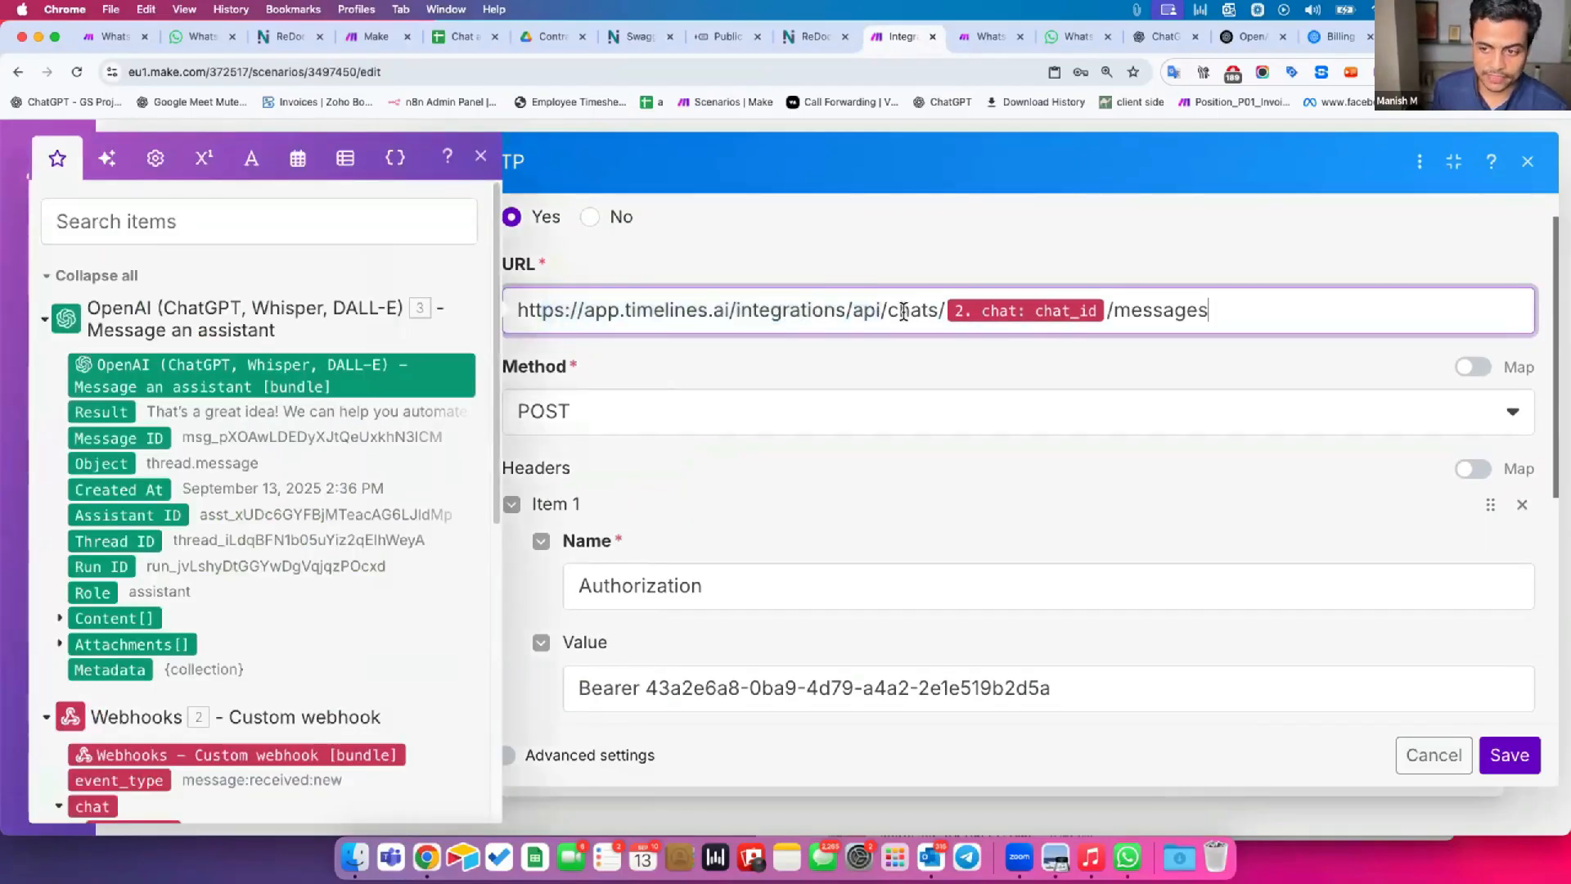
pyautogui.moveTo(1144, 310); pyautogui.dragTo(1223, 303)
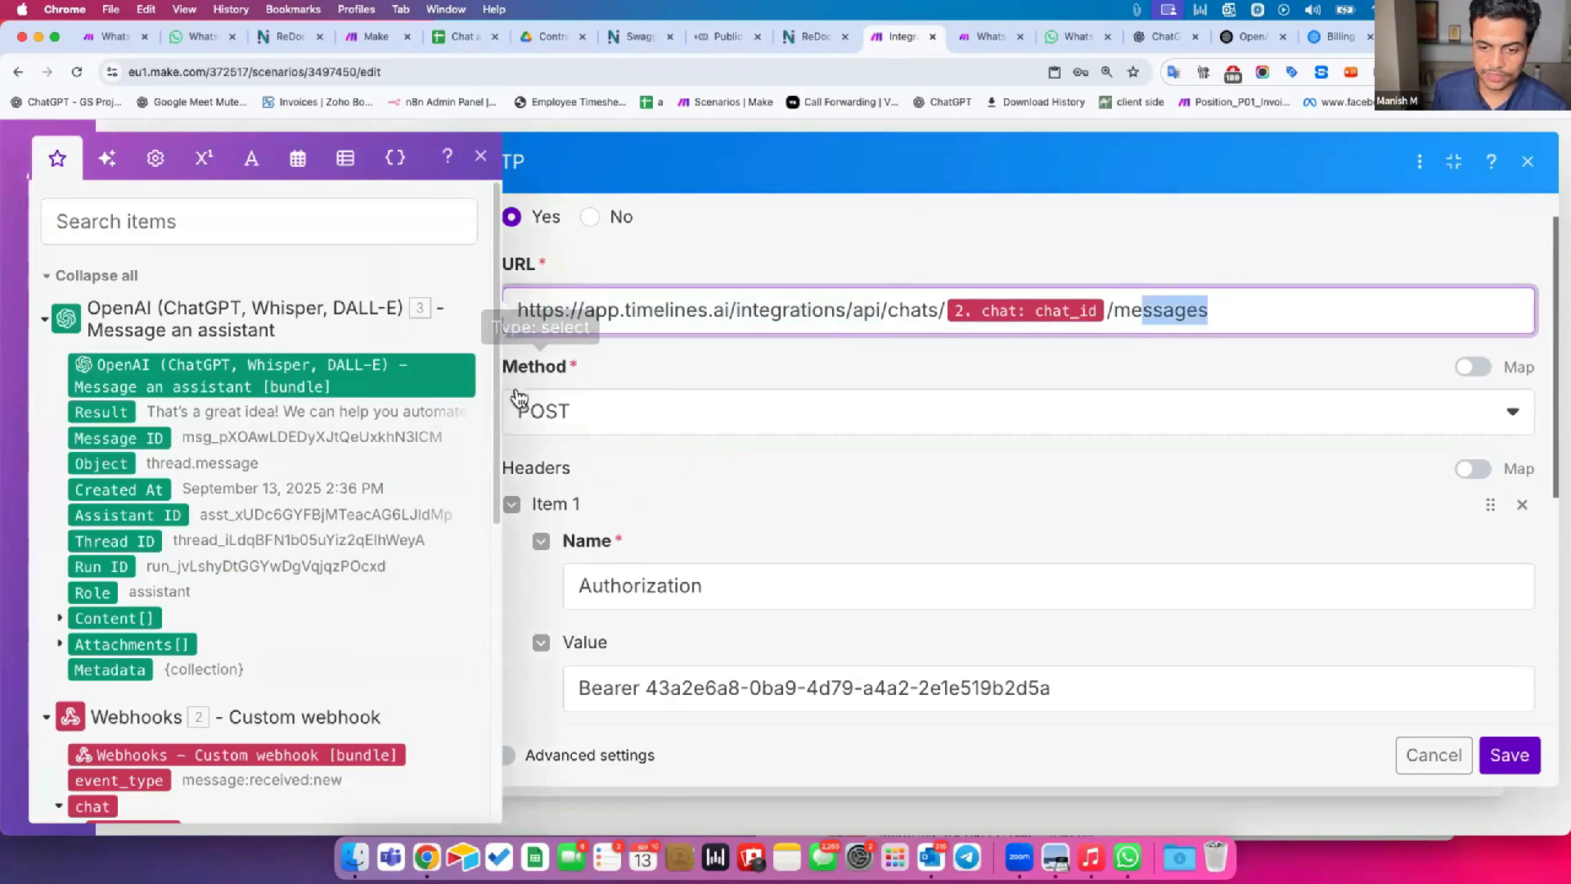
pyautogui.scroll(-2, 601, 488)
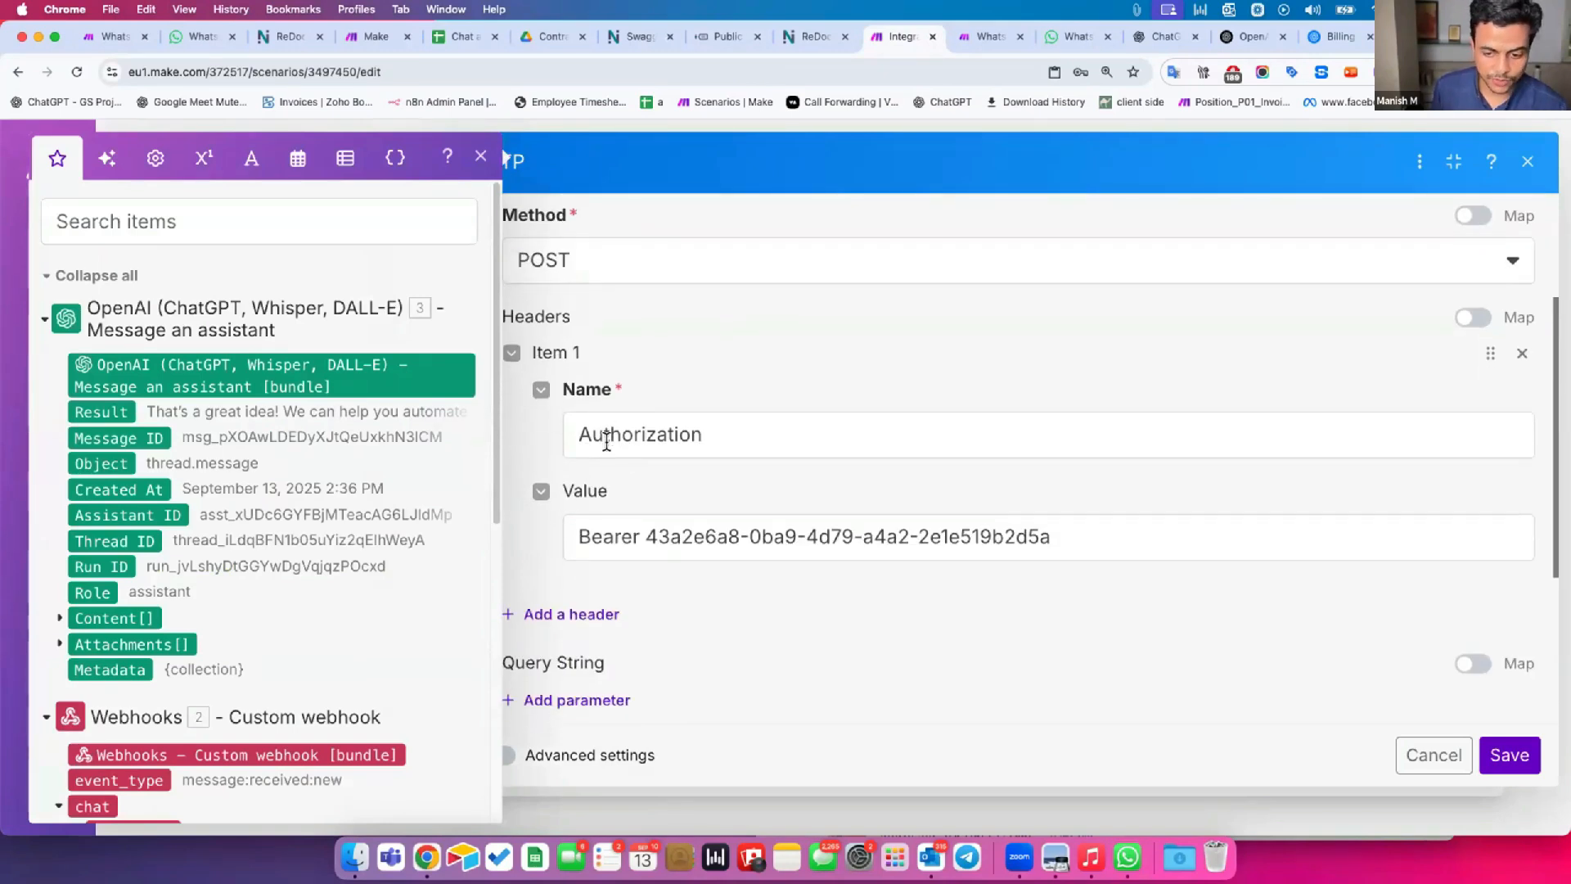
pyautogui.scroll(-2, 676, 561)
pyautogui.scroll(-2, 676, 567)
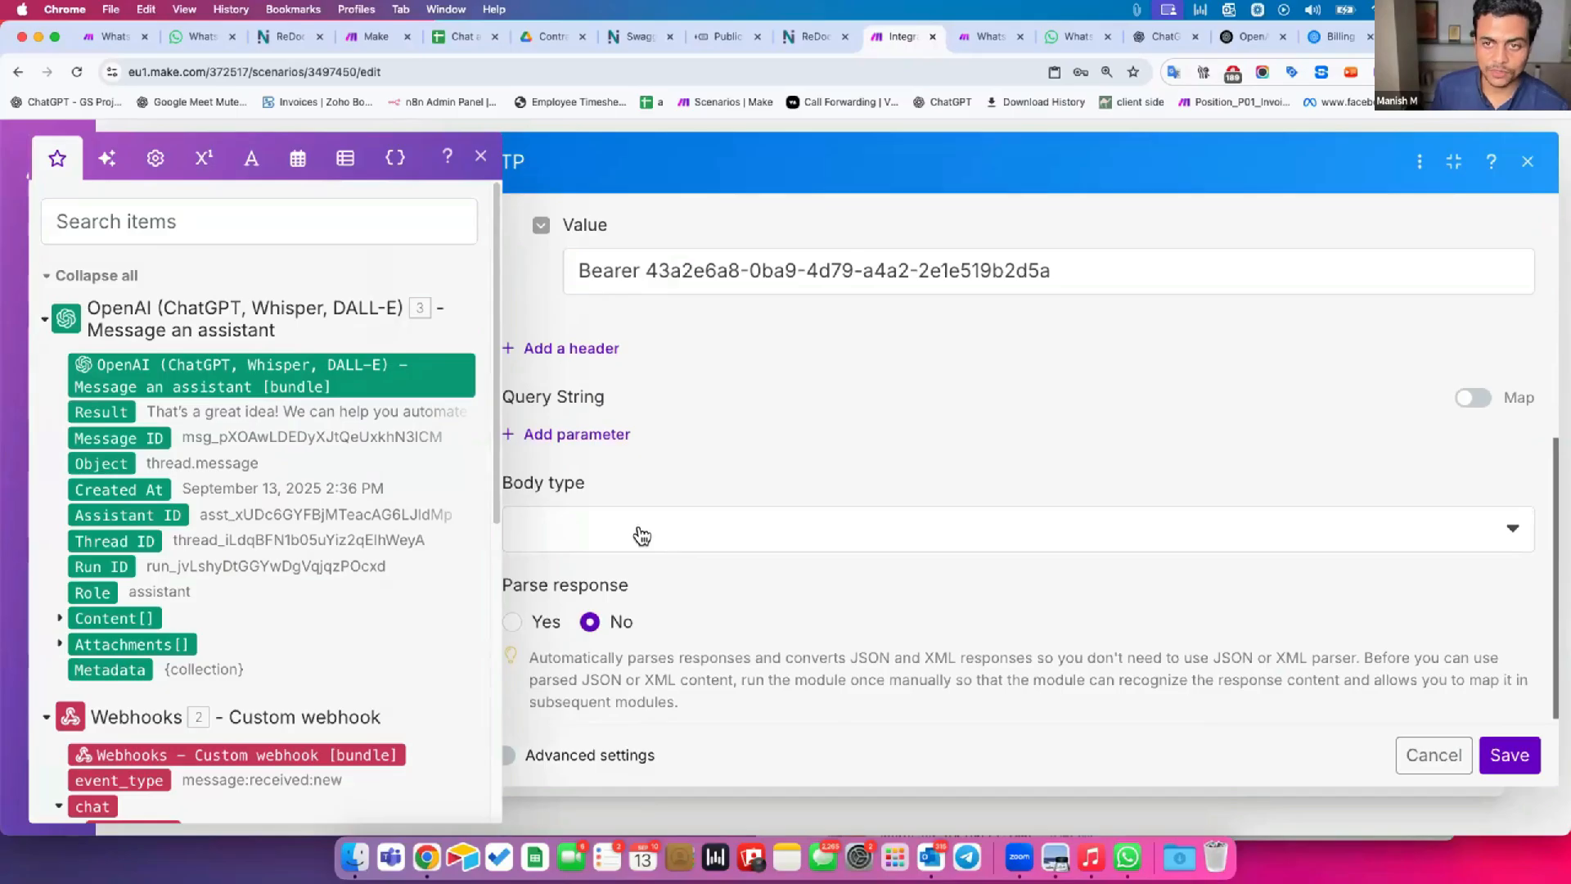
# Set the HTTP request's body type to Raw and its content type to JSON (application/json).
pyautogui.moveTo(508, 483); pyautogui.dragTo(563, 487)
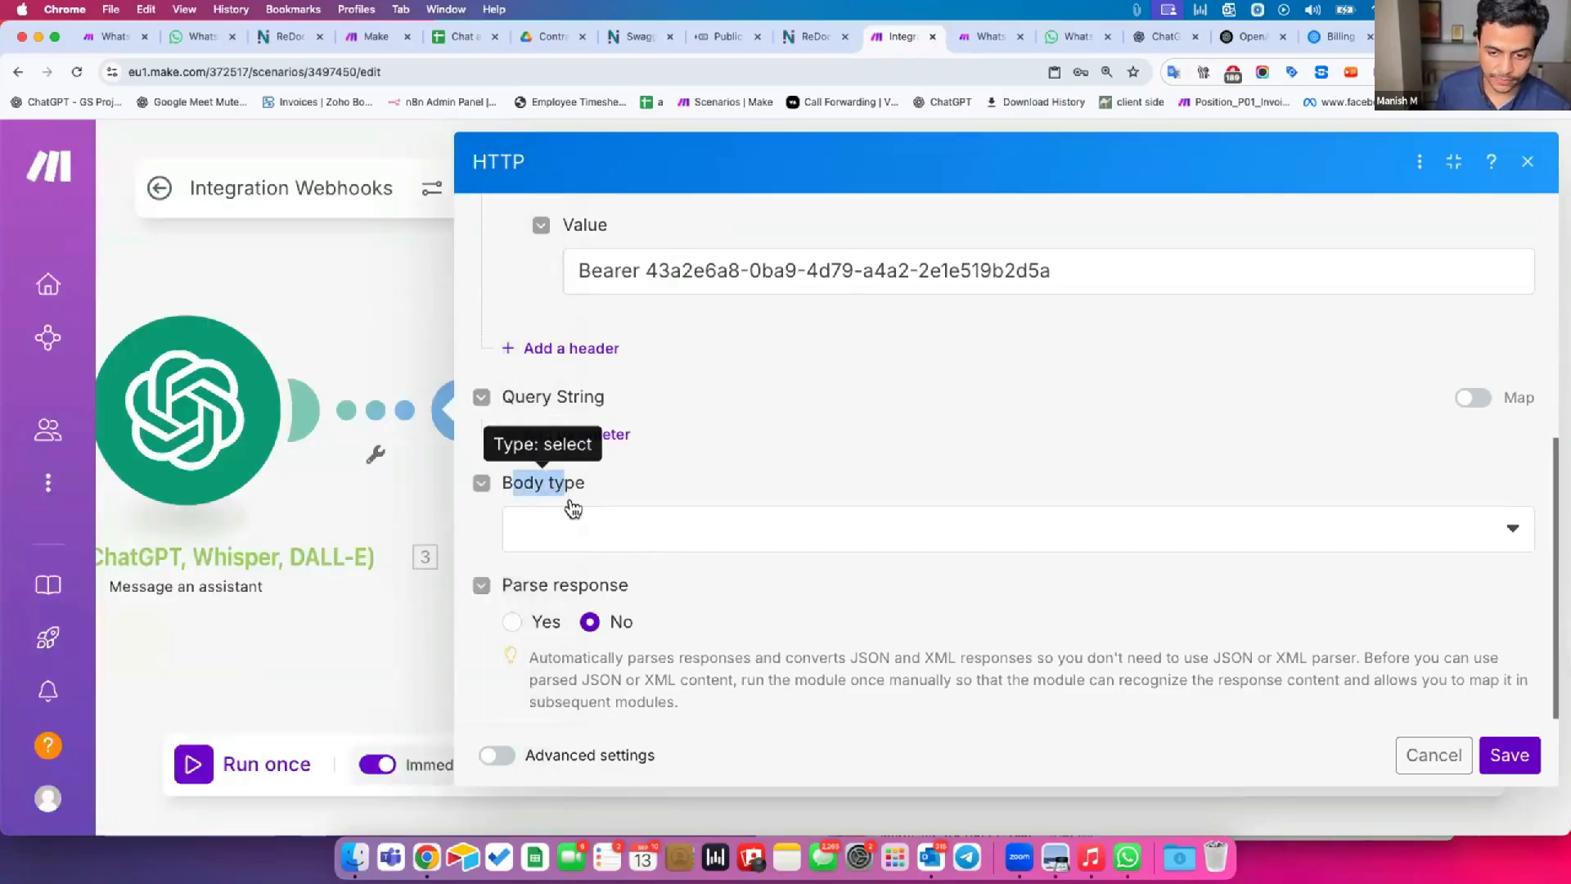
pyautogui.click(567, 526)
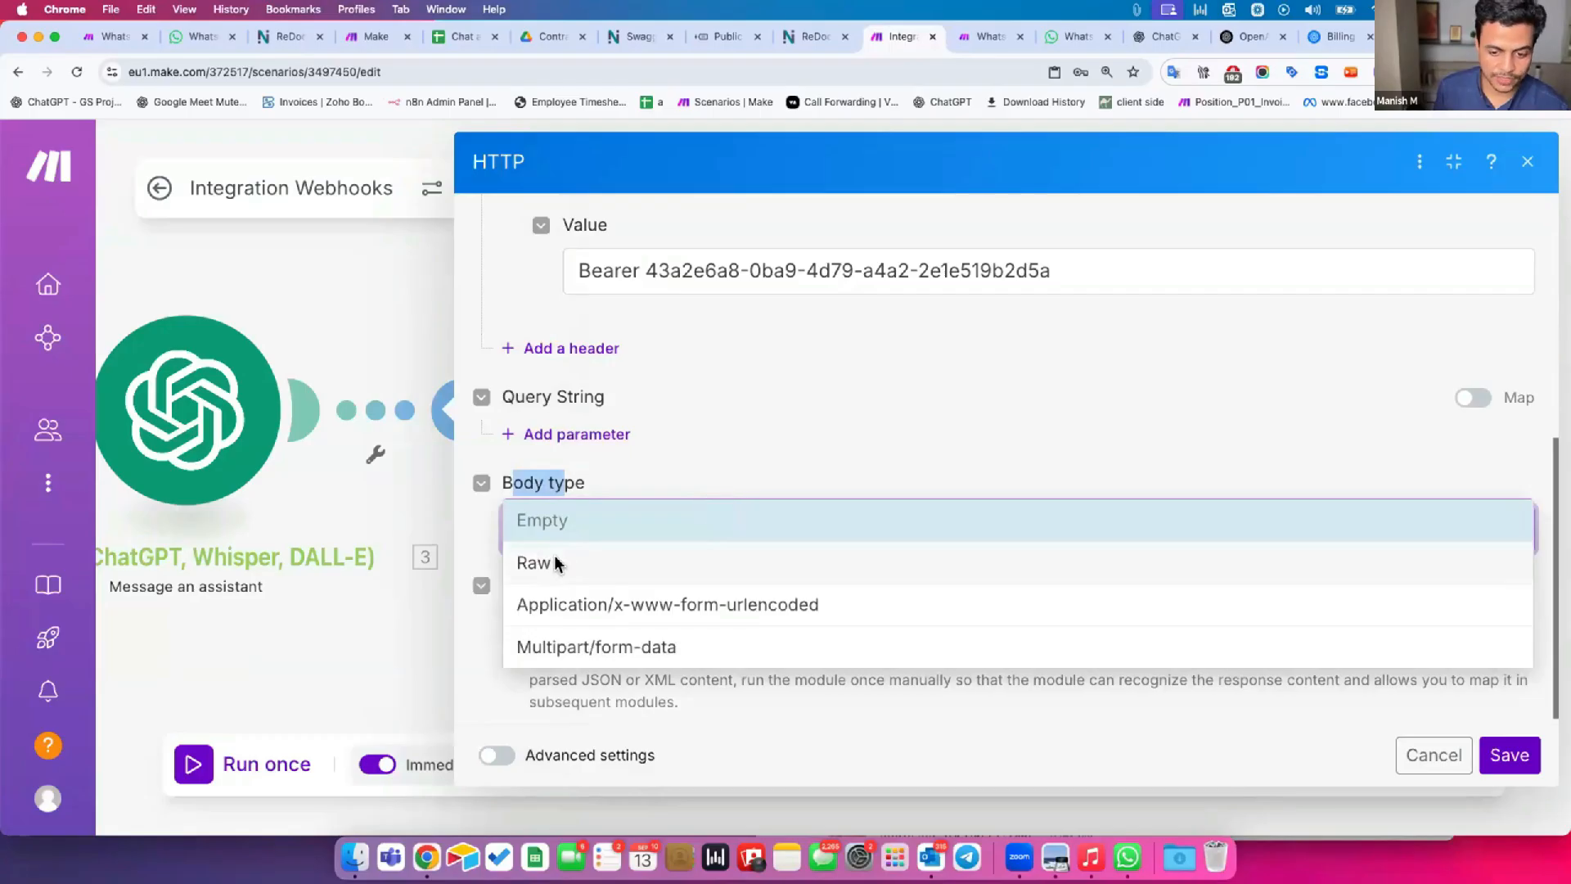
pyautogui.click(544, 563)
pyautogui.scroll(-3, 638, 540)
pyautogui.click(615, 475)
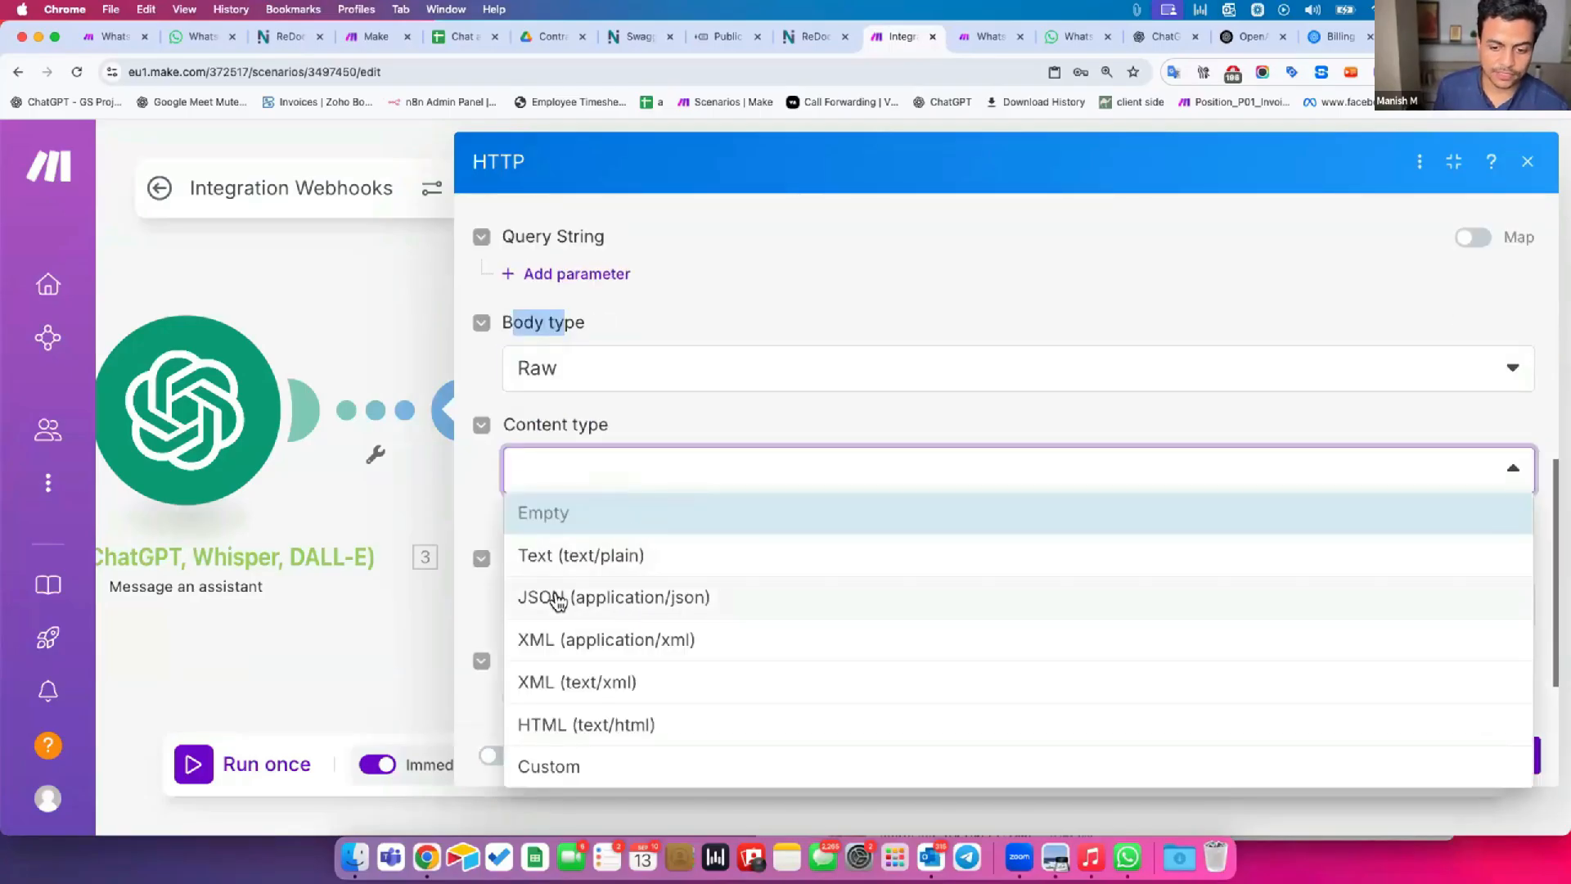
pyautogui.click(602, 601)
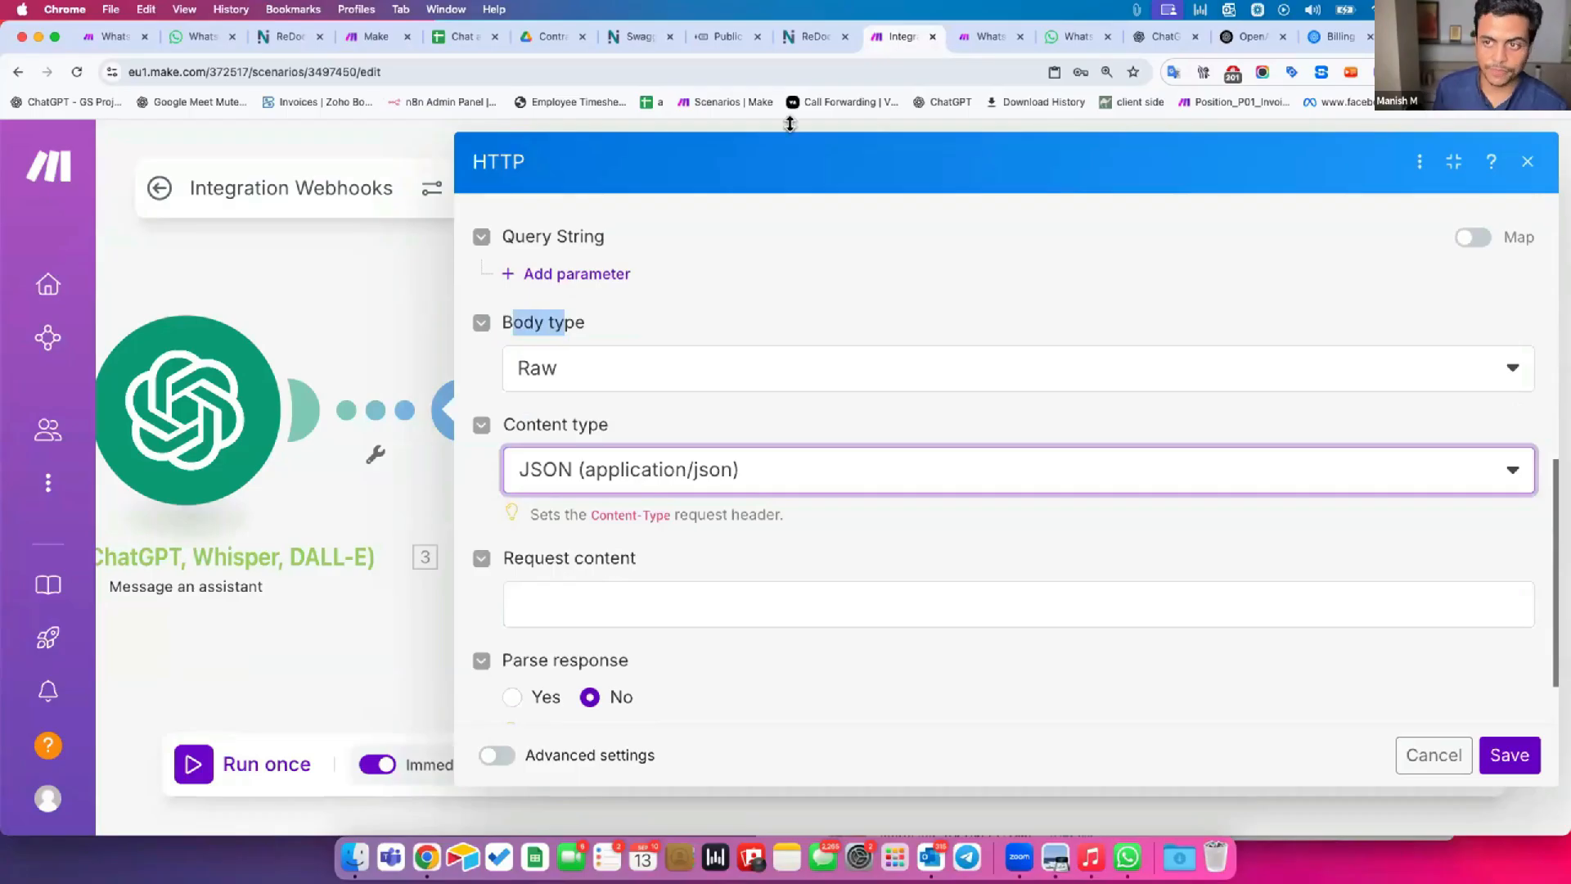
# Examine the JSON request sample of the Send message in existing chat endpoint, including its text, file_uid, label and attachment_template_id fields.
pyautogui.click(811, 37)
pyautogui.click(1126, 459)
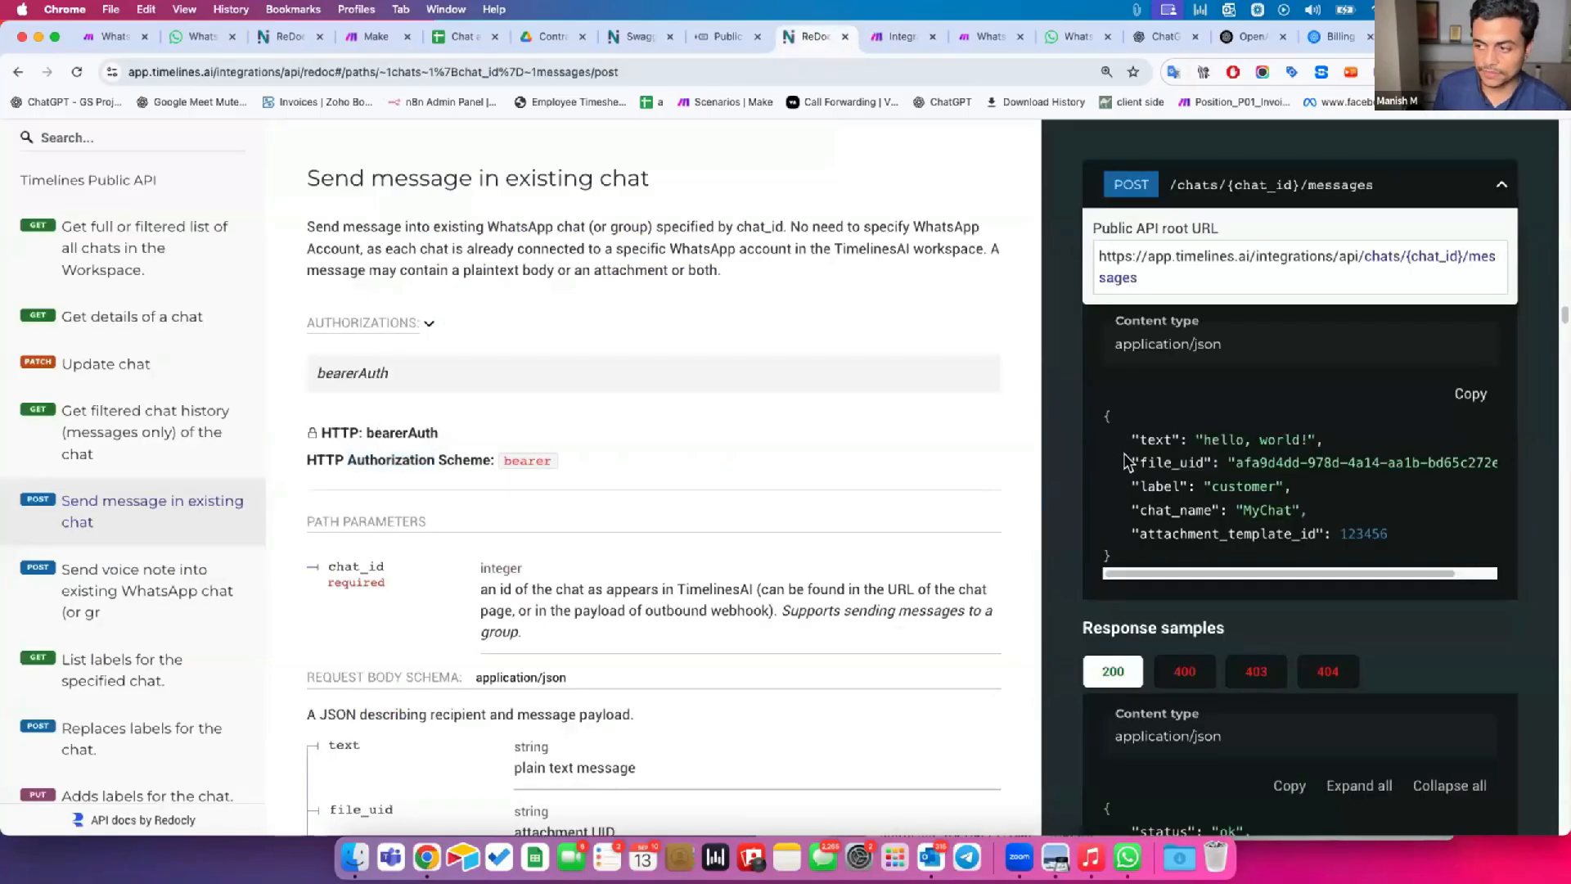
pyautogui.moveTo(1106, 425); pyautogui.dragTo(1279, 436)
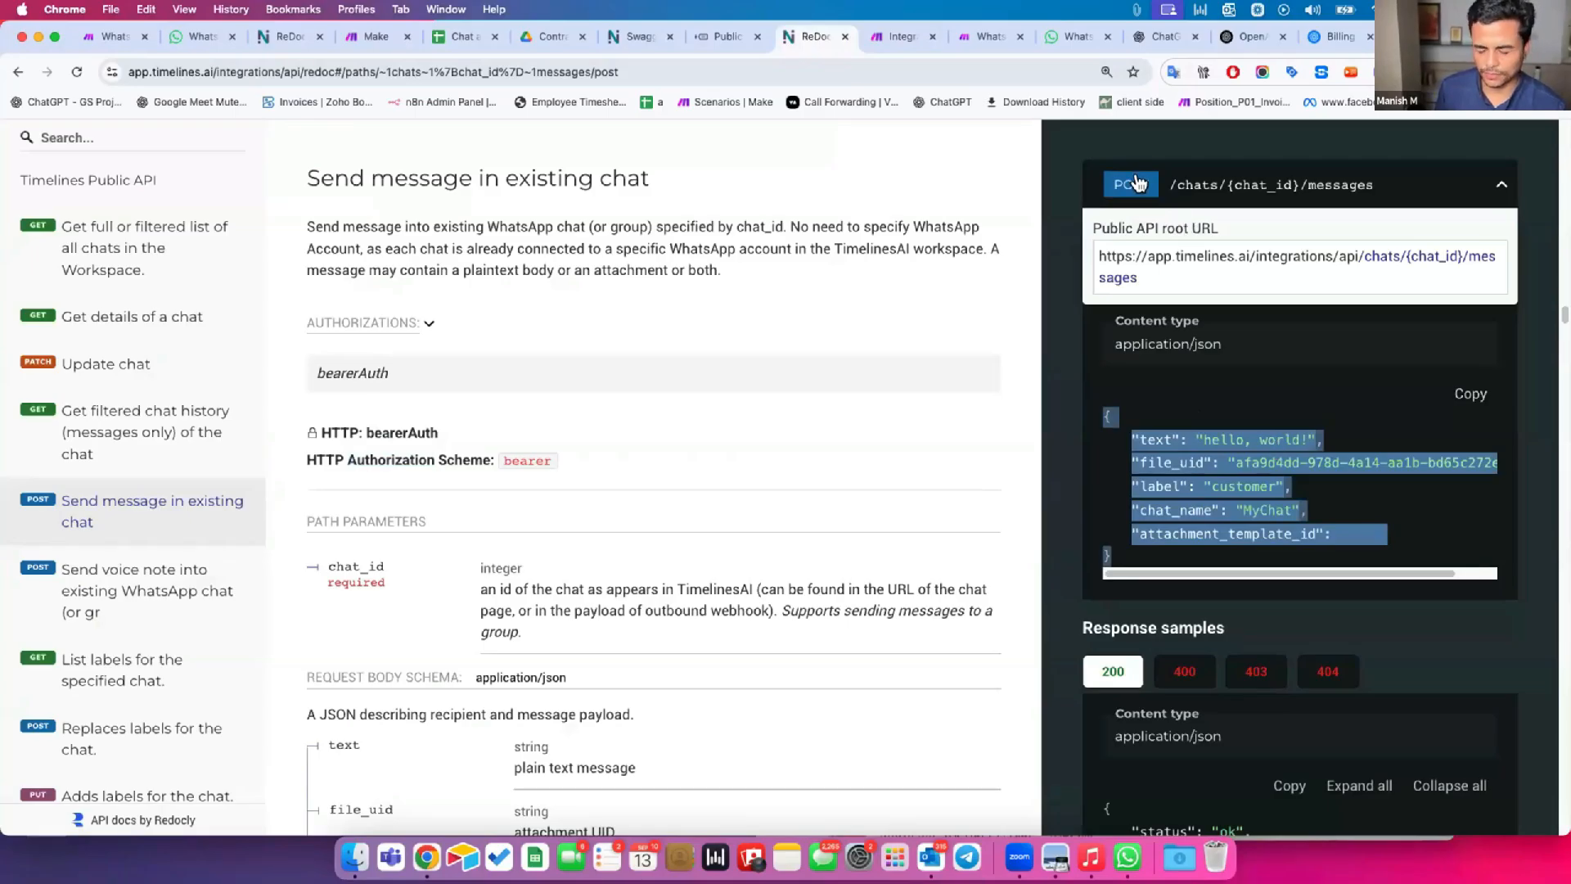
pyautogui.click(1148, 437)
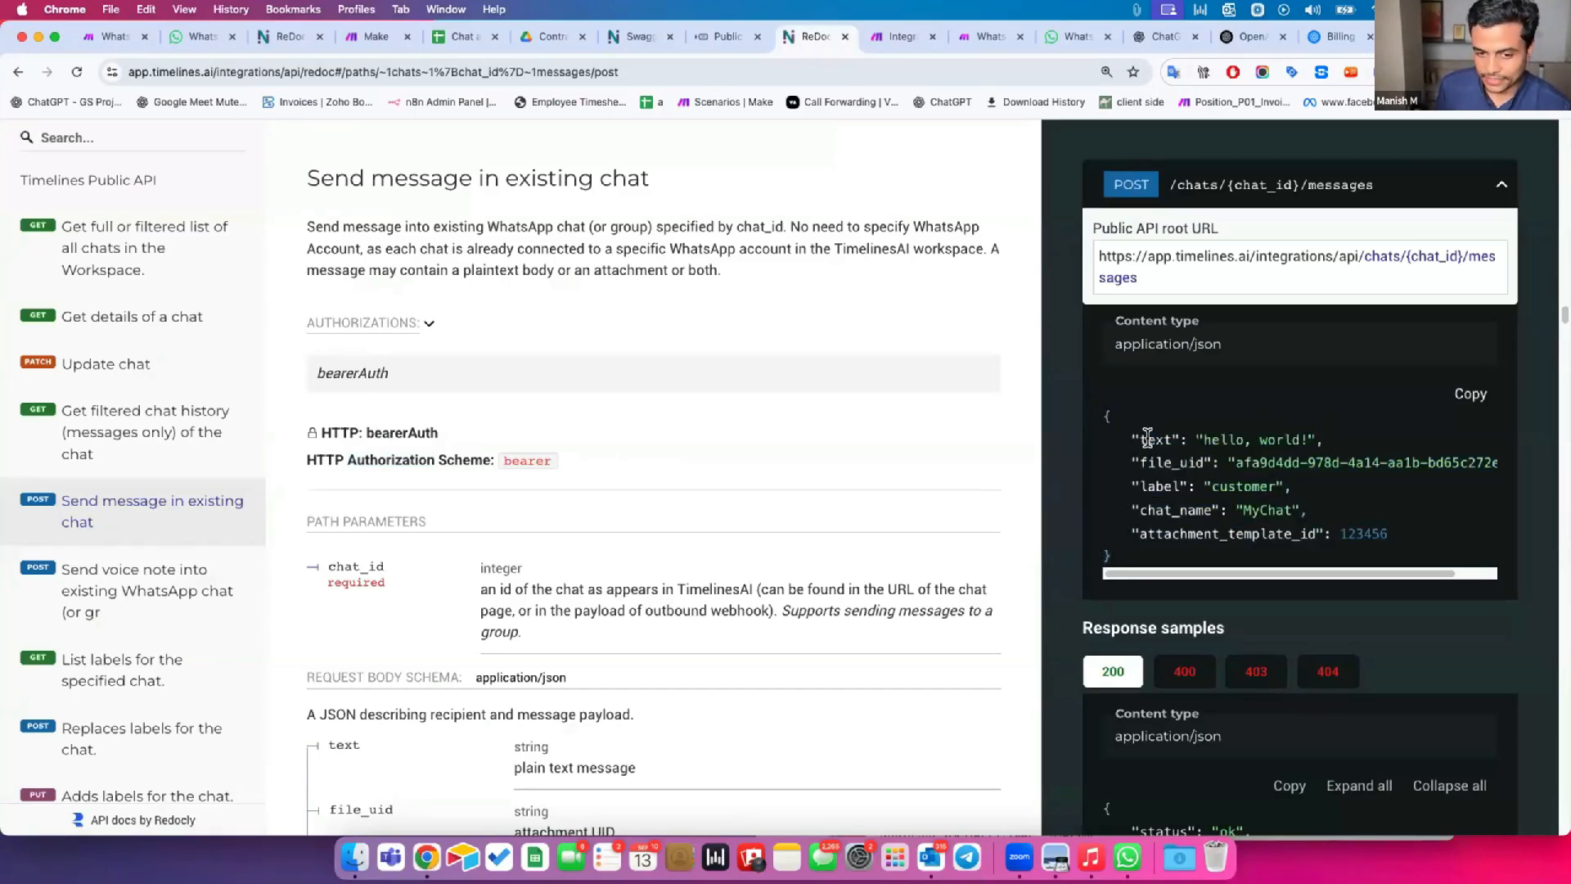
pyautogui.doubleClick(1147, 438)
pyautogui.moveTo(1201, 433); pyautogui.dragTo(1302, 434)
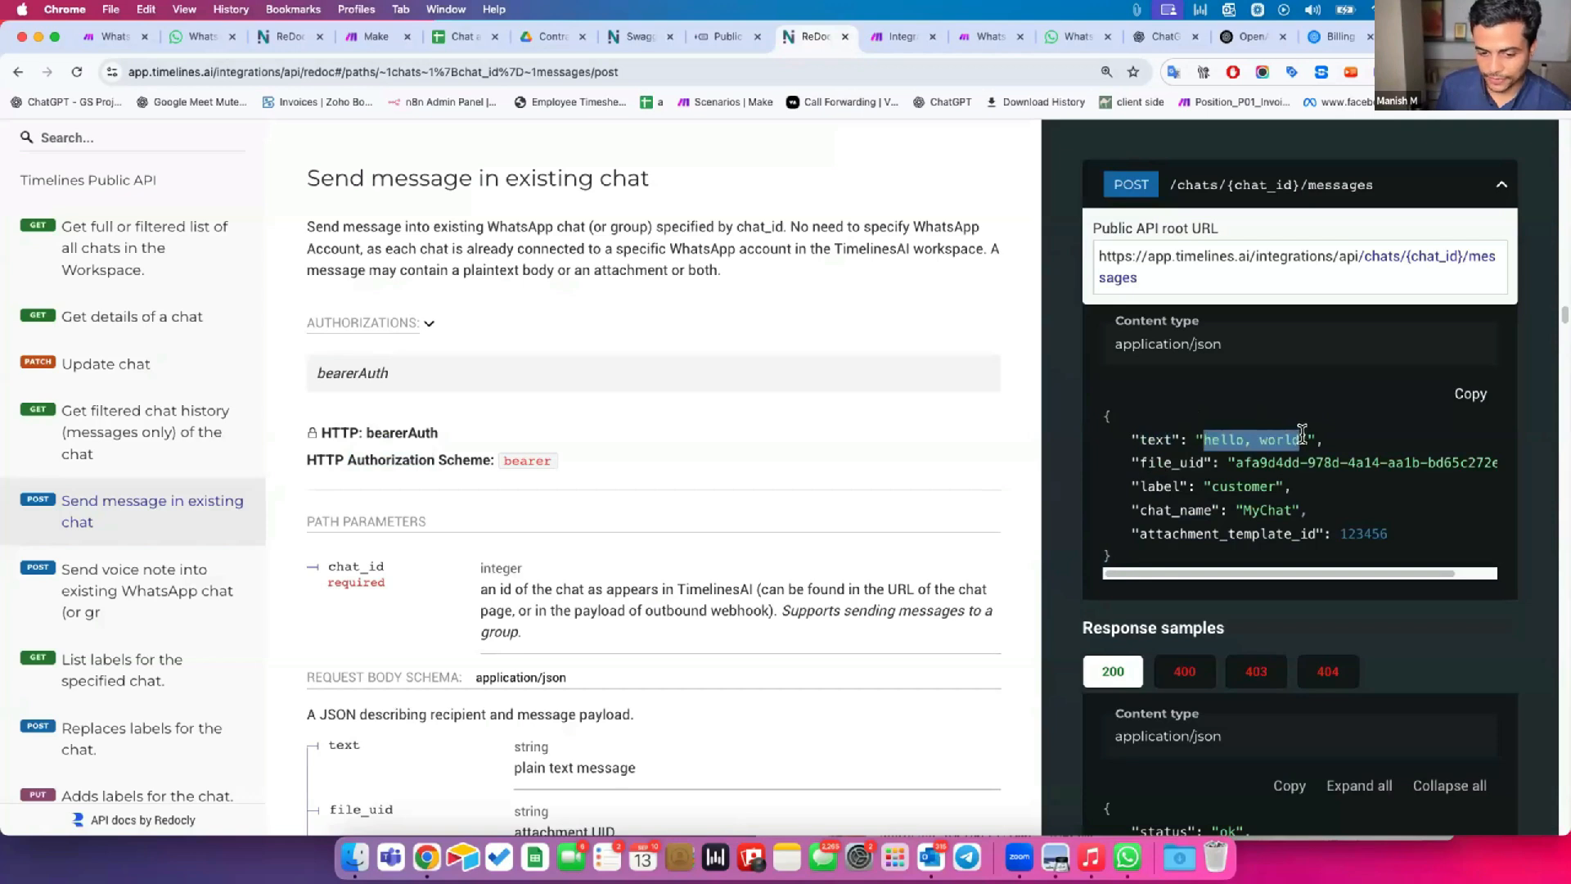
pyautogui.moveTo(1147, 462); pyautogui.dragTo(1486, 462)
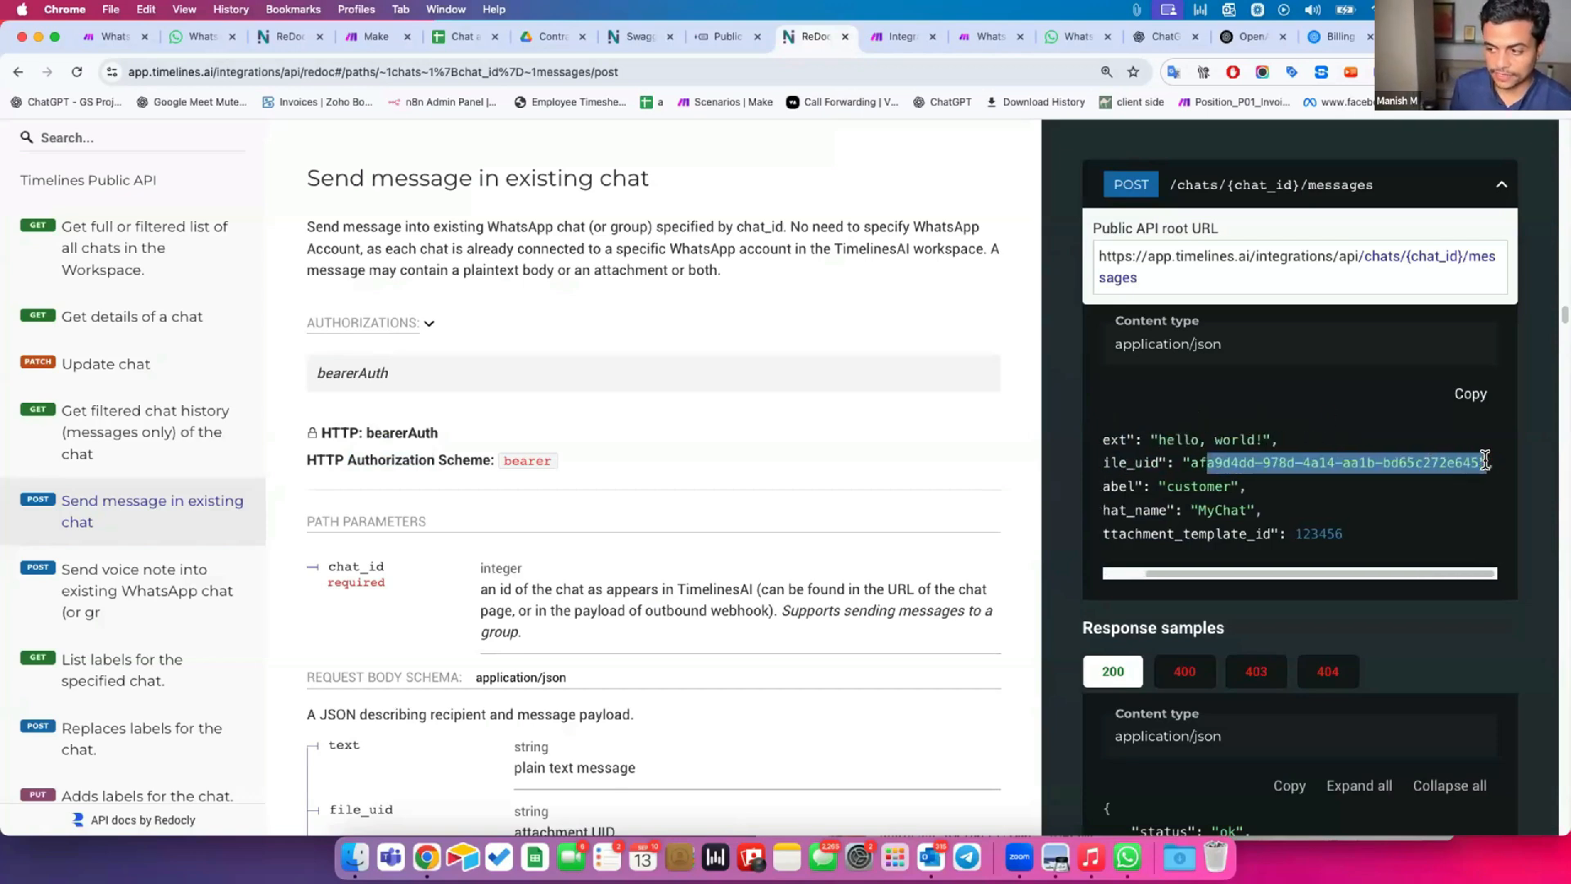
pyautogui.moveTo(1215, 571); pyautogui.dragTo(1170, 571)
pyautogui.moveTo(1142, 486); pyautogui.dragTo(1235, 534)
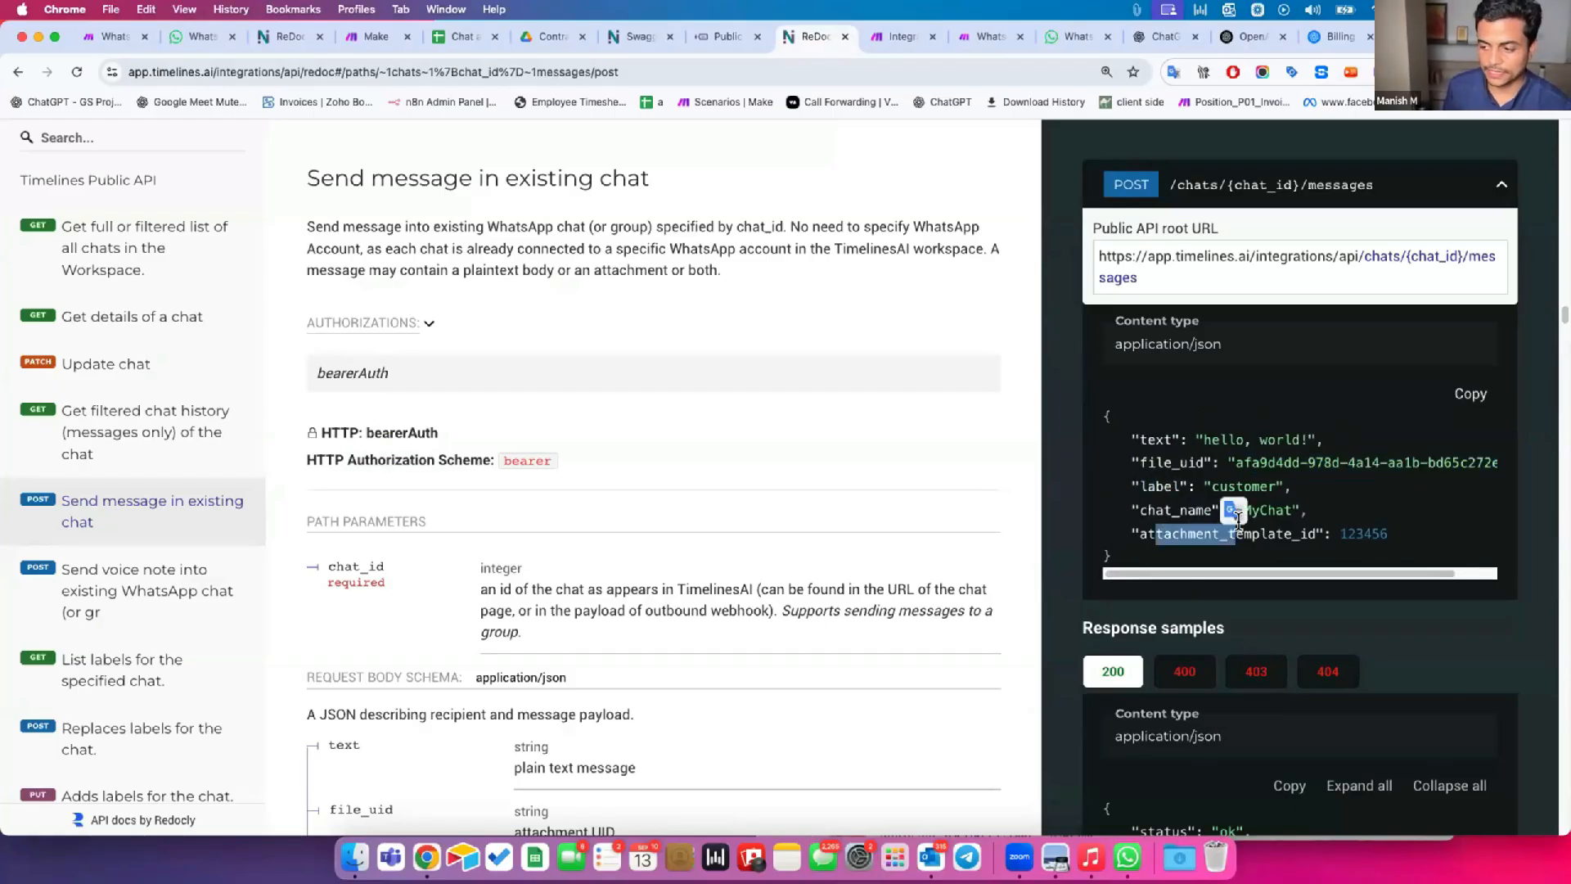
# Copy the sample's "text": "hello, world!" field from the documentation and enter it within braces as the HTTP module's request content.
pyautogui.moveTo(1104, 414); pyautogui.dragTo(1317, 431)
pyautogui.press('cmd+c')
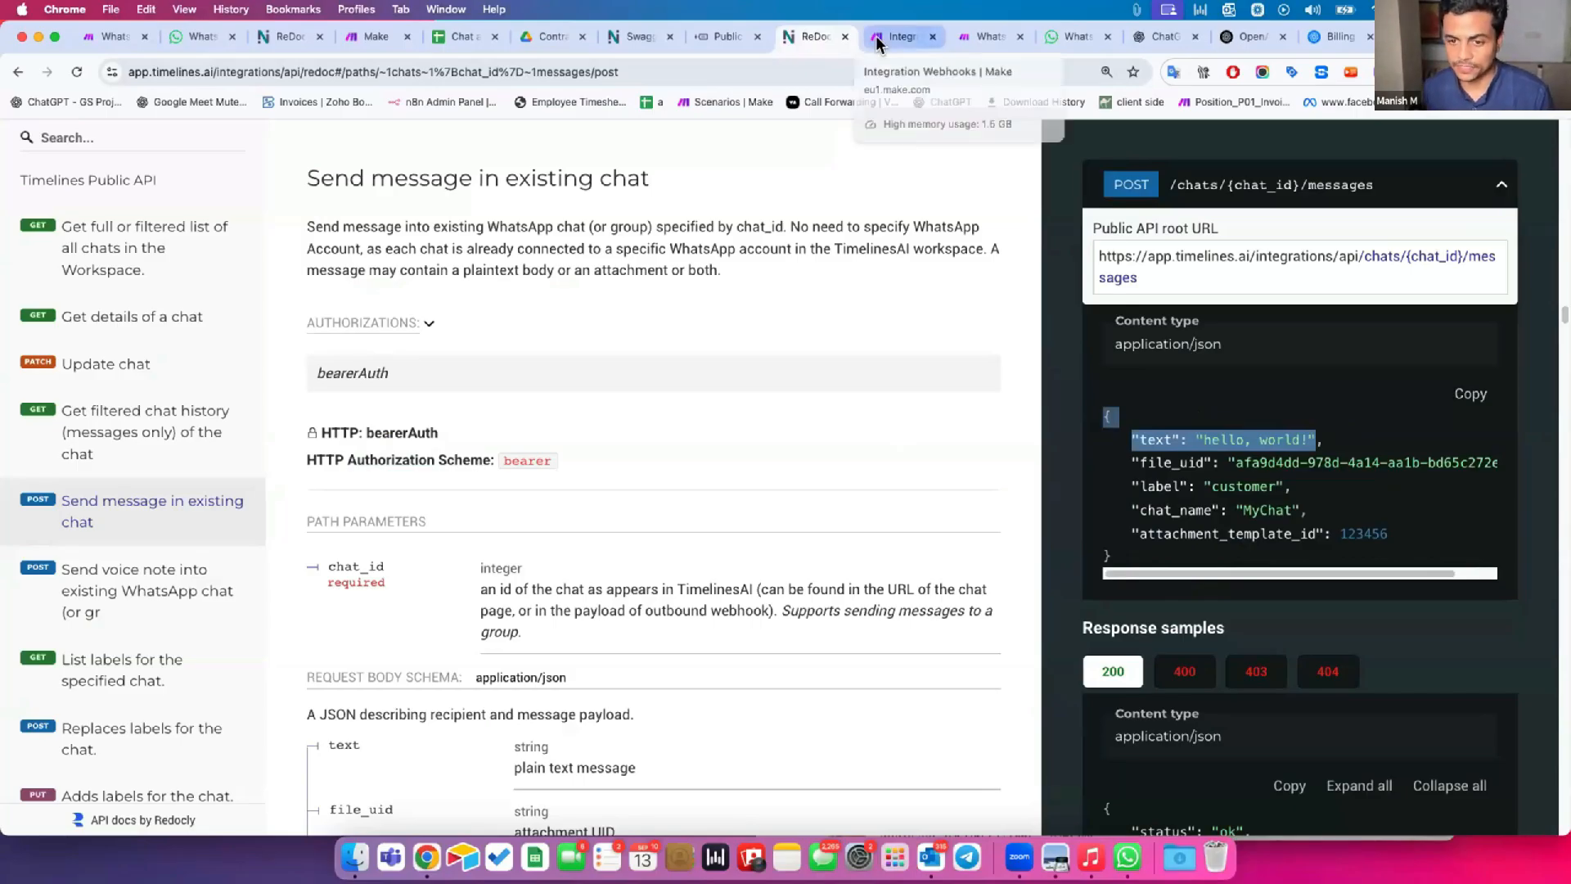
pyautogui.click(900, 36)
pyautogui.click(646, 613)
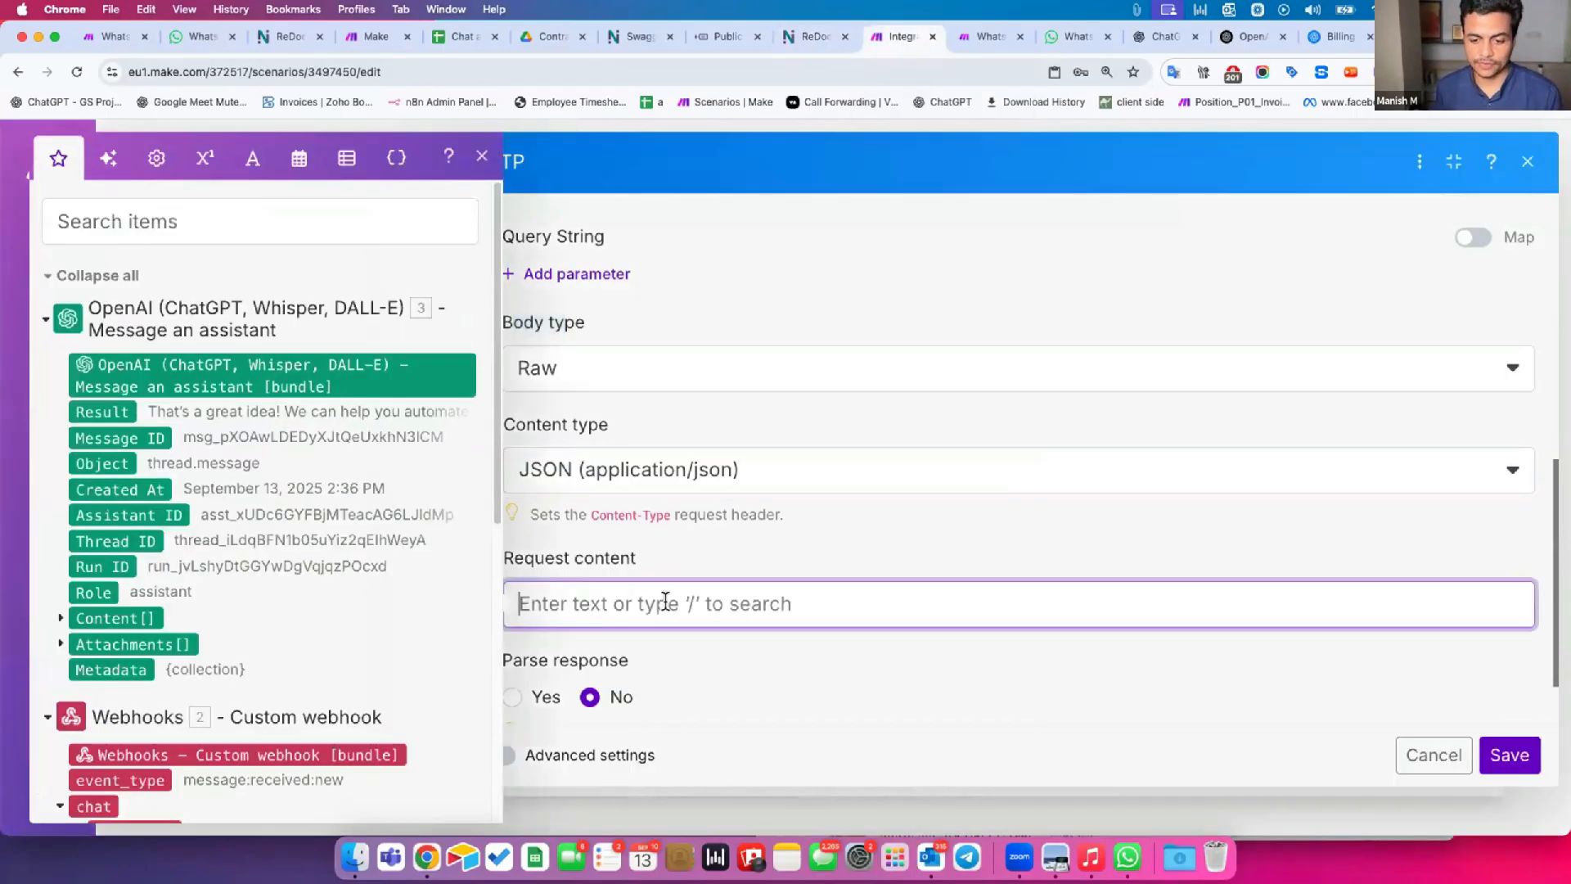
pyautogui.press('cmd+v')
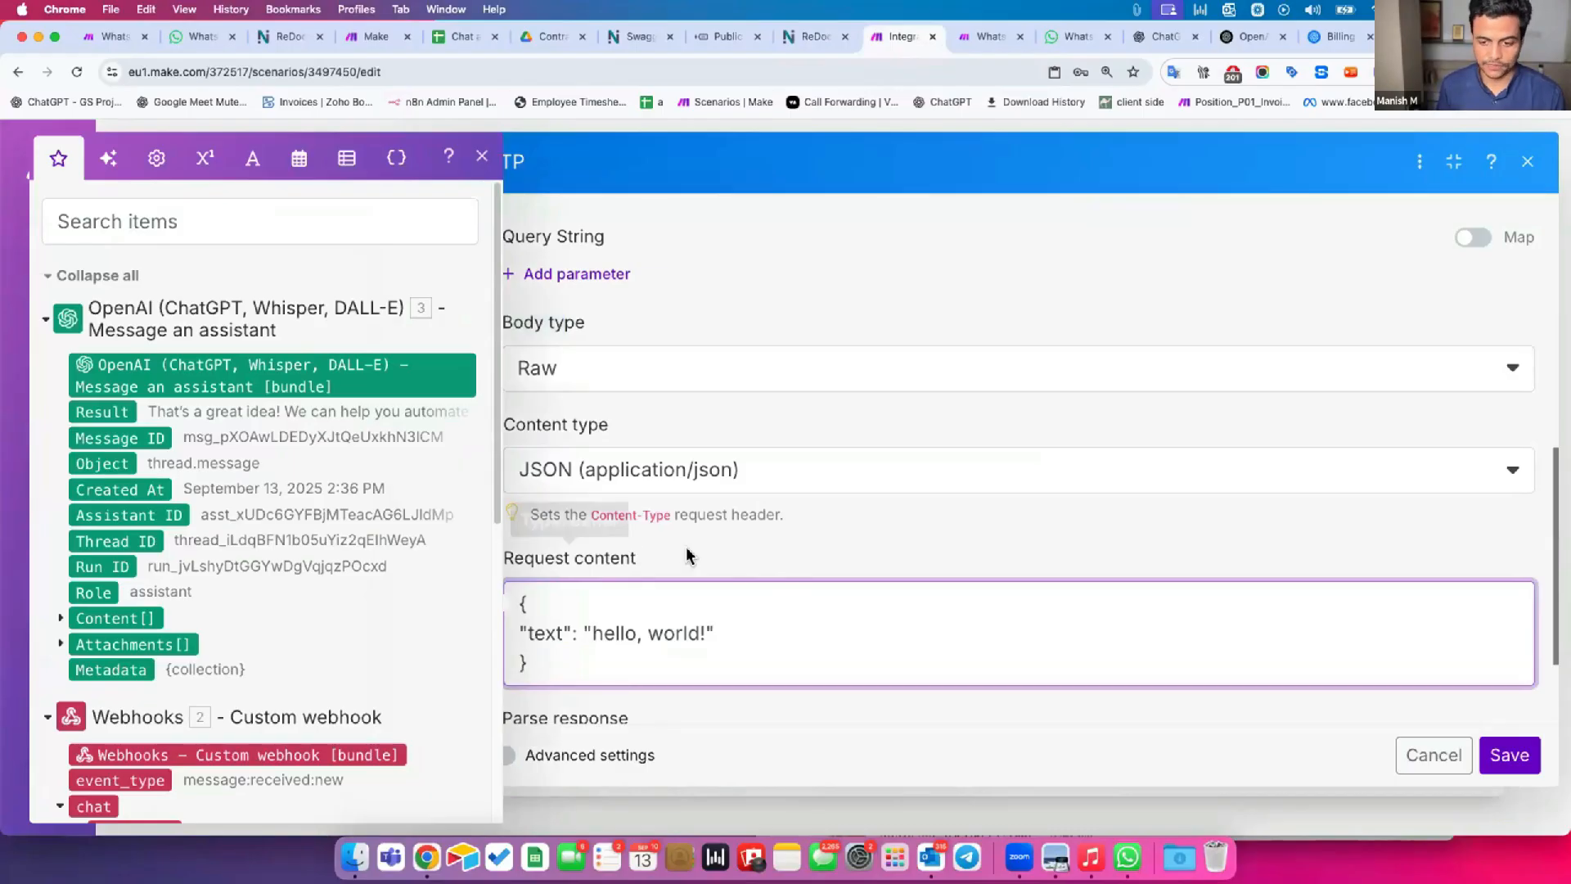
pyautogui.scroll(-3, 695, 544)
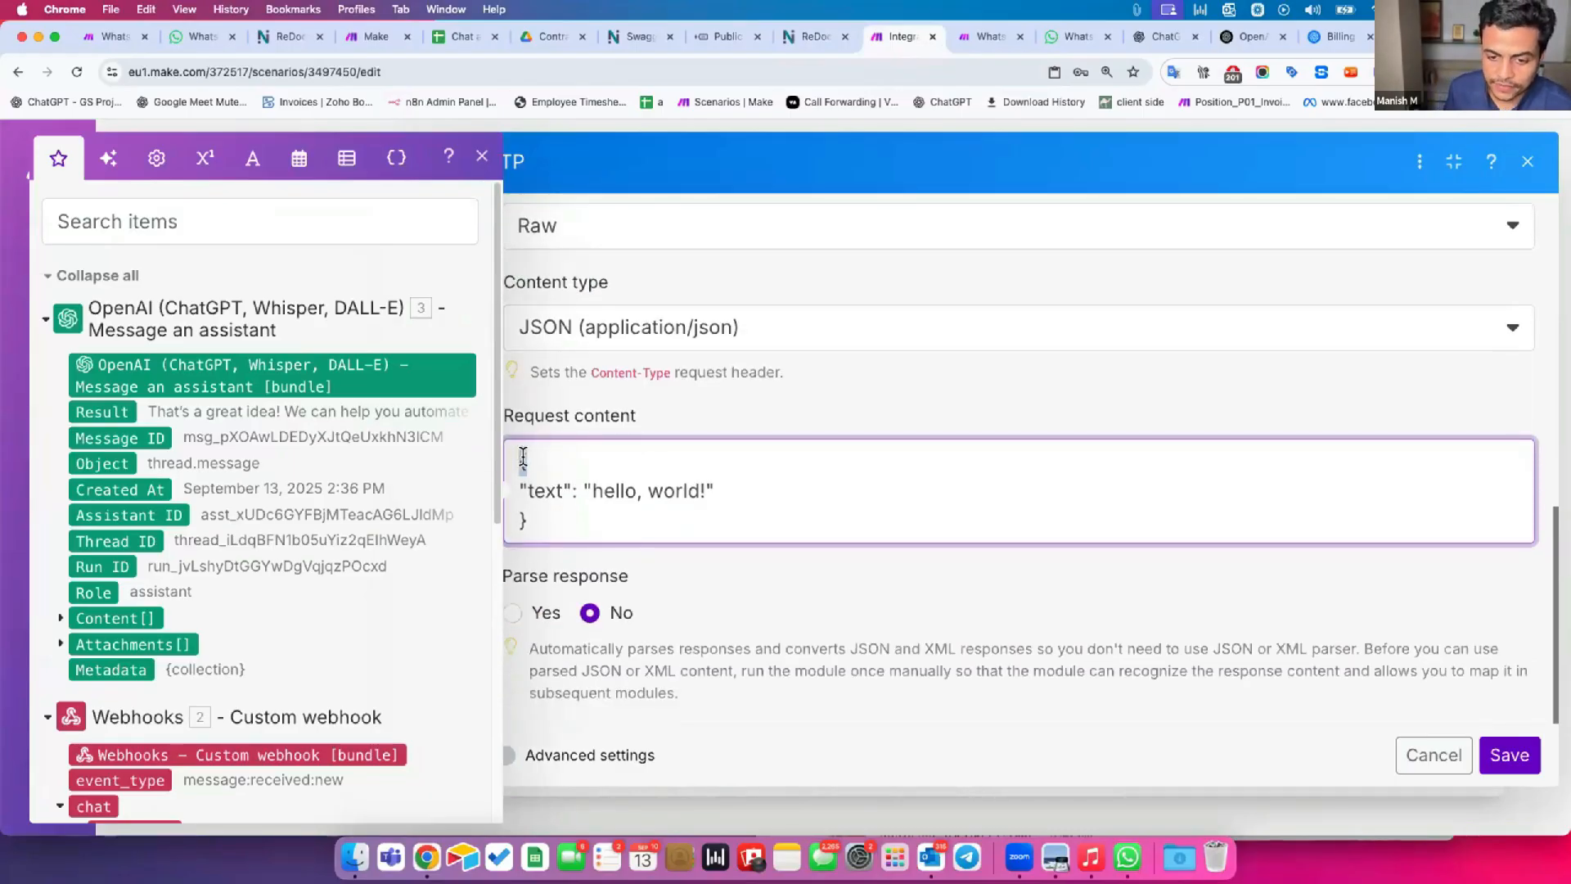
pyautogui.click(481, 156)
pyautogui.moveTo(508, 519); pyautogui.dragTo(571, 528)
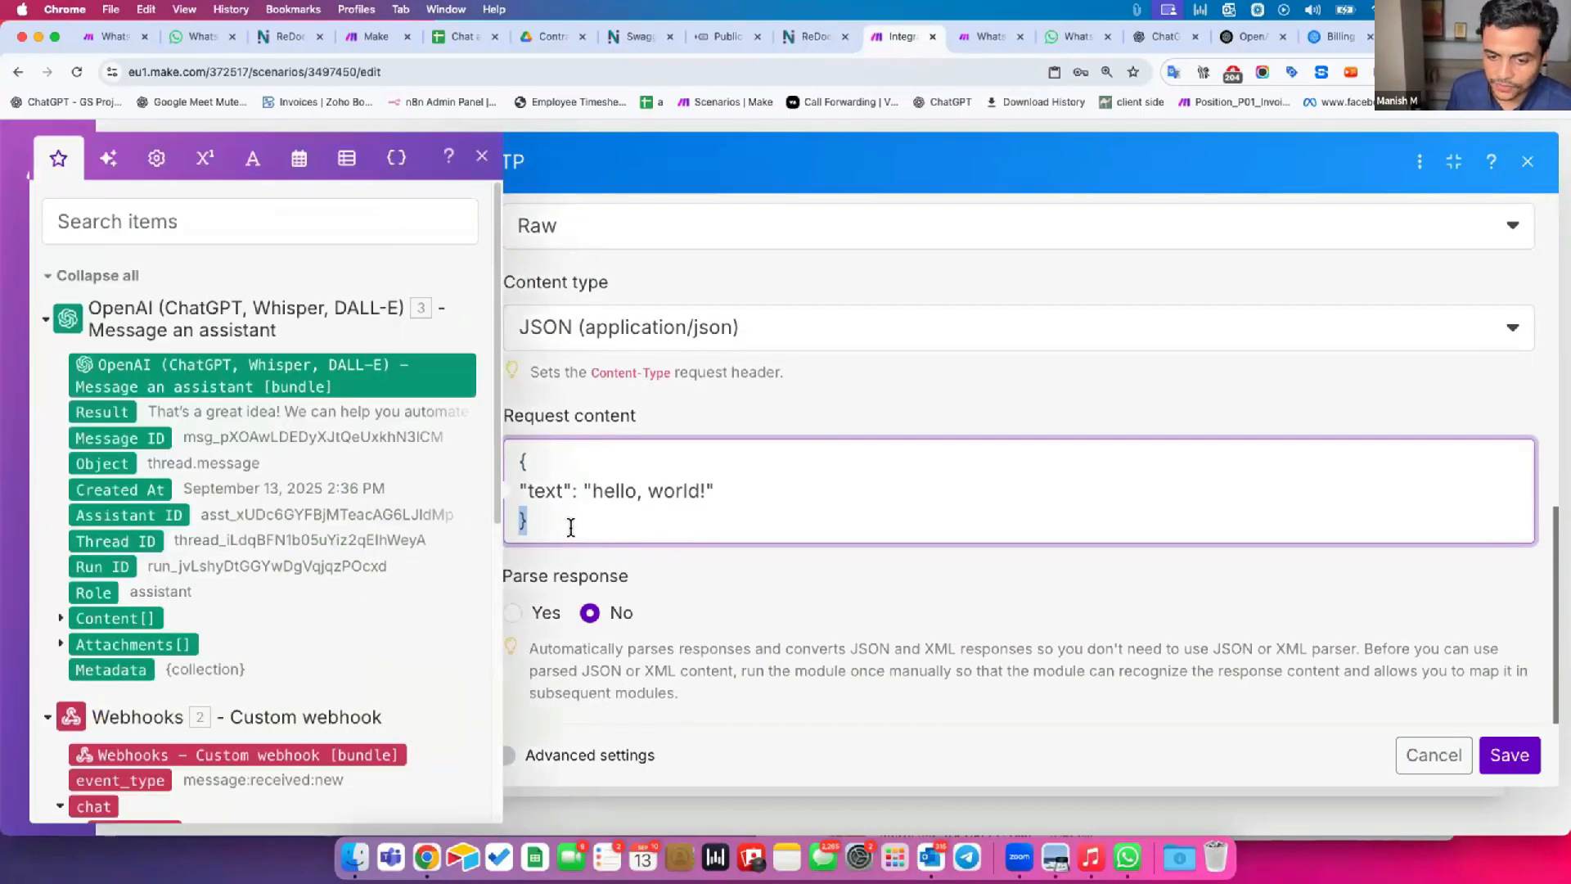
pyautogui.click(625, 560)
# Replace the hello, world! value of the text field with the Result output of the OpenAI Message an assistant module.
pyautogui.click(541, 483)
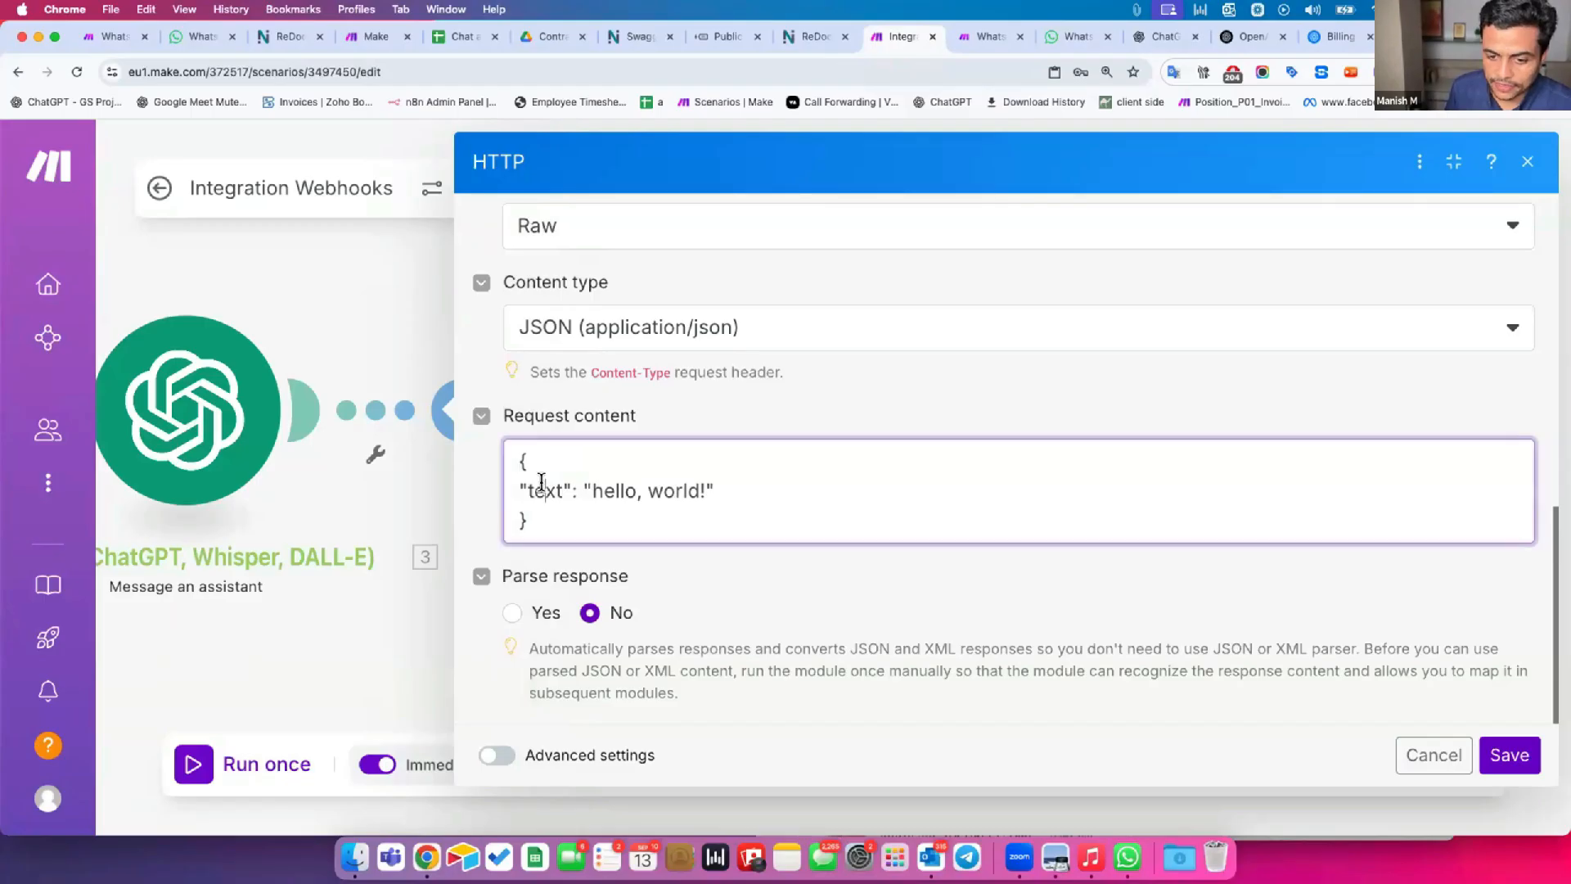
pyautogui.doubleClick(542, 483)
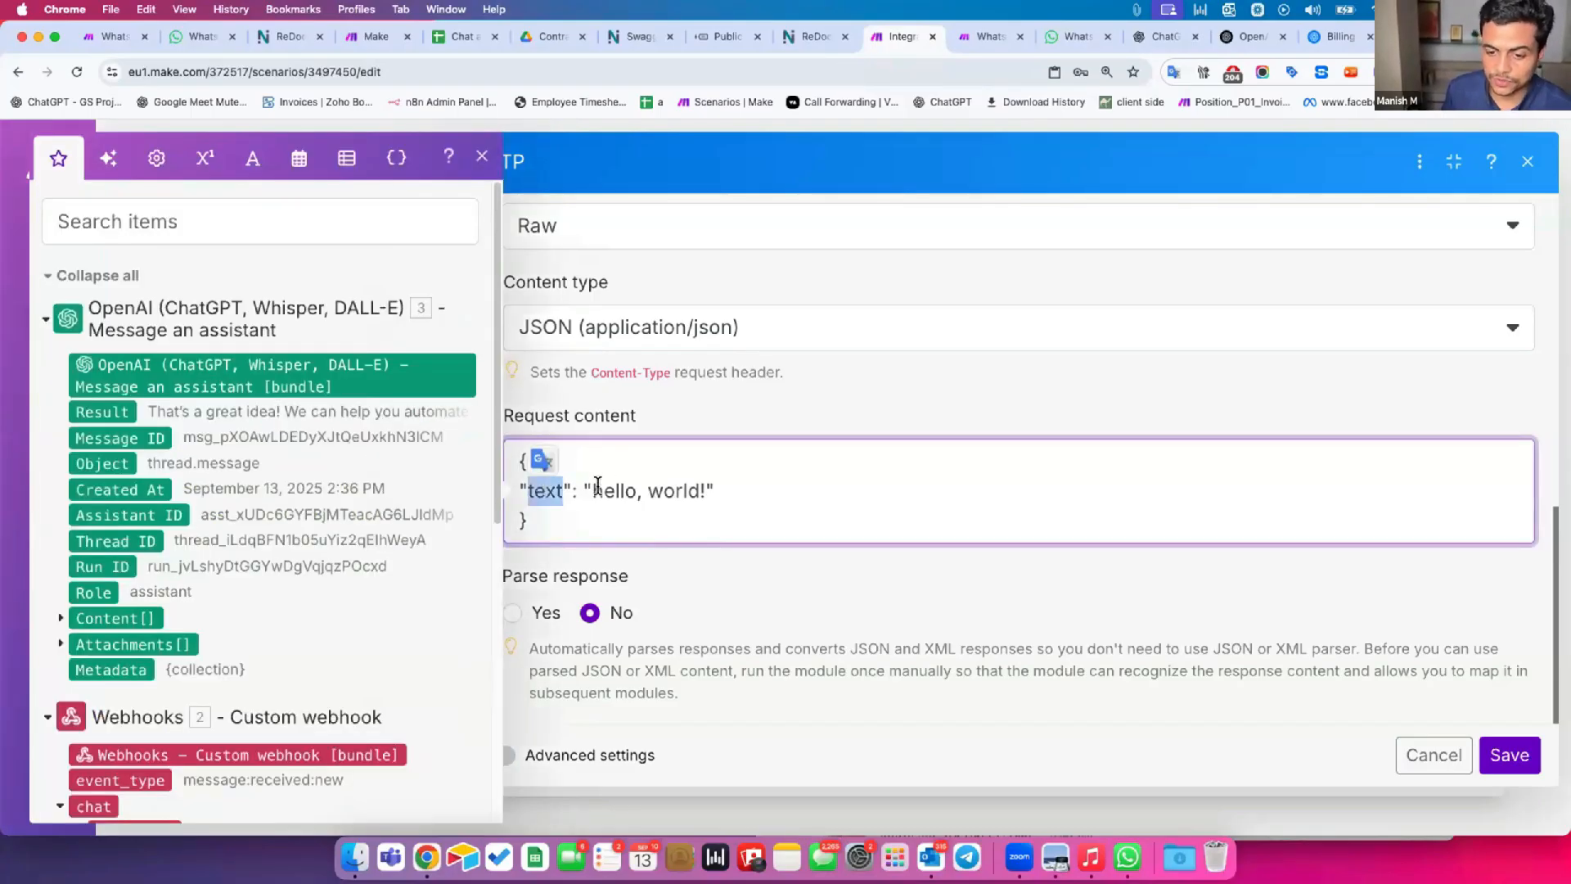
pyautogui.moveTo(591, 489); pyautogui.dragTo(754, 481)
pyautogui.press('BackSpace')
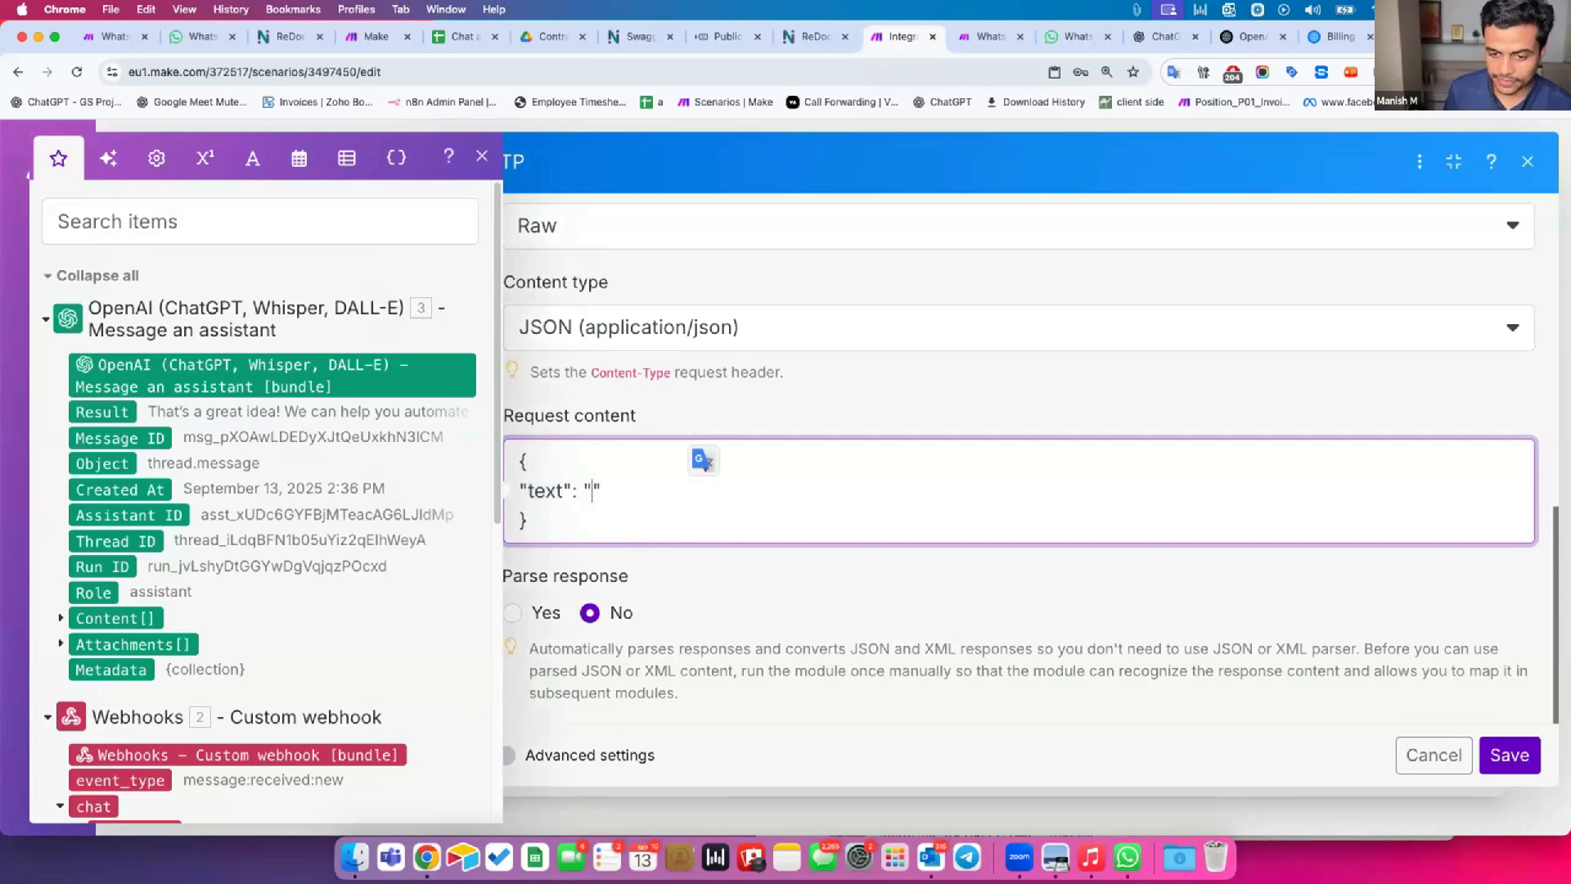
pyautogui.click(88, 406)
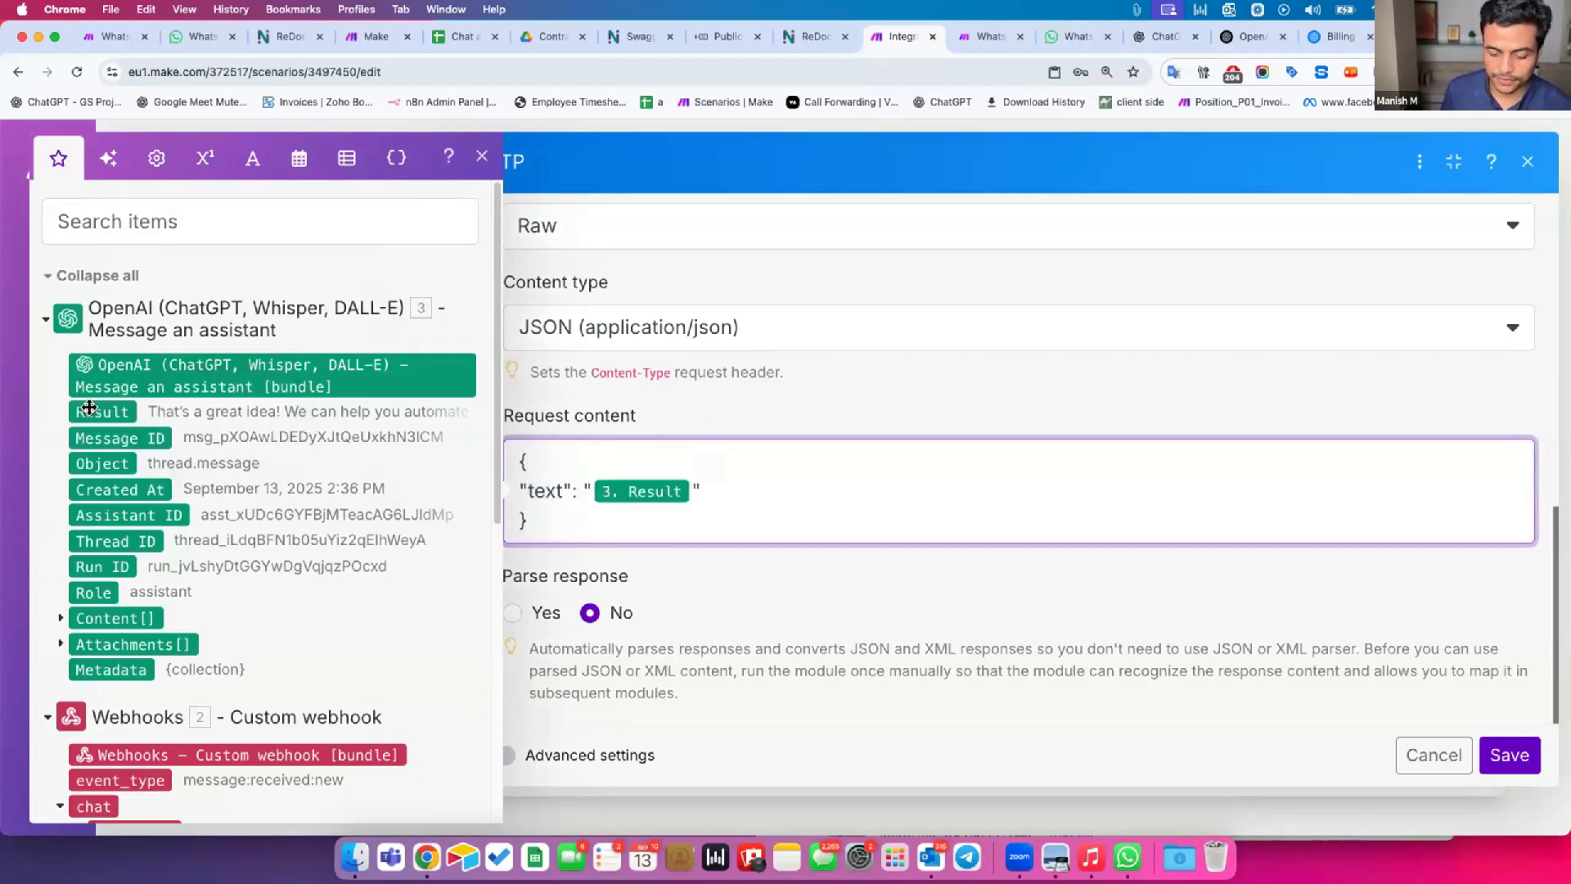
pyautogui.click(573, 412)
# Review the completed HTTP request from its URL and Authorization header down to the JSON request content.
pyautogui.scroll(2, 586, 430)
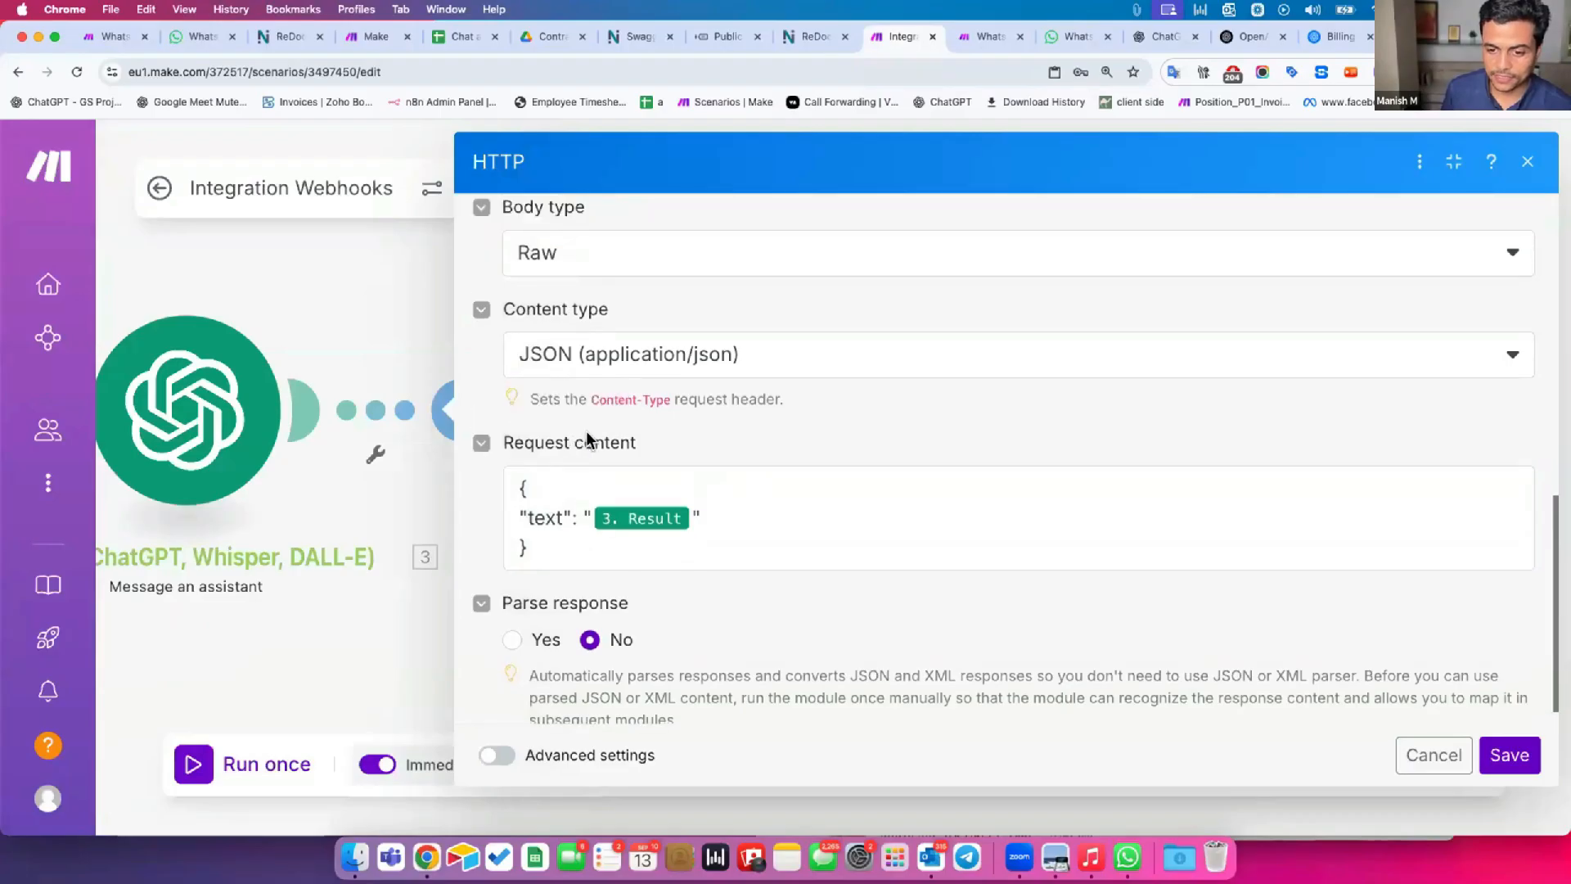
pyautogui.scroll(6, 589, 438)
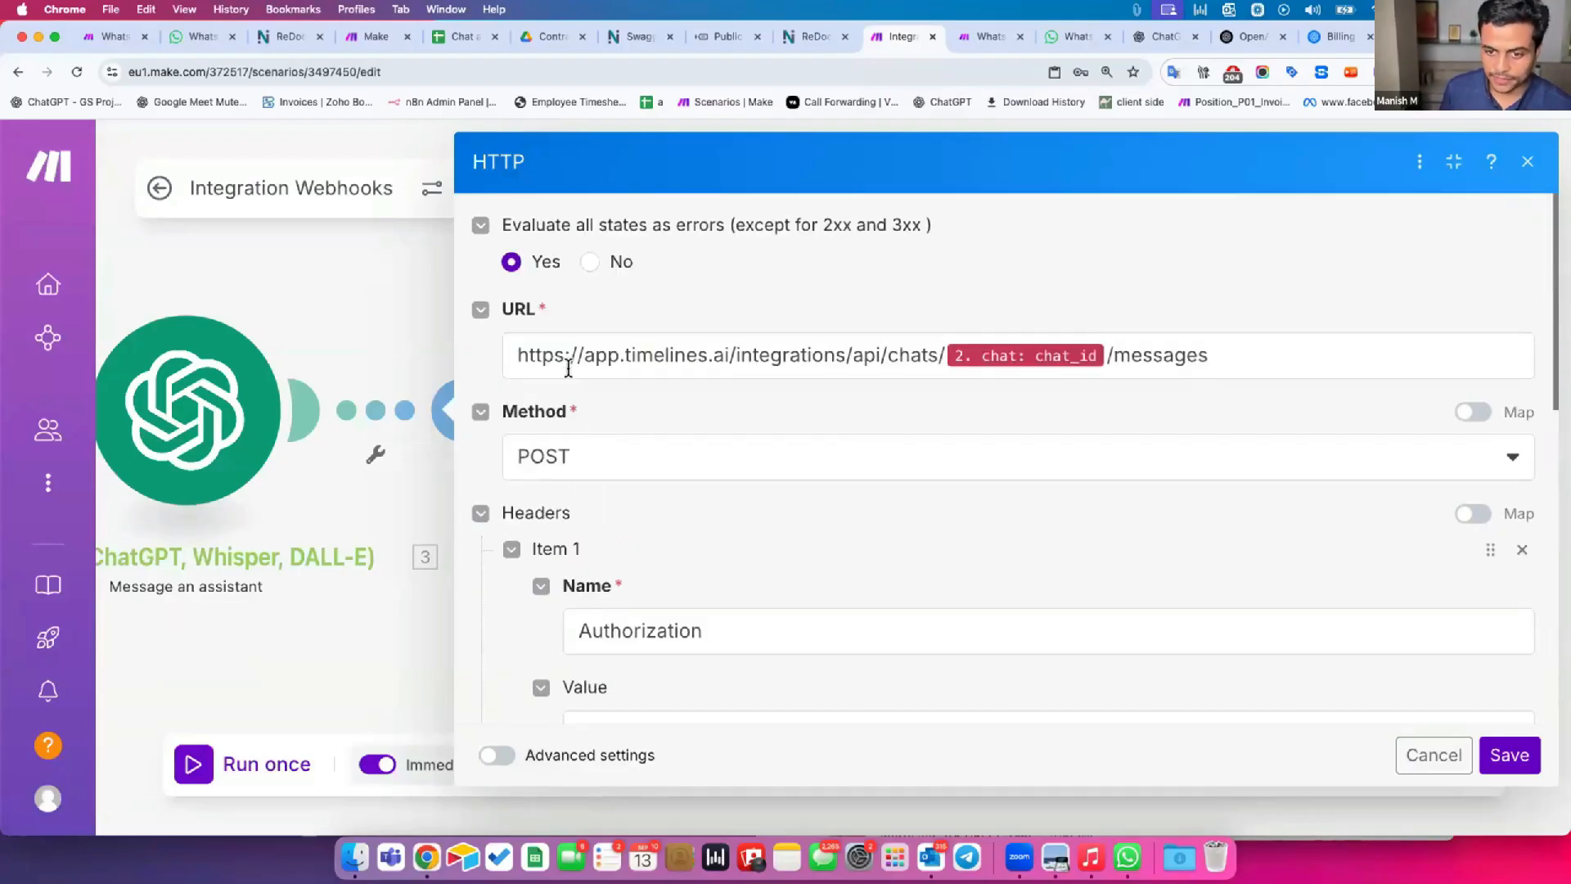
pyautogui.moveTo(528, 355); pyautogui.dragTo(900, 354)
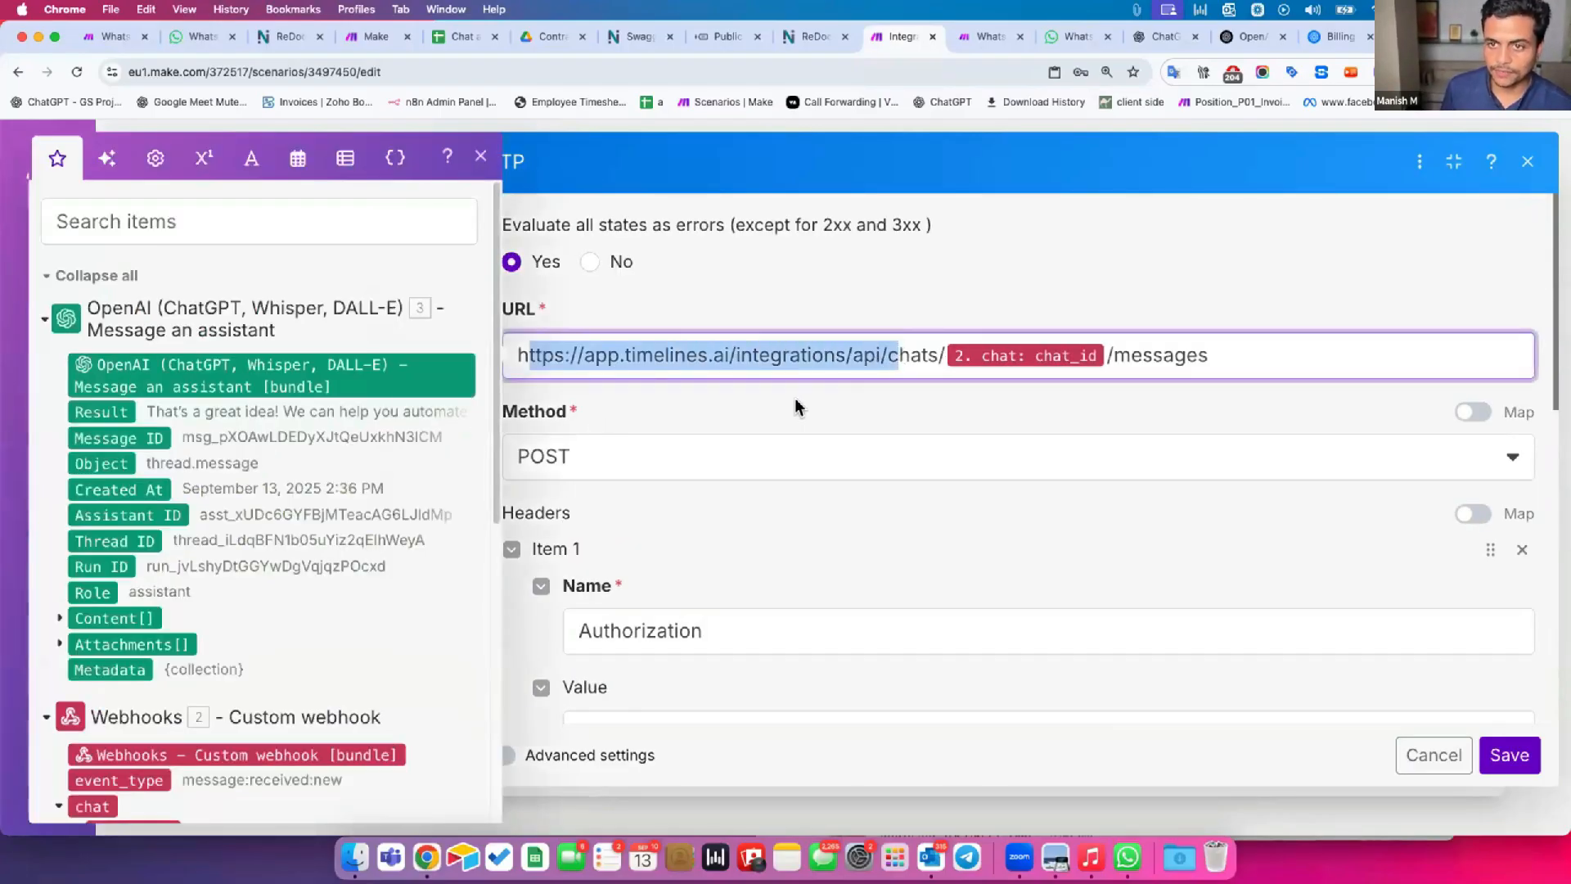
pyautogui.click(781, 409)
pyautogui.scroll(-3, 723, 558)
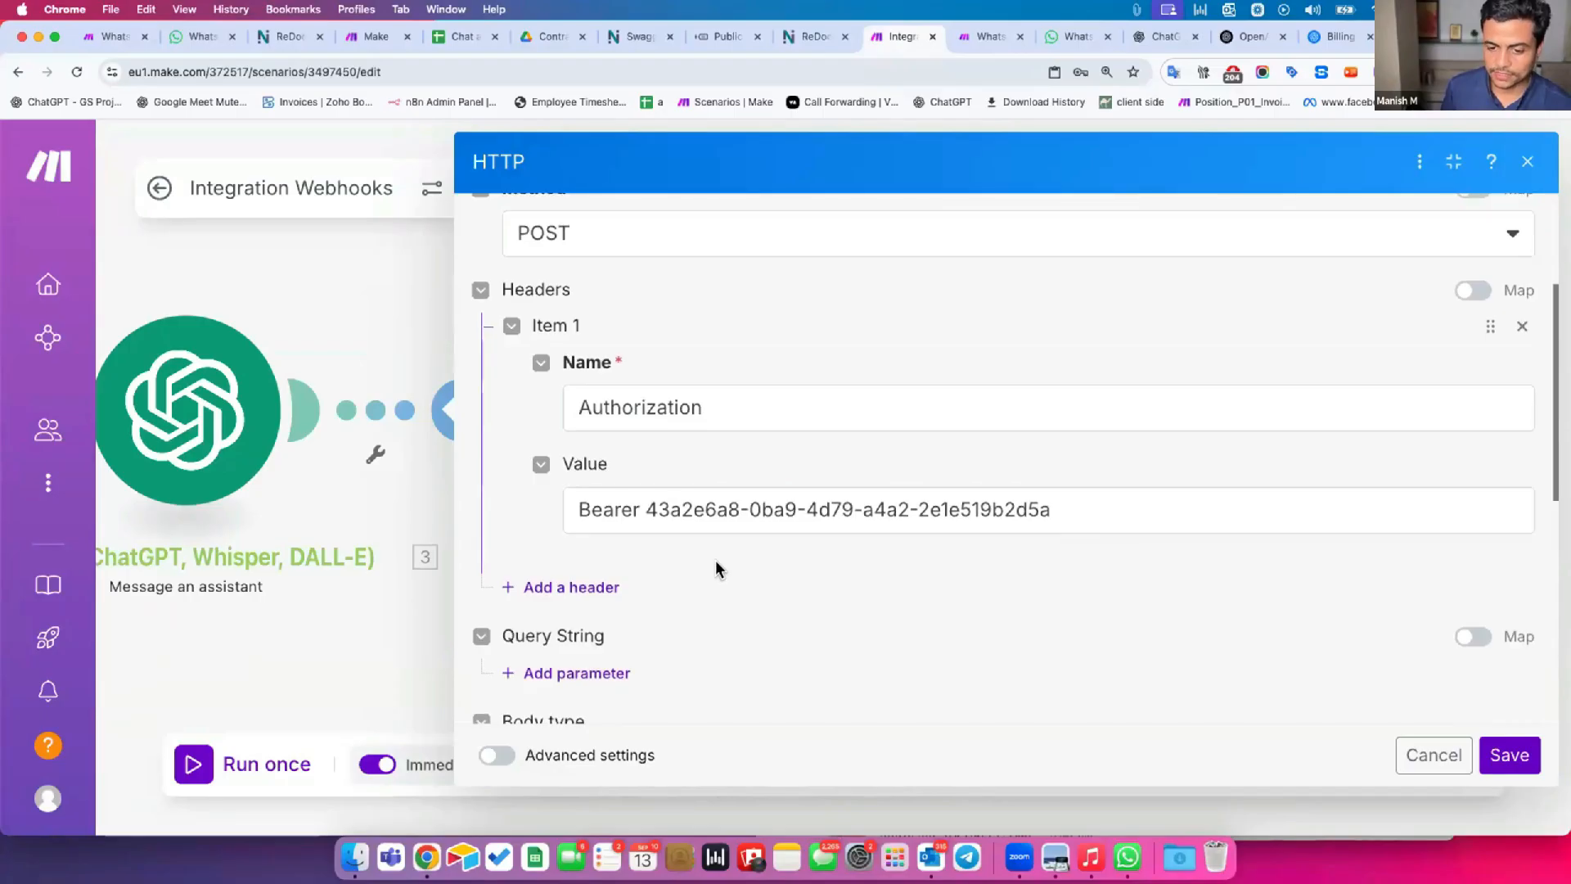
pyautogui.scroll(-4, 715, 560)
pyautogui.scroll(-3, 568, 530)
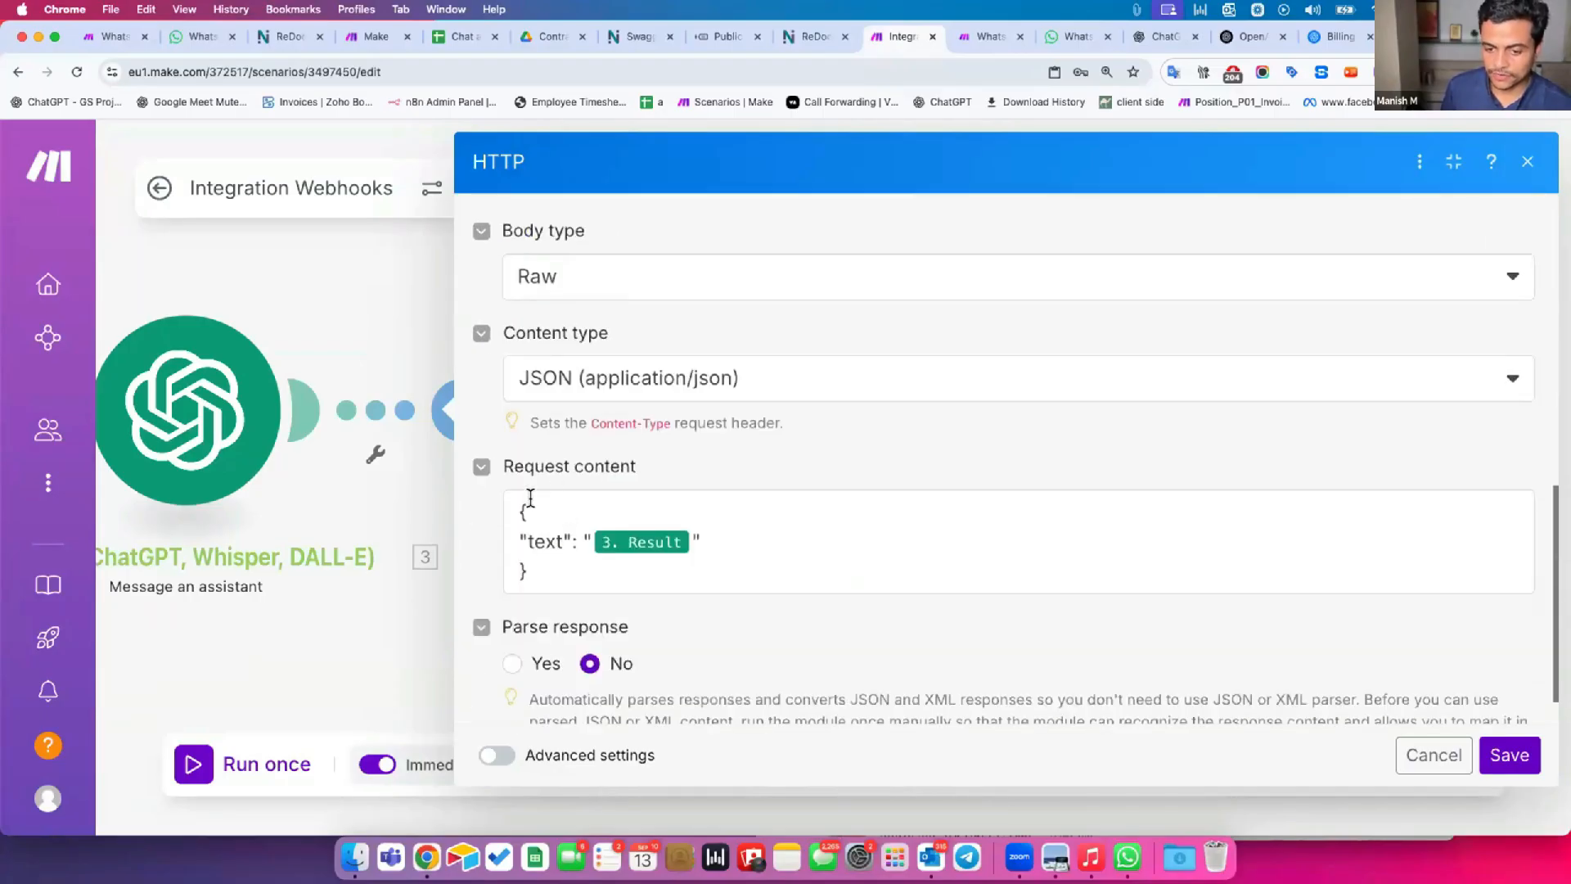
pyautogui.moveTo(520, 513); pyautogui.dragTo(531, 582)
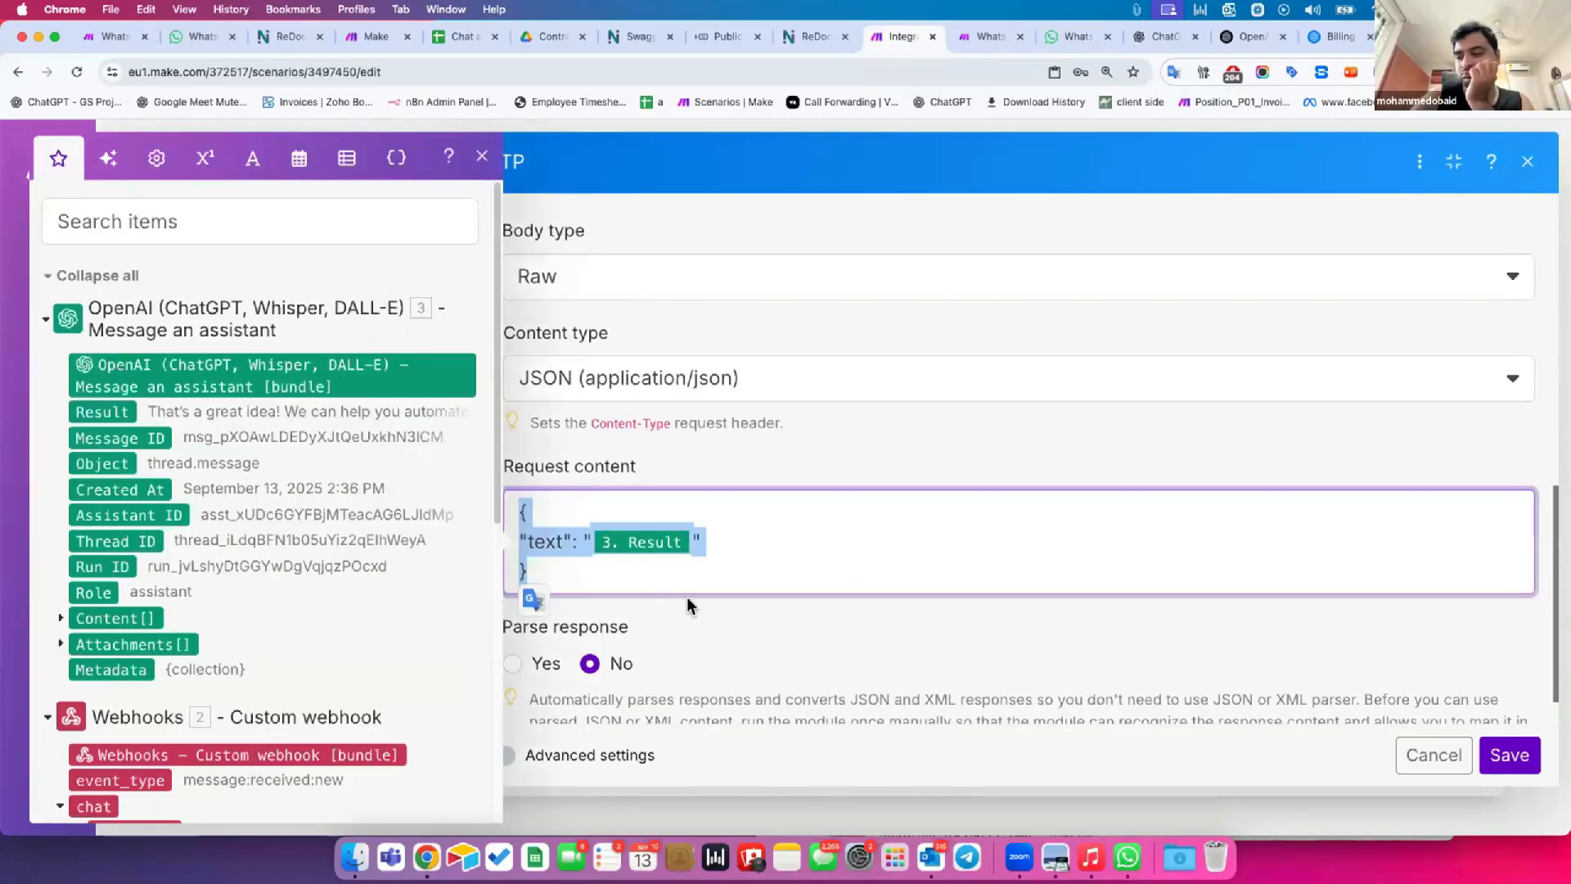
# Turn on response parsing for the HTTP module's request, keeping the JSON request content, and save the module and scenario.
pyautogui.click(738, 610)
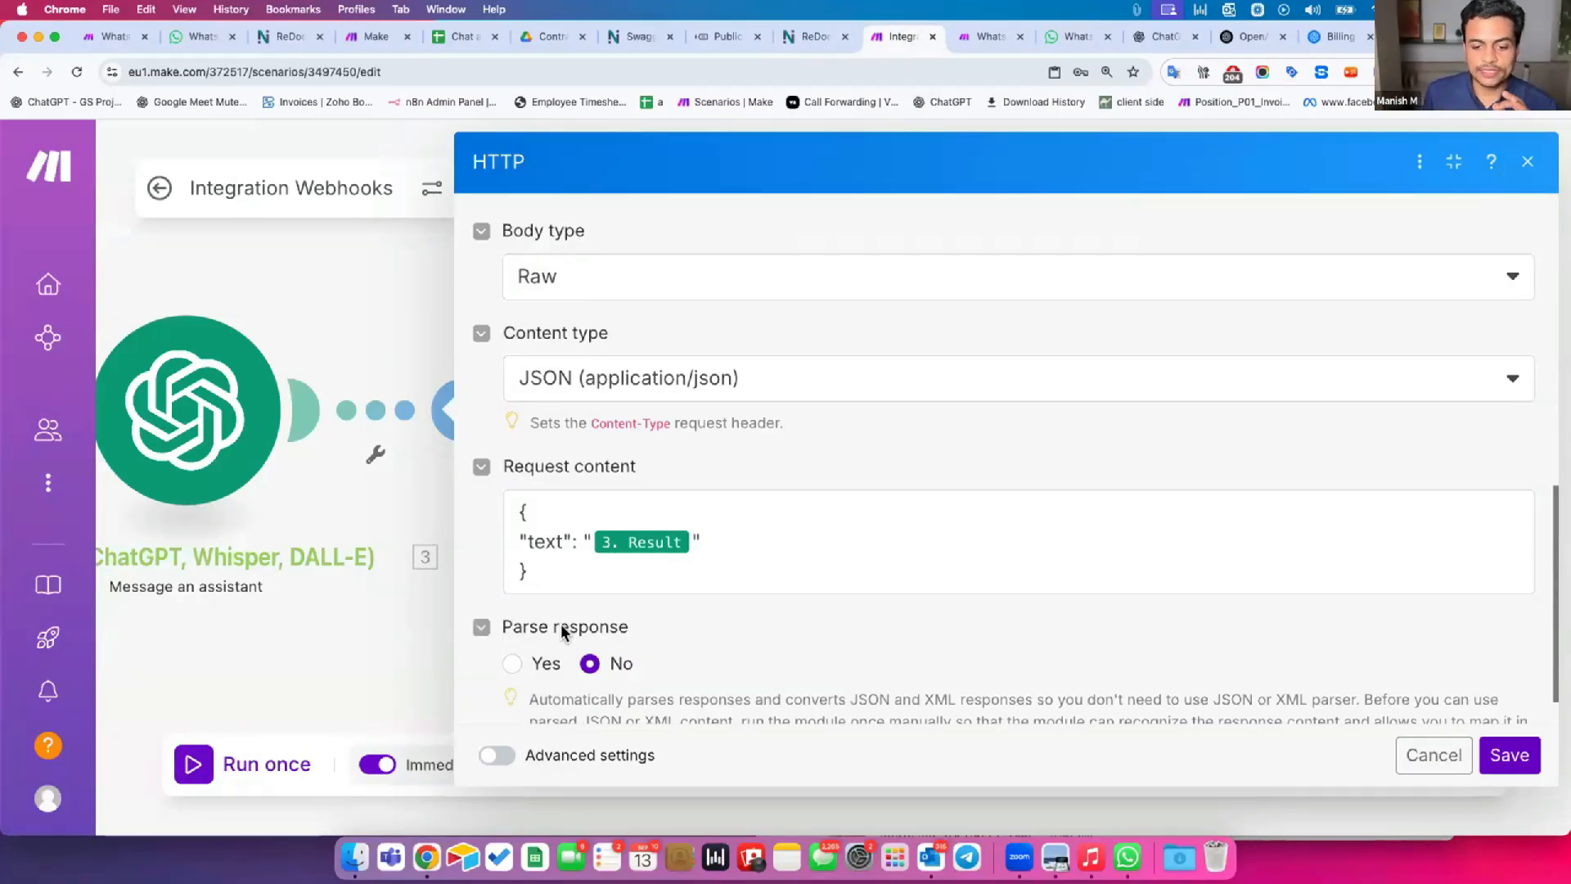
pyautogui.scroll(5, 631, 470)
pyautogui.scroll(-6, 620, 513)
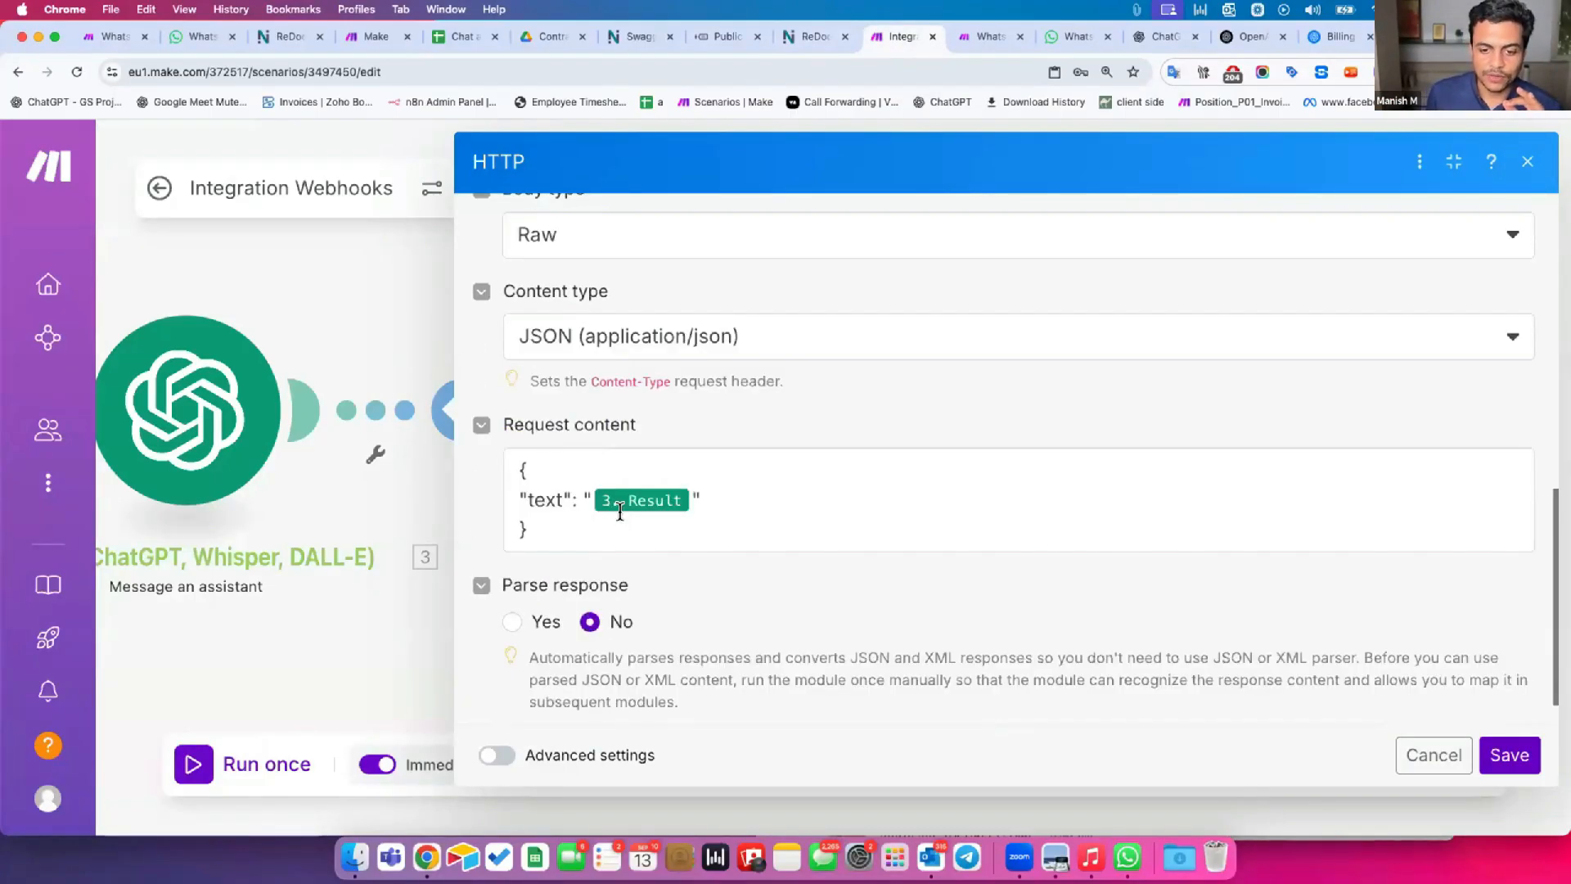
pyautogui.scroll(-1, 553, 568)
pyautogui.moveTo(513, 577); pyautogui.dragTo(597, 583)
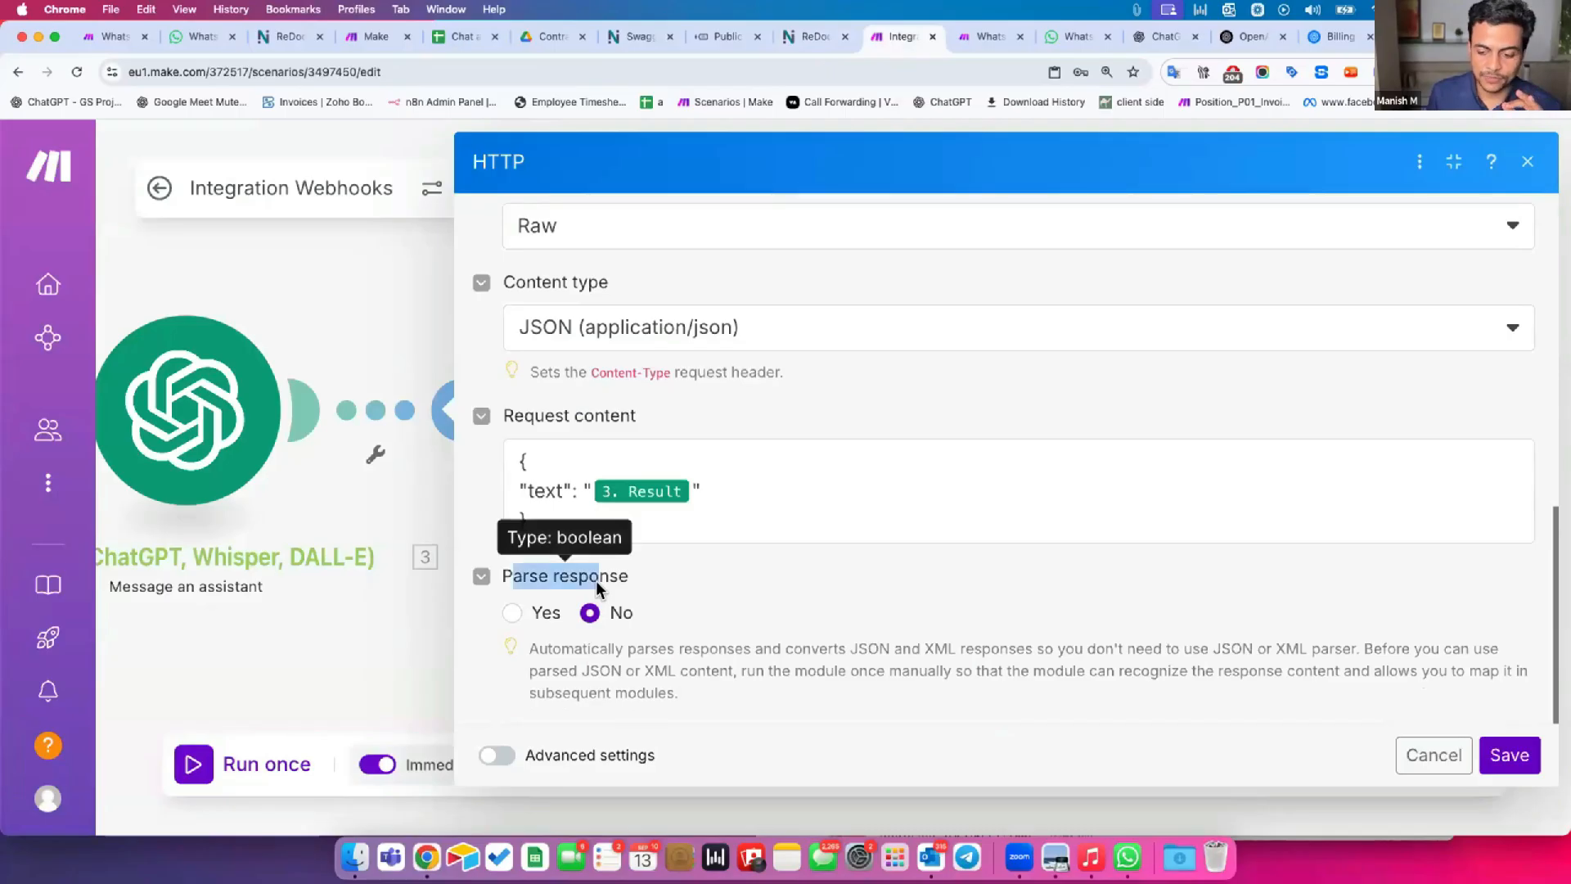
pyautogui.click(710, 576)
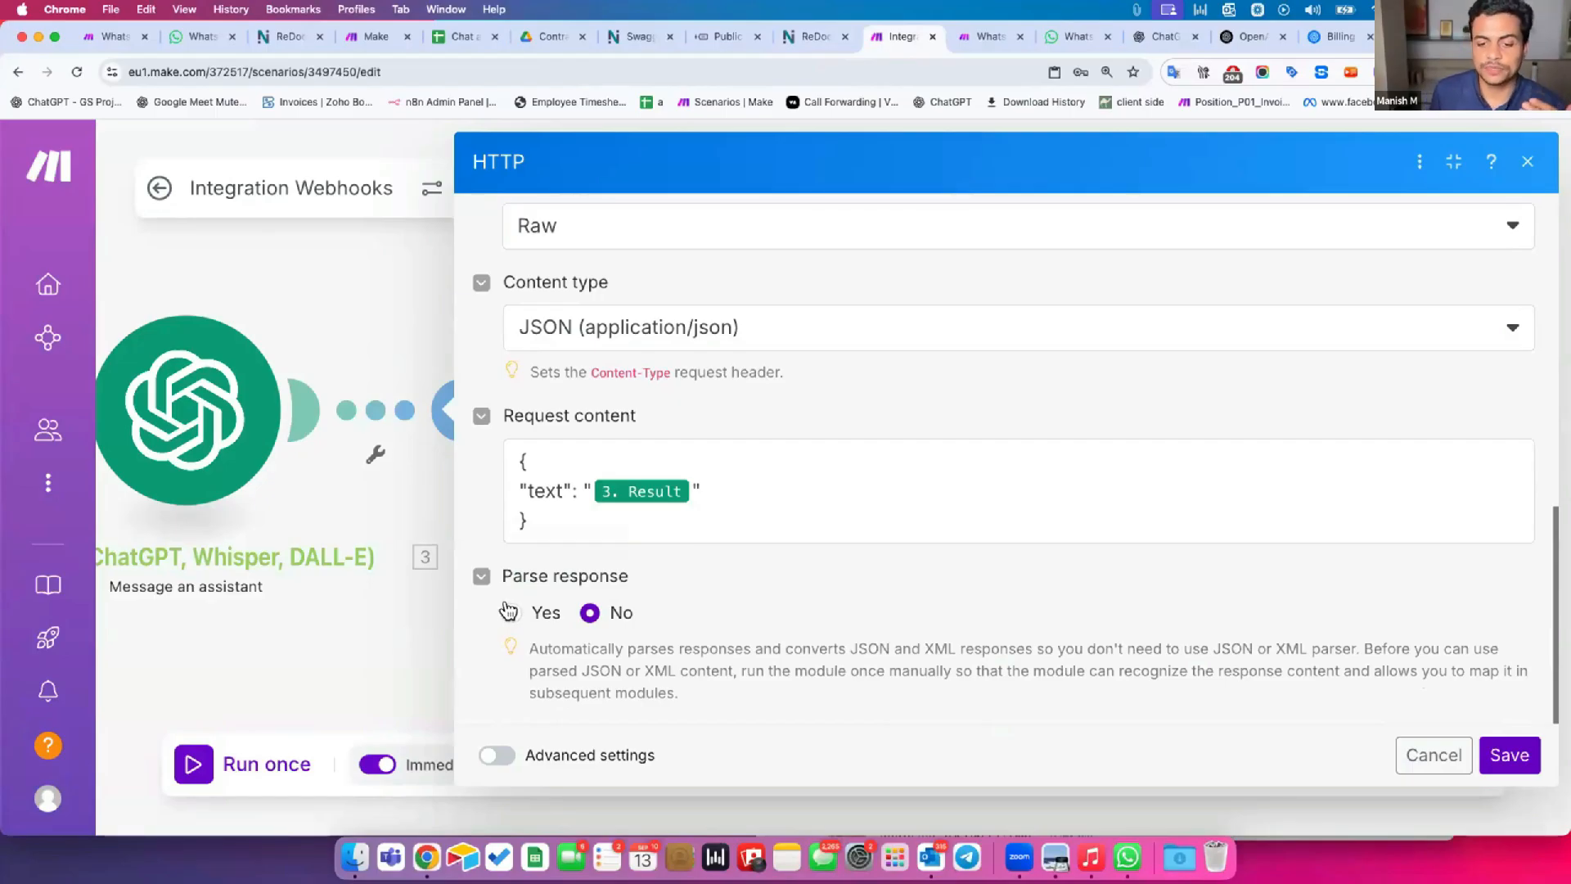
pyautogui.click(508, 612)
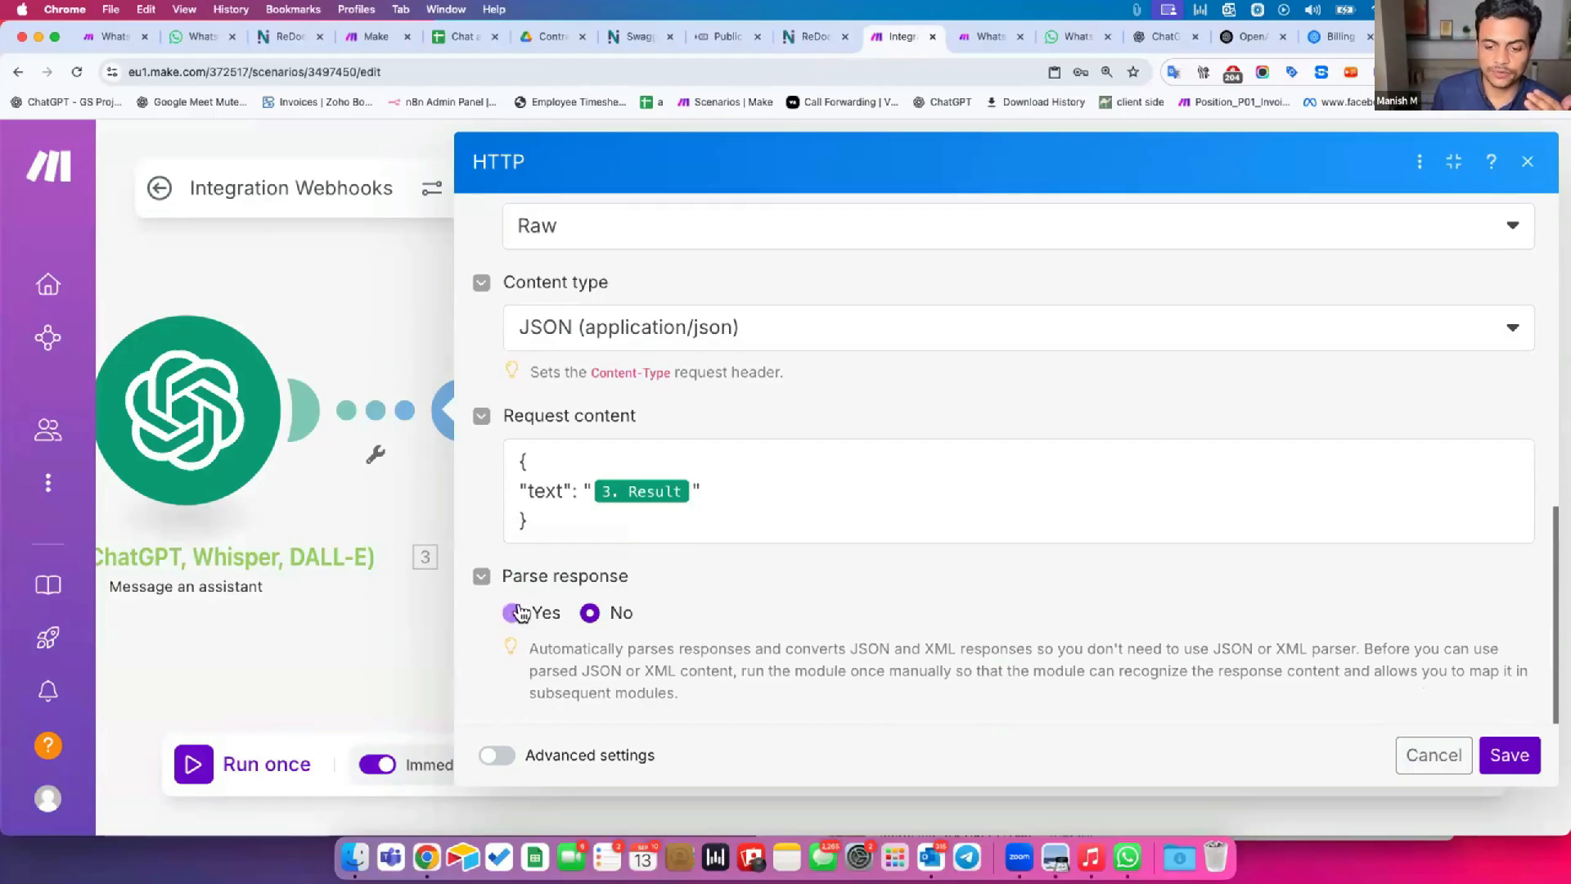
pyautogui.click(1506, 757)
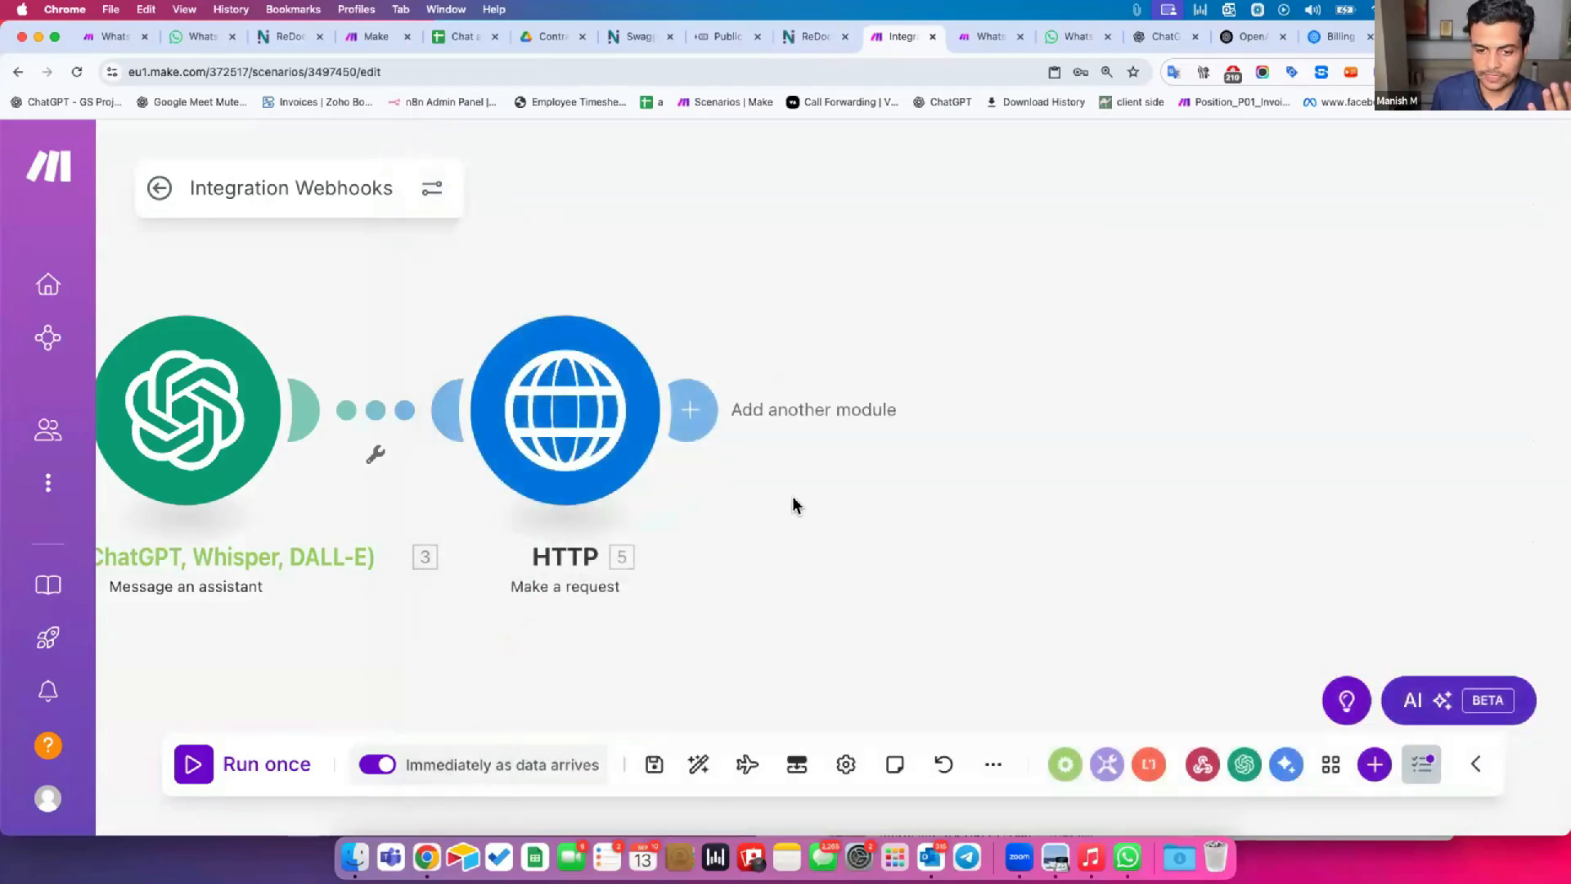
# Return to the Integration Webhooks scenario overview and send "Hey" in the WhatsApp Web test chat to trigger it.
pyautogui.click(153, 185)
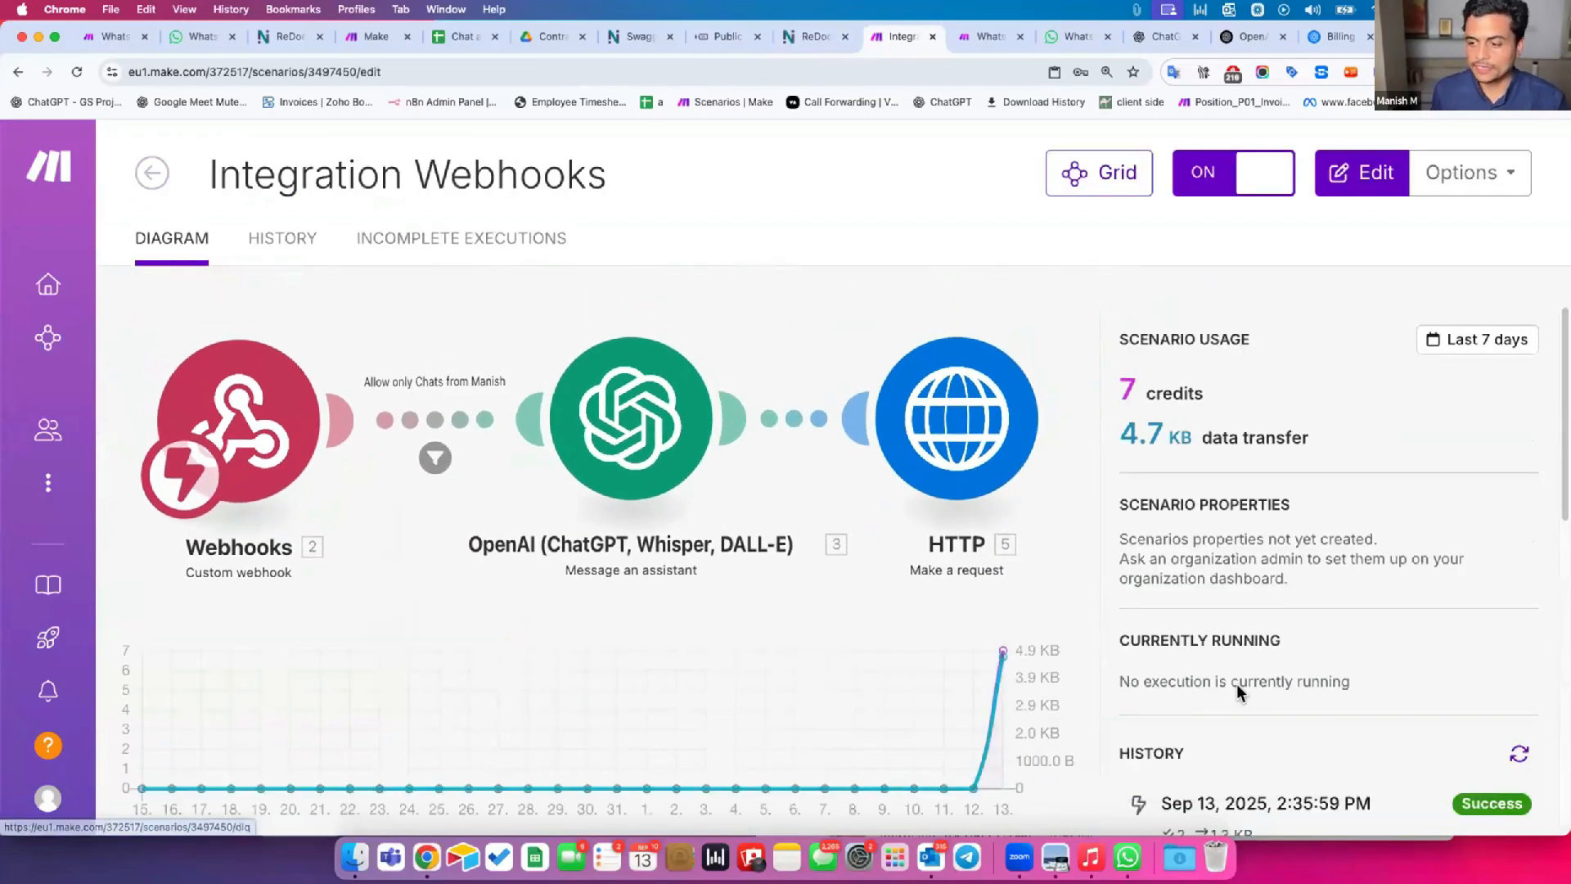
pyautogui.press('super+grave')
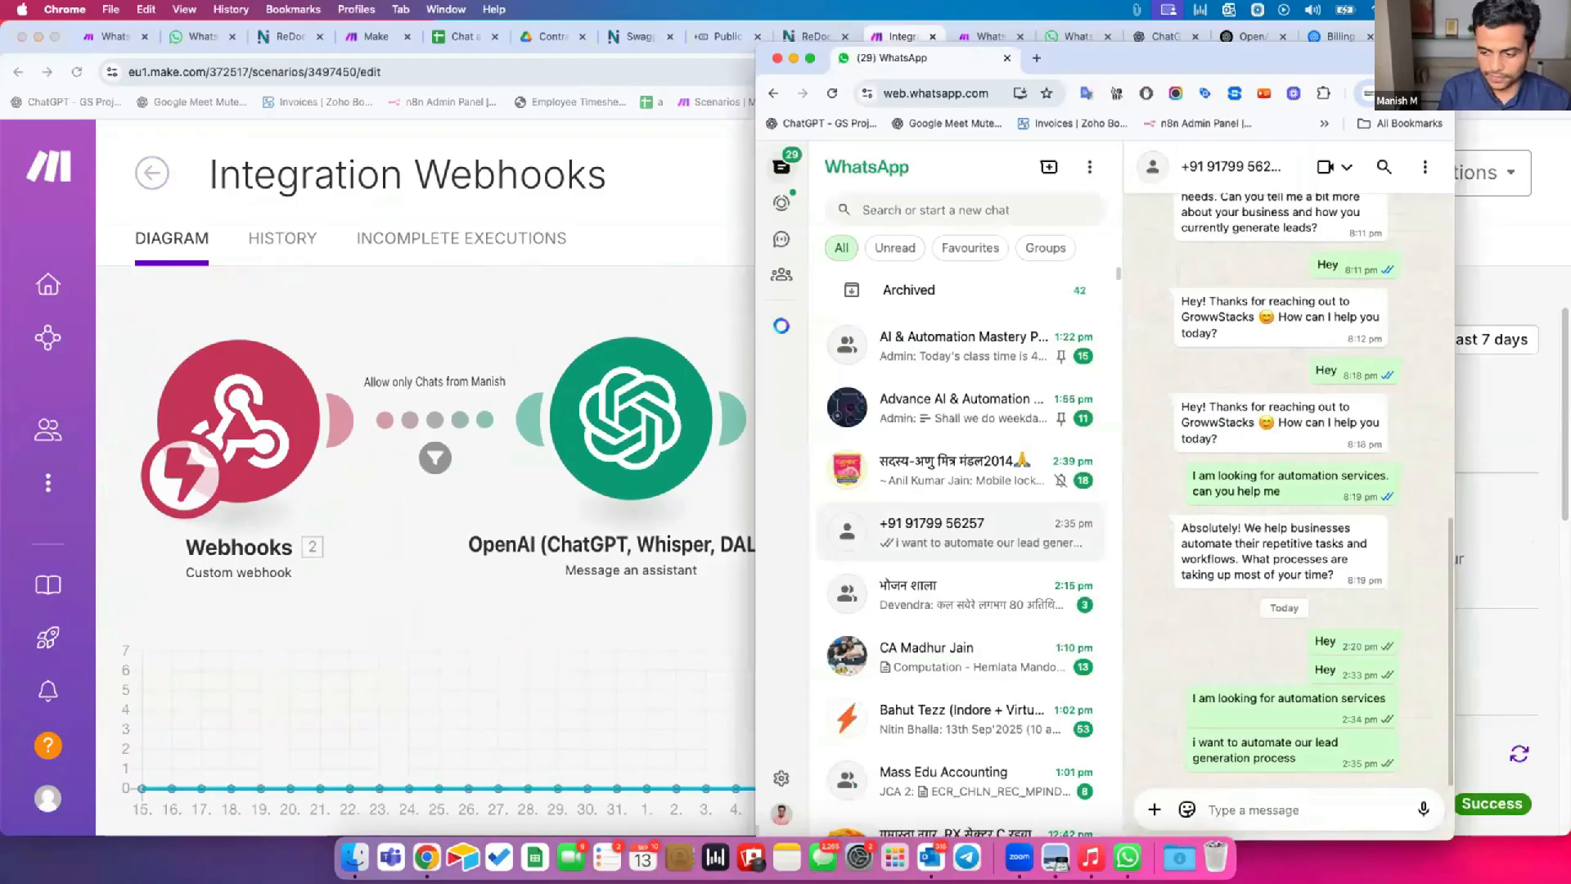
pyautogui.write('Hey')
pyautogui.press('Return')
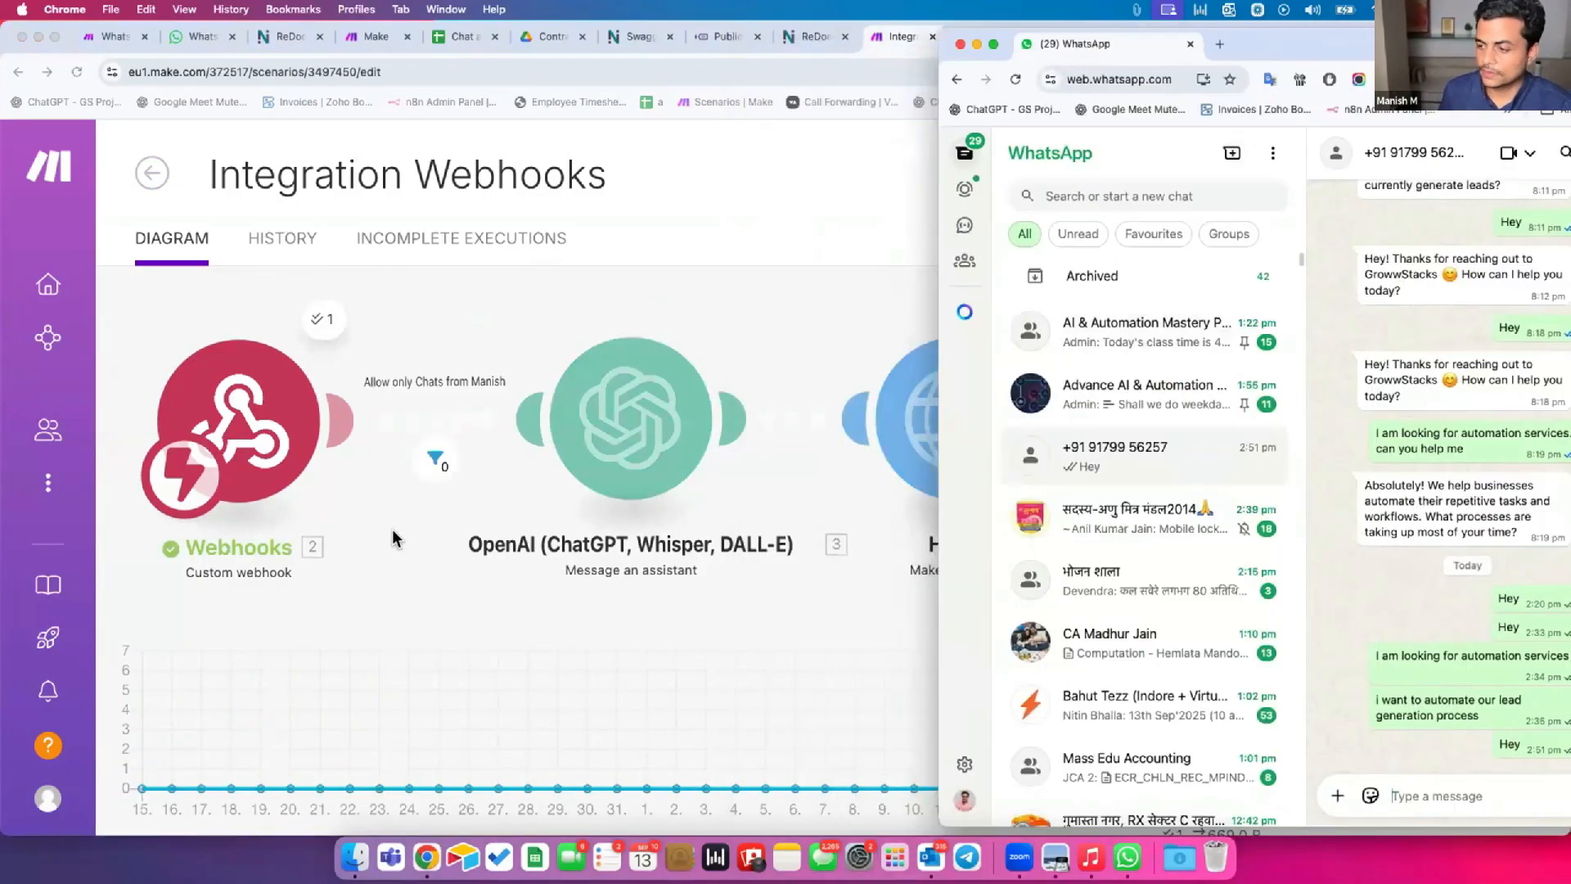
# Remove the sender phone condition from the filter between the Webhooks and OpenAI modules and save the filter.
pyautogui.click(393, 536)
pyautogui.click(427, 451)
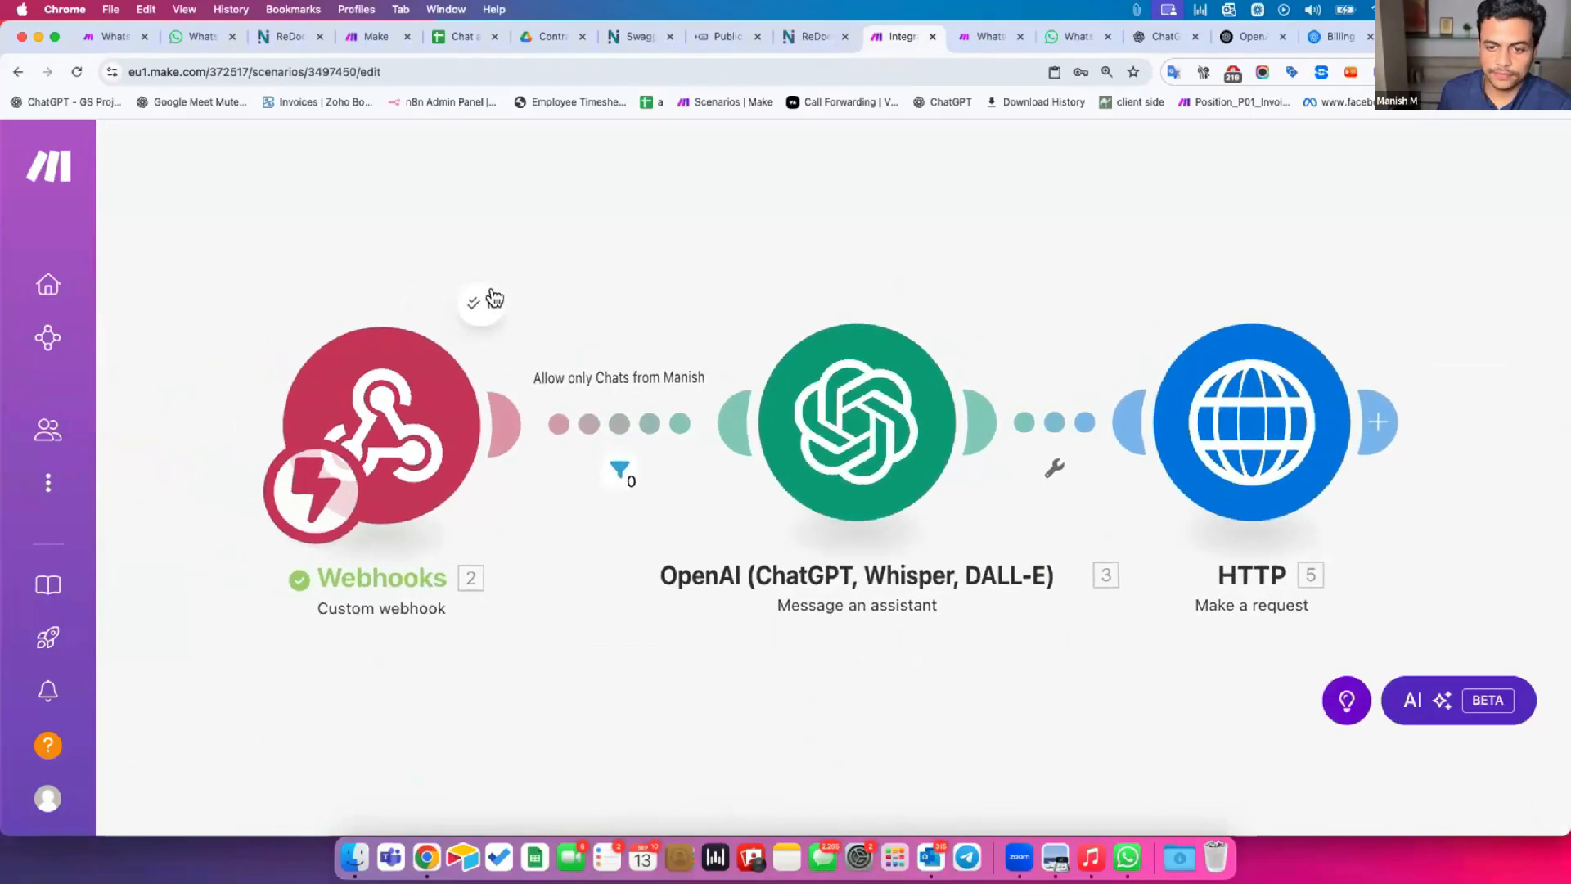
pyautogui.click(640, 425)
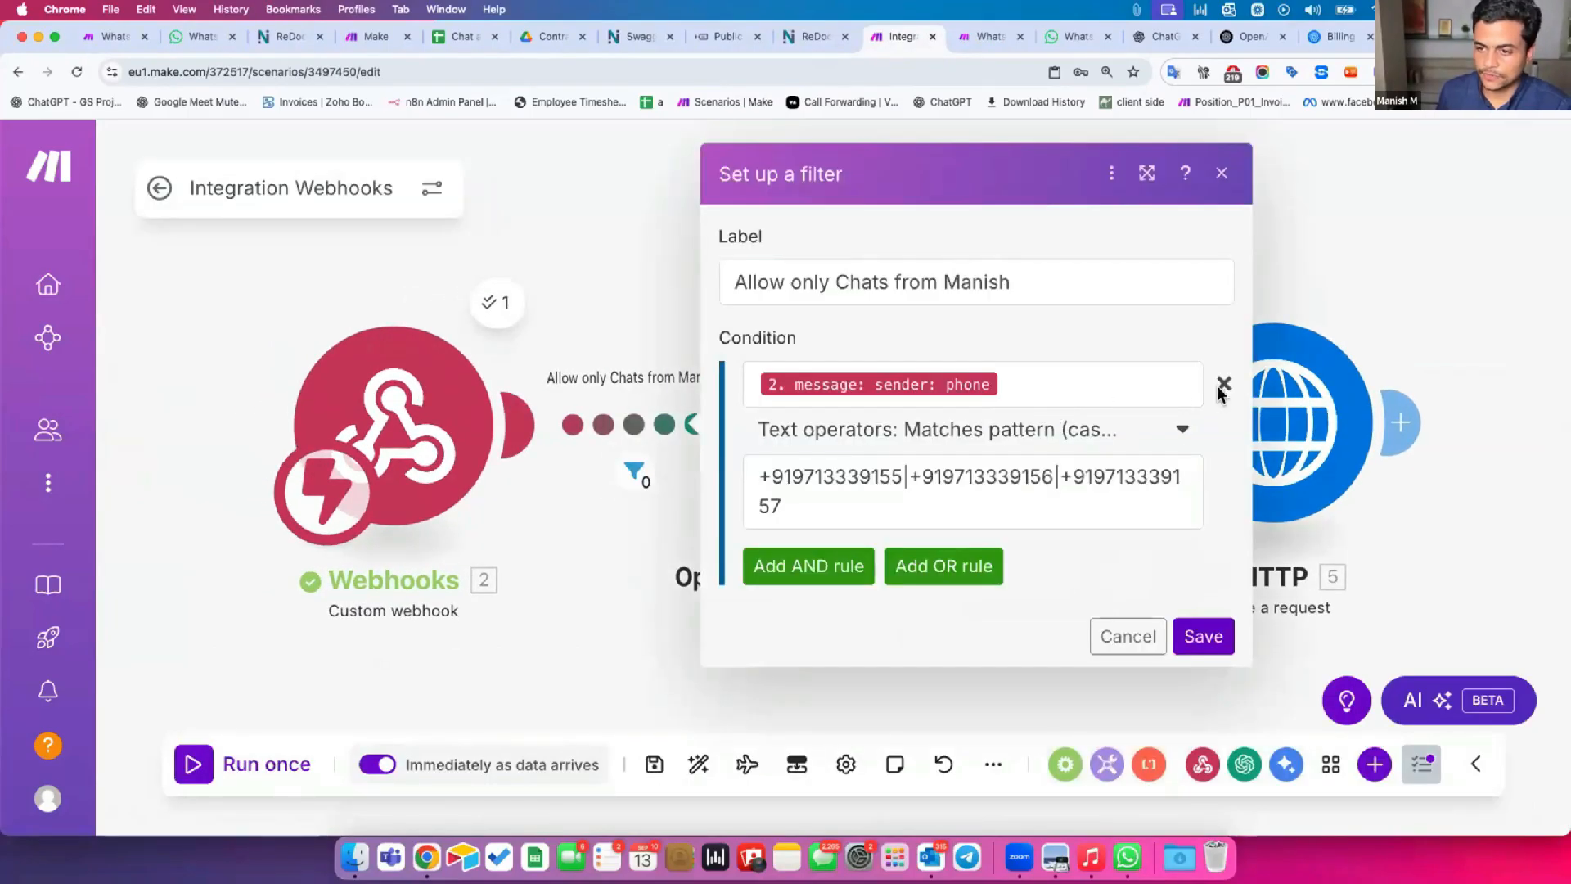
pyautogui.click(1222, 388)
pyautogui.click(1203, 453)
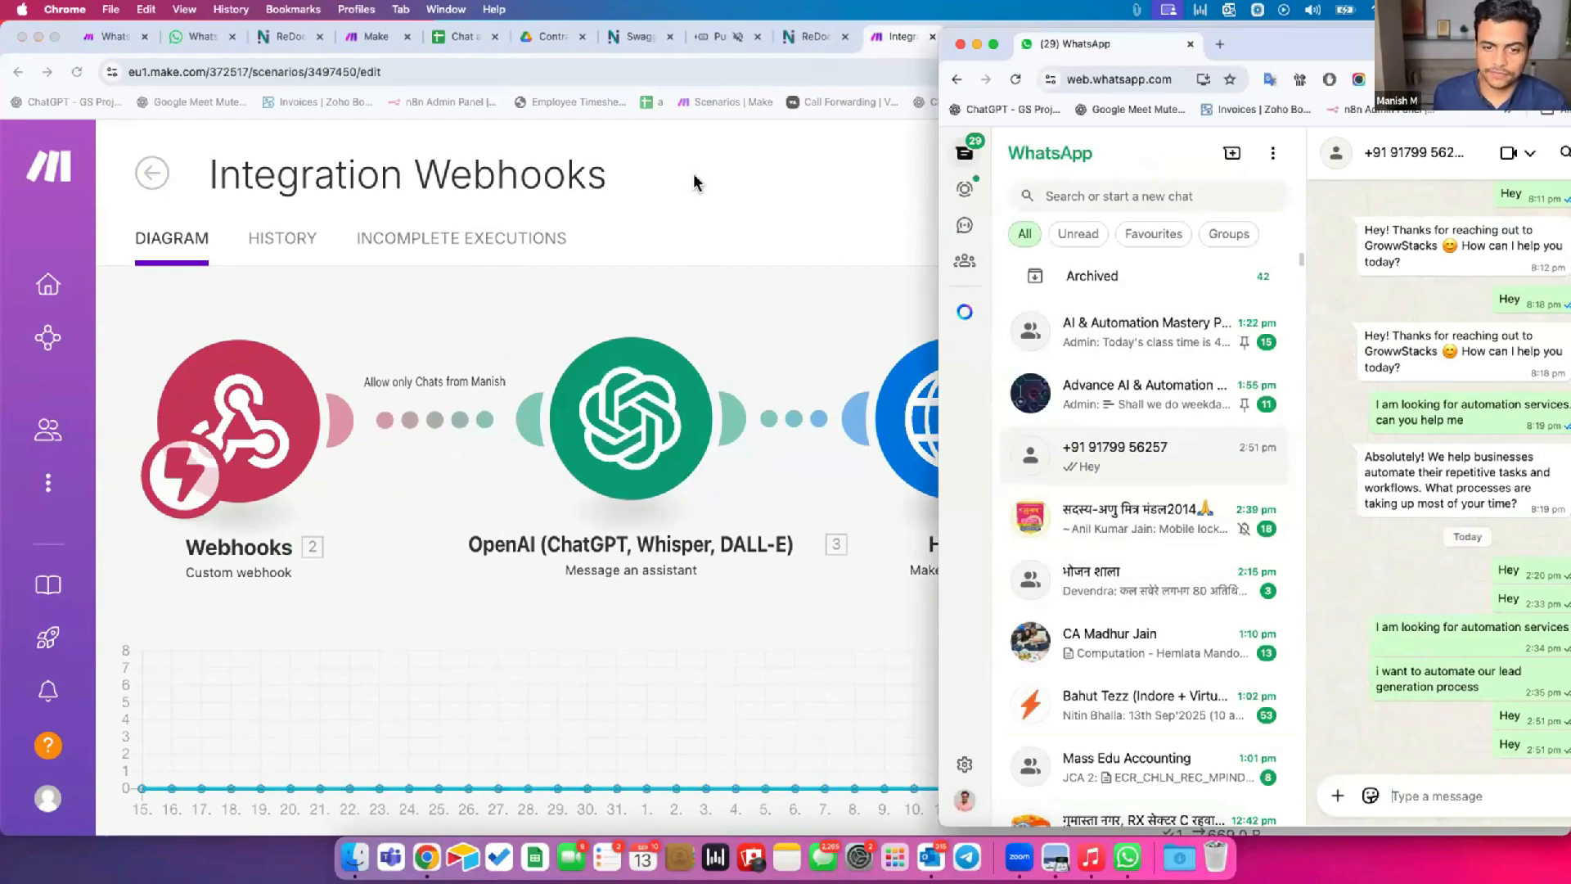
# Arrange the Make scenario window and the WhatsApp window side by side so the module run and chat are both in view.
pyautogui.moveTo(1286, 45); pyautogui.dragTo(1340, 72)
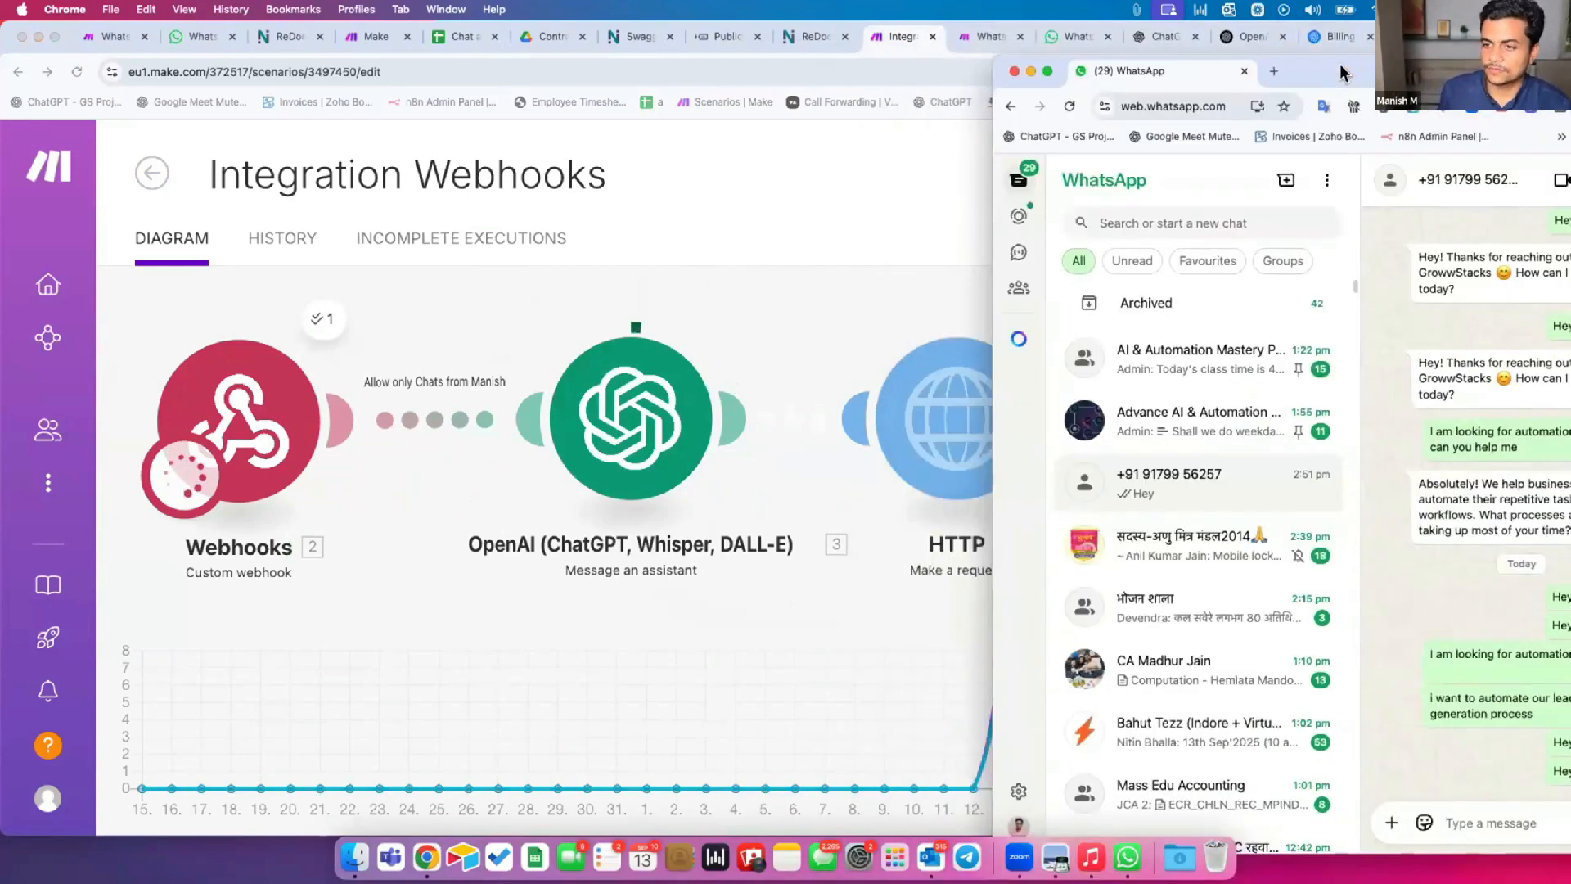
pyautogui.click(827, 170)
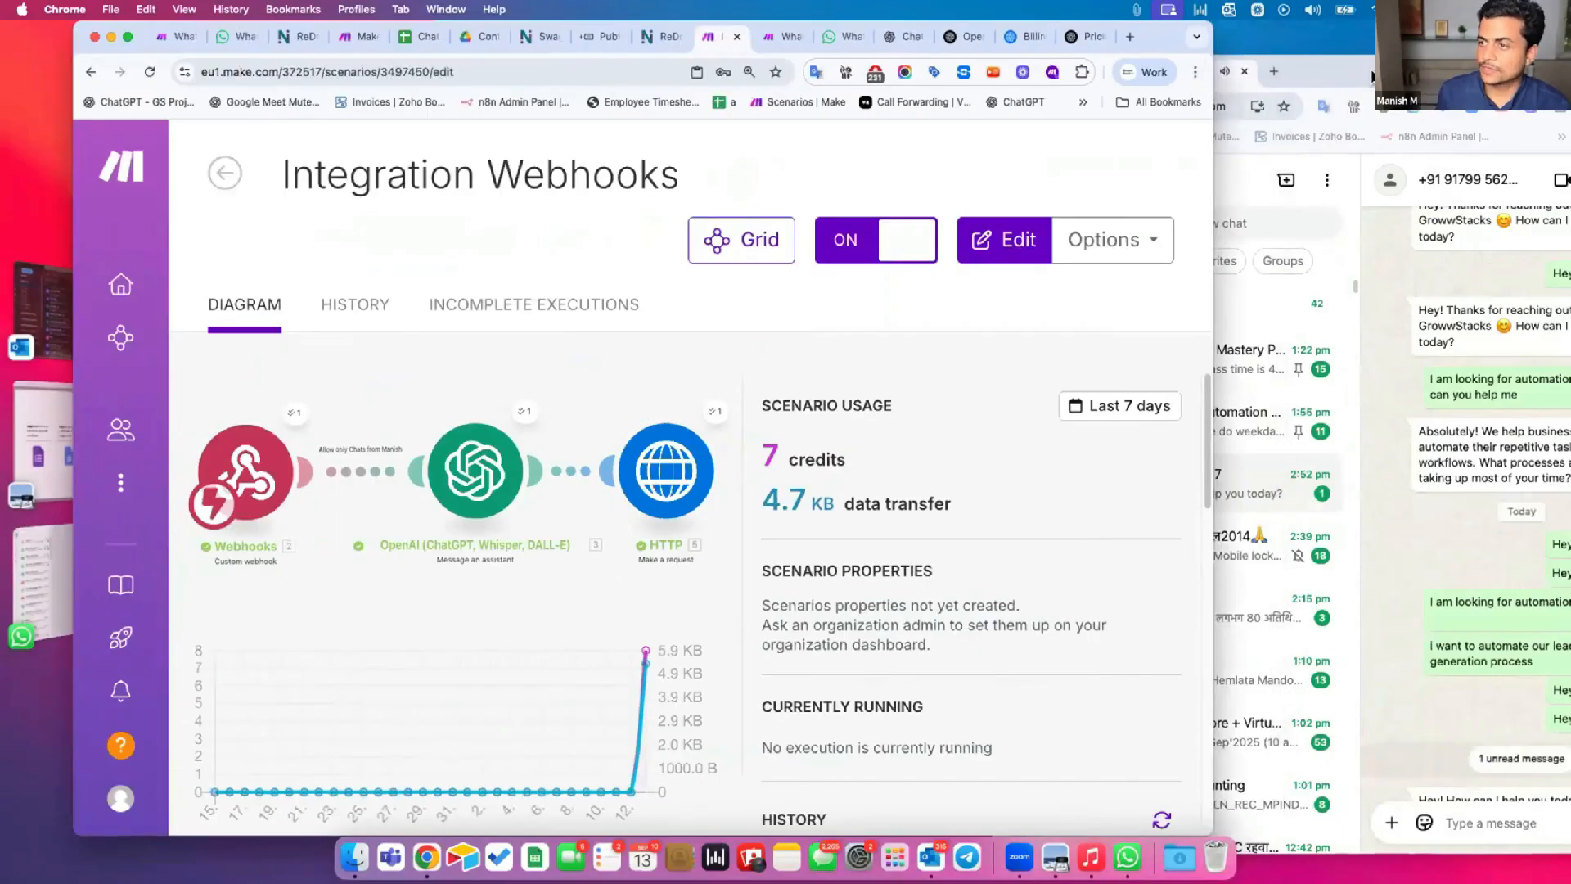
pyautogui.click(1373, 76)
pyautogui.moveTo(1174, 37); pyautogui.dragTo(1102, 37)
pyautogui.moveTo(1346, 72); pyautogui.dragTo(1222, 42)
# Send "I am looking for some automation projects to be done in my company" in the WhatsApp test chat.
pyautogui.click(1396, 786)
pyautogui.write('I am looking for some automation projects to be do')
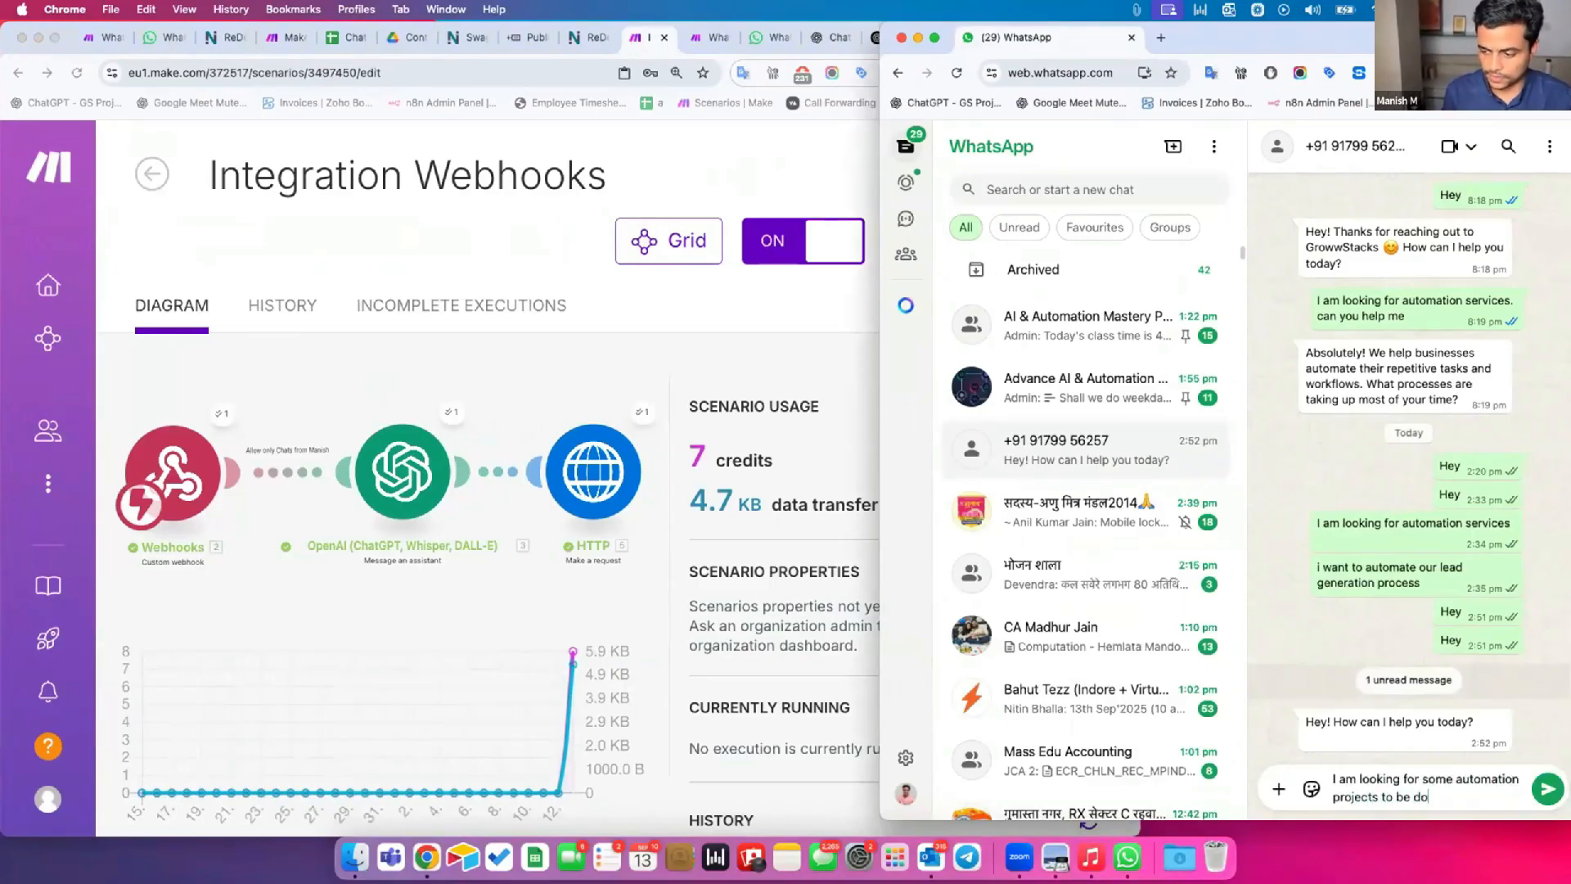
pyautogui.write('ne in my company')
pyautogui.press('Return')
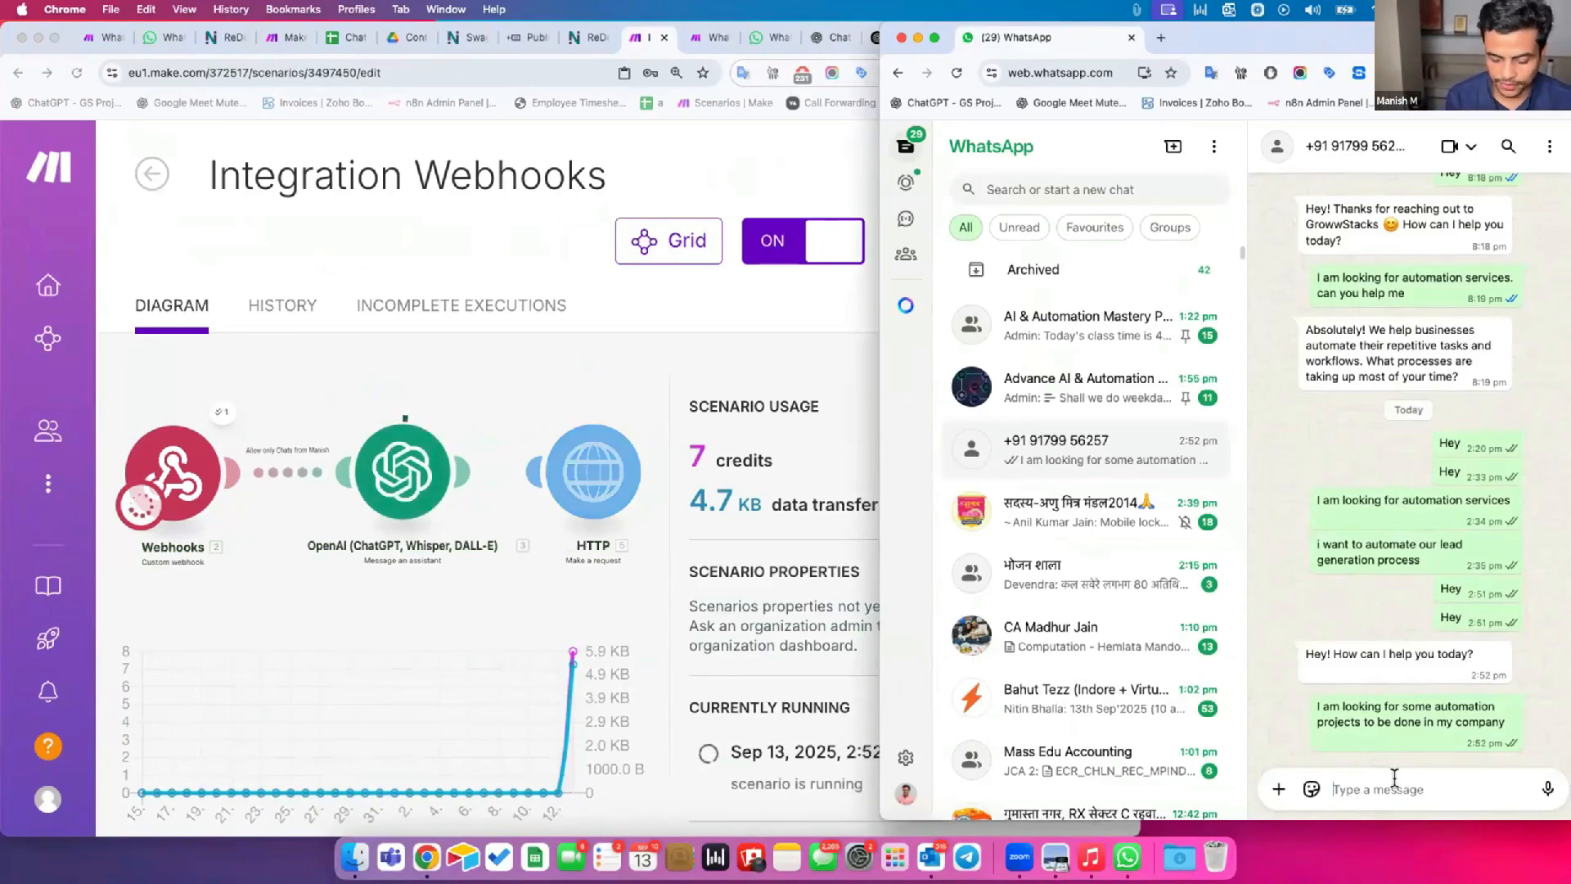
# Read the assistant's reply in the WhatsApp chat and answer it with the message "Lead generation".
pyautogui.moveTo(1326, 675); pyautogui.dragTo(1335, 731)
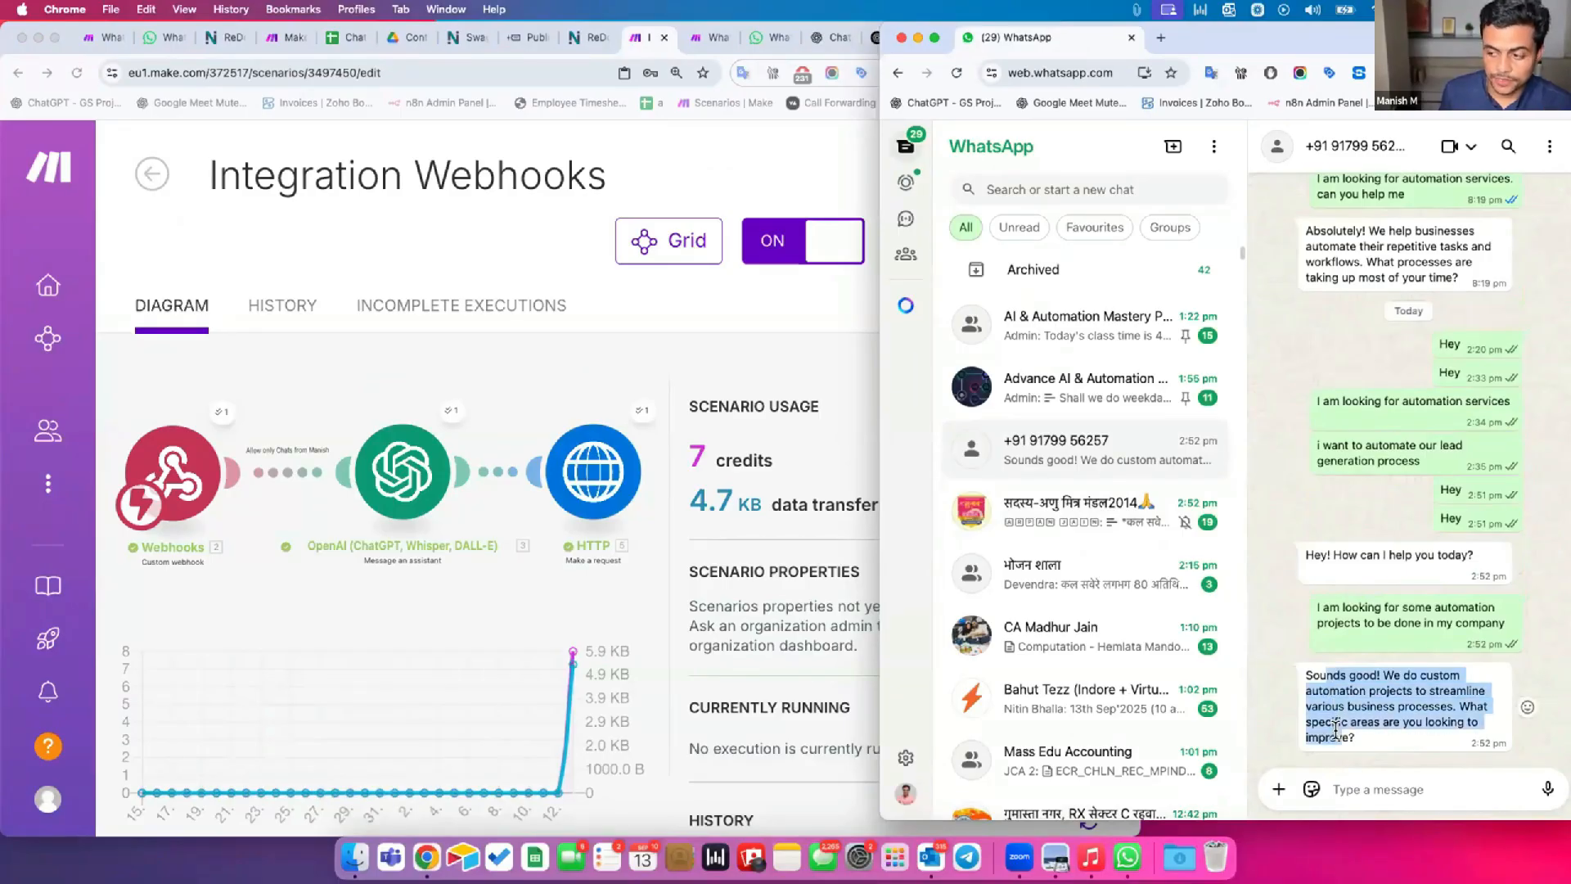
pyautogui.click(1307, 681)
pyautogui.moveTo(1321, 676); pyautogui.dragTo(1339, 730)
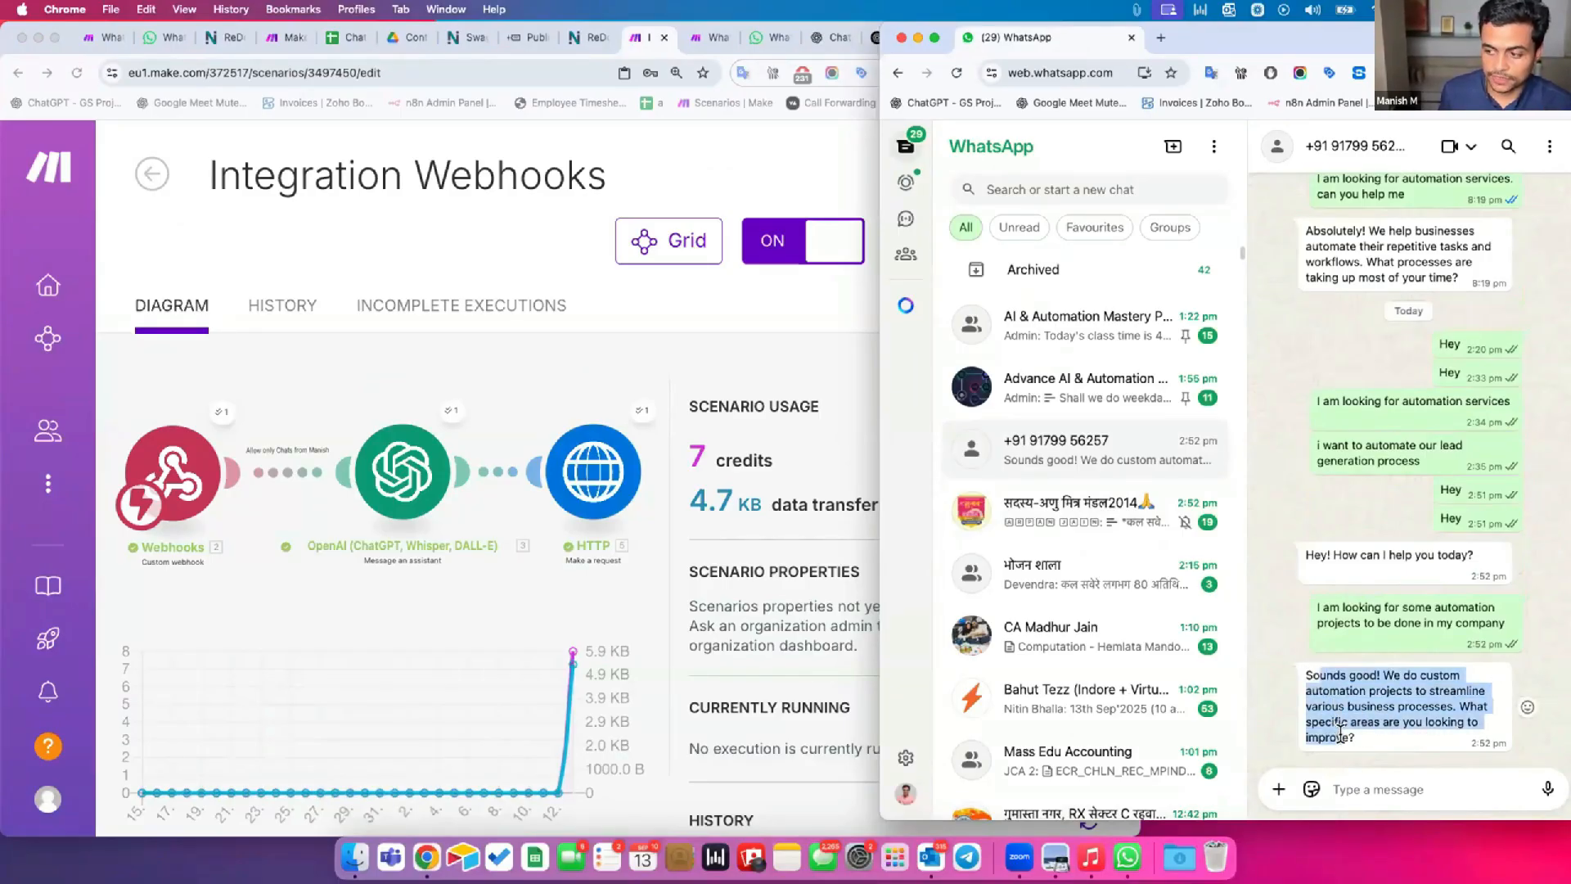
pyautogui.click(1359, 787)
pyautogui.write('Lead generation')
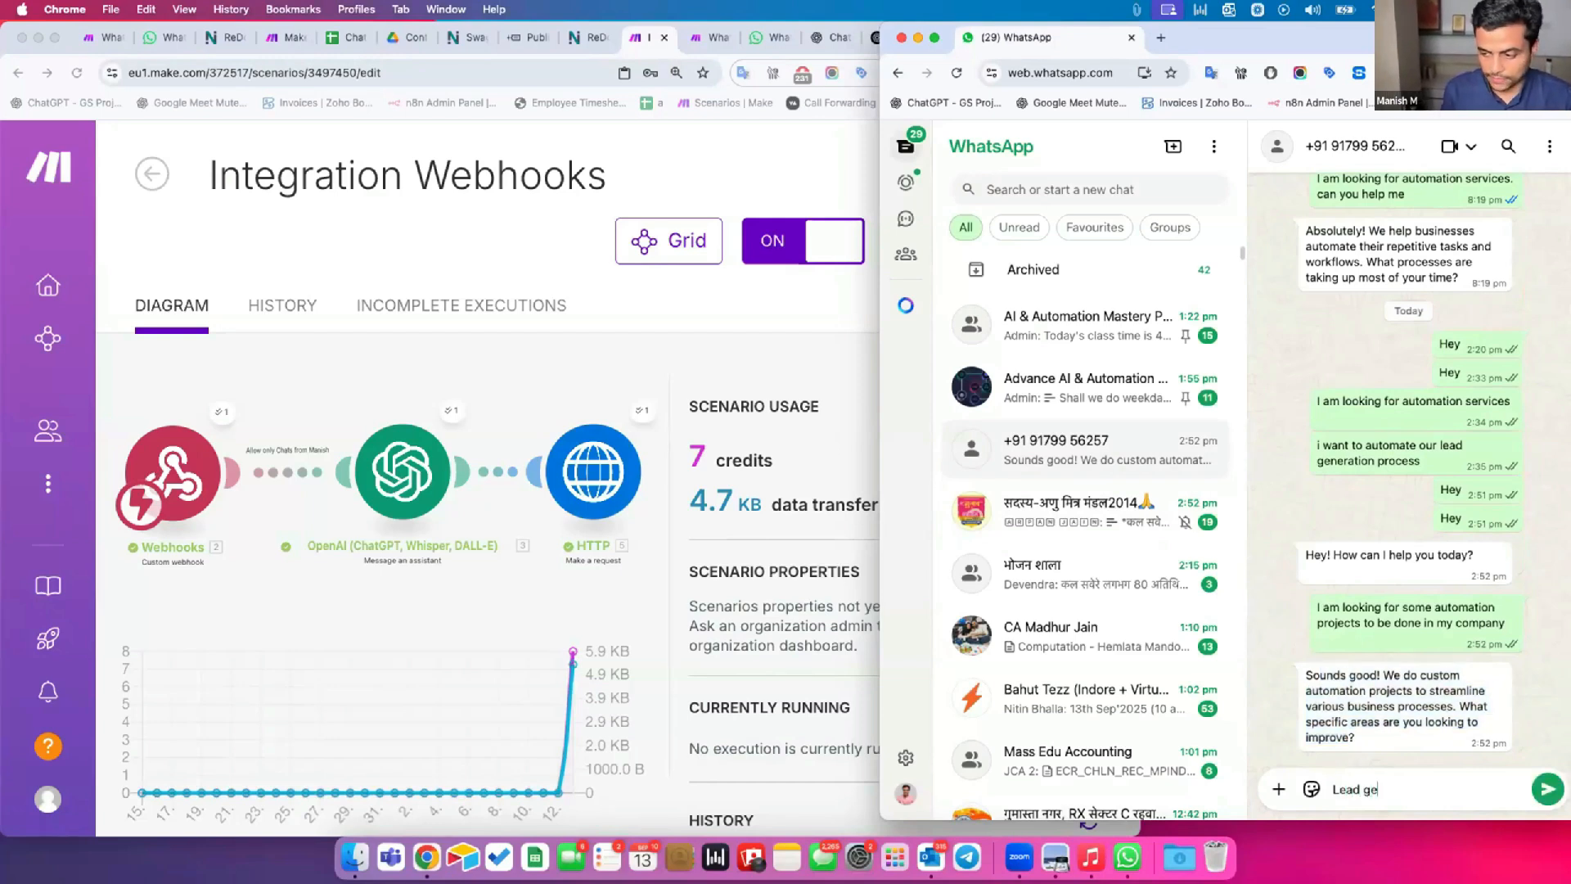
pyautogui.press('Return')
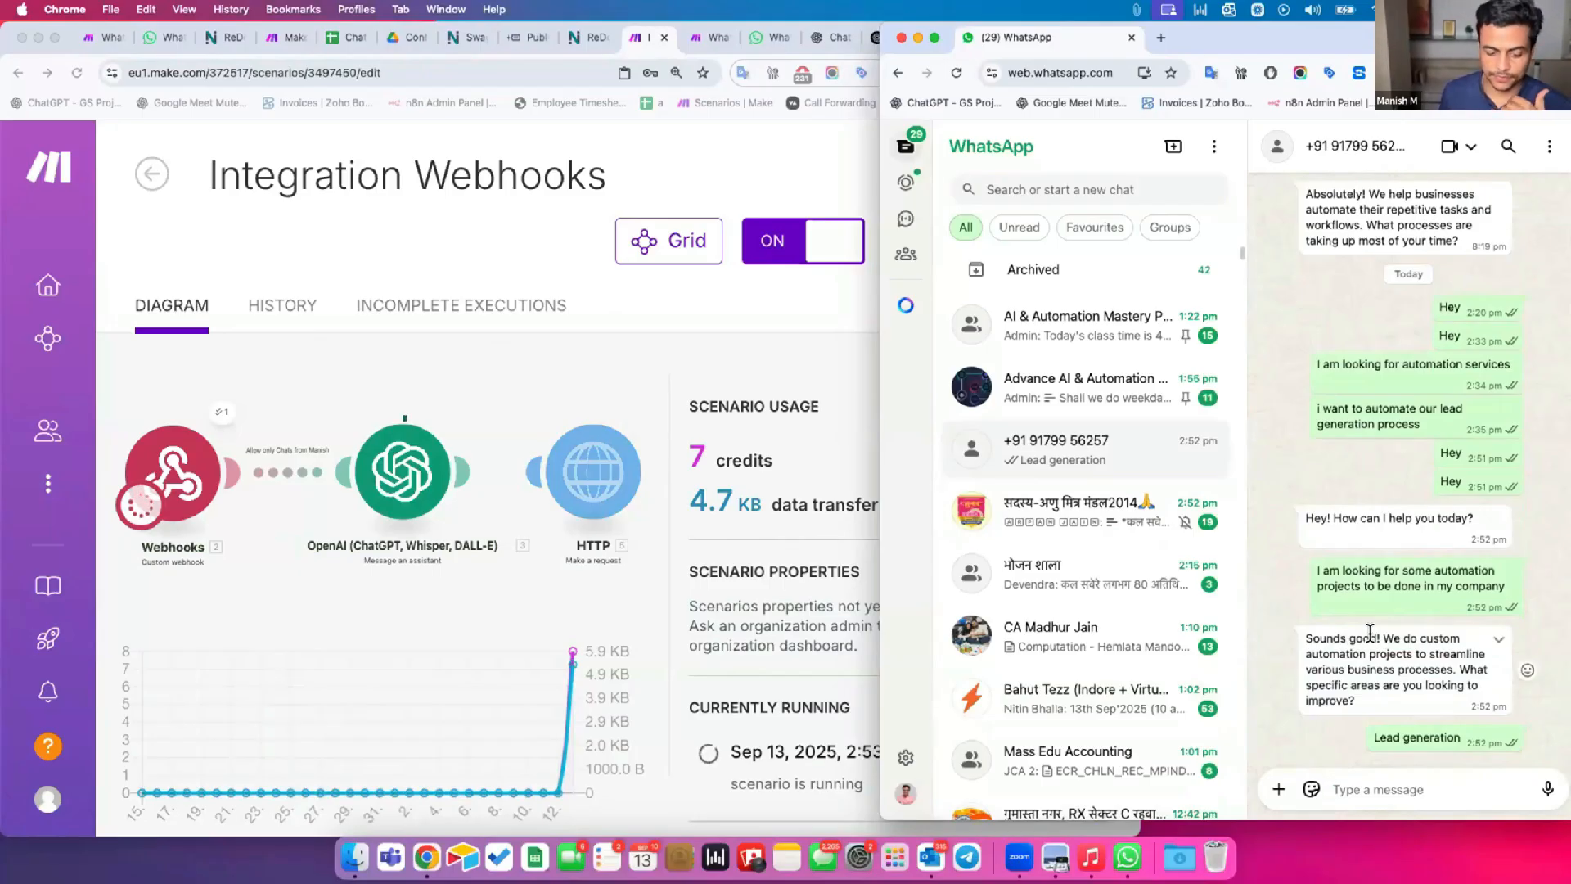
# Check the assistant's follow-up reply in WhatsApp, and enlarge the Make scenario window to full width.
pyautogui.moveTo(1323, 690)
pyautogui.mouseDown()
pyautogui.moveTo(1356, 731)
pyautogui.moveTo(1309, 681)
pyautogui.mouseUp()
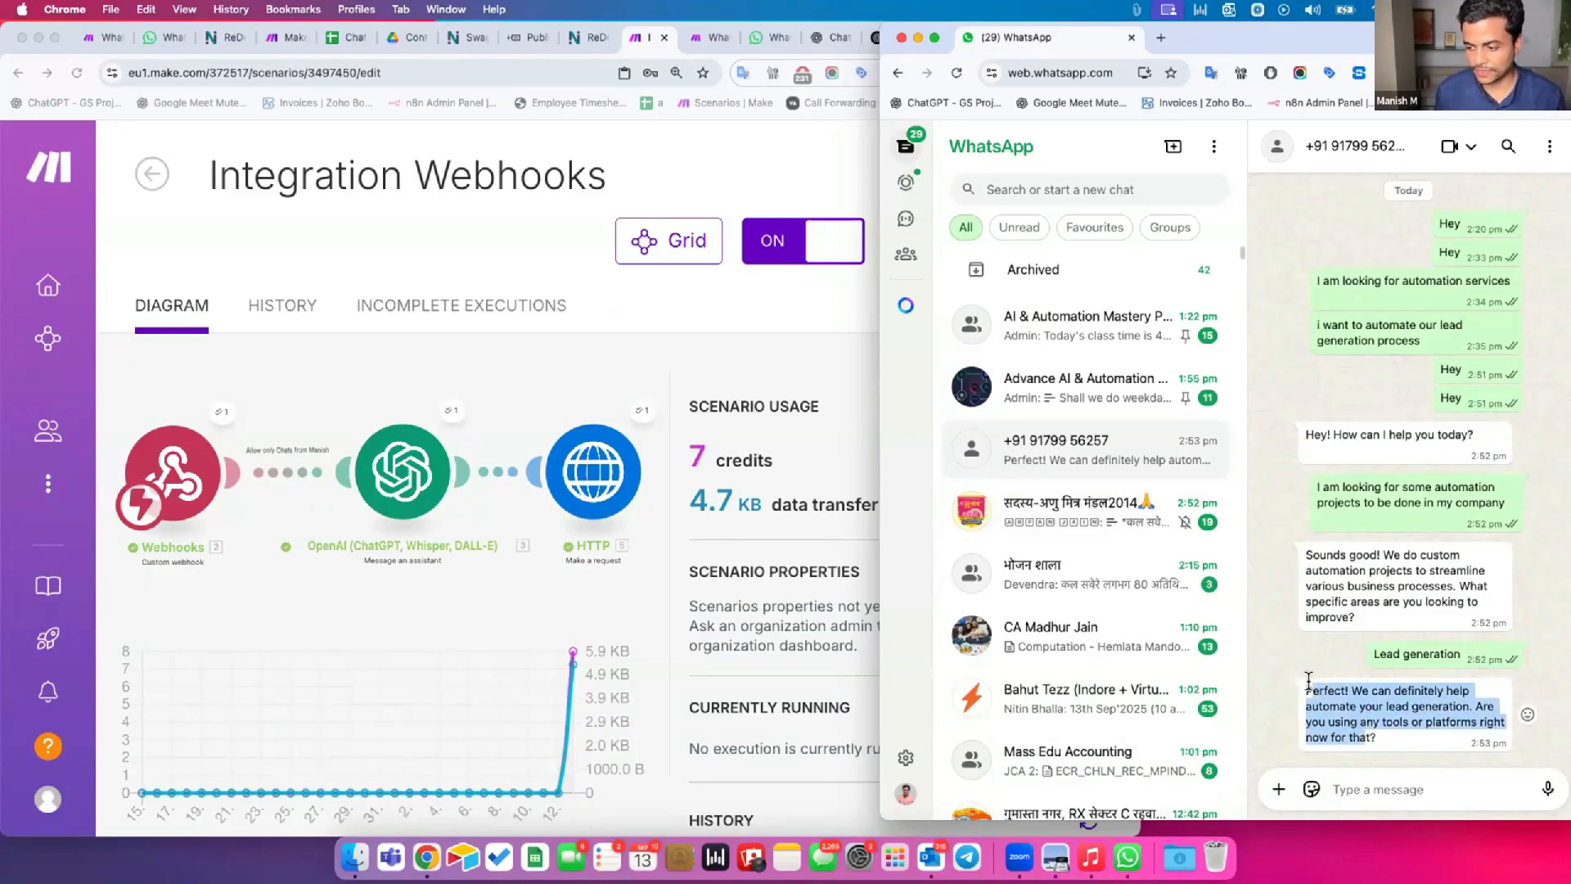
pyautogui.click(336, 538)
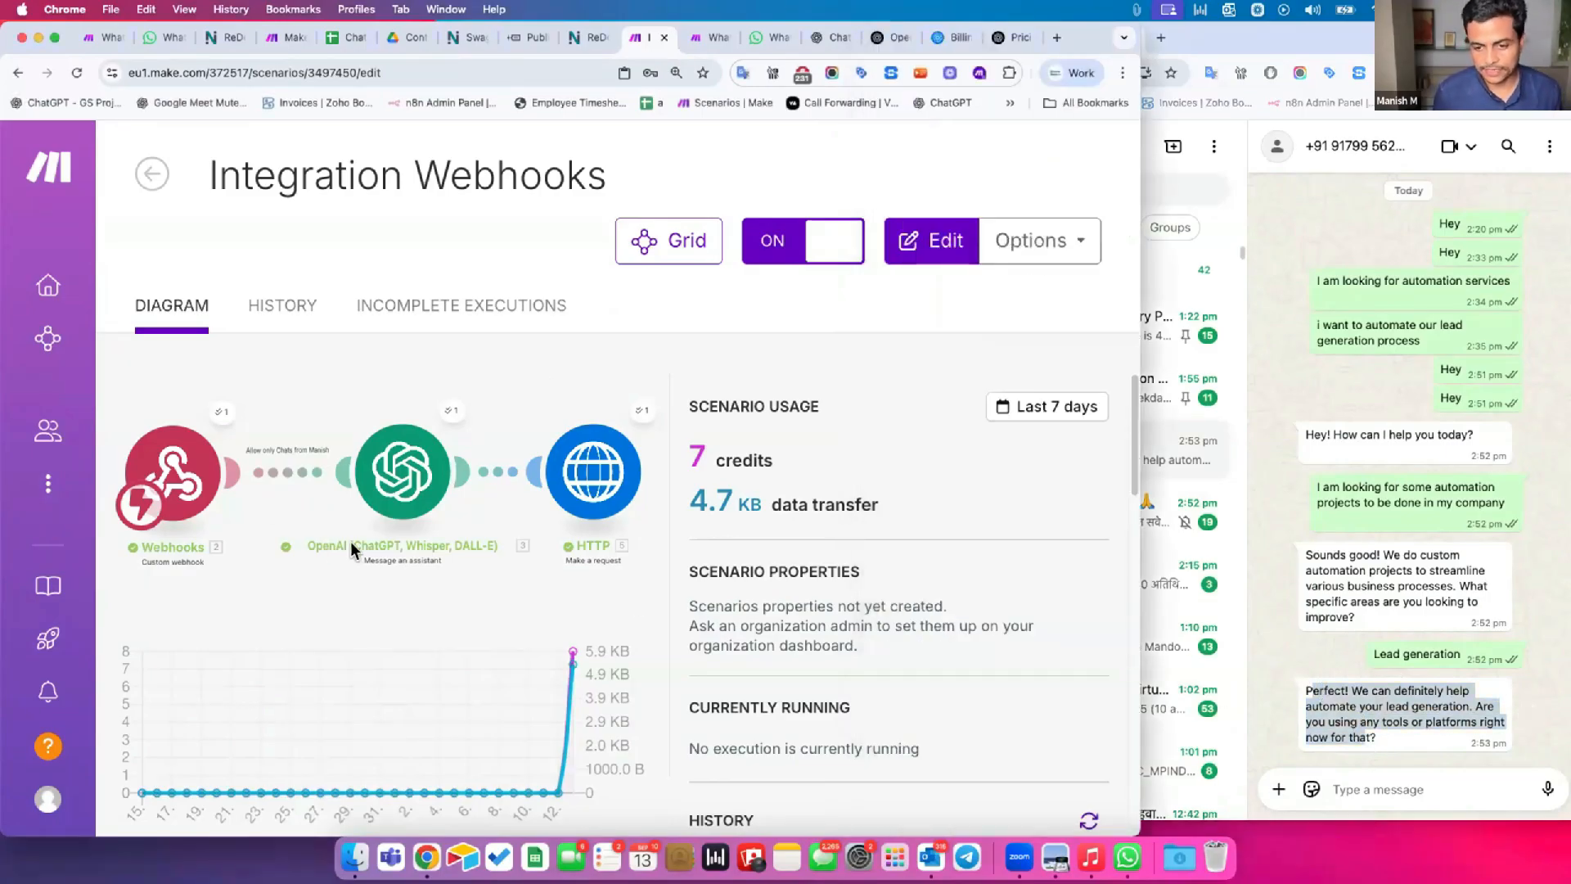
pyautogui.doubleClick(1092, 41)
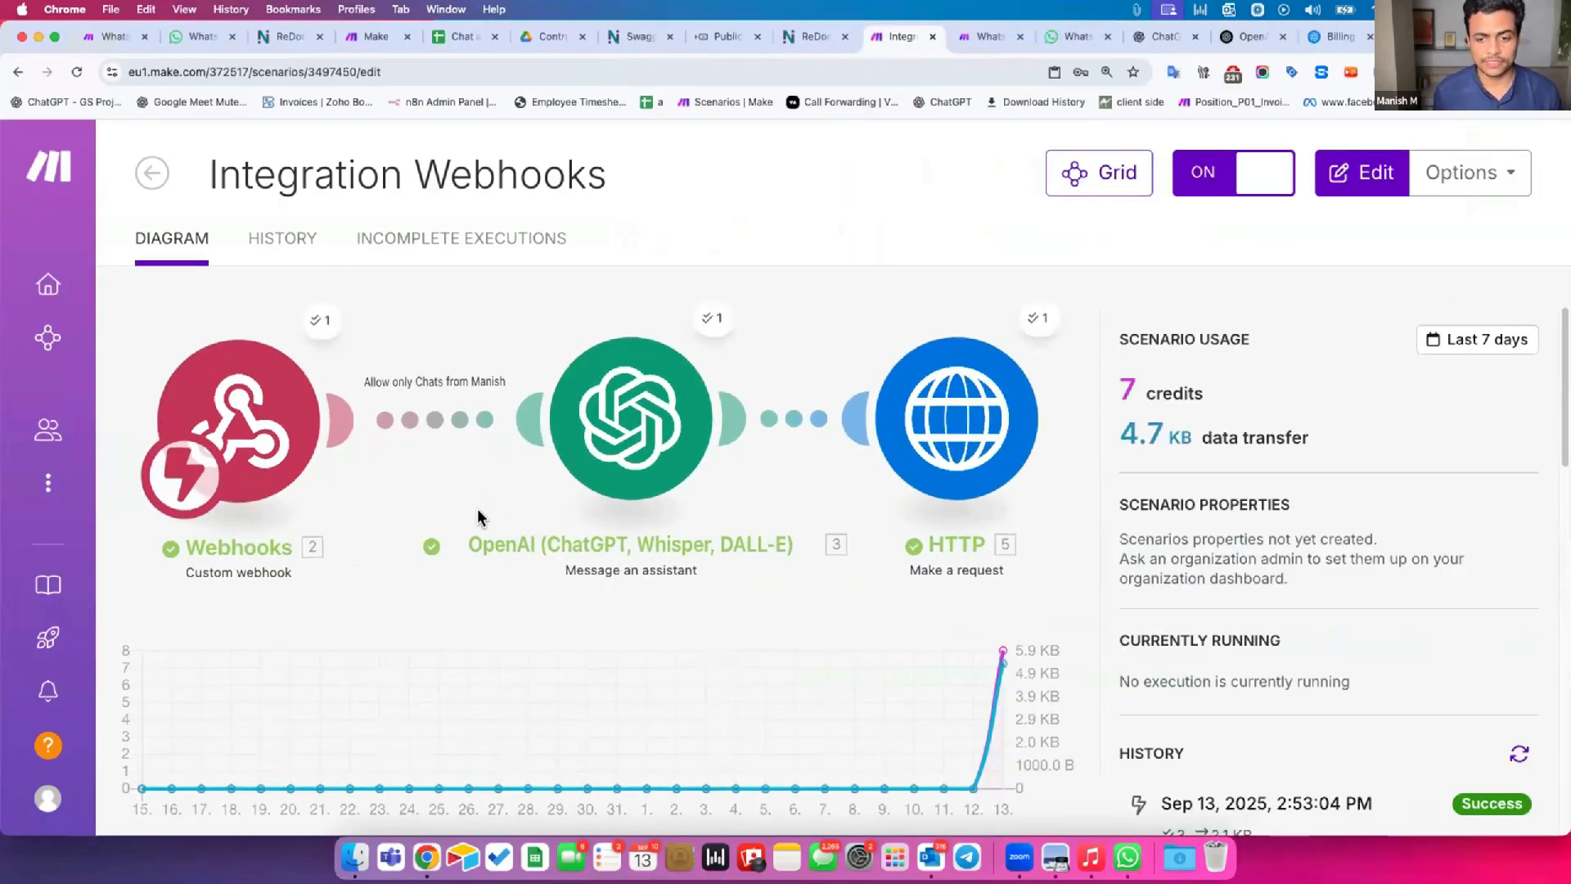